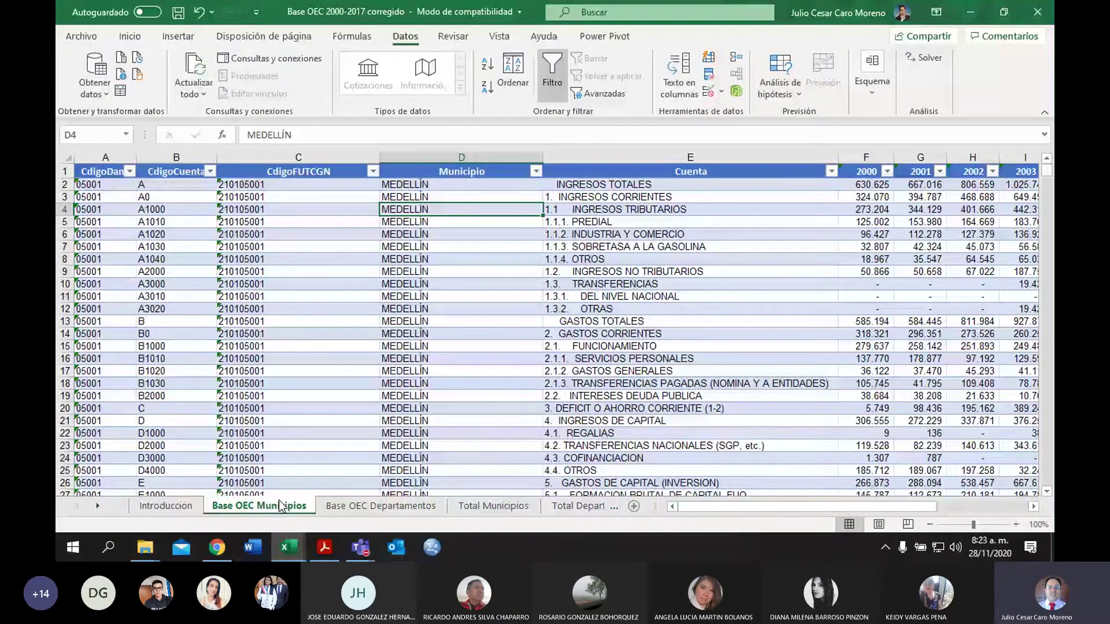
Step: View the Base OEC Departamentos sheet and switch to the respuesta taller 3_4 workbook, showing the first columns of Indicadores Tunja
{"action": "left_click", "coordinate": [380, 506]}
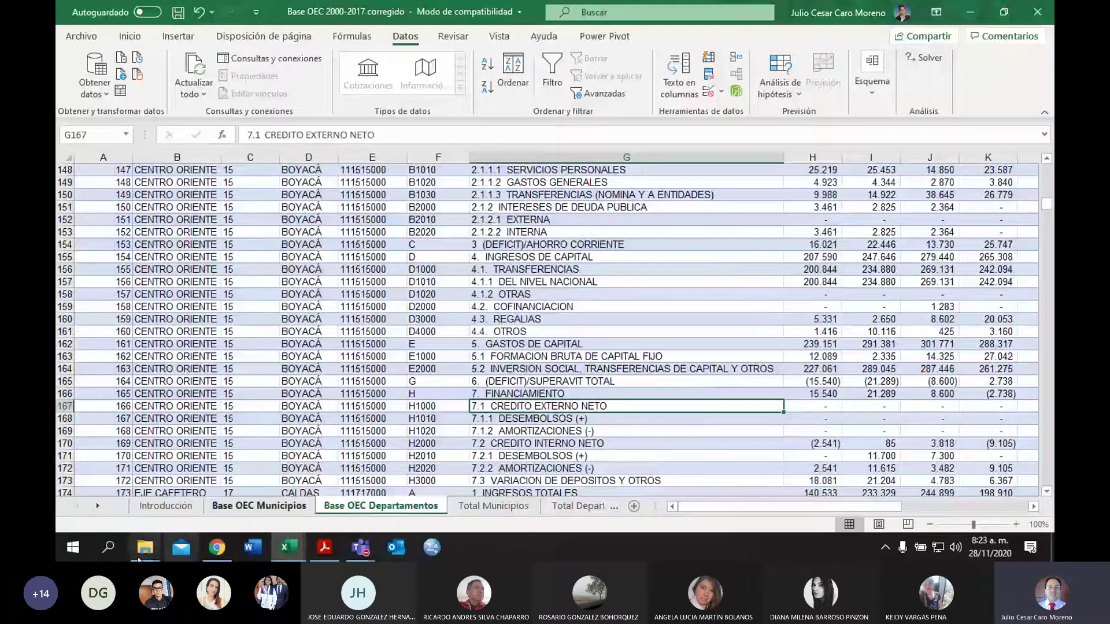
{"action": "left_click", "coordinate": [288, 547]}
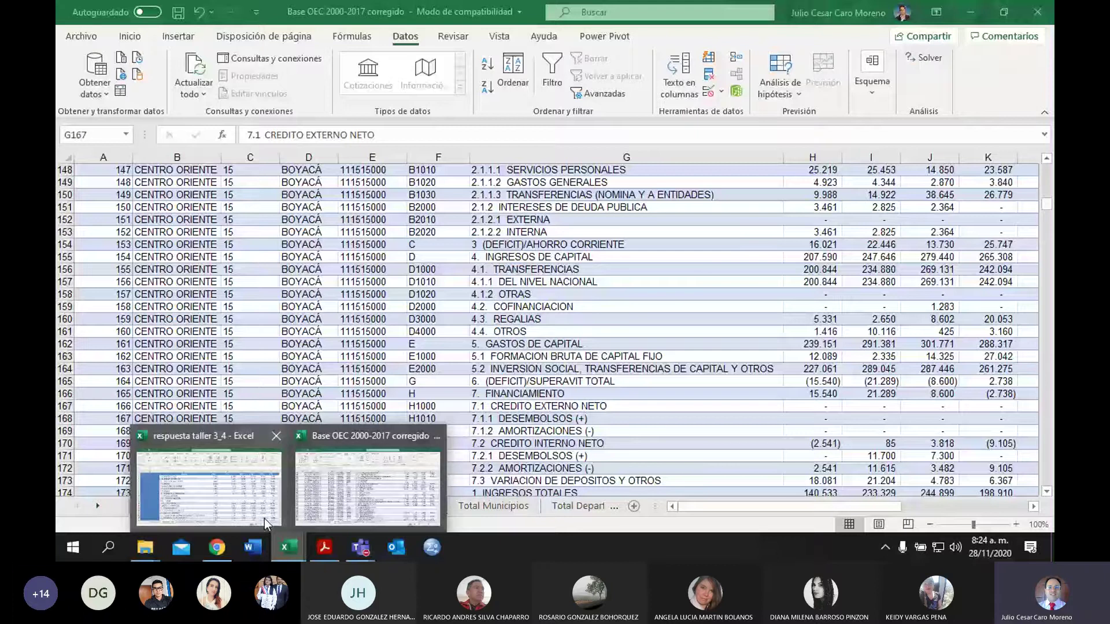
{"action": "left_click", "coordinate": [265, 518]}
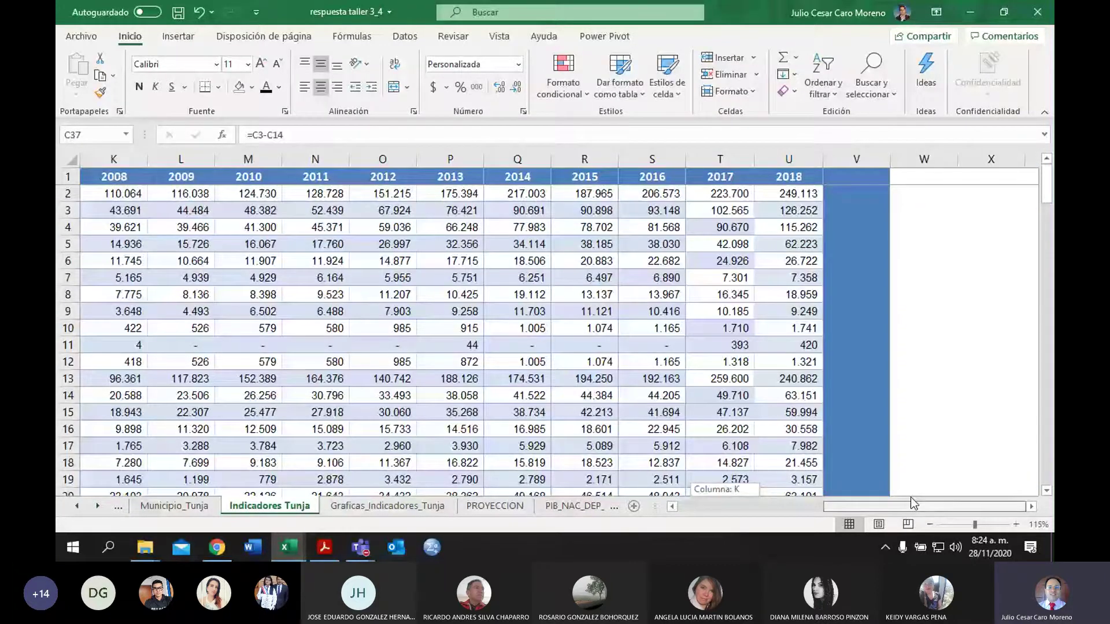
{"action": "left_click_drag", "start_coordinate": [911, 502], "coordinate": [767, 501]}
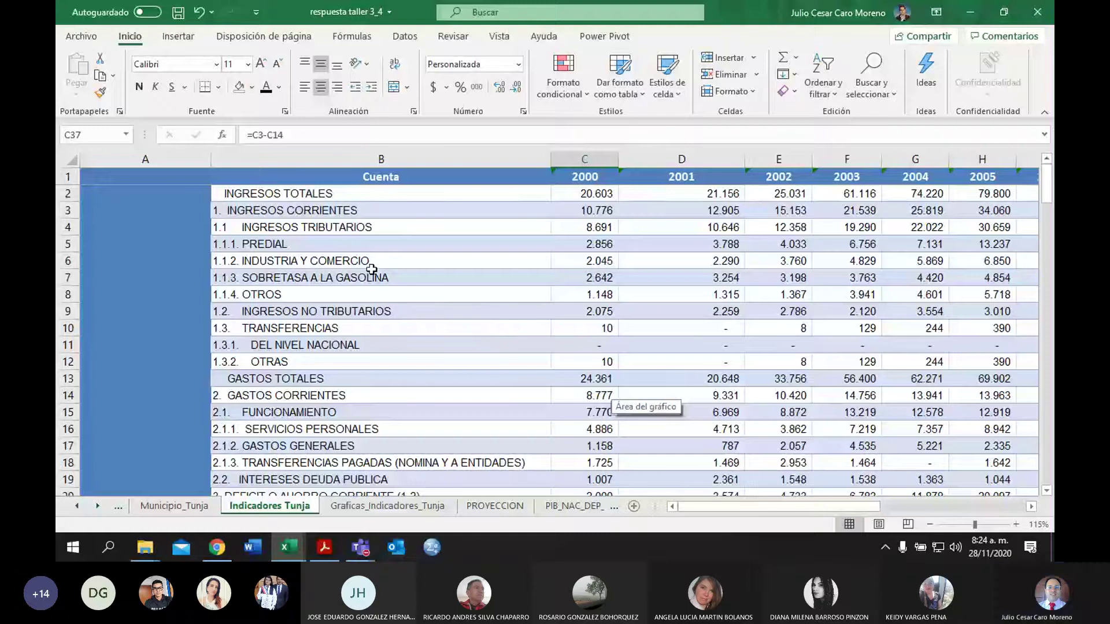
Step: Examine the income accounts in rows 2 to 12, from INGRESOS TOTALES through the tax income items to the TRANSFERENCIAS sub-accounts
{"action": "left_click_drag", "start_coordinate": [254, 201], "coordinate": [564, 357]}
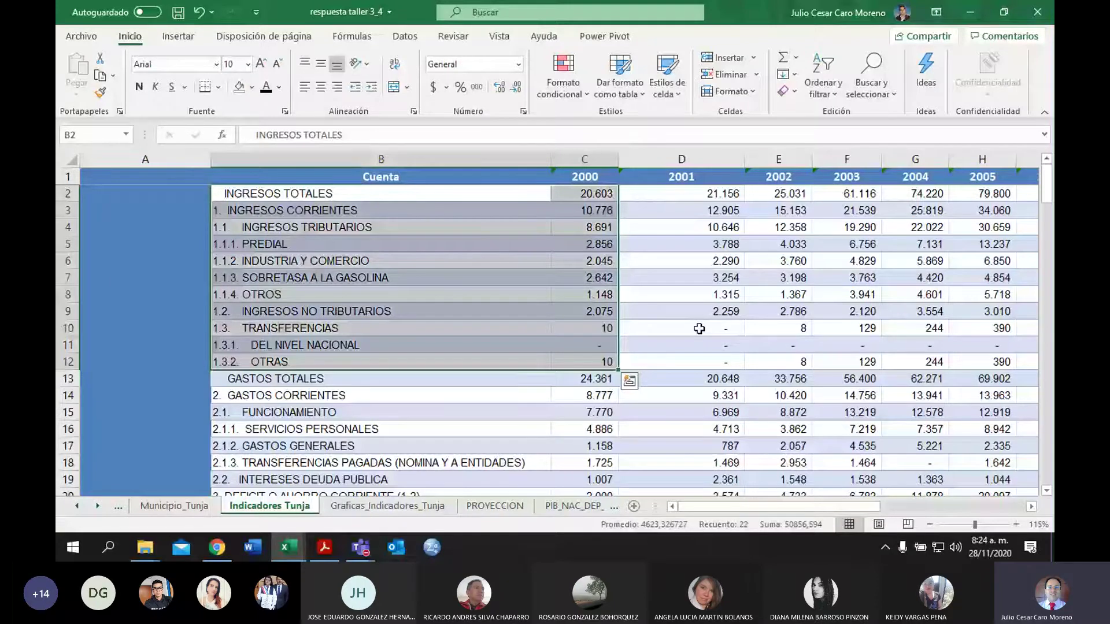
{"action": "left_click", "coordinate": [347, 242]}
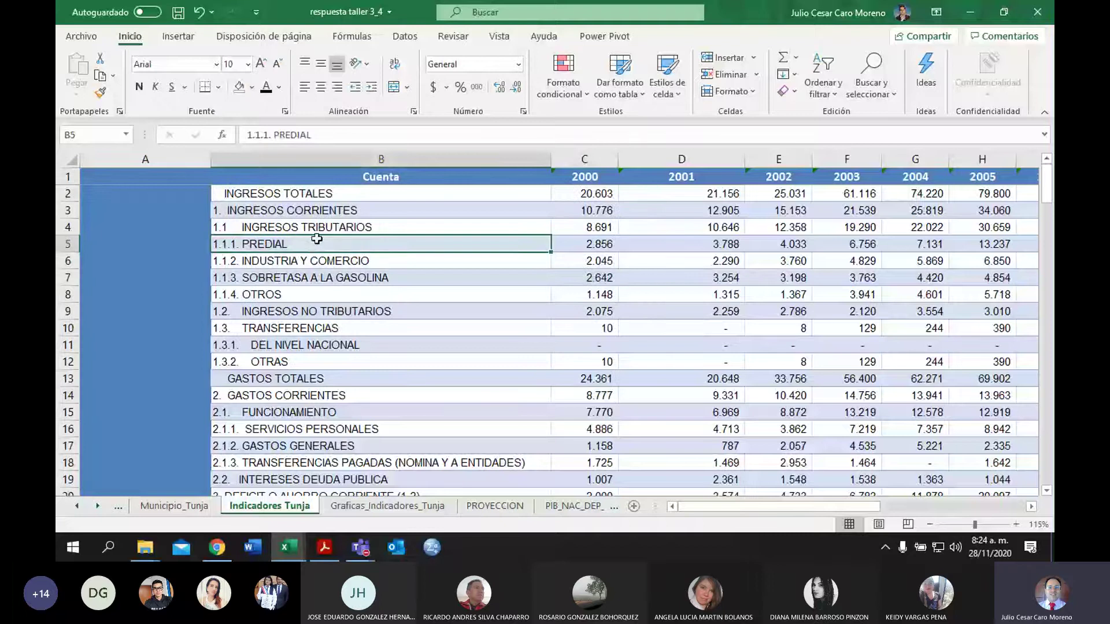
{"action": "left_click", "coordinate": [338, 260]}
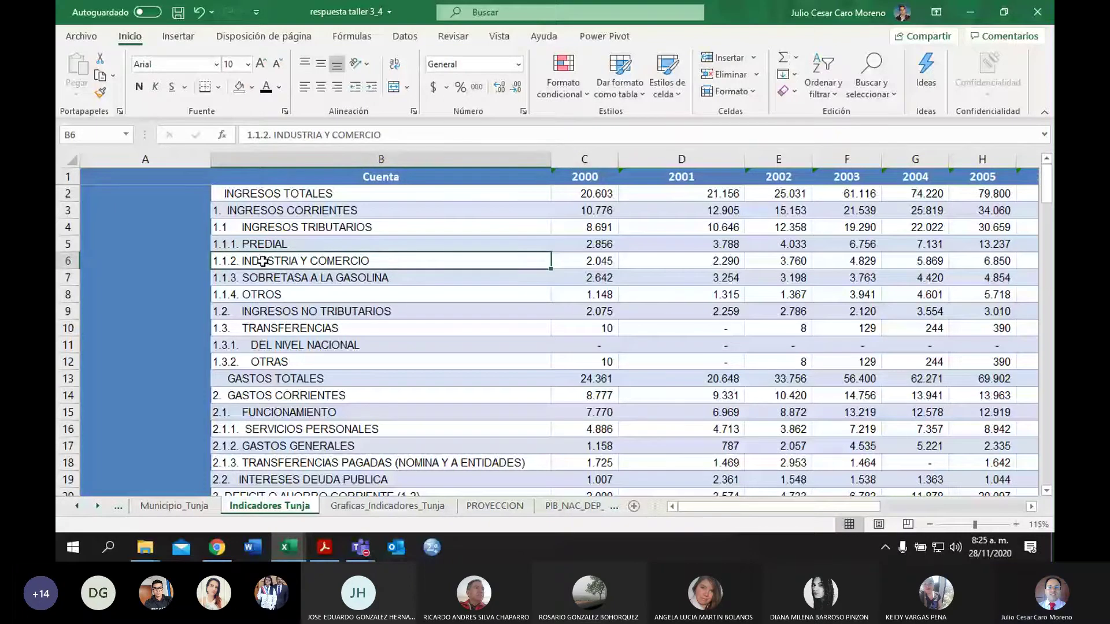
{"action": "left_click", "coordinate": [349, 279]}
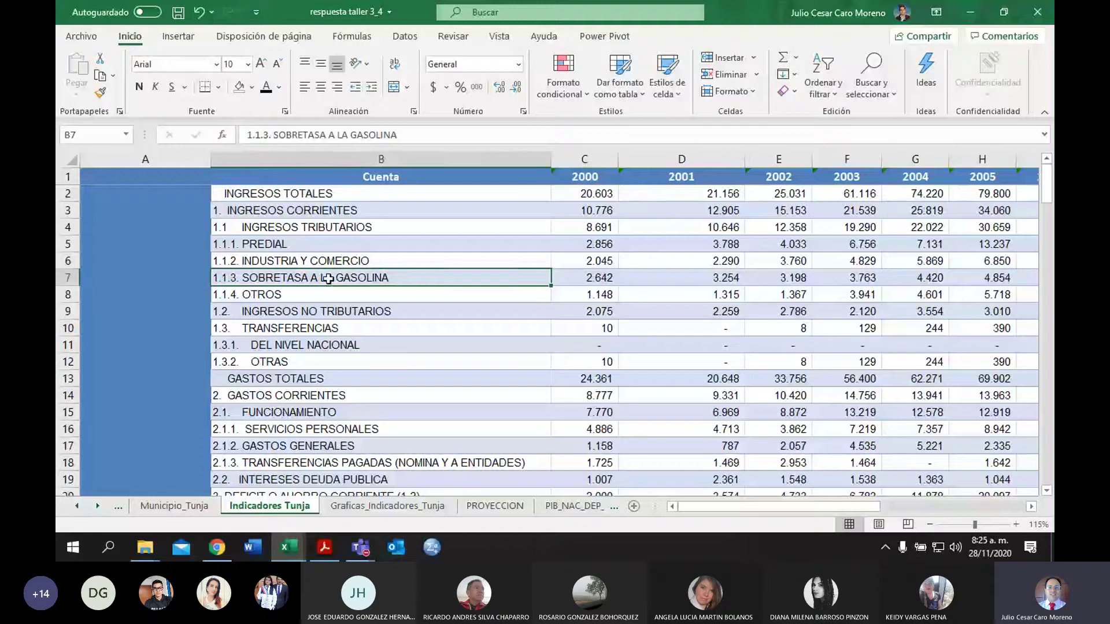
{"action": "left_click", "coordinate": [342, 293]}
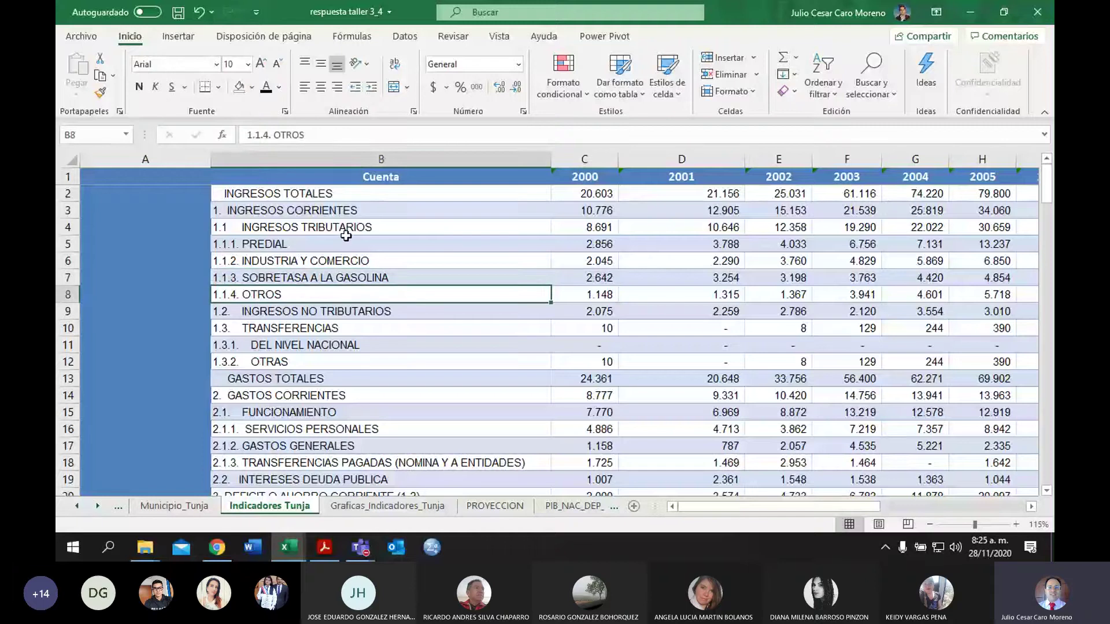
{"action": "left_click_drag", "start_coordinate": [342, 245], "coordinate": [352, 286]}
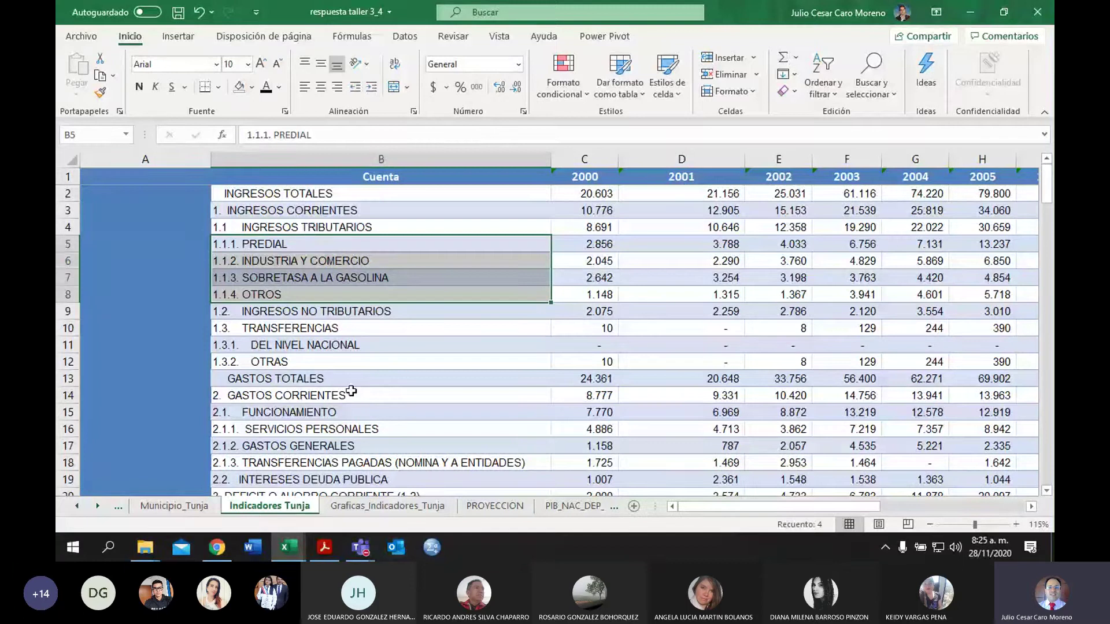
{"action": "left_click", "coordinate": [345, 331]}
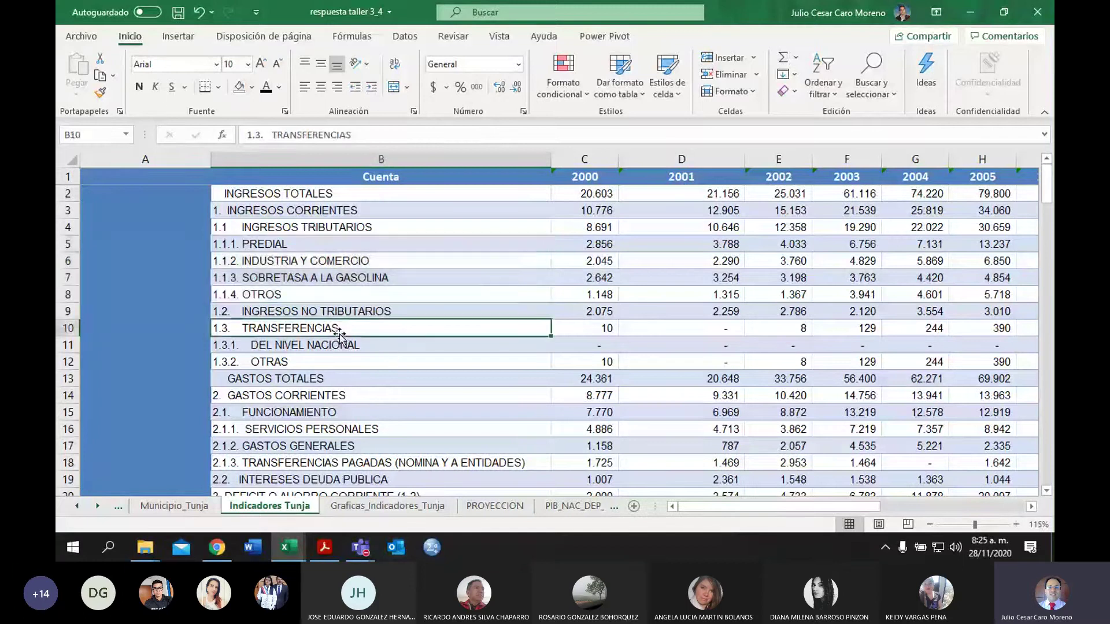
{"action": "left_click", "coordinate": [369, 344]}
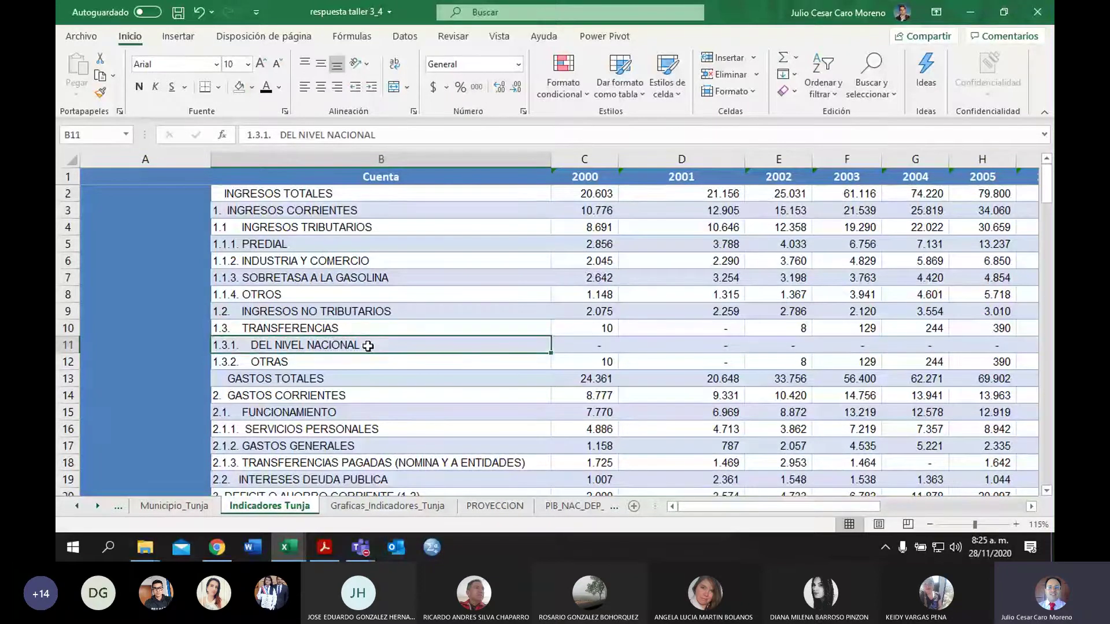
{"action": "left_click", "coordinate": [362, 361]}
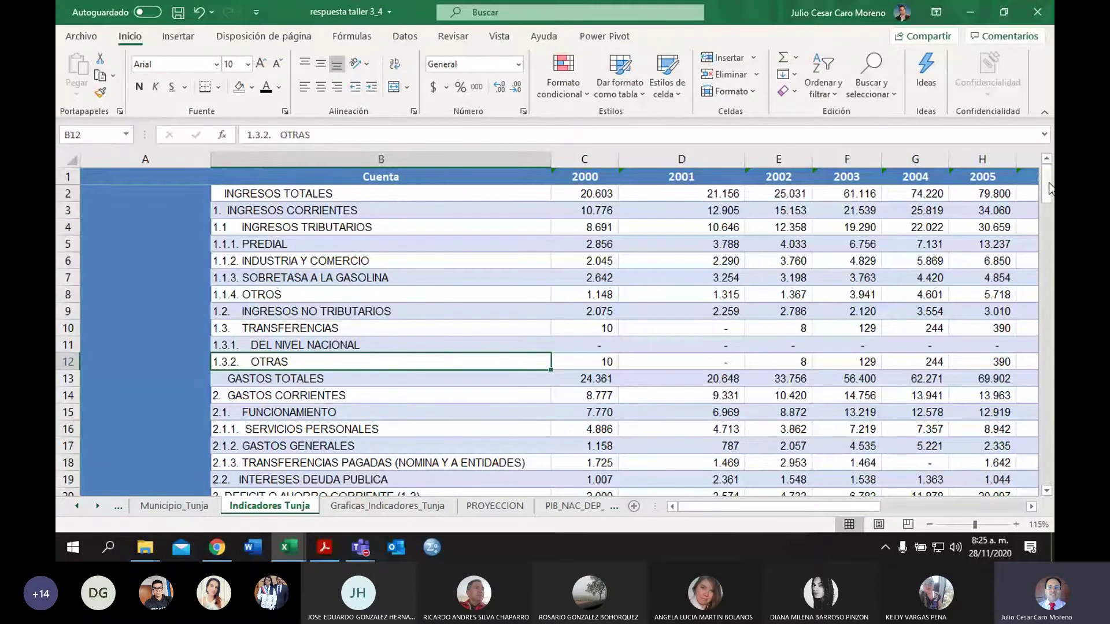
Step: Examine the current expenditure accounts from 2.1 FUNCIONAMIENTO down to 3. DEFICIT O AHORRO CORRIENTE and its 2000 value
{"action": "left_click_drag", "start_coordinate": [1049, 188], "coordinate": [1047, 211]}
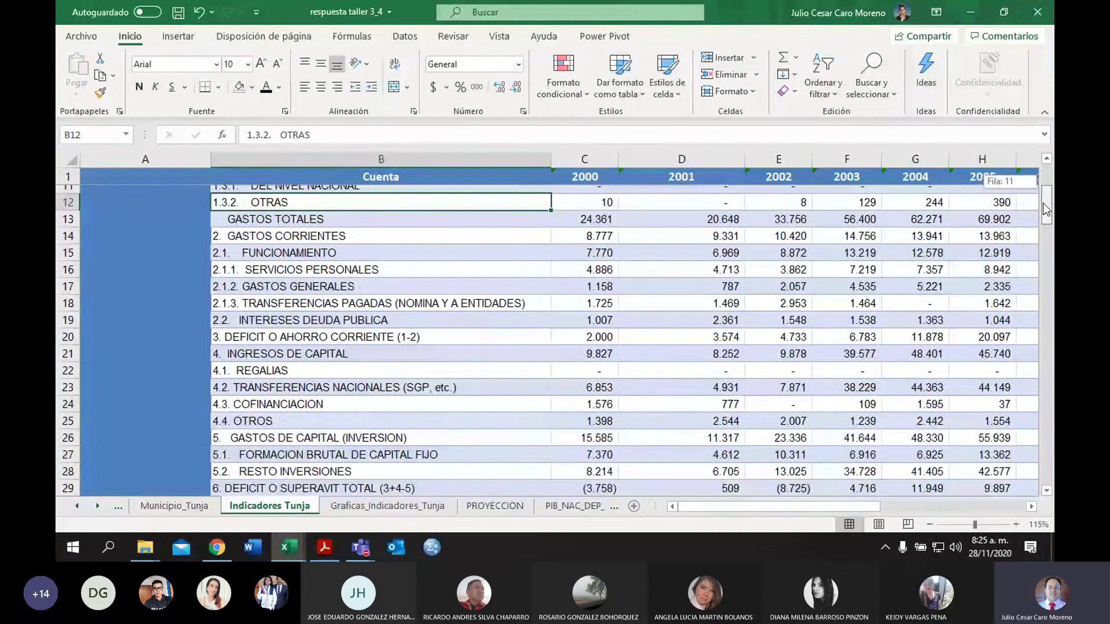
{"action": "left_click_drag", "start_coordinate": [1046, 211], "coordinate": [1047, 215]}
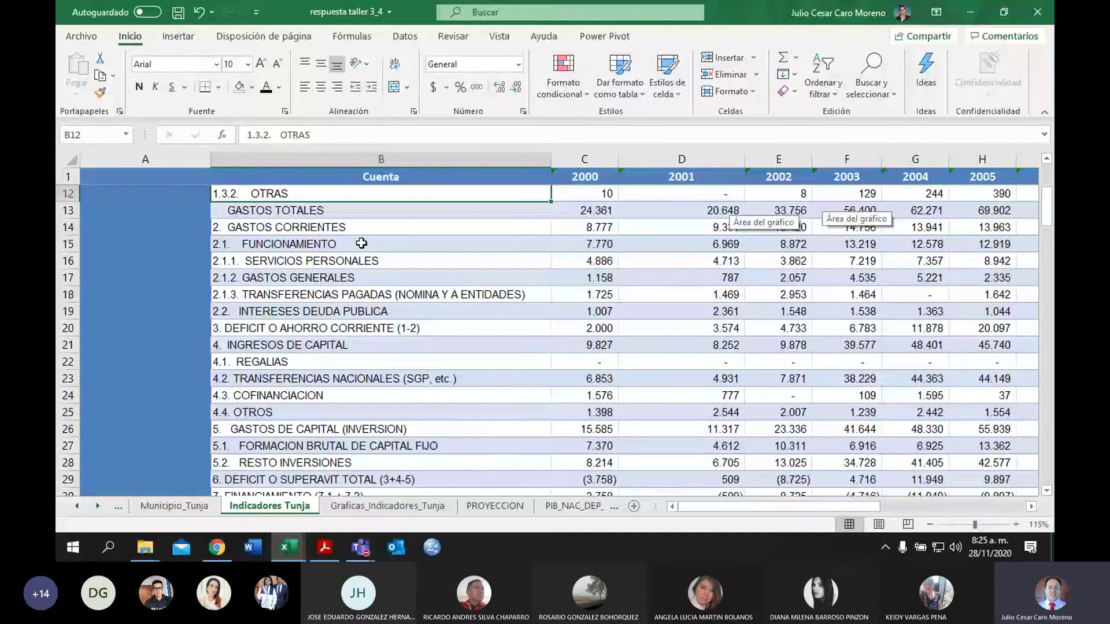
{"action": "left_click", "coordinate": [361, 243]}
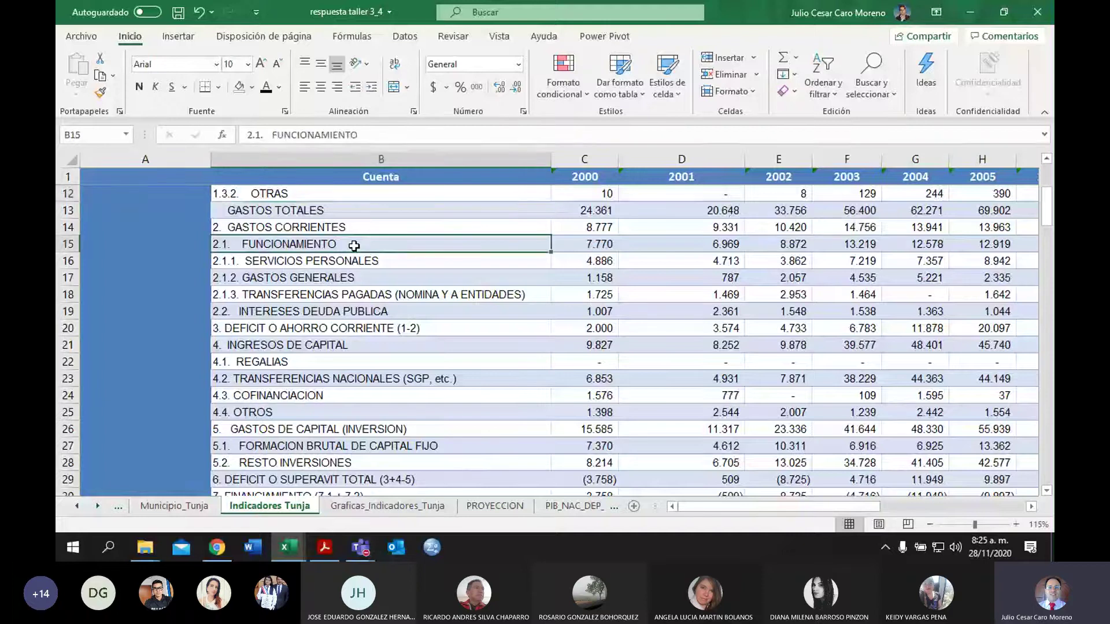
{"action": "key", "text": "Down"}
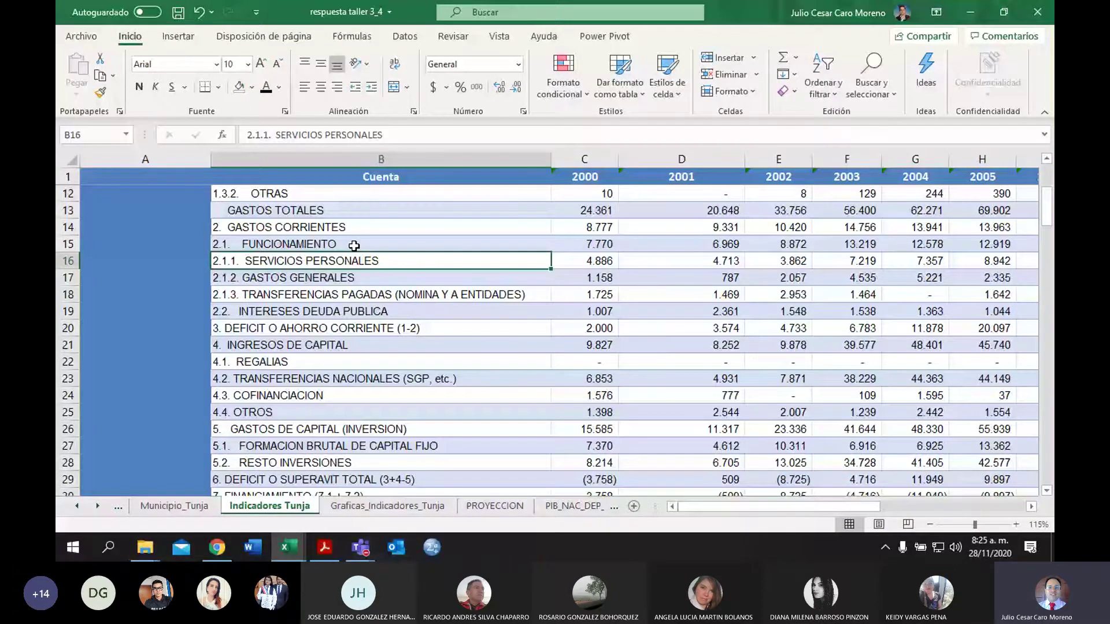
{"action": "key", "text": "Down"}
{"action": "key", "text": "Down"}
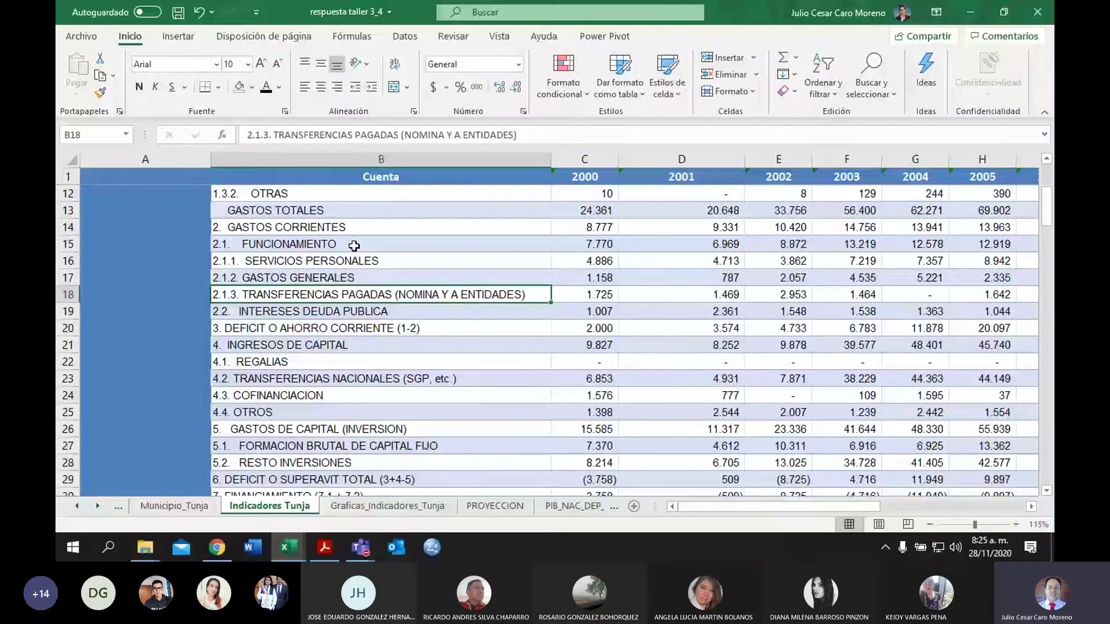
{"action": "key", "text": "Down"}
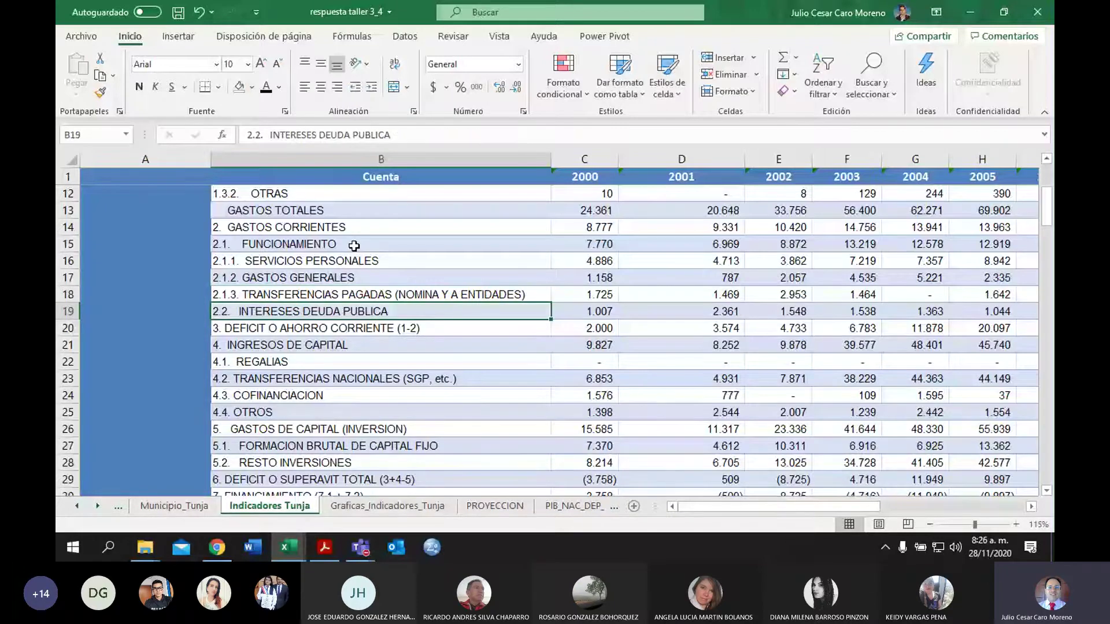
{"action": "key", "text": "Down"}
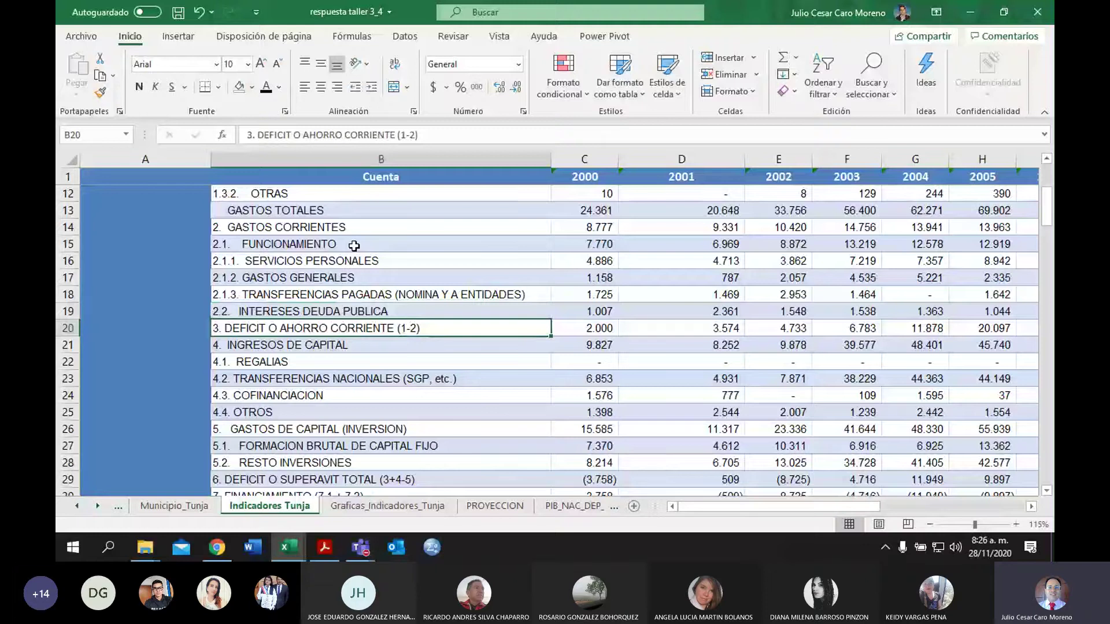
{"action": "key", "text": "Right"}
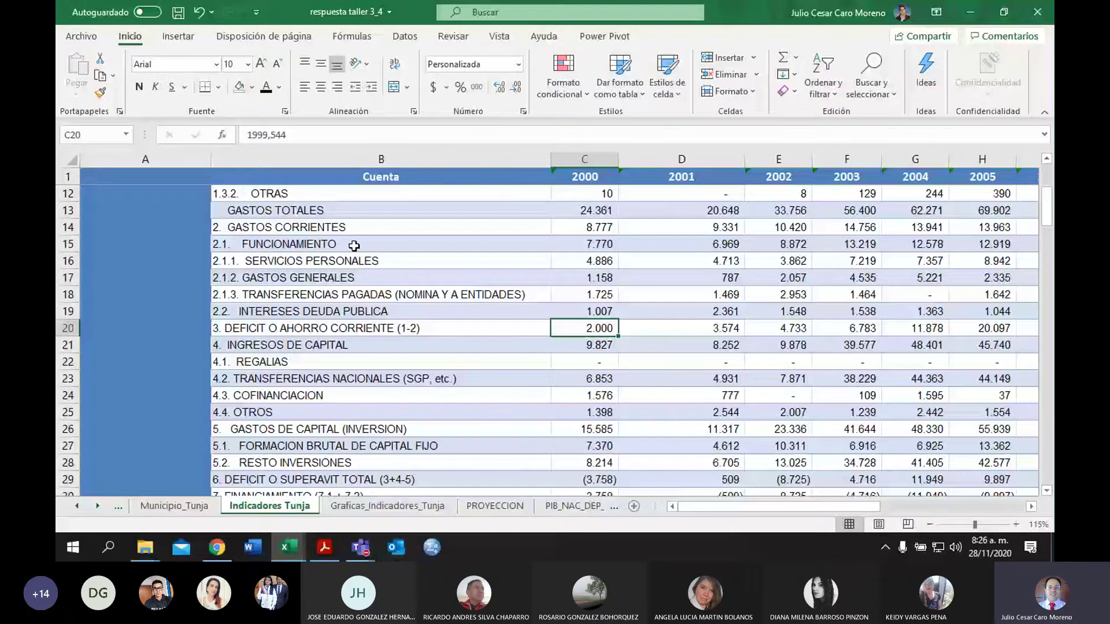
Step: Go through the capital income accounts, from 4. INGRESOS DE CAPITAL to 4.4 OTROS
{"action": "key", "text": "Down"}
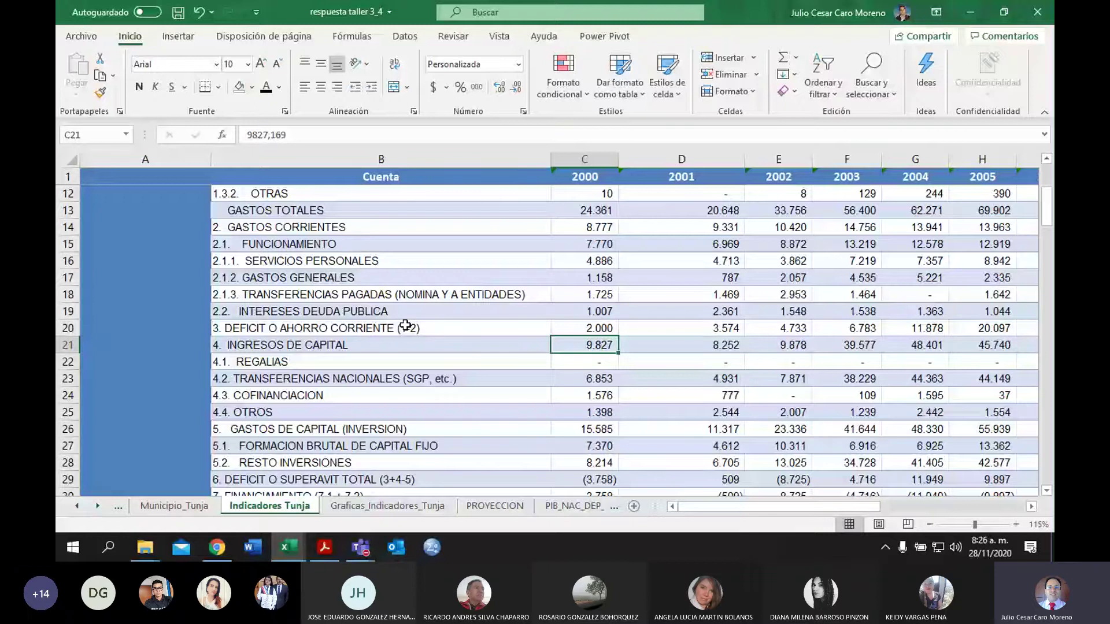
{"action": "key", "text": "Down"}
{"action": "key", "text": "Down"}
{"action": "key", "text": "Left"}
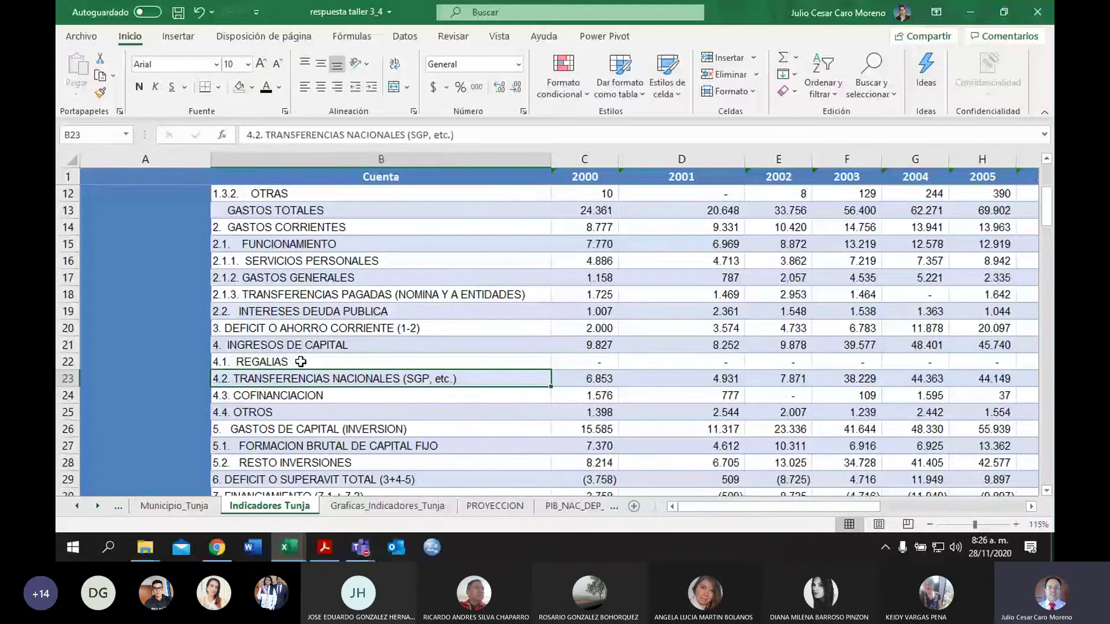
{"action": "key", "text": "Down"}
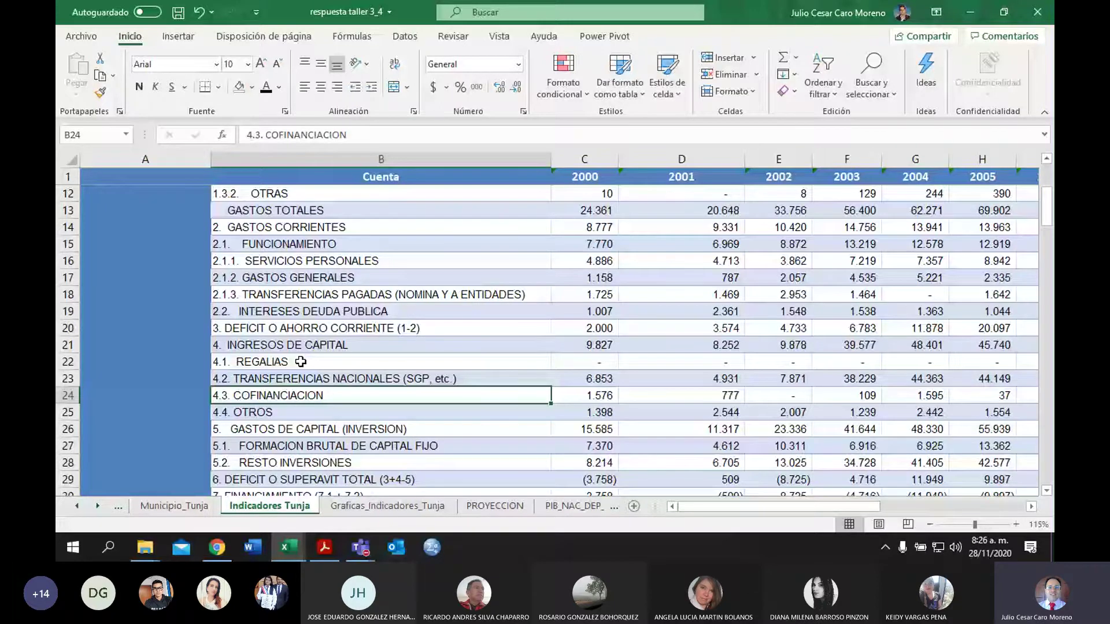
{"action": "key", "text": "Down"}
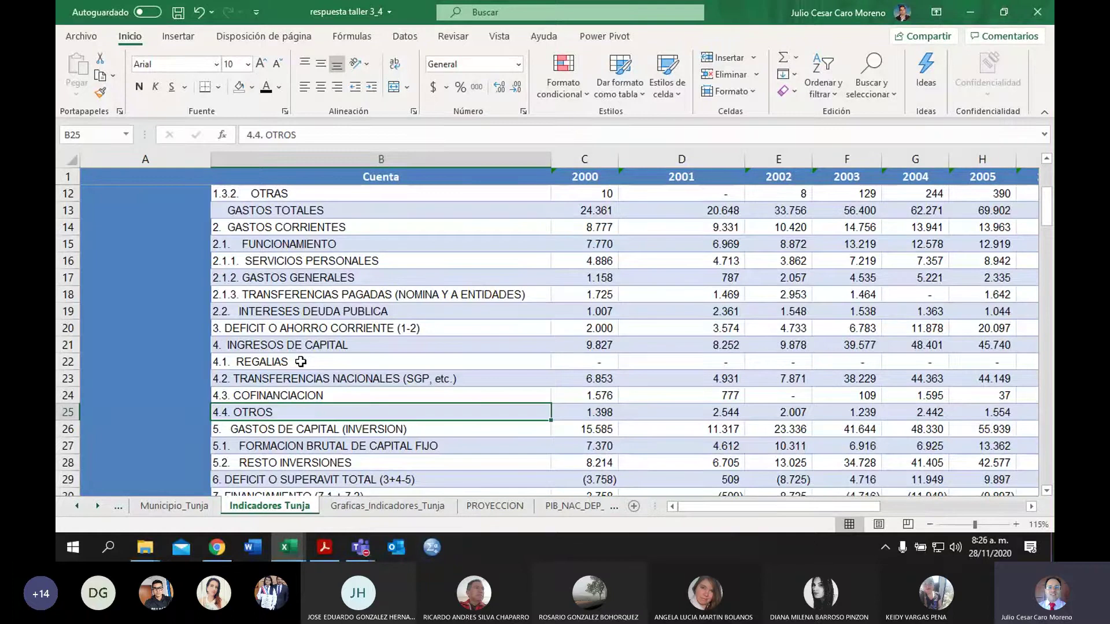
Step: Examine the yearly values of 5. GASTOS DE CAPITAL (INVERSION) and select the 5.1 FORMACION BRUTAL DE CAPITAL FIJO account
{"action": "key", "text": "Down"}
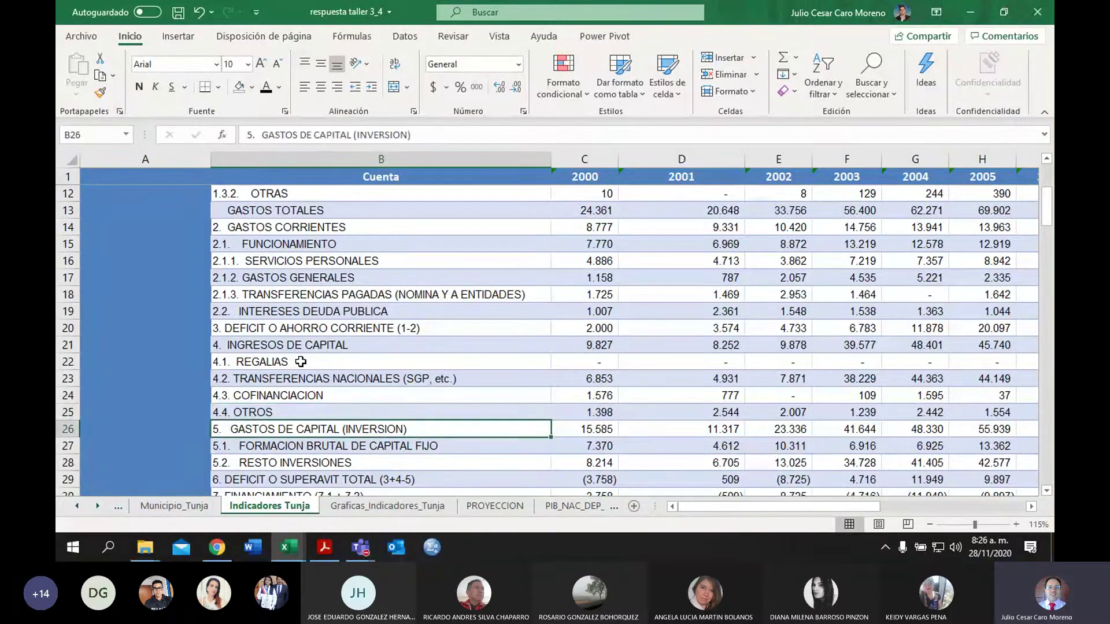
{"action": "key", "text": "Right"}
{"action": "key", "text": "Right"}
{"action": "key", "text": "Right"}
{"action": "key", "text": "Right"}
{"action": "key", "text": "Right"}
{"action": "key", "text": "Right"}
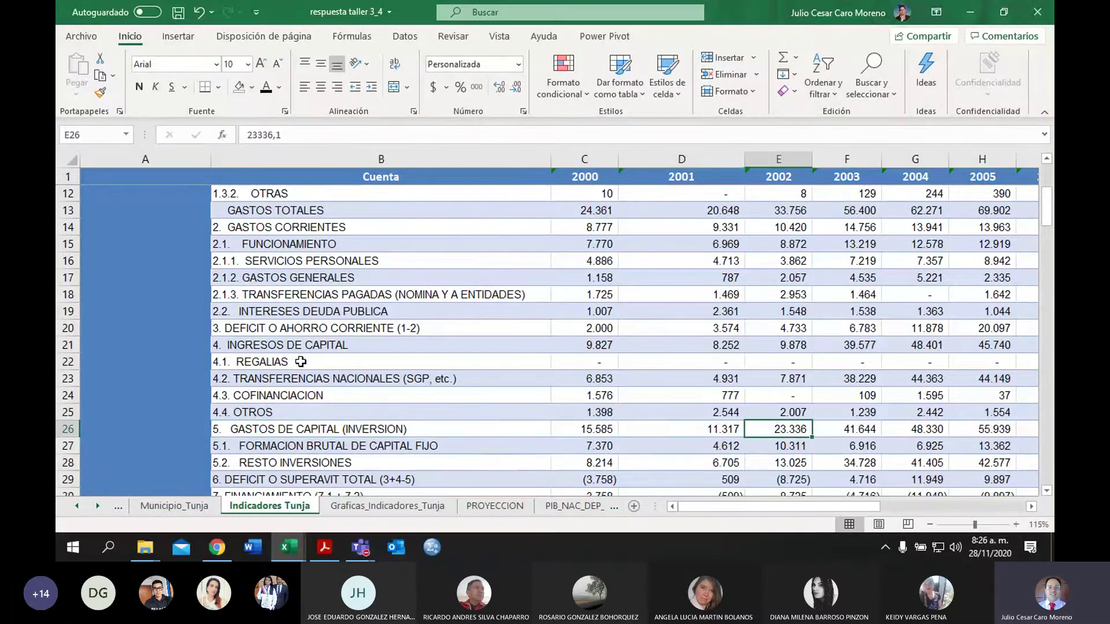
{"action": "key", "text": "Left"}
{"action": "key", "text": "Left"}
{"action": "key", "text": "Home"}
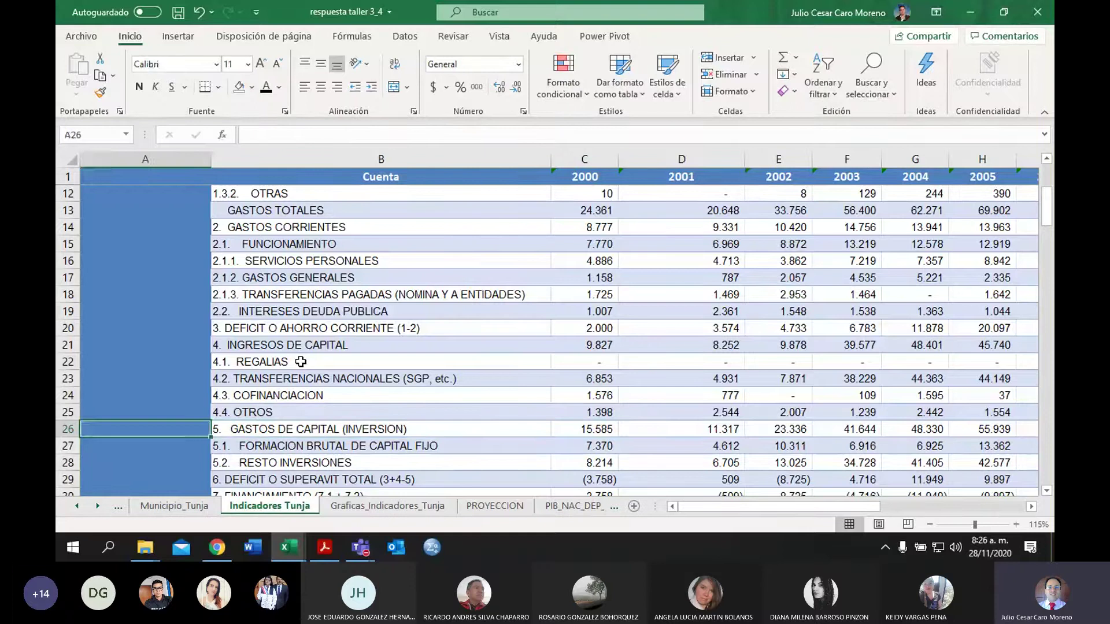
{"action": "key", "text": "Right"}
{"action": "key", "text": "Down"}
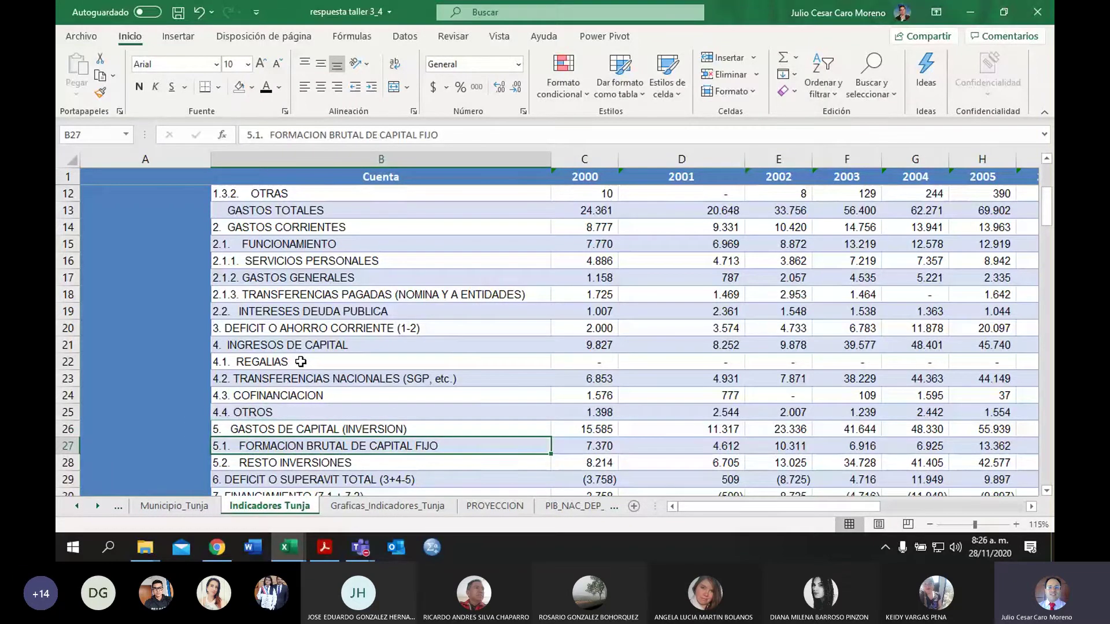
Step: Look ahead to 7.1.1 DESEMBOLSOS, return to account 5.1, and inspect the 2000 value of 5.2 RESTO INVERSIONES
{"action": "key", "text": "Down"}
{"action": "key", "text": "Down"}
{"action": "key", "text": "Down"}
{"action": "key", "text": "Down"}
{"action": "key", "text": "Down"}
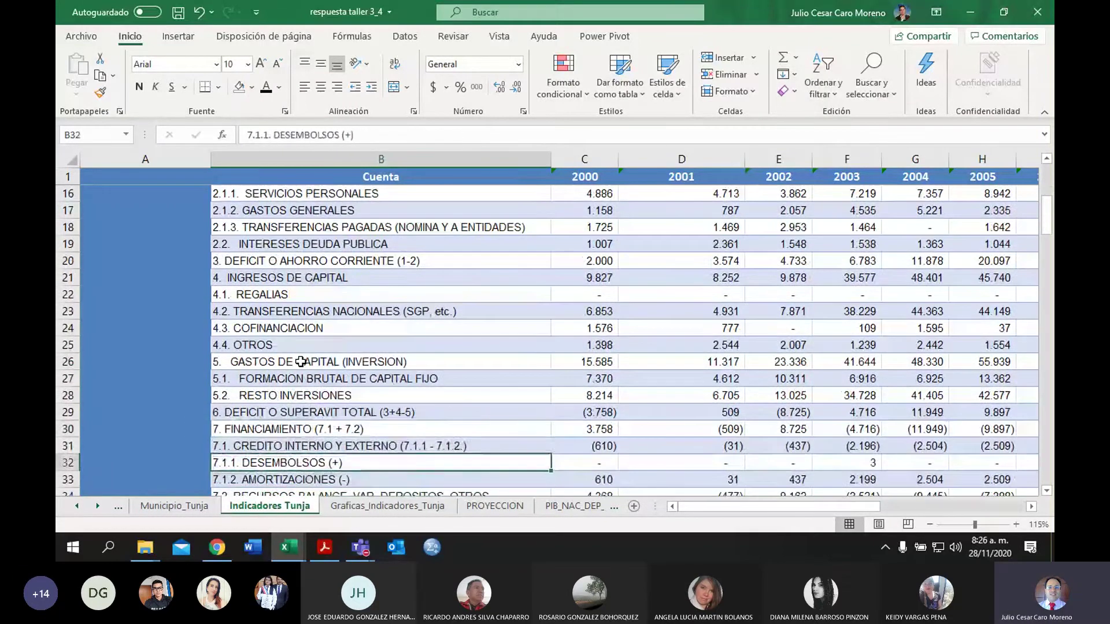
{"action": "key", "text": "Up"}
{"action": "key", "text": "Up"}
{"action": "key", "text": "Up"}
{"action": "key", "text": "Up"}
{"action": "key", "text": "Up"}
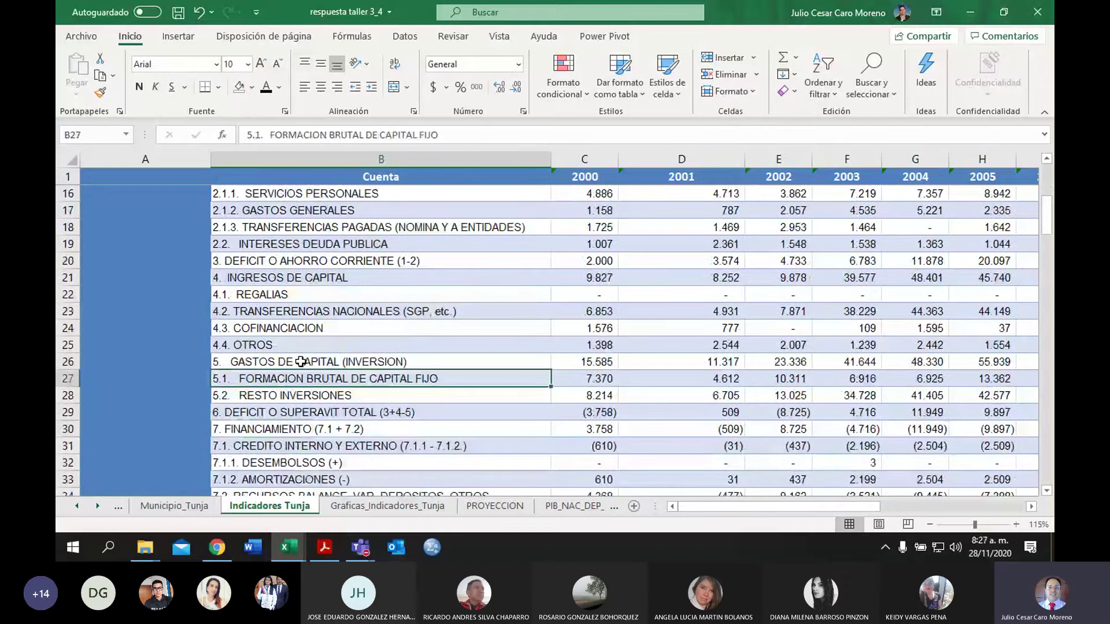
{"action": "key", "text": "Right"}
{"action": "key", "text": "Down"}
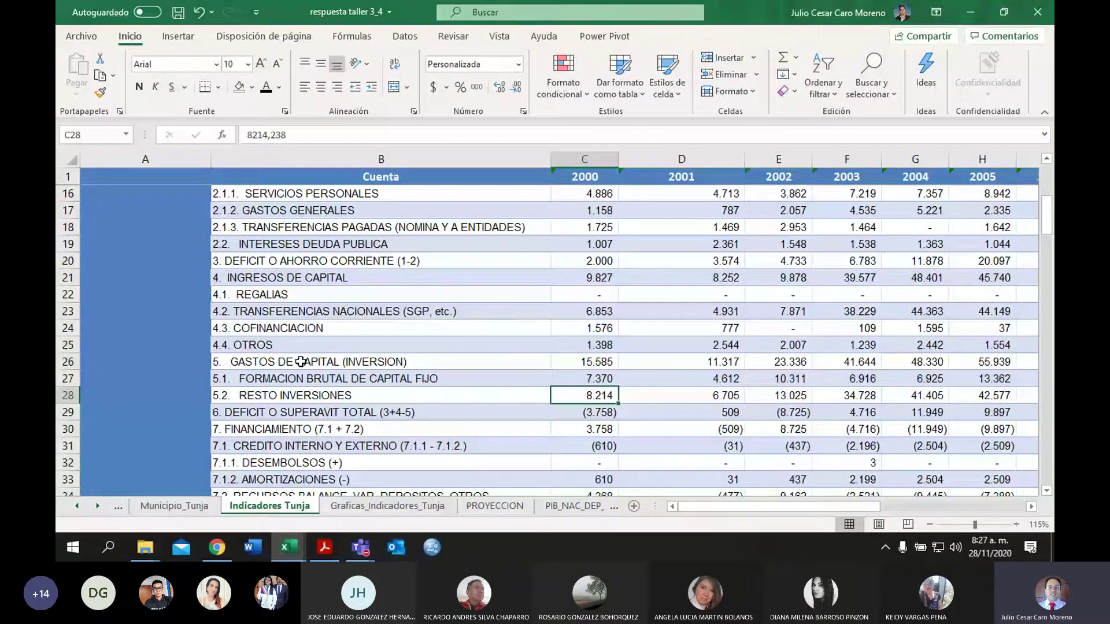
Step: Inspect the 2000 values of 6. DEFICIT O SUPERAVIT TOTAL, 7. FINANCIAMIENTO and 7.1 CREDITO INTERNO Y EXTERNO
{"action": "key", "text": "Down"}
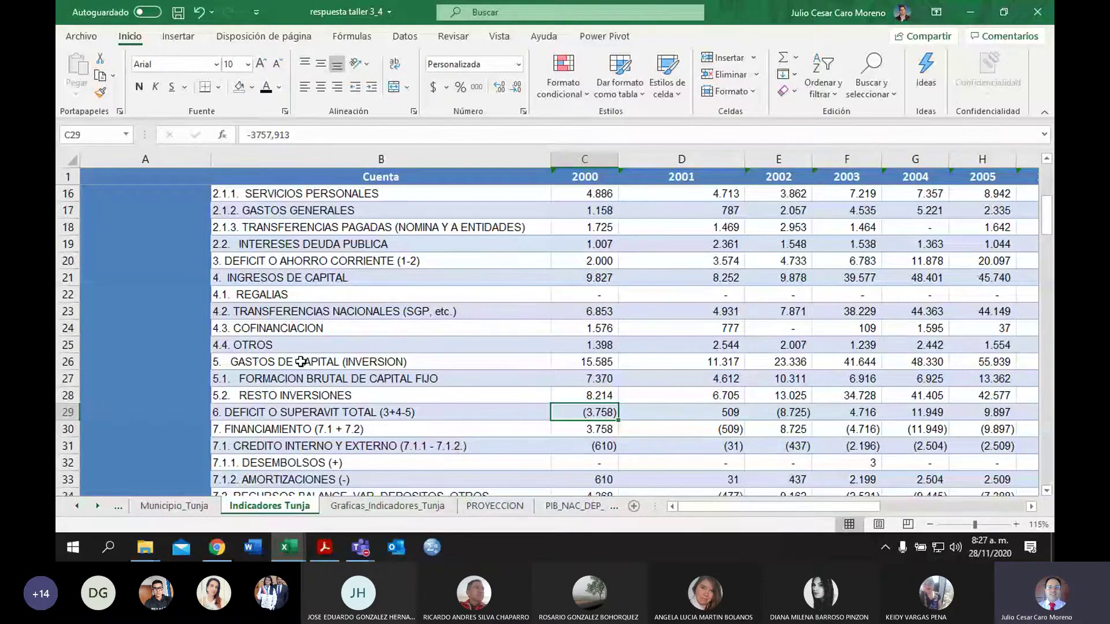
{"action": "key", "text": "Down"}
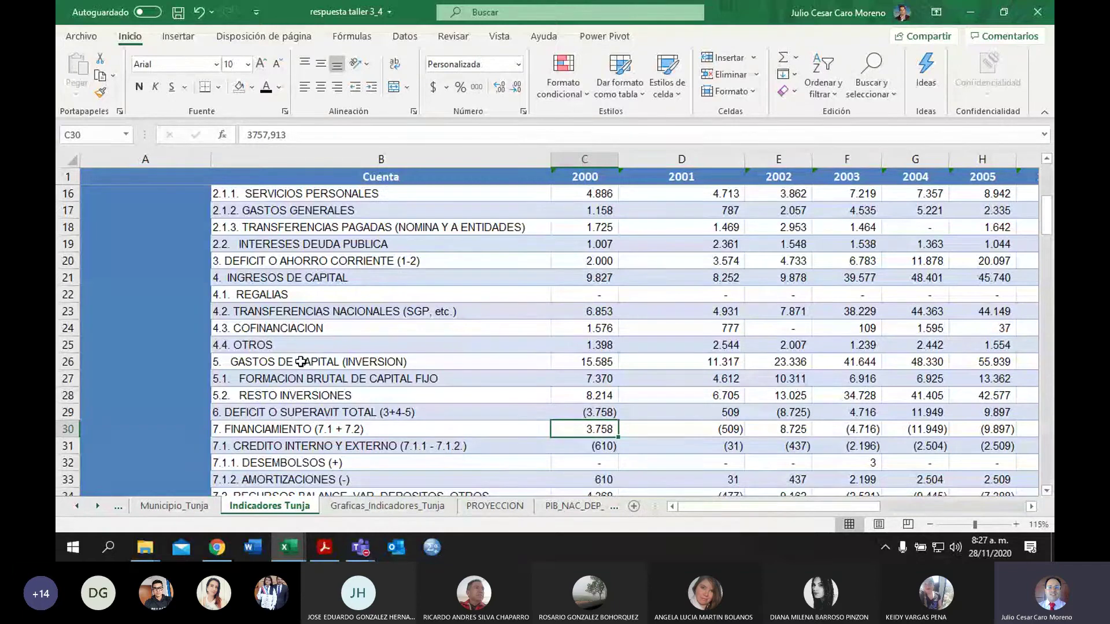
{"action": "key", "text": "Down"}
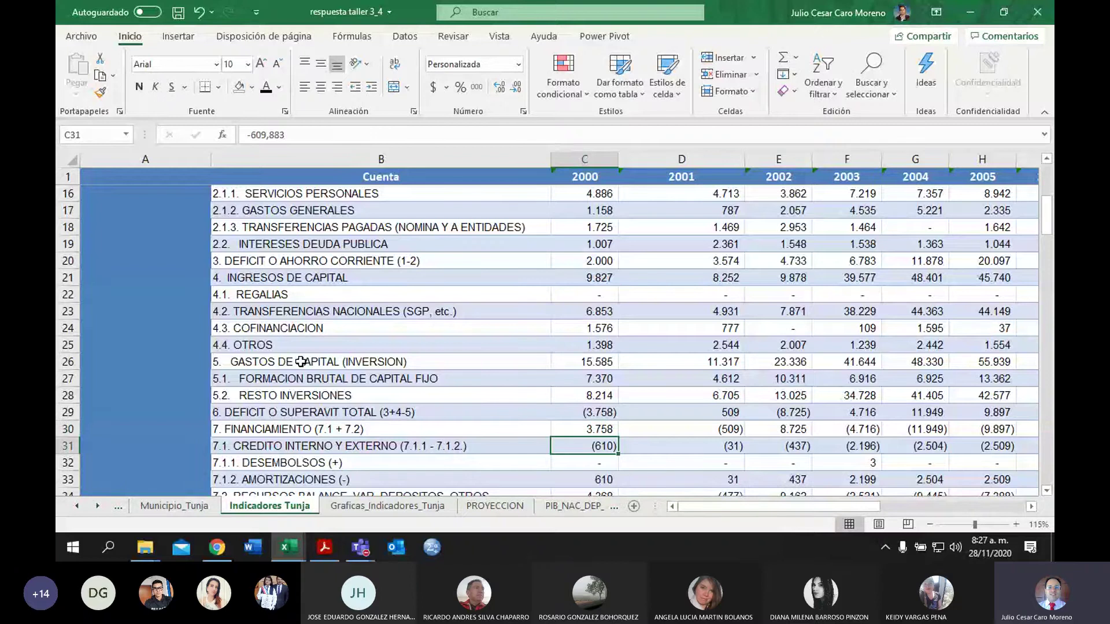
Step: Look through the remaining financing accounts to the end of the table and return to the 2000 value of 7.1.1 DESEMBOLSOS
{"action": "key", "text": "Down"}
{"action": "key", "text": "Down"}
{"action": "key", "text": "Down"}
{"action": "key", "text": "Down"}
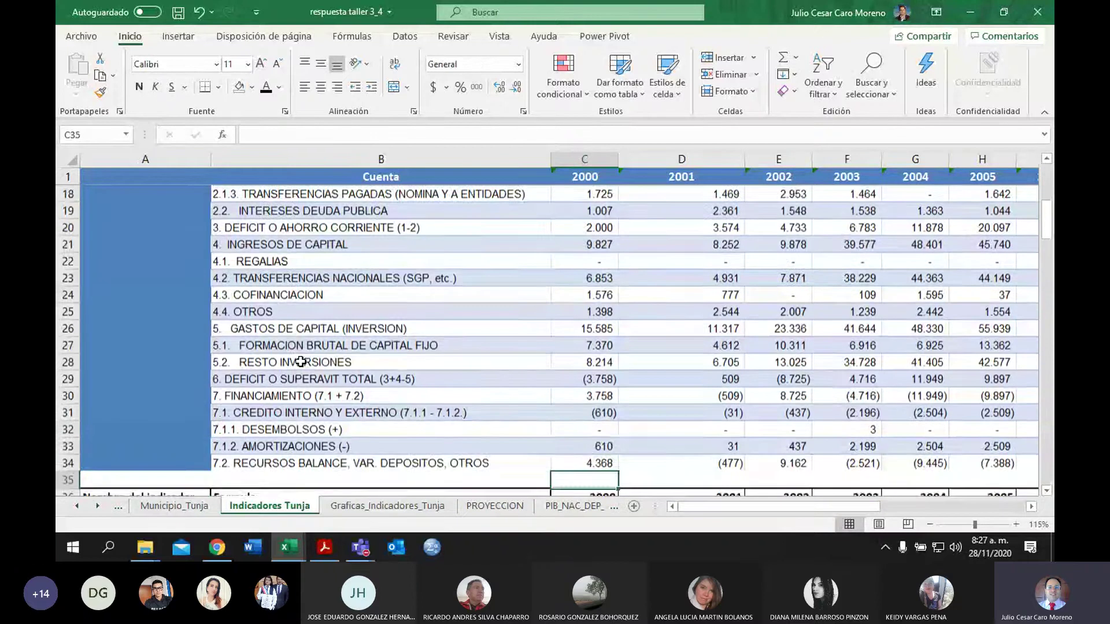
{"action": "key", "text": "Up"}
{"action": "key", "text": "Up"}
{"action": "key", "text": "Up"}
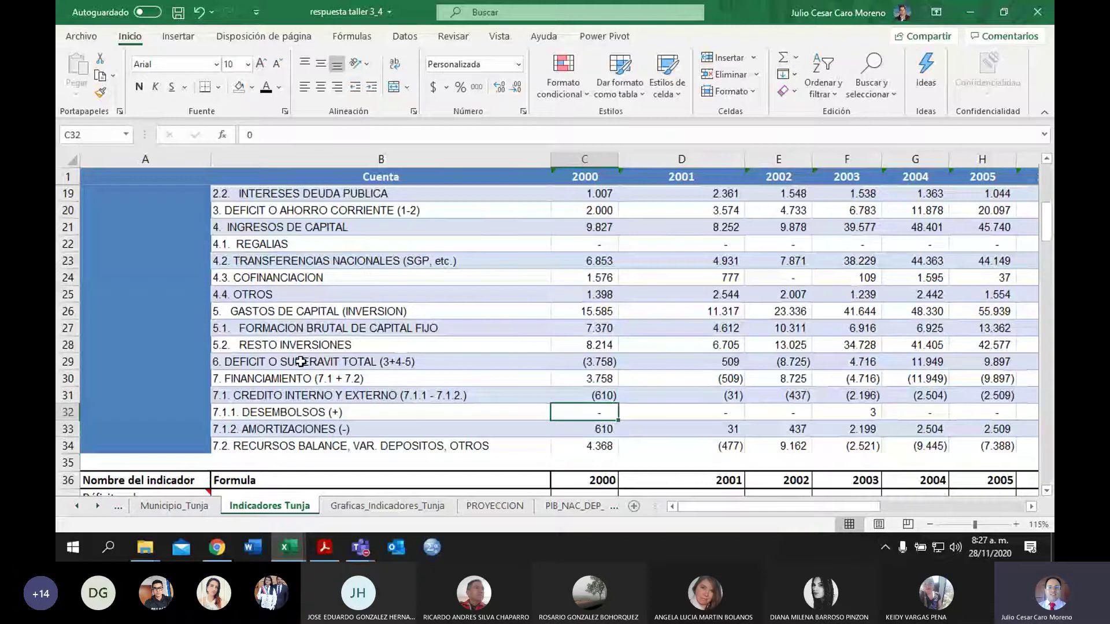
Step: Compare the 2000 values of 7.1 CREDITO INTERNO Y EXTERNO, 7.1.1 DESEMBOLSOS and 7.1.2 AMORTIZACIONES
{"action": "key", "text": "Up"}
{"action": "key", "text": "Down"}
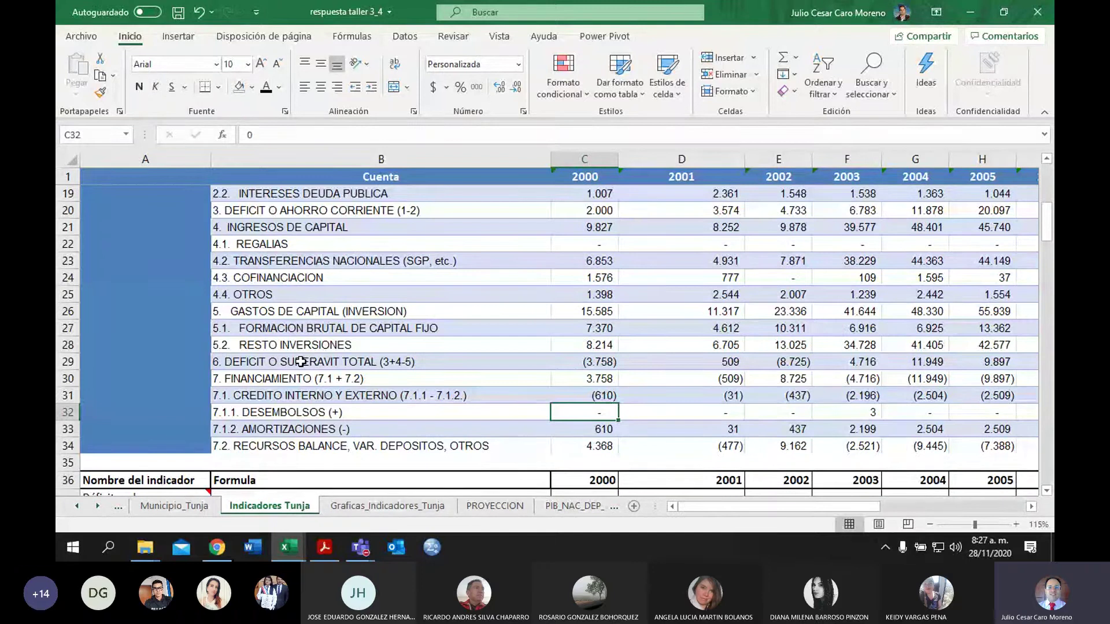
{"action": "key", "text": "Down"}
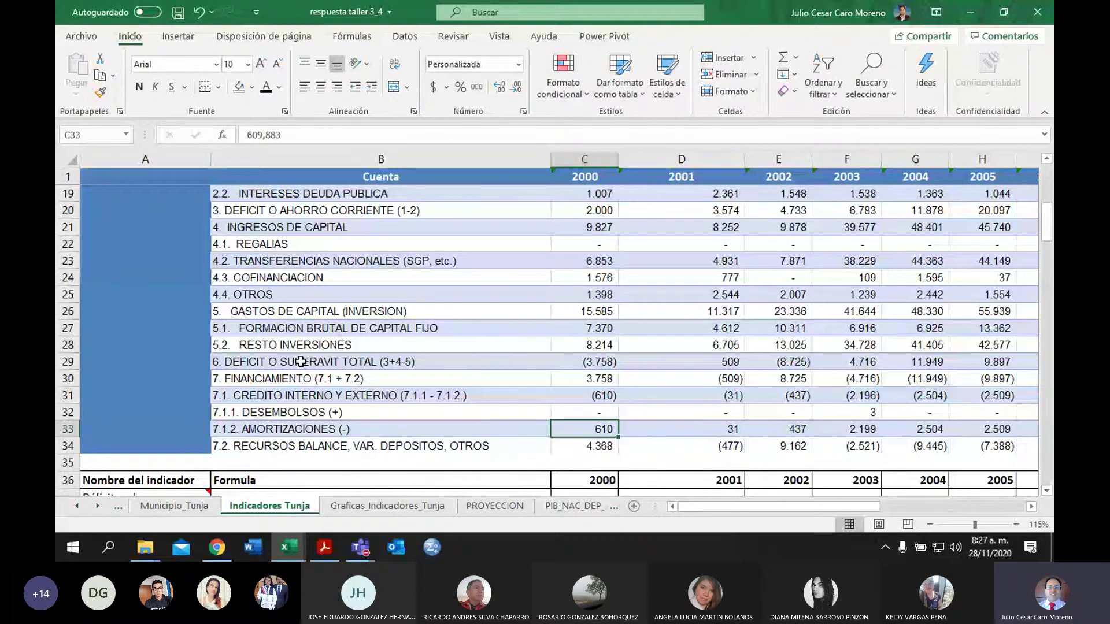
{"action": "key", "text": "Up"}
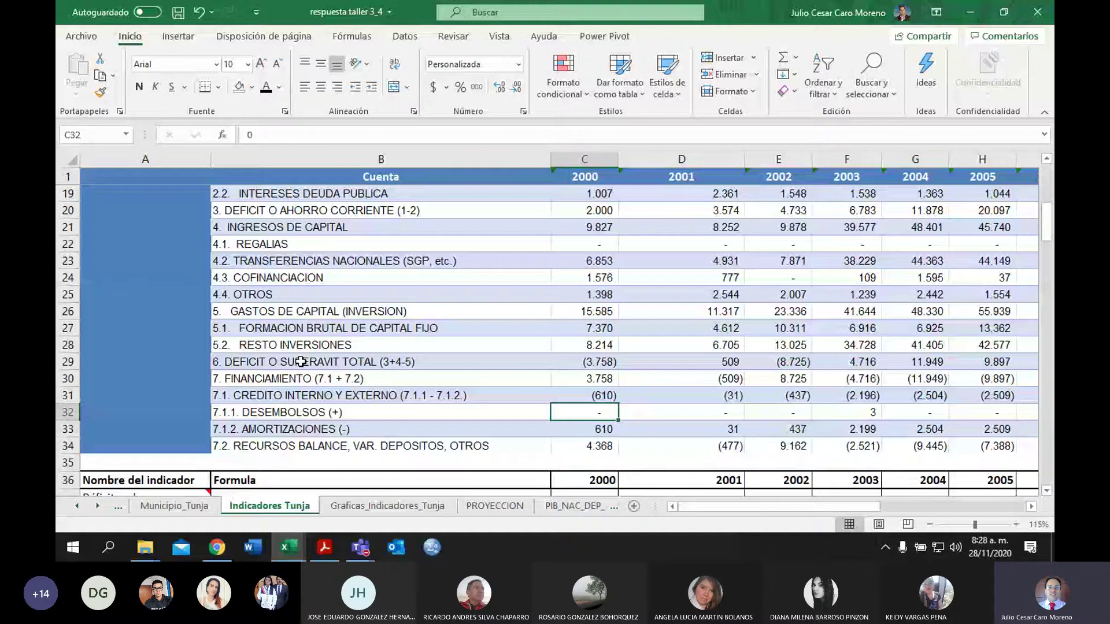
{"action": "key", "text": "Down"}
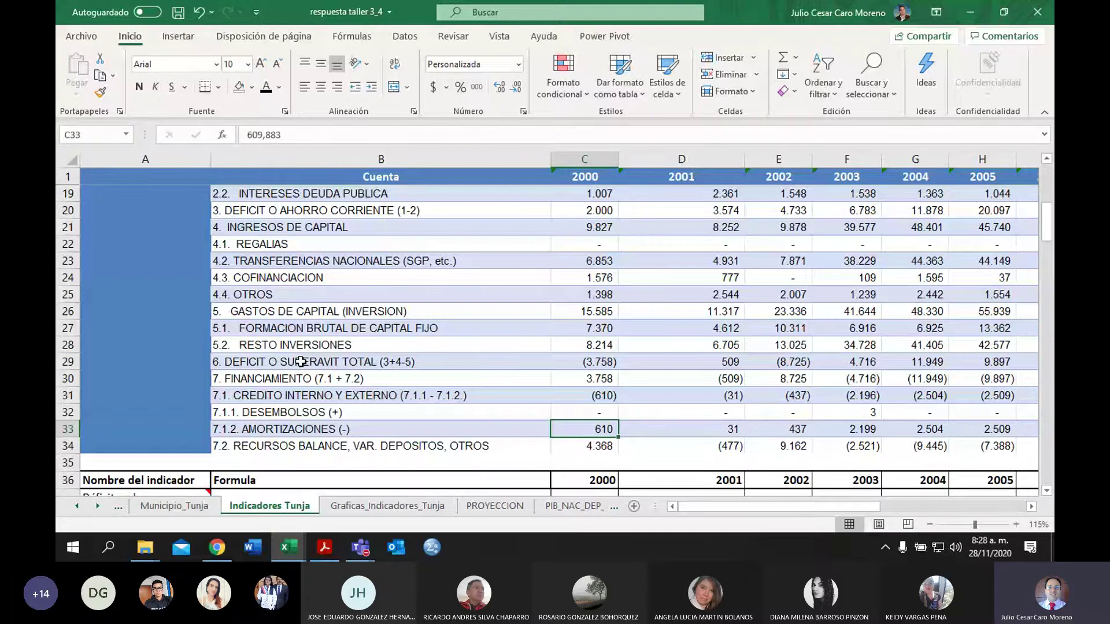
Step: Inspect the 2000 value of 7.2 RECURSOS BALANCE, VAR. DEPOSITOS, OTROS and return to 7. FINANCIAMIENTO
{"action": "key", "text": "Down"}
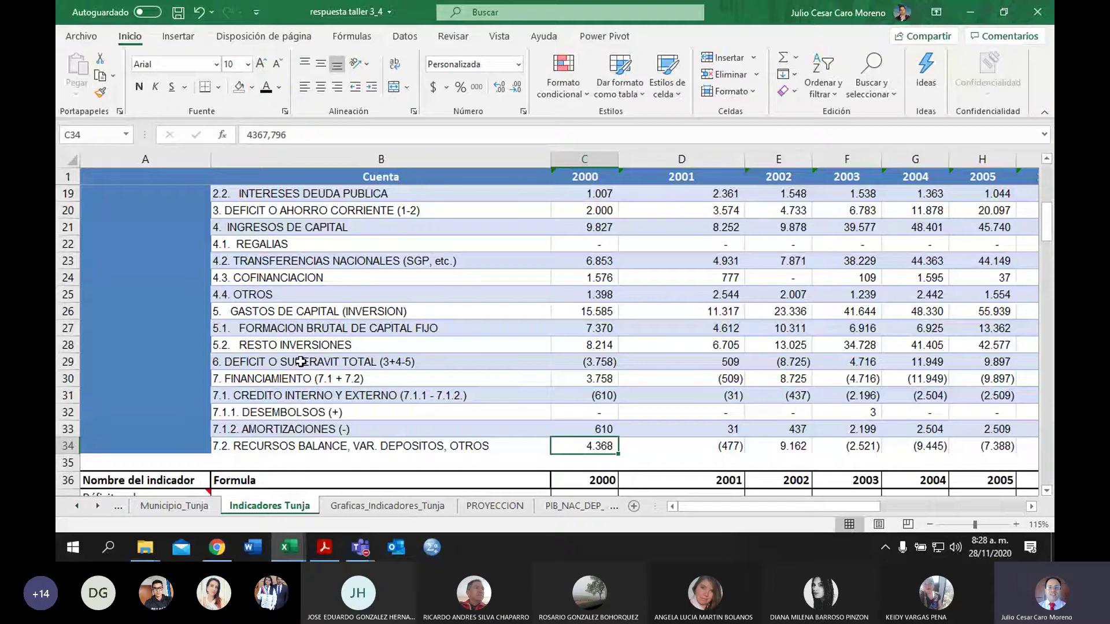
{"action": "key", "text": "Up"}
{"action": "key", "text": "Up"}
{"action": "key", "text": "Up"}
{"action": "key", "text": "Up"}
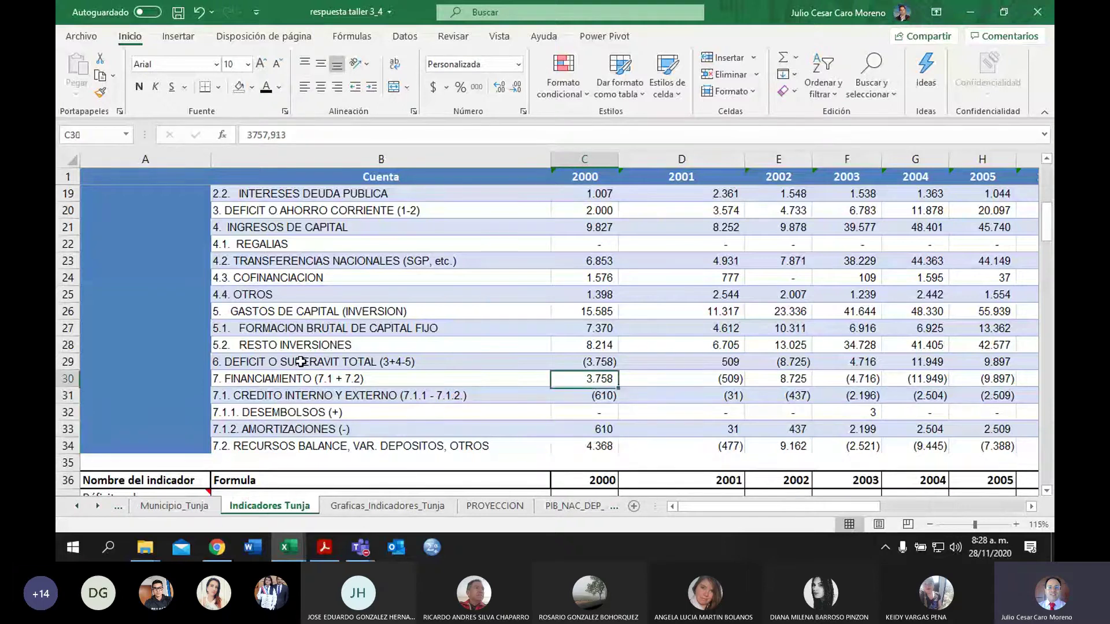
Step: Go back through the 2000 values from 7. FINANCIAMIENTO to INGRESOS TOTALES
{"action": "key", "text": "Up"}
{"action": "key", "text": "Up"}
{"action": "key", "text": "Up"}
{"action": "key", "text": "Up"}
{"action": "key", "text": "Up"}
{"action": "key", "text": "Up"}
{"action": "key", "text": "Up"}
{"action": "key", "text": "Up"}
{"action": "key", "text": "Up"}
{"action": "key", "text": "Up"}
{"action": "key", "text": "Up"}
{"action": "key", "text": "Up"}
{"action": "key", "text": "Up"}
{"action": "key", "text": "Up"}
{"action": "key", "text": "Up"}
{"action": "key", "text": "Up"}
{"action": "key", "text": "Up"}
{"action": "key", "text": "Up"}
{"action": "key", "text": "Up"}
{"action": "key", "text": "Up"}
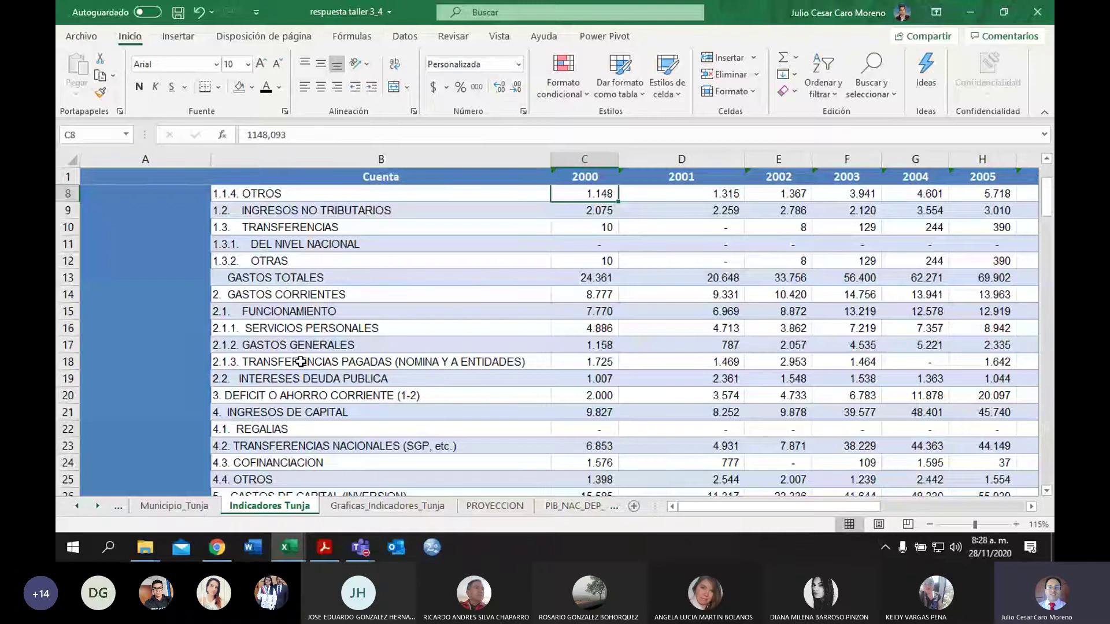
{"action": "key", "text": "Up"}
{"action": "key", "text": "Up"}
{"action": "key", "text": "Up"}
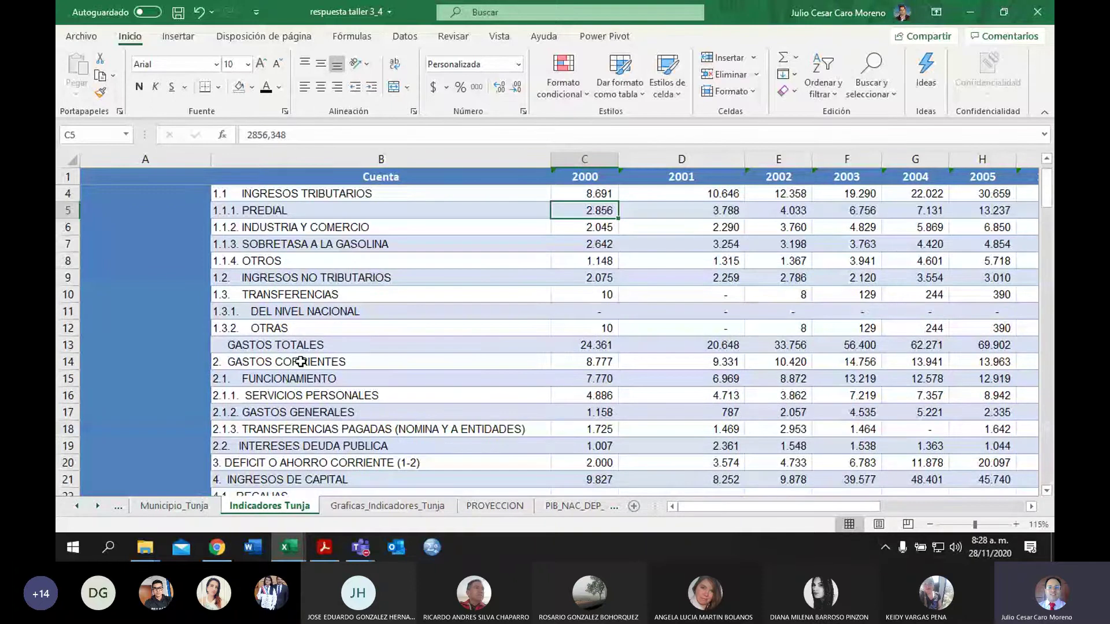
{"action": "key", "text": "Up"}
{"action": "key", "text": "Up"}
{"action": "key", "text": "Up"}
Step: Review the 2000 values of all accounts, from INGRESOS TOTALES to 7.2 RECURSOS BALANCE, VAR. DEPOSITOS, OTROS
{"action": "key", "text": "Down"}
{"action": "key", "text": "Down"}
{"action": "key", "text": "Down"}
{"action": "key", "text": "Down"}
{"action": "key", "text": "Down"}
{"action": "key", "text": "Down"}
{"action": "key", "text": "Down"}
{"action": "key", "text": "Down"}
{"action": "key", "text": "Down"}
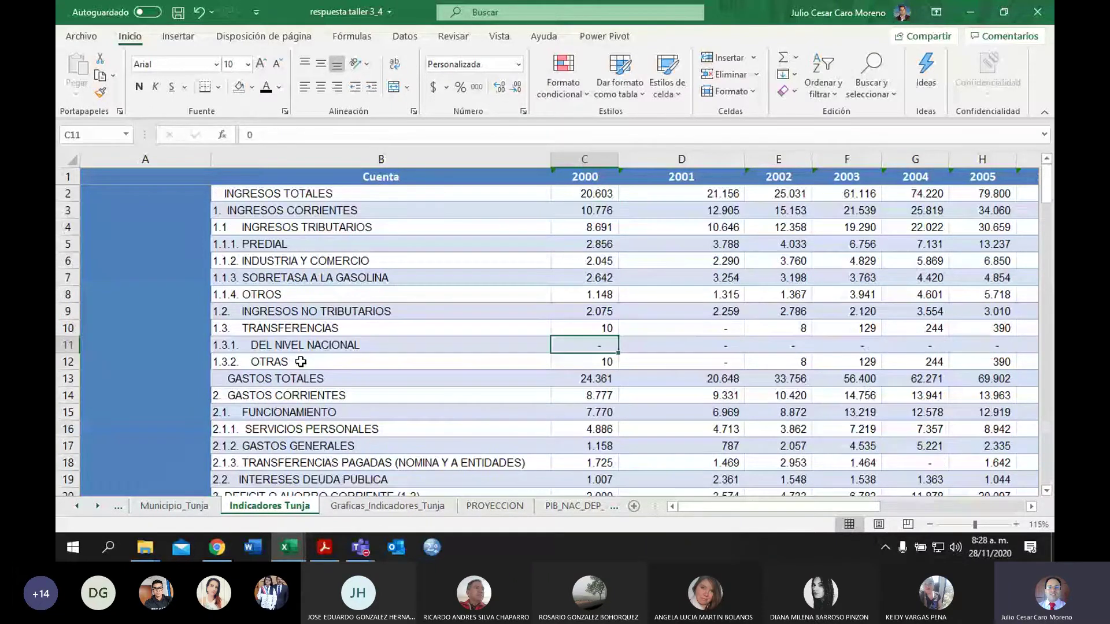
{"action": "key", "text": "Down"}
{"action": "key", "text": "Down"}
{"action": "key", "text": "Down"}
{"action": "key", "text": "Down"}
{"action": "key", "text": "Down"}
{"action": "key", "text": "Down"}
{"action": "key", "text": "Down"}
{"action": "key", "text": "Down"}
{"action": "key", "text": "Down"}
{"action": "key", "text": "Down"}
{"action": "key", "text": "Down"}
{"action": "key", "text": "Down"}
{"action": "key", "text": "Down"}
{"action": "key", "text": "Down"}
{"action": "key", "text": "Down"}
{"action": "key", "text": "Down"}
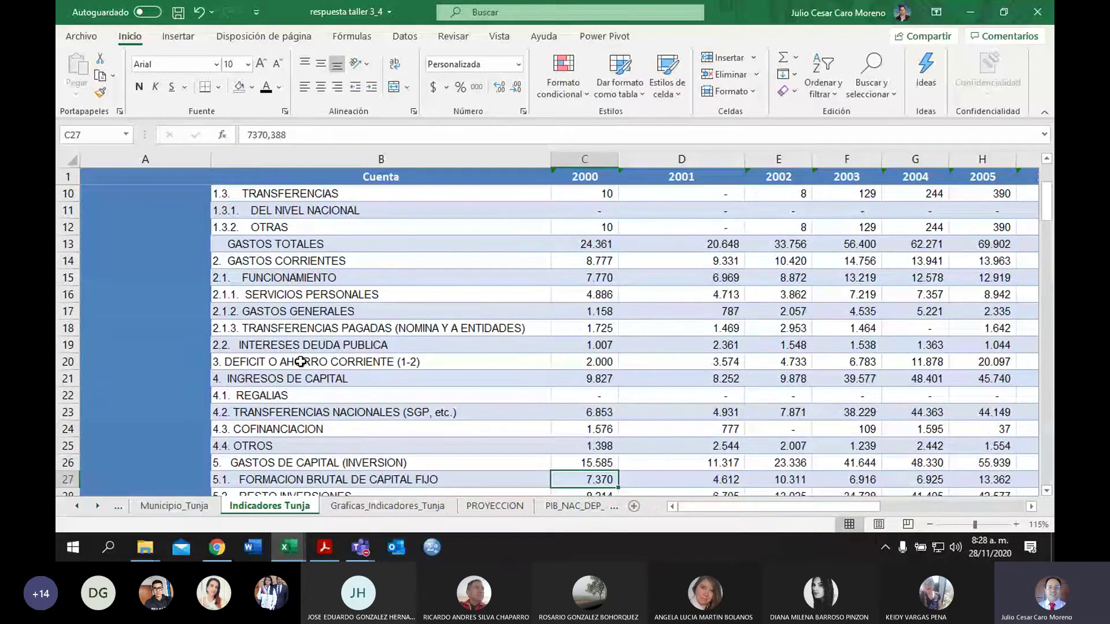
{"action": "key", "text": "Down"}
{"action": "key", "text": "Down"}
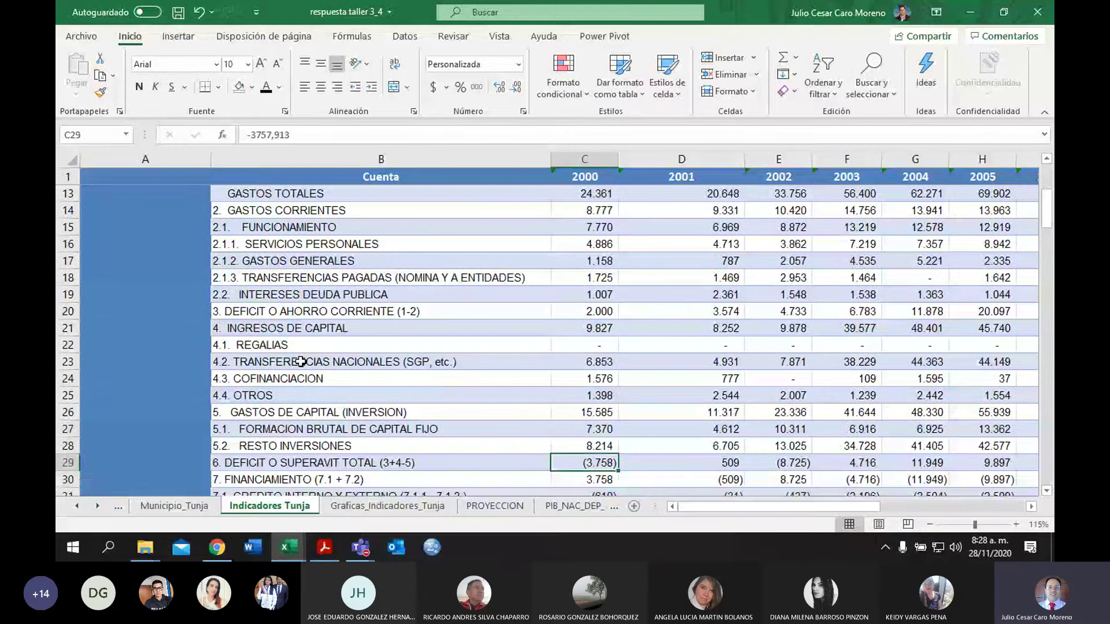
{"action": "key", "text": "Down"}
{"action": "key", "text": "Down"}
{"action": "key", "text": "Down"}
{"action": "key", "text": "Down"}
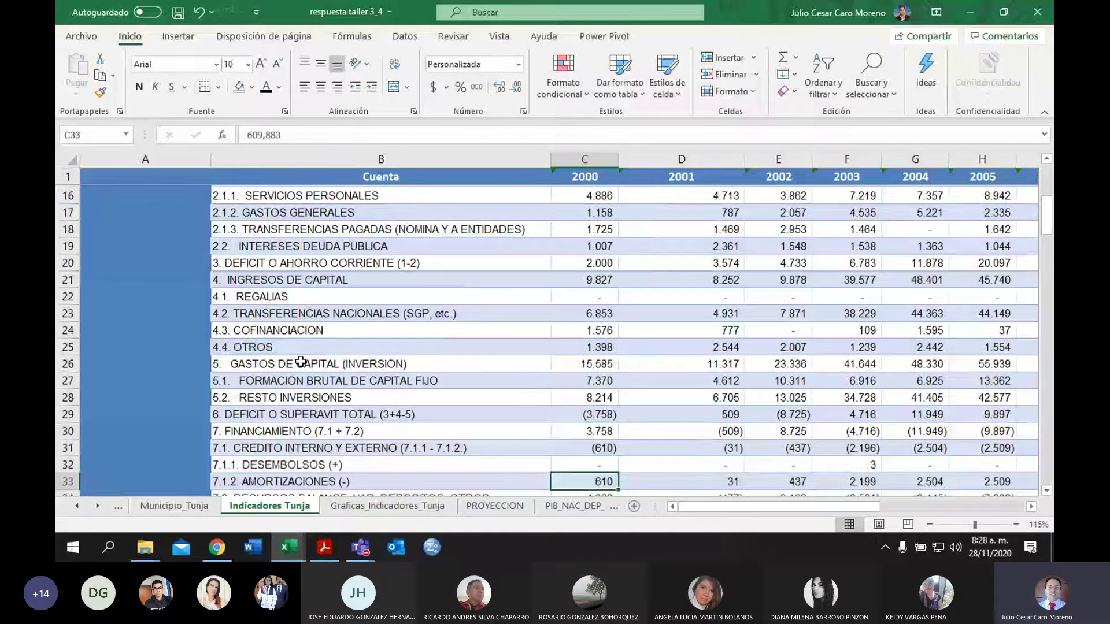
{"action": "key", "text": "Down"}
{"action": "key", "text": "Down"}
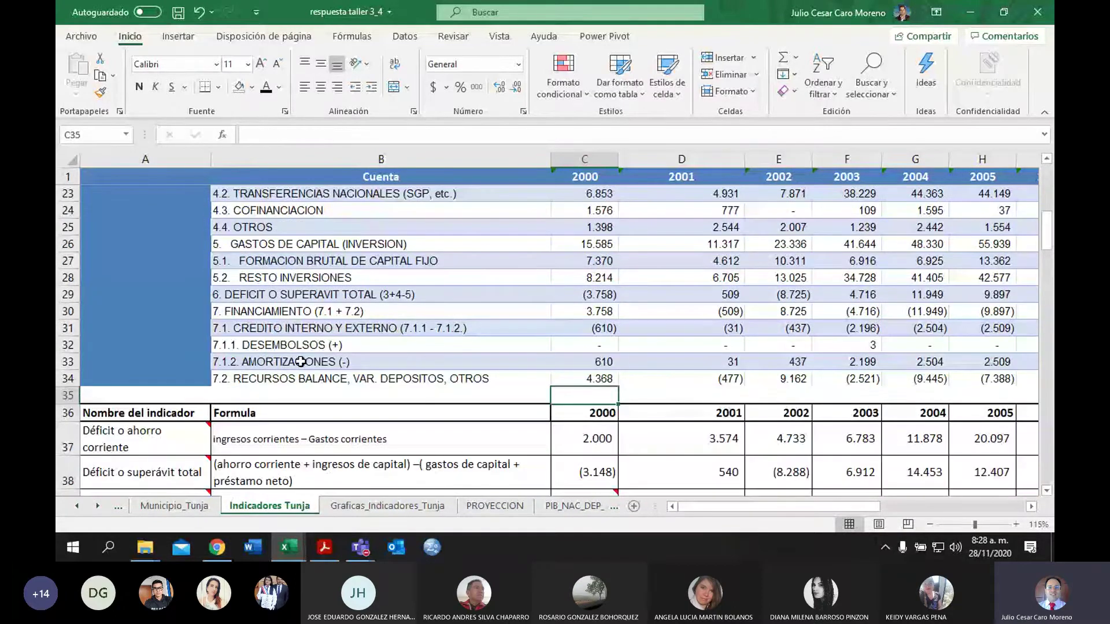
Step: Return from the end of the accounts table to the account name 1.1 INGRESOS TRIBUTARIOS
{"action": "key", "text": "Up"}
{"action": "key", "text": "Up"}
{"action": "key", "text": "Up"}
{"action": "key", "text": "Up"}
{"action": "key", "text": "Up"}
{"action": "key", "text": "Up"}
{"action": "key", "text": "Up"}
{"action": "key", "text": "Up"}
{"action": "key", "text": "Up"}
{"action": "key", "text": "Up"}
{"action": "key", "text": "Up"}
{"action": "key", "text": "Up"}
{"action": "key", "text": "Up"}
{"action": "key", "text": "Up"}
{"action": "key", "text": "Up"}
{"action": "key", "text": "Up"}
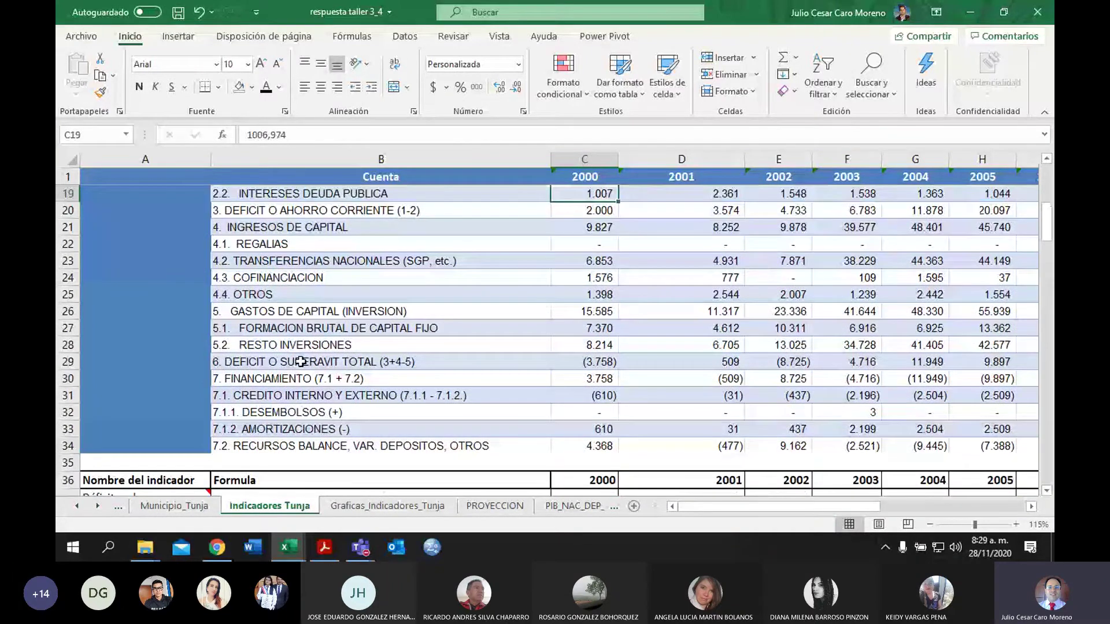
{"action": "key", "text": "Up"}
{"action": "key", "text": "Up"}
{"action": "key", "text": "Up"}
{"action": "key", "text": "Up"}
{"action": "key", "text": "Up"}
{"action": "key", "text": "Up"}
{"action": "key", "text": "Up"}
{"action": "key", "text": "Up"}
{"action": "key", "text": "Up"}
{"action": "key", "text": "Up"}
{"action": "key", "text": "Up"}
{"action": "key", "text": "Up"}
{"action": "key", "text": "Up"}
{"action": "key", "text": "Up"}
{"action": "key", "text": "Up"}
{"action": "key", "text": "Left"}
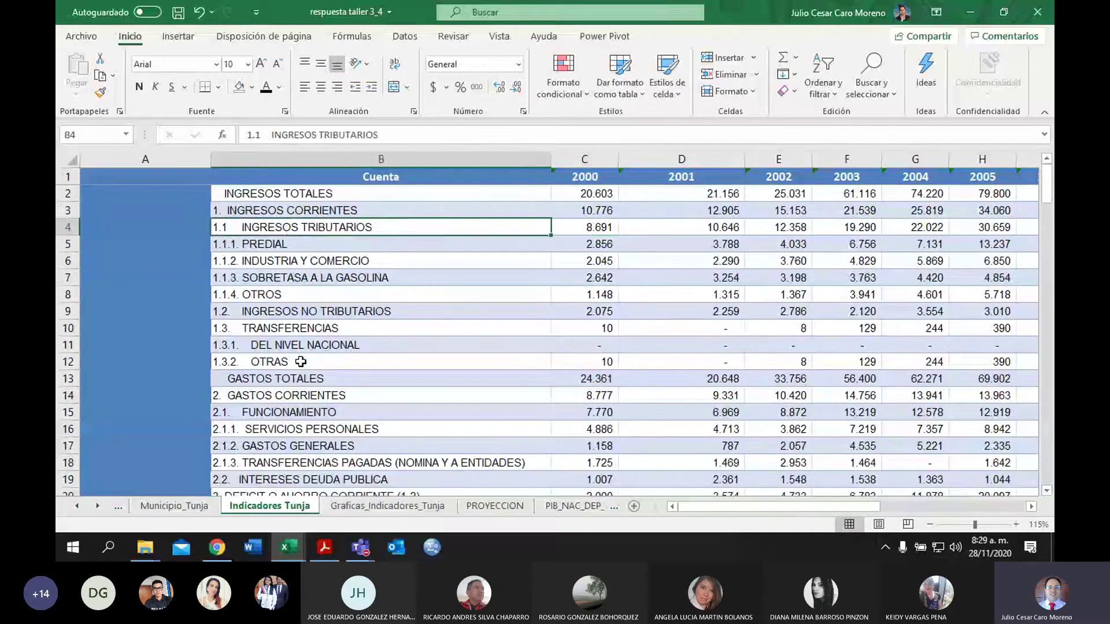
Step: Go through the tax income accounts 1.1.1 PREDIAL, 1.1.2 INDUSTRIA Y COMERCIO and 1.1.3 SOBRETASA A LA GASOLINA
{"action": "key", "text": "Down"}
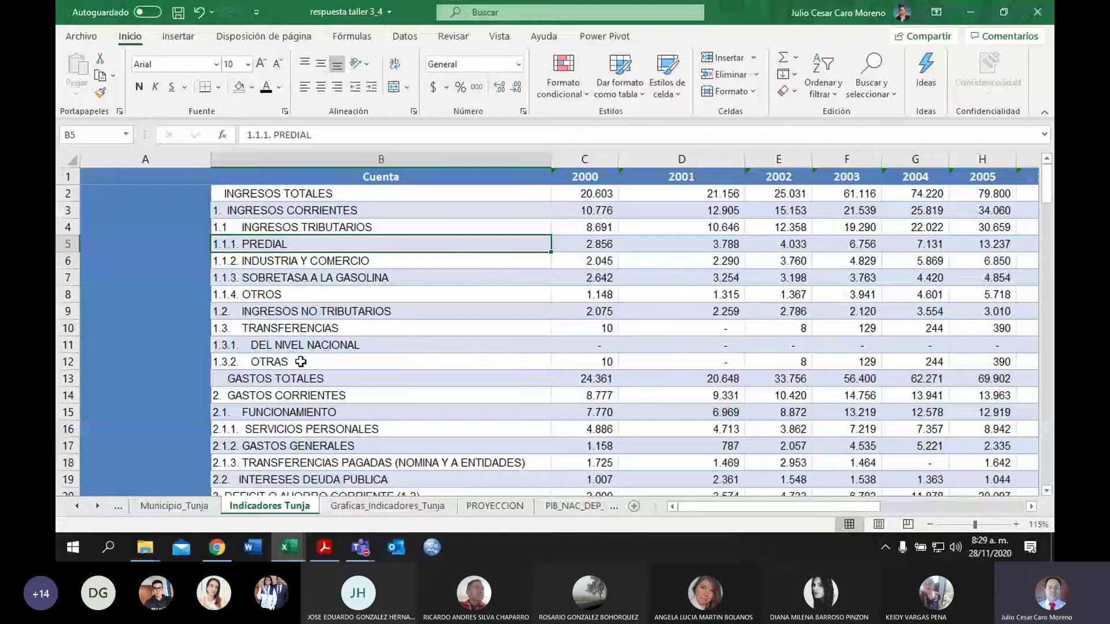
{"action": "key", "text": "Down"}
{"action": "key", "text": "Down"}
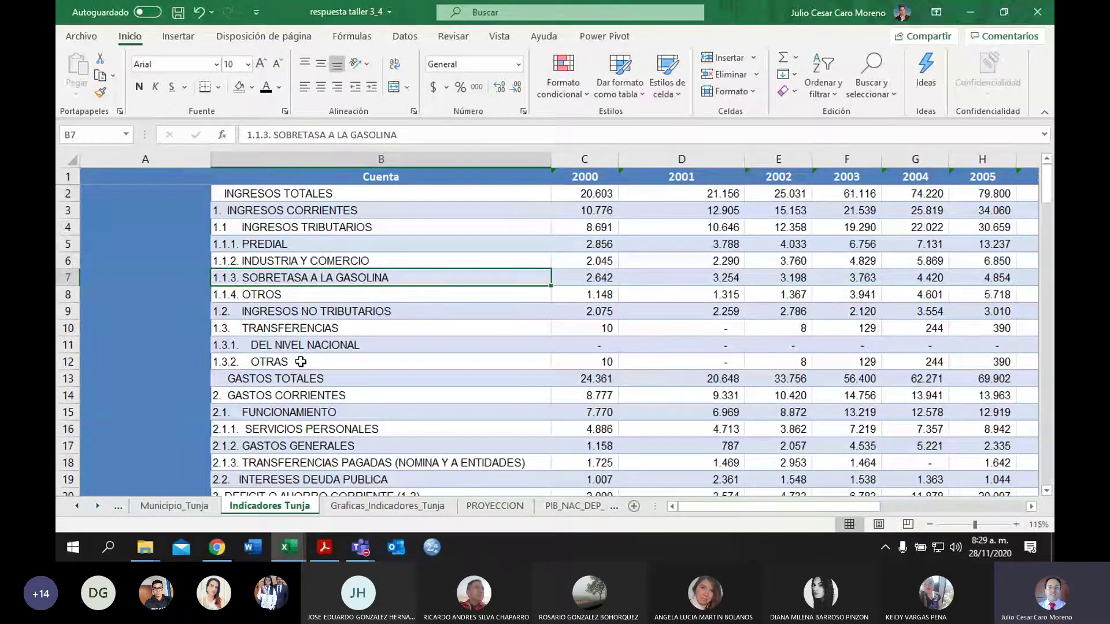
Step: Consult the Déficit o ahorro corriente section of indicadores_territoriales.pdf in Acrobat Reader, and return to the respuesta taller 3_4 workbook in Excel
{"action": "left_click", "coordinate": [324, 548]}
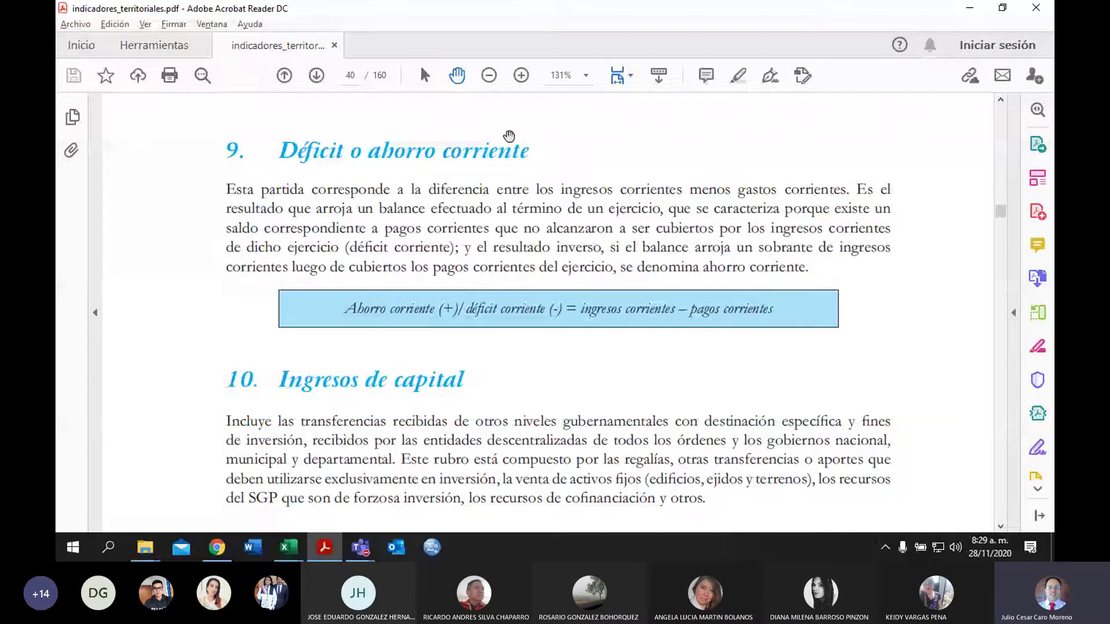
{"action": "left_click", "coordinate": [288, 547]}
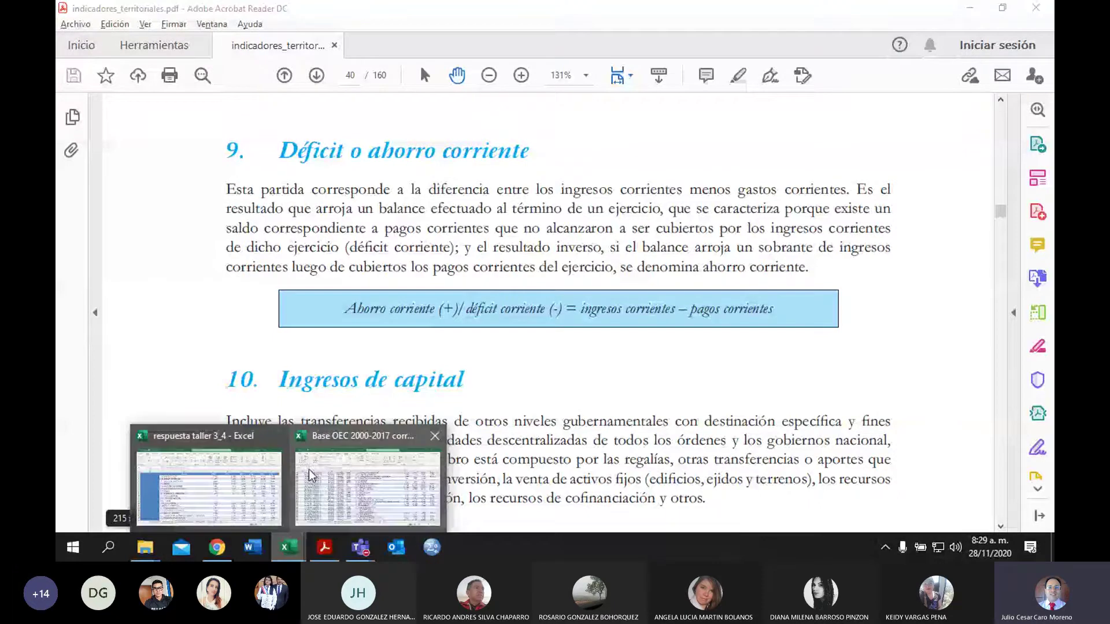
{"action": "mouse_move", "coordinate": [421, 448]}
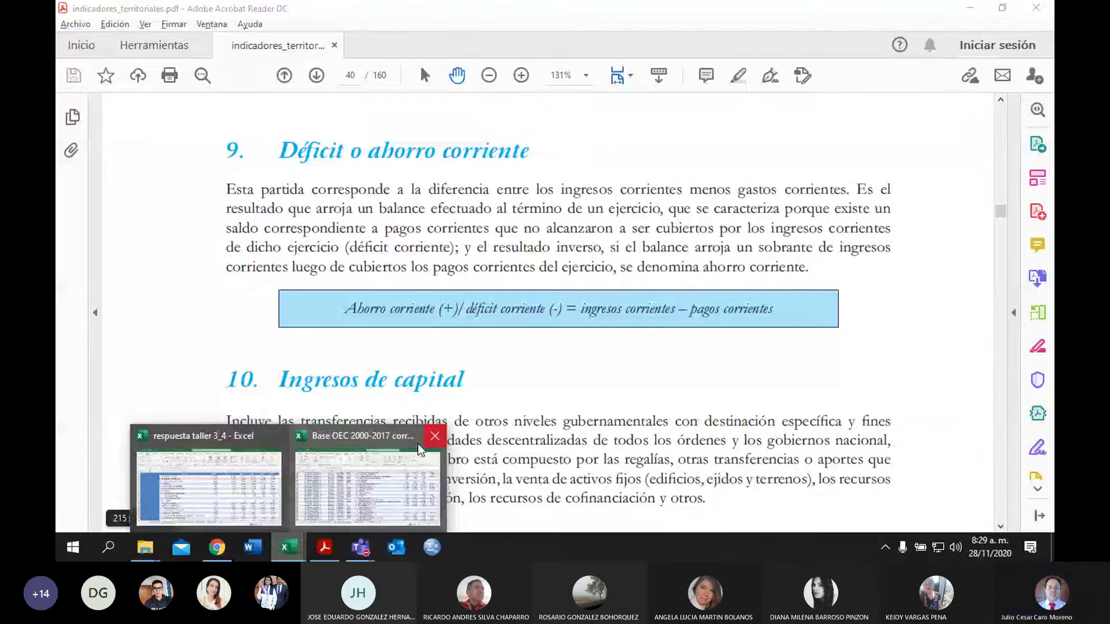
{"action": "left_click", "coordinate": [293, 549]}
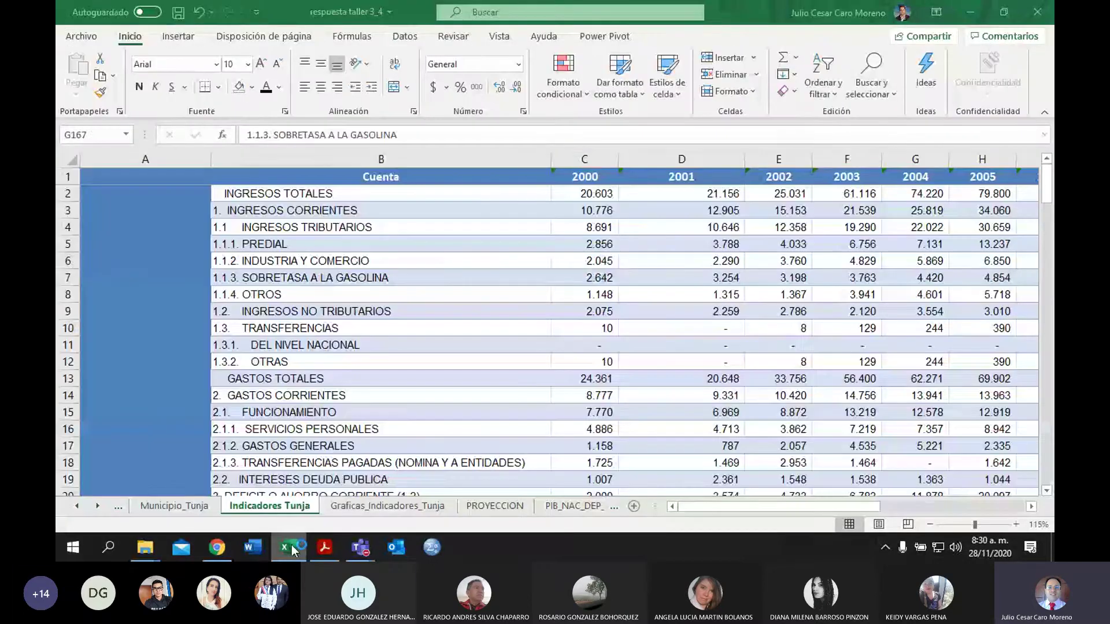
Step: Select the 2000 value of 1.1.2 INDUSTRIA Y COMERCIO and look over the accounts down to the indicator formulas
{"action": "left_click", "coordinate": [587, 260]}
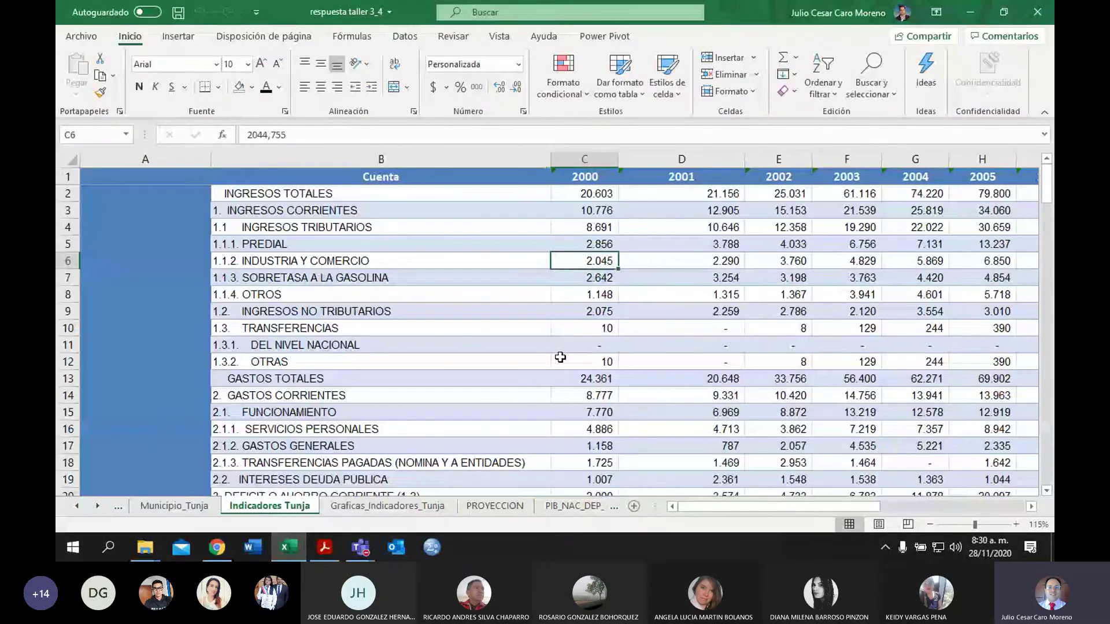
{"action": "scroll", "coordinate": [561, 357], "scroll_direction": "down", "scroll_amount": 4}
{"action": "scroll", "coordinate": [420, 417], "scroll_direction": "down", "scroll_amount": 3}
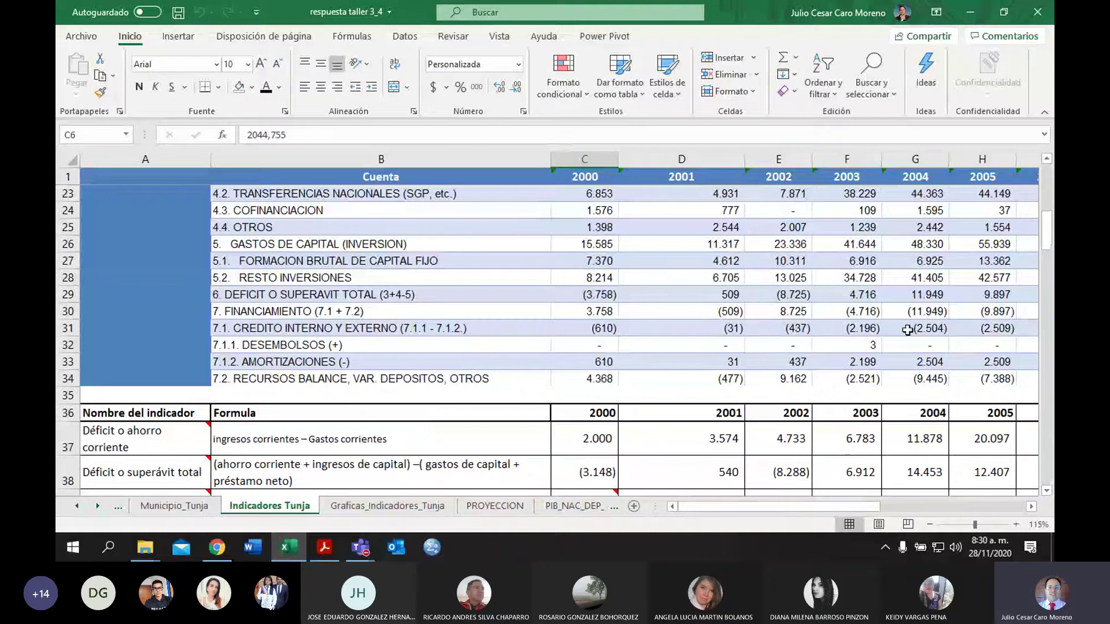
{"action": "left_click_drag", "start_coordinate": [1051, 239], "coordinate": [1051, 213]}
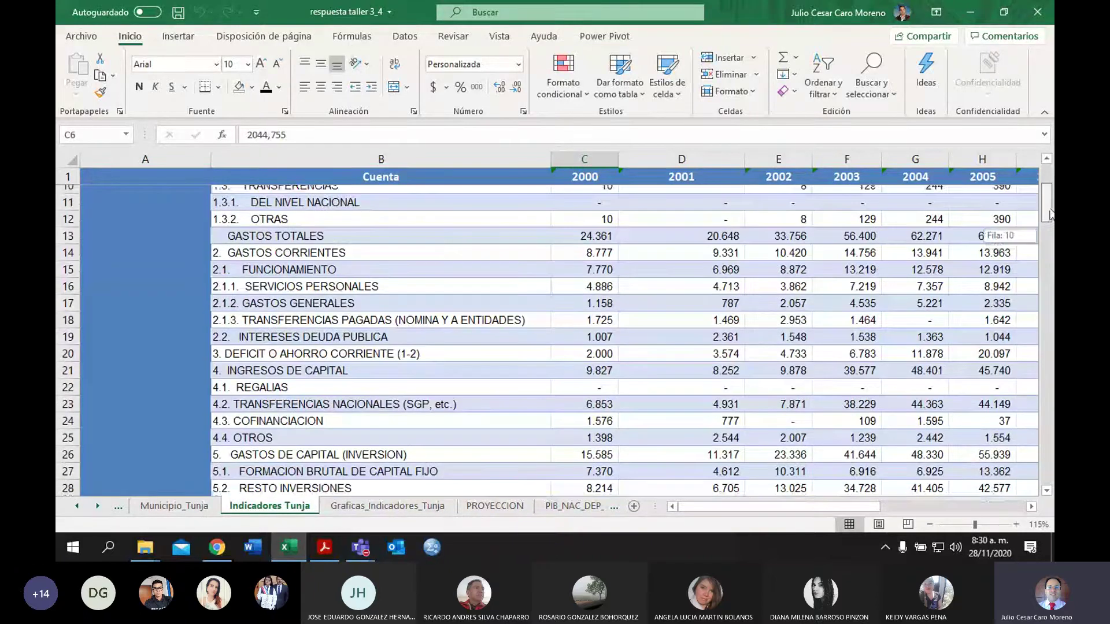
{"action": "left_click_drag", "start_coordinate": [1051, 214], "coordinate": [1051, 195]}
Step: Go through the account names around GASTOS TOTALES and 2. GASTOS CORRIENTES, ending on 3. DEFICIT O AHORRO CORRIENTE
{"action": "left_click", "coordinate": [347, 380]}
{"action": "key", "text": "Down"}
{"action": "key", "text": "Down"}
{"action": "key", "text": "Down"}
{"action": "key", "text": "Down"}
{"action": "key", "text": "Down"}
{"action": "key", "text": "Down"}
{"action": "key", "text": "Down"}
{"action": "key", "text": "Down"}
{"action": "key", "text": "Down"}
{"action": "key", "text": "Down"}
{"action": "key", "text": "Down"}
{"action": "key", "text": "Down"}
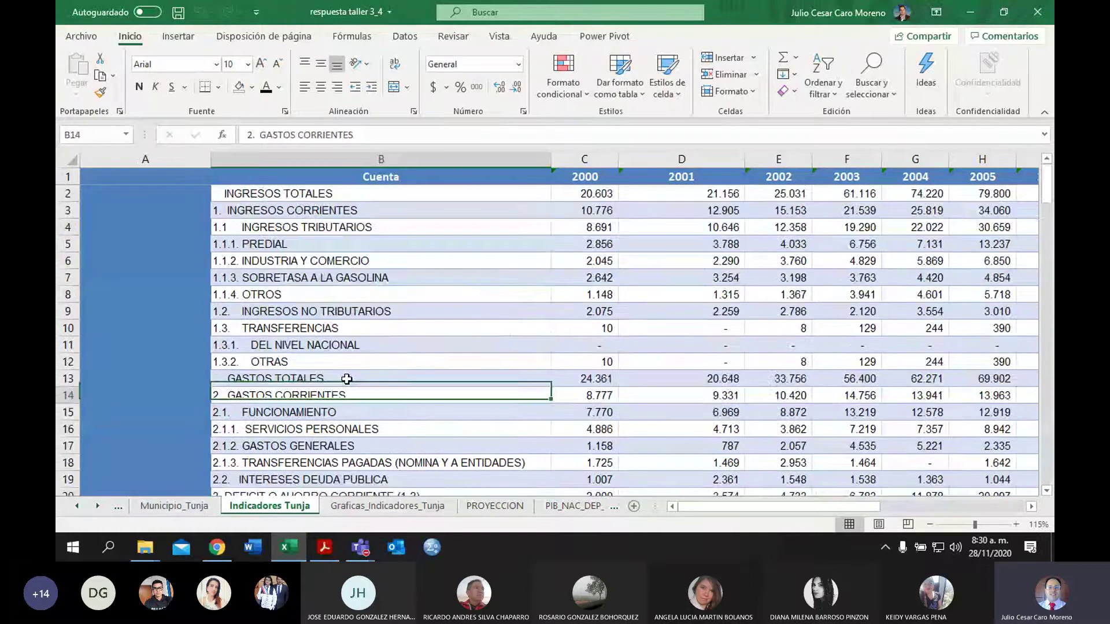
{"action": "key", "text": "Up"}
{"action": "key", "text": "Up"}
{"action": "key", "text": "Up"}
{"action": "key", "text": "Up"}
{"action": "key", "text": "Up"}
{"action": "key", "text": "Up"}
{"action": "key", "text": "Up"}
{"action": "key", "text": "Up"}
{"action": "key", "text": "Up"}
{"action": "key", "text": "Up"}
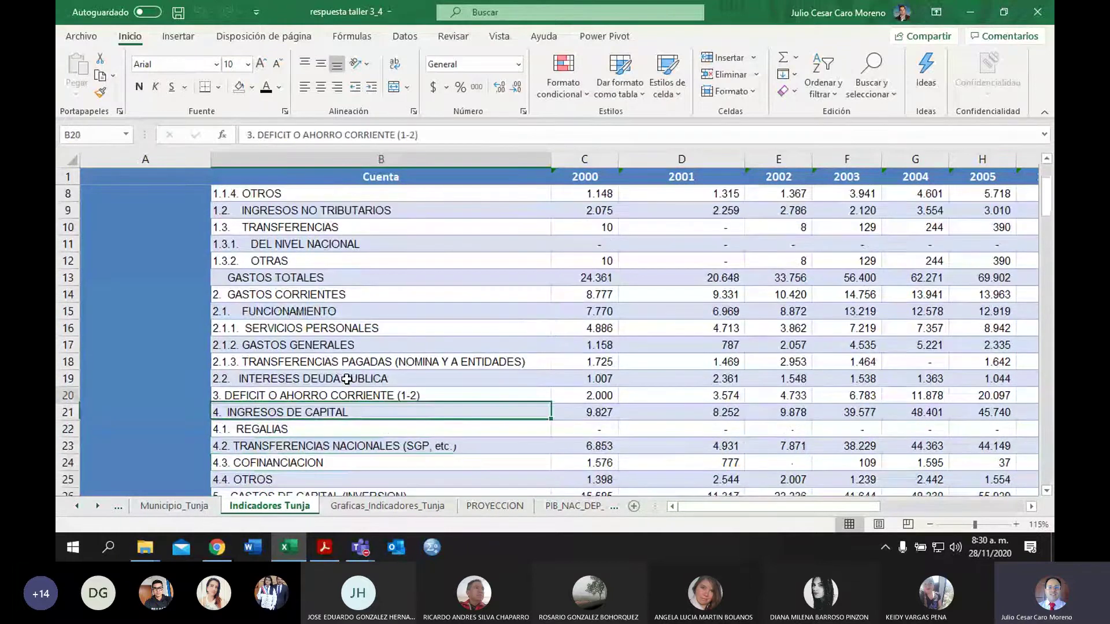
{"action": "key", "text": "Down"}
{"action": "key", "text": "Down"}
{"action": "key", "text": "Down"}
{"action": "key", "text": "Down"}
{"action": "key", "text": "Down"}
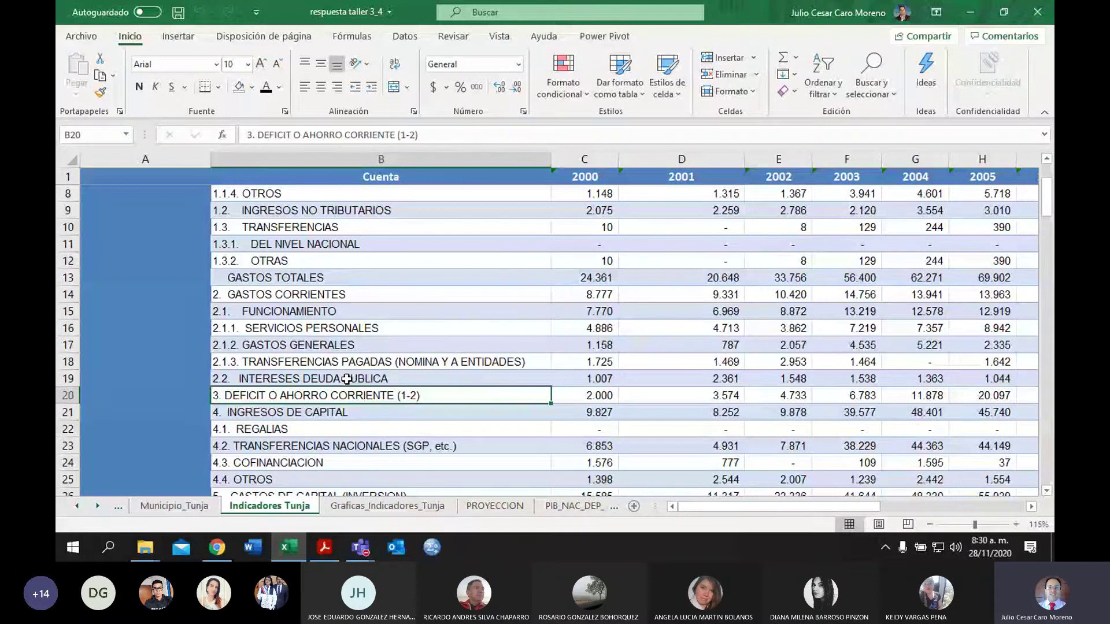
Step: Go down the 2000 values from 4. INGRESOS DE CAPITAL to the indicator table, ending on the 2000 value of Déficit o ahorro corriente
{"action": "key", "text": "Right"}
{"action": "key", "text": "Right"}
{"action": "key", "text": "Right"}
{"action": "key", "text": "Down"}
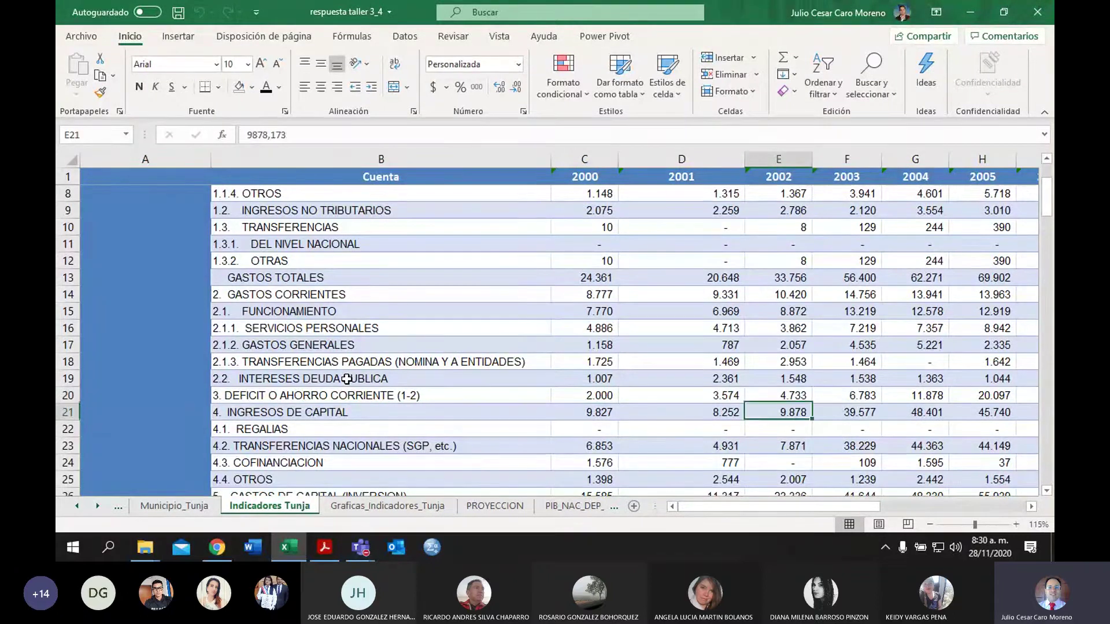
{"action": "key", "text": "Left"}
{"action": "key", "text": "Left"}
{"action": "key", "text": "Up"}
{"action": "key", "text": "Down"}
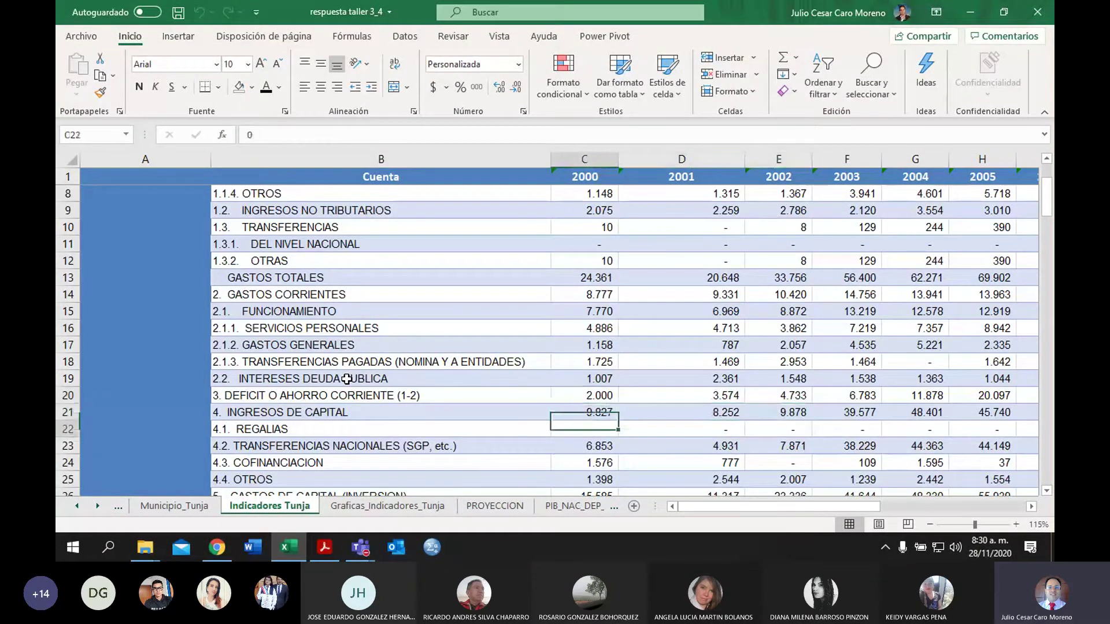
{"action": "key", "text": "Down"}
{"action": "key", "text": "Down"}
{"action": "key", "text": "Down"}
{"action": "key", "text": "Down"}
{"action": "key", "text": "Down"}
{"action": "key", "text": "Down"}
{"action": "key", "text": "Down"}
{"action": "key", "text": "Down"}
{"action": "key", "text": "Down"}
{"action": "key", "text": "Down"}
{"action": "key", "text": "Down"}
{"action": "key", "text": "Down"}
{"action": "key", "text": "Down"}
{"action": "key", "text": "Down"}
{"action": "key", "text": "Down"}
{"action": "key", "text": "Down"}
{"action": "key", "text": "Down"}
{"action": "key", "text": "Down"}
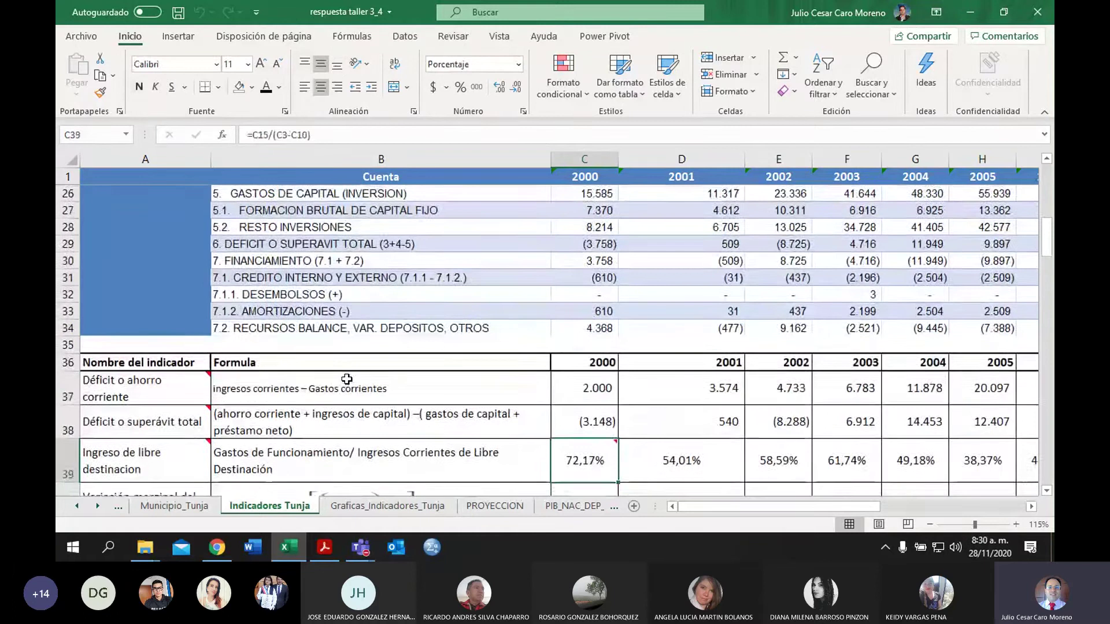
{"action": "scroll", "coordinate": [346, 380], "scroll_direction": "down", "scroll_amount": 3}
{"action": "key", "text": "Up"}
{"action": "key", "text": "Up"}
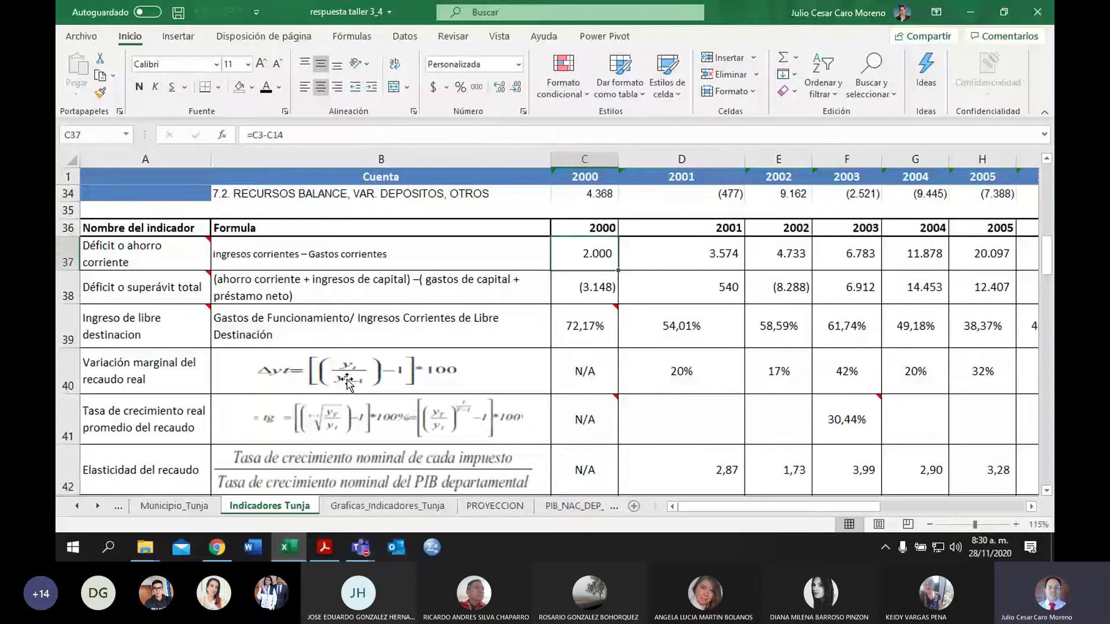
{"action": "key", "text": "Up"}
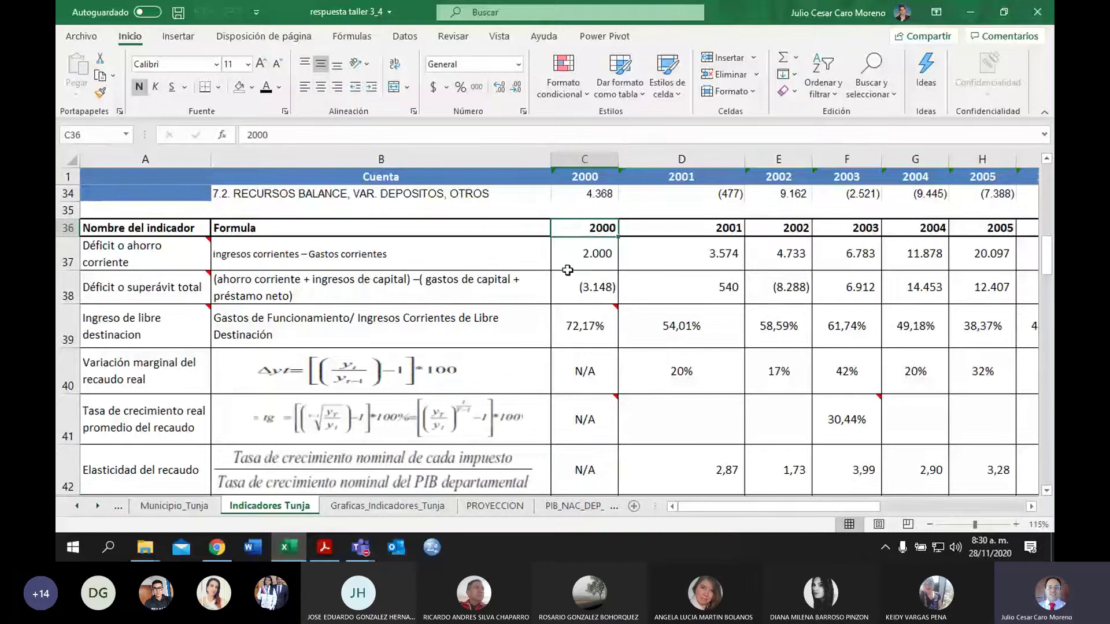
{"action": "left_click", "coordinate": [590, 258]}
Step: Select the indicator name cells from Nombre del indicador through Tasa de crecimiento real promedio del recaudo
{"action": "mouse_move", "coordinate": [131, 235]}
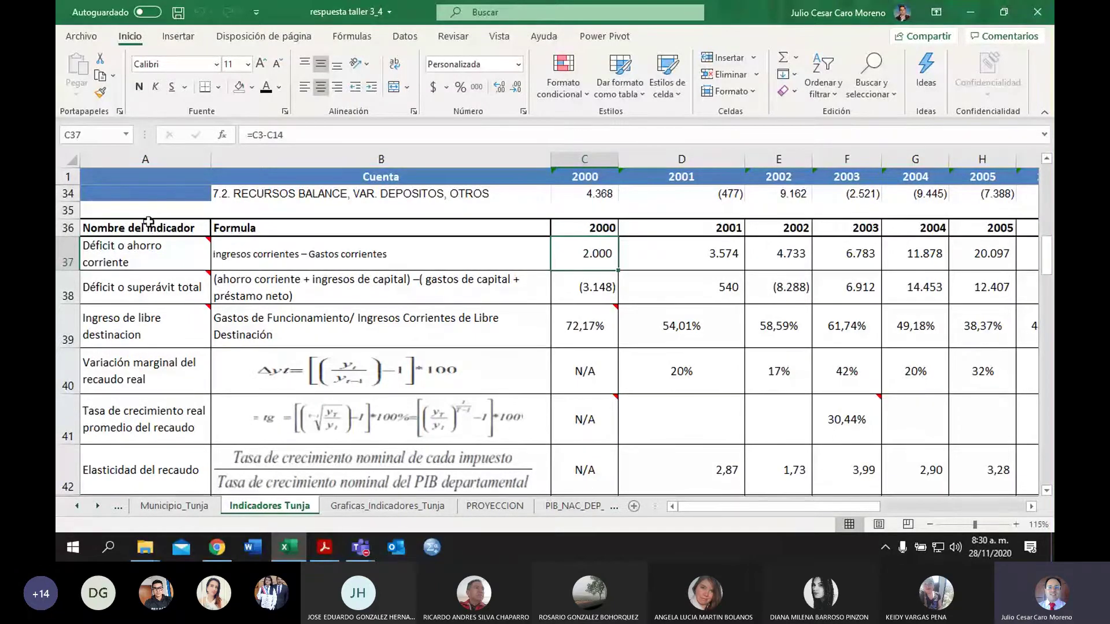
{"action": "left_click_drag", "start_coordinate": [145, 228], "coordinate": [132, 423]}
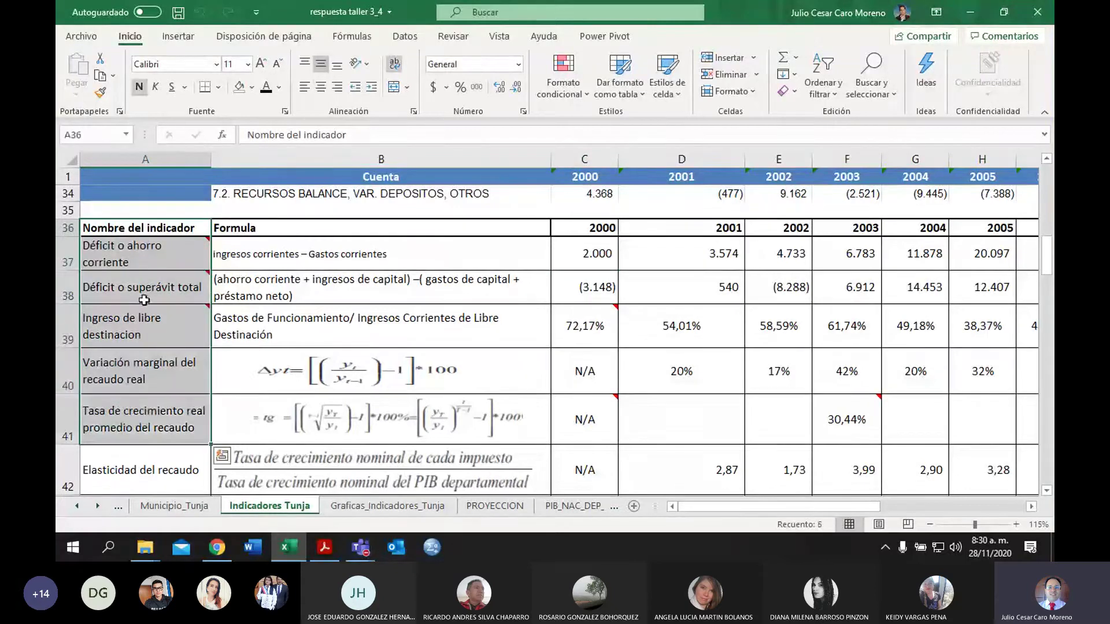
{"action": "mouse_move", "coordinate": [140, 285]}
Step: Try copying the heading Déficit o ahorro corriente from indicadores_territoriales.pdf in Acrobat Reader into the first indicator name cell in Excel, and undo the paste
{"action": "key", "text": "alt+Tab"}
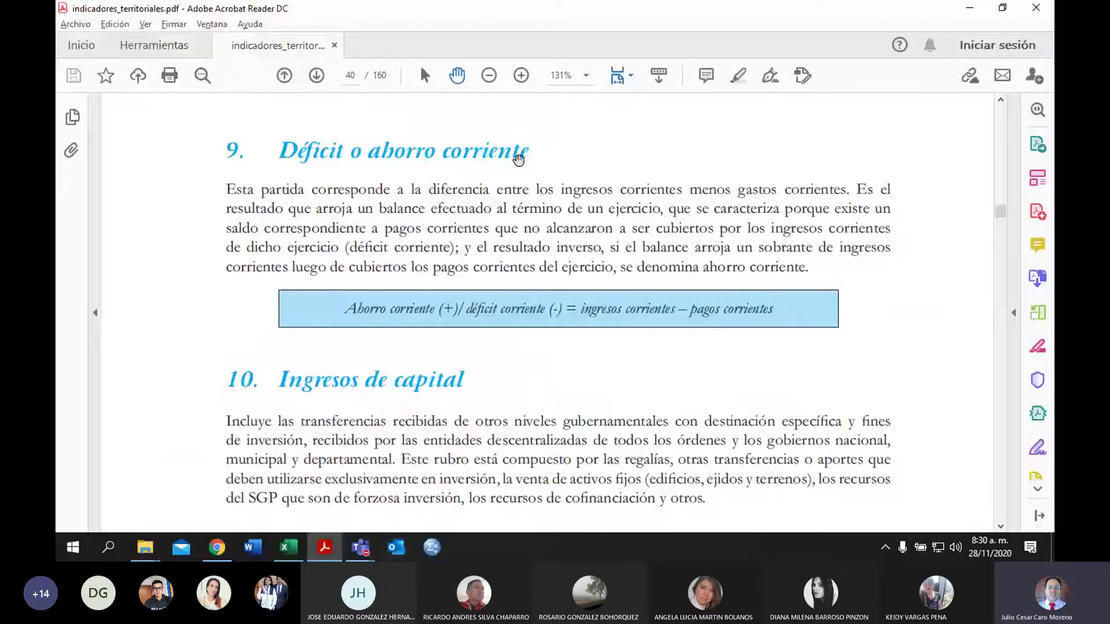
{"action": "left_click", "coordinate": [424, 75]}
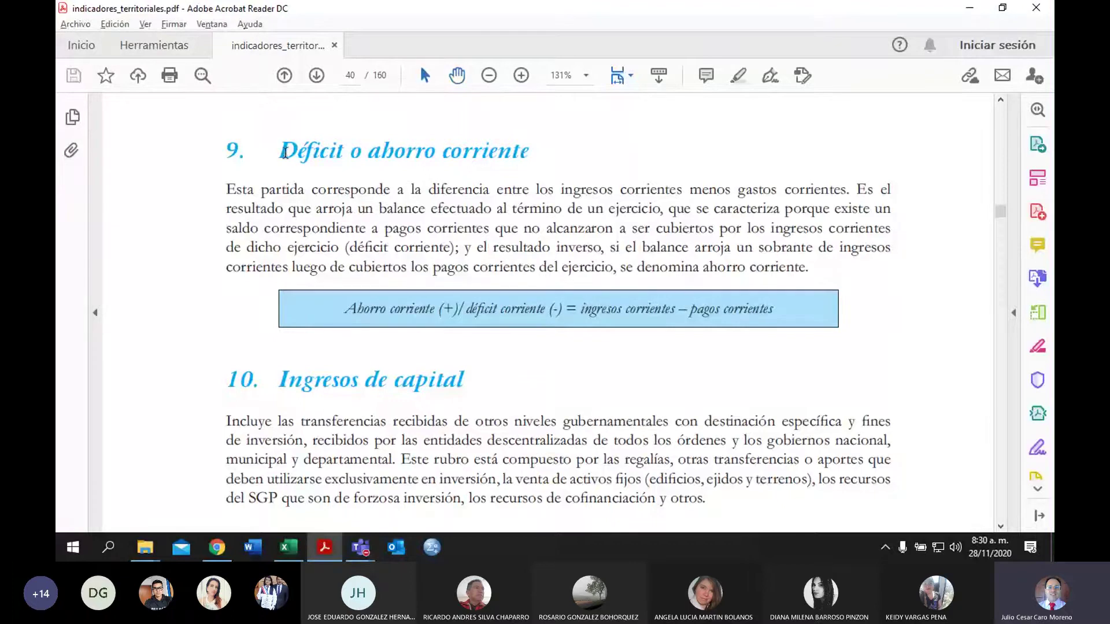
{"action": "left_click_drag", "start_coordinate": [281, 150], "coordinate": [535, 148]}
{"action": "key", "text": "ctrl+c"}
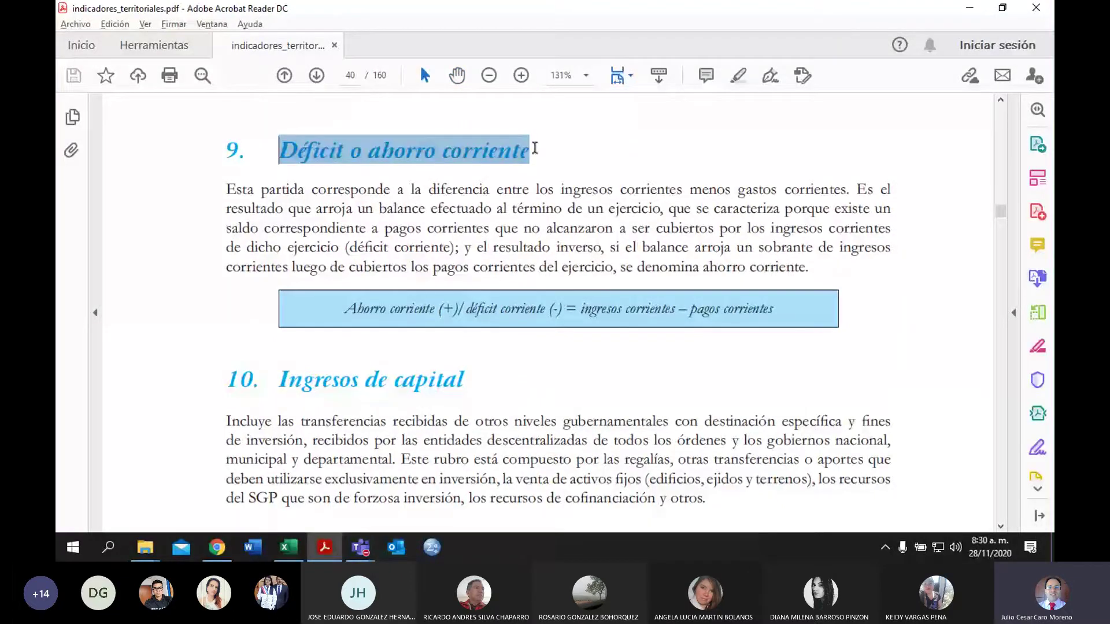
{"action": "key", "text": "alt+Tab"}
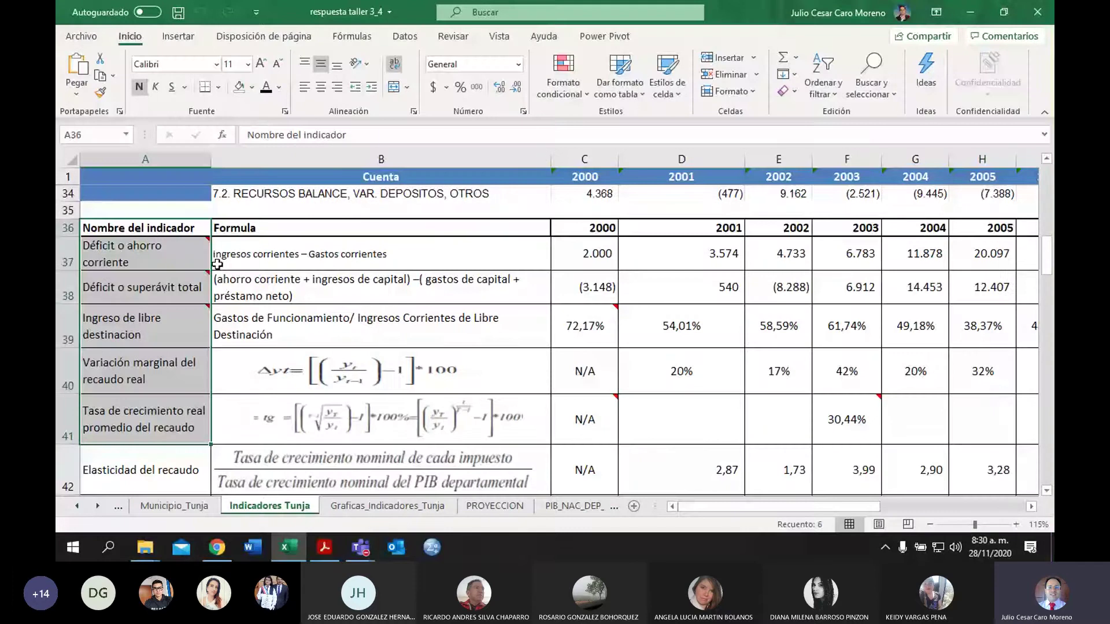
{"action": "left_click", "coordinate": [200, 257]}
{"action": "key", "text": "ctrl+v"}
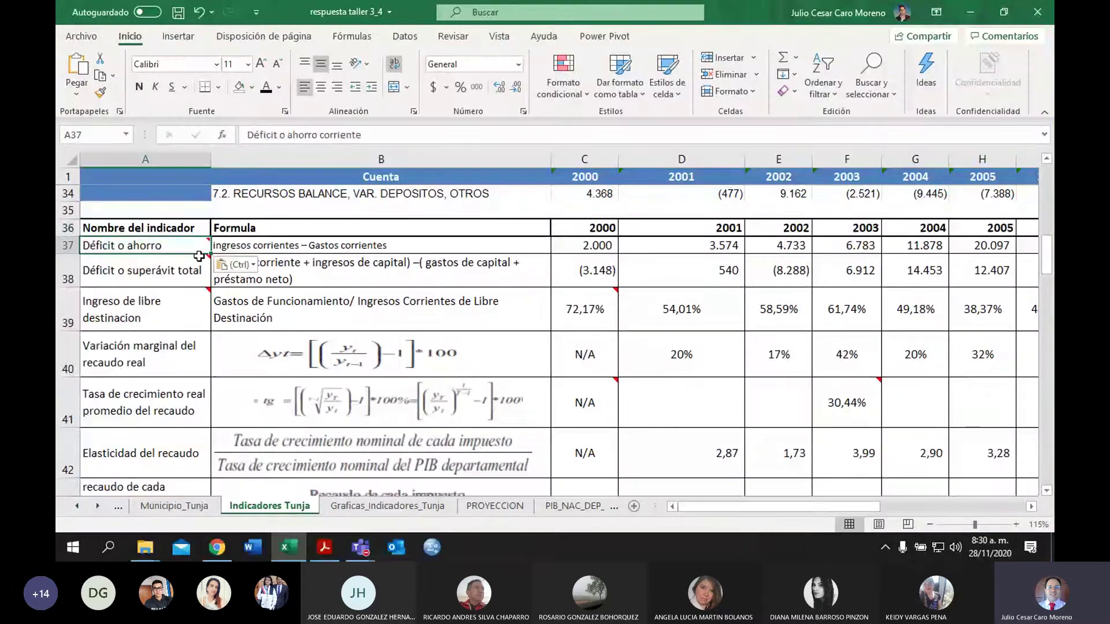
{"action": "key", "text": "ctrl+z"}
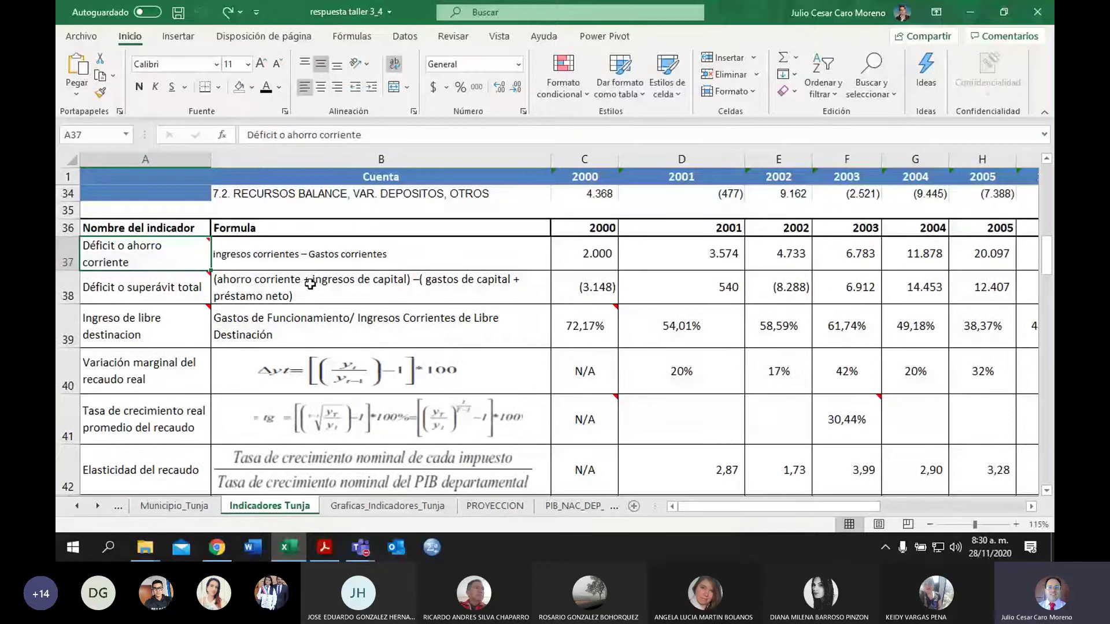
Step: Read the note on Déficit o ahorro corriente, select its formula in the Acrobat Reader PDF, and select the matching Formula cell in Excel
{"action": "mouse_move", "coordinate": [209, 266]}
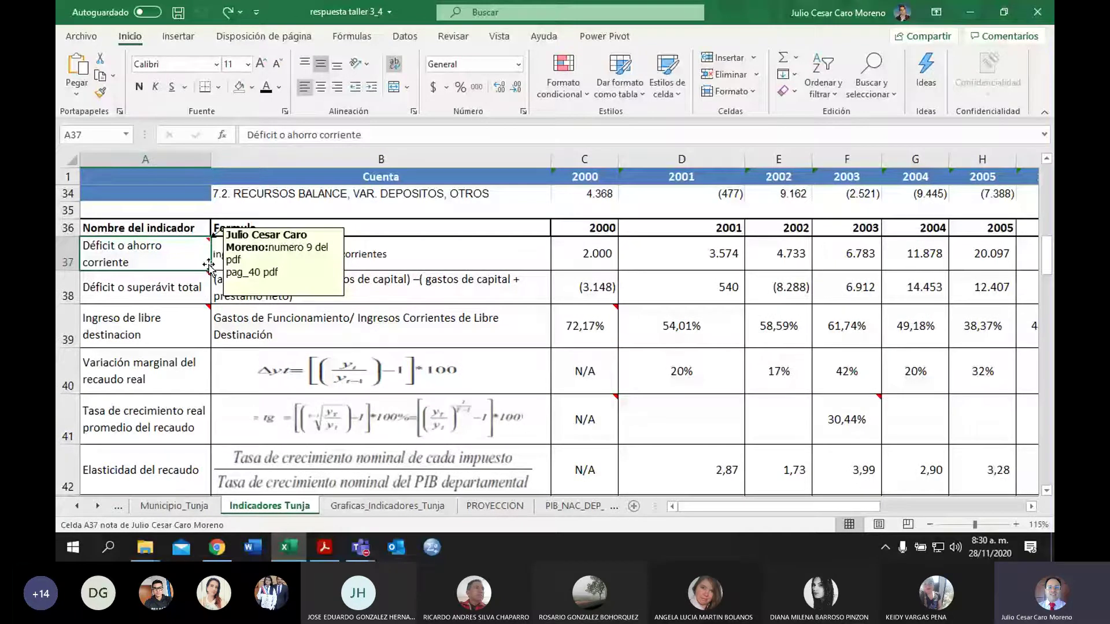
{"action": "key", "text": "alt+Tab"}
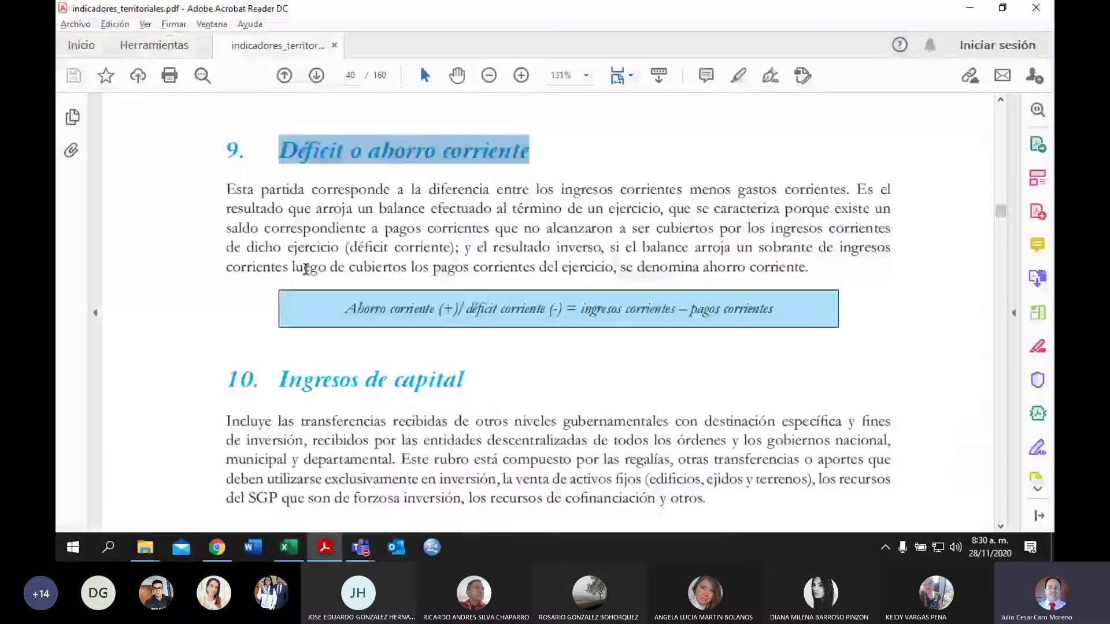
{"action": "left_click_drag", "start_coordinate": [345, 308], "coordinate": [773, 309]}
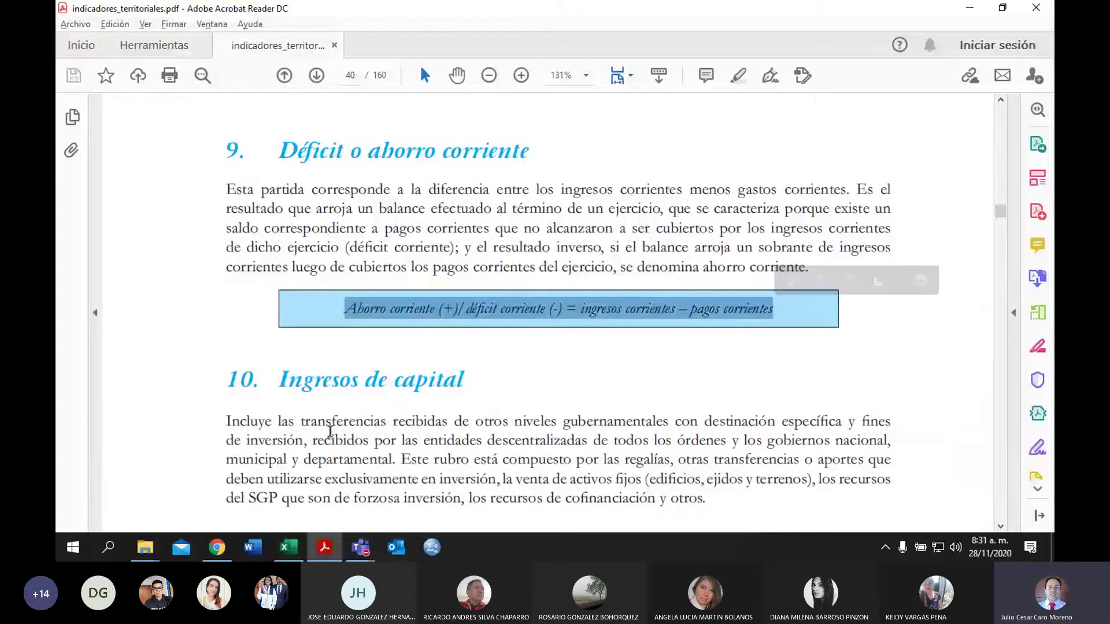
{"action": "key", "text": "alt+Tab"}
{"action": "left_click", "coordinate": [334, 257]}
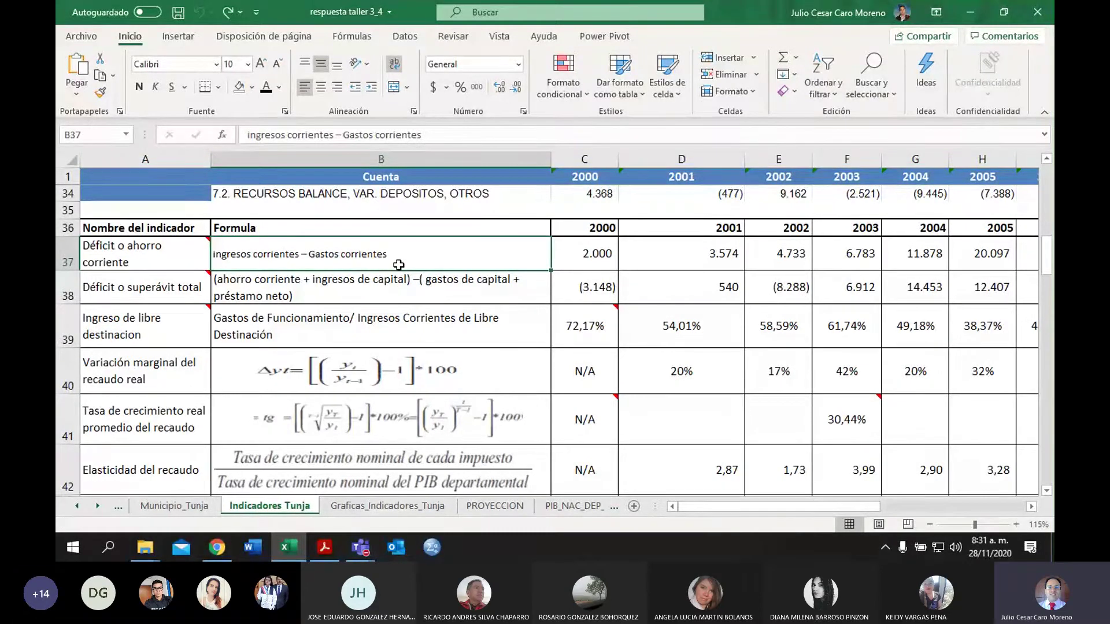
Step: Select the 2000 headings of the indicator and account tables, and the block of indicators starting at Nombre del indicador
{"action": "left_click", "coordinate": [610, 229]}
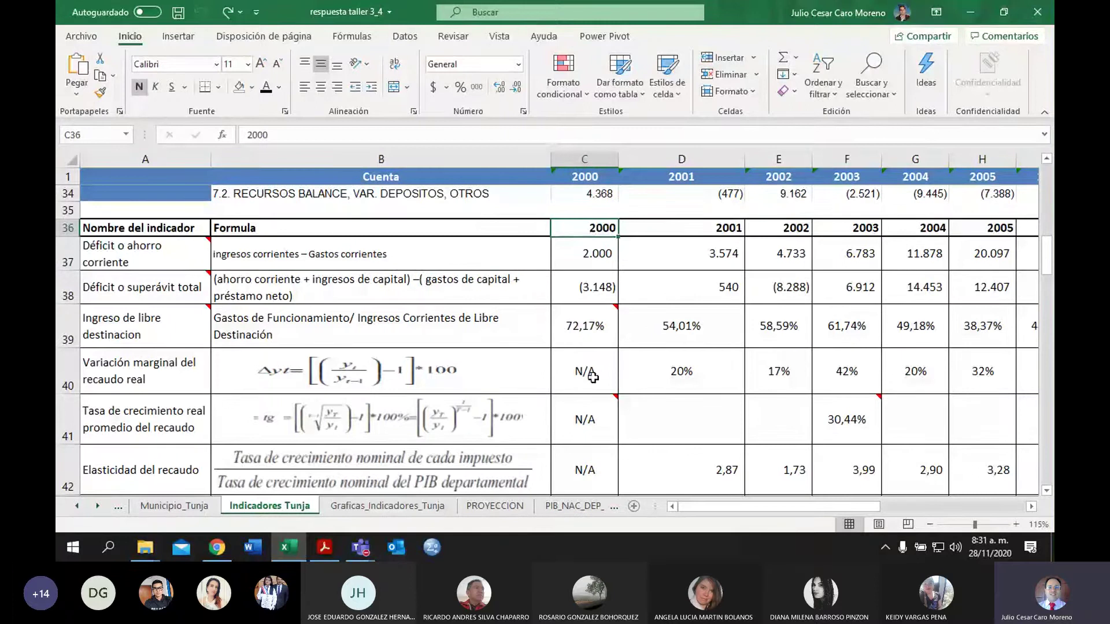
{"action": "left_click", "coordinate": [584, 174]}
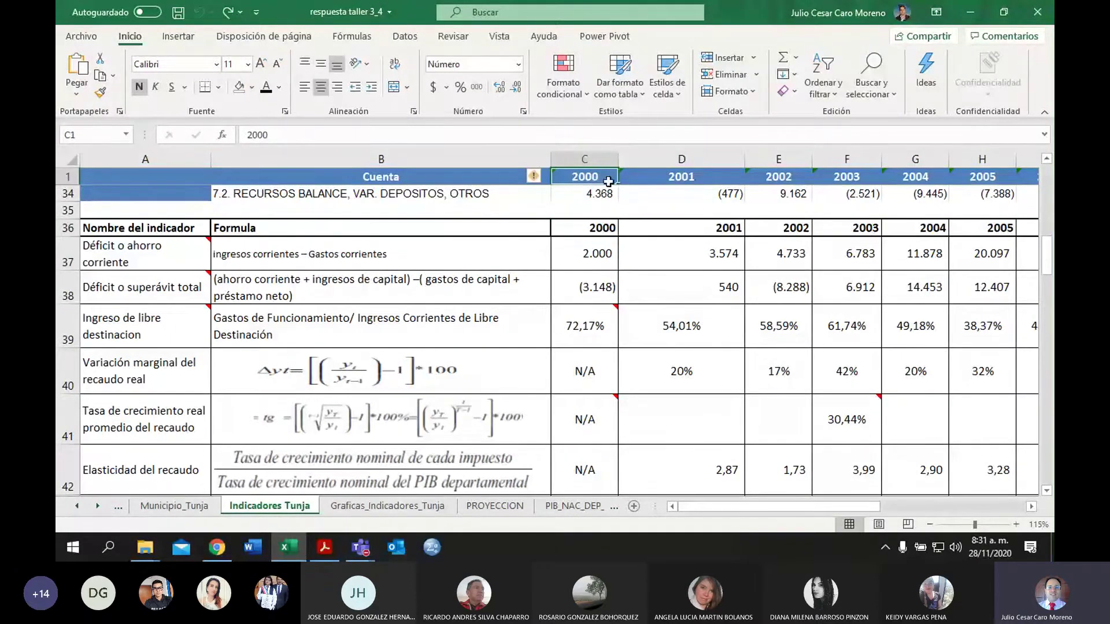
{"action": "left_click_drag", "start_coordinate": [1046, 251], "coordinate": [1047, 254]}
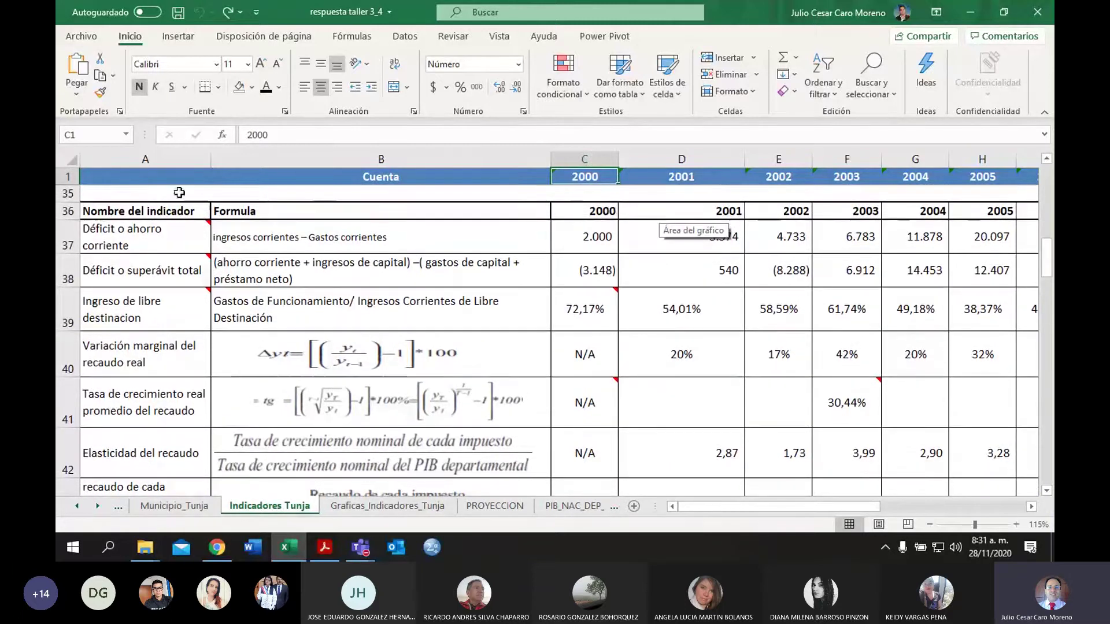
{"action": "left_click_drag", "start_coordinate": [166, 210], "coordinate": [845, 404]}
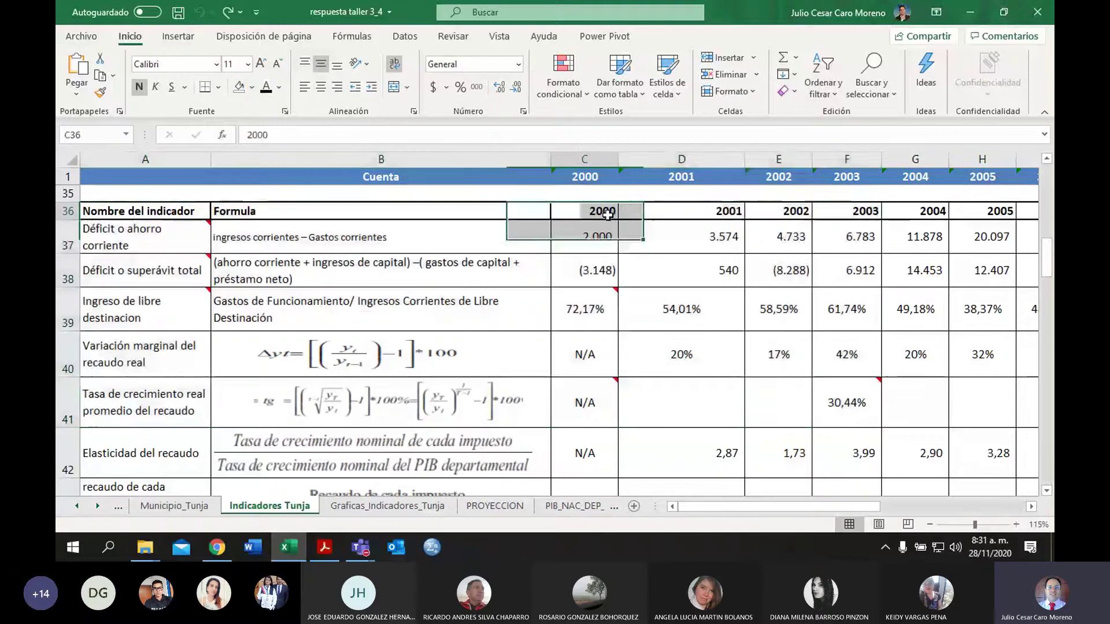
Step: Go through the indicator table's year headings from 2000 to 2018, ending on the Promedio heading
{"action": "left_click", "coordinate": [607, 214]}
{"action": "key", "text": "Right"}
{"action": "key", "text": "Right"}
{"action": "key", "text": "Right"}
{"action": "key", "text": "Right"}
{"action": "key", "text": "Right"}
{"action": "key", "text": "Right"}
{"action": "key", "text": "Right"}
{"action": "key", "text": "Right"}
{"action": "key", "text": "Right"}
{"action": "key", "text": "Right"}
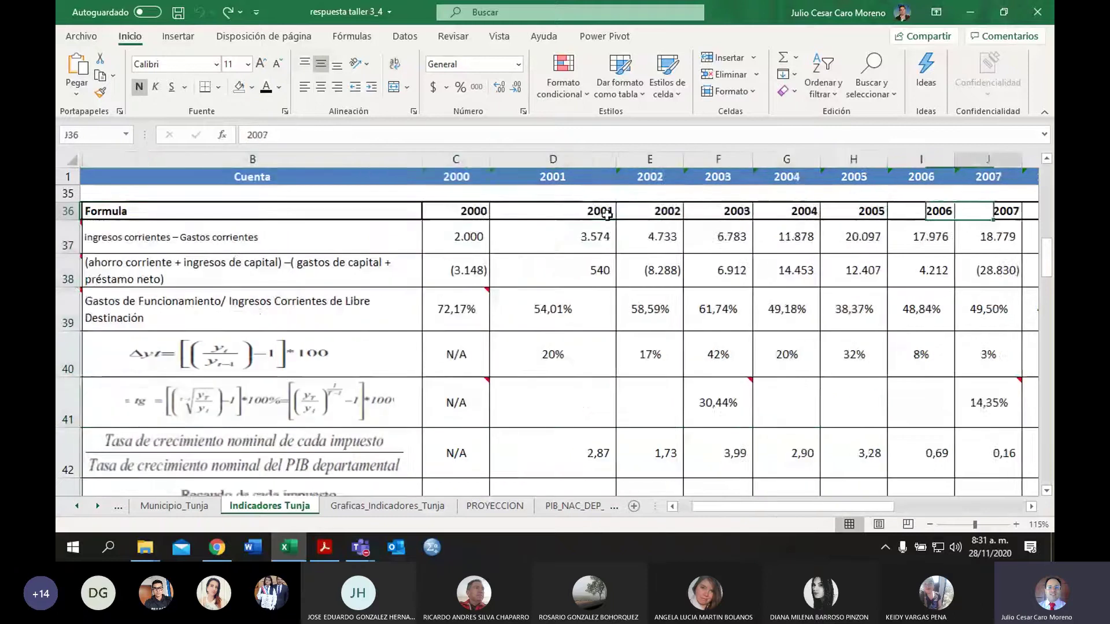
{"action": "key", "text": "Right"}
{"action": "key", "text": "Right"}
{"action": "key", "text": "Right"}
{"action": "key", "text": "Right"}
{"action": "key", "text": "Right"}
{"action": "key", "text": "Right"}
{"action": "key", "text": "Right"}
{"action": "key", "text": "Right"}
{"action": "key", "text": "Right"}
{"action": "key", "text": "Right"}
{"action": "key", "text": "Right"}
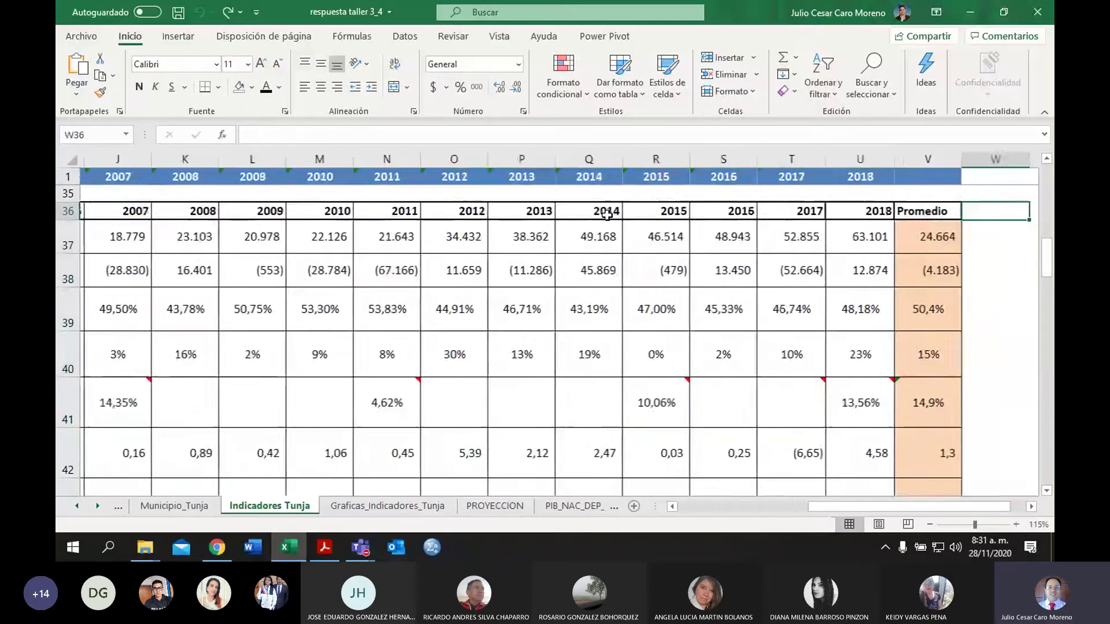
{"action": "key", "text": "Left"}
{"action": "key", "text": "Left"}
{"action": "key", "text": "Left"}
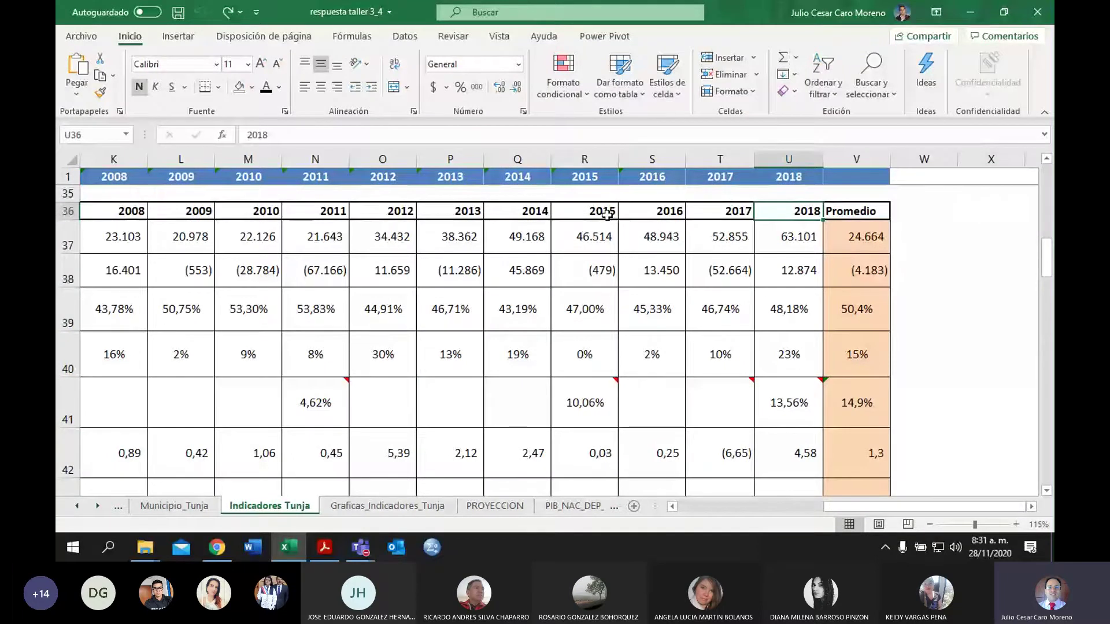
{"action": "key", "text": "Right"}
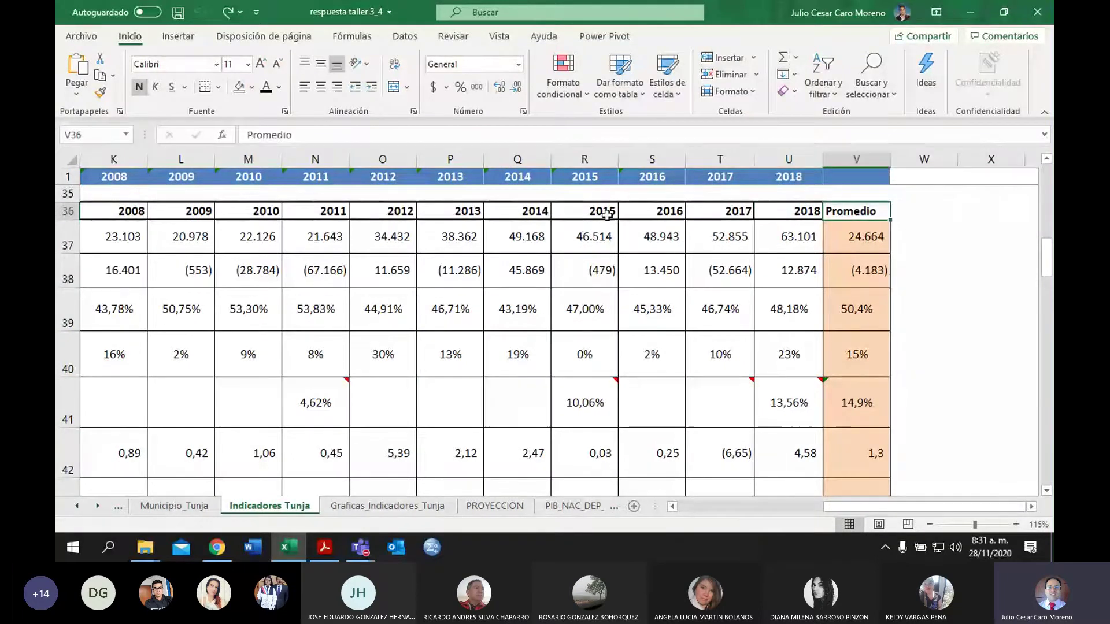
Step: Check the formulas in the Promedio column down to Tasa de crecimiento real promedio del recaudo, ending on the Déficit o ahorro corriente average
{"action": "key", "text": "Down"}
{"action": "key", "text": "Down"}
{"action": "key", "text": "Down"}
{"action": "key", "text": "Down"}
{"action": "key", "text": "Down"}
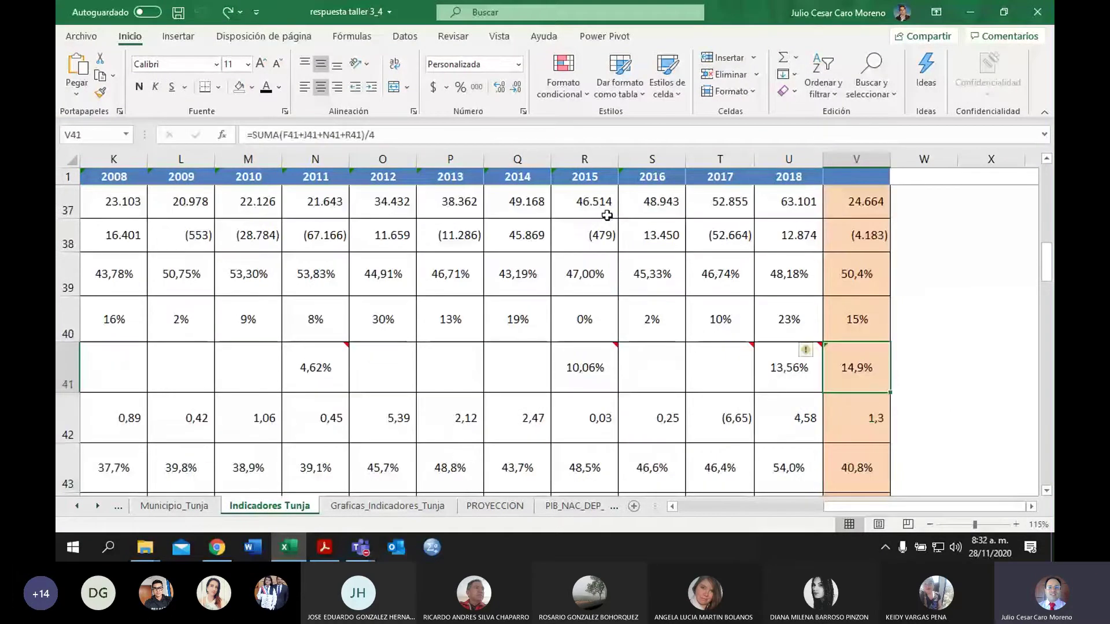
{"action": "key", "text": "Up"}
{"action": "key", "text": "Up"}
{"action": "key", "text": "Up"}
{"action": "key", "text": "Up"}
{"action": "key", "text": "Up"}
{"action": "key", "text": "Up"}
{"action": "key", "text": "Up"}
{"action": "key", "text": "Up"}
{"action": "key", "text": "Up"}
{"action": "key", "text": "Up"}
{"action": "key", "text": "Up"}
{"action": "key", "text": "Down"}
{"action": "key", "text": "Down"}
{"action": "key", "text": "Down"}
{"action": "key", "text": "Down"}
{"action": "key", "text": "Down"}
{"action": "key", "text": "Down"}
{"action": "key", "text": "Down"}
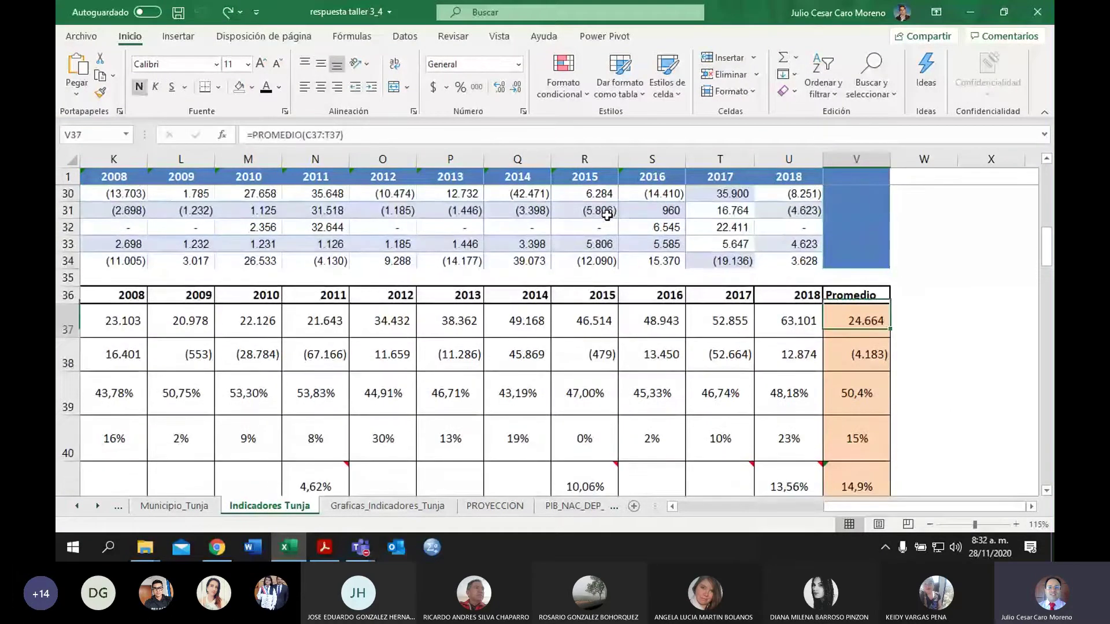
Step: Go back across the yearly values of Déficit o ahorro corriente to its formula description
{"action": "key", "text": "Left"}
{"action": "key", "text": "Left"}
{"action": "key", "text": "Left"}
{"action": "key", "text": "Left"}
{"action": "key", "text": "Left"}
{"action": "key", "text": "Left"}
{"action": "key", "text": "Left"}
{"action": "key", "text": "Left"}
{"action": "key", "text": "Left"}
{"action": "key", "text": "Left"}
{"action": "key", "text": "Left"}
{"action": "key", "text": "Left"}
{"action": "key", "text": "Left"}
{"action": "key", "text": "Left"}
{"action": "key", "text": "Left"}
{"action": "key", "text": "Left"}
{"action": "key", "text": "Left"}
{"action": "key", "text": "Left"}
{"action": "key", "text": "Left"}
{"action": "key", "text": "Left"}
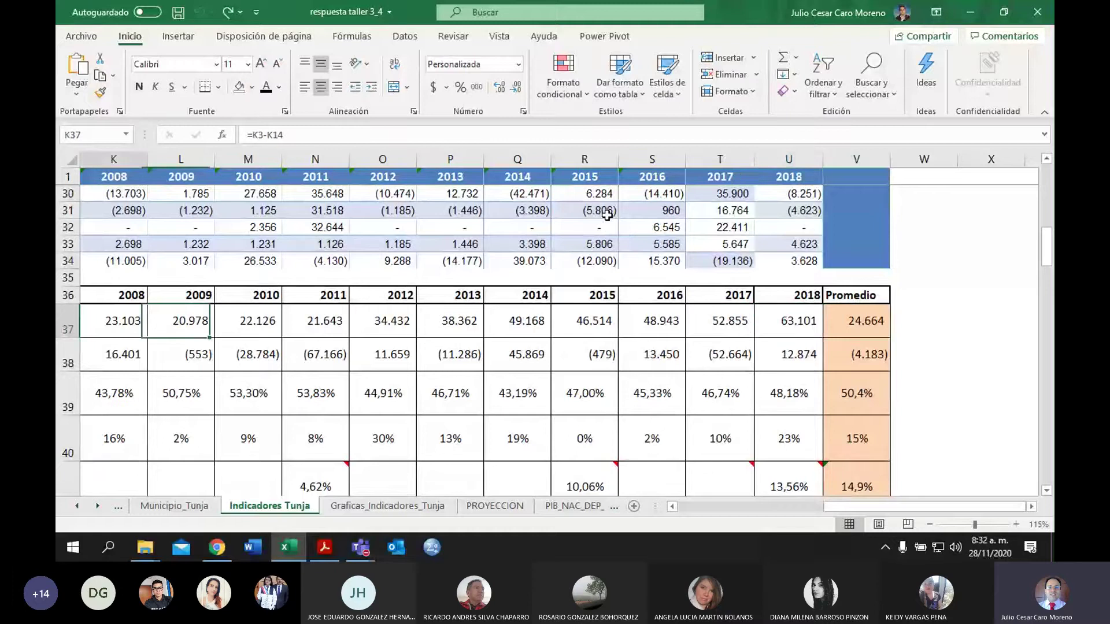
{"action": "key", "text": "Right"}
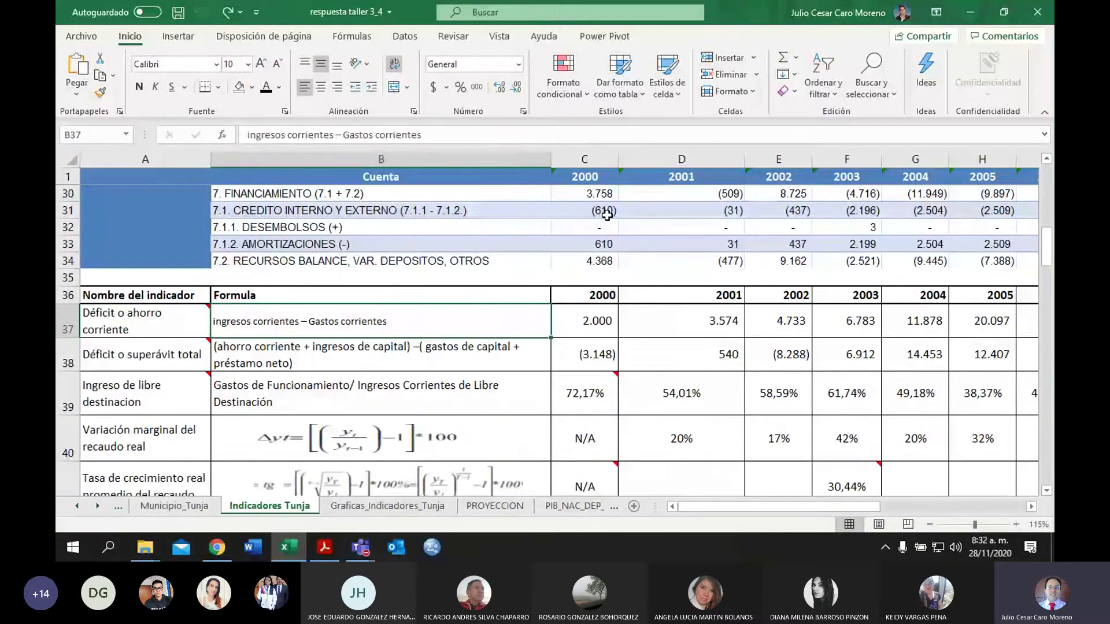
Step: Go through the indicator formulas down to Deuda acumulada, and return to the 2000 value of Déficit o ahorro corriente
{"action": "key", "text": "Down"}
{"action": "key", "text": "Down"}
{"action": "key", "text": "Down"}
{"action": "key", "text": "Down"}
{"action": "key", "text": "Down"}
{"action": "key", "text": "Down"}
{"action": "key", "text": "Down"}
{"action": "key", "text": "Down"}
{"action": "key", "text": "Down"}
{"action": "key", "text": "Down"}
{"action": "key", "text": "Down"}
{"action": "key", "text": "Down"}
{"action": "key", "text": "Down"}
{"action": "key", "text": "Down"}
{"action": "key", "text": "Down"}
{"action": "key", "text": "Down"}
{"action": "key", "text": "Down"}
{"action": "key", "text": "Down"}
{"action": "key", "text": "Down"}
{"action": "key", "text": "Down"}
{"action": "key", "text": "Down"}
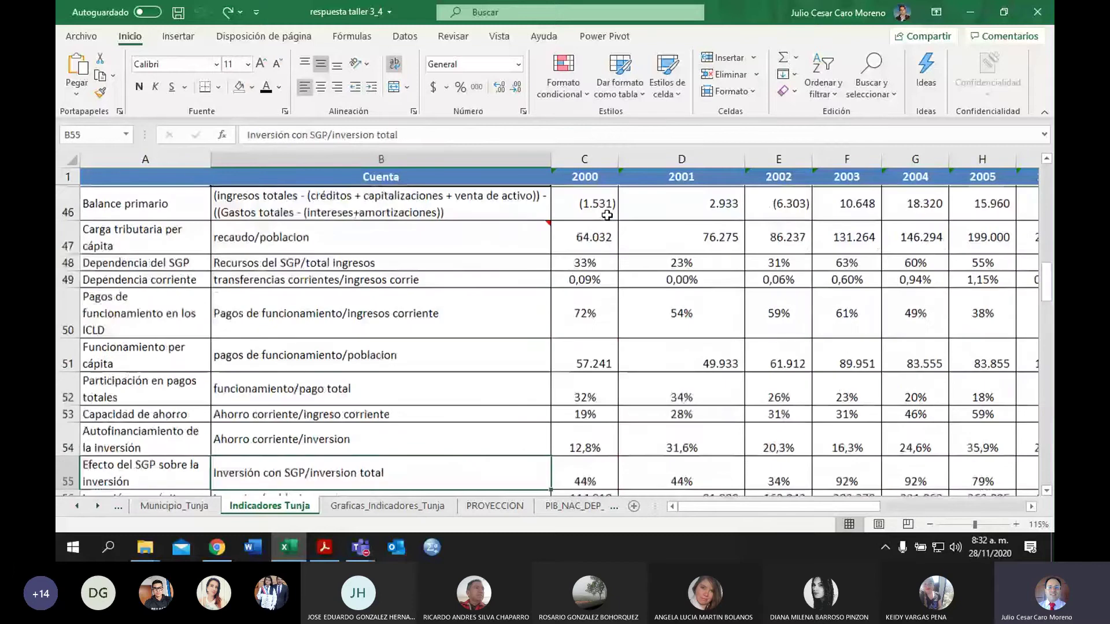
{"action": "key", "text": "Down"}
{"action": "key", "text": "Down"}
{"action": "key", "text": "Down"}
{"action": "key", "text": "Down"}
{"action": "key", "text": "Down"}
{"action": "key", "text": "Down"}
{"action": "key", "text": "Down"}
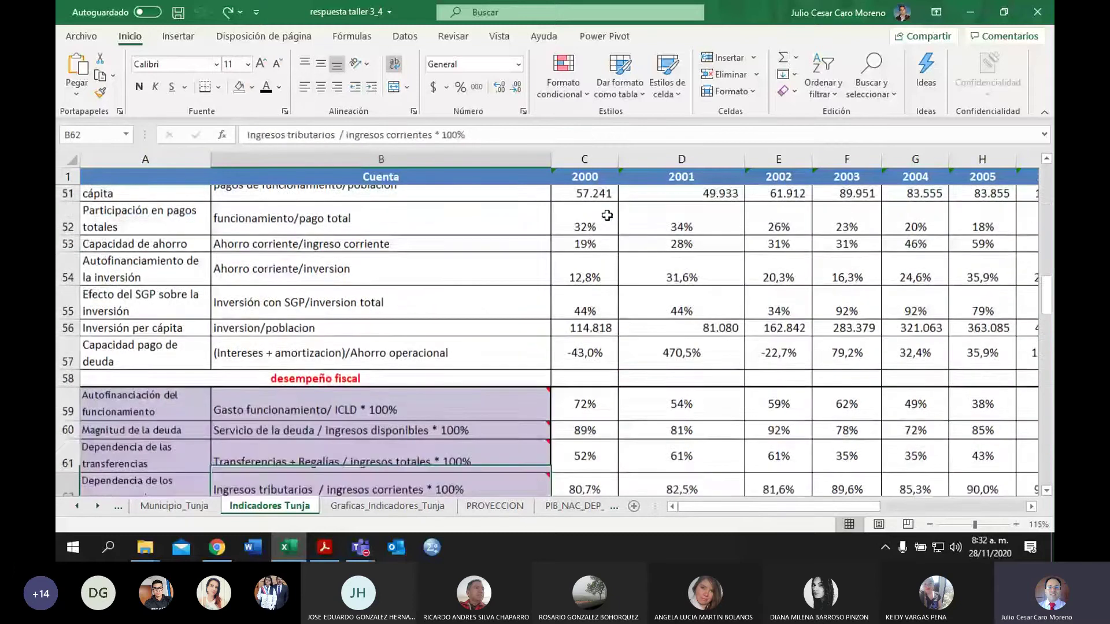
{"action": "key", "text": "Down"}
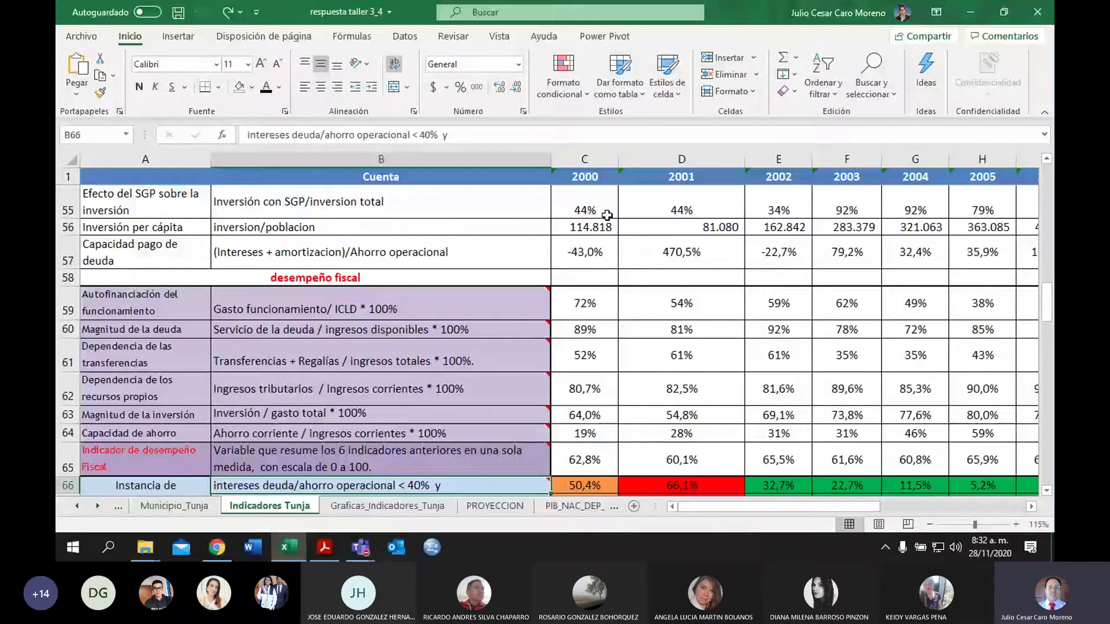
{"action": "key", "text": "Down"}
{"action": "key", "text": "Down"}
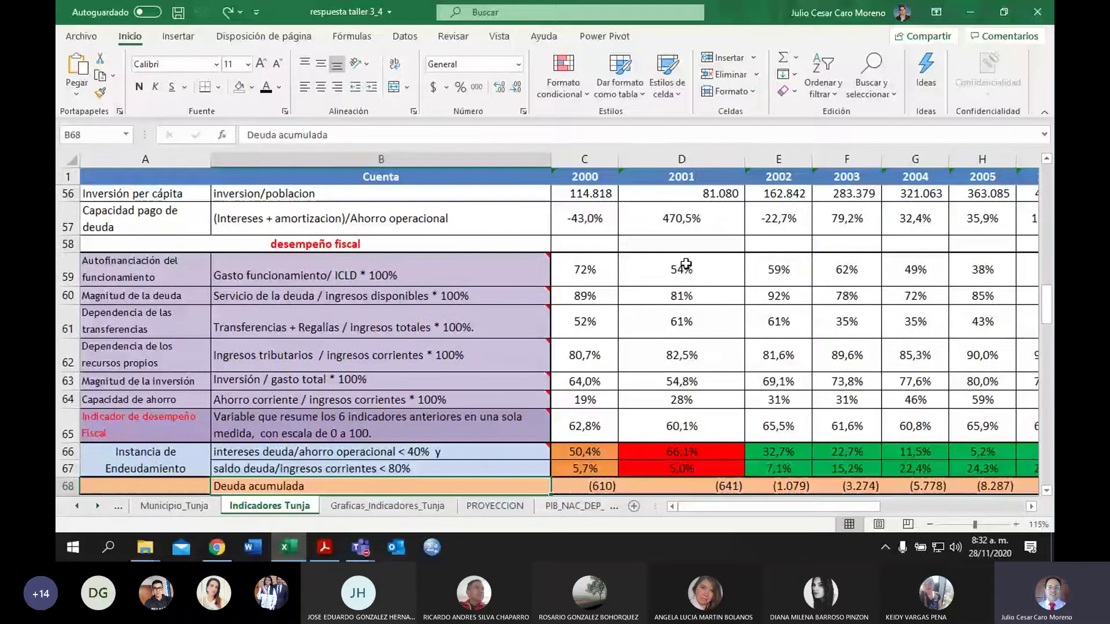
{"action": "left_click_drag", "start_coordinate": [1046, 304], "coordinate": [1047, 254]}
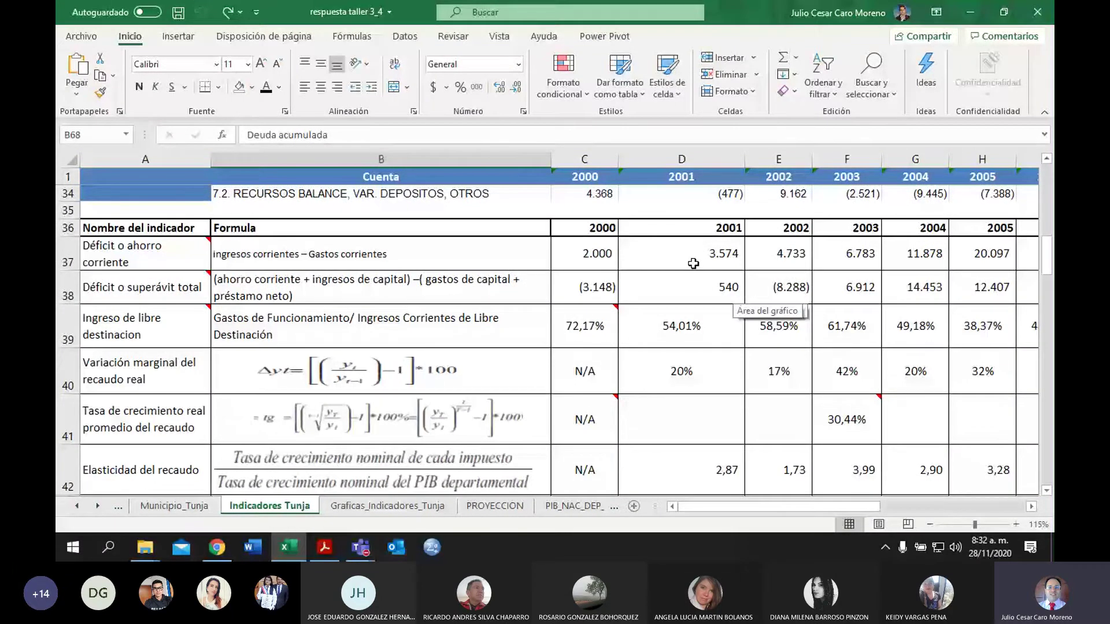
{"action": "left_click", "coordinate": [600, 254]}
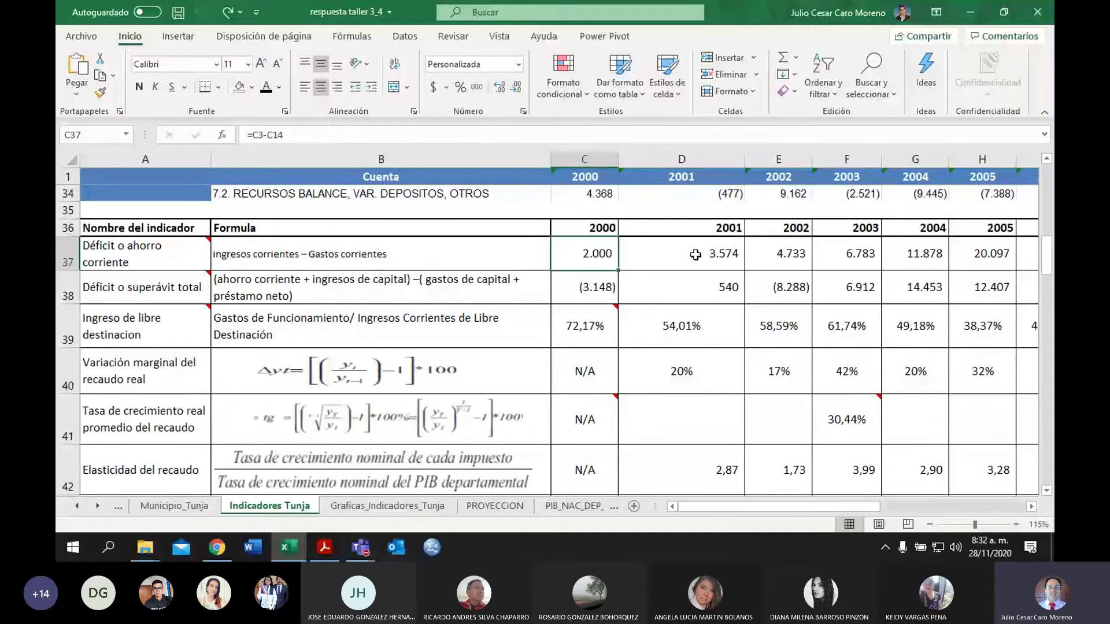
Step: View the Déficit o ahorro corriente Tunja, 2000-2018 chart in the Graficas_Indicadores_Tunja sheet, and return to the Indicadores Tunja sheet
{"action": "left_click", "coordinate": [387, 506]}
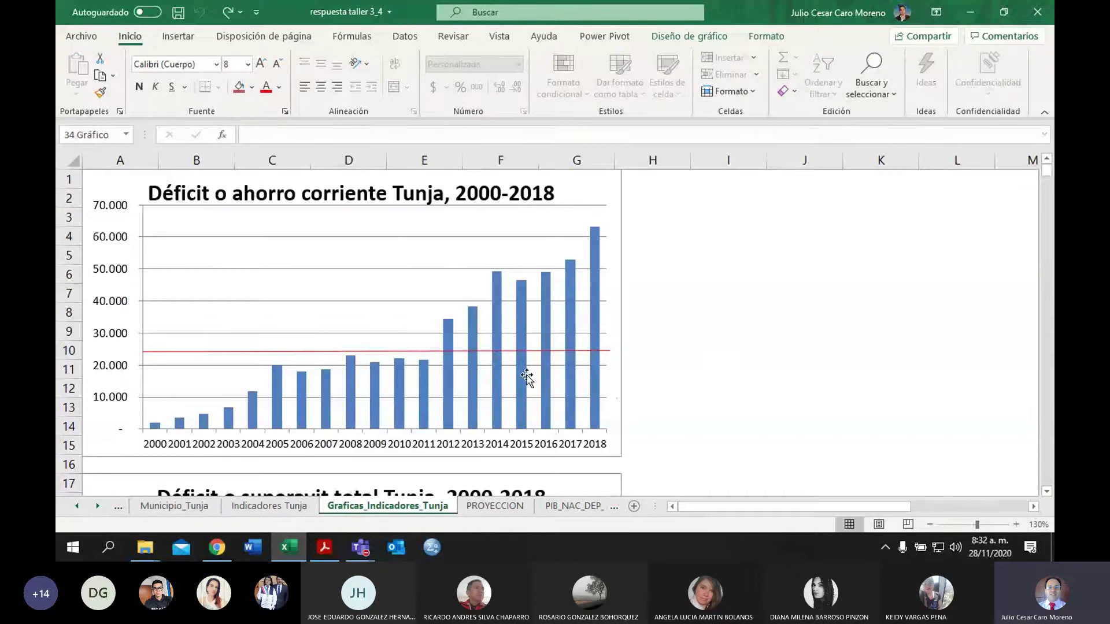
{"action": "left_click_drag", "start_coordinate": [1048, 171], "coordinate": [1048, 172]}
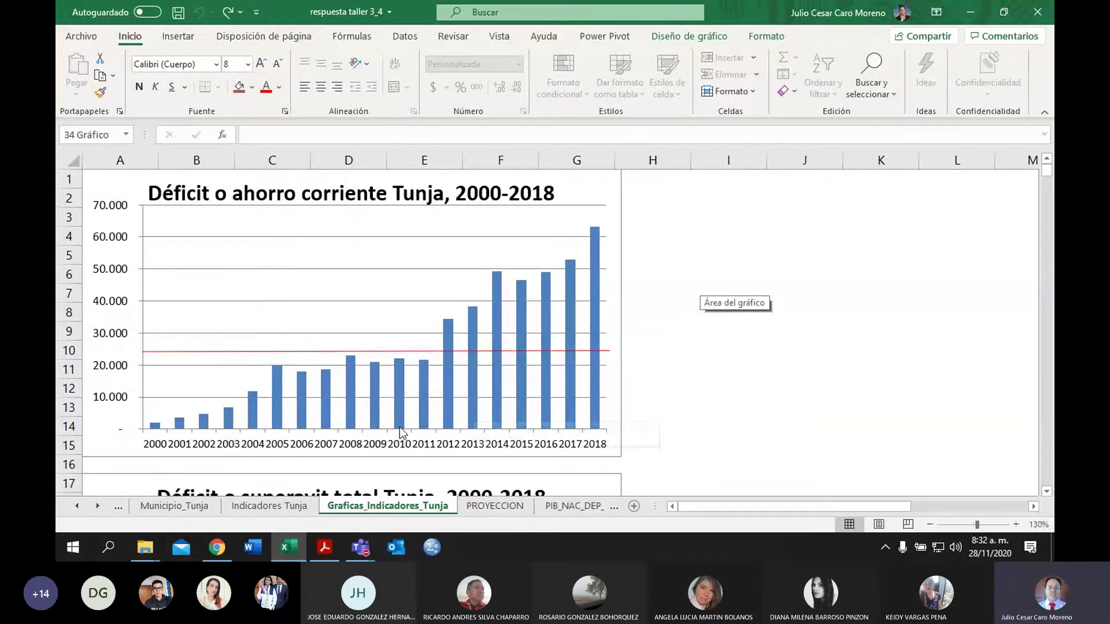
{"action": "left_click", "coordinate": [268, 505]}
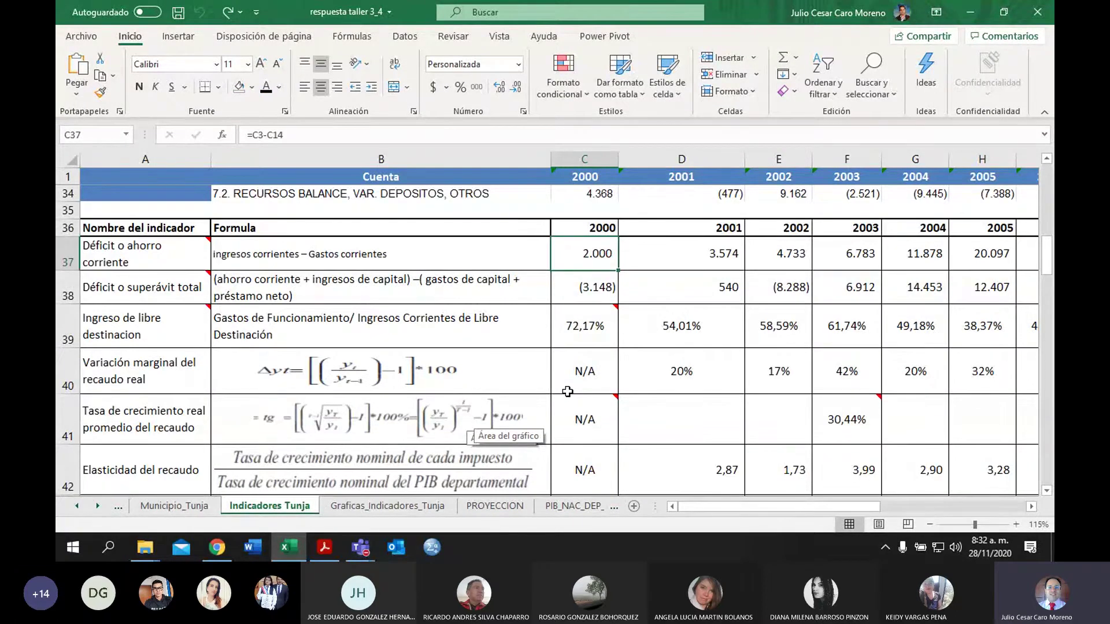
{"action": "mouse_move", "coordinate": [567, 395]}
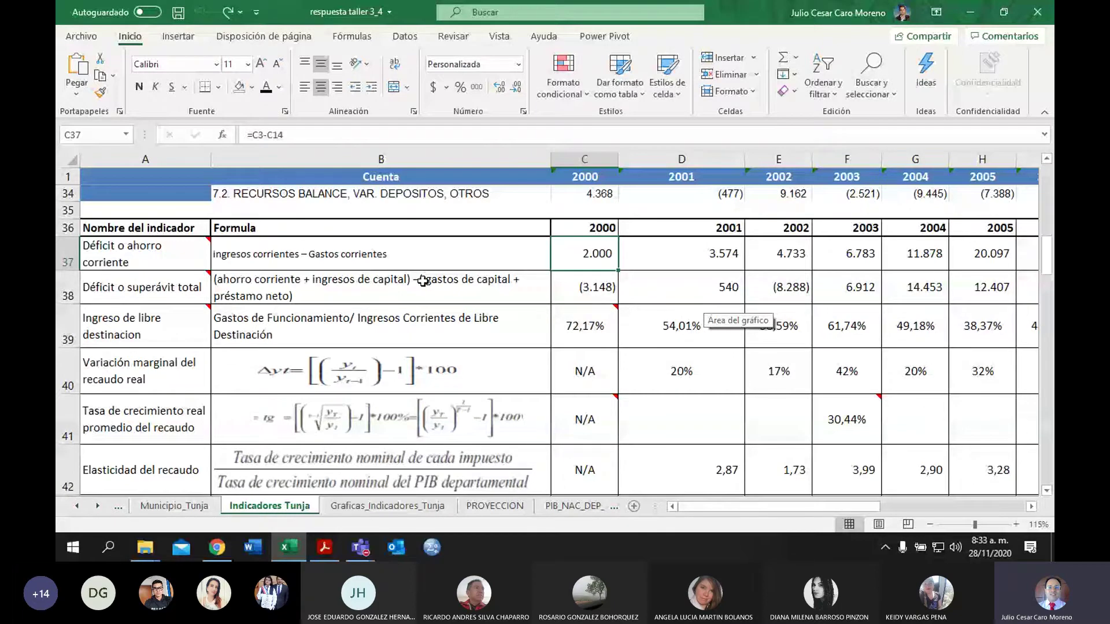
Step: Highlight the Déficit o ahorro corriente heading and "ingresos corrientes" in its formula in the territorial indicators PDF, and return to the Excel workbook
{"action": "key", "text": "alt+Tab"}
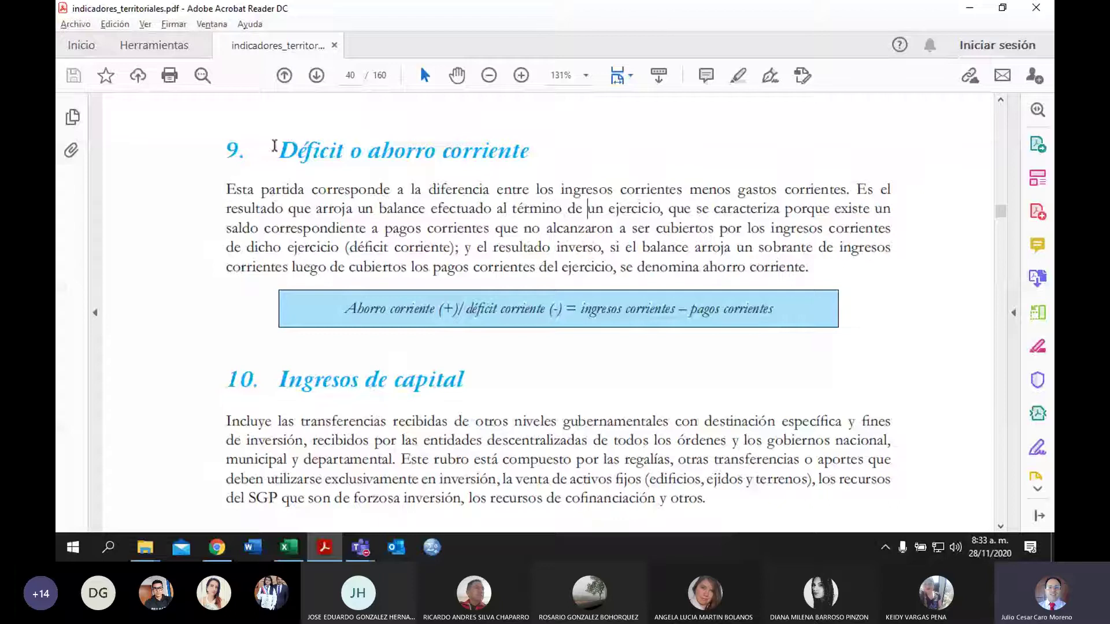
{"action": "left_click_drag", "start_coordinate": [278, 150], "coordinate": [531, 151]}
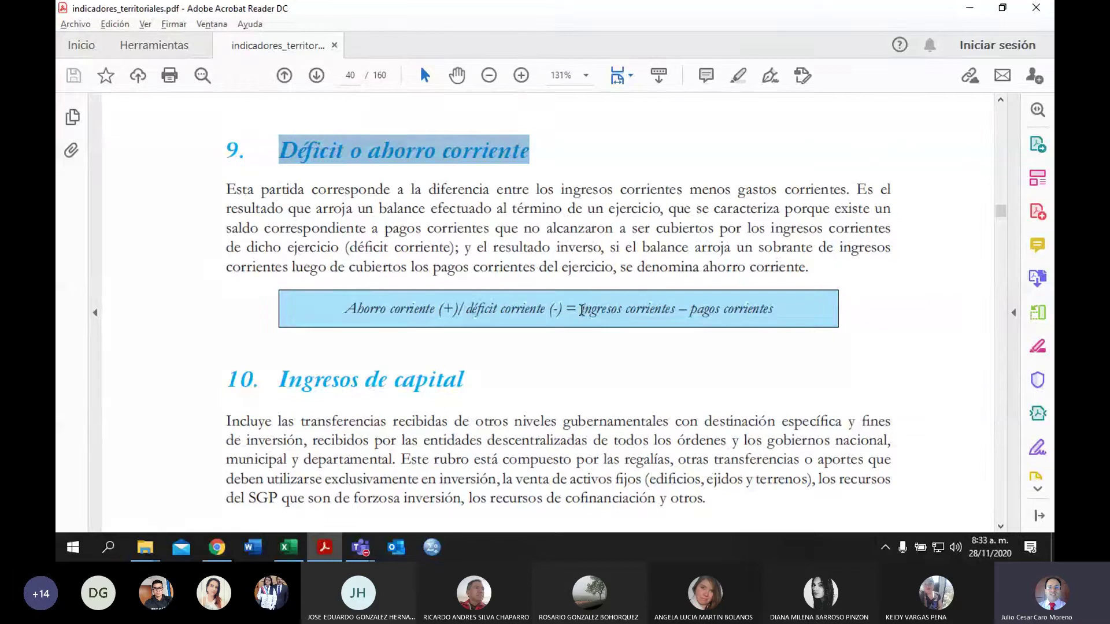
{"action": "left_click_drag", "start_coordinate": [580, 310], "coordinate": [675, 309]}
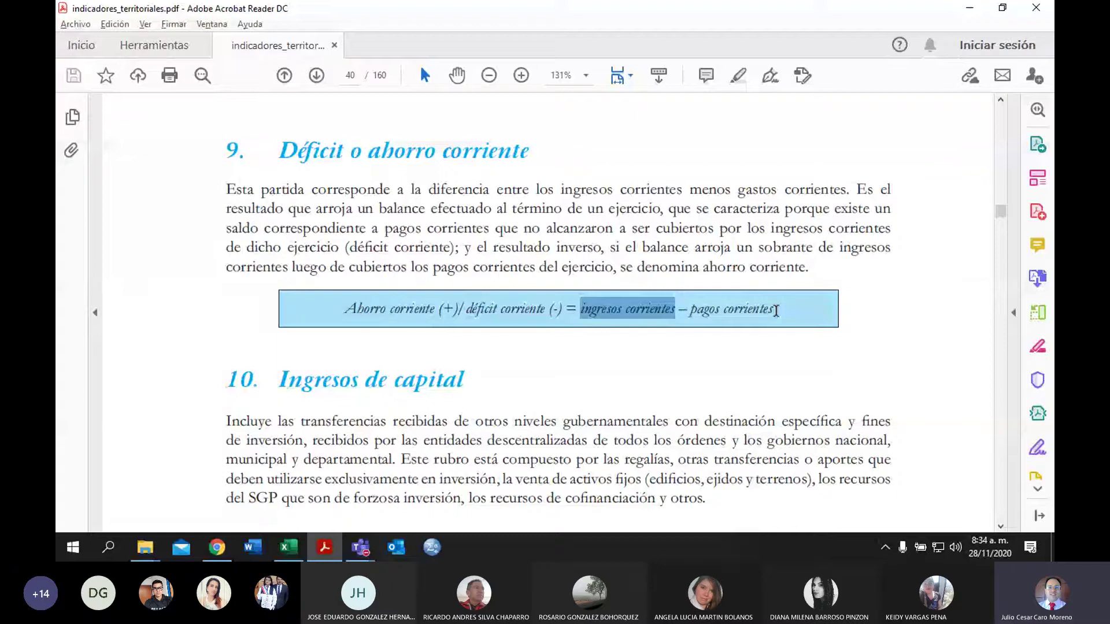
{"action": "key", "text": "alt+Tab"}
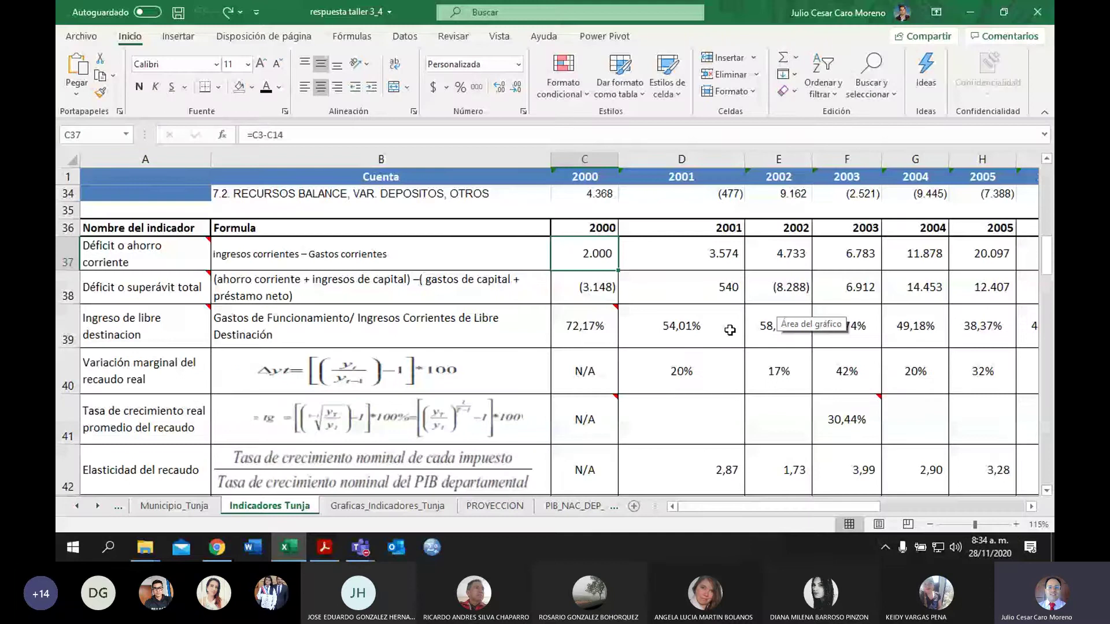
Step: Trace the 2000 Déficit o ahorro corriente formula to its source cells for Ingresos corrientes and Gastos corrientes
{"action": "double_click", "coordinate": [615, 265]}
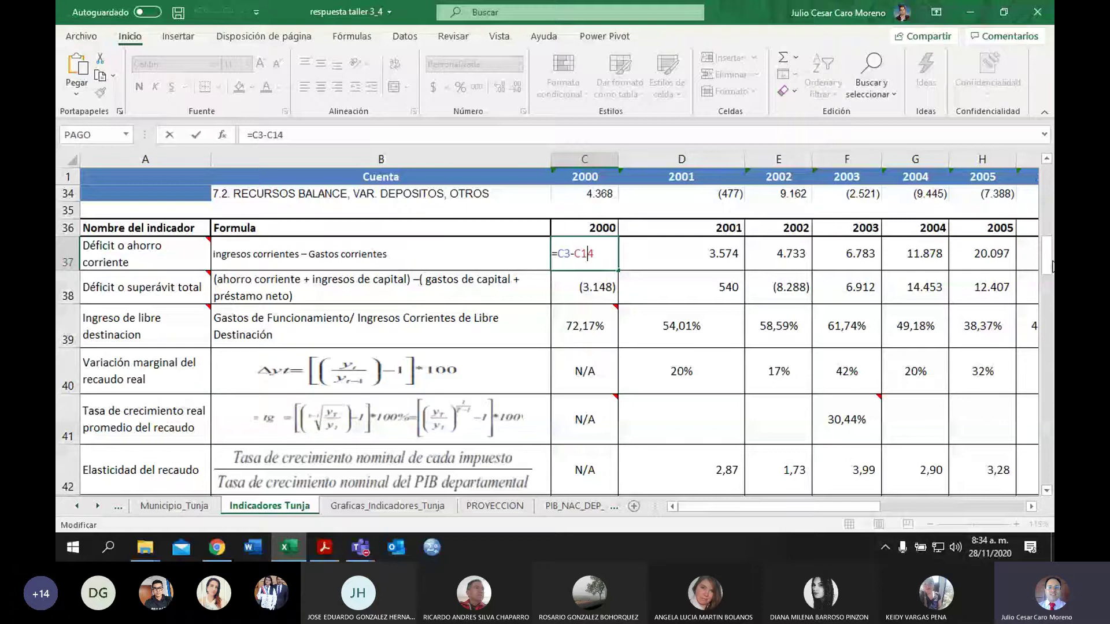
{"action": "left_click_drag", "start_coordinate": [1050, 263], "coordinate": [1050, 188]}
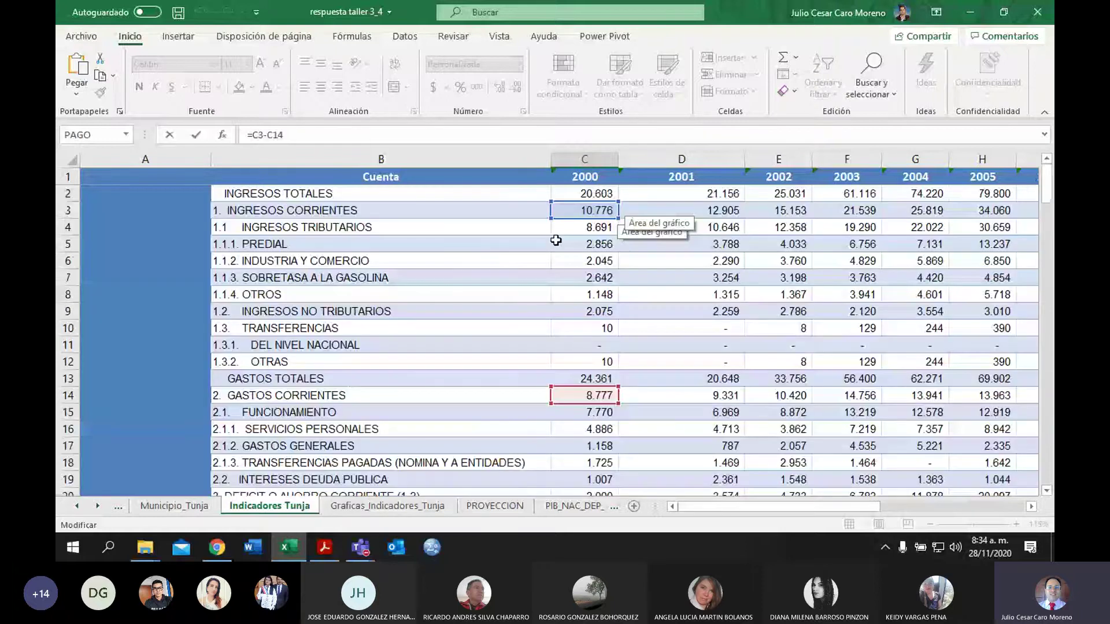
{"action": "scroll", "coordinate": [602, 399], "scroll_direction": "down", "scroll_amount": 1}
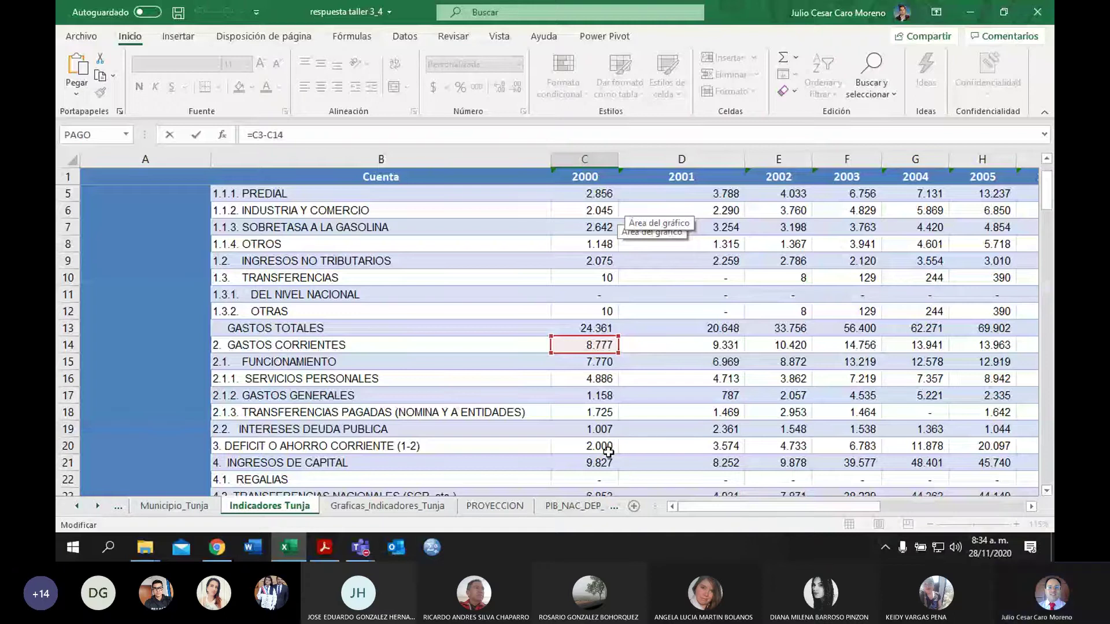
{"action": "scroll", "coordinate": [608, 451], "scroll_direction": "down", "scroll_amount": 7}
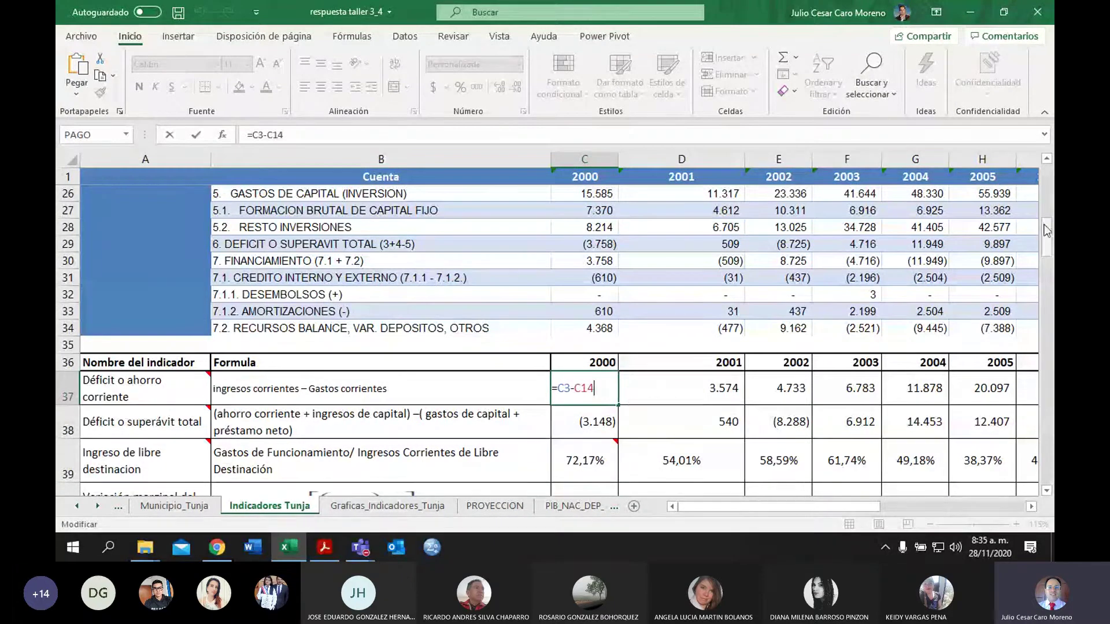
{"action": "left_click_drag", "start_coordinate": [1047, 229], "coordinate": [1048, 194]}
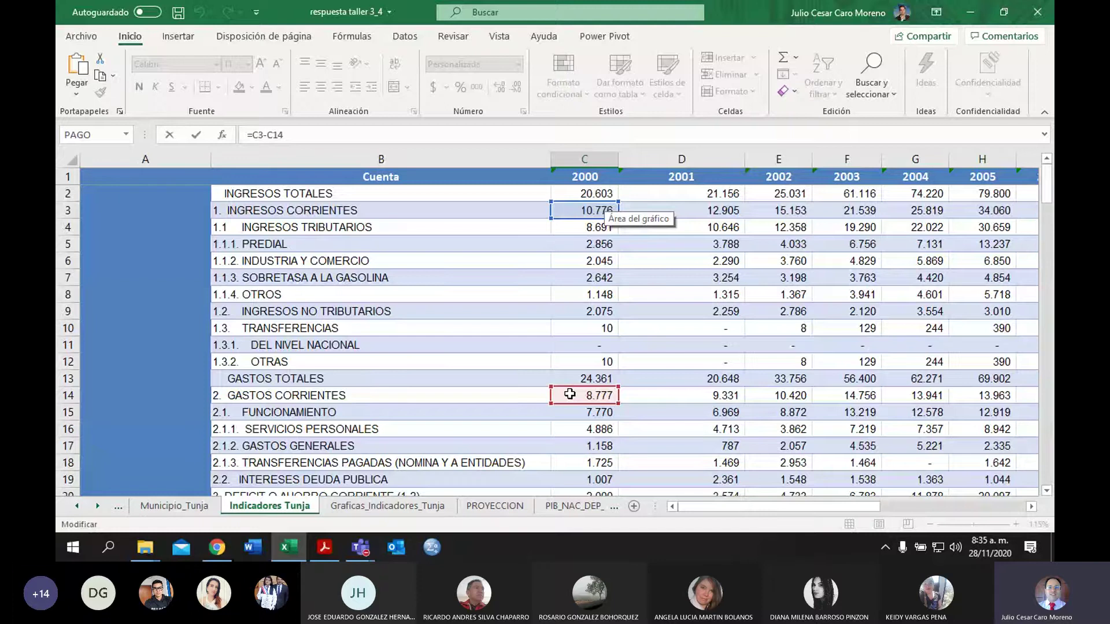
{"action": "key", "text": "Return"}
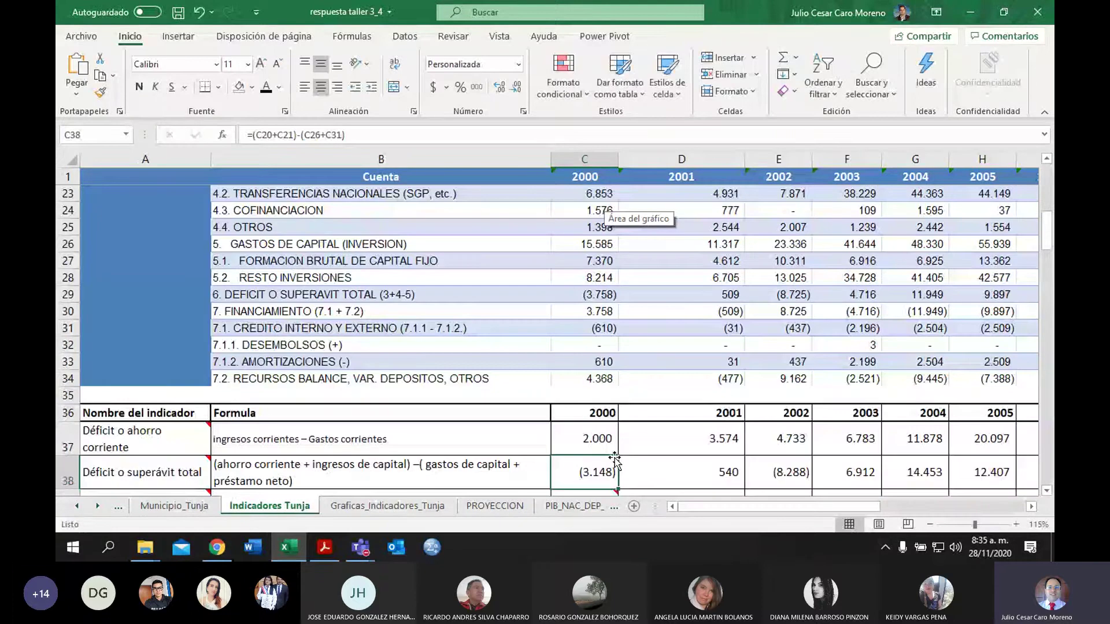
Step: Compare the 2000 Déficit o ahorro corriente indicator with account 3. DEFICIT O AHORRO CORRIENTE (1-2), selecting that account's name and 2000 value
{"action": "scroll", "coordinate": [615, 460], "scroll_direction": "down", "scroll_amount": 1}
{"action": "left_click", "coordinate": [605, 387]}
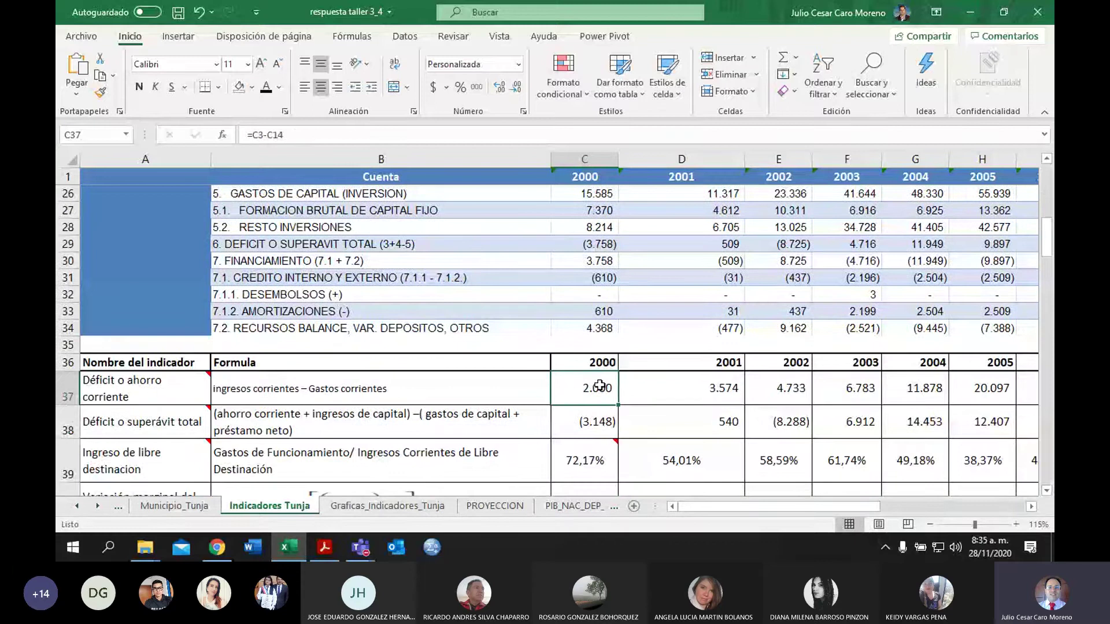
{"action": "left_click", "coordinate": [1047, 158]}
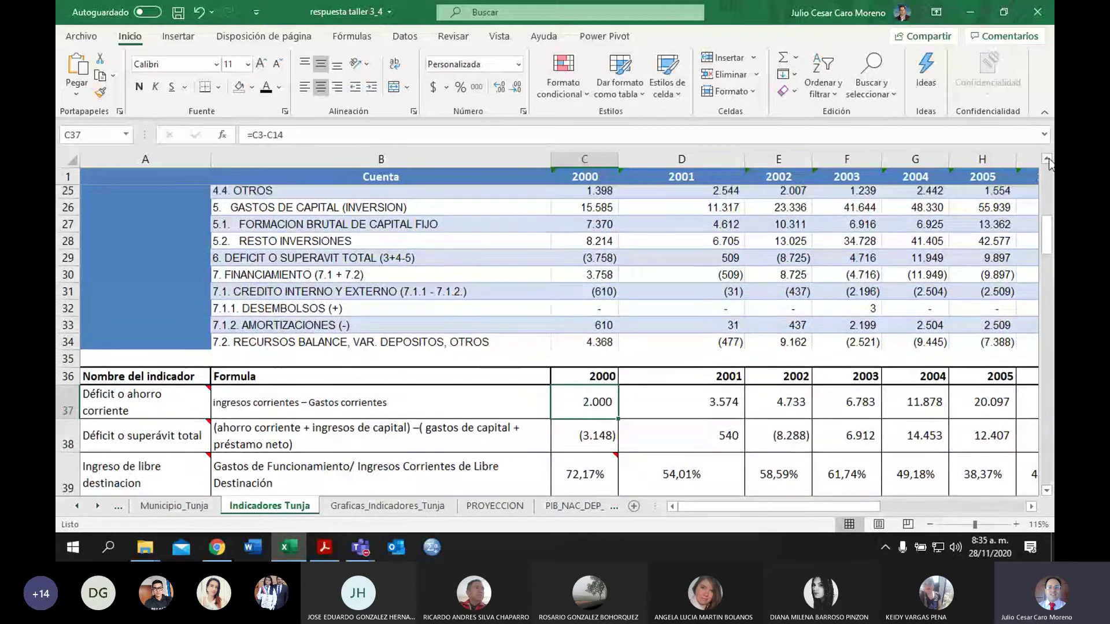
{"action": "left_click", "coordinate": [1047, 160]}
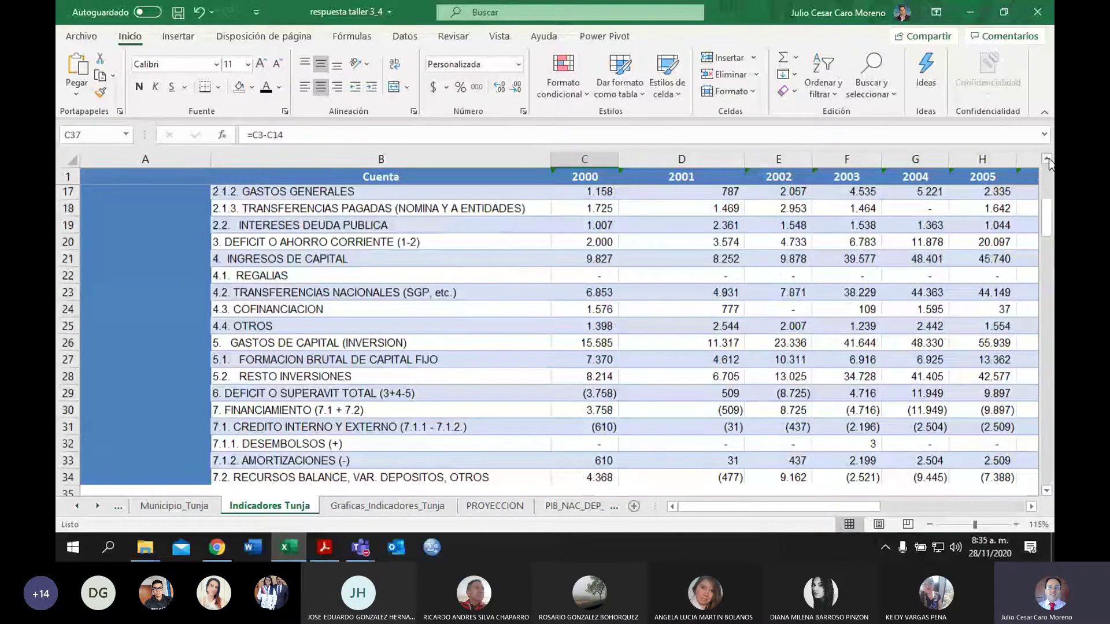
{"action": "left_click", "coordinate": [584, 242]}
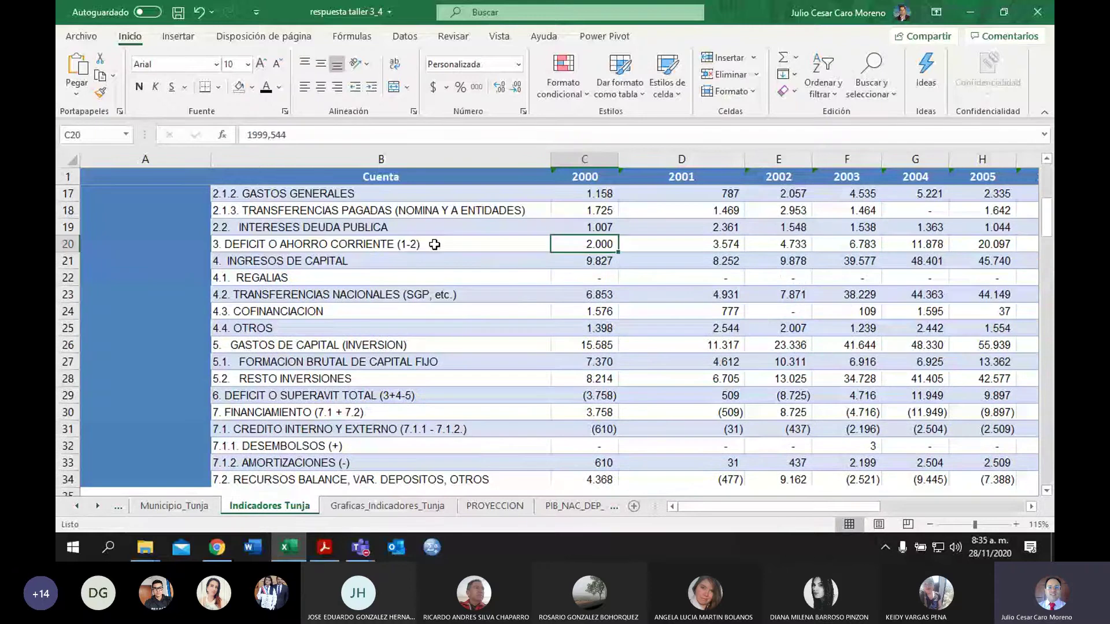
{"action": "left_click_drag", "start_coordinate": [434, 245], "coordinate": [584, 245]}
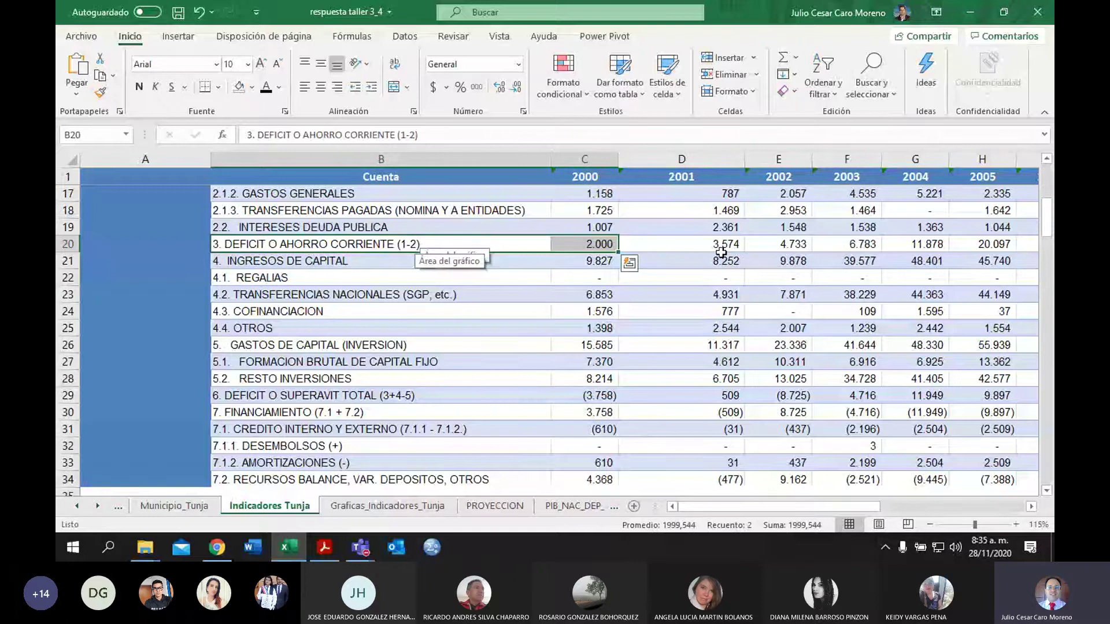
Step: Fill the 2000 Déficit o ahorro corriente formula across the following yearly columns of its row
{"action": "scroll", "coordinate": [705, 323], "scroll_direction": "down", "scroll_amount": 5}
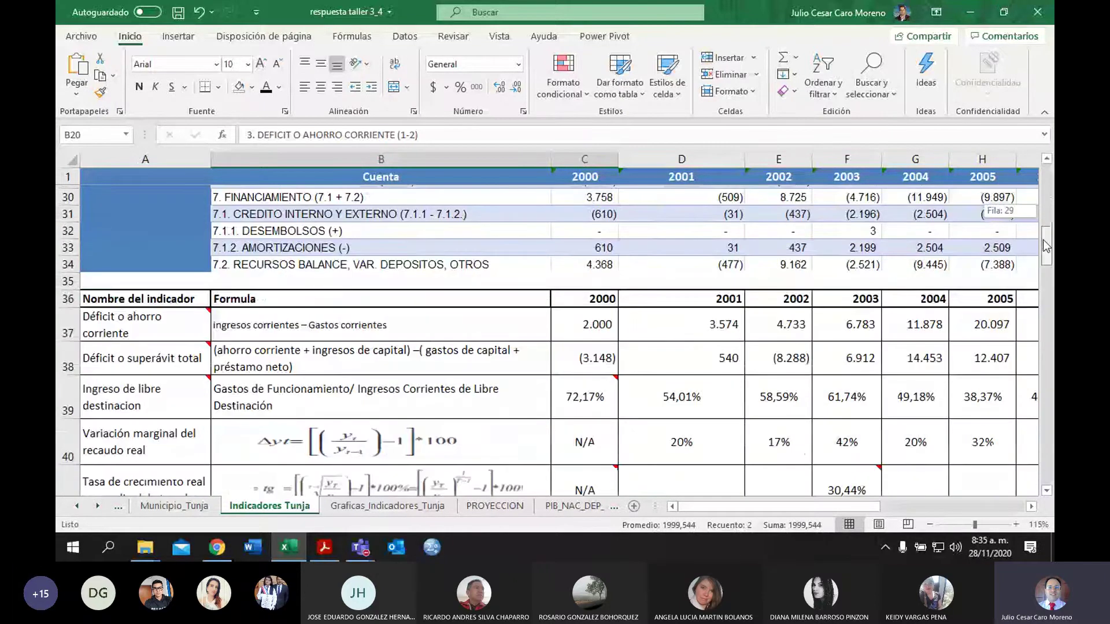
{"action": "left_click", "coordinate": [608, 325]}
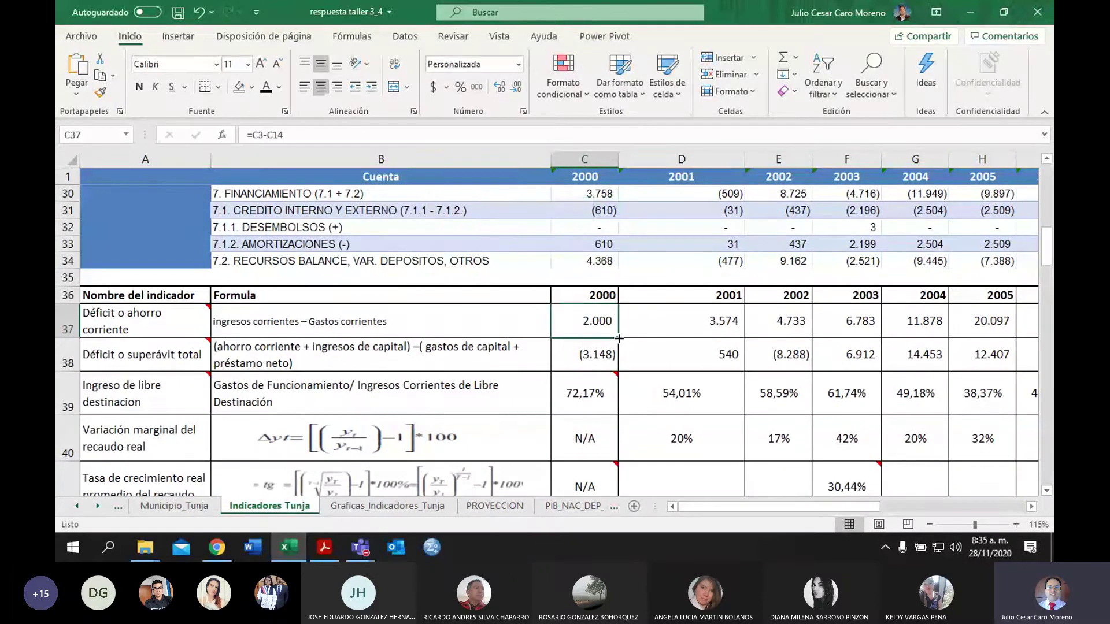
{"action": "left_click_drag", "start_coordinate": [618, 337], "coordinate": [919, 335]}
Step: Extend the Déficit o ahorro corriente average to include 2018, using =PROMEDIO(C37:U37), and recheck the formula
{"action": "left_click", "coordinate": [928, 323]}
{"action": "double_click", "coordinate": [928, 324]}
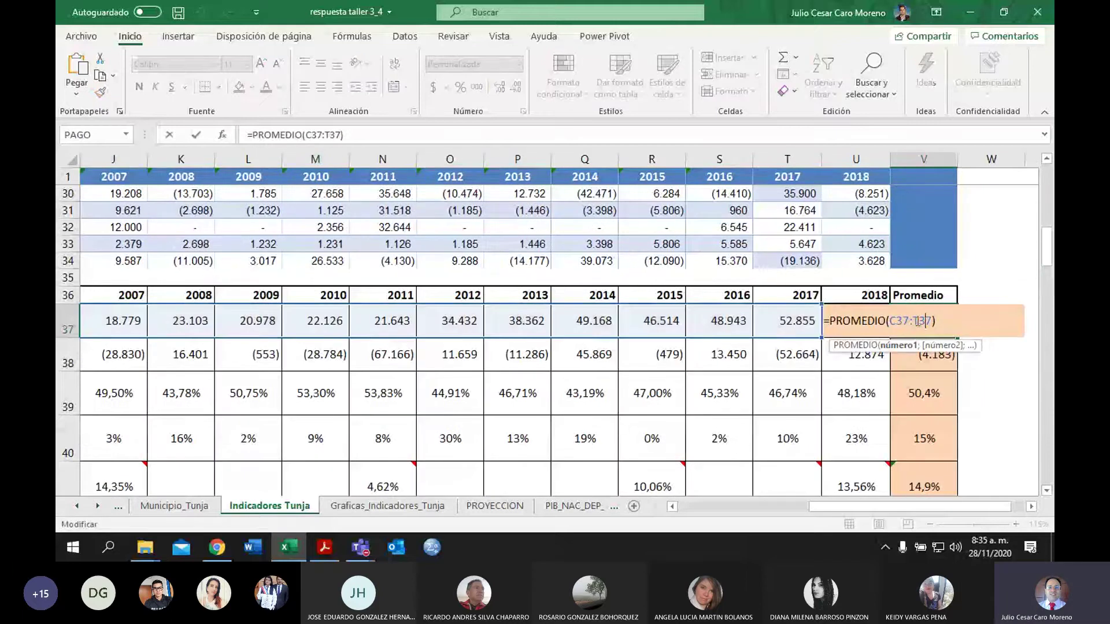
{"action": "key", "text": "Return"}
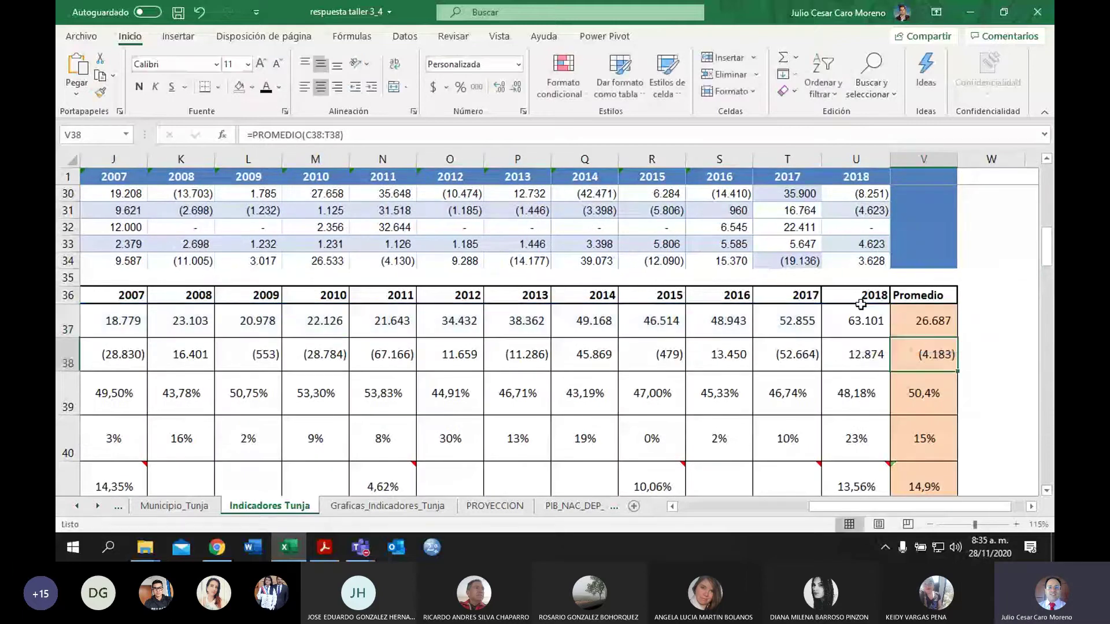
{"action": "double_click", "coordinate": [936, 321]}
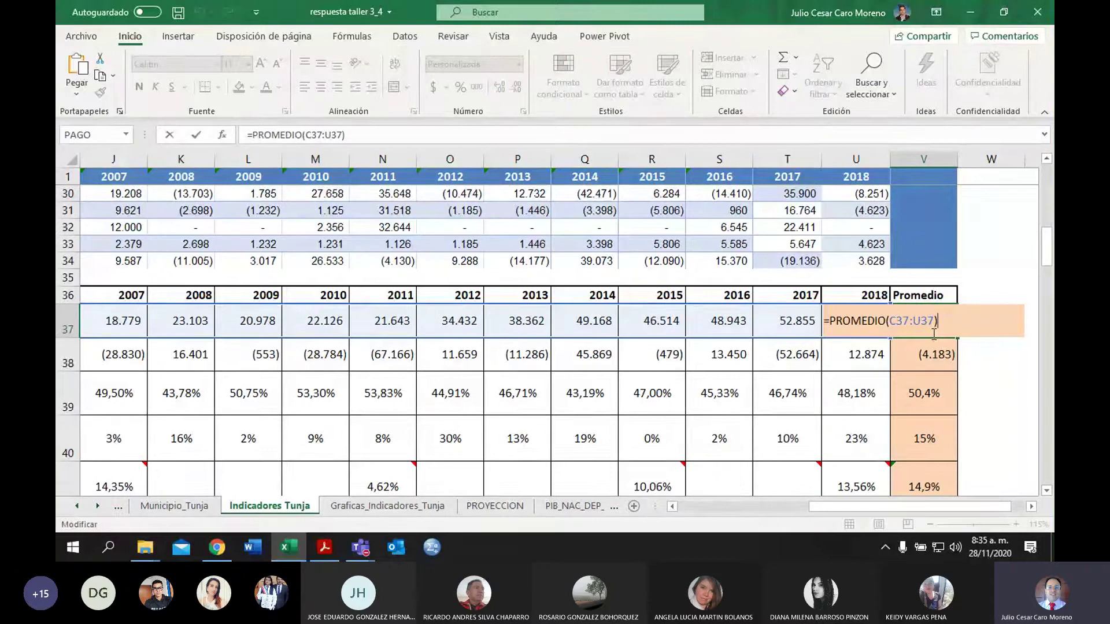
{"action": "key", "text": "ctrl+Return"}
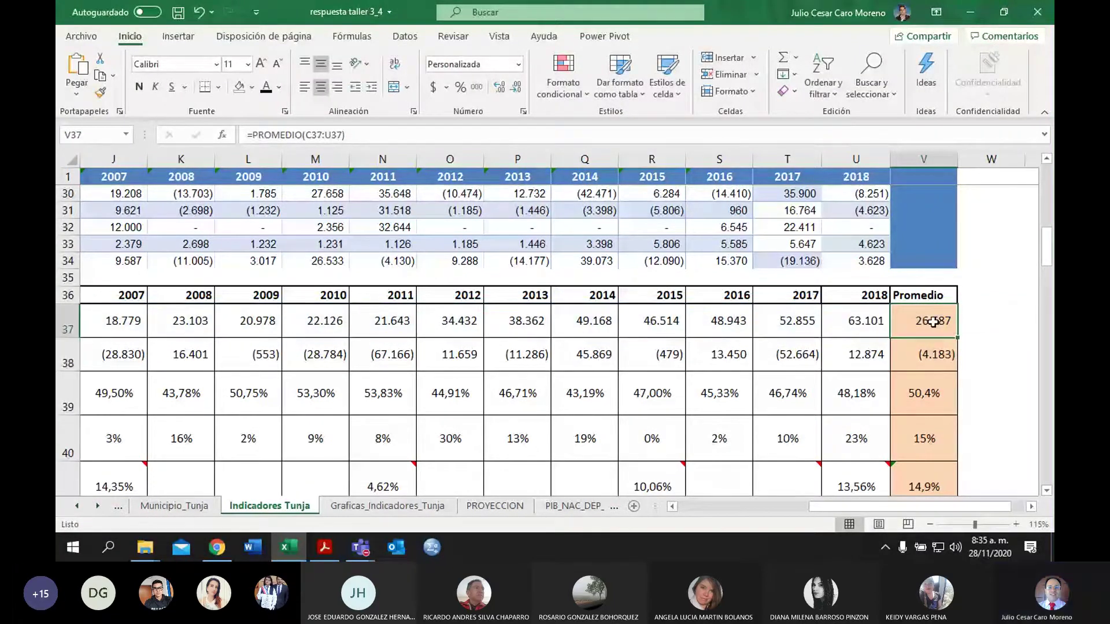
Step: Go back across the yearly values of Déficit o ahorro corriente to the indicator's name, ending on its 2000 value
{"action": "key", "text": "Left"}
{"action": "key", "text": "Left"}
{"action": "key", "text": "Left"}
{"action": "key", "text": "Left"}
{"action": "key", "text": "Left"}
{"action": "key", "text": "Left"}
{"action": "key", "text": "Left"}
{"action": "key", "text": "Left"}
{"action": "key", "text": "Left"}
{"action": "key", "text": "Left"}
{"action": "key", "text": "Left"}
{"action": "key", "text": "Left"}
{"action": "key", "text": "Left"}
{"action": "key", "text": "Left"}
{"action": "key", "text": "Left"}
{"action": "key", "text": "Left"}
{"action": "key", "text": "Left"}
{"action": "key", "text": "Left"}
{"action": "key", "text": "Left"}
{"action": "key", "text": "Left"}
{"action": "key", "text": "Left"}
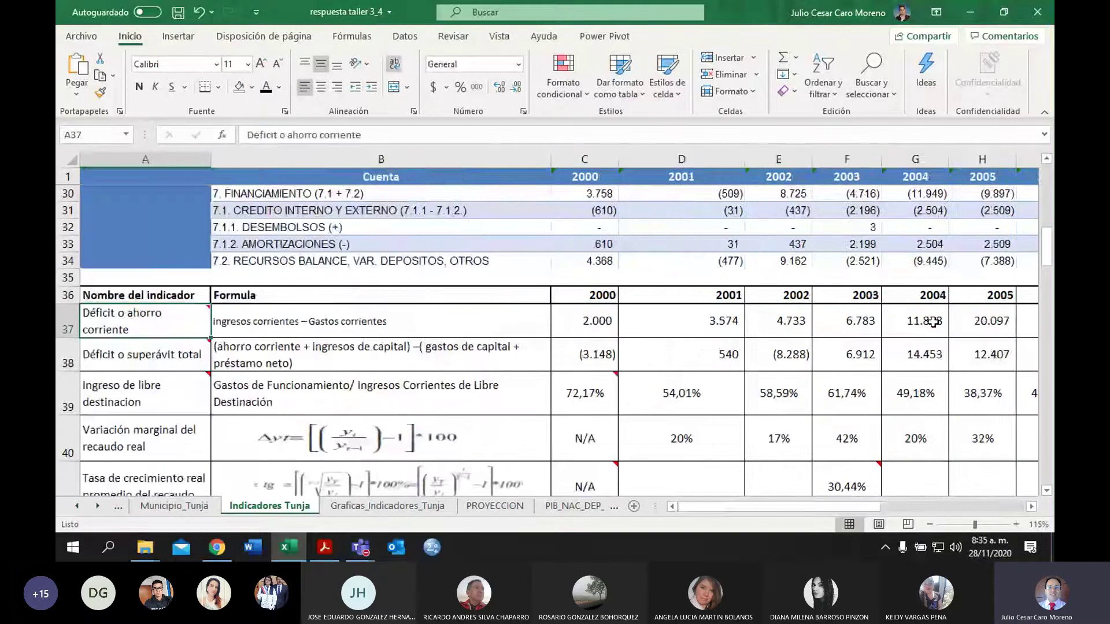
{"action": "key", "text": "Right"}
{"action": "key", "text": "Right"}
{"action": "key", "text": "Right"}
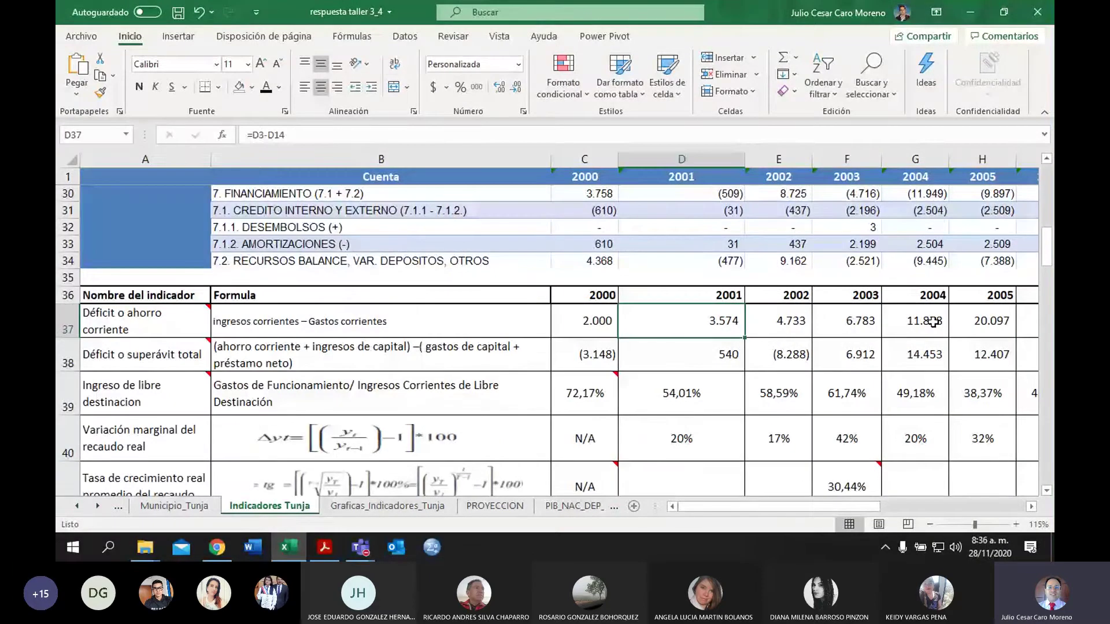
{"action": "key", "text": "Left"}
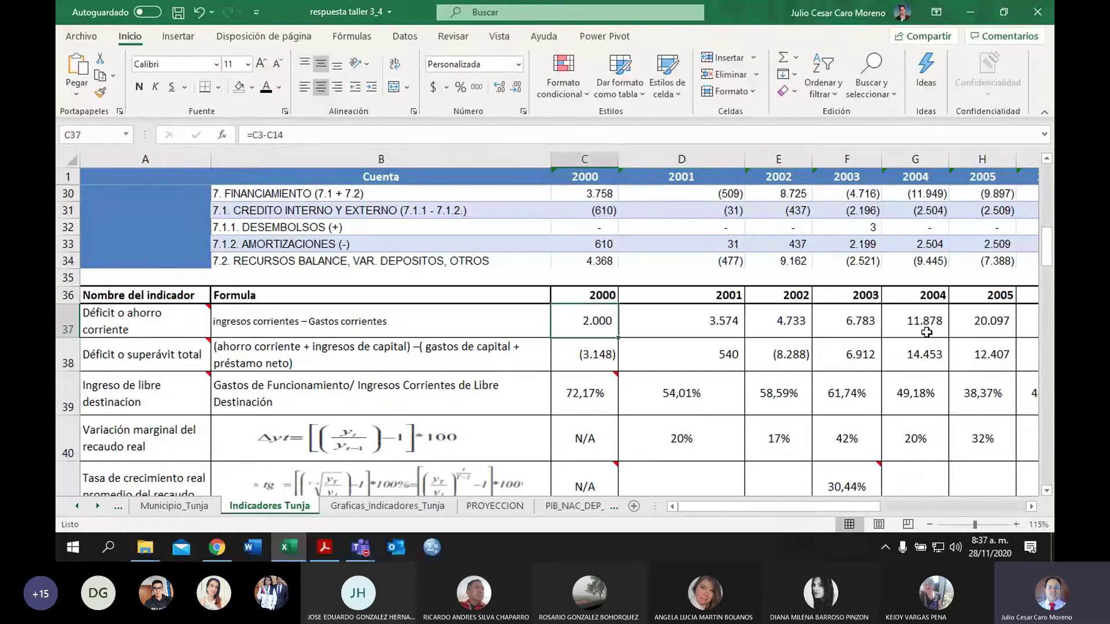
Step: Go through the yearly Déficit o ahorro corriente values from 2001 to 2018 and past the Promedio column
{"action": "key", "text": "Right"}
{"action": "key", "text": "Right"}
{"action": "key", "text": "Right"}
{"action": "key", "text": "Right"}
{"action": "key", "text": "Right"}
{"action": "key", "text": "Right"}
{"action": "key", "text": "Right"}
{"action": "key", "text": "Right"}
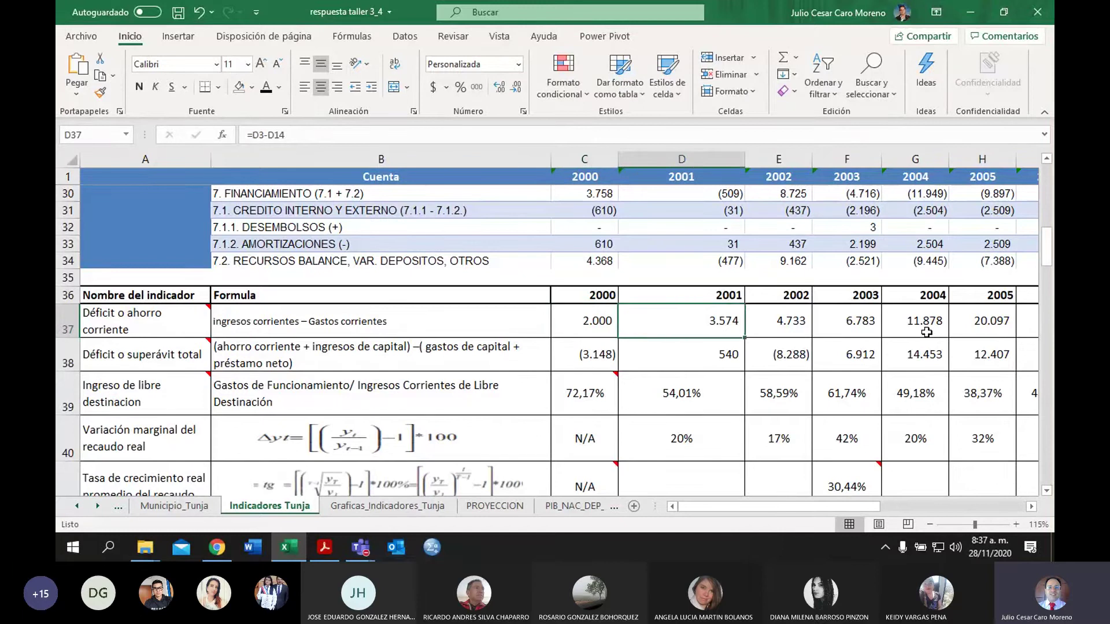
{"action": "key", "text": "Right"}
{"action": "key", "text": "Right"}
{"action": "key", "text": "Right"}
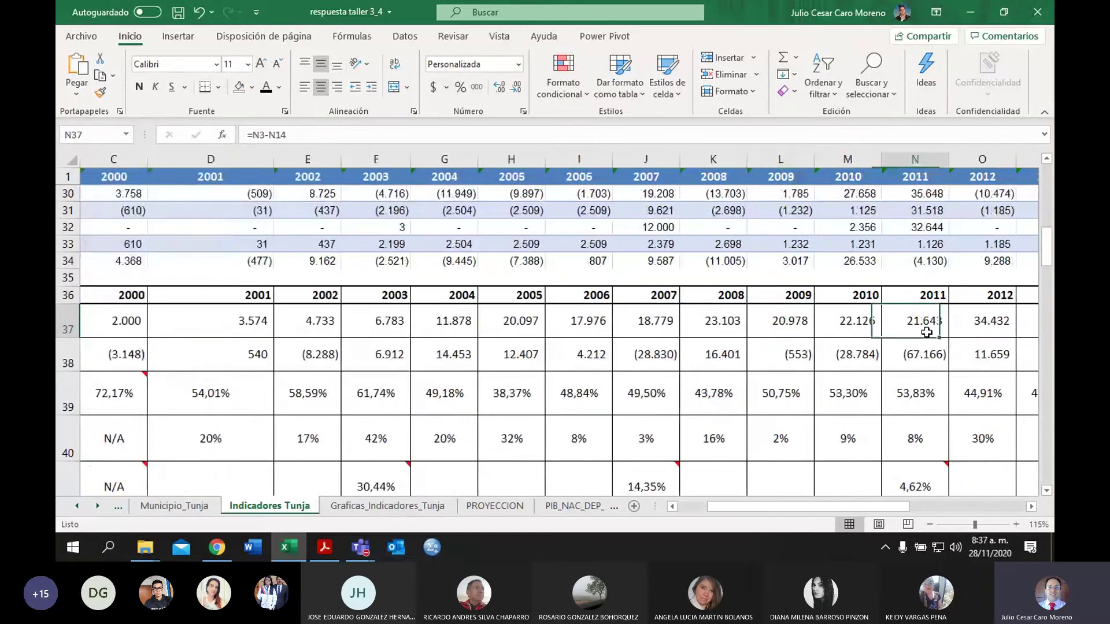
{"action": "key", "text": "Right"}
{"action": "key", "text": "Right"}
{"action": "key", "text": "Right"}
{"action": "key", "text": "Right"}
{"action": "key", "text": "Right"}
{"action": "key", "text": "Right"}
{"action": "key", "text": "Right"}
{"action": "key", "text": "Right"}
{"action": "key", "text": "Right"}
{"action": "key", "text": "Right"}
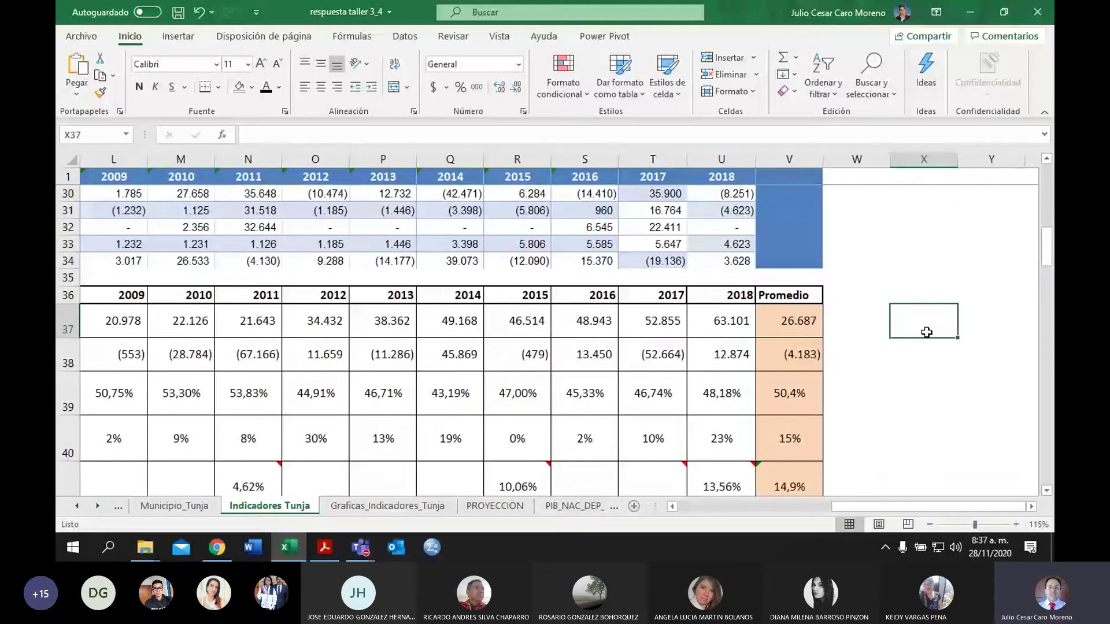
Step: Return to the start of the Déficit o ahorro corriente row and select it from the formula description through the Promedio value
{"action": "key", "text": "Home"}
{"action": "key", "text": "Right"}
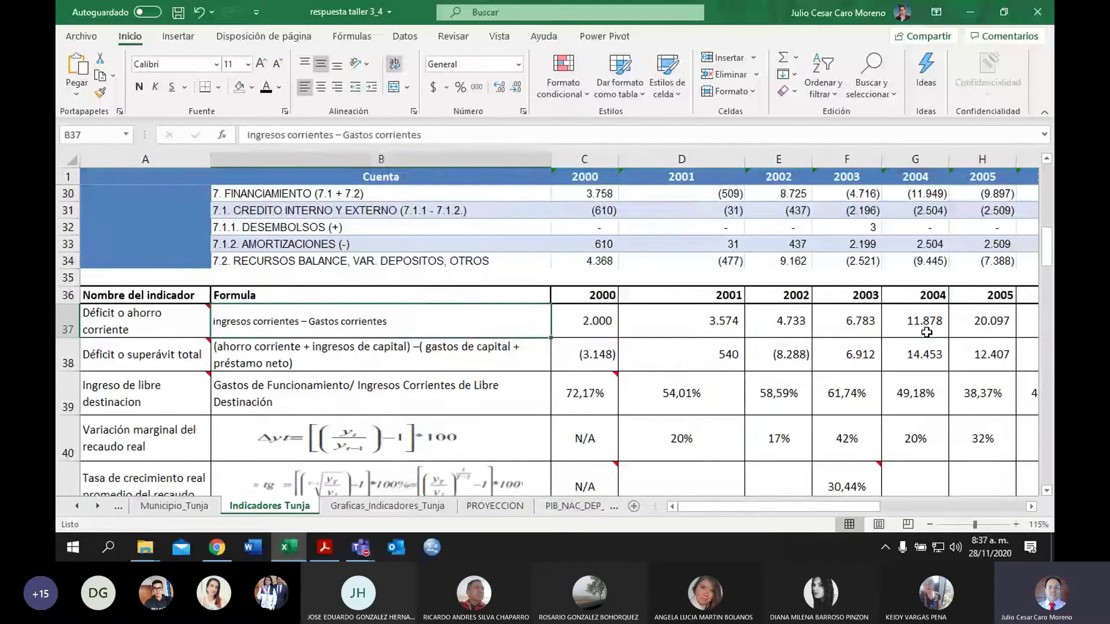
{"action": "key", "text": "Right"}
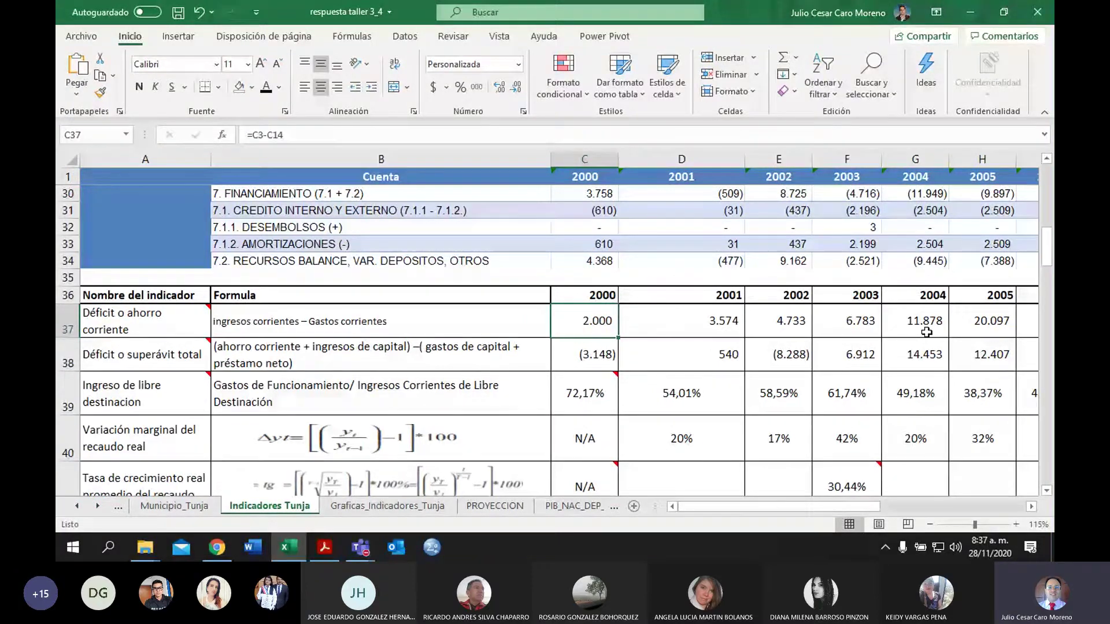
{"action": "key", "text": "Left"}
{"action": "key", "text": "Left"}
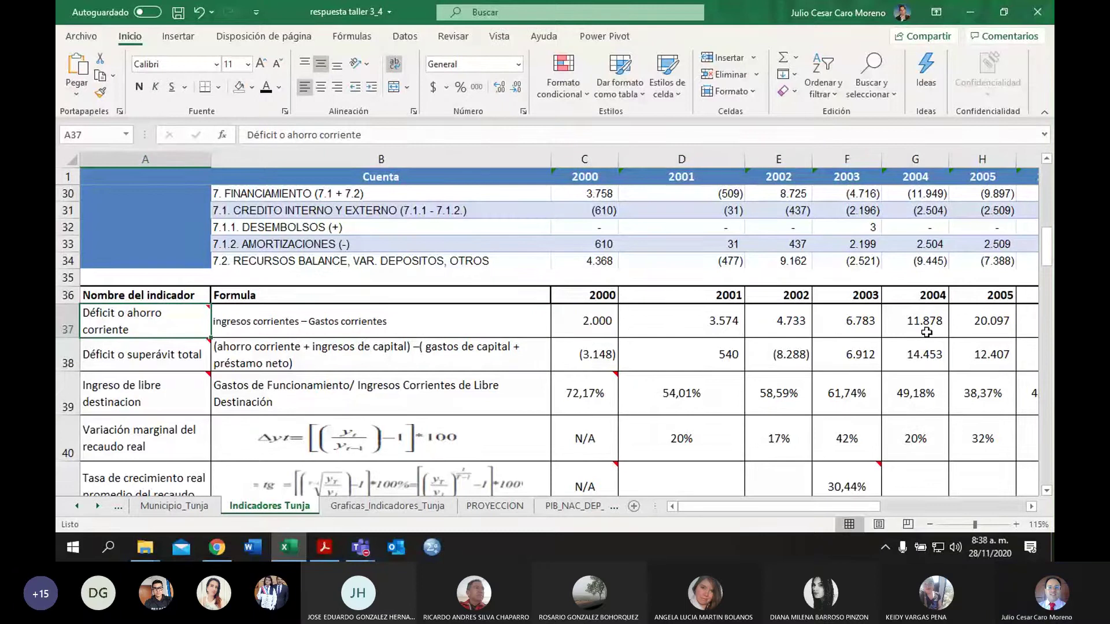
{"action": "key", "text": "Right"}
{"action": "key", "text": "ctrl+shift+Right"}
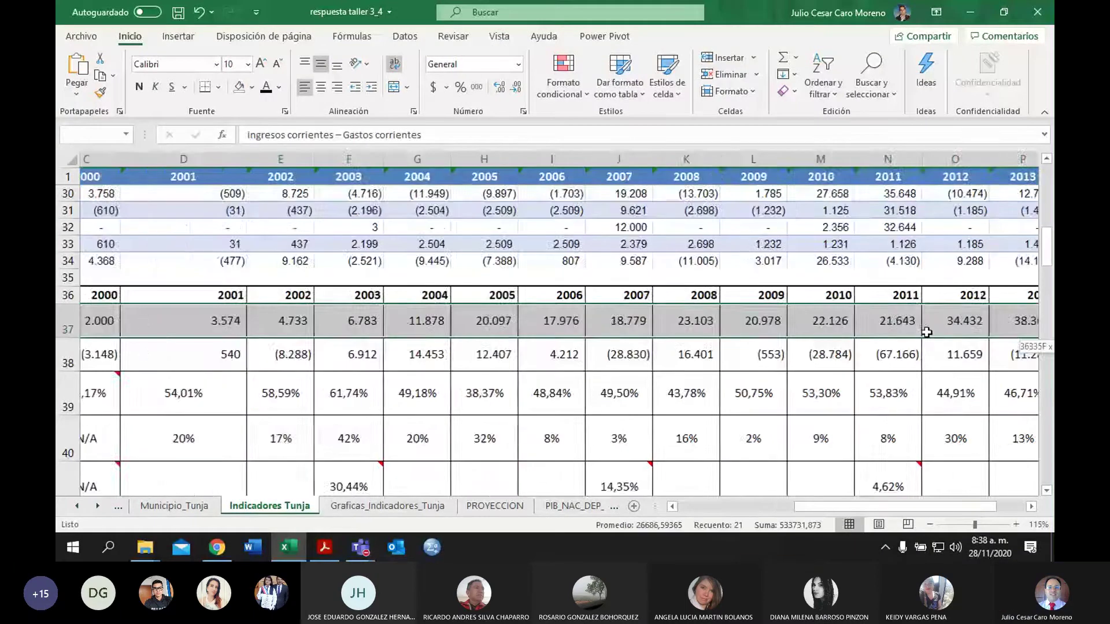
Step: Try a 2D column chart of the Déficit o ahorro corriente row from its formula description through 2018, and delete it
{"action": "key", "text": "shift+Left"}
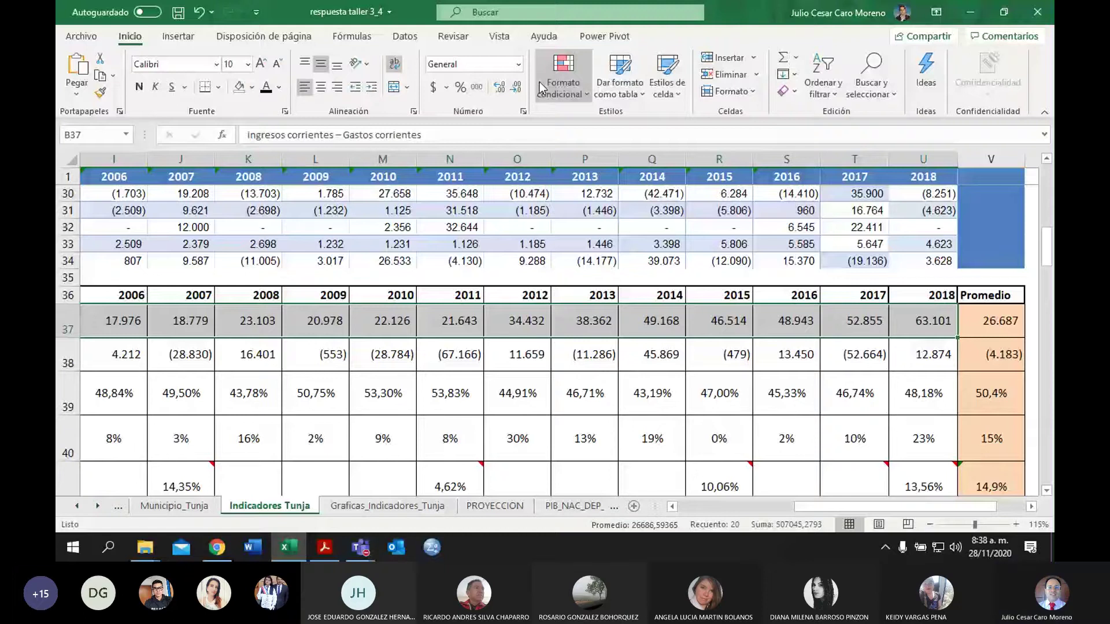
{"action": "left_click", "coordinate": [178, 37]}
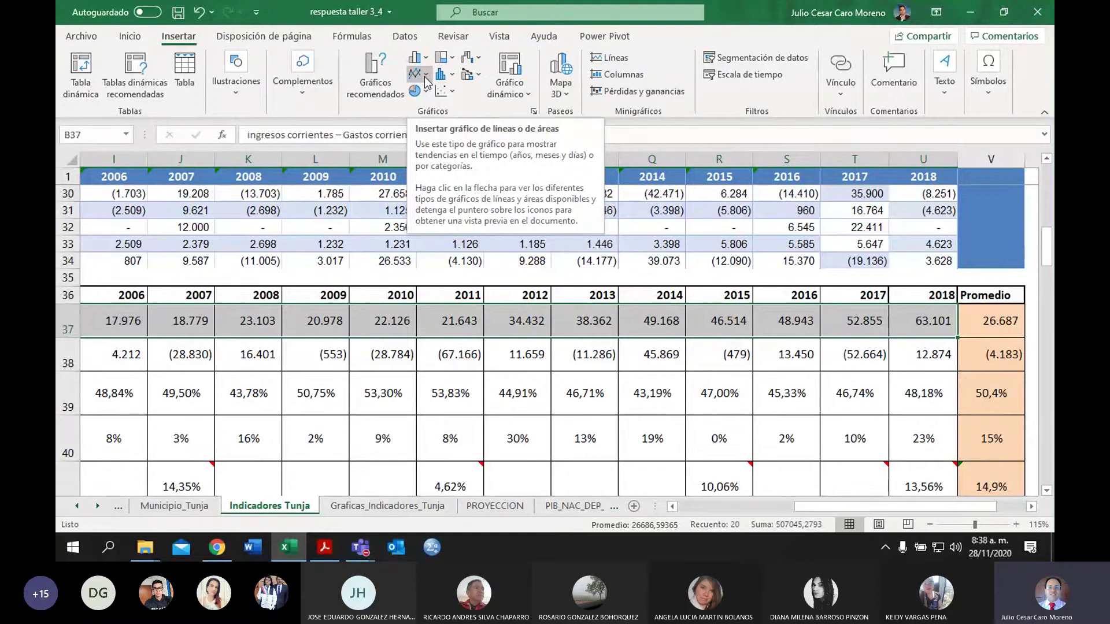
{"action": "left_click", "coordinate": [425, 77]}
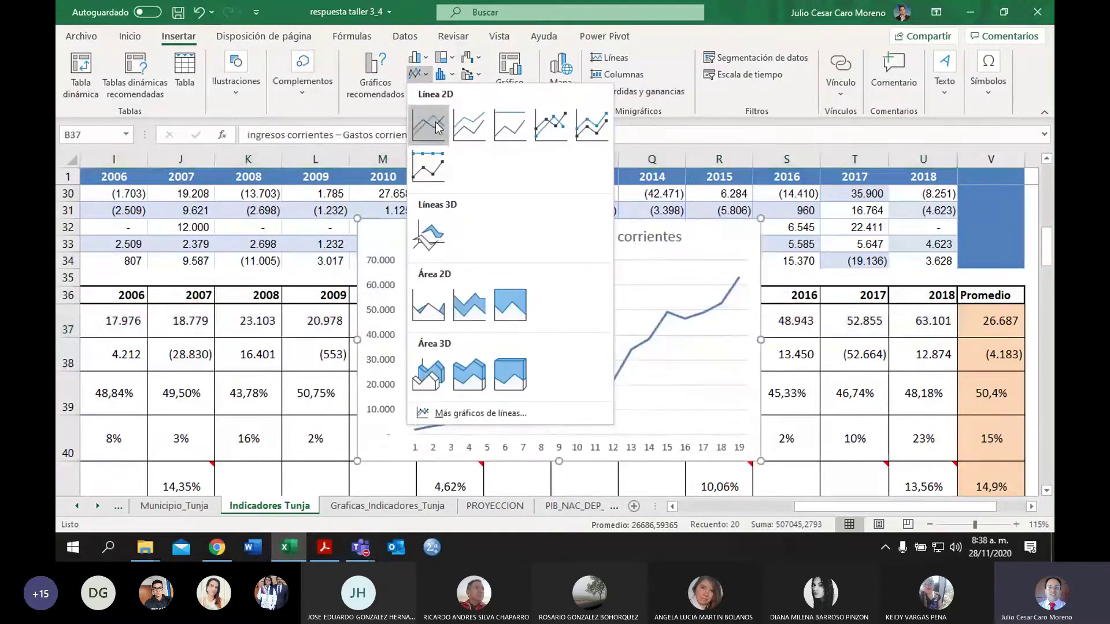
{"action": "left_click", "coordinate": [441, 74]}
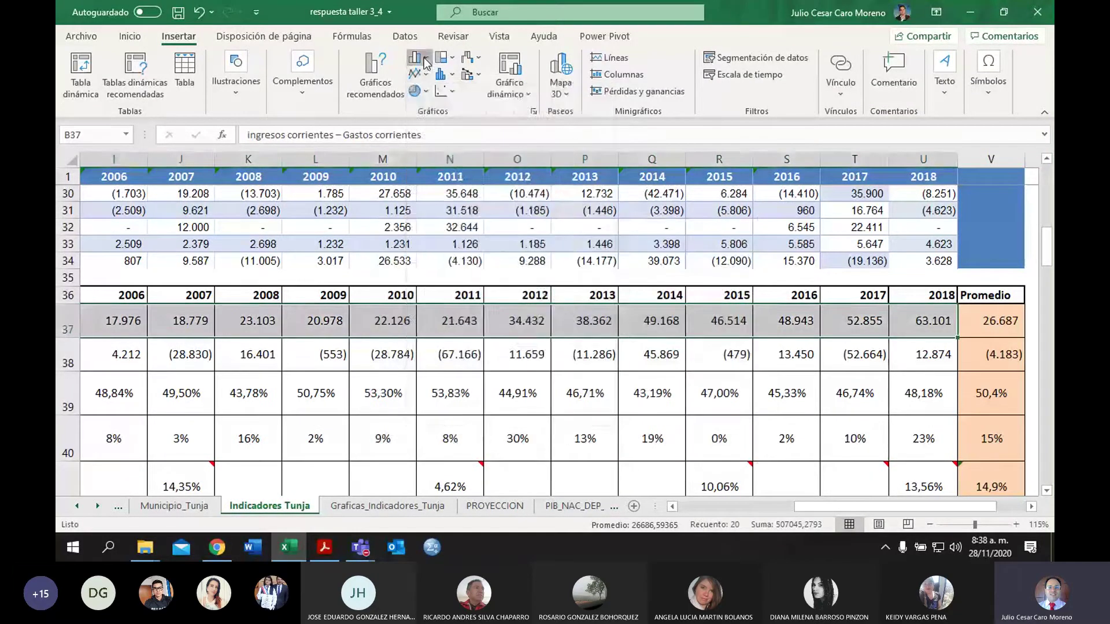
{"action": "left_click", "coordinate": [430, 102]}
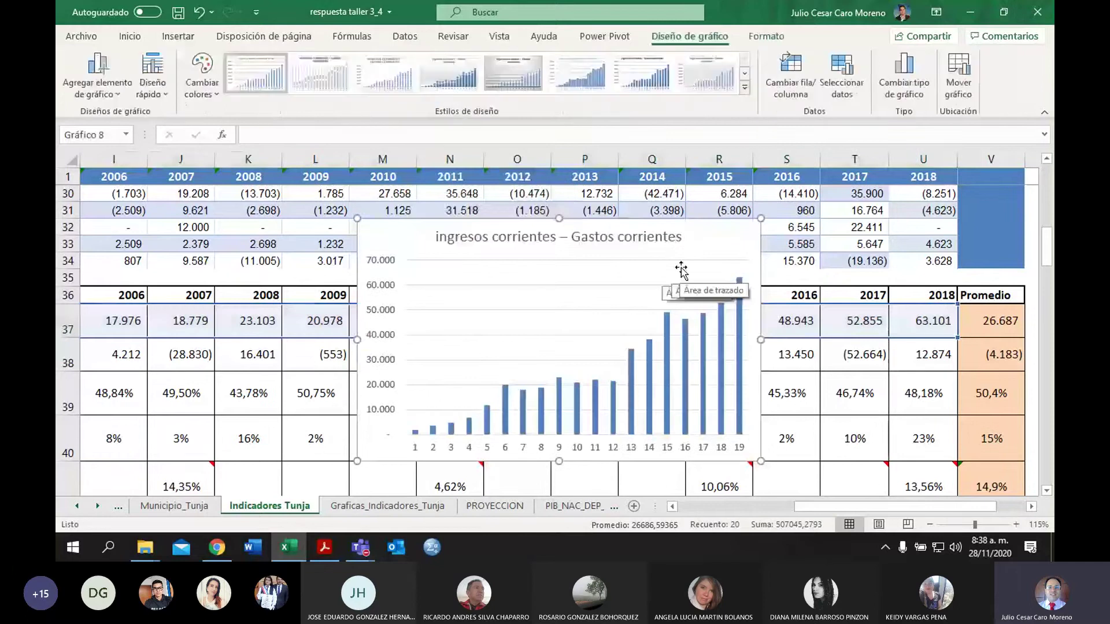
{"action": "left_click", "coordinate": [722, 252]}
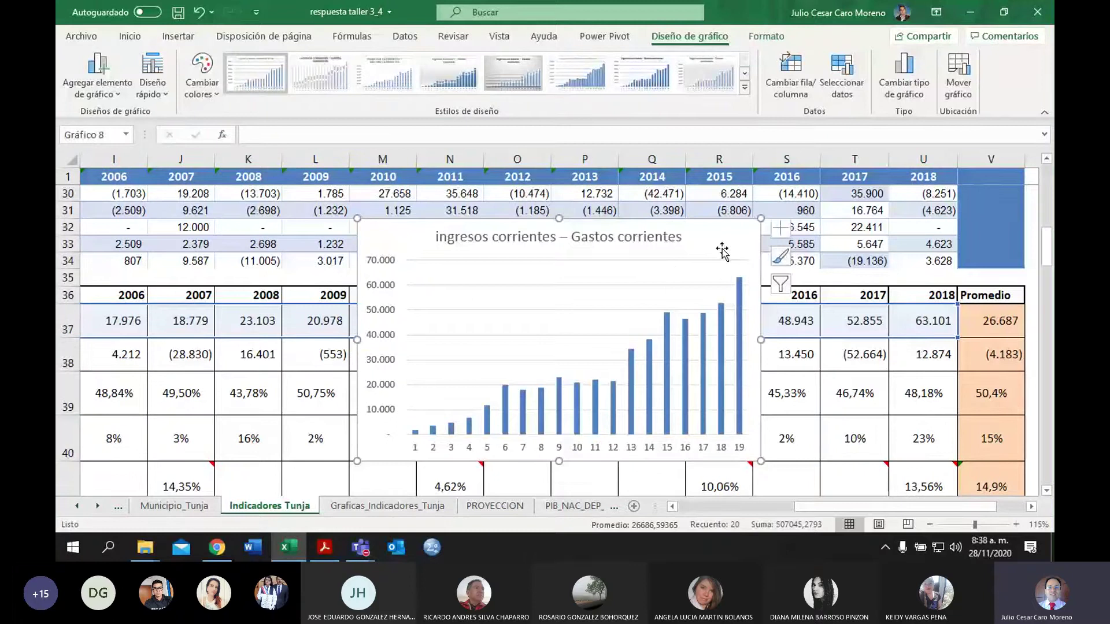
{"action": "key", "text": "Delete"}
Step: Examine the Déficit o ahorro corriente Tunja, 2000-2018 chart and its title in the Graficas_Indicadores_Tunja sheet
{"action": "left_click", "coordinate": [387, 506]}
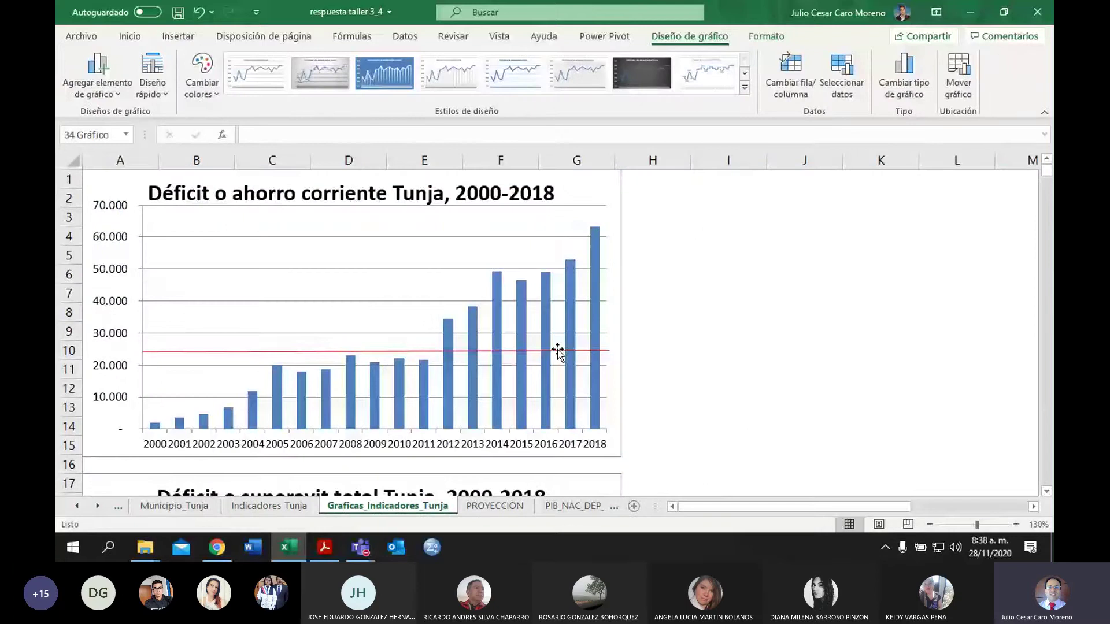
{"action": "left_click", "coordinate": [590, 193]}
{"action": "left_click", "coordinate": [758, 256]}
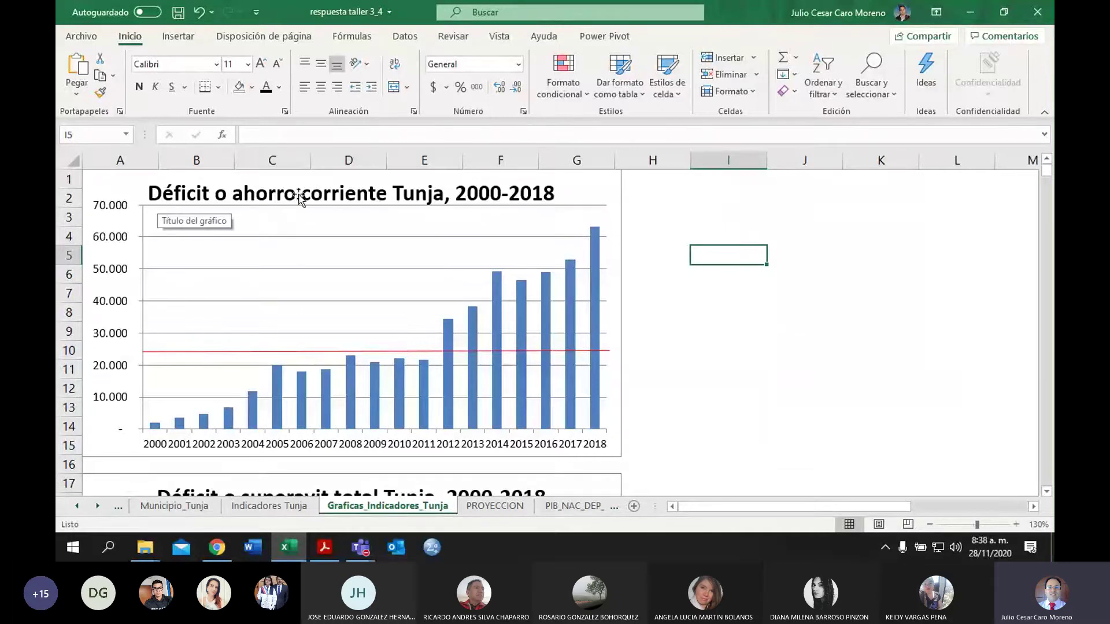
{"action": "left_click", "coordinate": [391, 203]}
{"action": "left_click", "coordinate": [388, 200]}
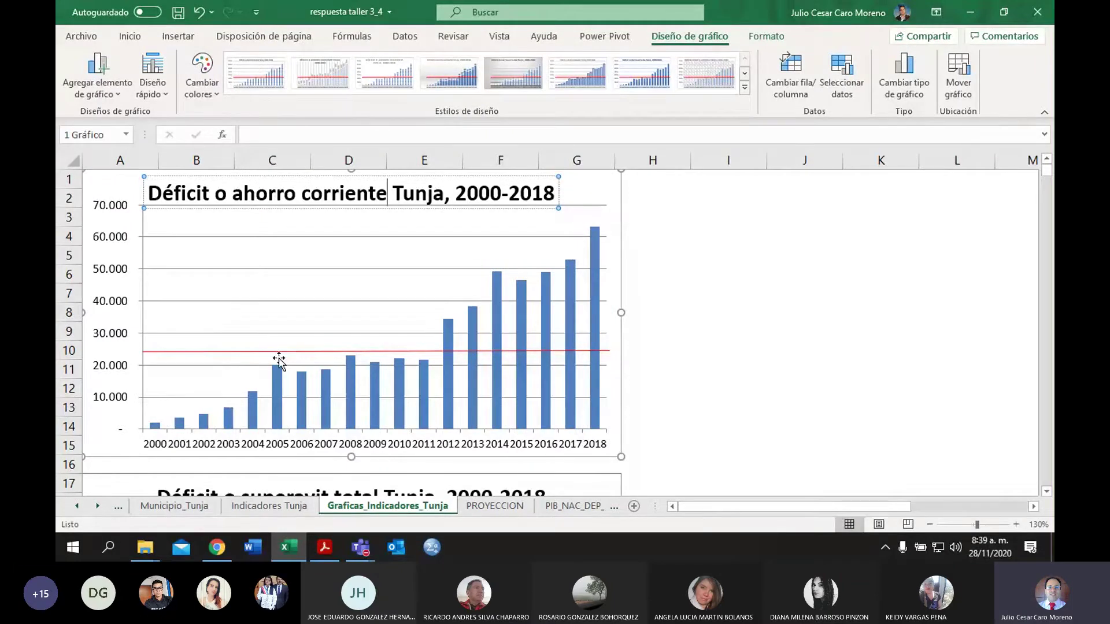
Step: Check the Déficit o ahorro corriente average in Indicadores Tunja and raise the chart's red average line slightly to about 26.000 to match it
{"action": "left_click", "coordinate": [242, 351]}
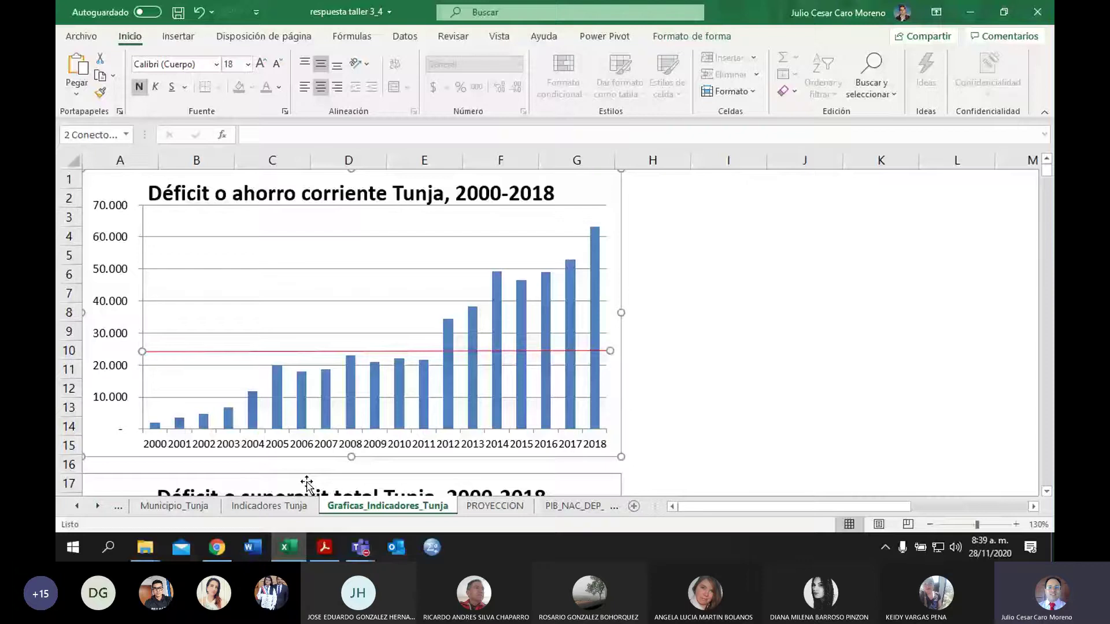
{"action": "left_click", "coordinate": [269, 506]}
{"action": "left_click", "coordinate": [1003, 315]}
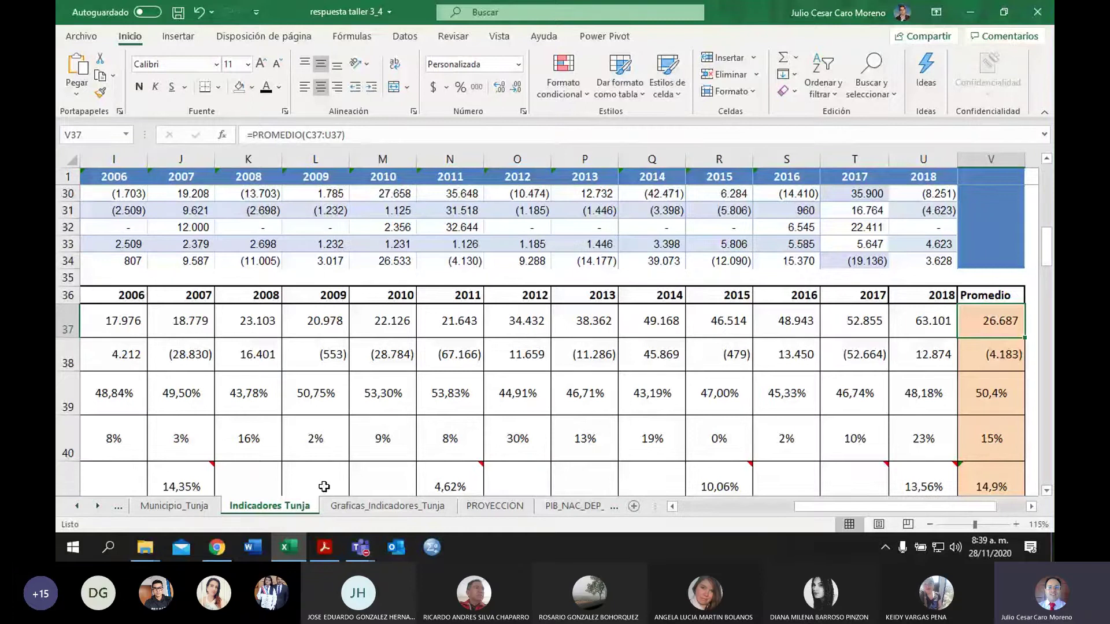
{"action": "key", "text": "ctrl+Page_Down"}
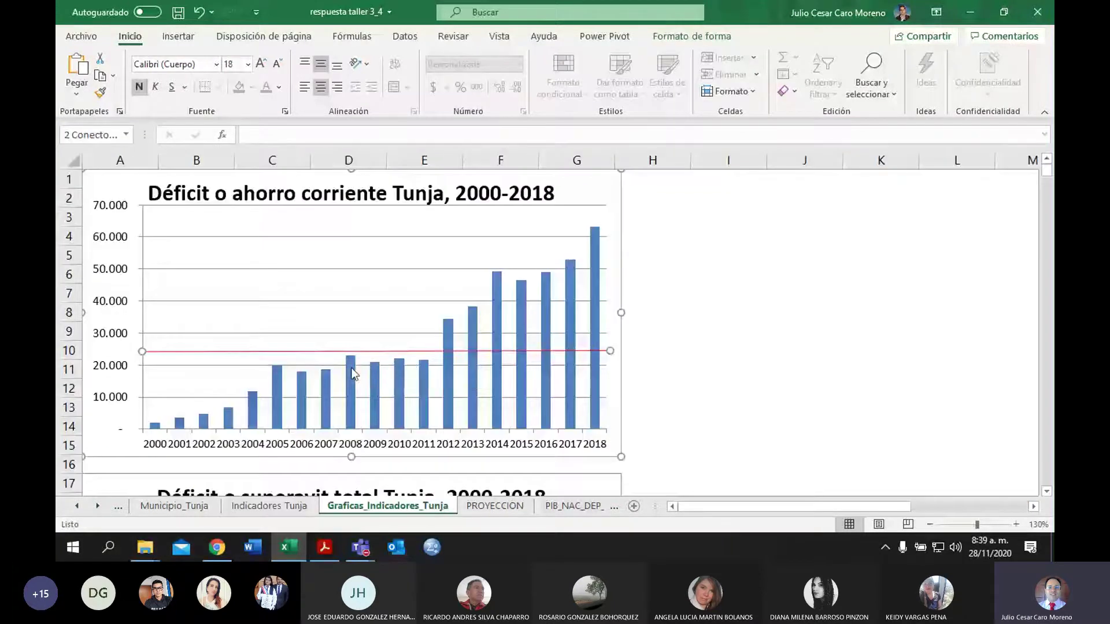
{"action": "mouse_move", "coordinate": [354, 372]}
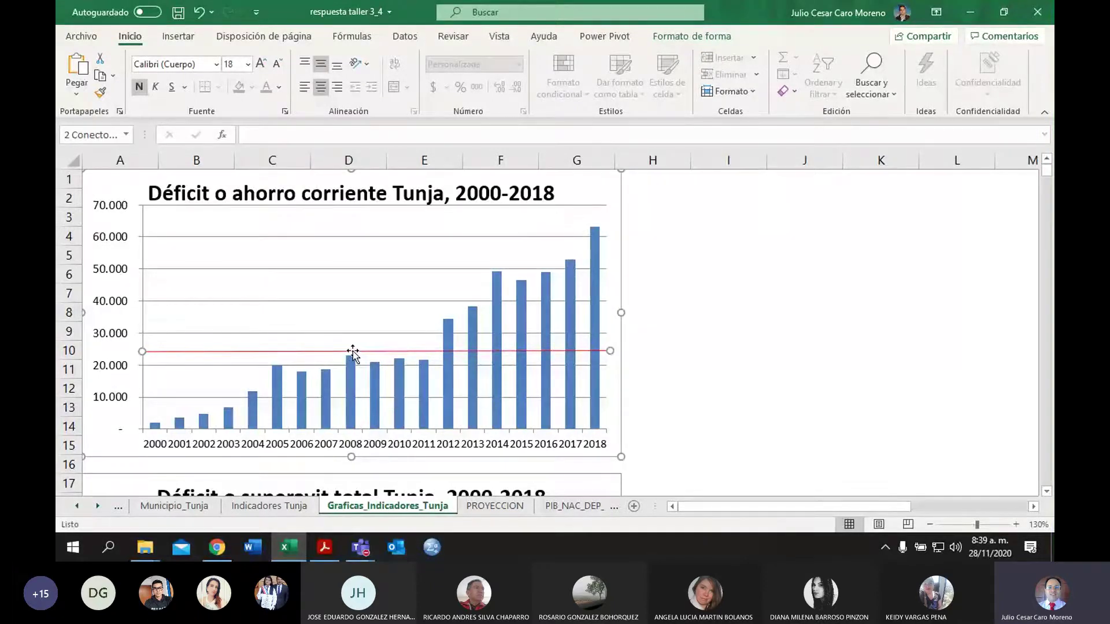
{"action": "left_click_drag", "start_coordinate": [355, 351], "coordinate": [354, 346]}
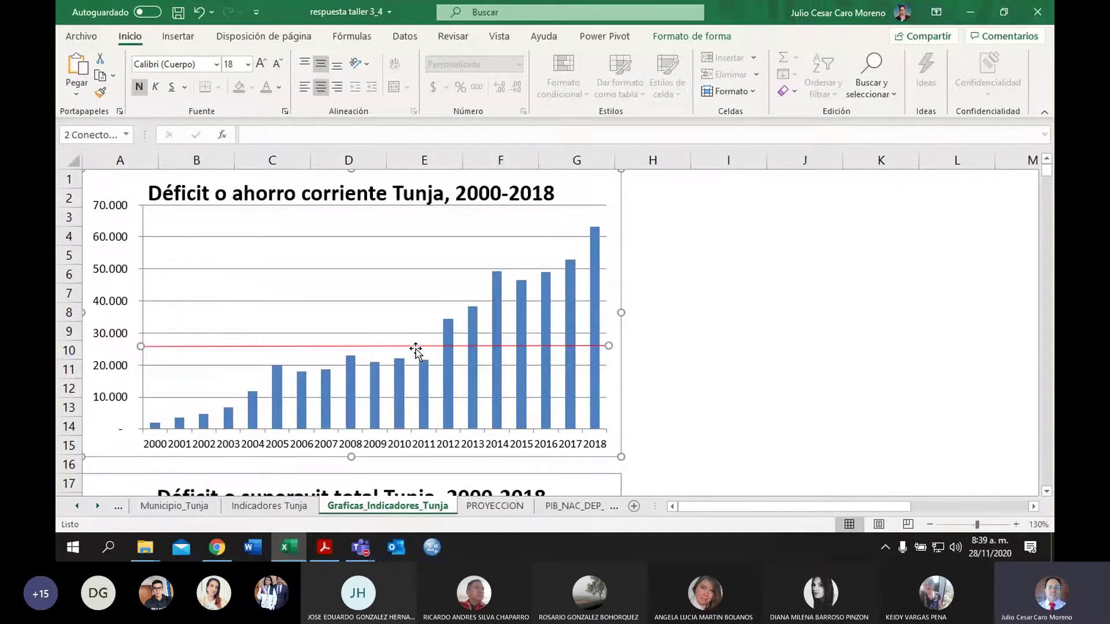
{"action": "left_click", "coordinate": [711, 343]}
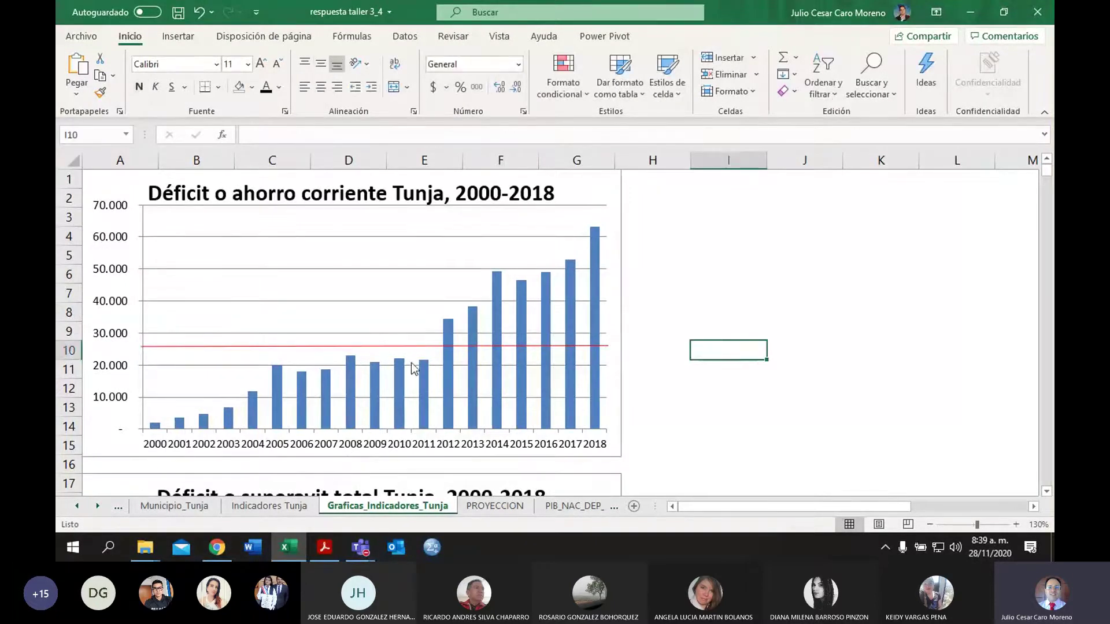
Step: Compare the chart's bars around 2009 to 2012 with the red average line
{"action": "mouse_move", "coordinate": [452, 420]}
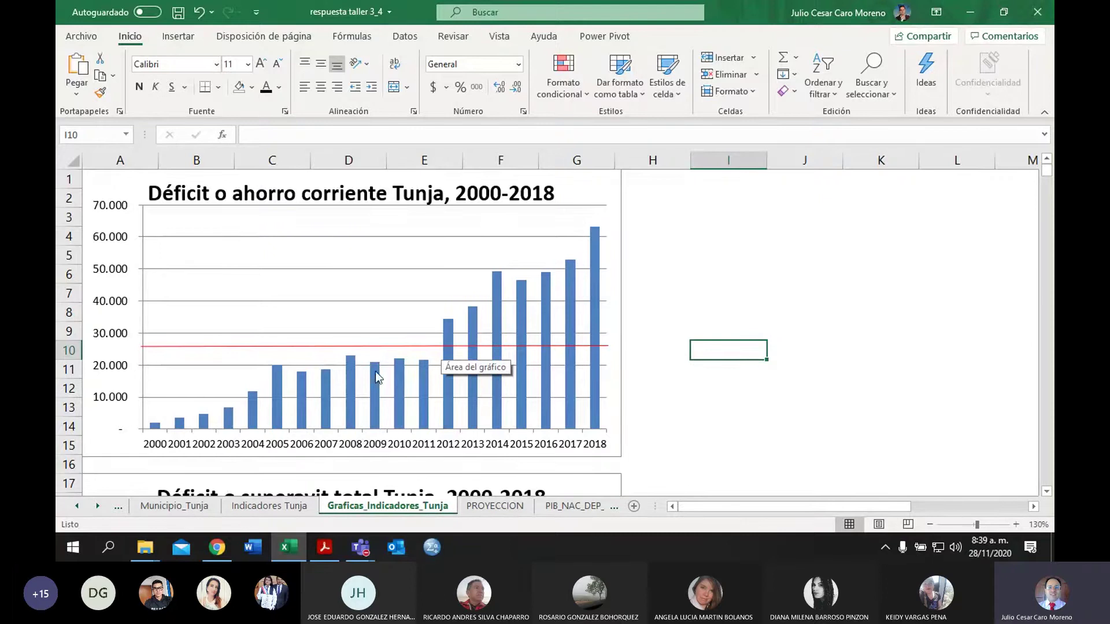
{"action": "mouse_move", "coordinate": [422, 370]}
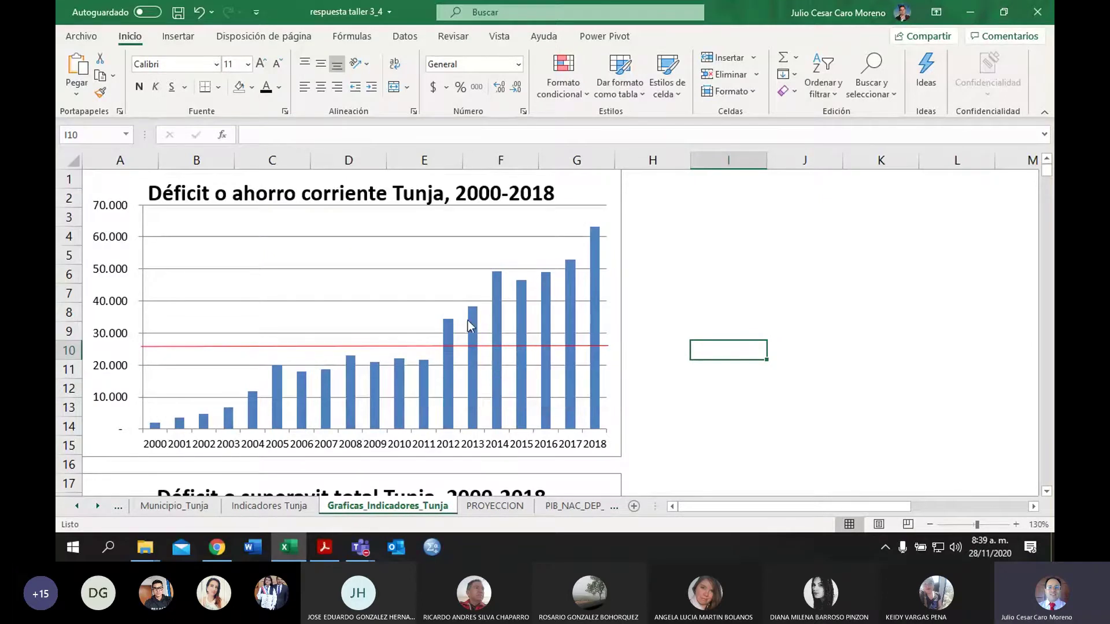
{"action": "mouse_move", "coordinate": [449, 334]}
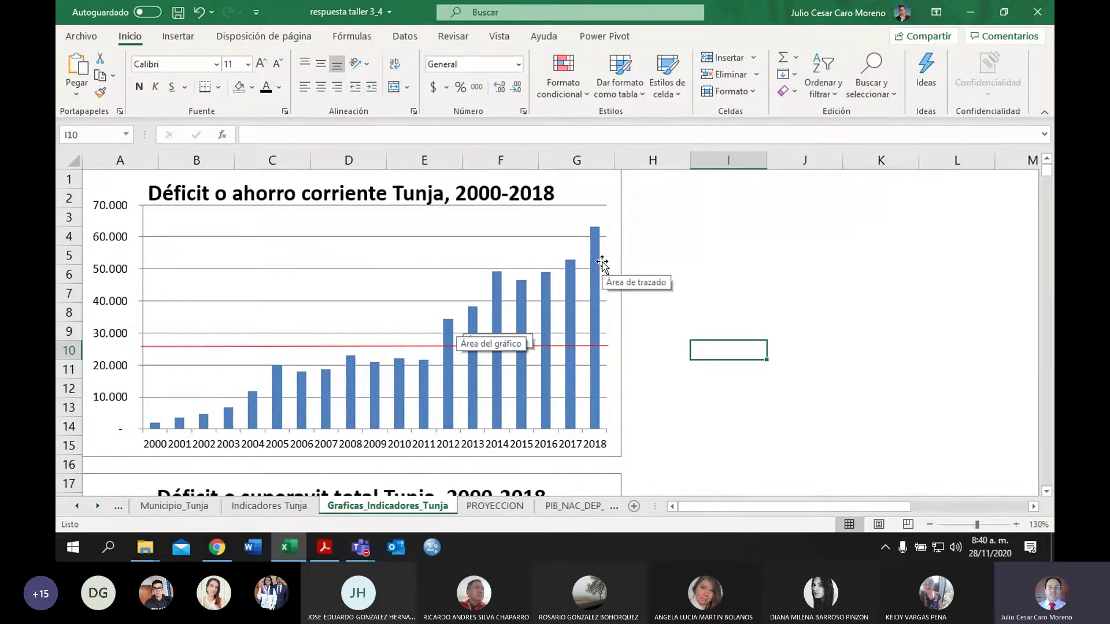
Step: Go to the top of the Indicadores Tunja sheet and compare the row 2 values for 2009, 2010 and 2011
{"action": "key", "text": "ctrl+Page_Up"}
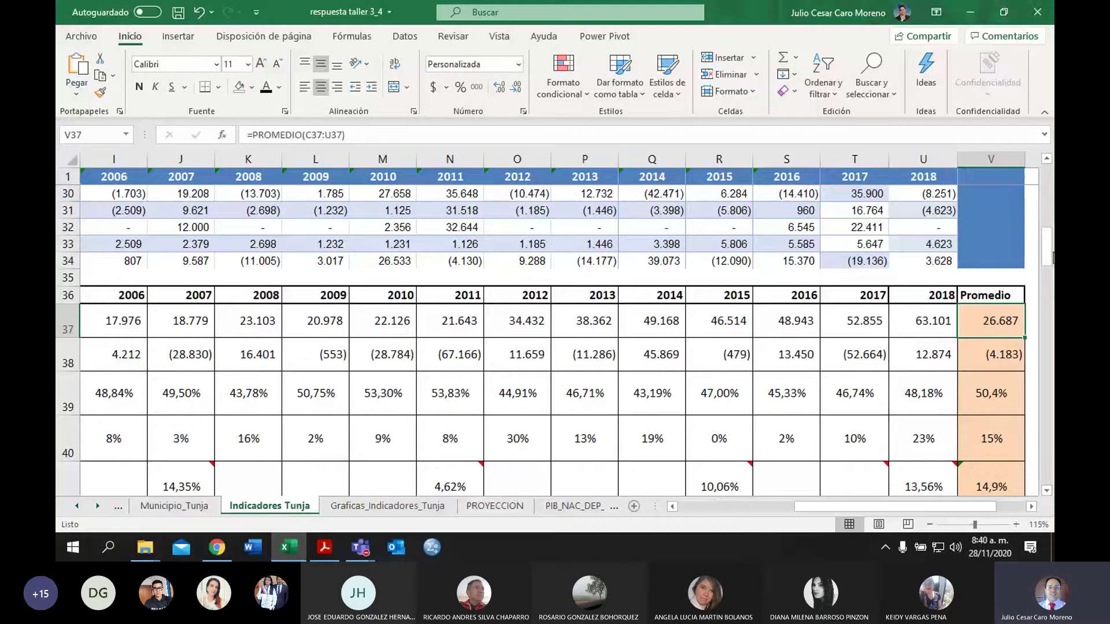
{"action": "left_click_drag", "start_coordinate": [1052, 258], "coordinate": [1045, 173]}
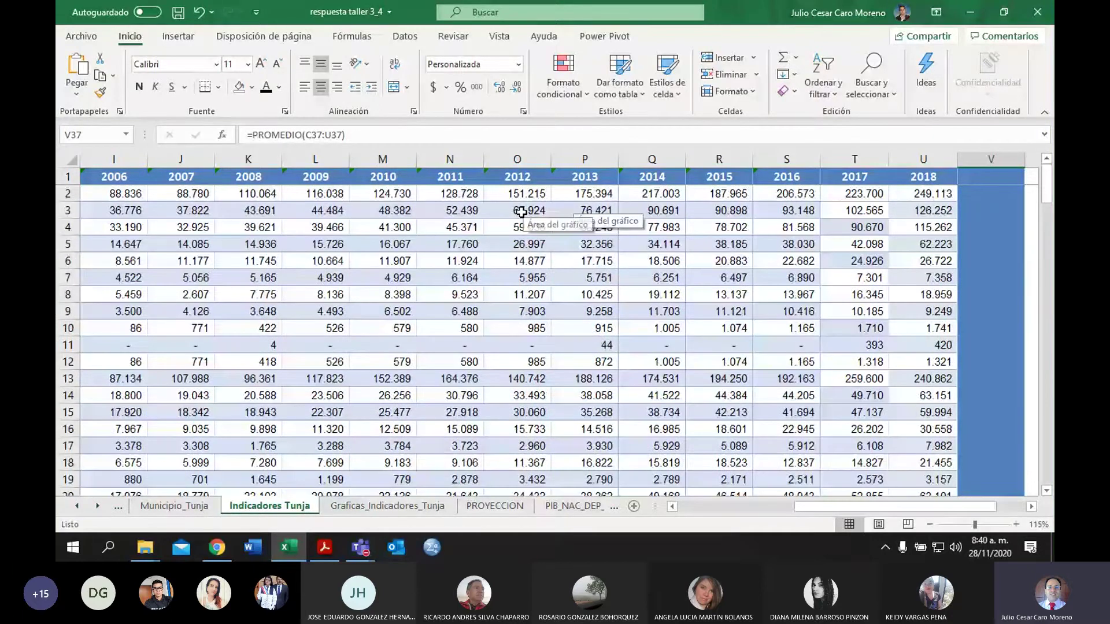
{"action": "left_click", "coordinate": [449, 193]}
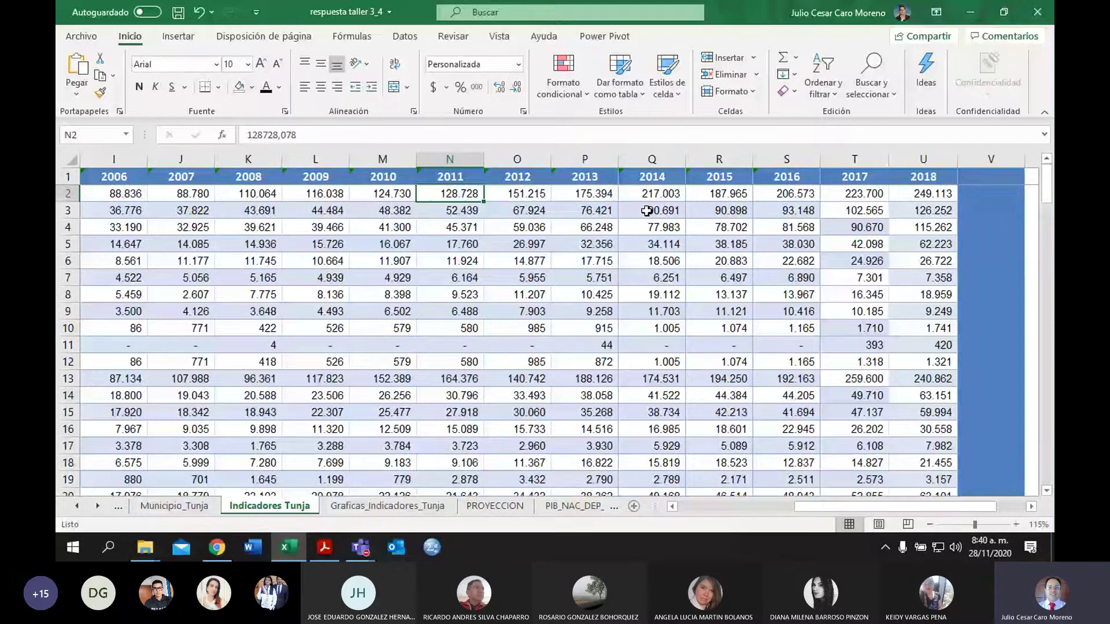
{"action": "key", "text": "Left"}
{"action": "key", "text": "Left"}
{"action": "key", "text": "Right"}
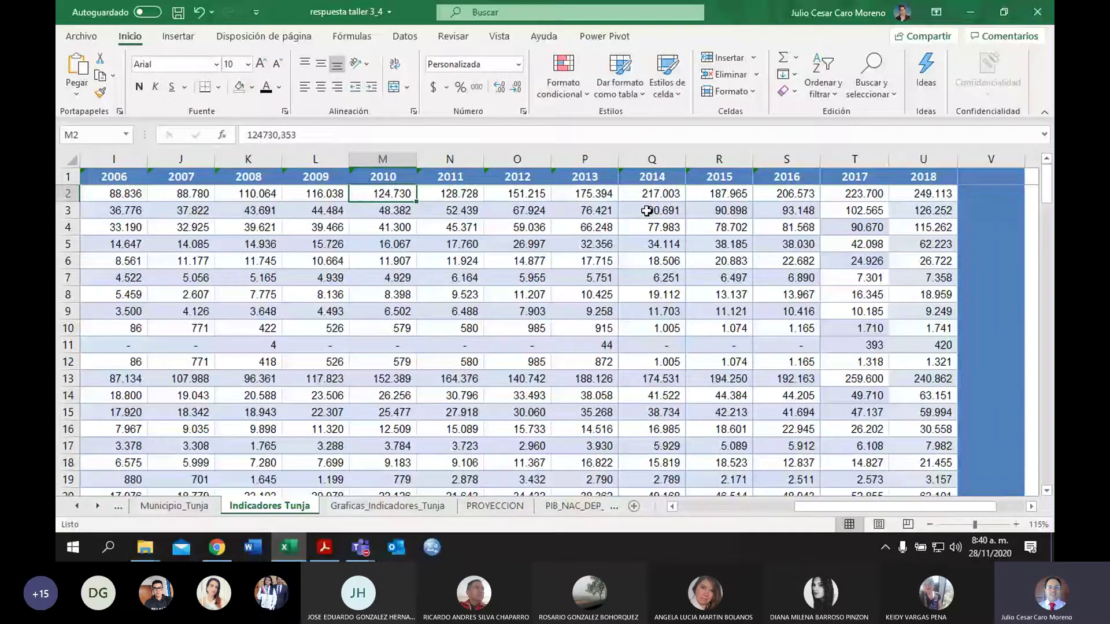
{"action": "key", "text": "Left"}
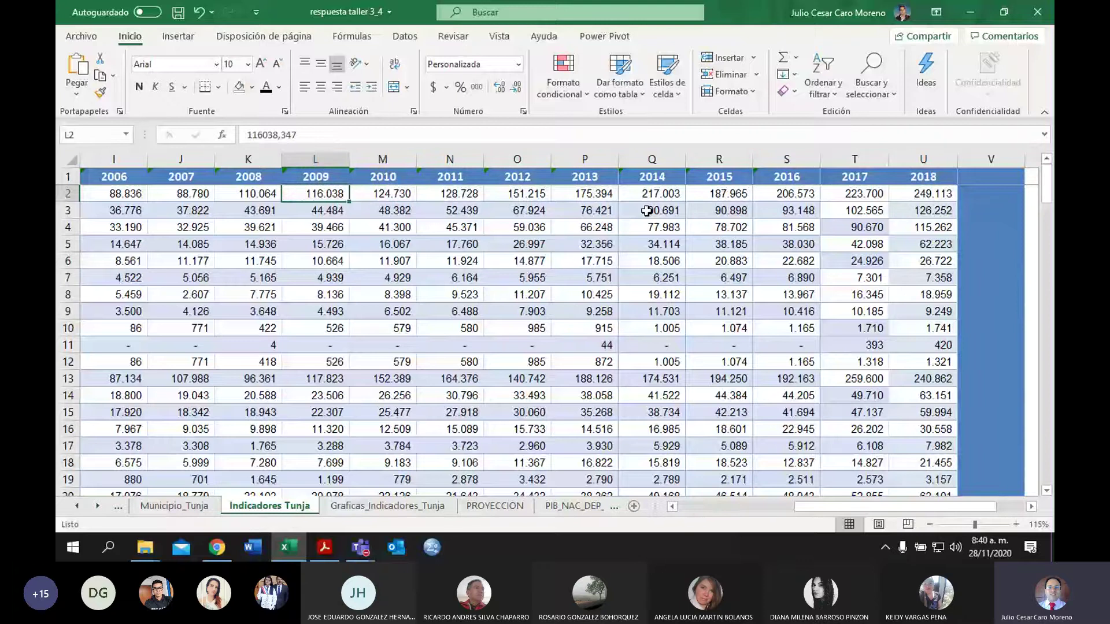
{"action": "key", "text": "Right"}
{"action": "key", "text": "Right"}
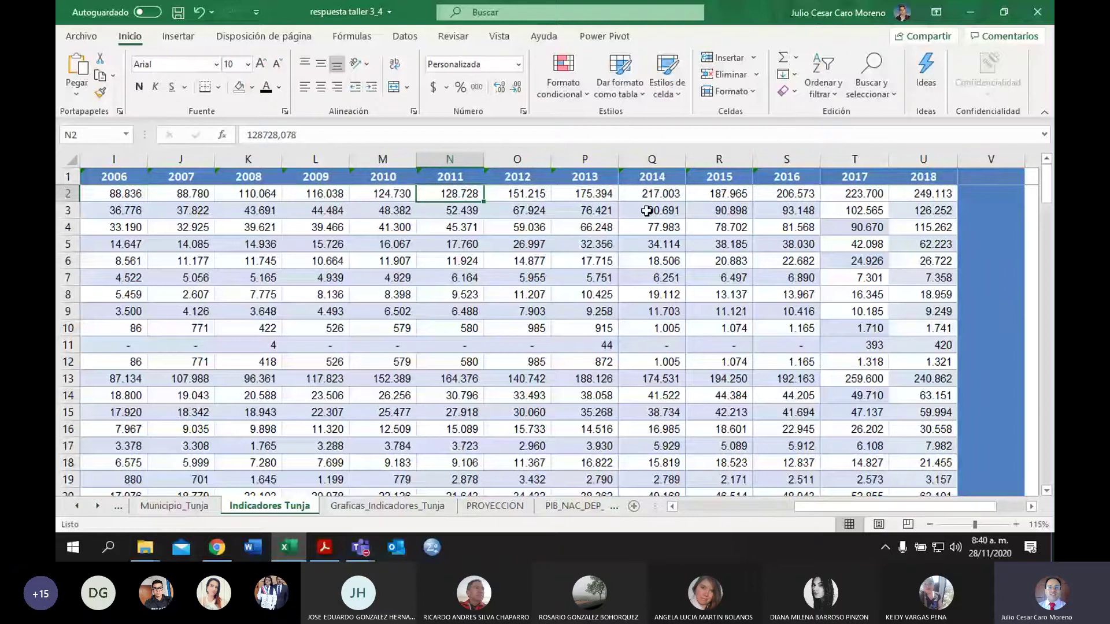
Step: Recheck the row 2 values from 2012 back to 2009 and forward again to 2012
{"action": "key", "text": "Right"}
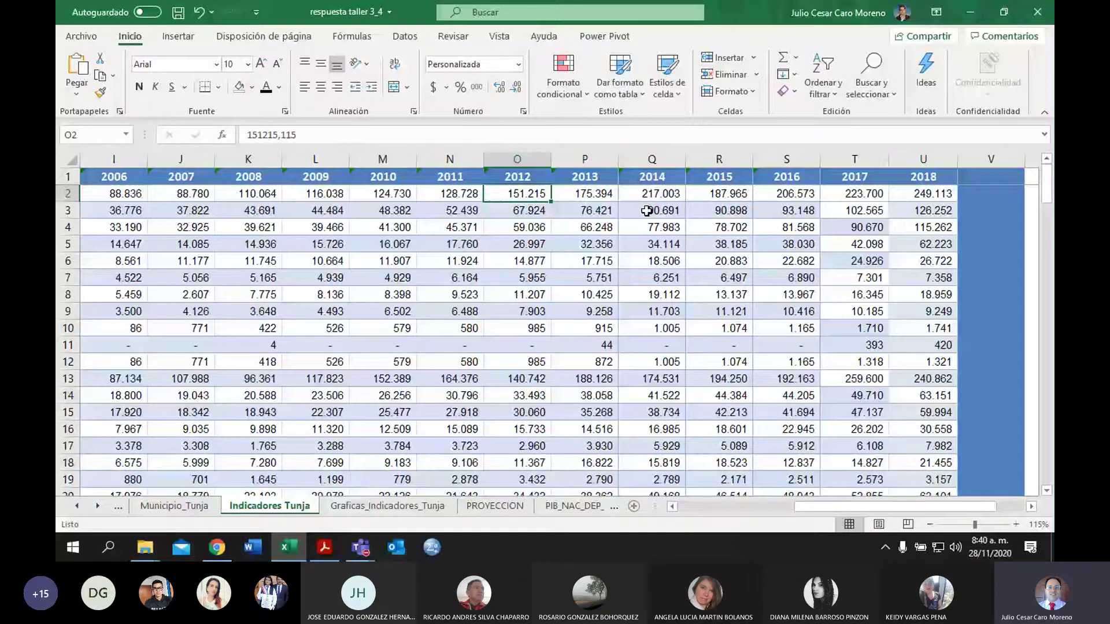
{"action": "key", "text": "Left"}
{"action": "key", "text": "Left"}
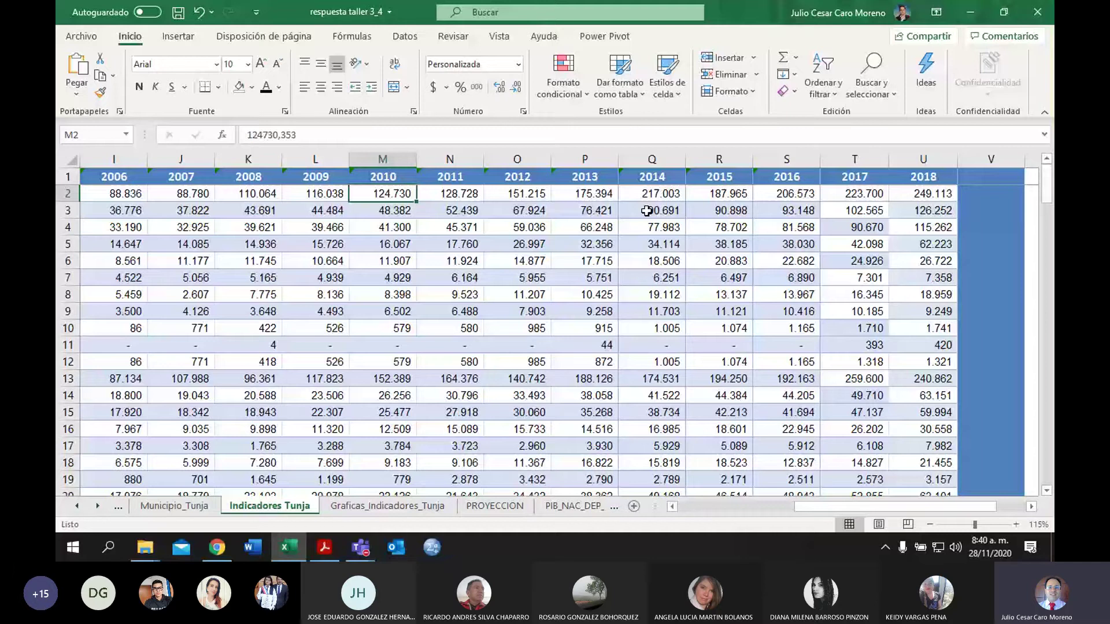
{"action": "key", "text": "Left"}
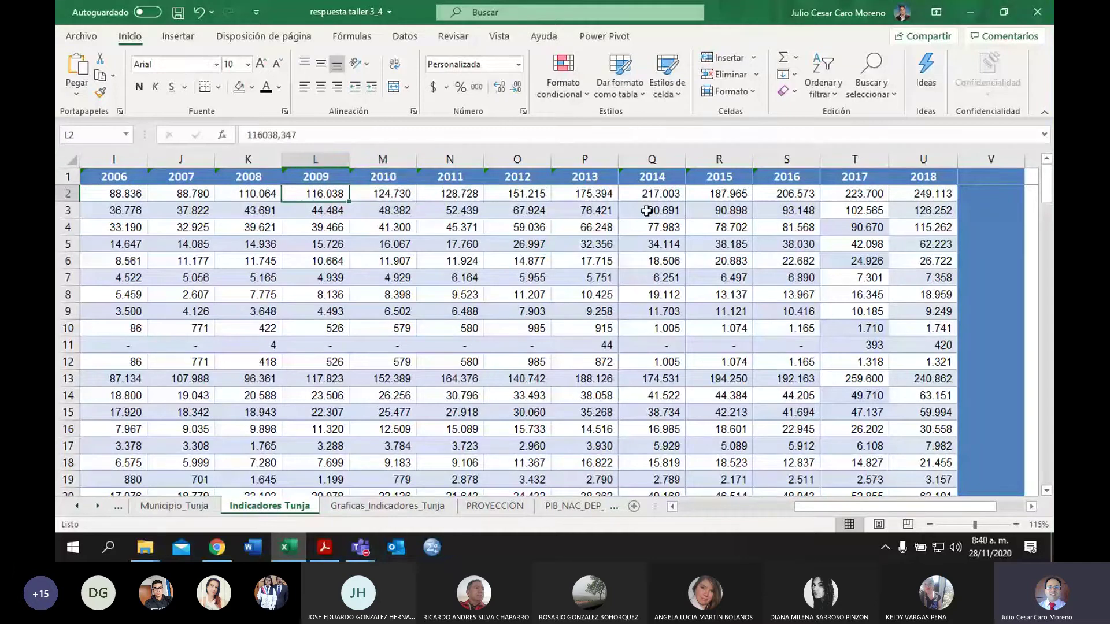
{"action": "key", "text": "Right"}
{"action": "key", "text": "Right"}
{"action": "key", "text": "Right"}
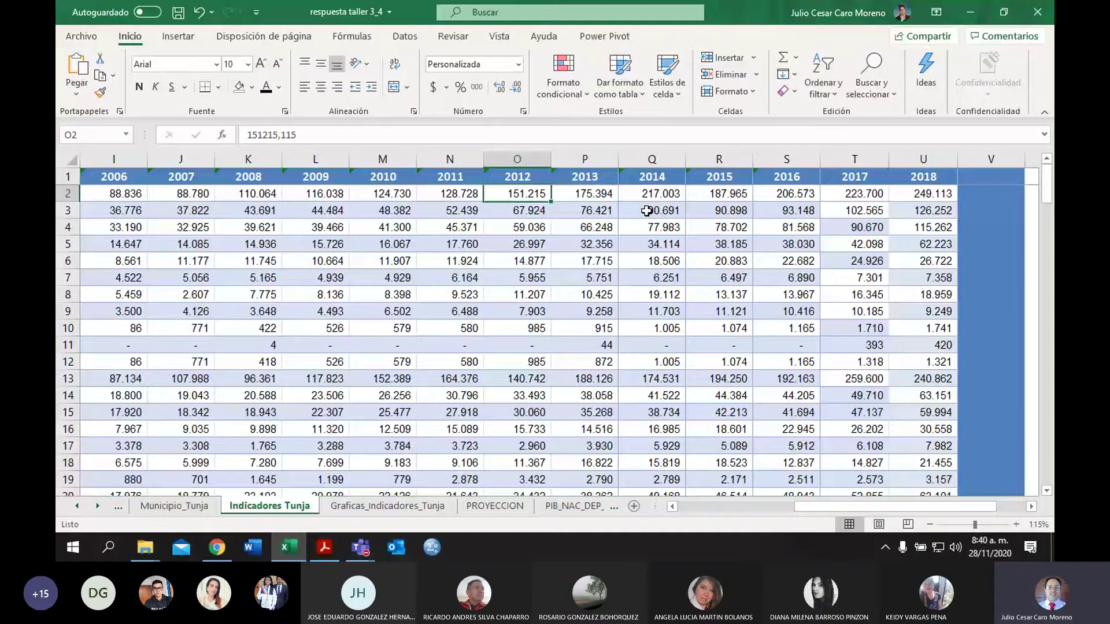
Step: Go through the remaining row 2 values from 2013 to 2018
{"action": "key", "text": "Right"}
{"action": "key", "text": "Right"}
{"action": "key", "text": "Right"}
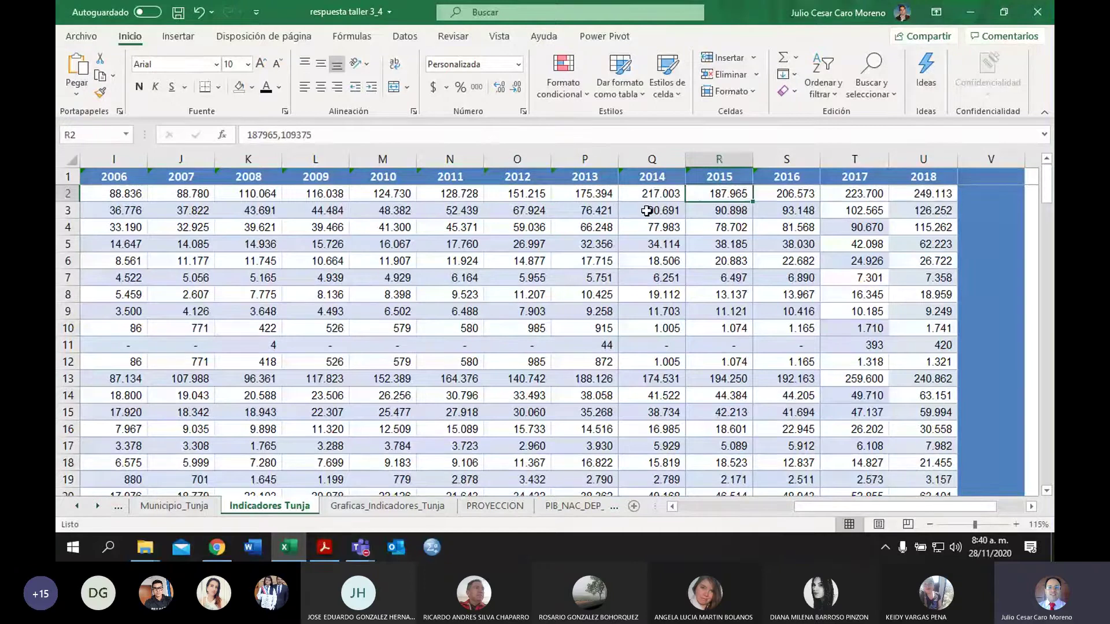
{"action": "key", "text": "Right"}
{"action": "key", "text": "Right"}
{"action": "key", "text": "Right"}
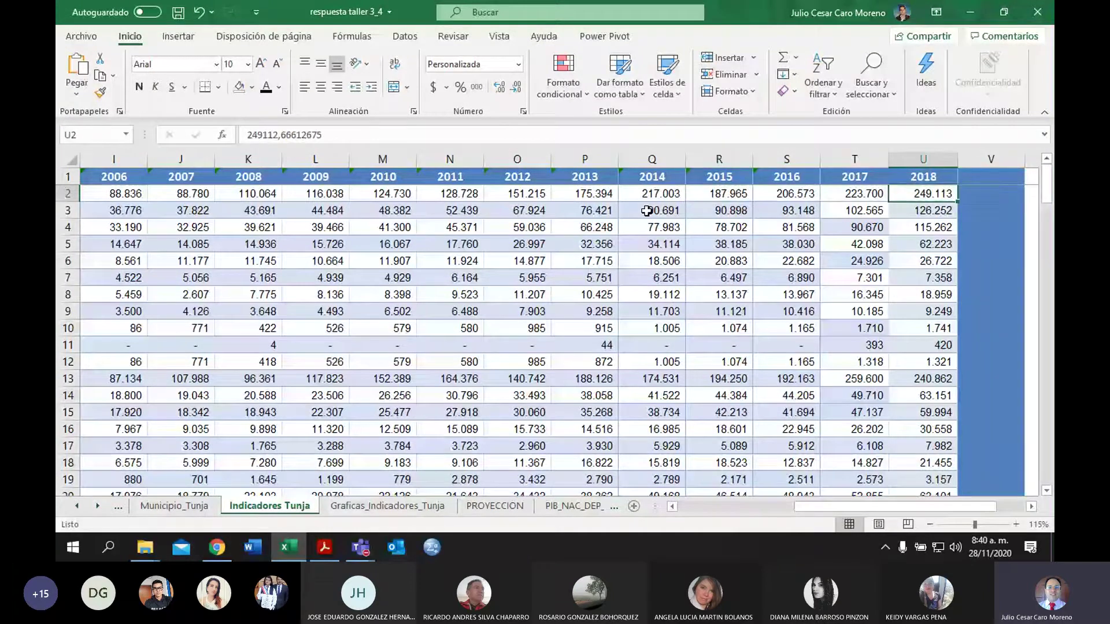
Step: Return to the Déficit o ahorro corriente chart, inspect its 2018 bar and select the data series
{"action": "key", "text": "ctrl+Page_Down"}
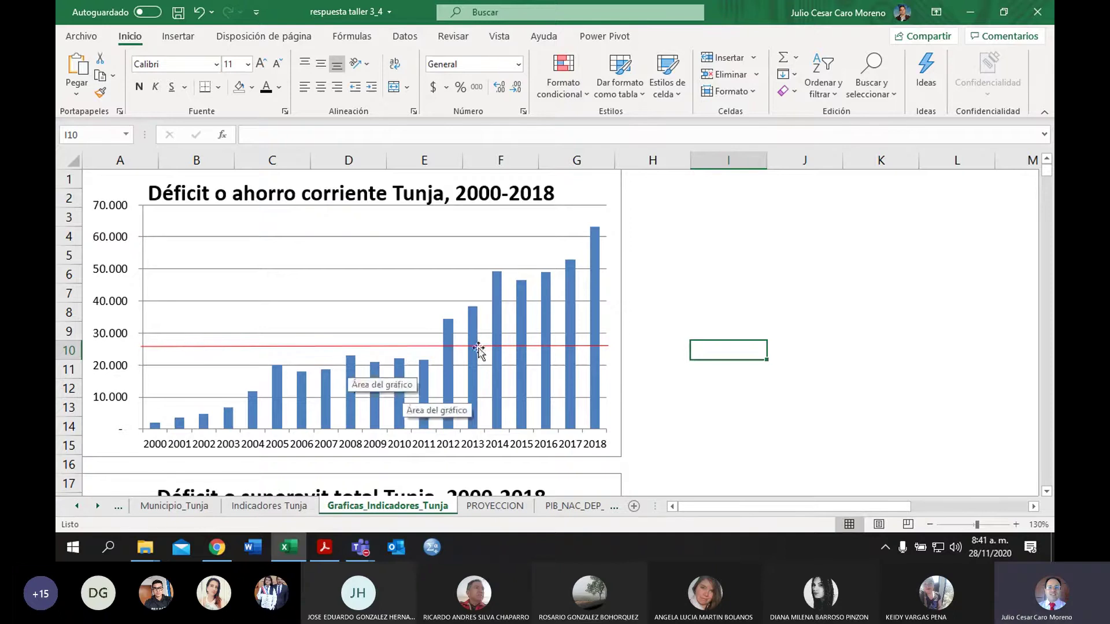
{"action": "left_click", "coordinate": [585, 184]}
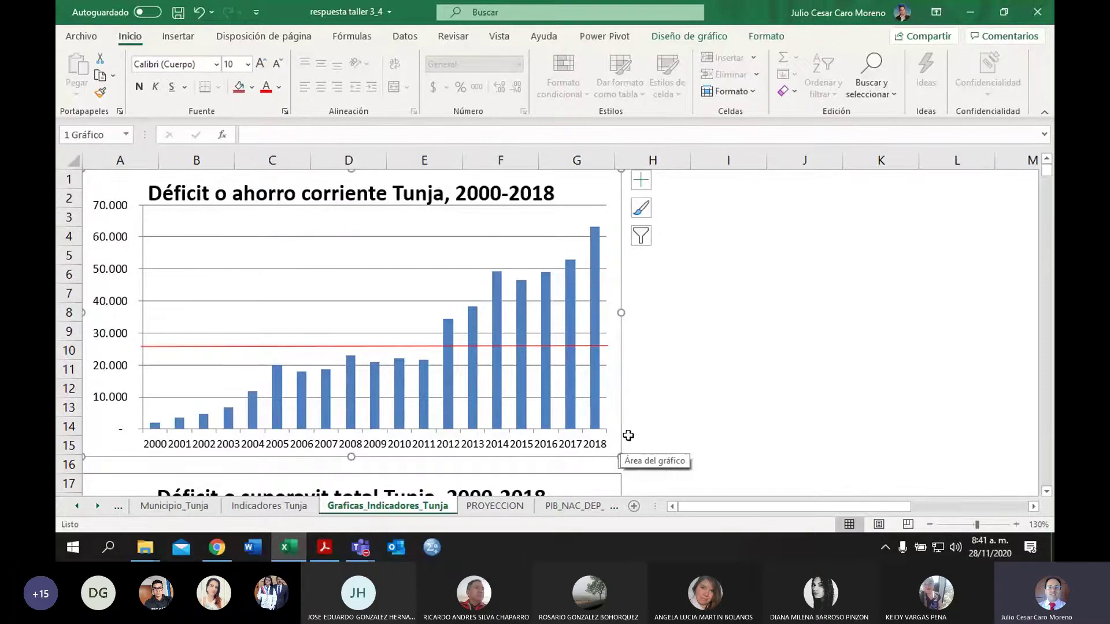
{"action": "left_click", "coordinate": [668, 411]}
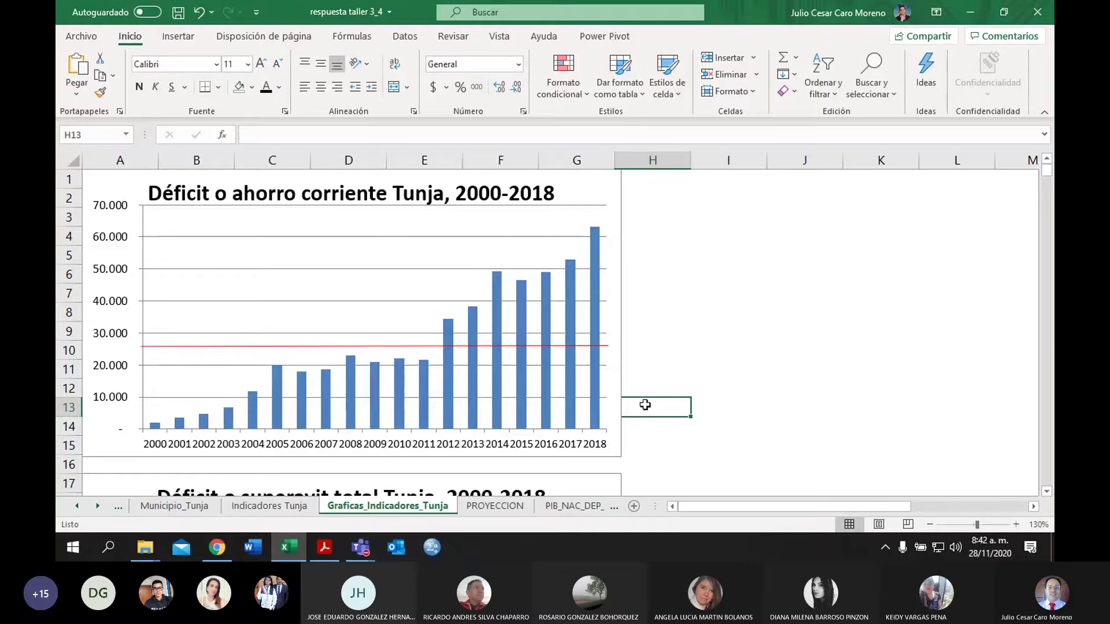
{"action": "mouse_move", "coordinate": [591, 256]}
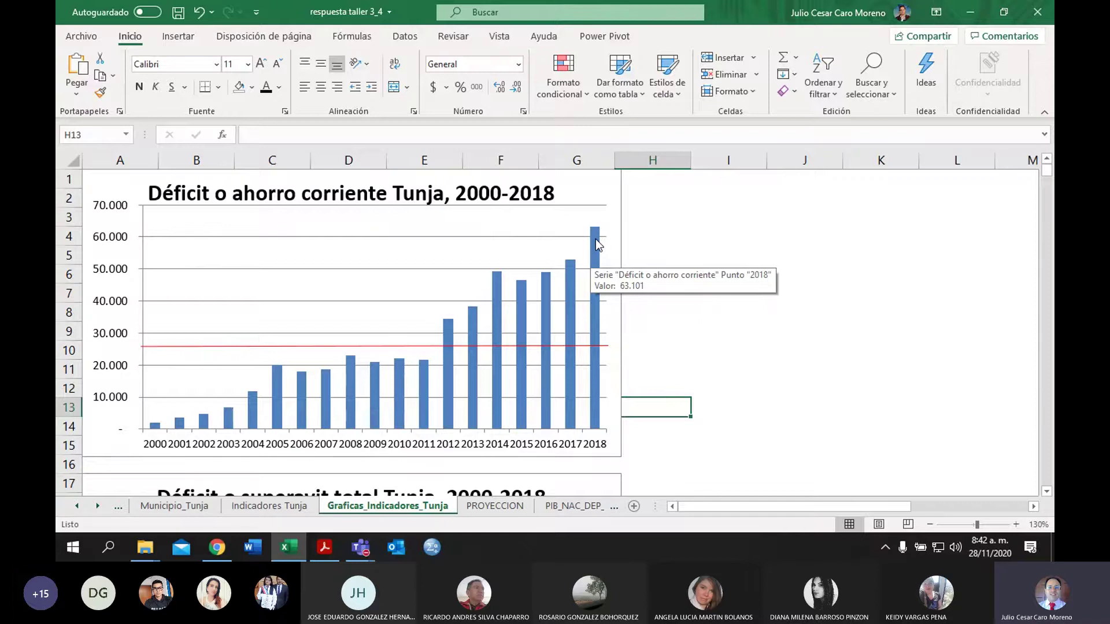
{"action": "left_click", "coordinate": [595, 238]}
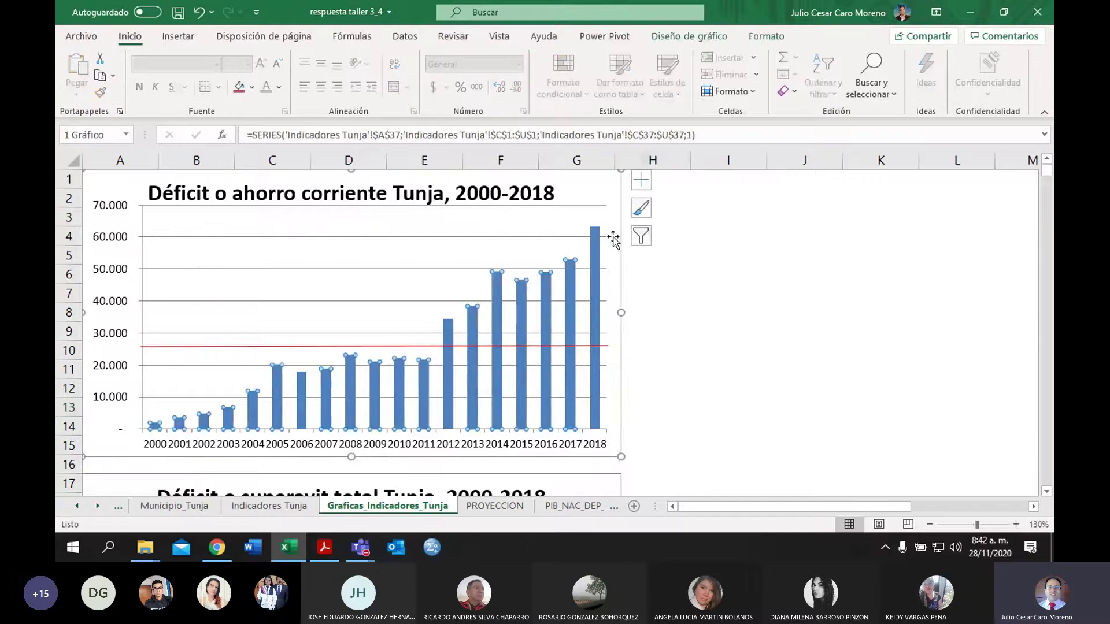
Step: Single out the 2018 bar of the Déficit o ahorro corriente chart and locate the Déficit o superávit total row in Indicadores Tunja
{"action": "left_click", "coordinate": [597, 257]}
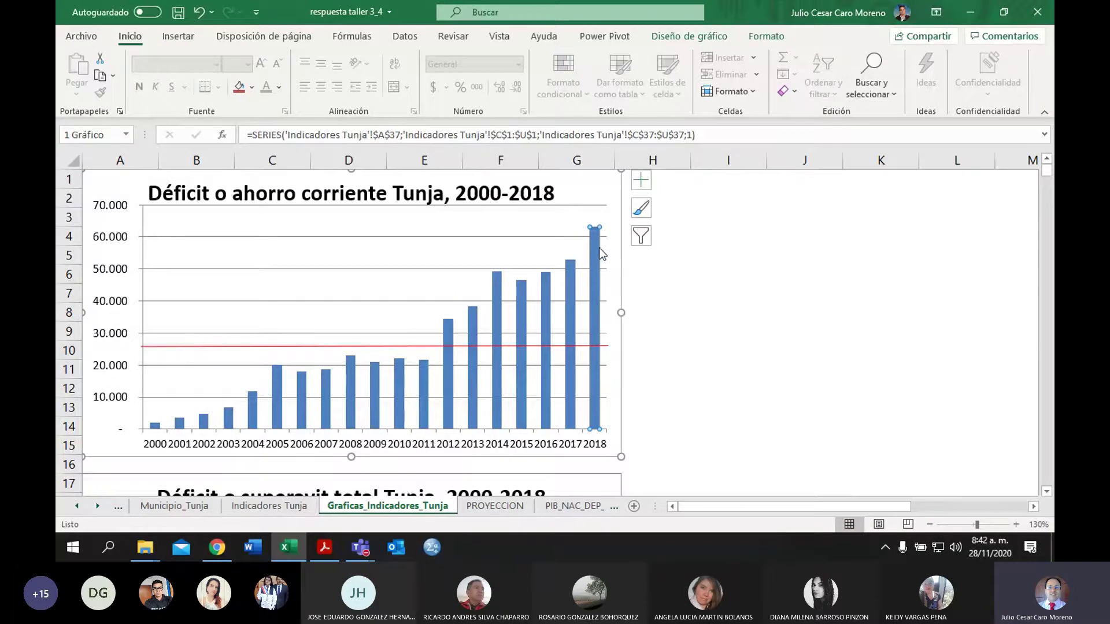
{"action": "left_click", "coordinate": [721, 255]}
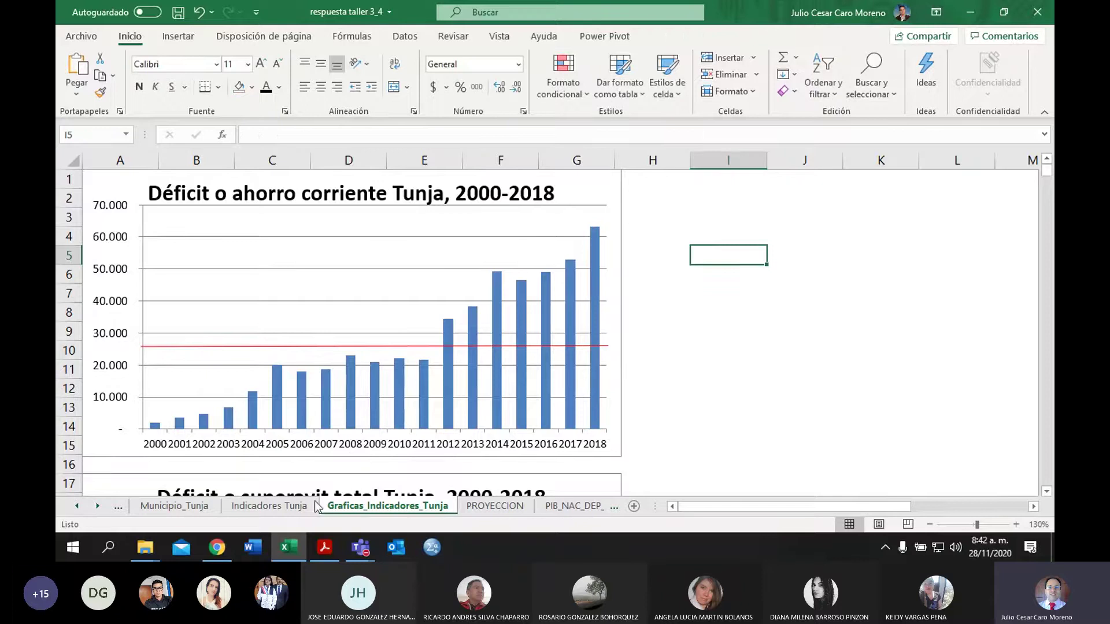
{"action": "left_click", "coordinate": [269, 506]}
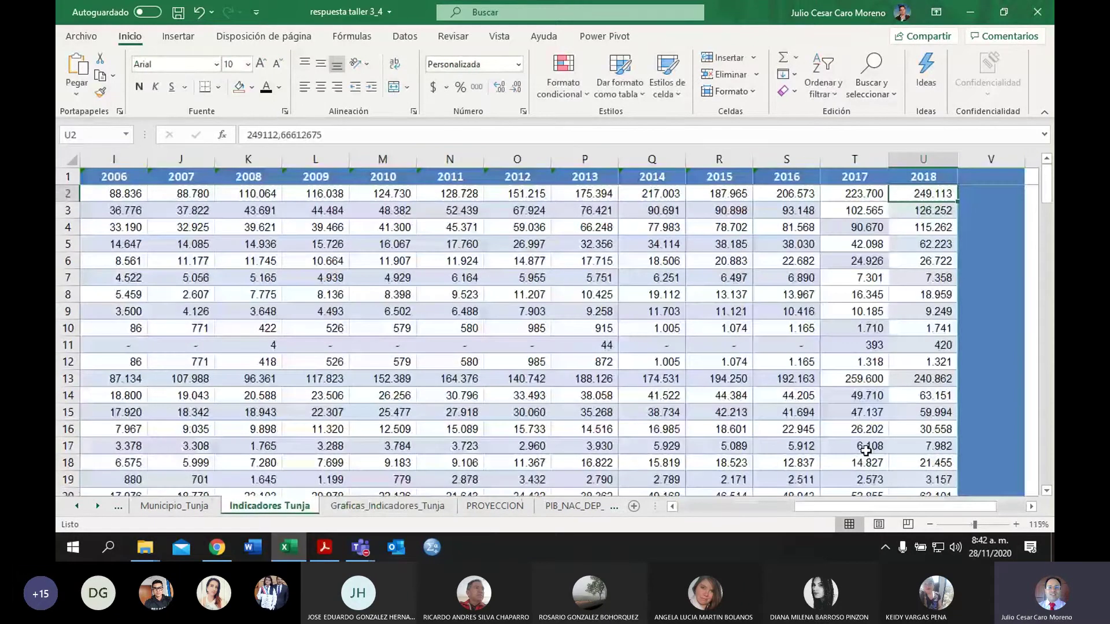
{"action": "left_click_drag", "start_coordinate": [856, 506], "coordinate": [714, 504]}
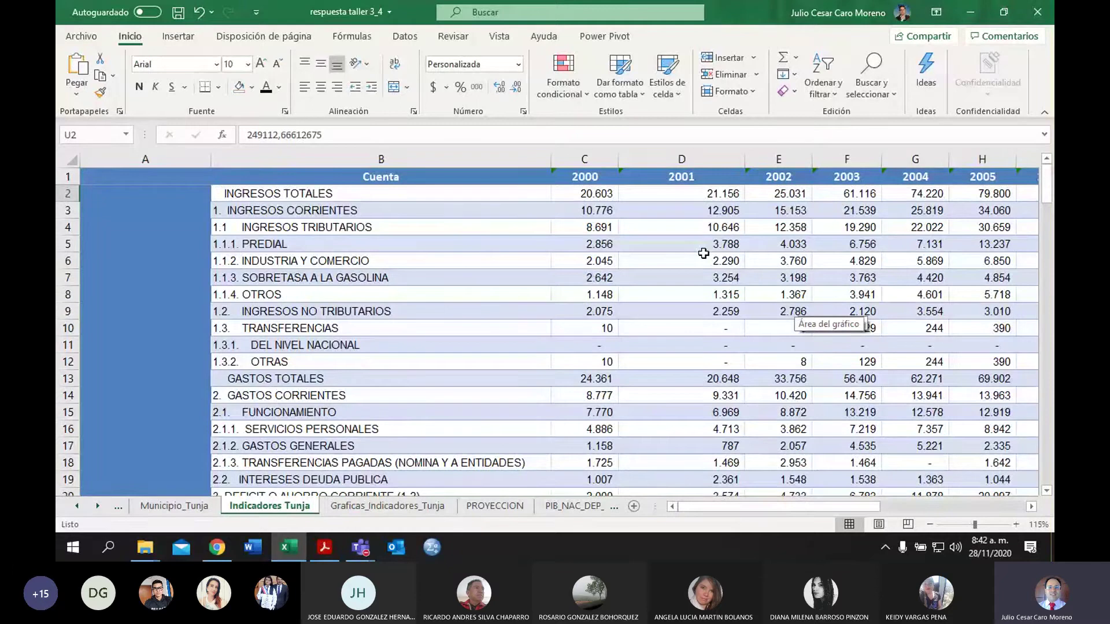
{"action": "left_click_drag", "start_coordinate": [1046, 181], "coordinate": [1037, 256]}
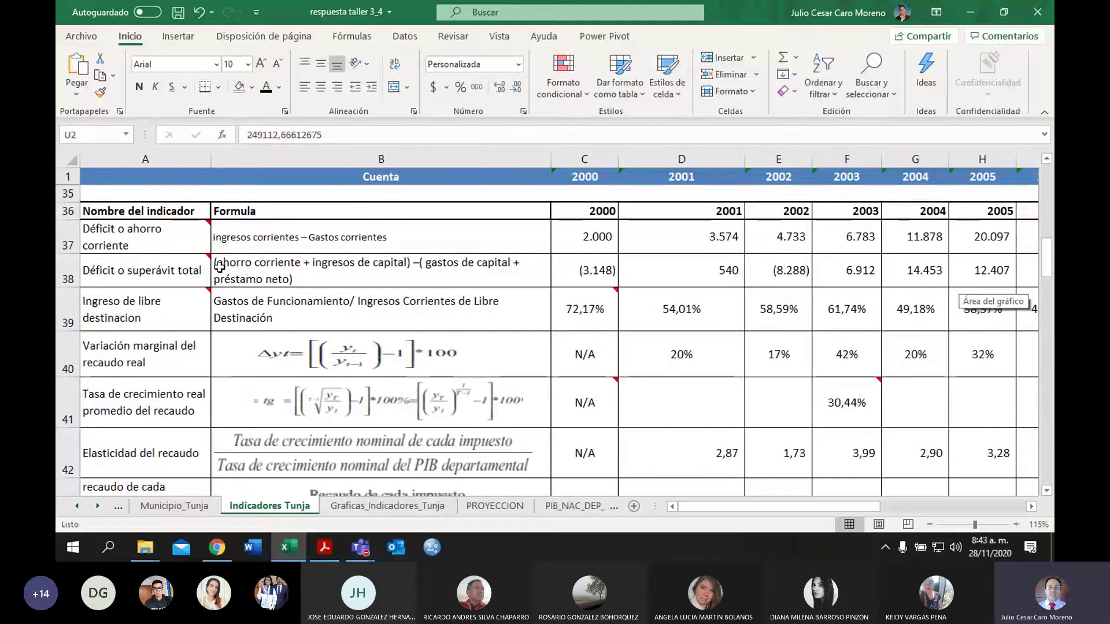
{"action": "left_click", "coordinate": [149, 269]}
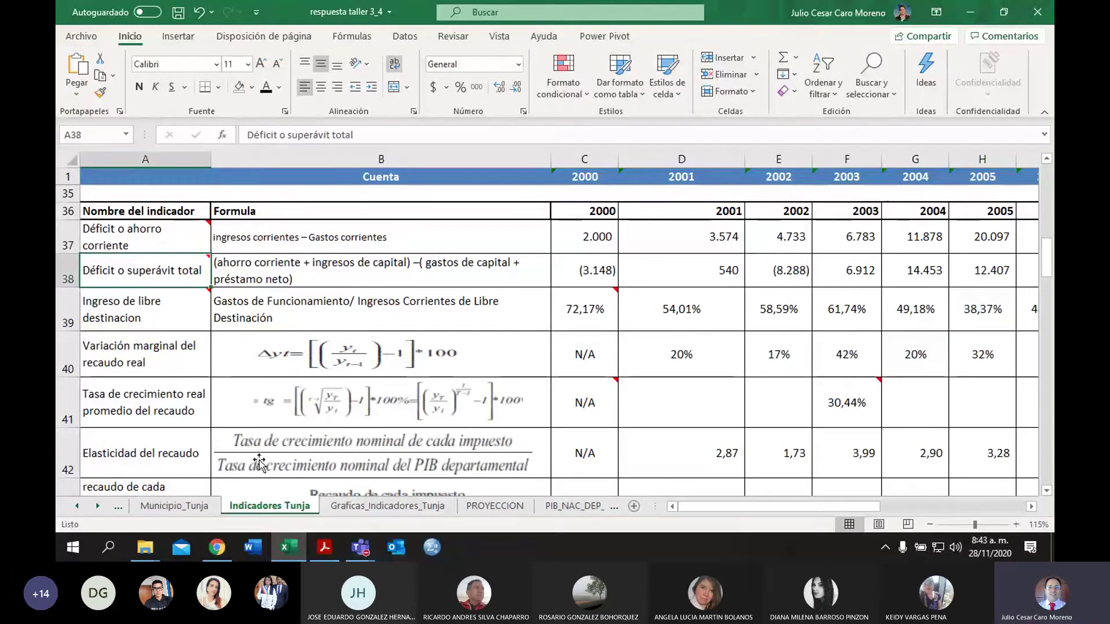
Step: Switch to indicadores_territoriales.pdf in Acrobat Reader and find section 13, Déficit o superávit total
{"action": "key", "text": "alt+Tab"}
{"action": "left_click", "coordinate": [592, 366]}
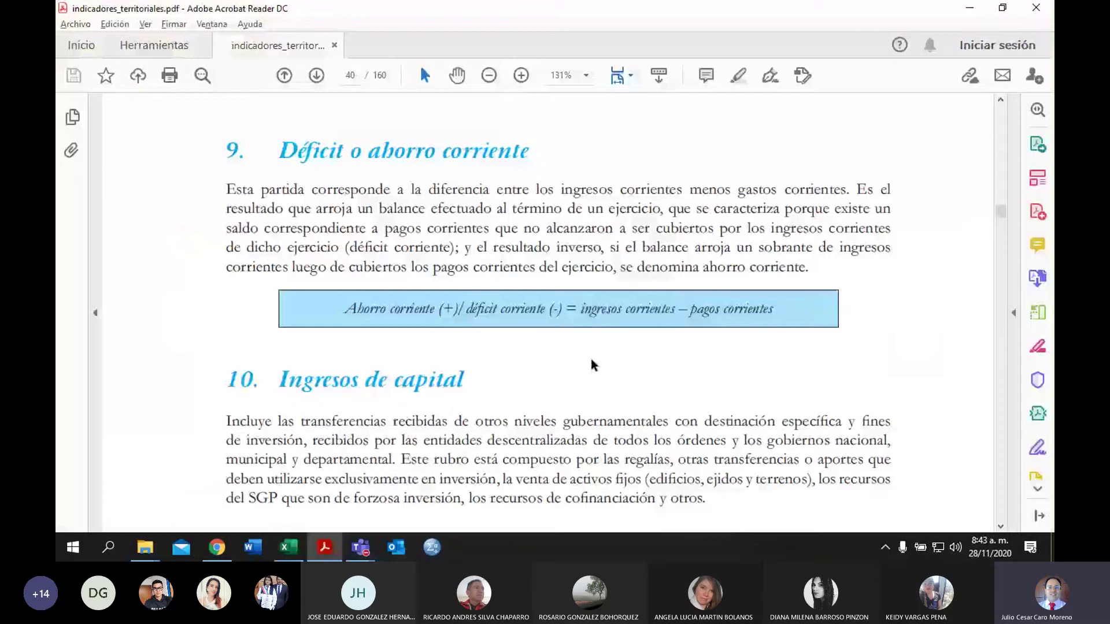
{"action": "scroll", "coordinate": [592, 366], "scroll_direction": "down", "scroll_amount": 2}
{"action": "scroll", "coordinate": [695, 327], "scroll_direction": "down", "scroll_amount": 10}
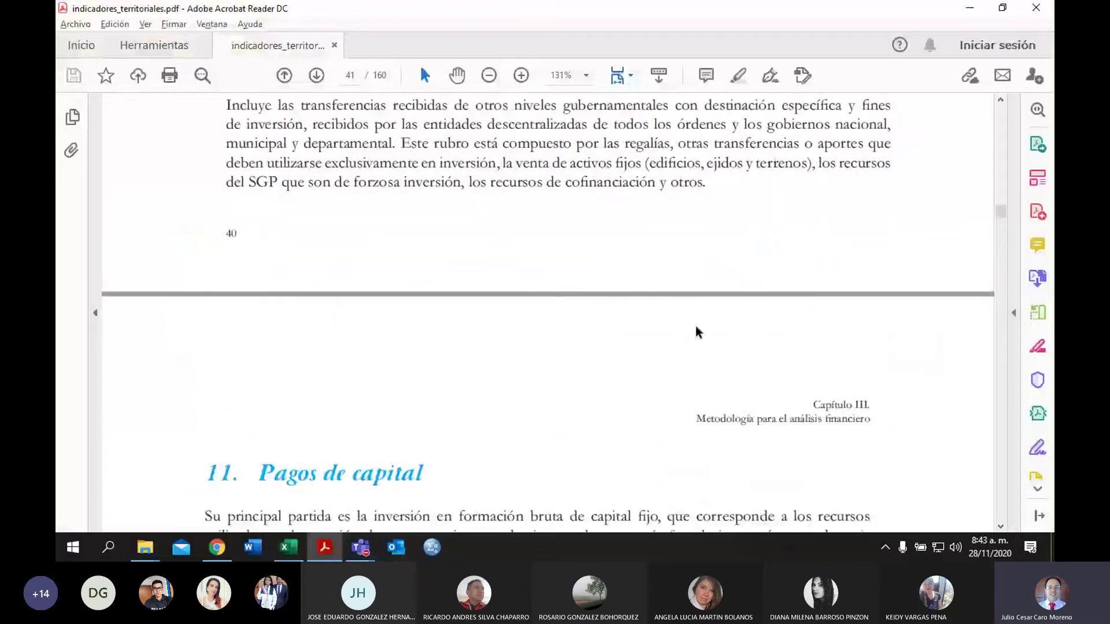
{"action": "scroll", "coordinate": [623, 333], "scroll_direction": "down", "scroll_amount": 3}
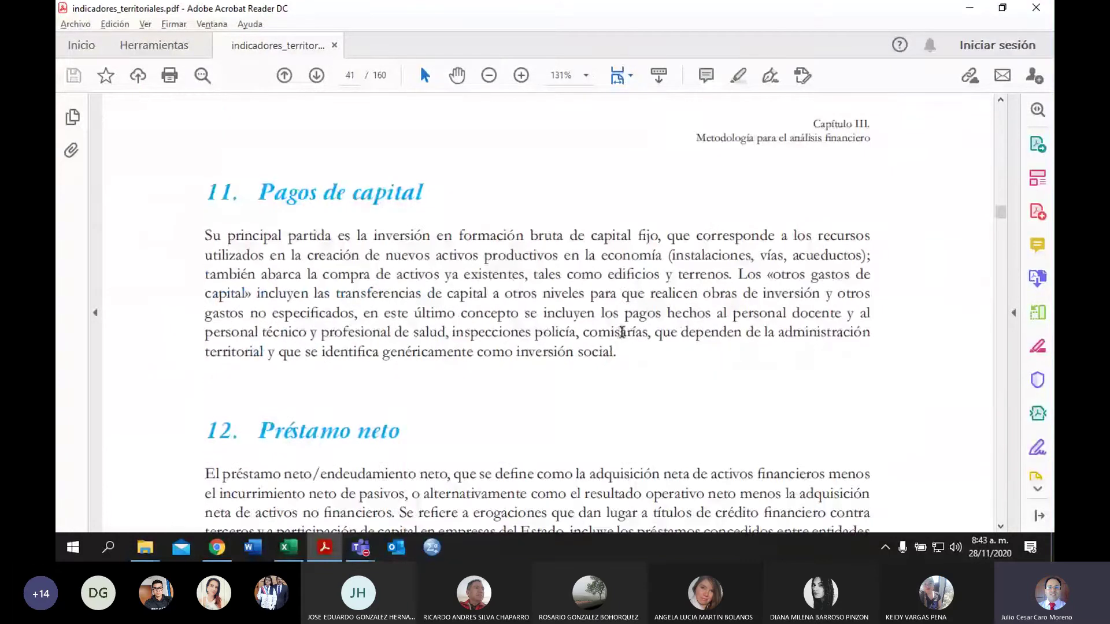
{"action": "scroll", "coordinate": [603, 312], "scroll_direction": "down", "scroll_amount": 2}
{"action": "scroll", "coordinate": [603, 313], "scroll_direction": "down", "scroll_amount": 5}
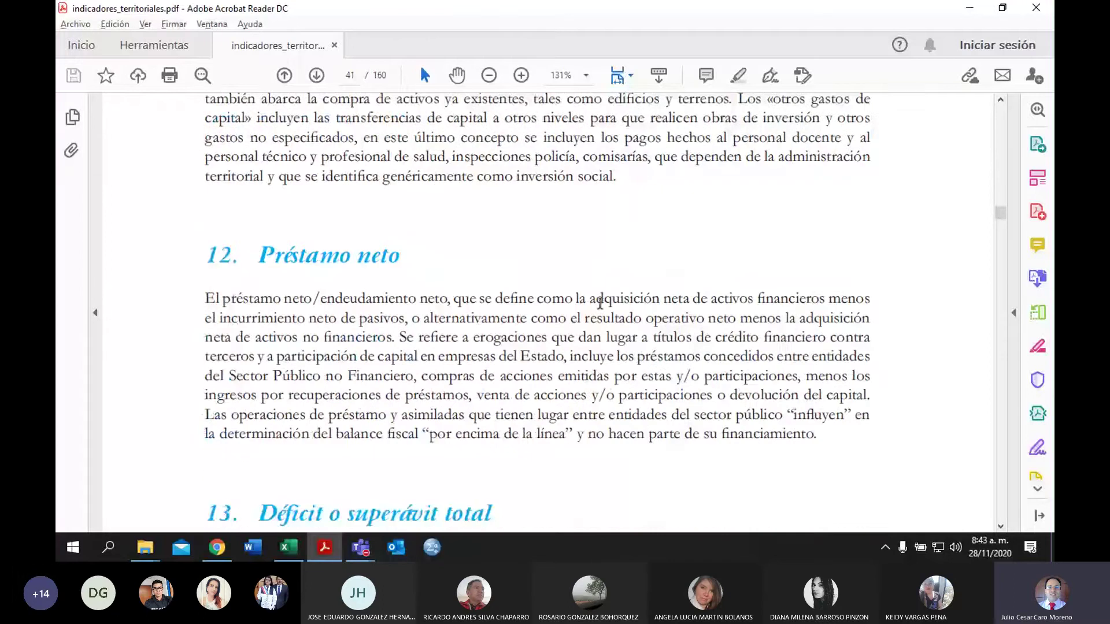
{"action": "scroll", "coordinate": [497, 335], "scroll_direction": "down", "scroll_amount": 5}
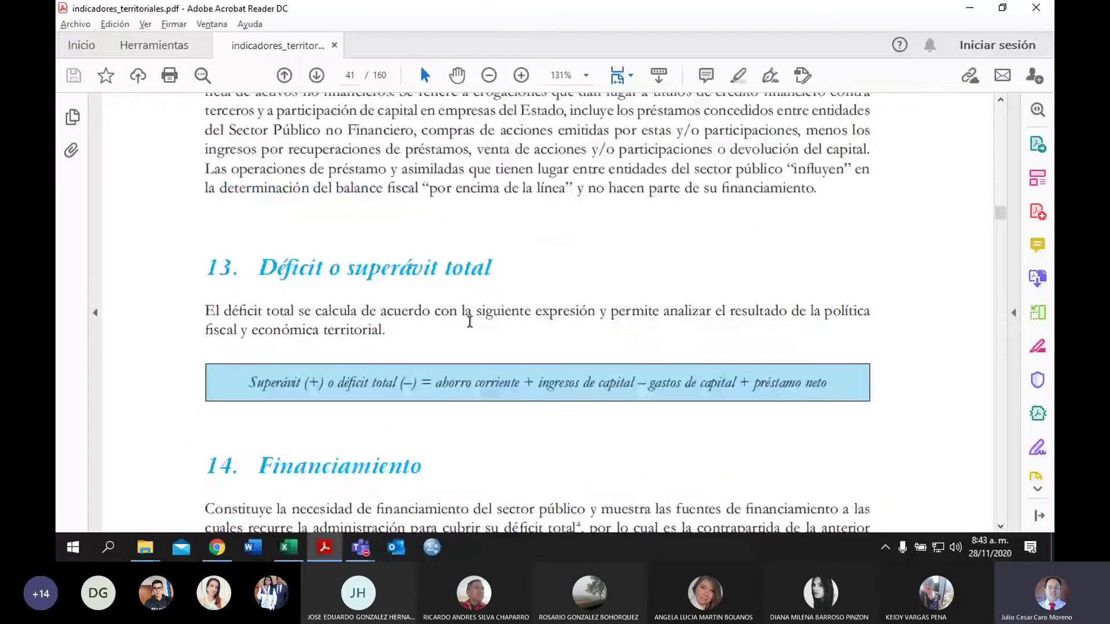
{"action": "scroll", "coordinate": [427, 301], "scroll_direction": "down", "scroll_amount": 1}
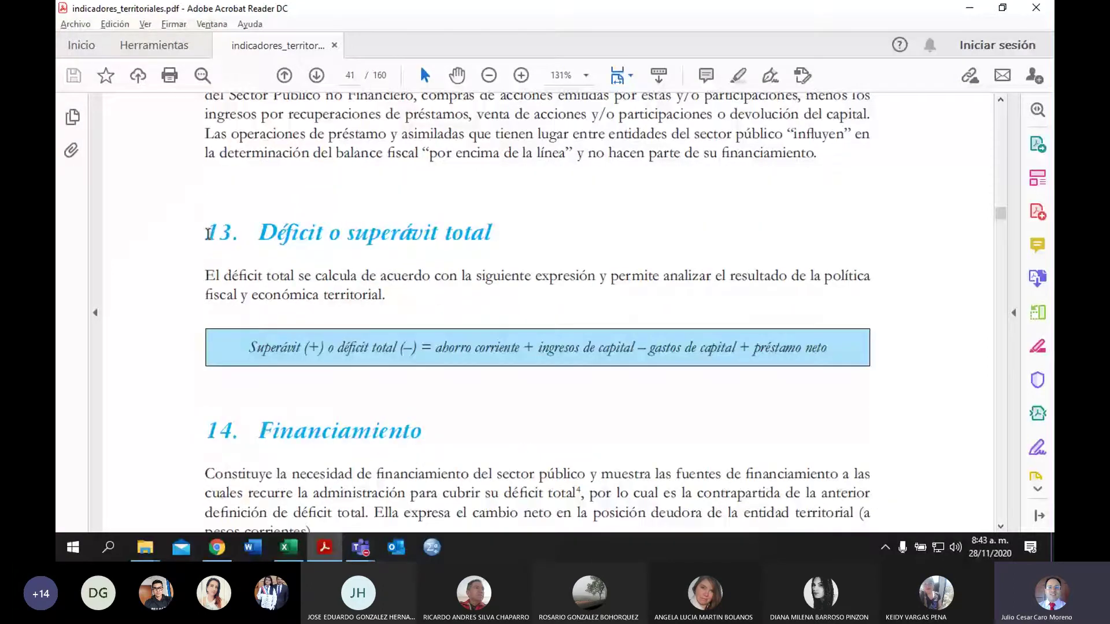
Step: Select the section 13 heading, followed by the formula parts "ahorro corriente + ingresos de capital" and "gastos de capital + préstamo neto"
{"action": "left_click_drag", "start_coordinate": [205, 231], "coordinate": [486, 234]}
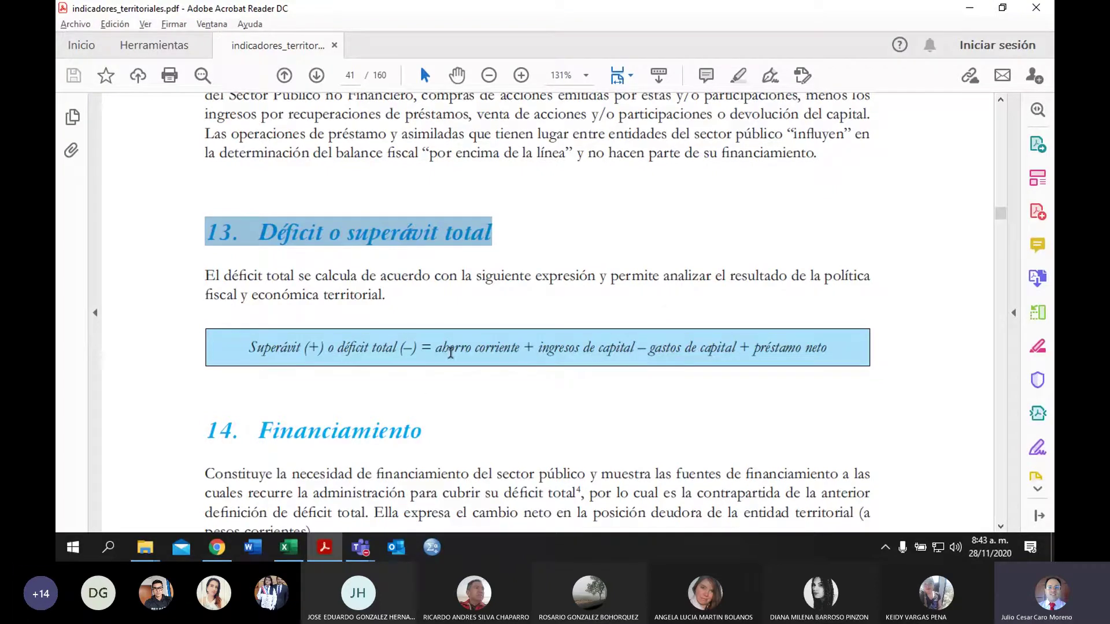
{"action": "left_click_drag", "start_coordinate": [435, 349], "coordinate": [634, 349]}
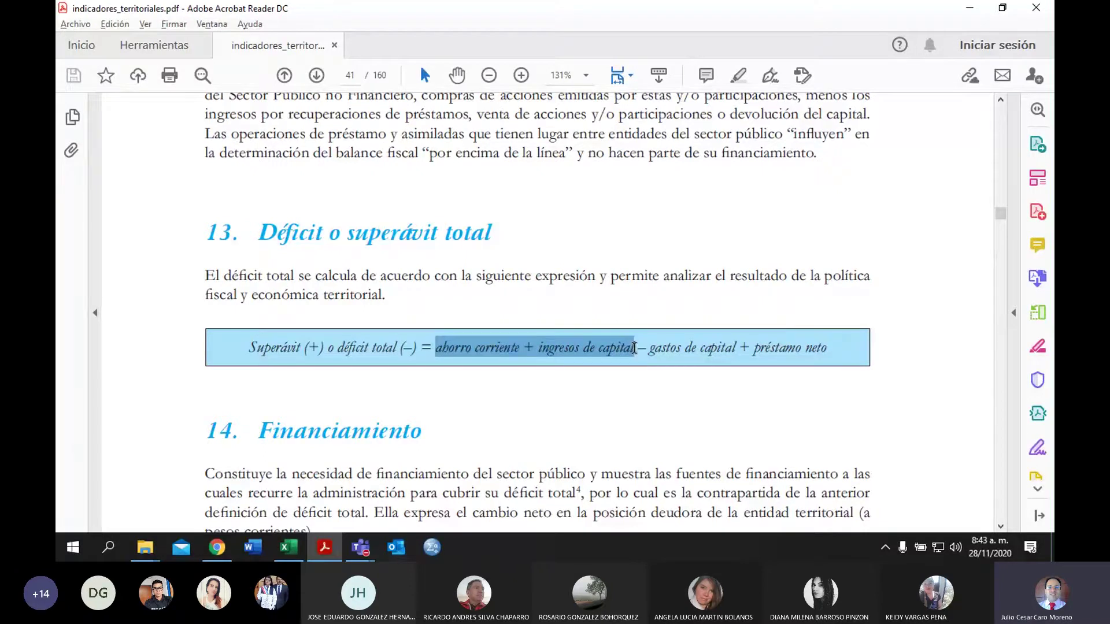
{"action": "left_click_drag", "start_coordinate": [634, 348], "coordinate": [636, 349]}
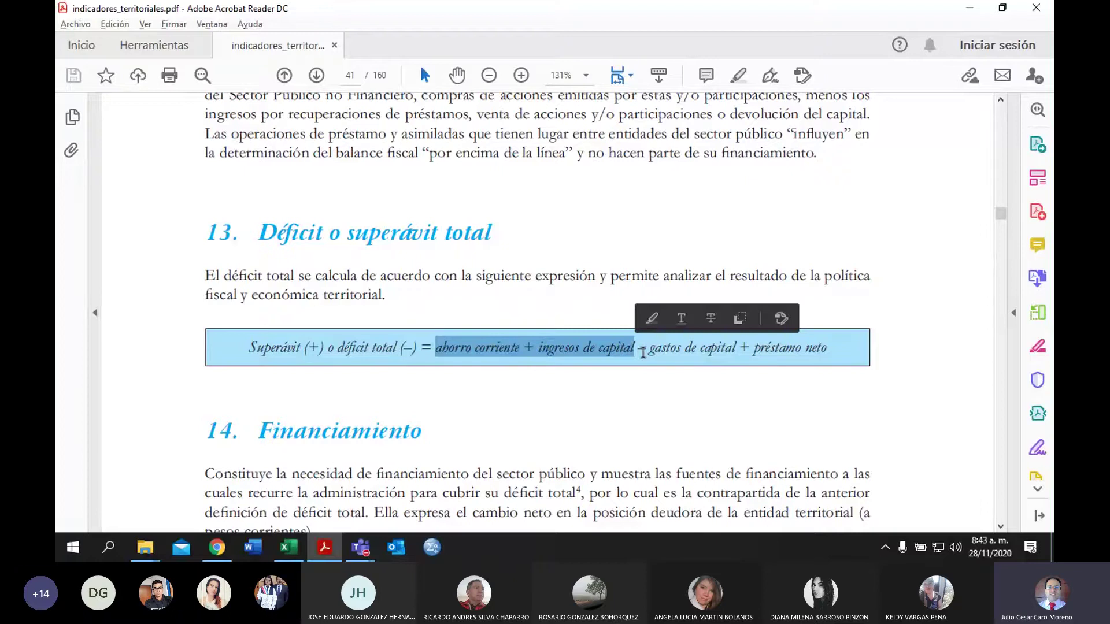
{"action": "left_click_drag", "start_coordinate": [650, 348], "coordinate": [813, 348]}
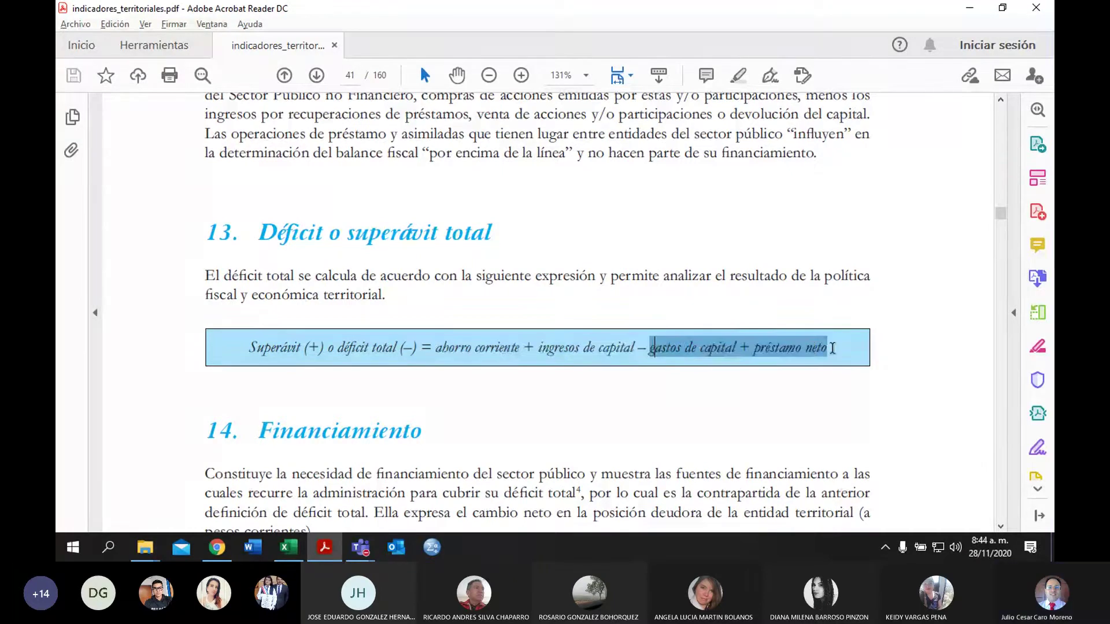
{"action": "left_click_drag", "start_coordinate": [833, 349], "coordinate": [831, 349]}
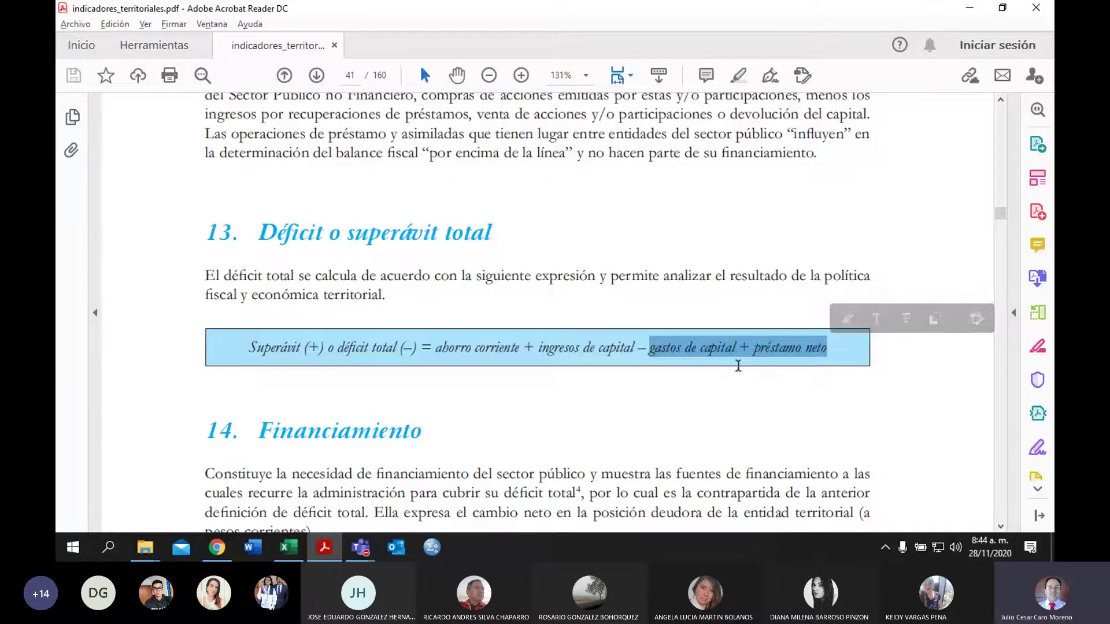
Step: Return to Excel and check the formula description in B38 and the cells referenced by the 2000 formula in C38
{"action": "key", "text": "alt+Tab"}
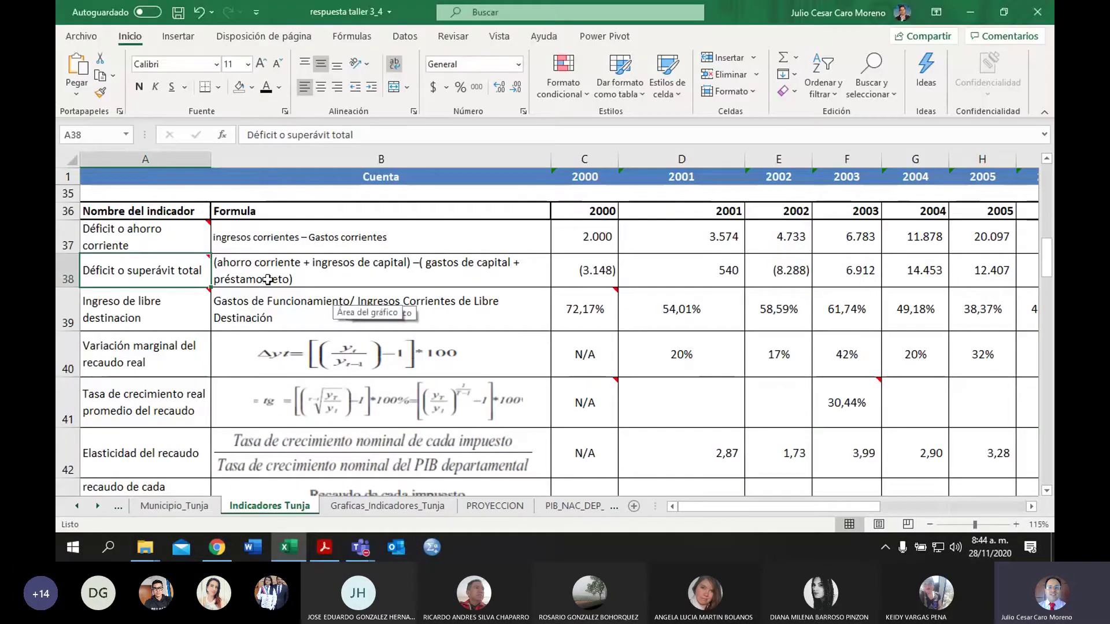
{"action": "left_click", "coordinate": [214, 280]}
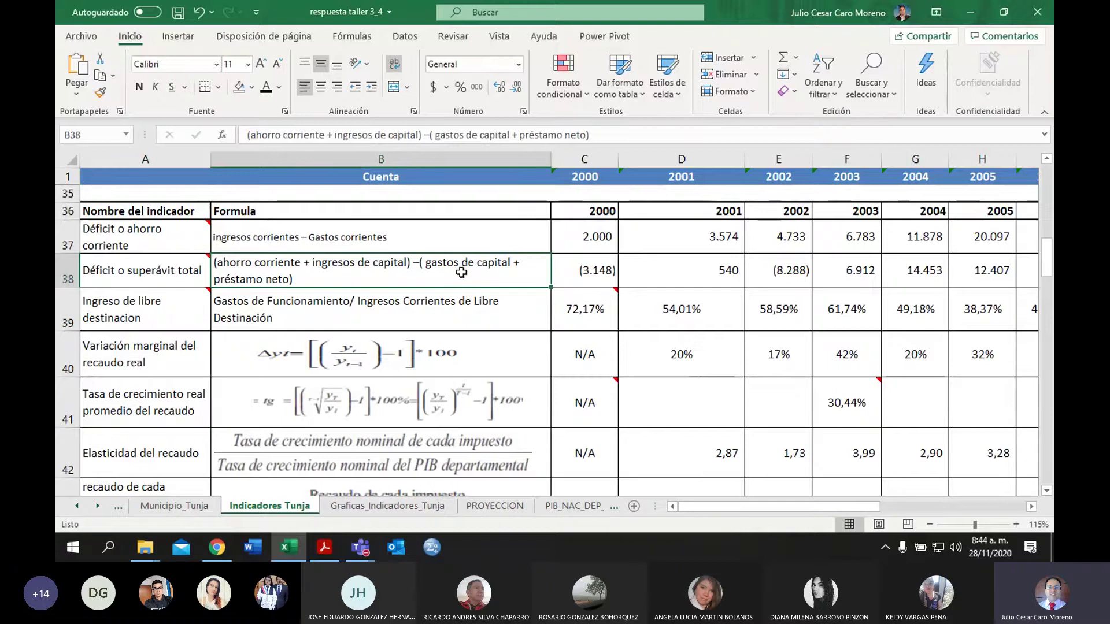
{"action": "double_click", "coordinate": [597, 270]}
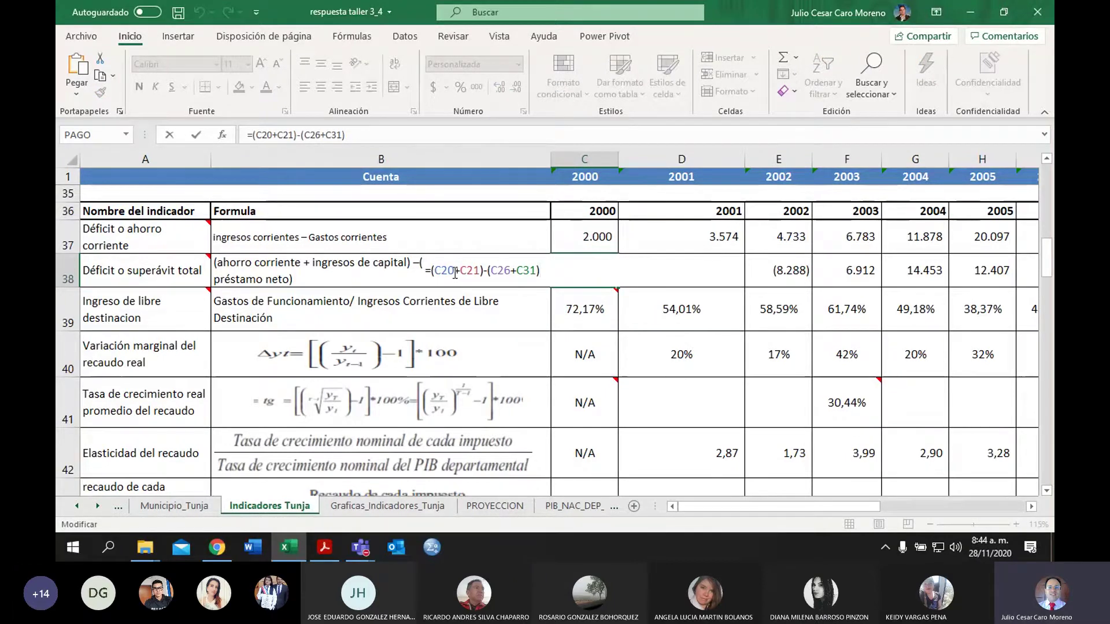
{"action": "left_click_drag", "start_coordinate": [1047, 259], "coordinate": [1047, 183]}
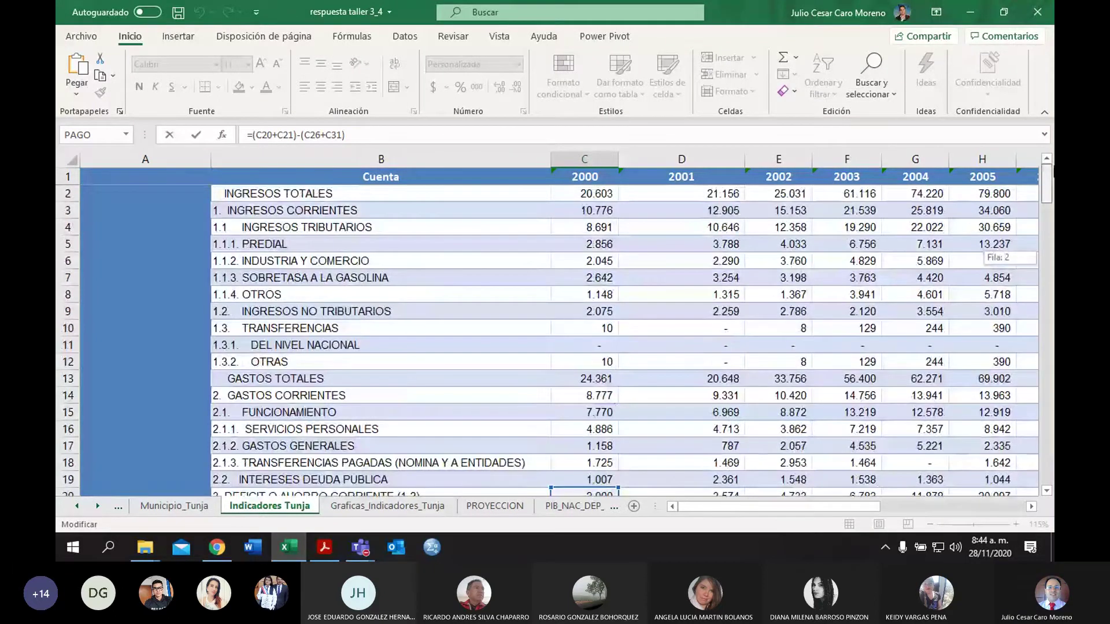
{"action": "left_click_drag", "start_coordinate": [1047, 183], "coordinate": [1049, 218]}
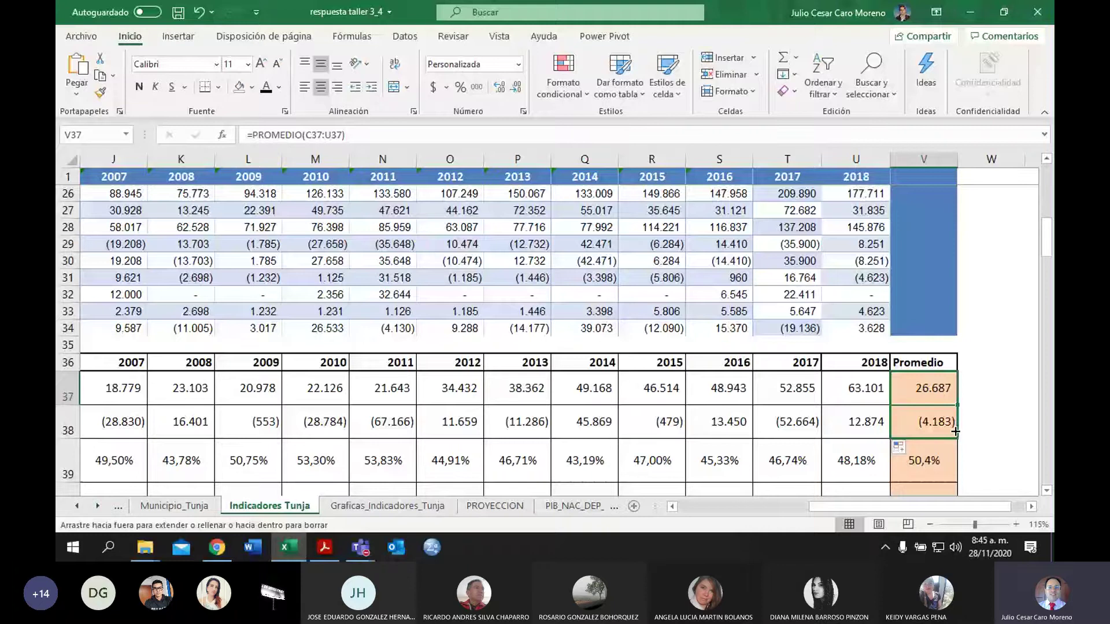
Step: Fill the Promedio formula from V37 down to V38 and compare the average with the line in the Déficit o superavit total chart
{"action": "key", "text": "ctrl+Page_Down"}
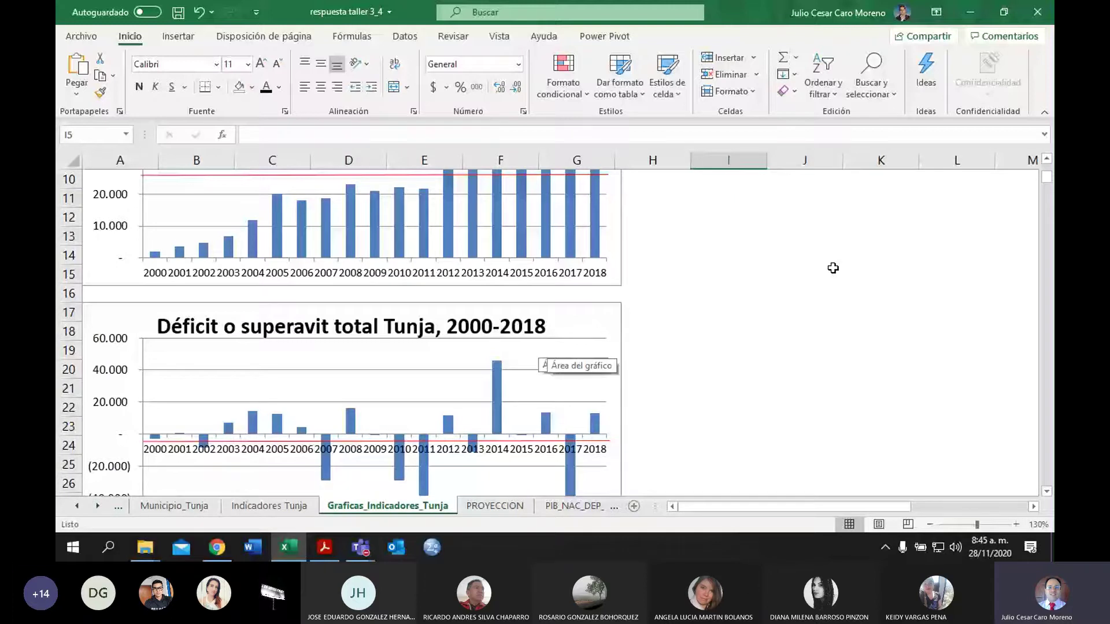
{"action": "key", "text": "ctrl+Page_Up"}
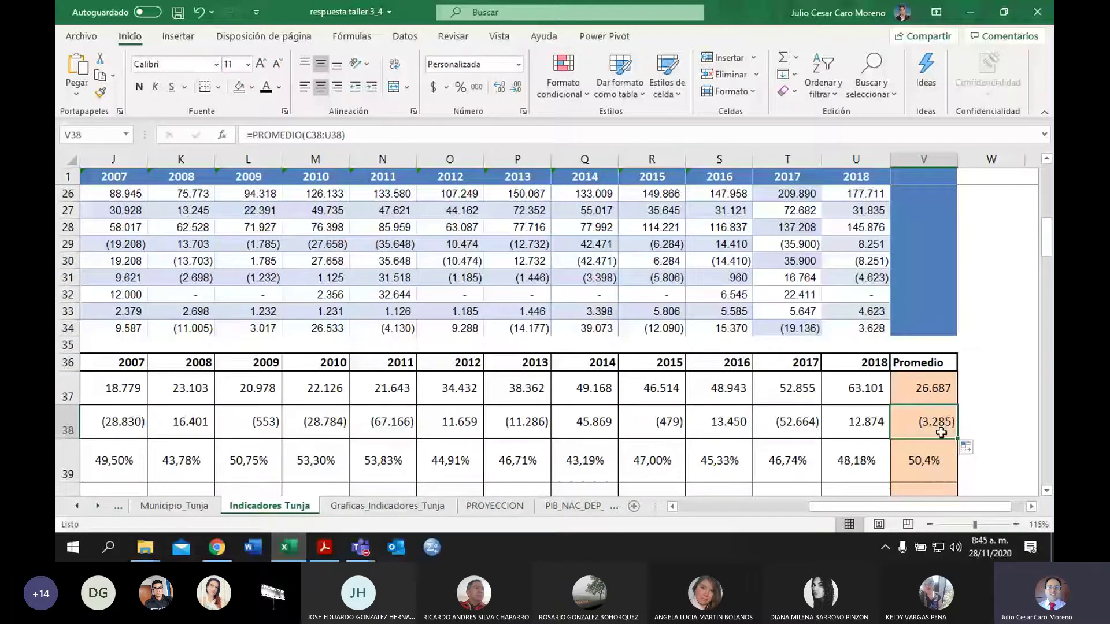
{"action": "left_click", "coordinate": [372, 505]}
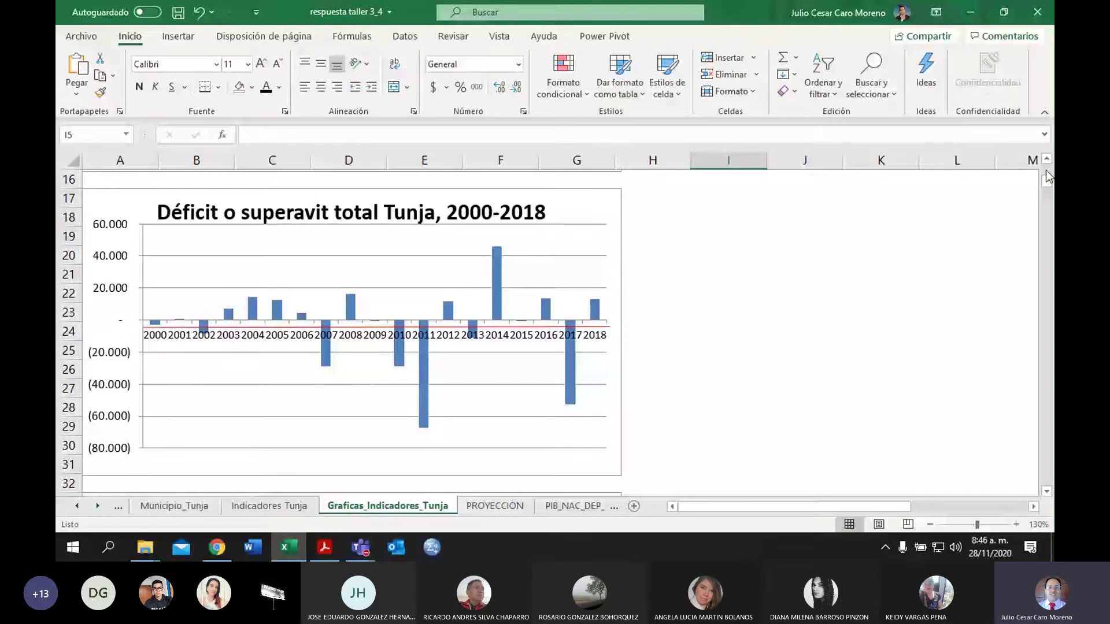
Step: Compare the Déficit o ahorro corriente and Déficit o superavit total charts, checking the 2011 bar in each and the 2017 bar
{"action": "scroll", "coordinate": [1046, 170], "scroll_direction": "up", "scroll_amount": 5}
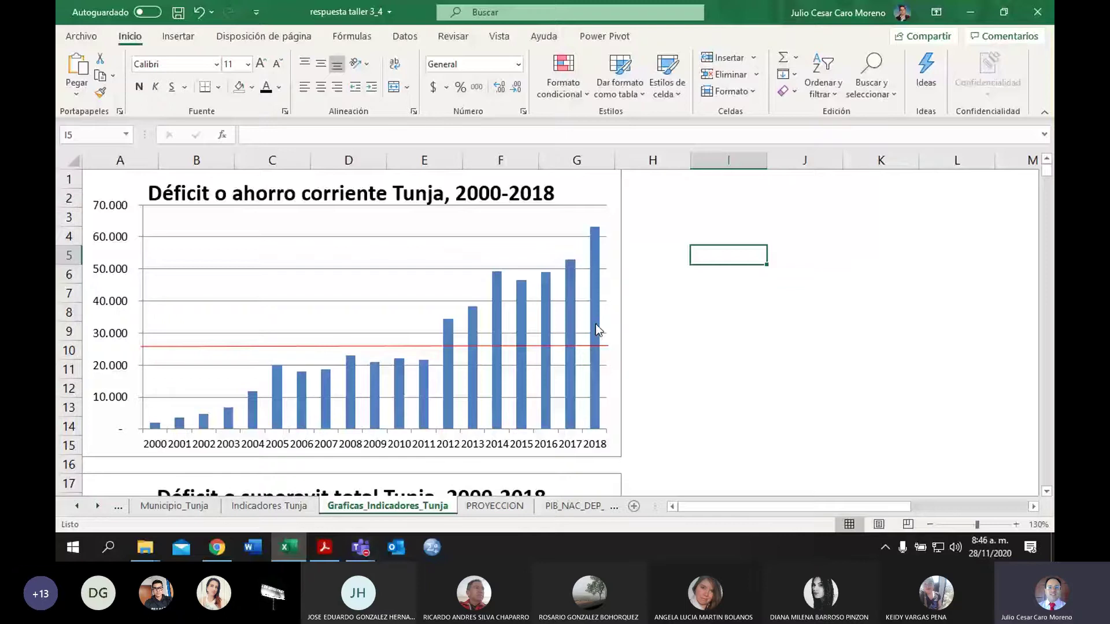
{"action": "scroll", "coordinate": [597, 329], "scroll_direction": "down", "scroll_amount": 5}
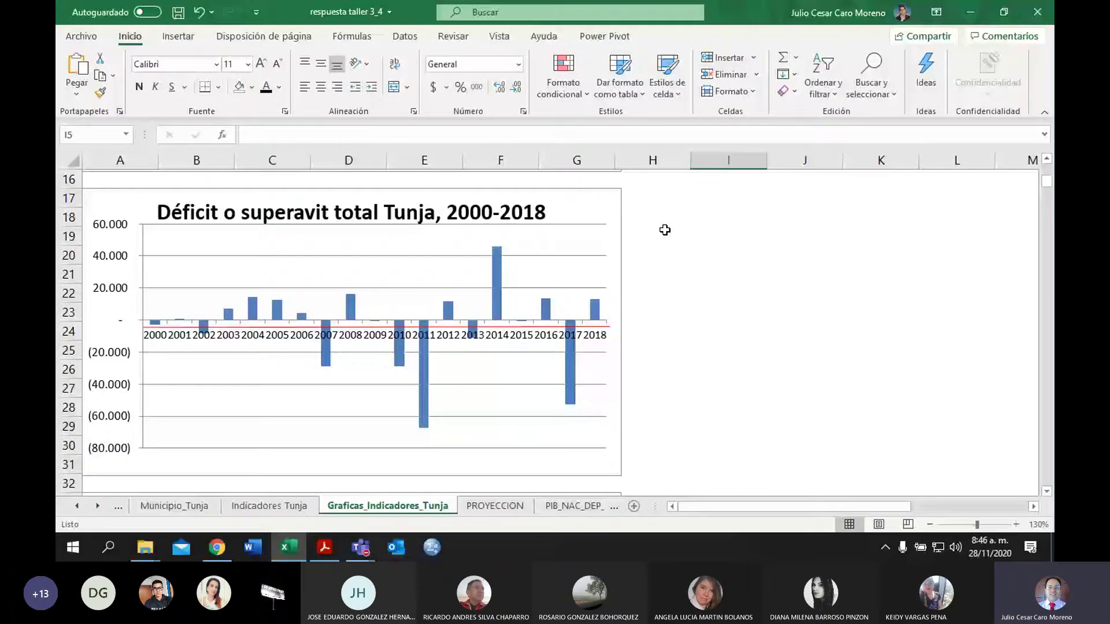
{"action": "mouse_move", "coordinate": [427, 384]}
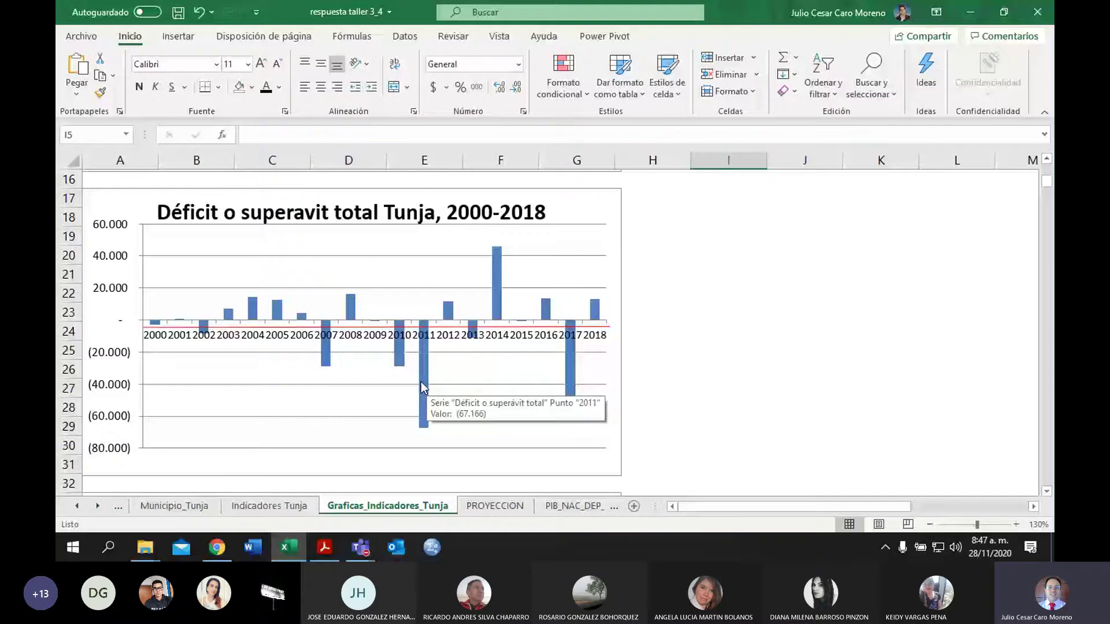
{"action": "left_click", "coordinate": [1047, 159]}
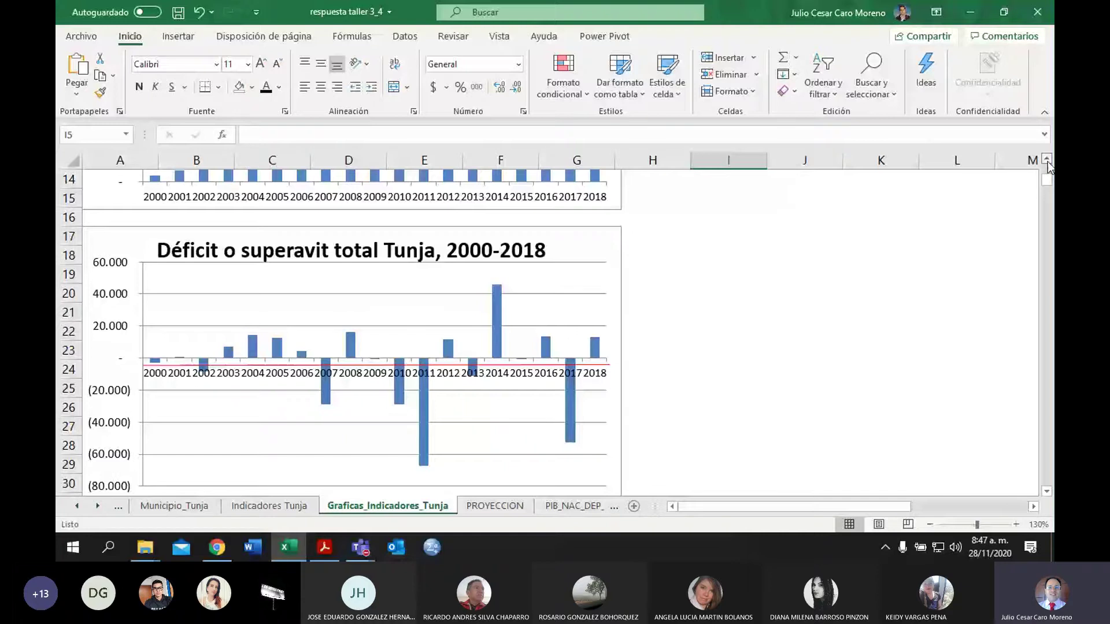
{"action": "scroll", "coordinate": [425, 386], "scroll_direction": "up", "scroll_amount": 5}
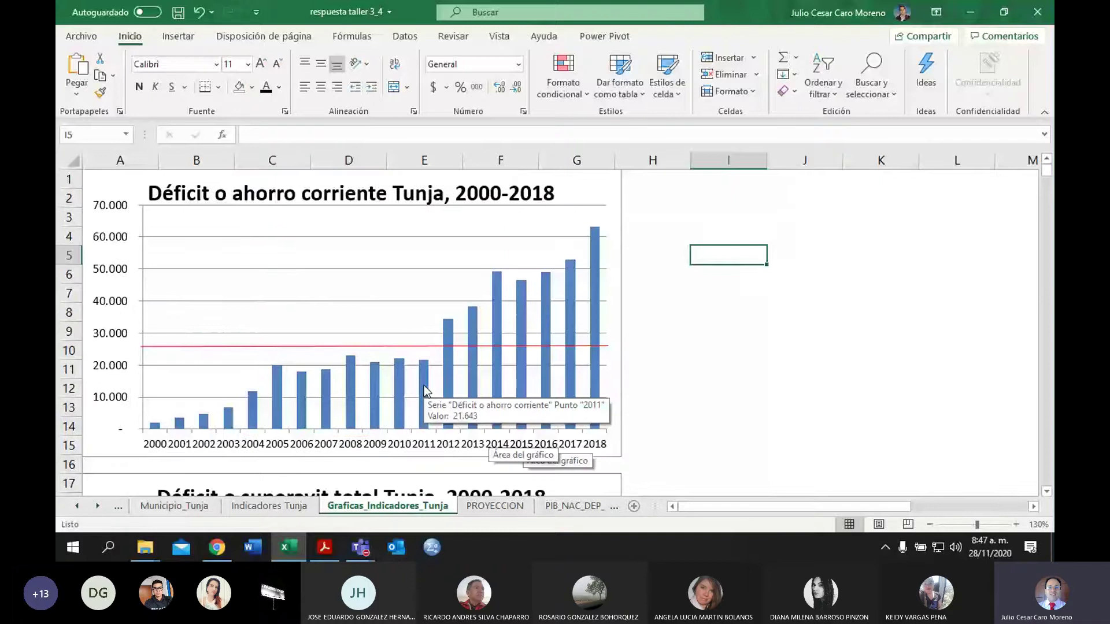
{"action": "left_click", "coordinate": [1047, 491]}
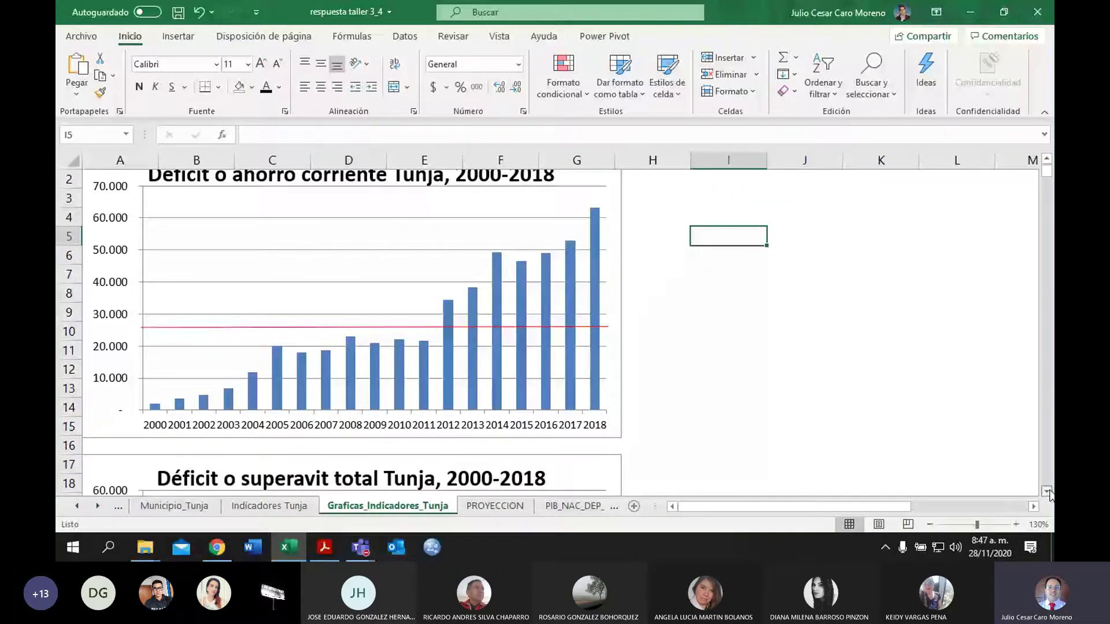
{"action": "scroll", "coordinate": [426, 279], "scroll_direction": "down", "scroll_amount": 6}
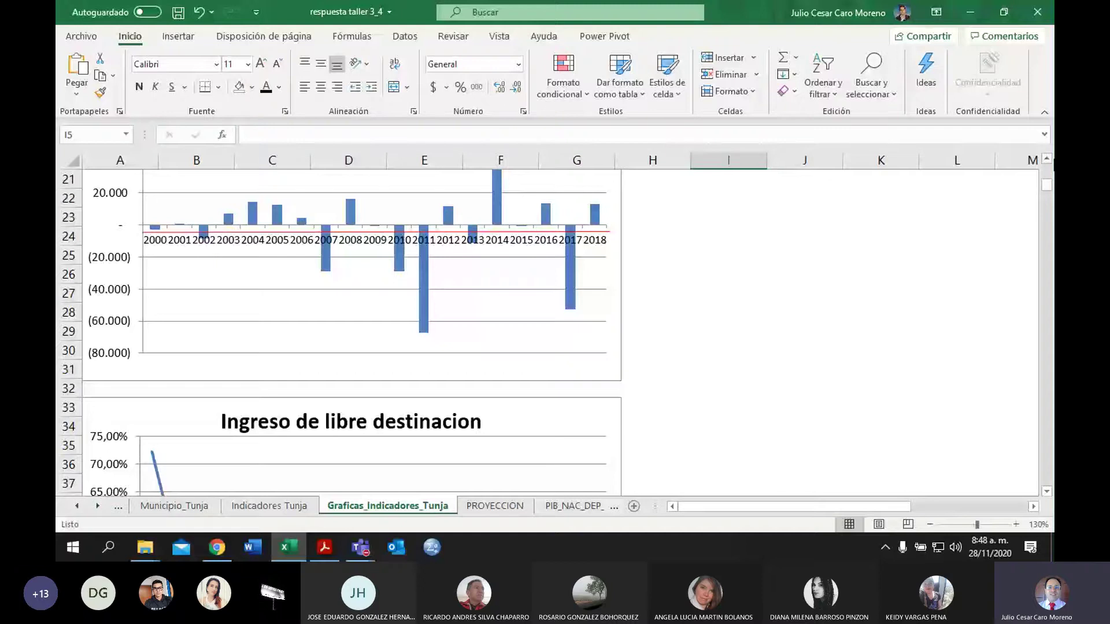
{"action": "scroll", "coordinate": [299, 208], "scroll_direction": "up", "scroll_amount": 2}
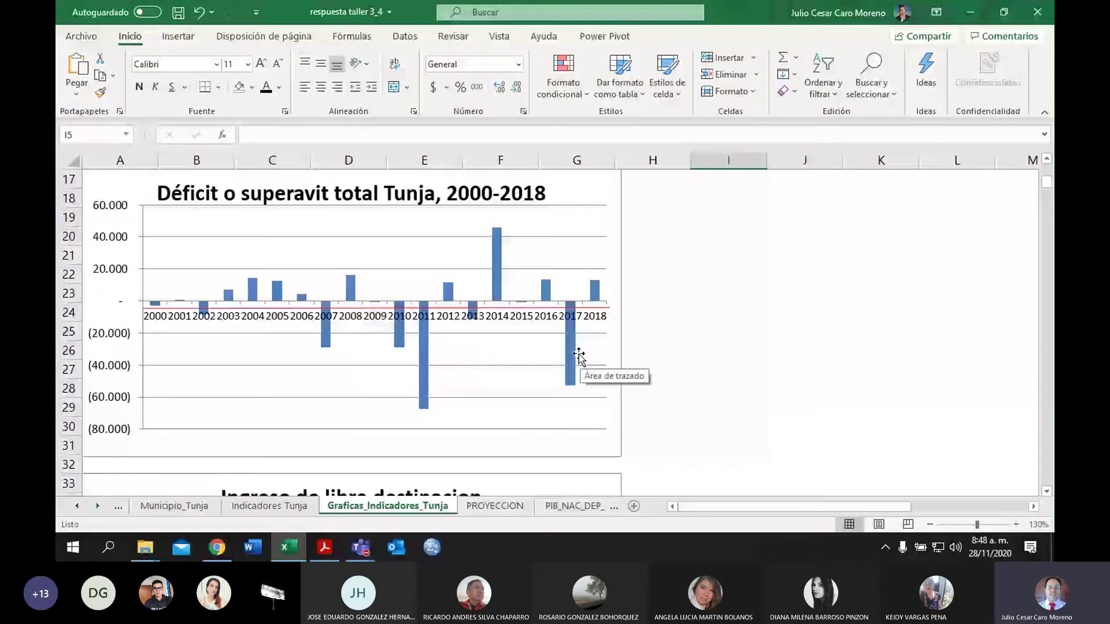
Step: Return to Indicadores Tunja, and find the Variación marginal del recaudo real section and its formula in the reference PDF
{"action": "key", "text": "ctrl+Page_Up"}
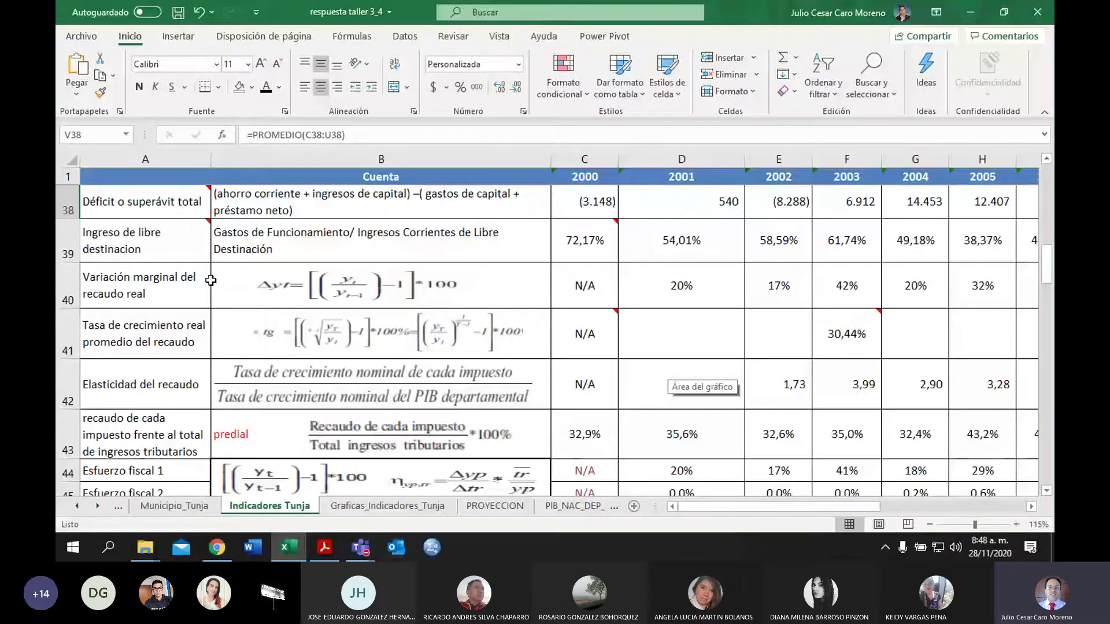
{"action": "key", "text": "alt+Tab"}
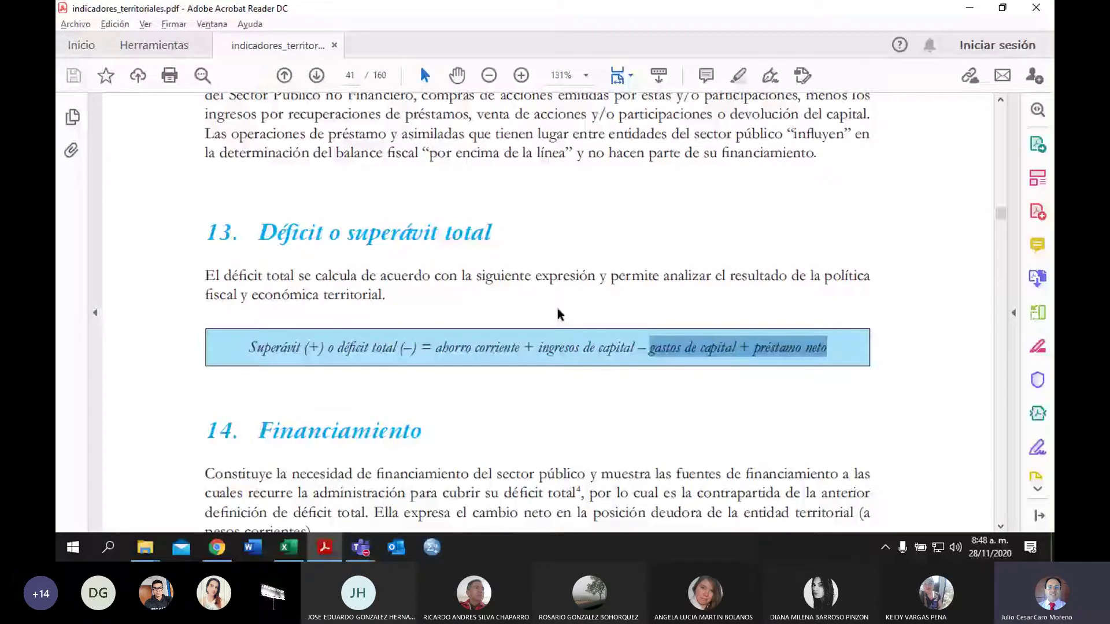
{"action": "scroll", "coordinate": [560, 346], "scroll_direction": "down", "scroll_amount": 15}
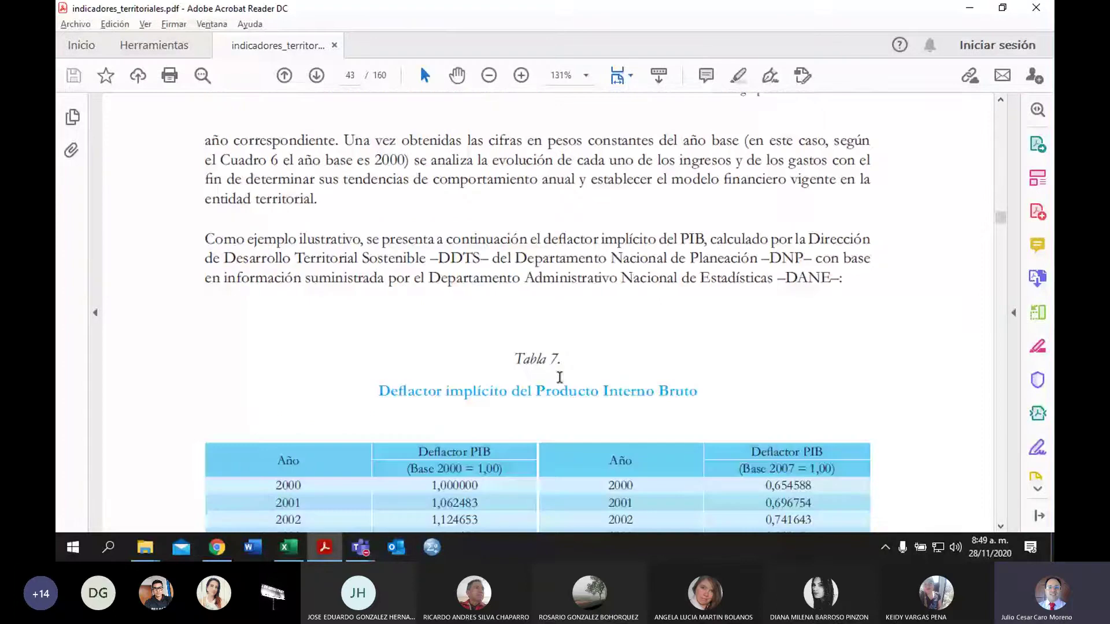
{"action": "scroll", "coordinate": [559, 379], "scroll_direction": "down", "scroll_amount": 10}
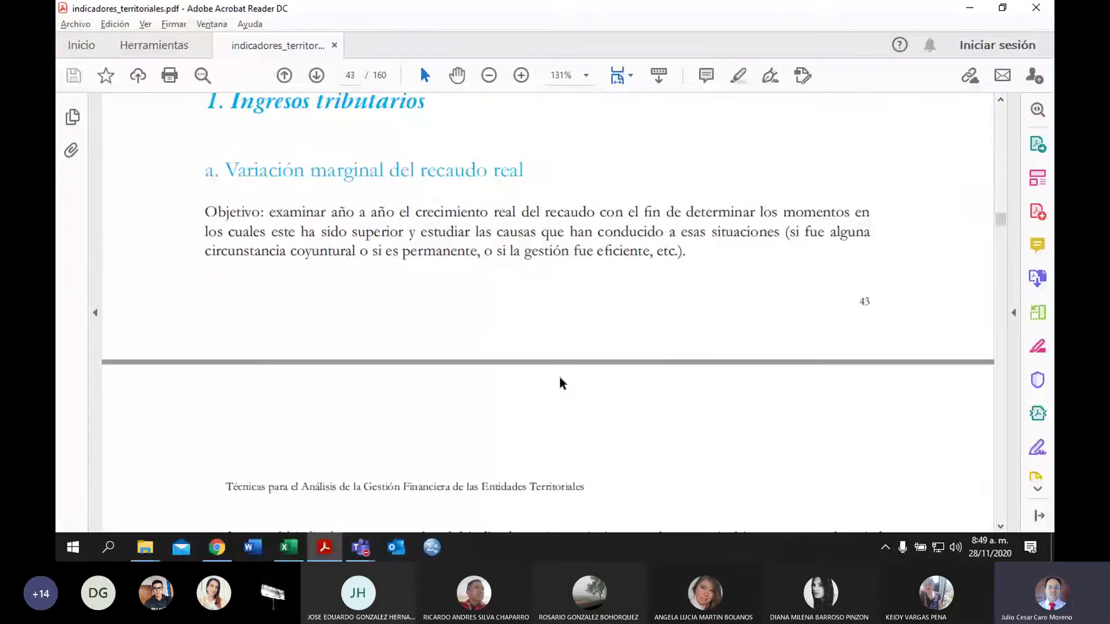
{"action": "scroll", "coordinate": [560, 381], "scroll_direction": "down", "scroll_amount": 2}
{"action": "scroll", "coordinate": [560, 381], "scroll_direction": "down", "scroll_amount": 3}
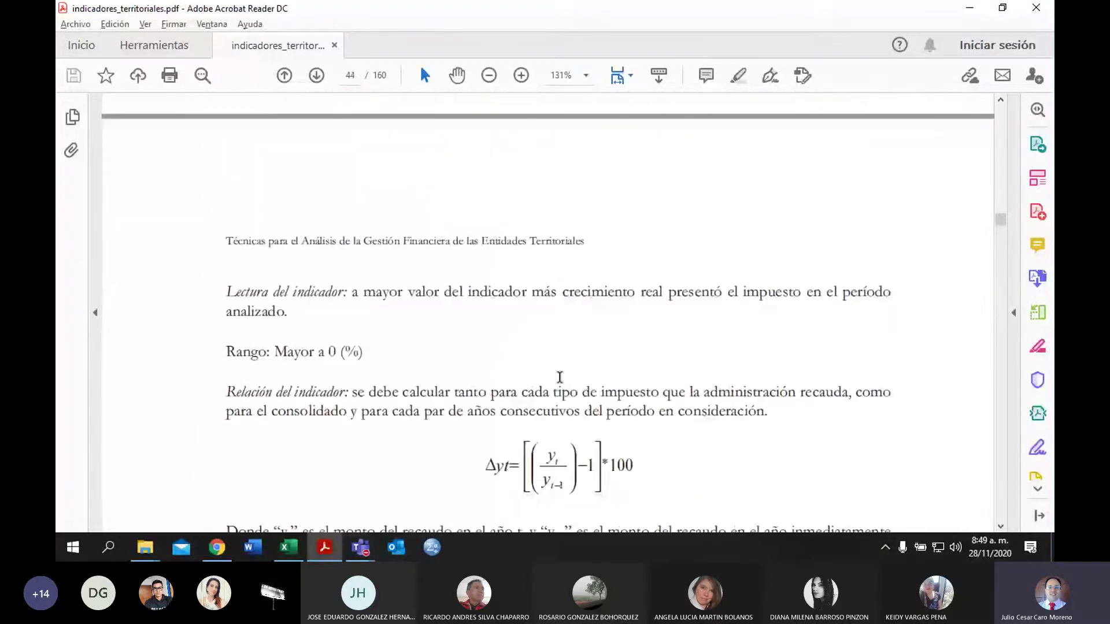
{"action": "scroll", "coordinate": [560, 378], "scroll_direction": "down", "scroll_amount": 1}
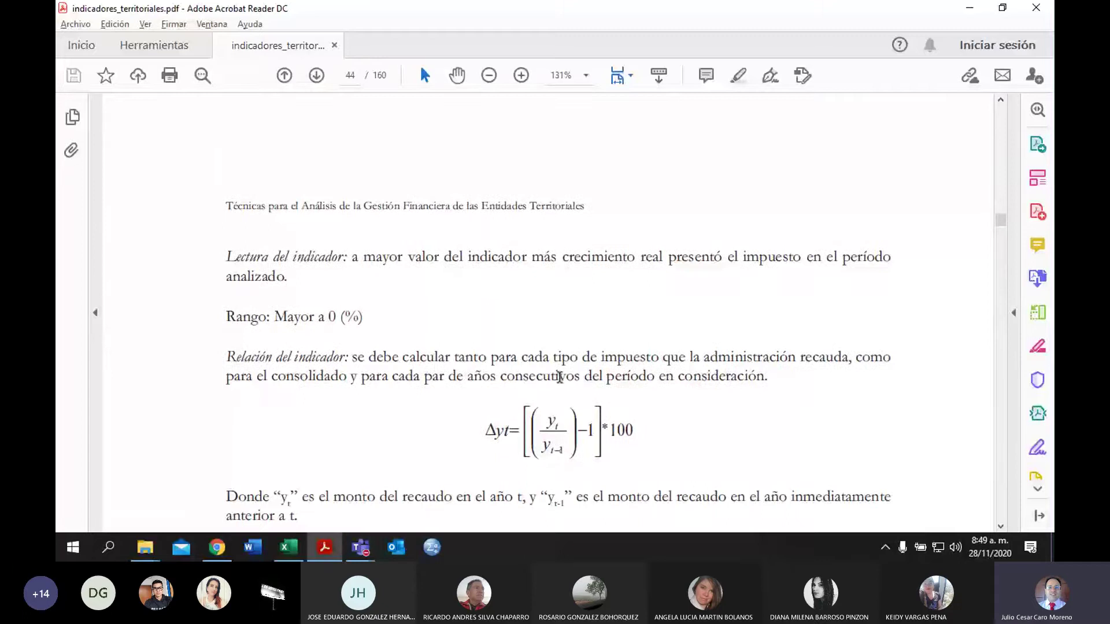
Step: Switch back to Excel, read the note on A39 and check the 2000 formulas in C39, C37 and C38
{"action": "key", "text": "alt+Tab"}
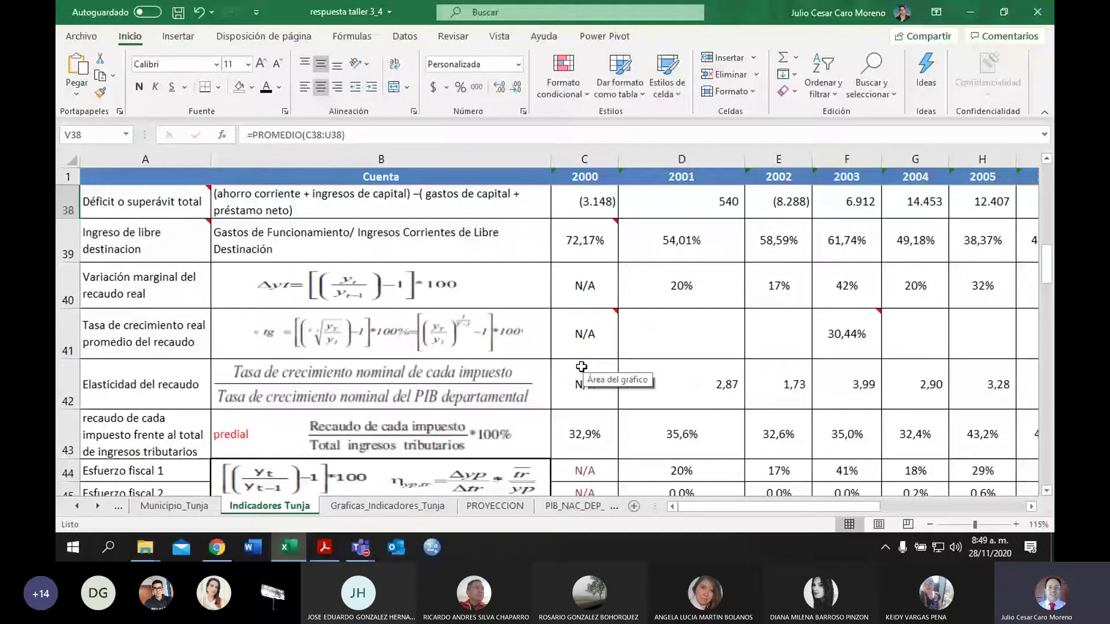
{"action": "mouse_move", "coordinate": [192, 249]}
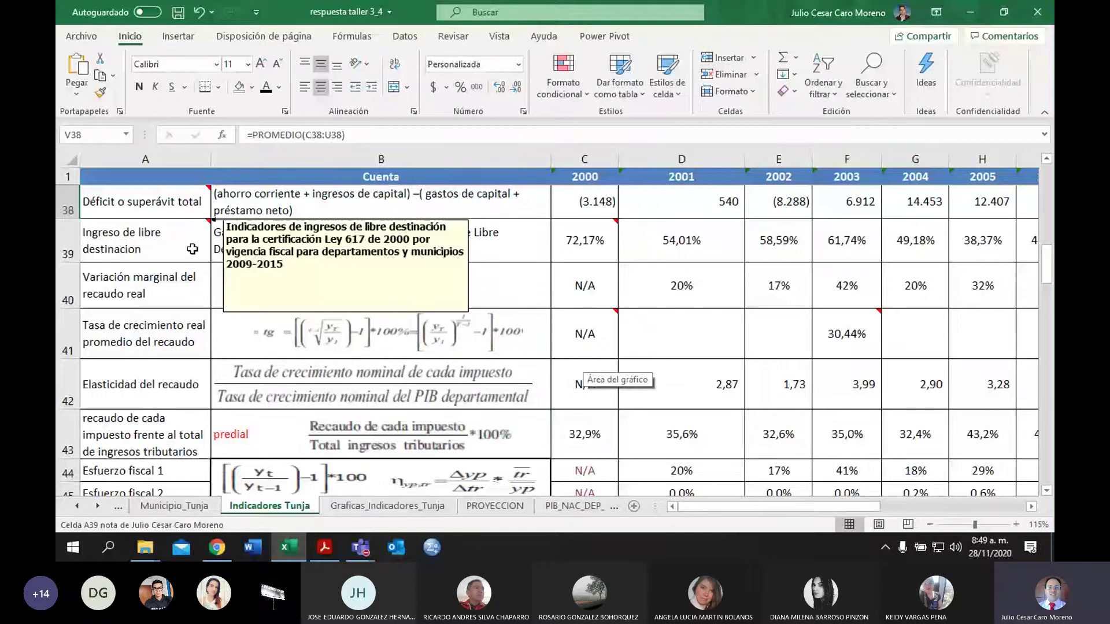
{"action": "left_click", "coordinate": [591, 238]}
{"action": "scroll", "coordinate": [596, 278], "scroll_direction": "up", "scroll_amount": 2}
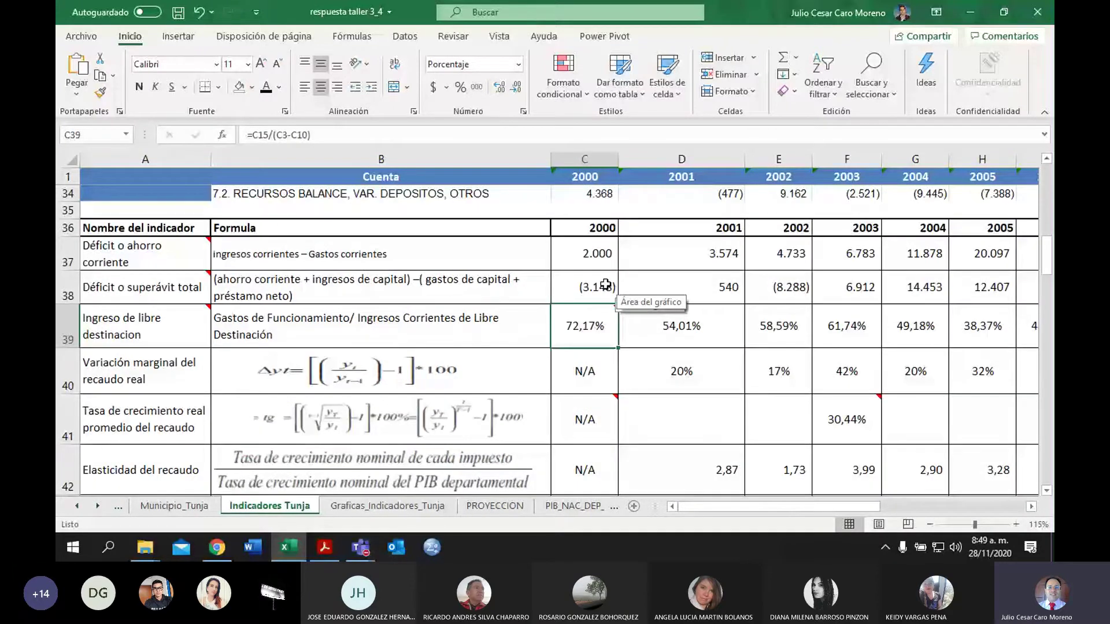
{"action": "left_click", "coordinate": [605, 253]}
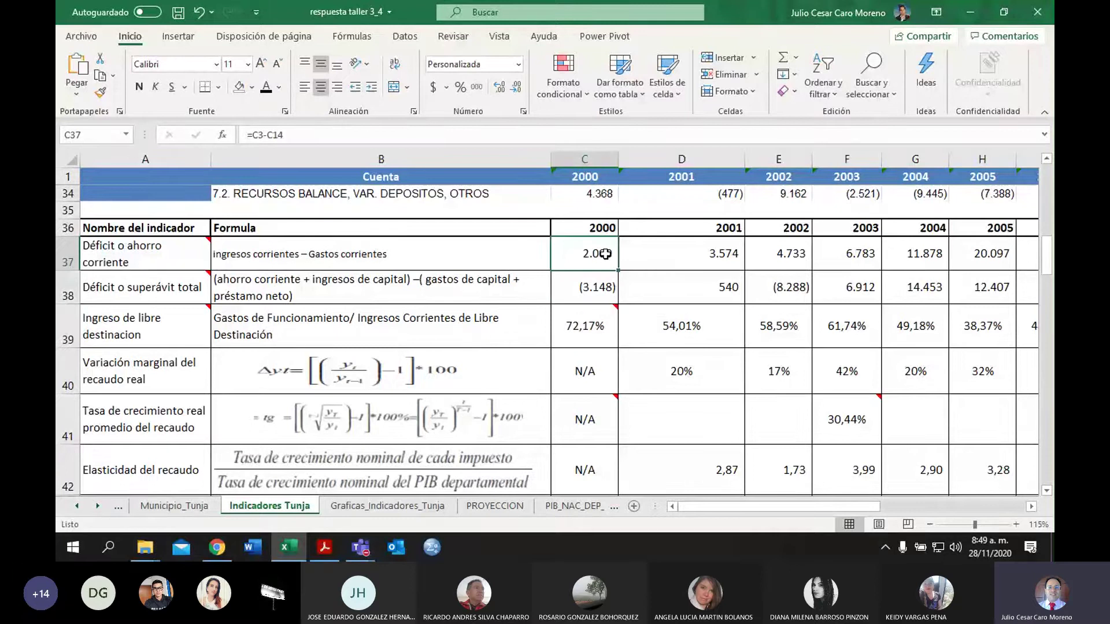
{"action": "key", "text": "Down"}
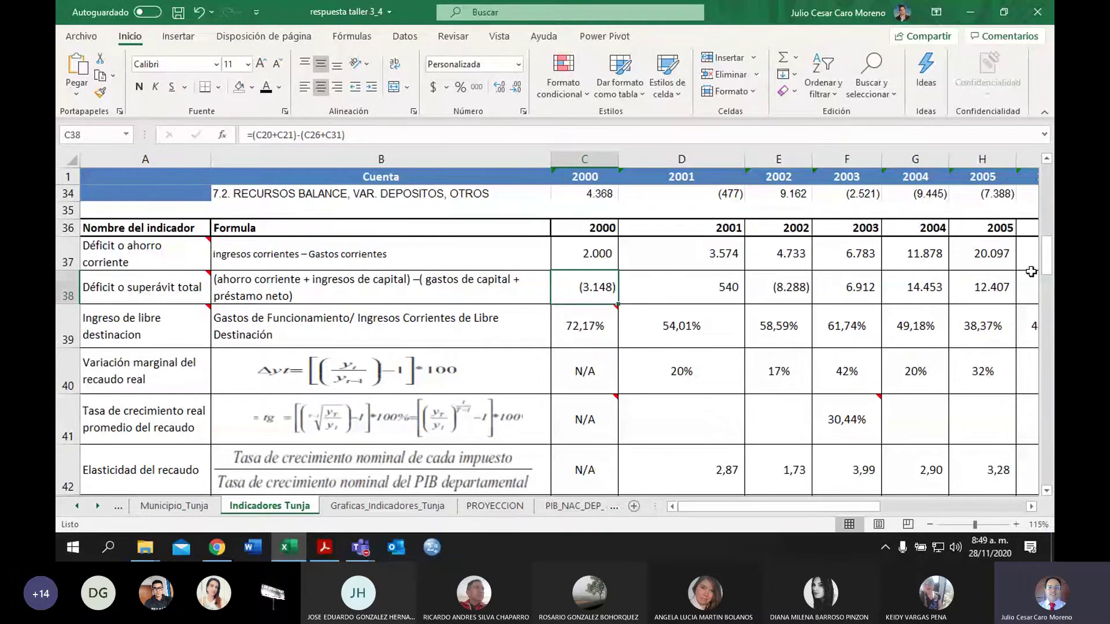
Step: Look over the desempeño fiscal indicators in rows 59 to 68 and return to the first indicators at row 37
{"action": "left_click_drag", "start_coordinate": [1046, 257], "coordinate": [1032, 303]}
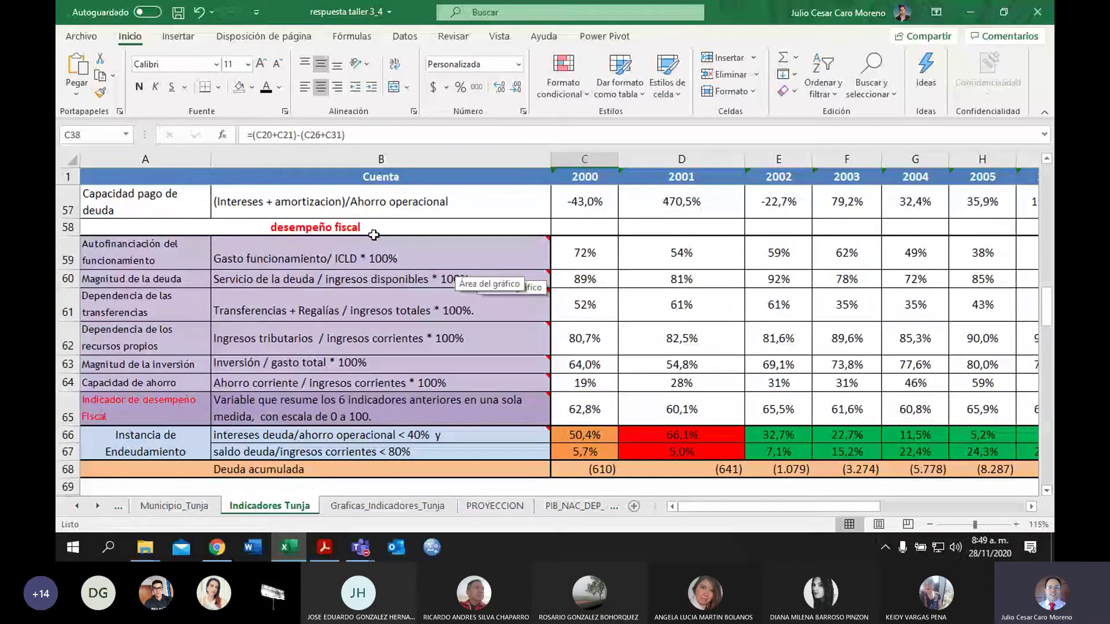
{"action": "left_click_drag", "start_coordinate": [1047, 318], "coordinate": [1042, 266]}
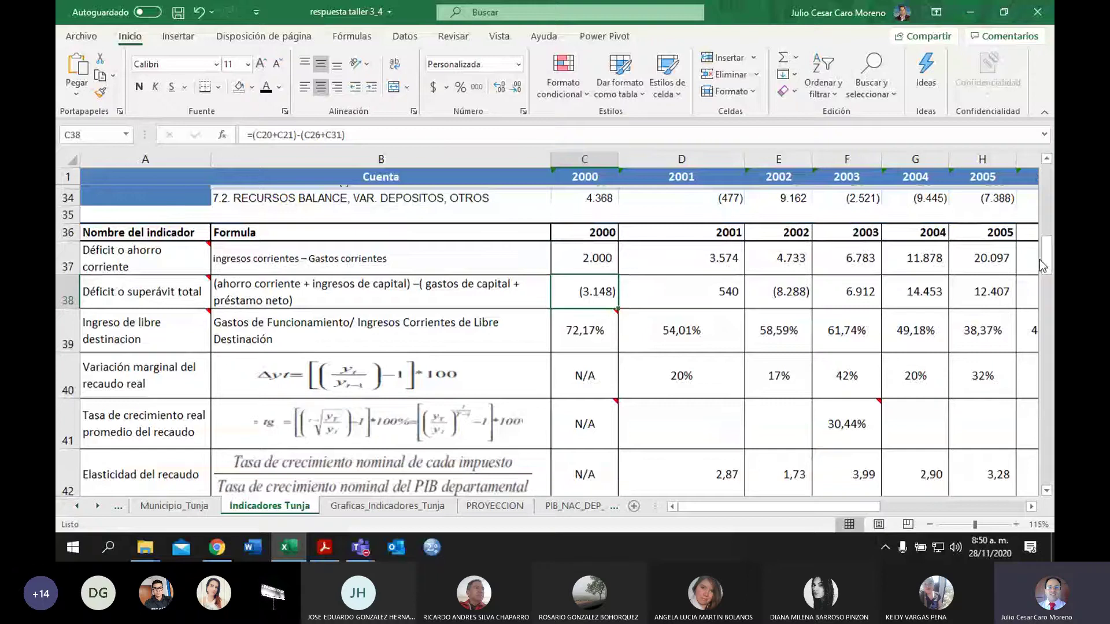
{"action": "scroll", "coordinate": [983, 278], "scroll_direction": "down", "scroll_amount": 1}
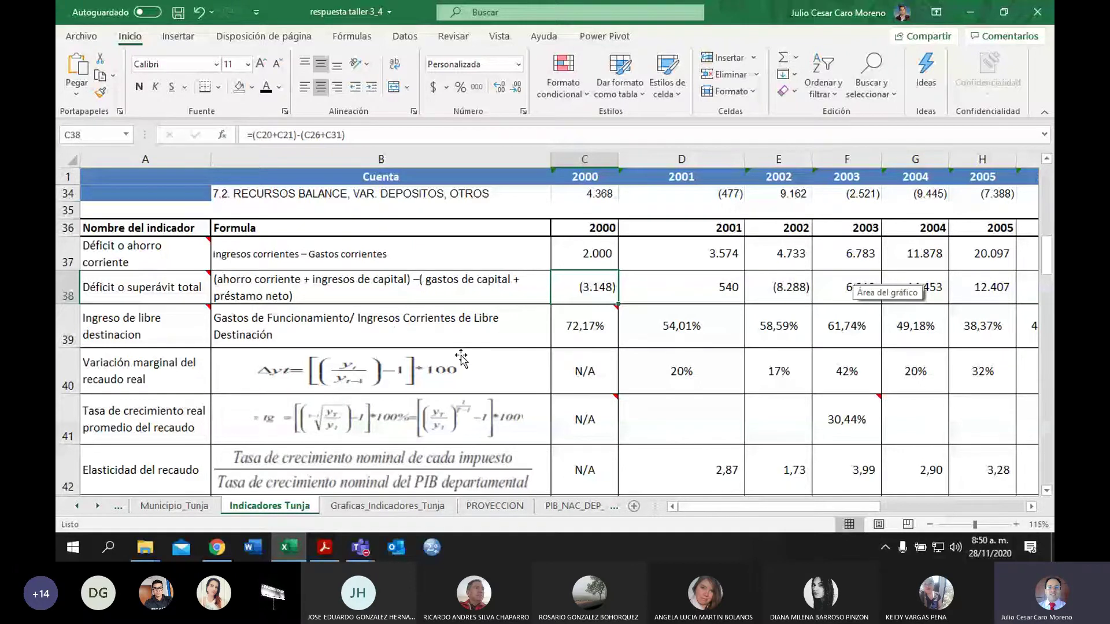
Step: Trace the income and spending cells referenced by the Ingreso de libre destinacion formula in C39, leaving the formula unedited
{"action": "double_click", "coordinate": [592, 328]}
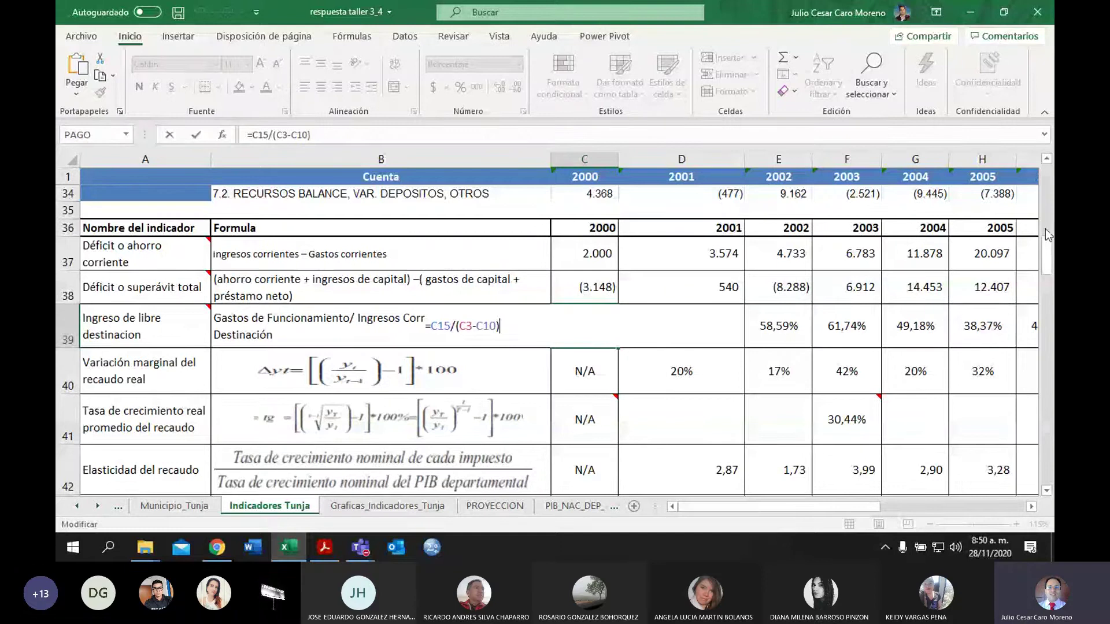
{"action": "left_click_drag", "start_coordinate": [1047, 248], "coordinate": [1052, 183]}
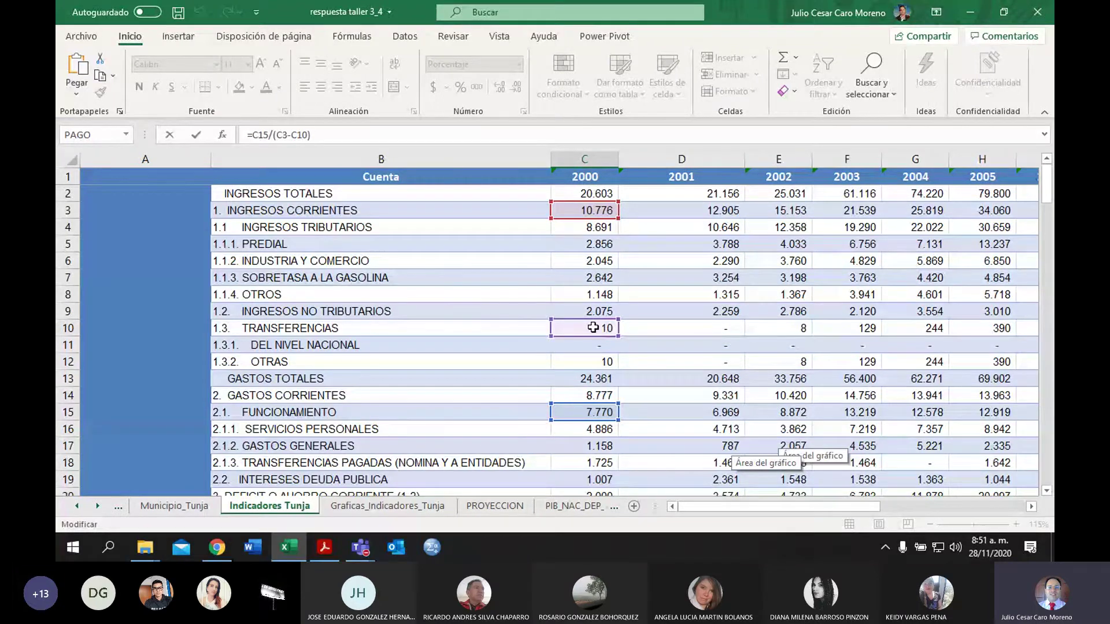
{"action": "key", "text": "Escape"}
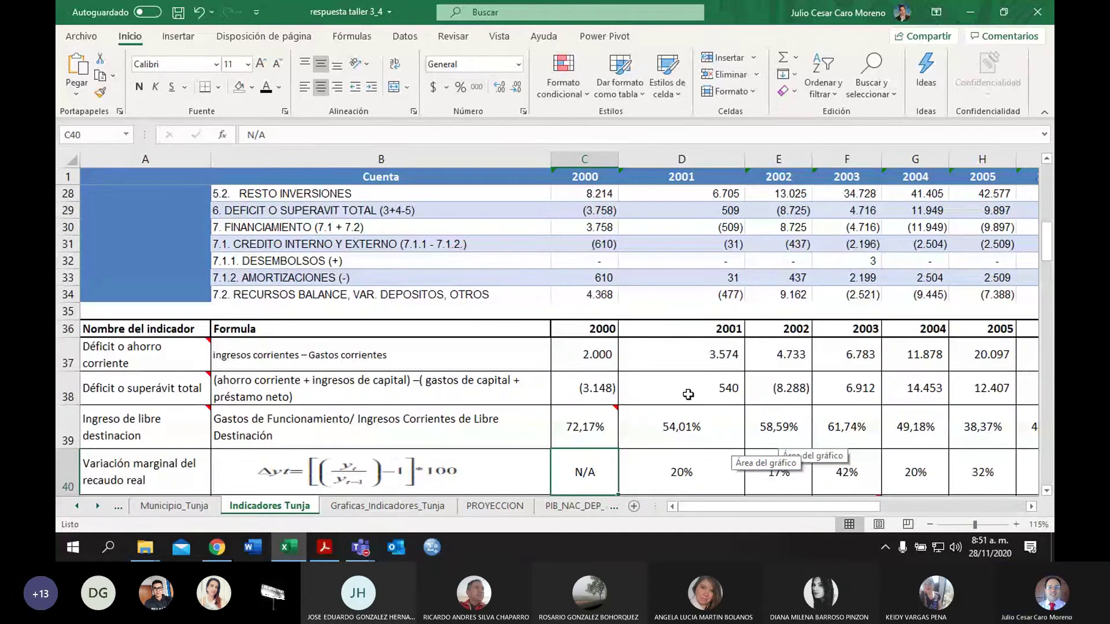
{"action": "left_click", "coordinate": [610, 437]}
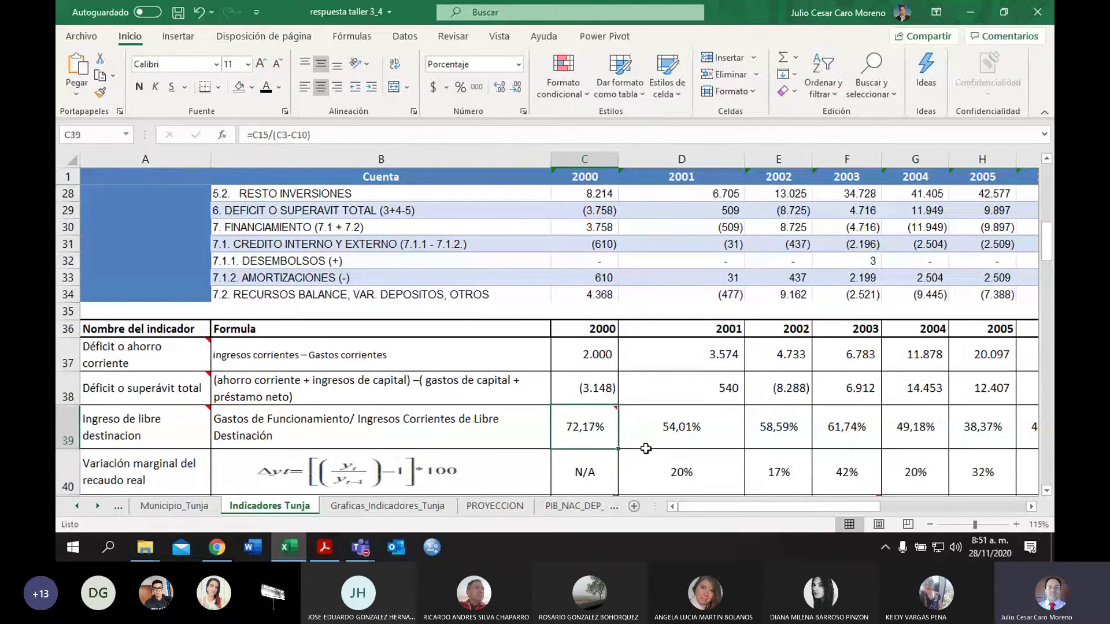
{"action": "mouse_move", "coordinate": [604, 415]}
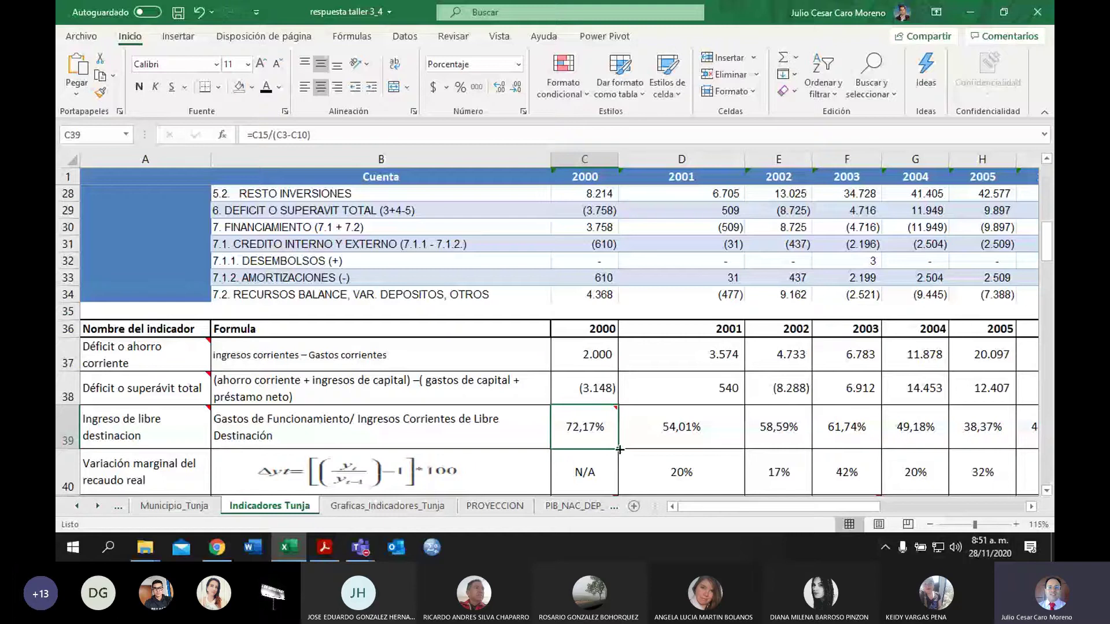
Step: Check the row 39 average formula in V39 and look over the indicators further down to row 58
{"action": "key", "text": "ctrl+Right"}
{"action": "left_click_drag", "start_coordinate": [910, 504], "coordinate": [780, 505]}
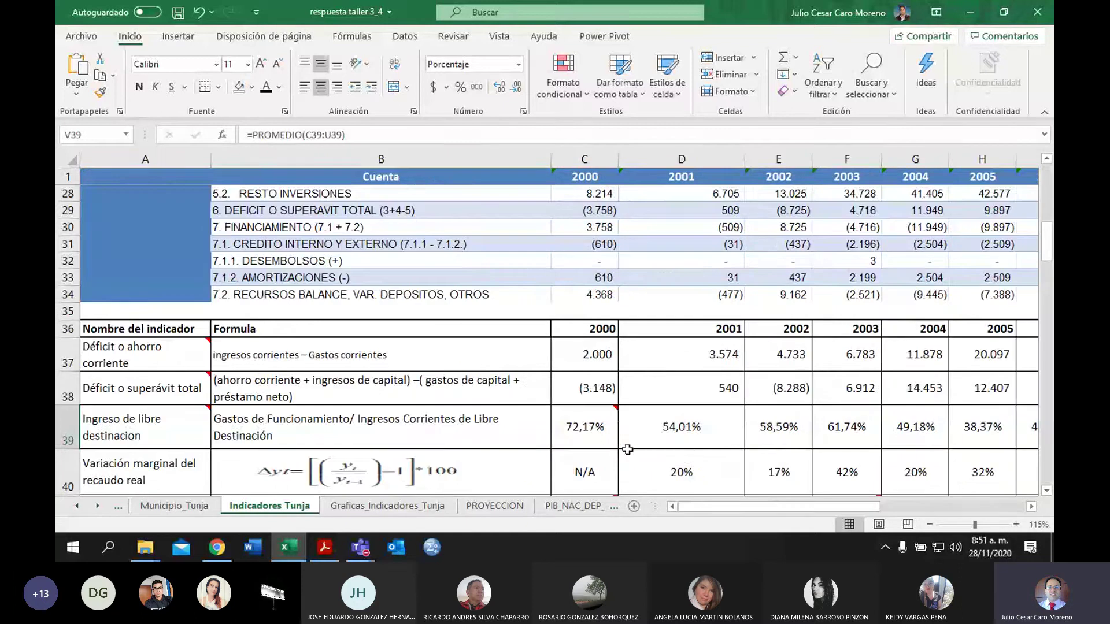
{"action": "scroll", "coordinate": [733, 459], "scroll_direction": "down", "scroll_amount": 7}
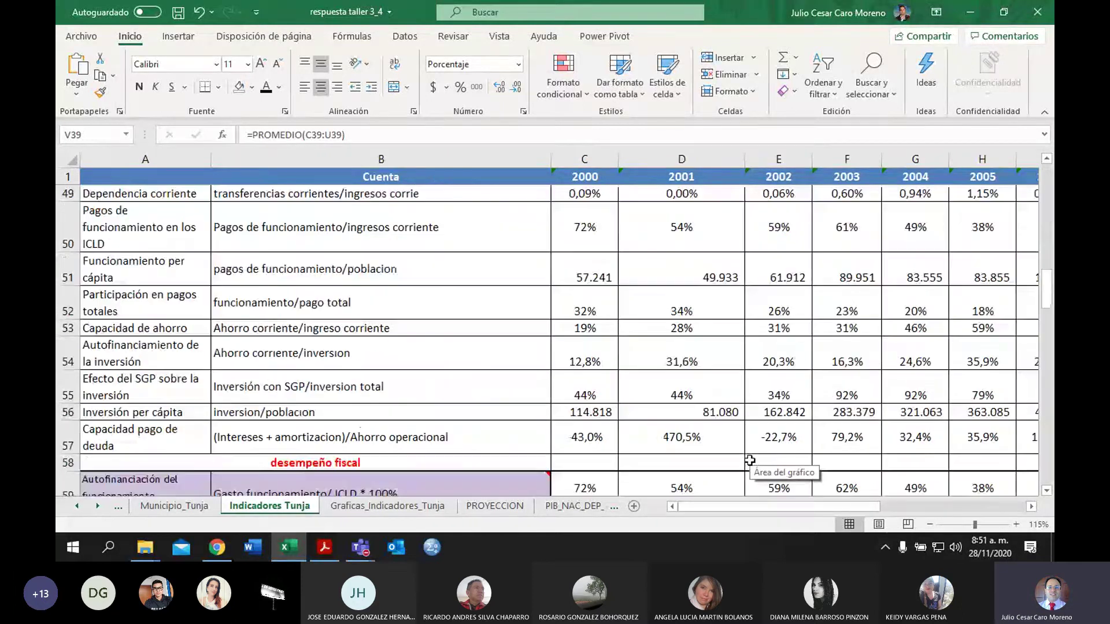
{"action": "scroll", "coordinate": [724, 446], "scroll_direction": "up", "scroll_amount": 1}
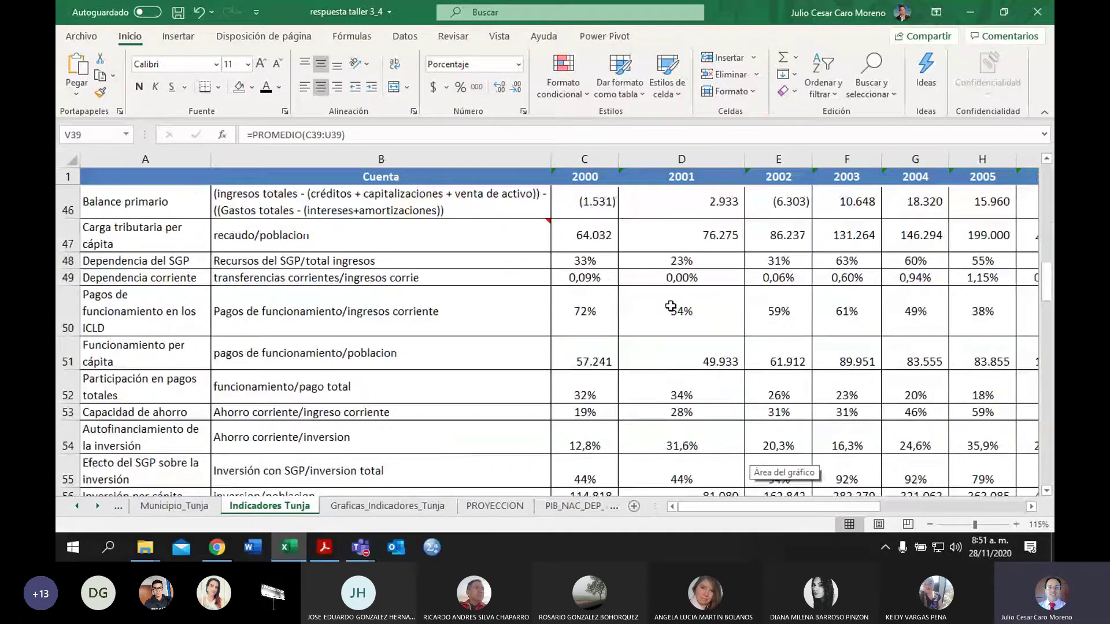
{"action": "scroll", "coordinate": [673, 300], "scroll_direction": "up", "scroll_amount": 2}
{"action": "scroll", "coordinate": [671, 297], "scroll_direction": "up", "scroll_amount": 2}
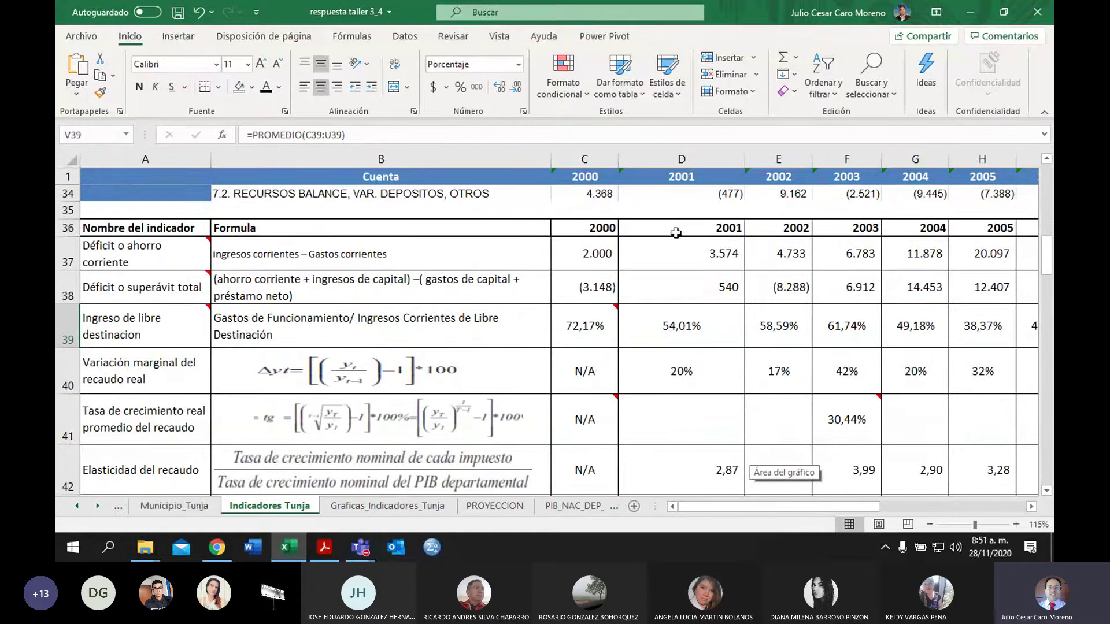
Step: Review the Ingreso de libre destinacion values along row 39 from 2000 to 2016 and return to C39
{"action": "left_click", "coordinate": [591, 327]}
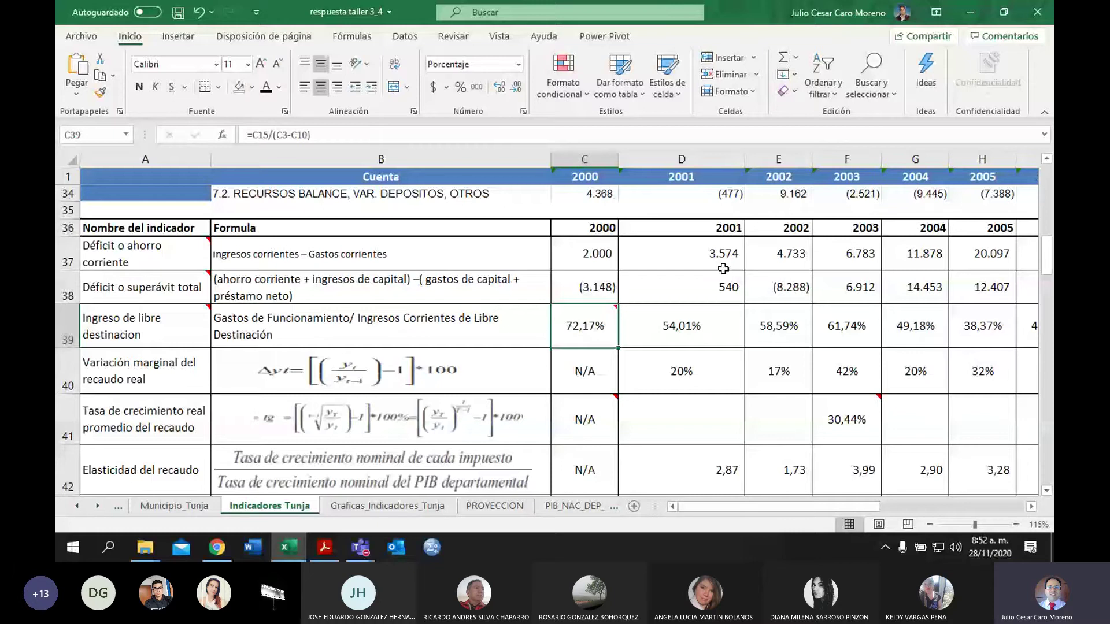
{"action": "mouse_move", "coordinate": [584, 333]}
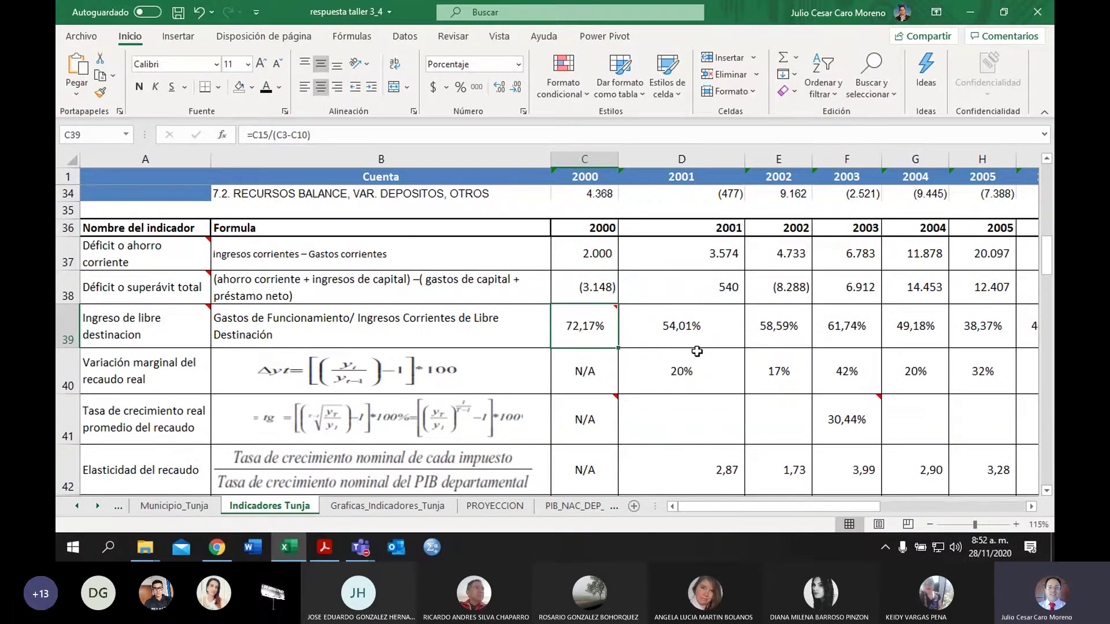
{"action": "key", "text": "Right"}
{"action": "key", "text": "Right"}
{"action": "key", "text": "Right"}
{"action": "key", "text": "Right"}
{"action": "key", "text": "Right"}
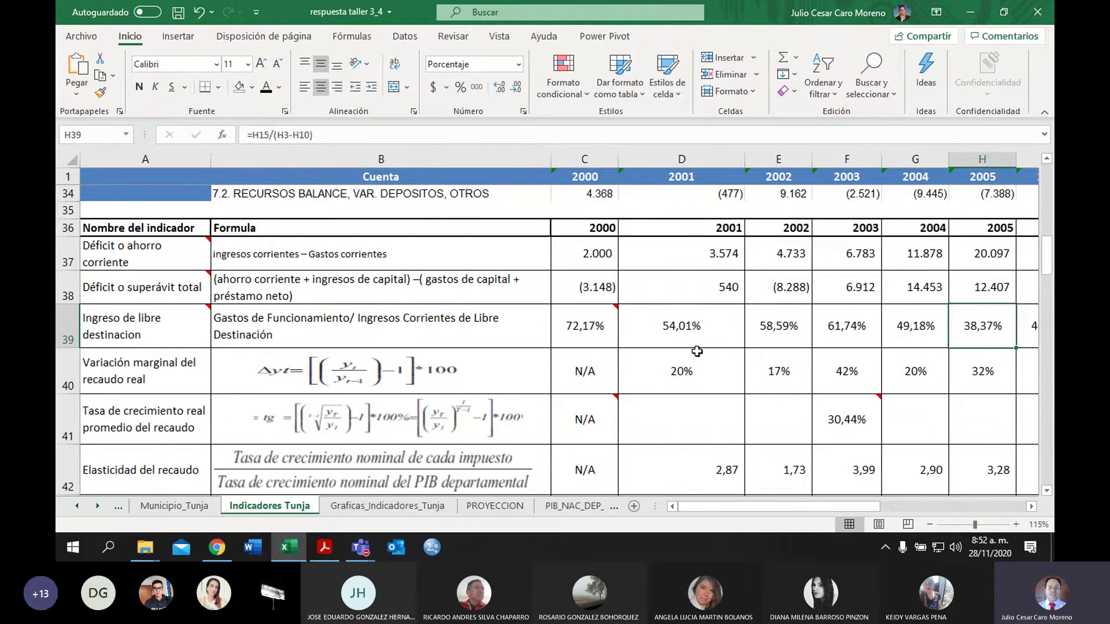
{"action": "key", "text": "Right"}
{"action": "key", "text": "Right"}
{"action": "key", "text": "Right"}
{"action": "key", "text": "Right"}
{"action": "key", "text": "Right"}
{"action": "key", "text": "Right"}
{"action": "key", "text": "Right"}
{"action": "key", "text": "Right"}
{"action": "key", "text": "Right"}
{"action": "key", "text": "Right"}
{"action": "key", "text": "Right"}
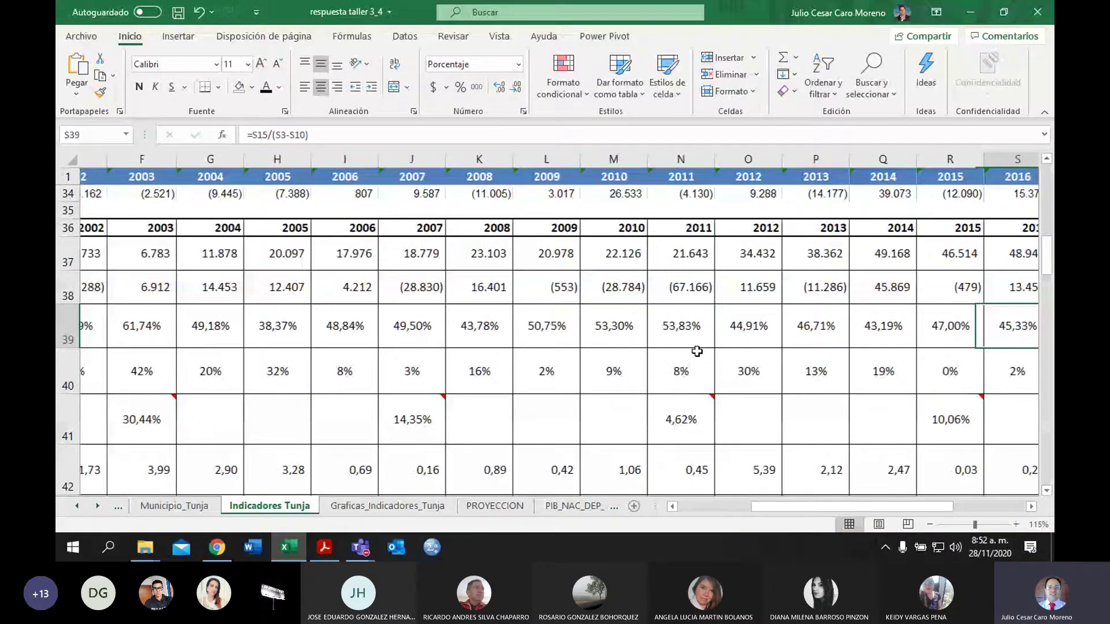
{"action": "key", "text": "Left"}
{"action": "key", "text": "Left"}
{"action": "key", "text": "Left"}
{"action": "key", "text": "Left"}
{"action": "key", "text": "Left"}
{"action": "key", "text": "Left"}
{"action": "key", "text": "Left"}
{"action": "key", "text": "Left"}
{"action": "key", "text": "Left"}
{"action": "key", "text": "Left"}
{"action": "key", "text": "Left"}
{"action": "key", "text": "Home"}
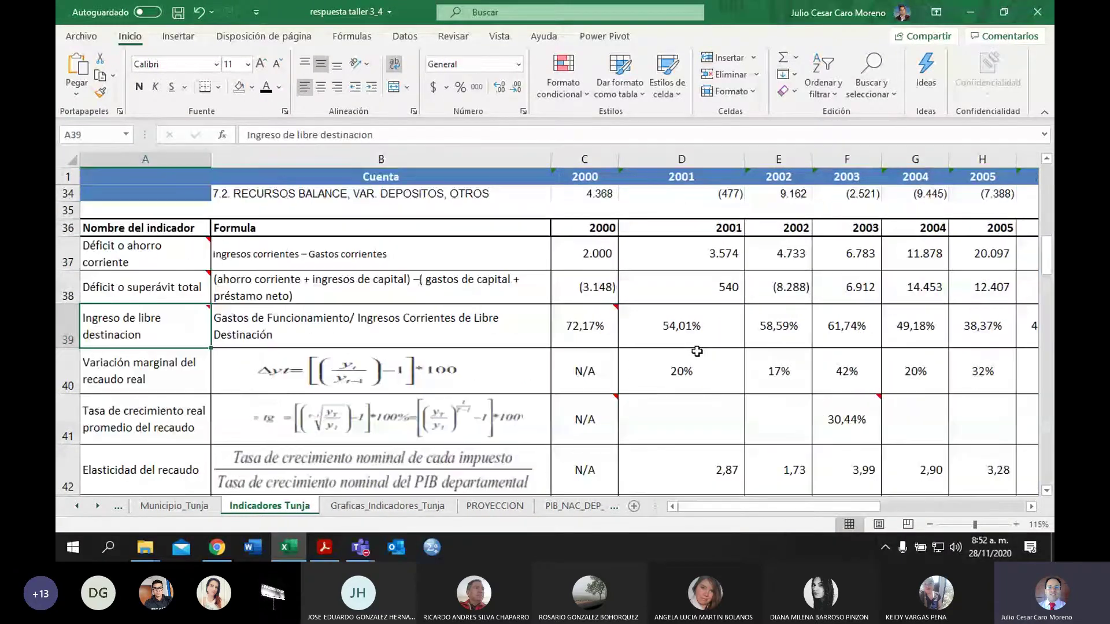
{"action": "key", "text": "Right"}
{"action": "key", "text": "Right"}
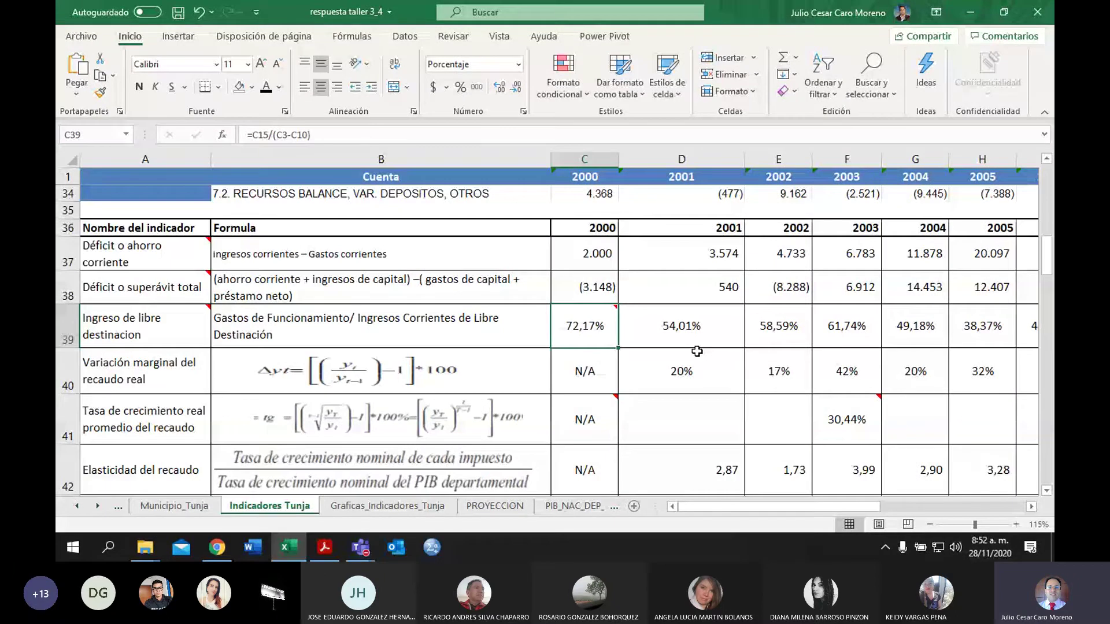
Step: Examine the Ingreso de libre destinacion chart in Graficas_Indicadores_Tunja against its 55% line, including the 2002 and 2003 points
{"action": "left_click", "coordinate": [387, 505]}
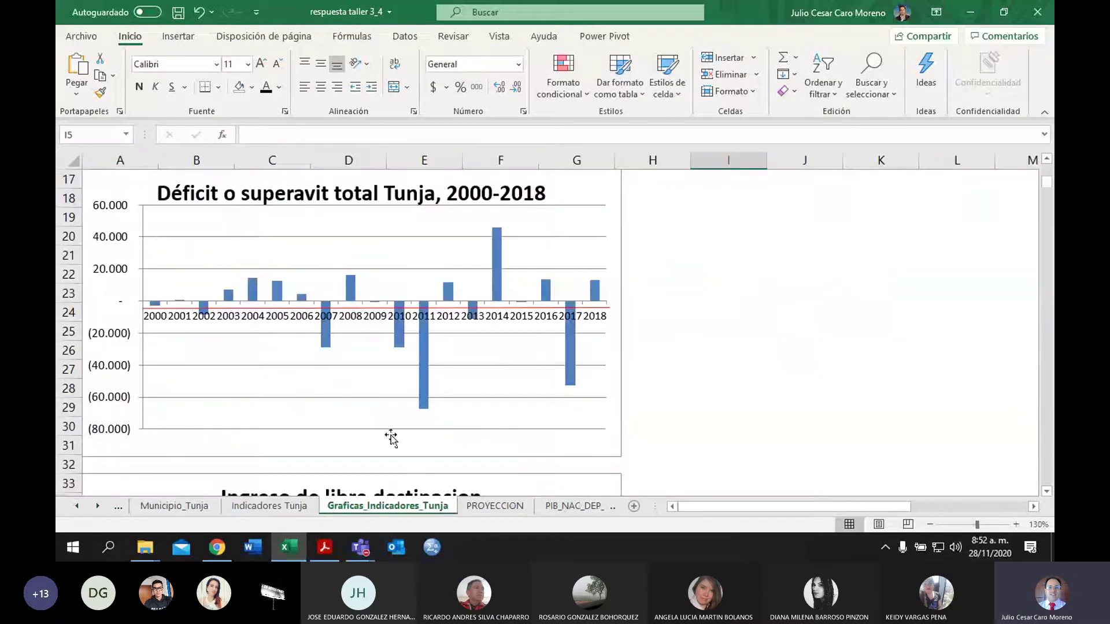
{"action": "scroll", "coordinate": [432, 361], "scroll_direction": "down", "scroll_amount": 3}
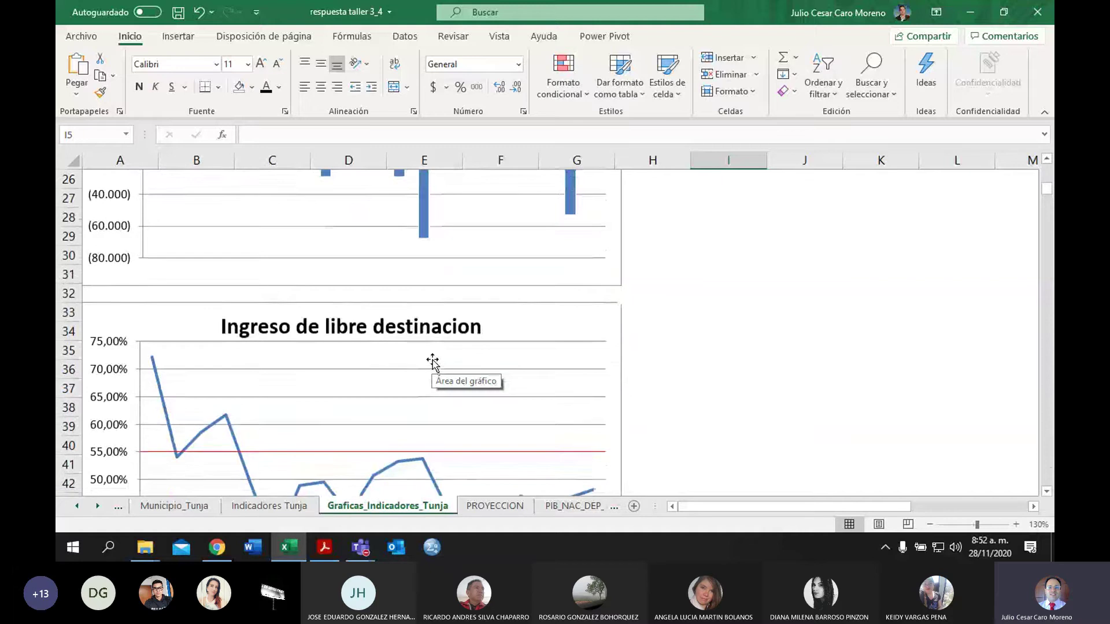
{"action": "scroll", "coordinate": [419, 330], "scroll_direction": "down", "scroll_amount": 1}
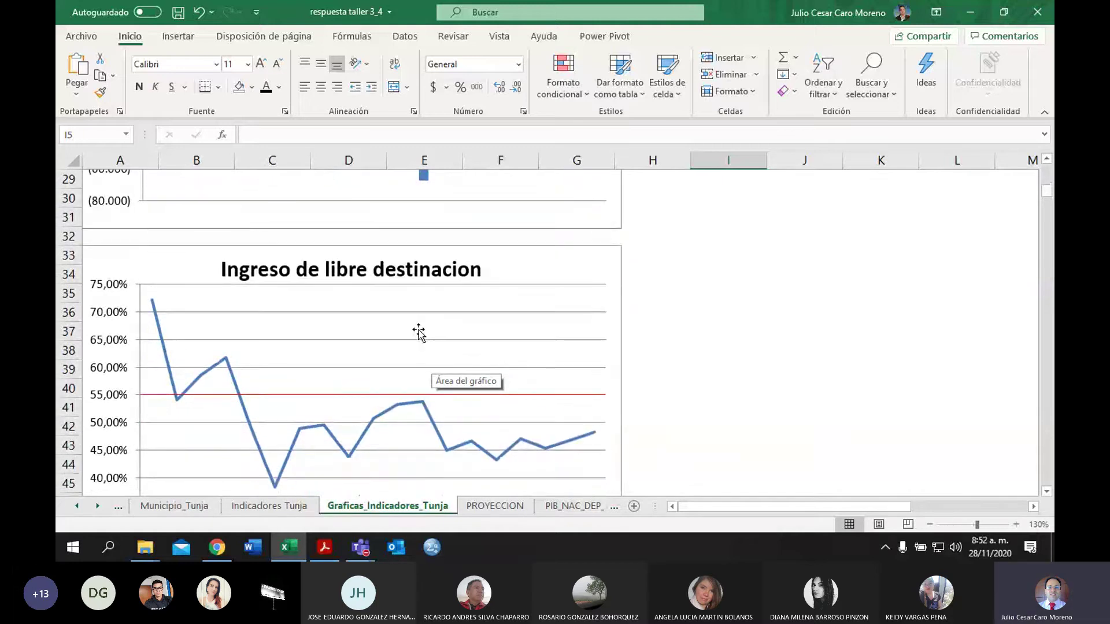
{"action": "scroll", "coordinate": [420, 330], "scroll_direction": "down", "scroll_amount": 3}
{"action": "scroll", "coordinate": [420, 332], "scroll_direction": "up", "scroll_amount": 2}
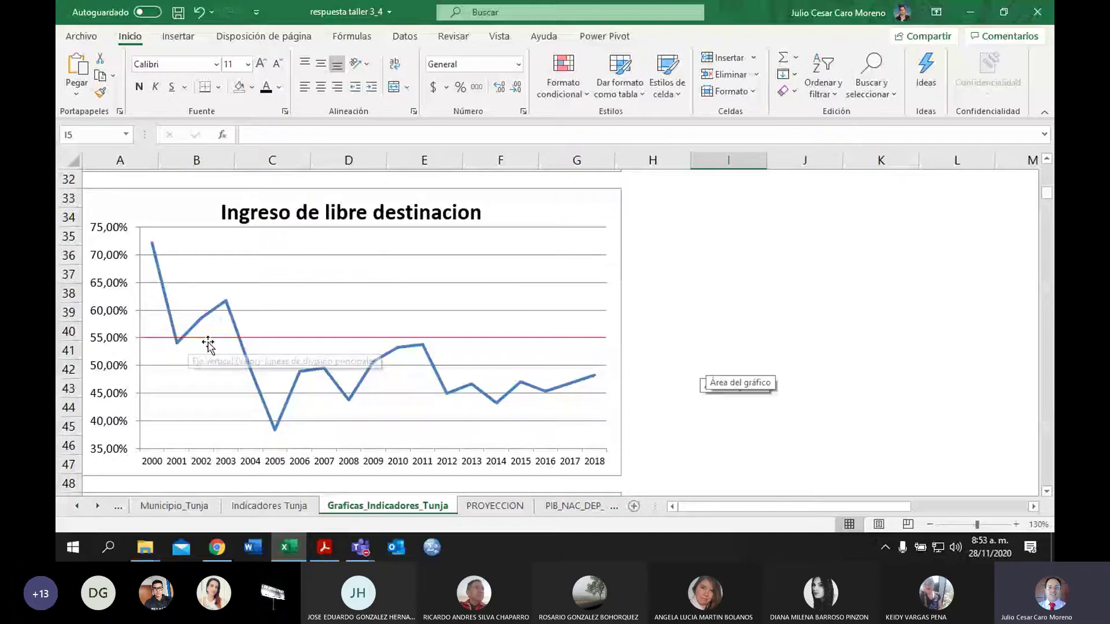
{"action": "mouse_move", "coordinate": [187, 343]}
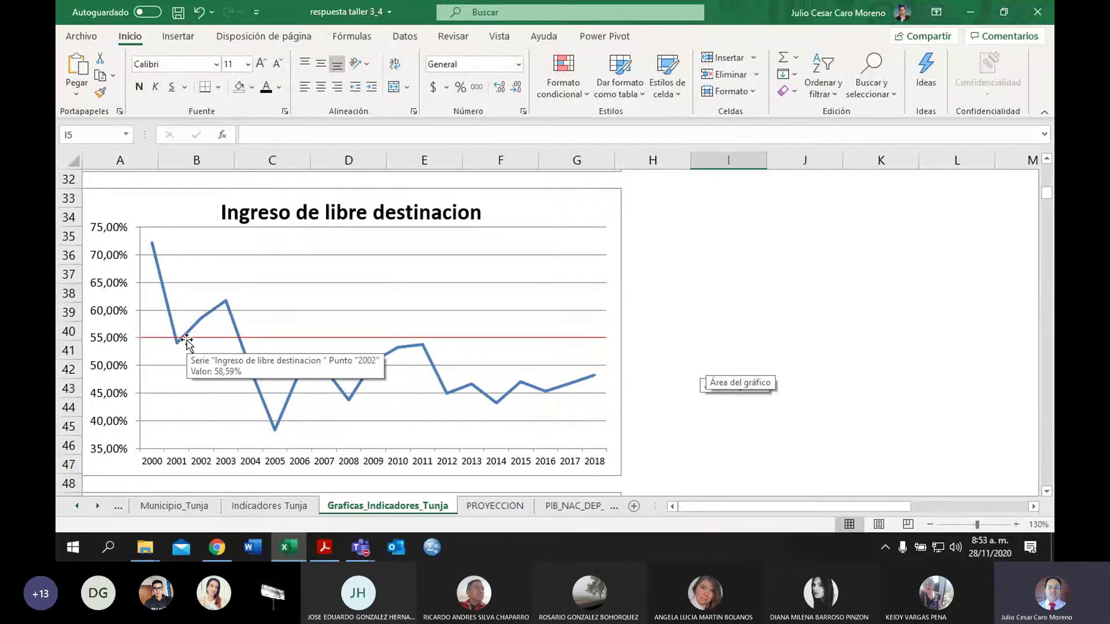
{"action": "mouse_move", "coordinate": [218, 314]}
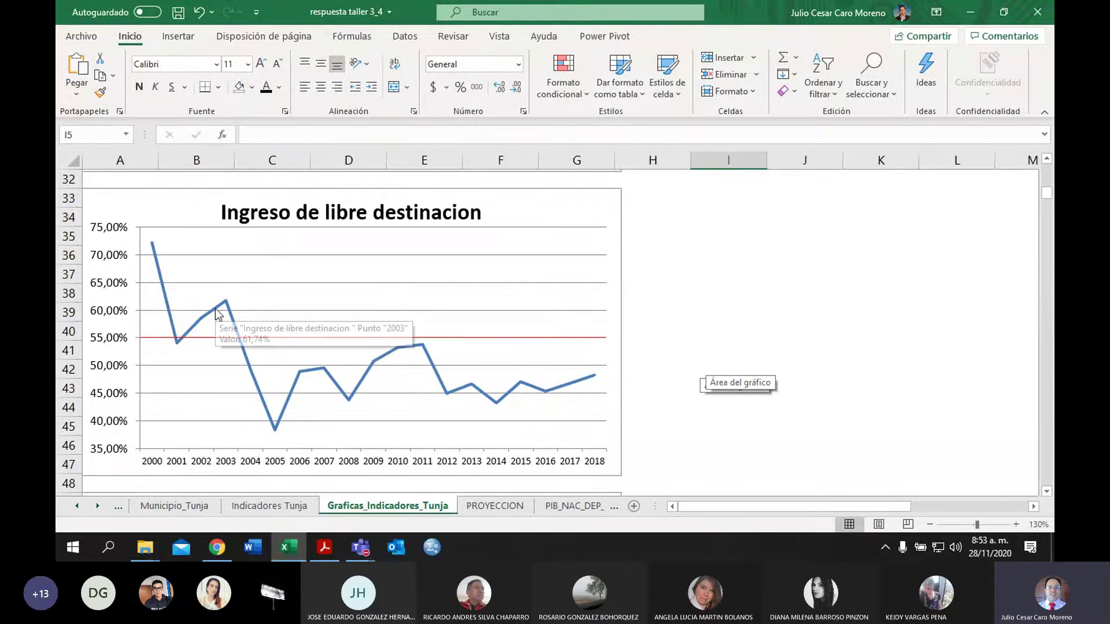
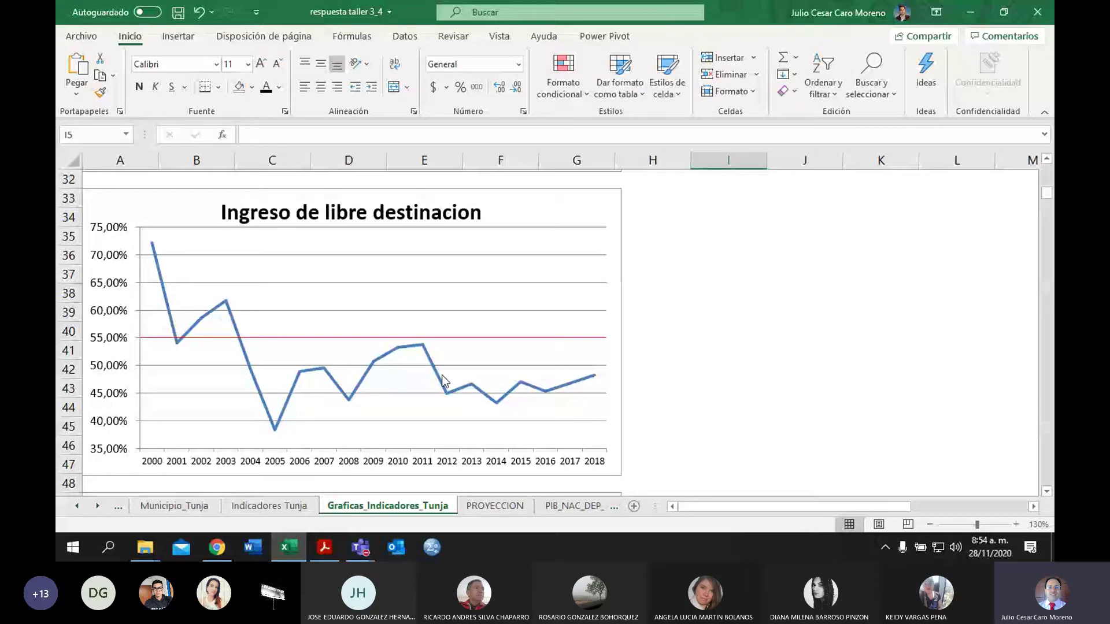
Step: Return to Indicadores Tunja and recheck the Ingreso de libre destinacion formula in C39, leaving it unedited
{"action": "left_click", "coordinate": [270, 507]}
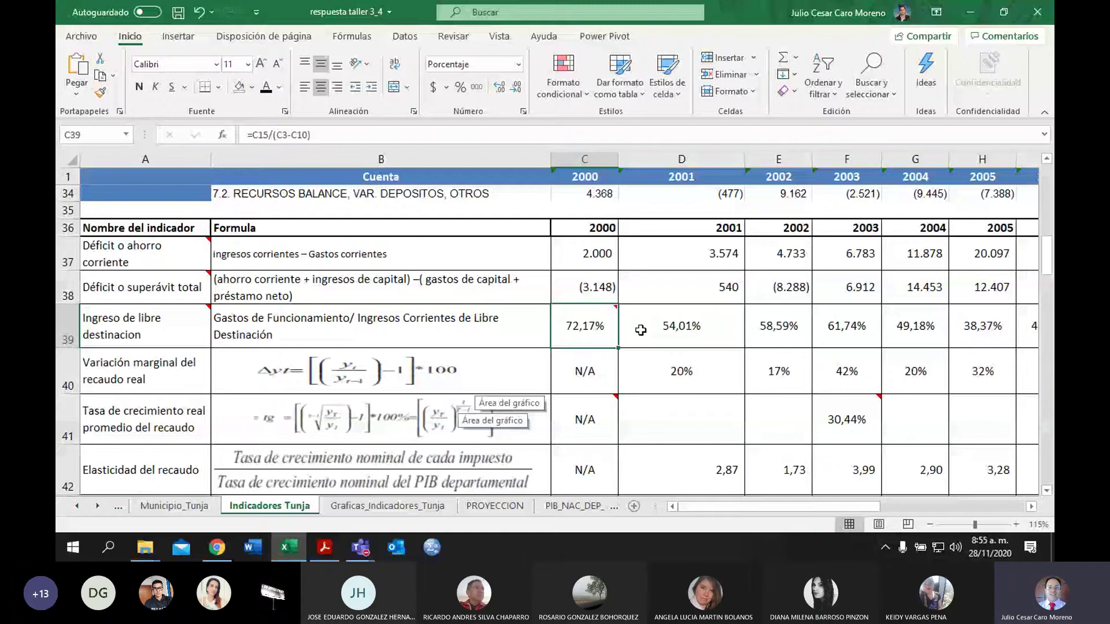
{"action": "key", "text": "F2"}
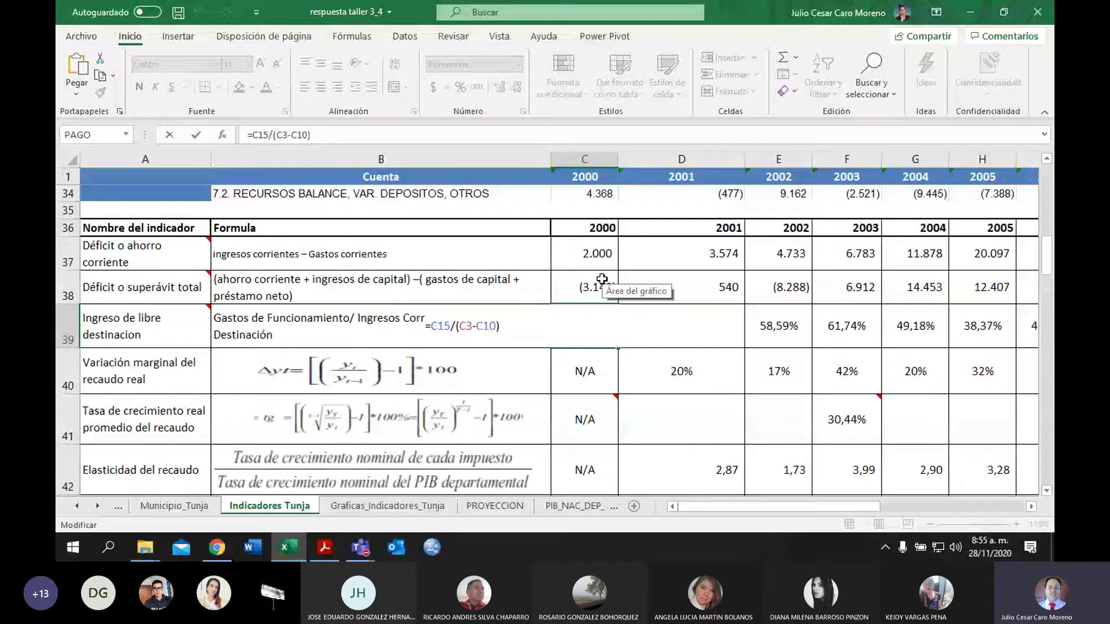
{"action": "key", "text": "Return"}
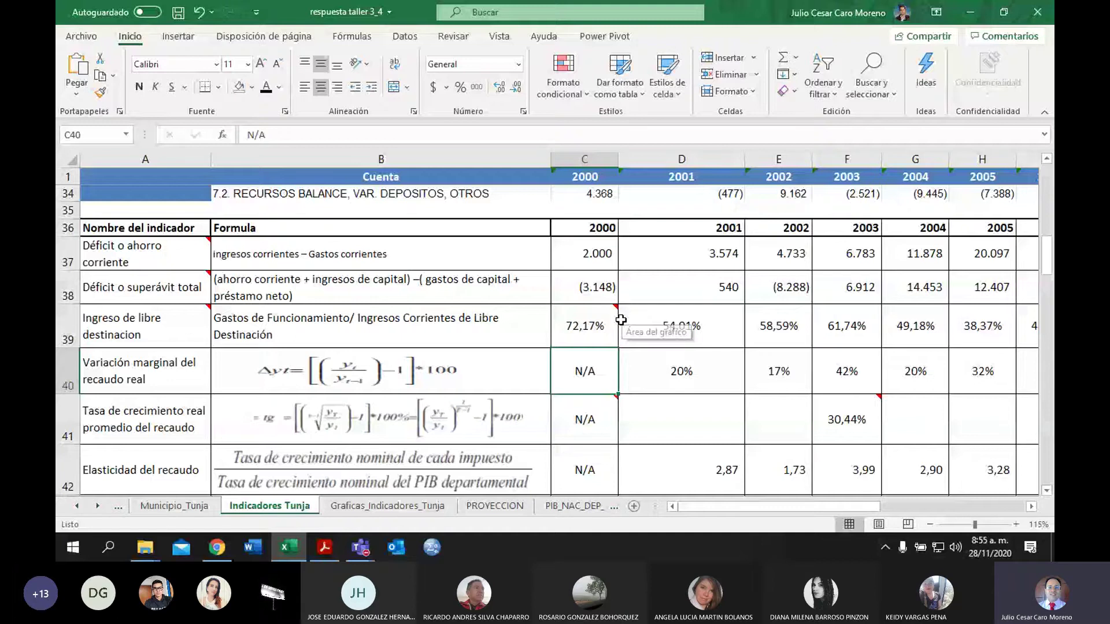
{"action": "scroll", "coordinate": [620, 319], "scroll_direction": "down", "scroll_amount": 1}
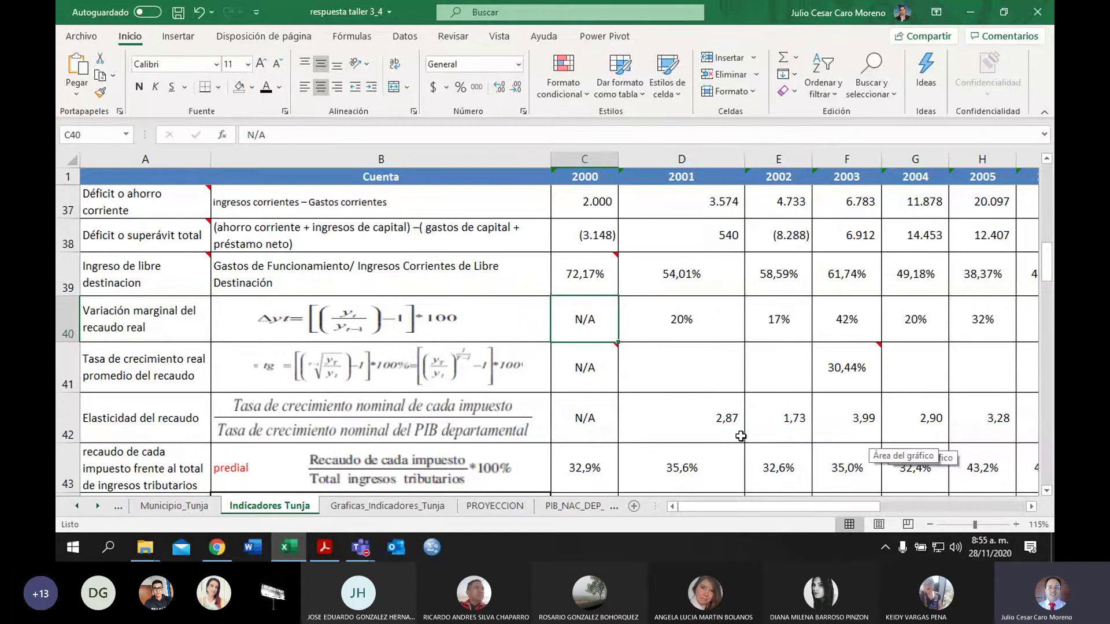
Step: Switch to the indicadores_territoriales PDF and read the objective, range and formula of Variación marginal del recaudo real
{"action": "key", "text": "alt+Tab"}
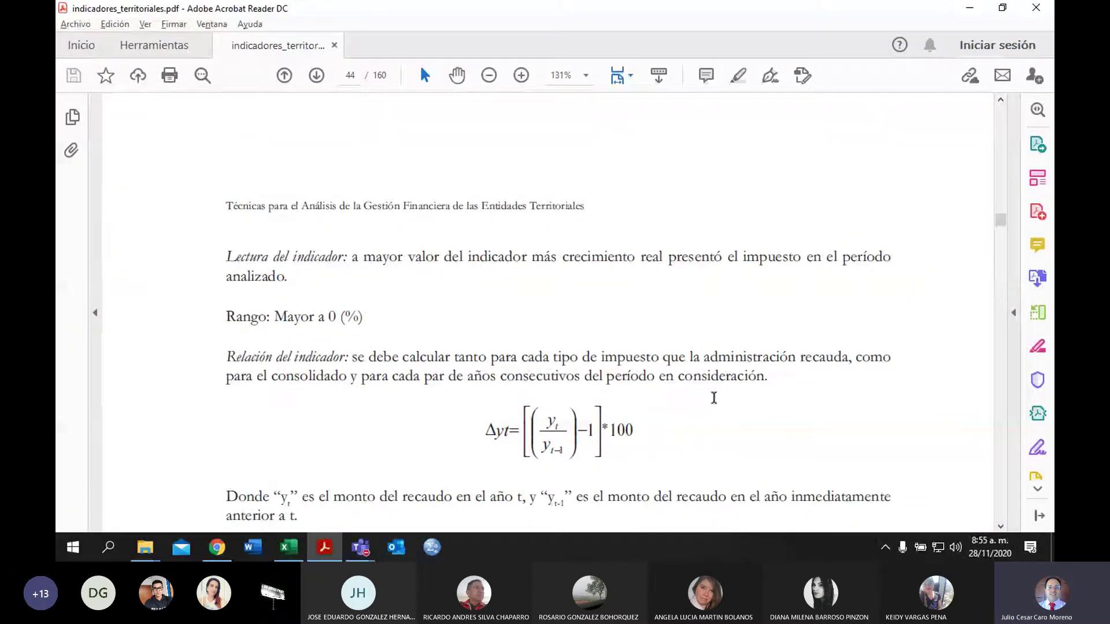
{"action": "scroll", "coordinate": [728, 399], "scroll_direction": "up", "scroll_amount": 1}
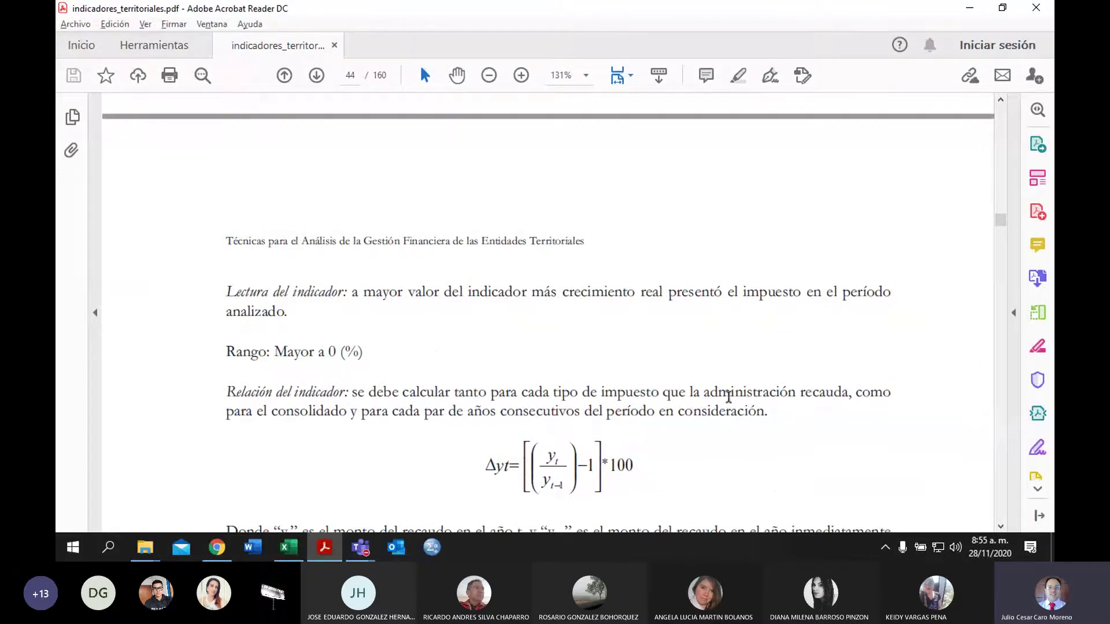
{"action": "scroll", "coordinate": [728, 397], "scroll_direction": "up", "scroll_amount": 5}
{"action": "scroll", "coordinate": [590, 180], "scroll_direction": "down", "scroll_amount": 1}
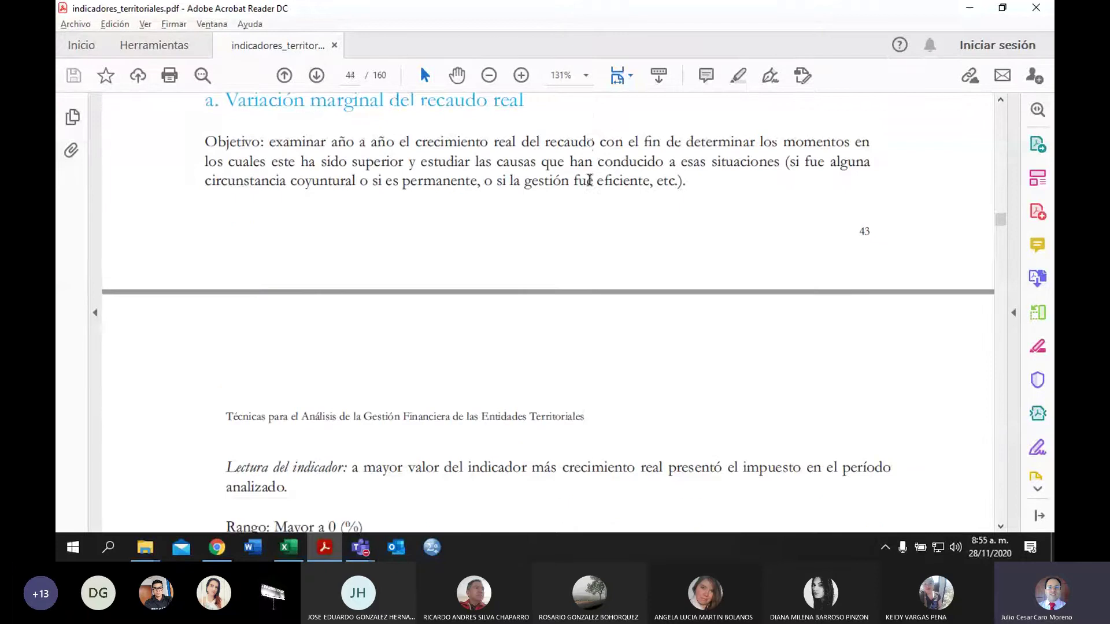
{"action": "scroll", "coordinate": [590, 180], "scroll_direction": "up", "scroll_amount": 1}
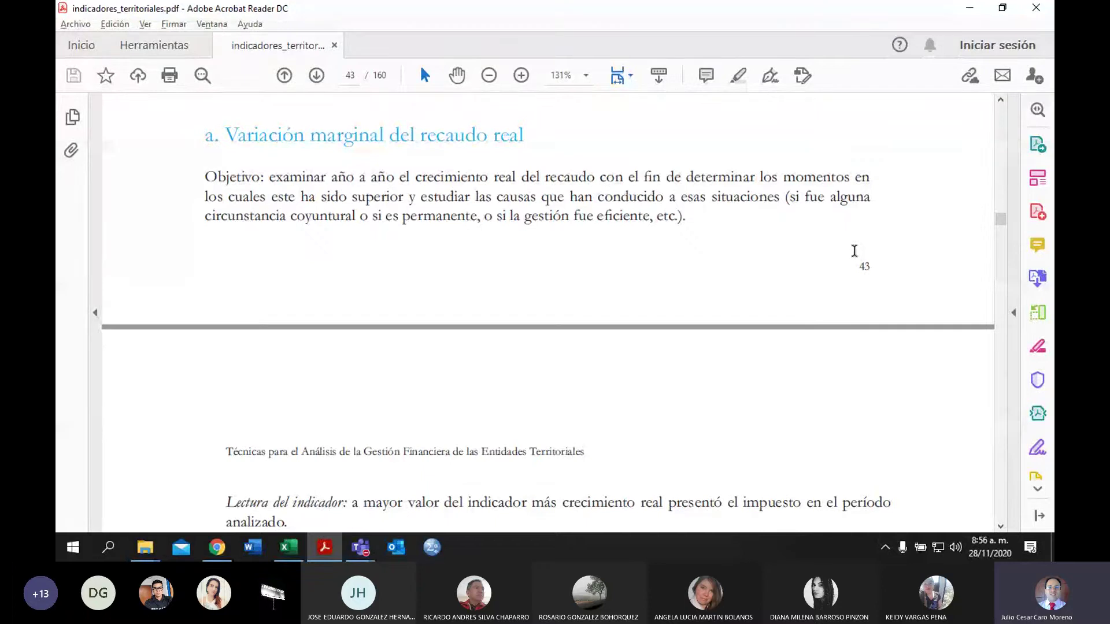
{"action": "scroll", "coordinate": [726, 363], "scroll_direction": "down", "scroll_amount": 1}
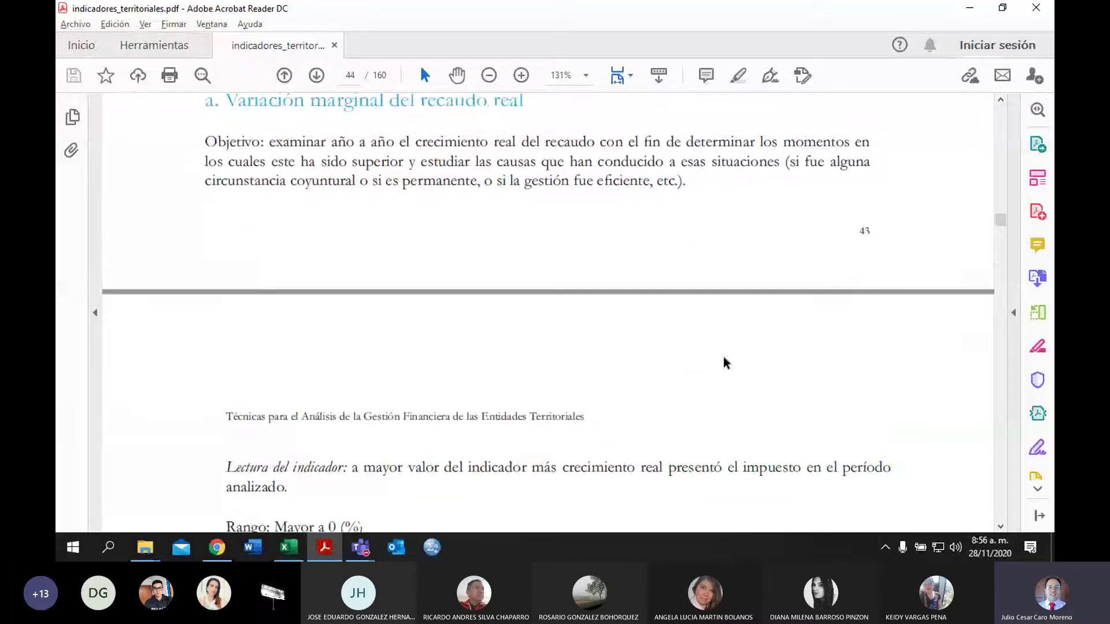
{"action": "scroll", "coordinate": [726, 363], "scroll_direction": "down", "scroll_amount": 3}
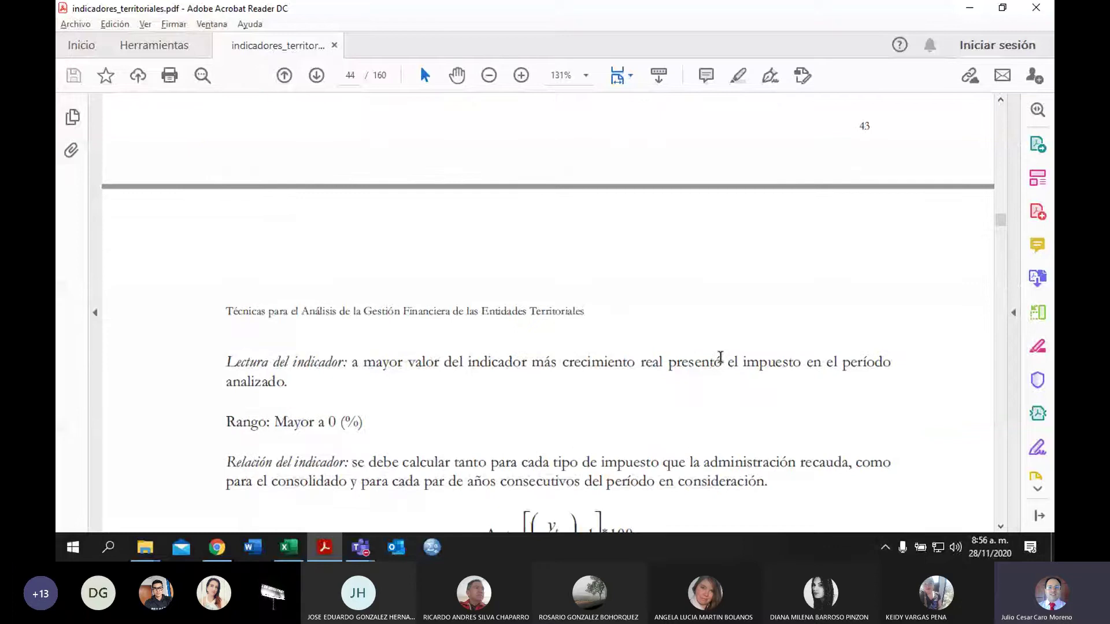
{"action": "scroll", "coordinate": [720, 357], "scroll_direction": "down", "scroll_amount": 5}
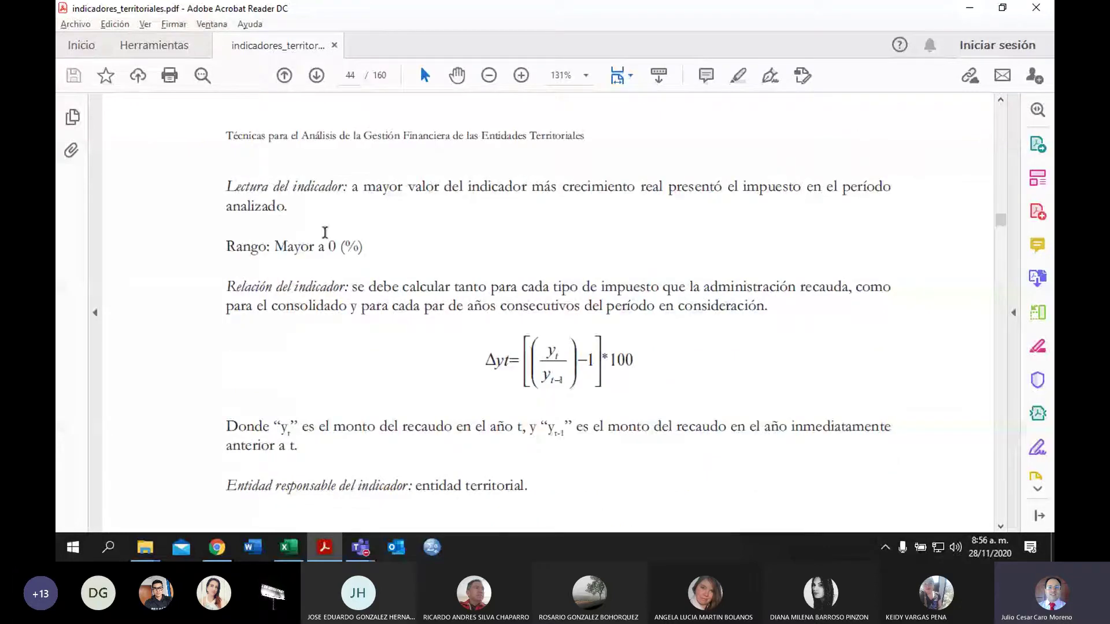
{"action": "left_click_drag", "start_coordinate": [327, 246], "coordinate": [358, 256]}
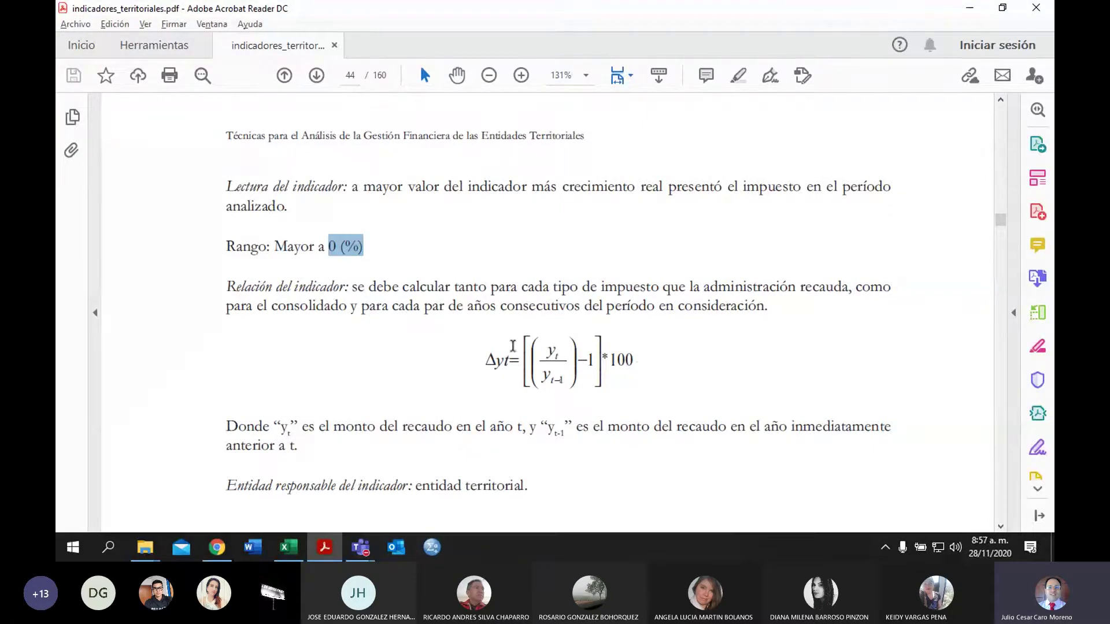
{"action": "left_click_drag", "start_coordinate": [513, 347], "coordinate": [620, 379]}
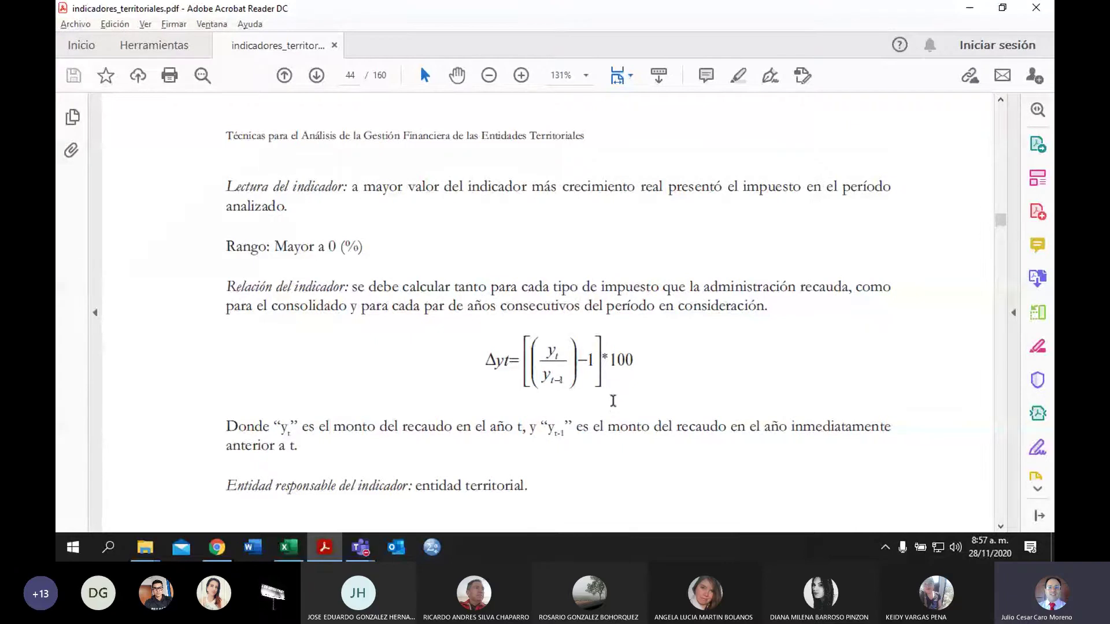
Step: Return to the workbook and try changing the 2001 Variación marginal formula in D40 to =(D3-C3)-1
{"action": "key", "text": "alt+Tab"}
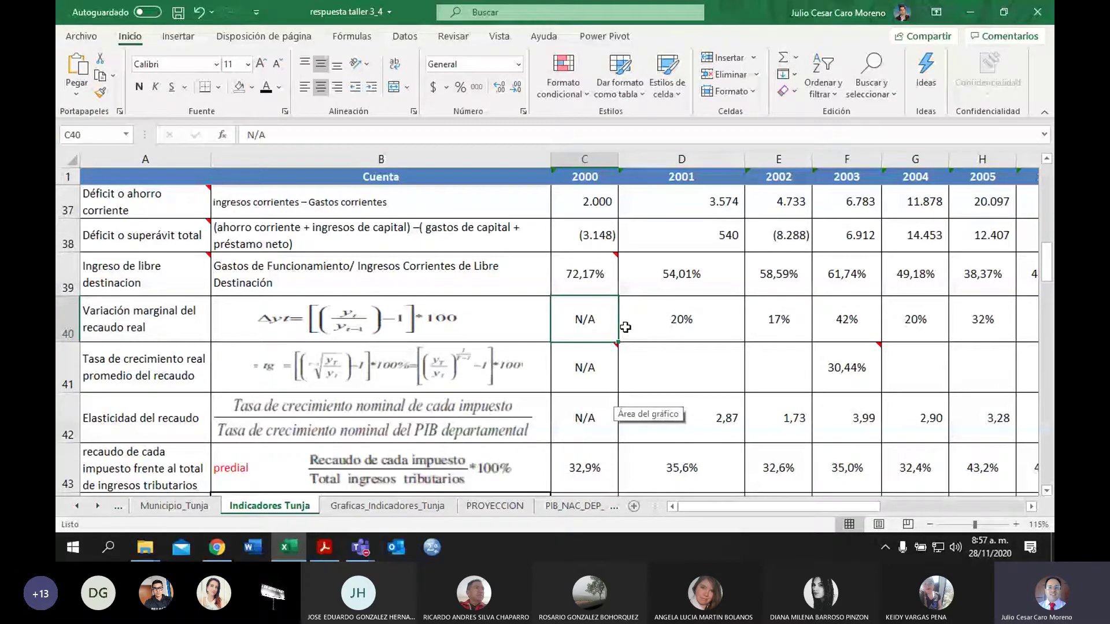
{"action": "left_click", "coordinate": [666, 328]}
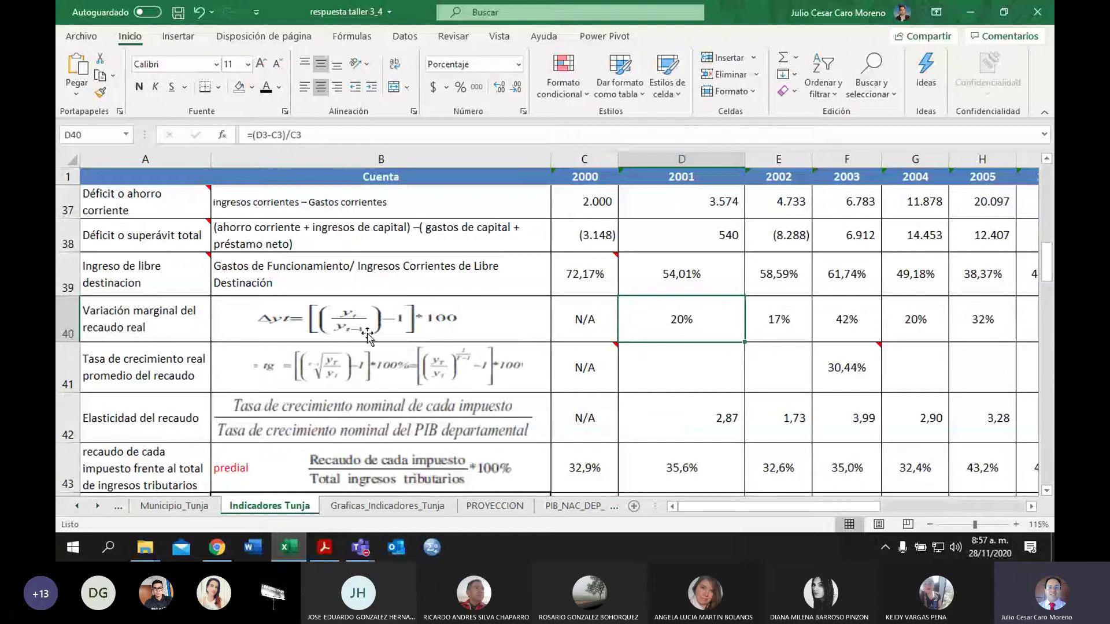
{"action": "key", "text": "F2"}
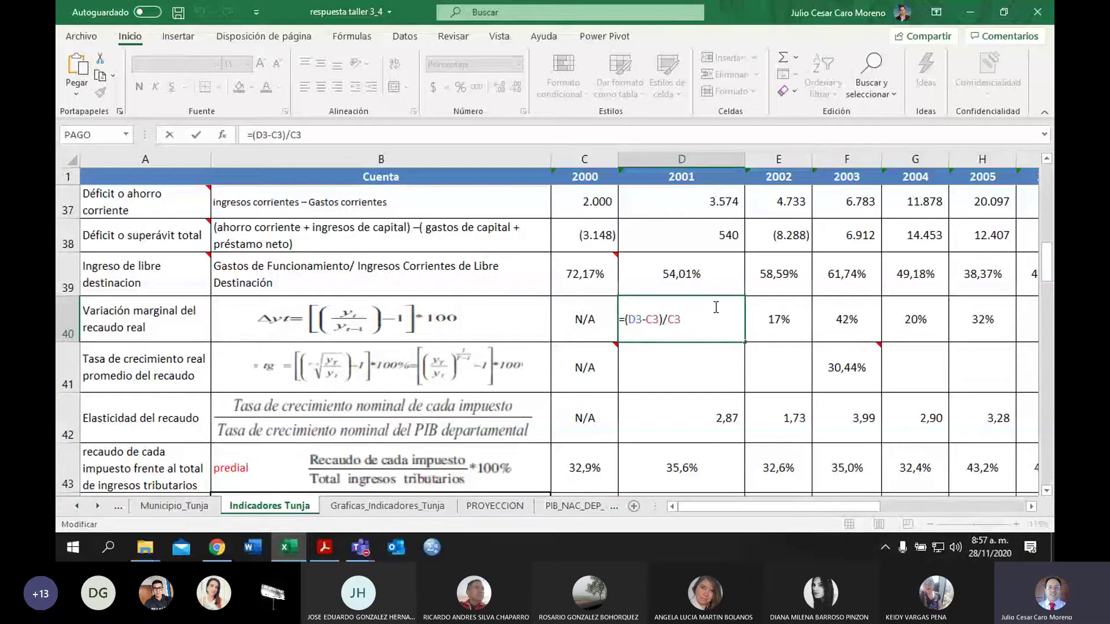
{"action": "key", "text": "BackSpace"}
{"action": "key", "text": "BackSpace"}
{"action": "key", "text": "BackSpace"}
{"action": "type", "text": "-"}
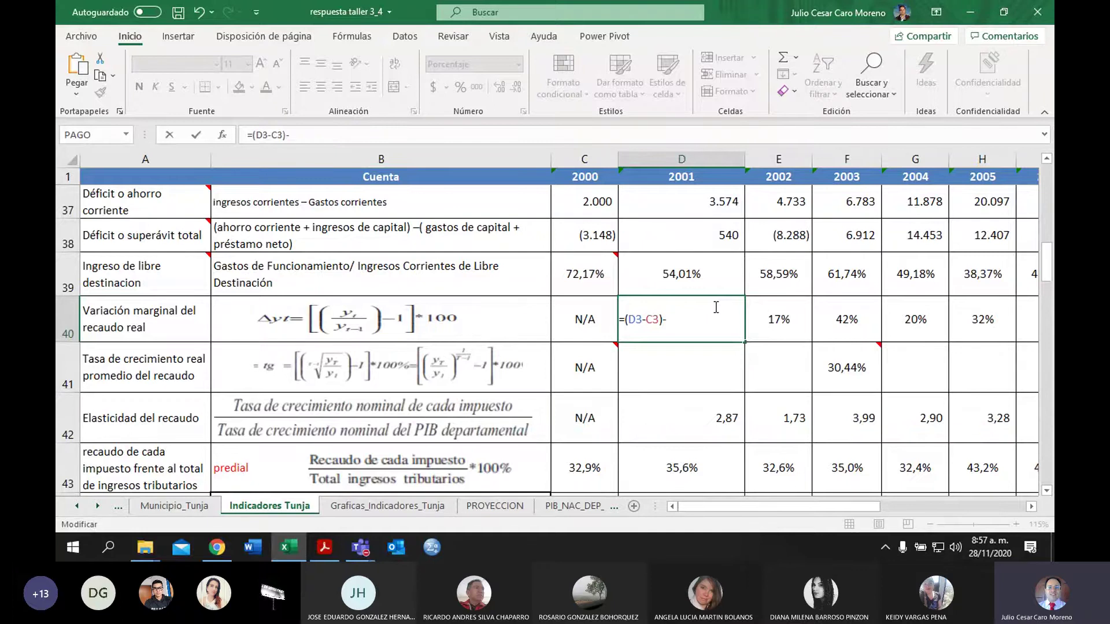
{"action": "type", "text": "1"}
{"action": "key", "text": "Return"}
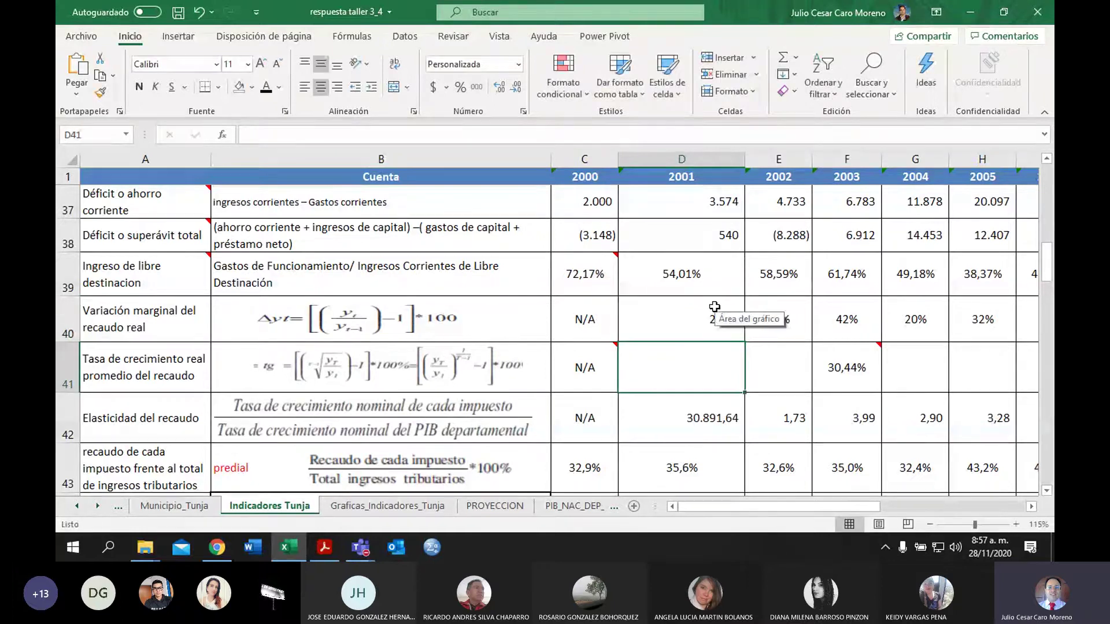
Step: Restore the formula in D40 to =(D3-C3)/C3
{"action": "double_click", "coordinate": [722, 318]}
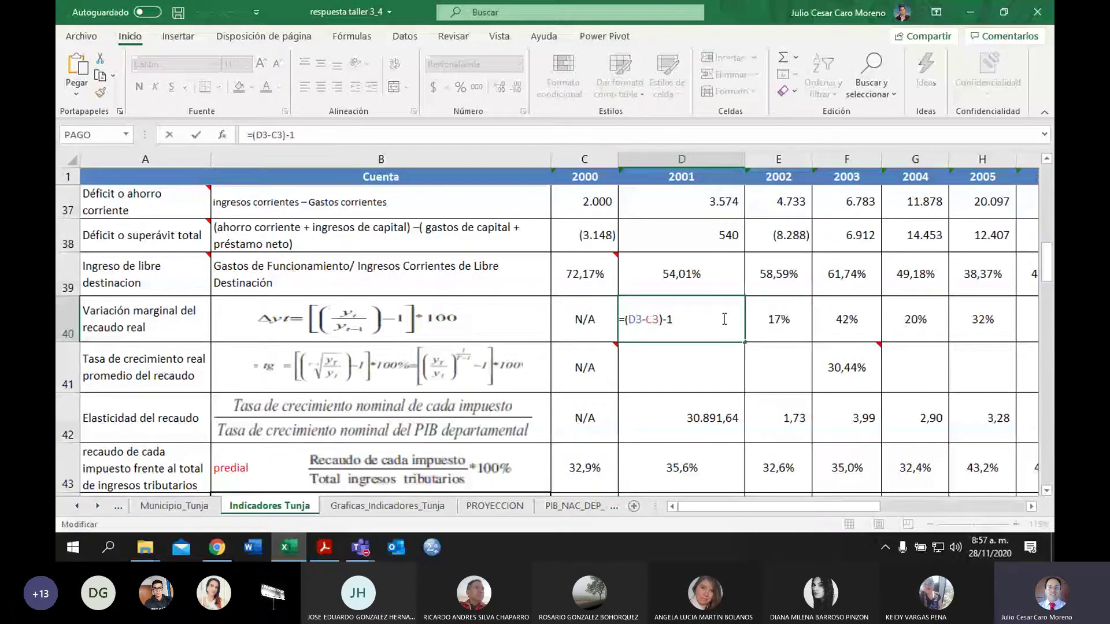
{"action": "key", "text": "BackSpace"}
{"action": "key", "text": "BackSpace"}
{"action": "type", "text": "/C3"}
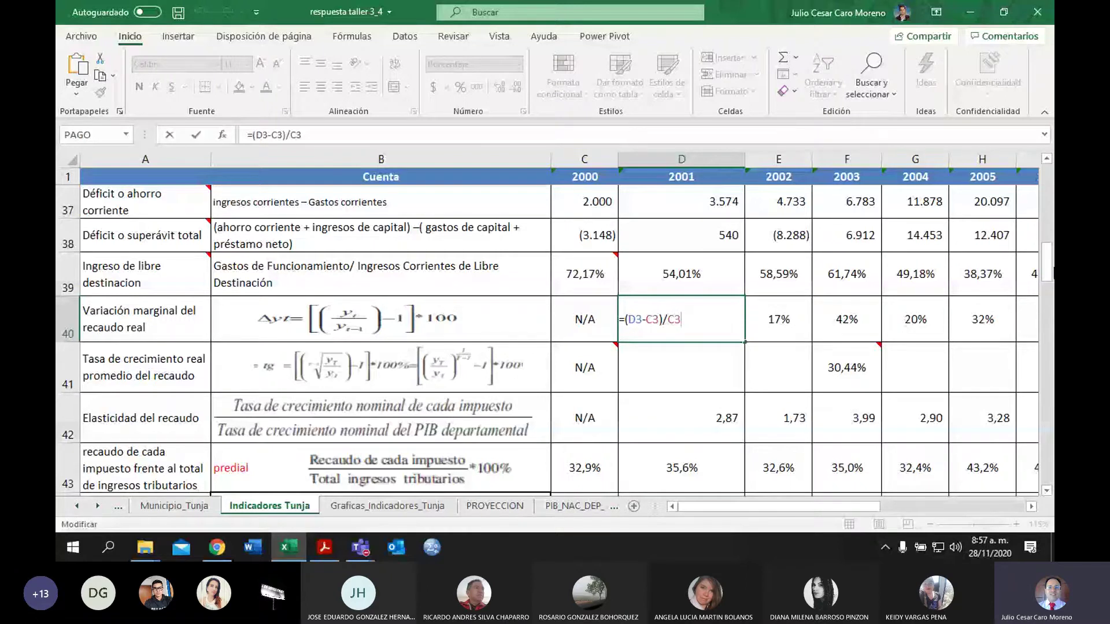
Step: Trace the ingresos corrientes cells referenced by the D40 formula, leave it unedited and return to the indicator rows
{"action": "scroll", "coordinate": [661, 211], "scroll_direction": "up", "scroll_amount": 12}
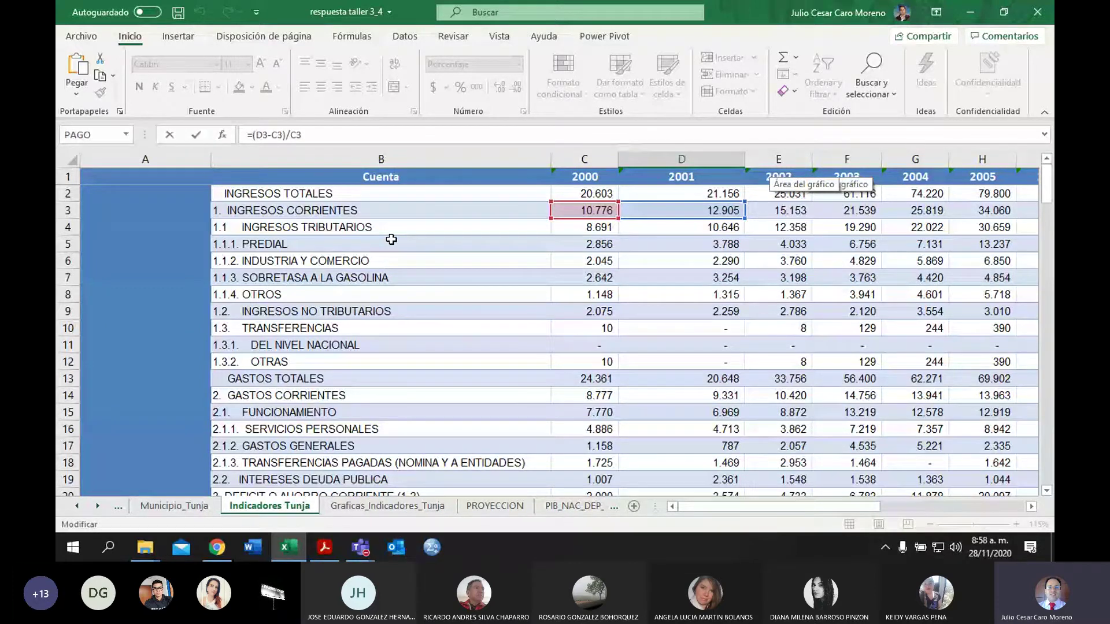
{"action": "scroll", "coordinate": [584, 312], "scroll_direction": "down", "scroll_amount": 20}
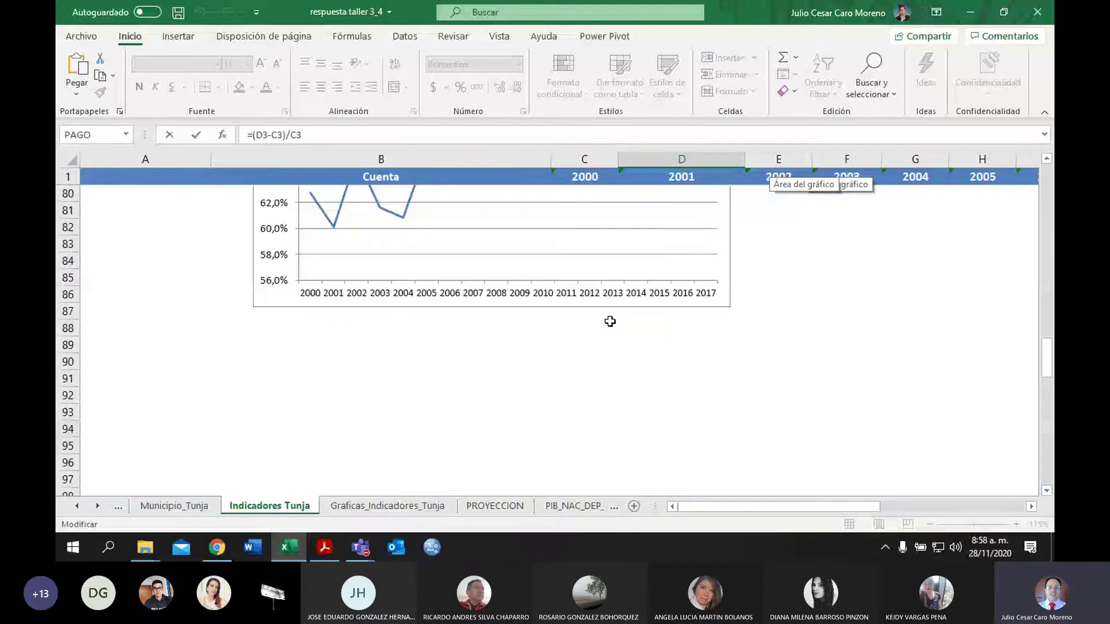
{"action": "key", "text": "Escape"}
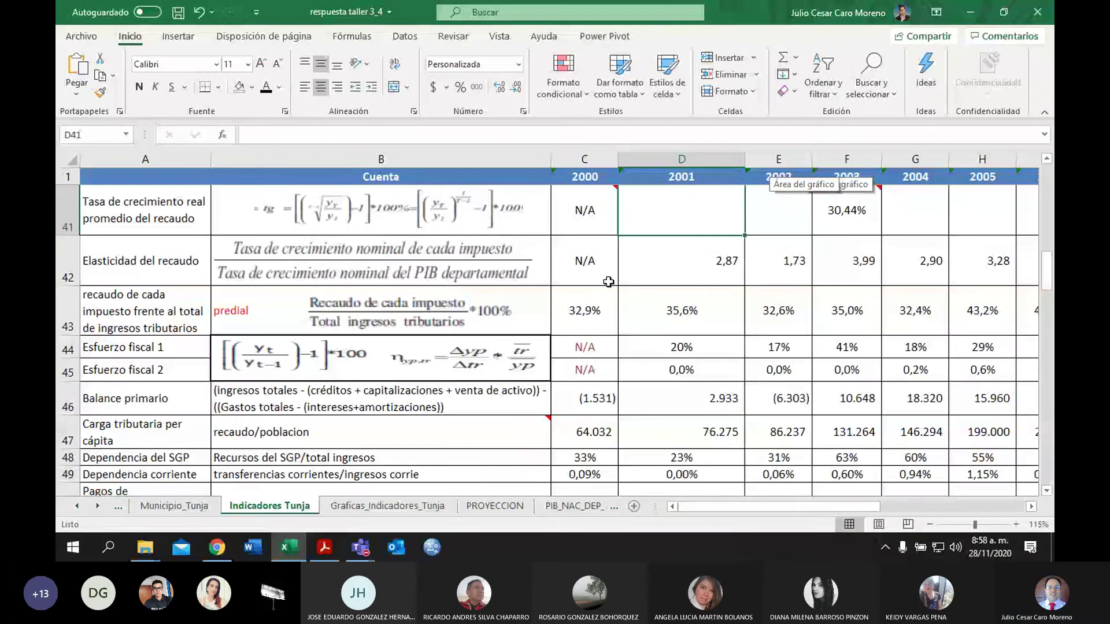
{"action": "scroll", "coordinate": [607, 277], "scroll_direction": "up", "scroll_amount": 3}
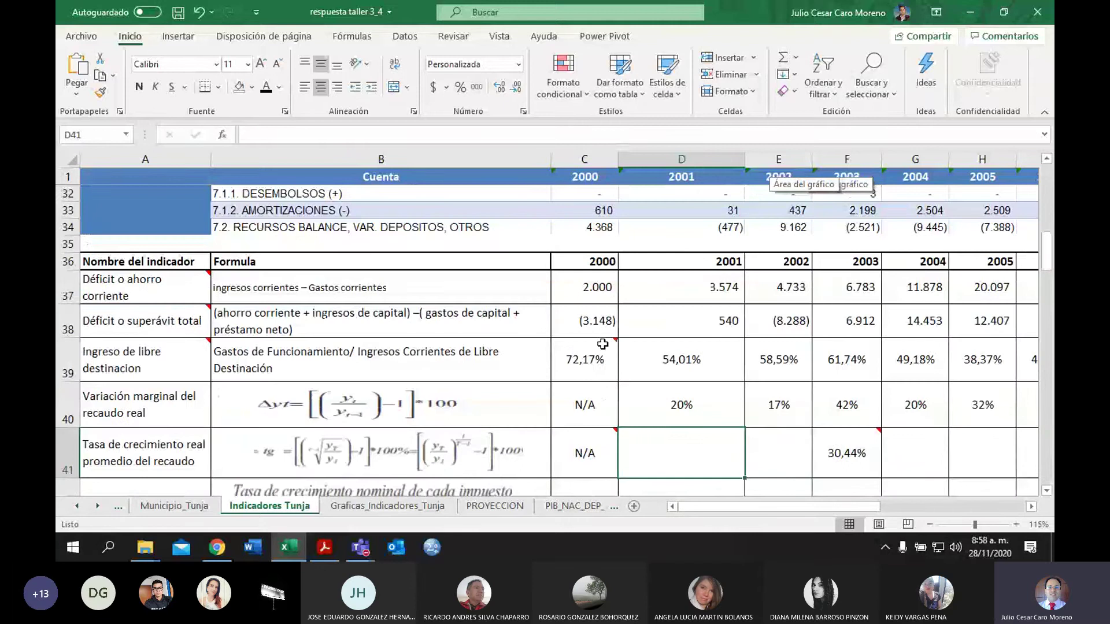
Step: Rewrite the 2001 Variación marginal del recaudo real formula in D40 as =((D3/C3)-1), referencing the ingresos corrientes cells
{"action": "double_click", "coordinate": [696, 402]}
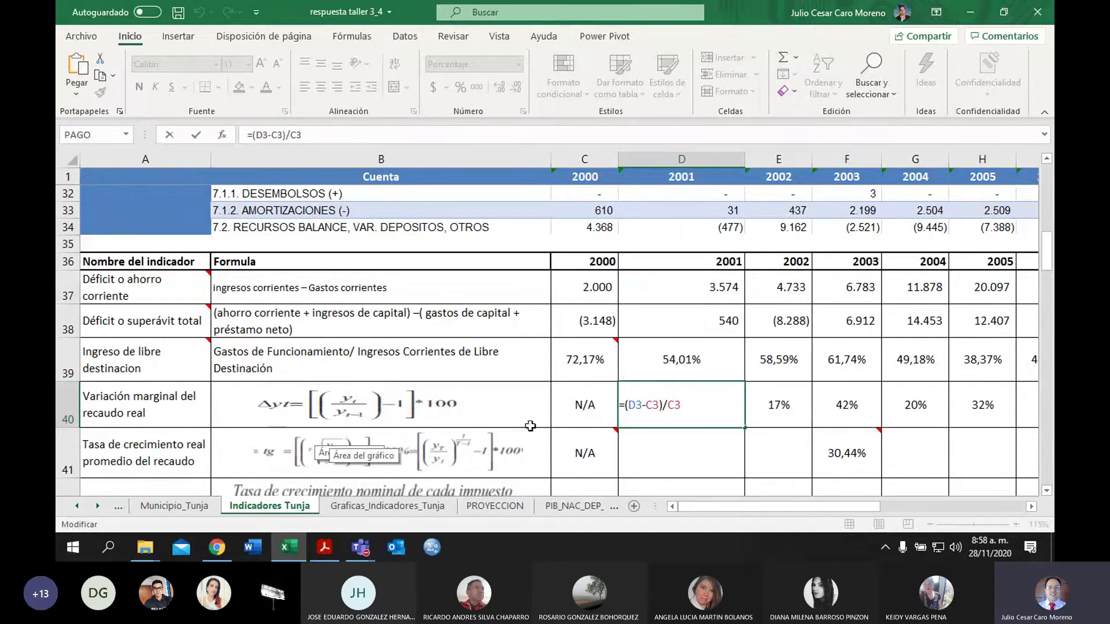
{"action": "key", "text": "BackSpace"}
{"action": "key", "text": "BackSpace"}
{"action": "key", "text": "BackSpace"}
{"action": "key", "text": "BackSpace"}
{"action": "key", "text": "BackSpace"}
{"action": "key", "text": "BackSpace"}
{"action": "key", "text": "BackSpace"}
{"action": "key", "text": "BackSpace"}
{"action": "key", "text": "BackSpace"}
{"action": "key", "text": "BackSpace"}
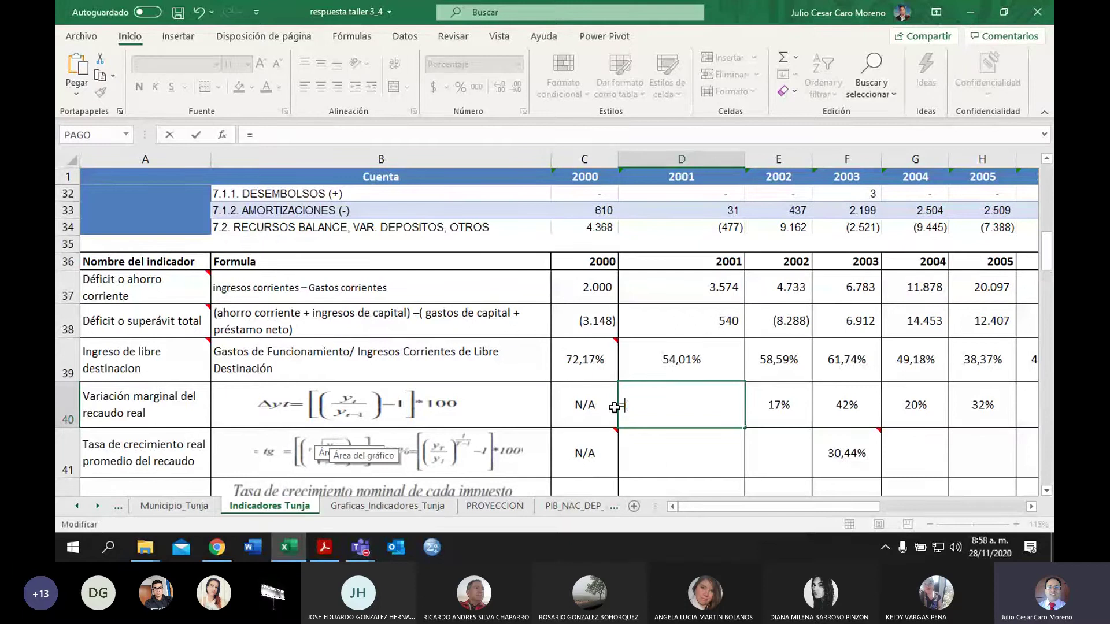
{"action": "type", "text": "(("}
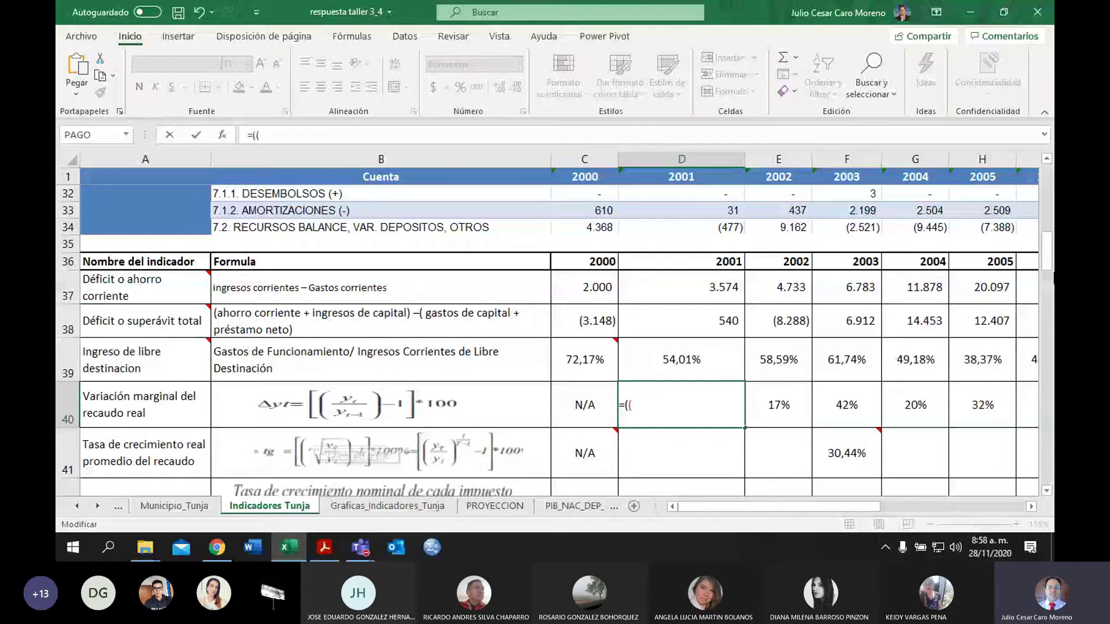
{"action": "scroll", "coordinate": [701, 212], "scroll_direction": "up", "scroll_amount": 10}
{"action": "left_click", "coordinate": [701, 210]}
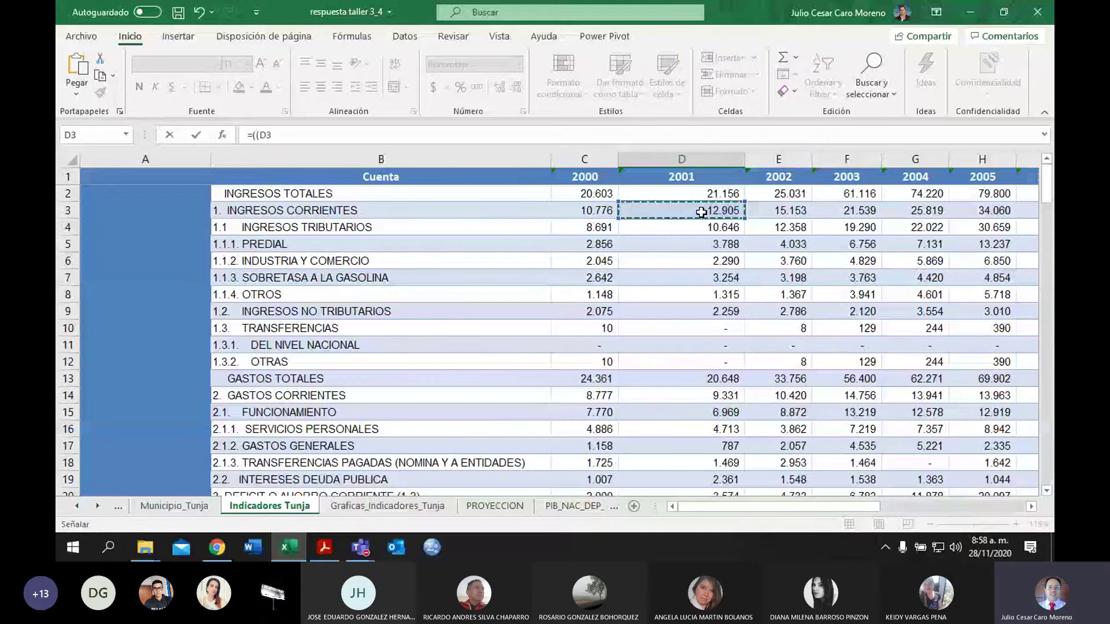
{"action": "type", "text": "/"}
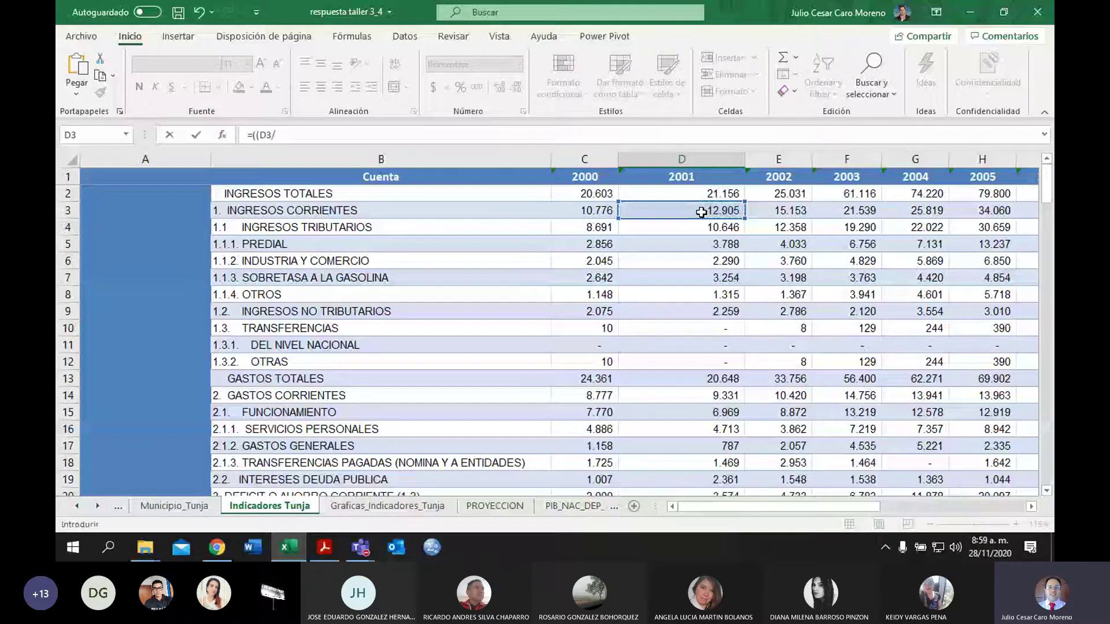
{"action": "left_click", "coordinate": [598, 212]}
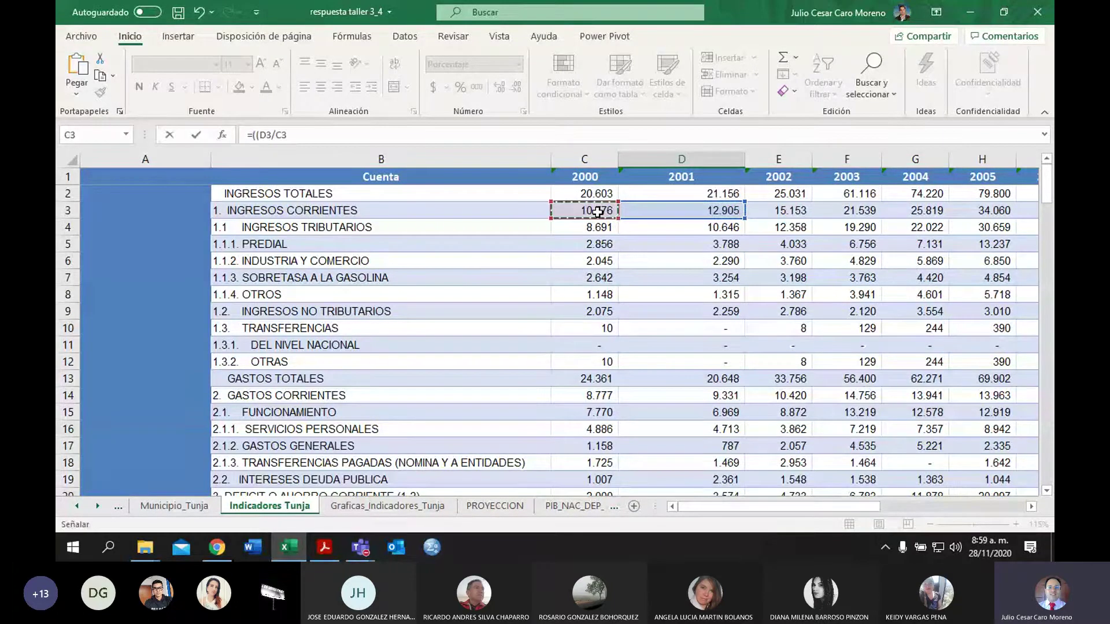
{"action": "type", "text": ")-1)"}
{"action": "key", "text": "Return"}
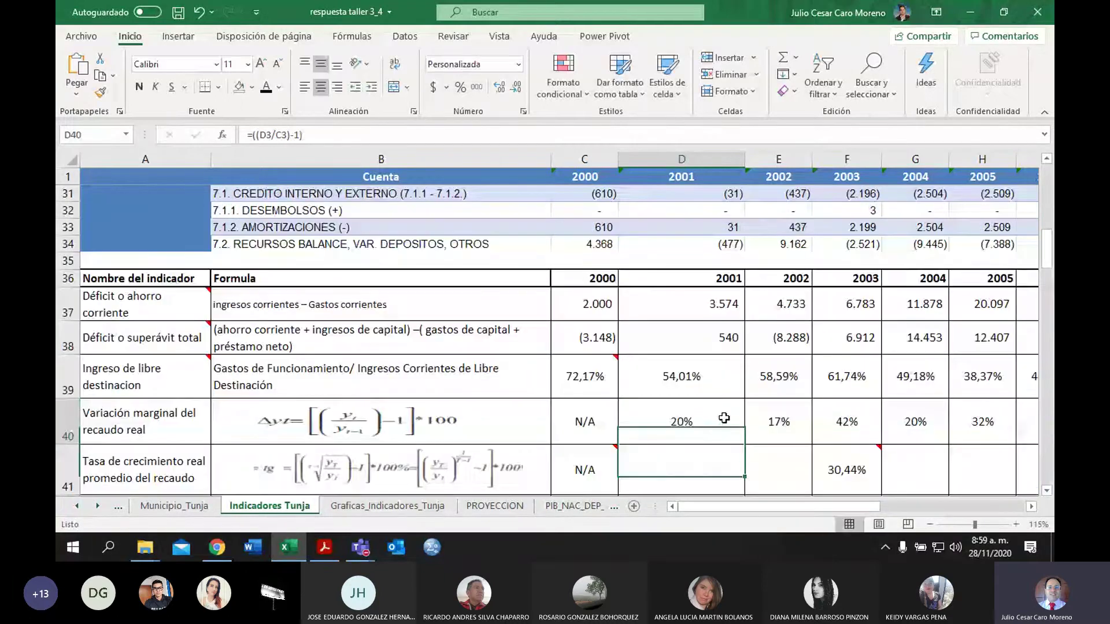
Step: Show D40's percentage with one decimal place, then return it to whole percentages
{"action": "left_click", "coordinate": [724, 418]}
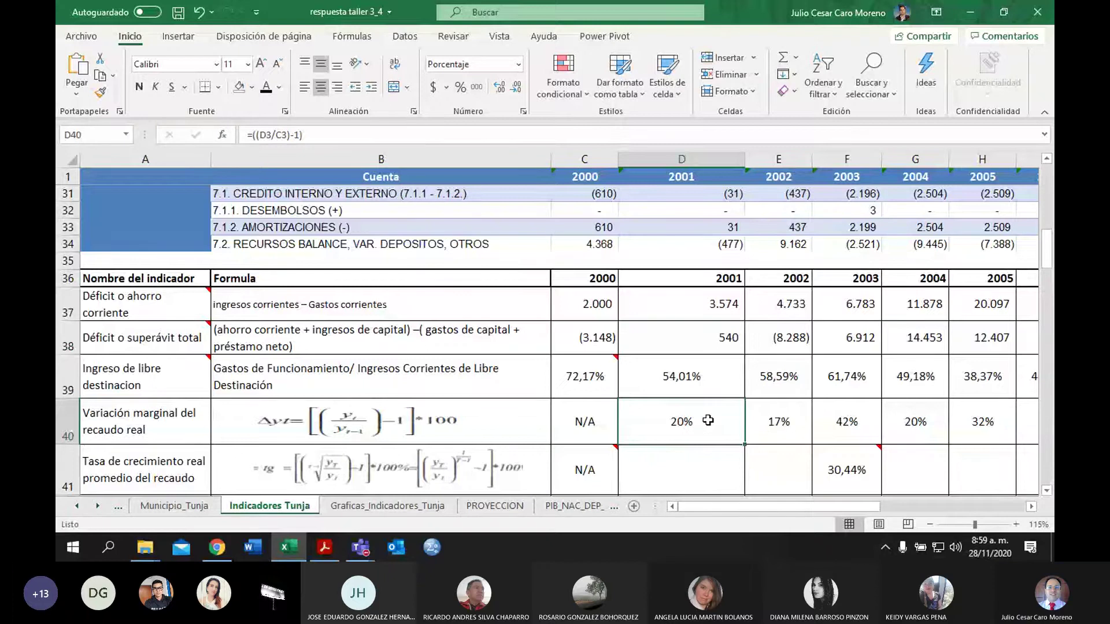
{"action": "left_click", "coordinate": [499, 90]}
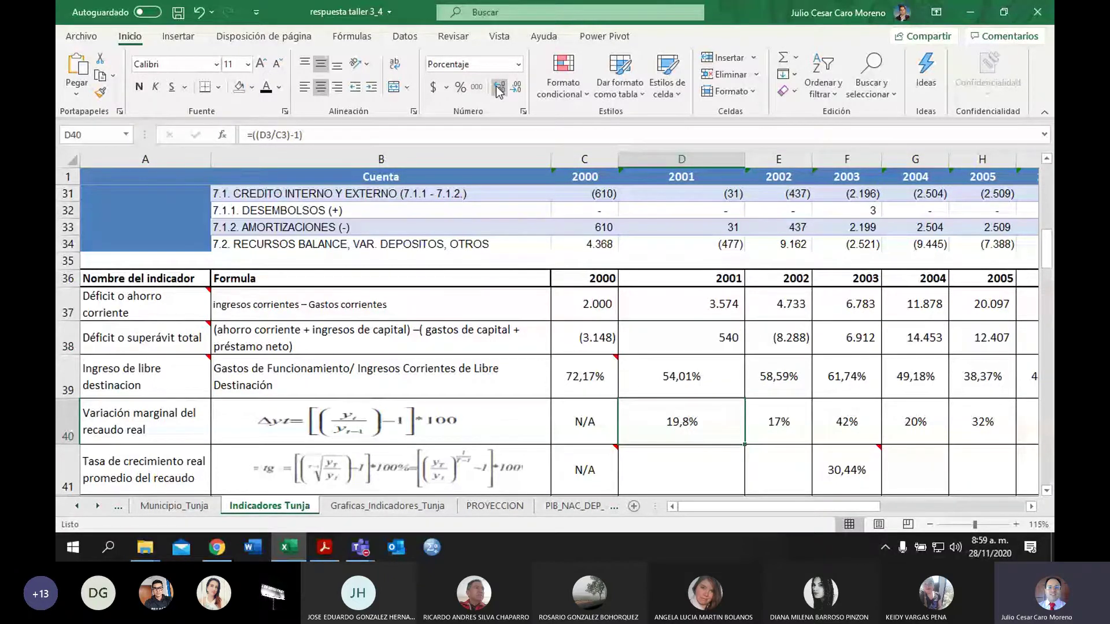
{"action": "left_click", "coordinate": [515, 87]}
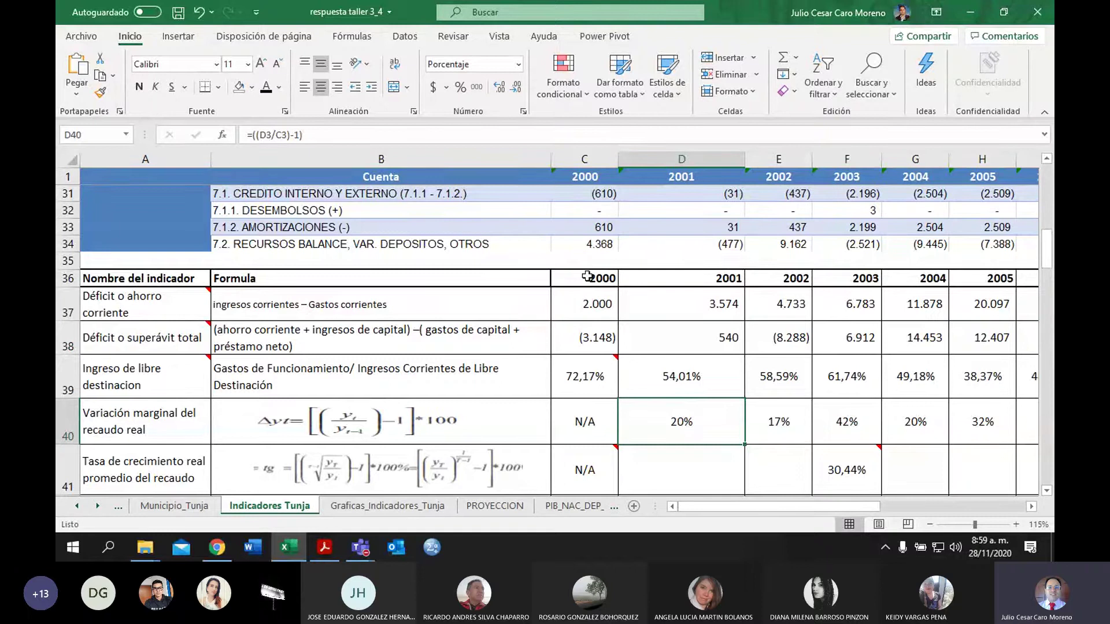
Step: Compare the 2001 Variación marginal formula in D40 with the 2002 formula in E40, leaving both unedited
{"action": "double_click", "coordinate": [726, 421]}
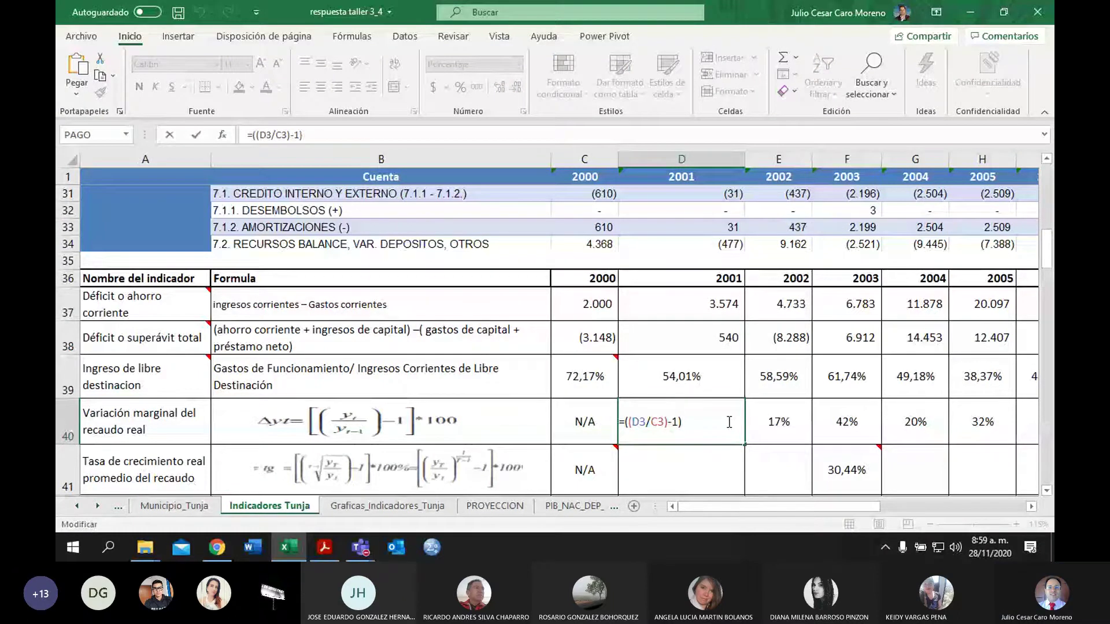
{"action": "key", "text": "Return"}
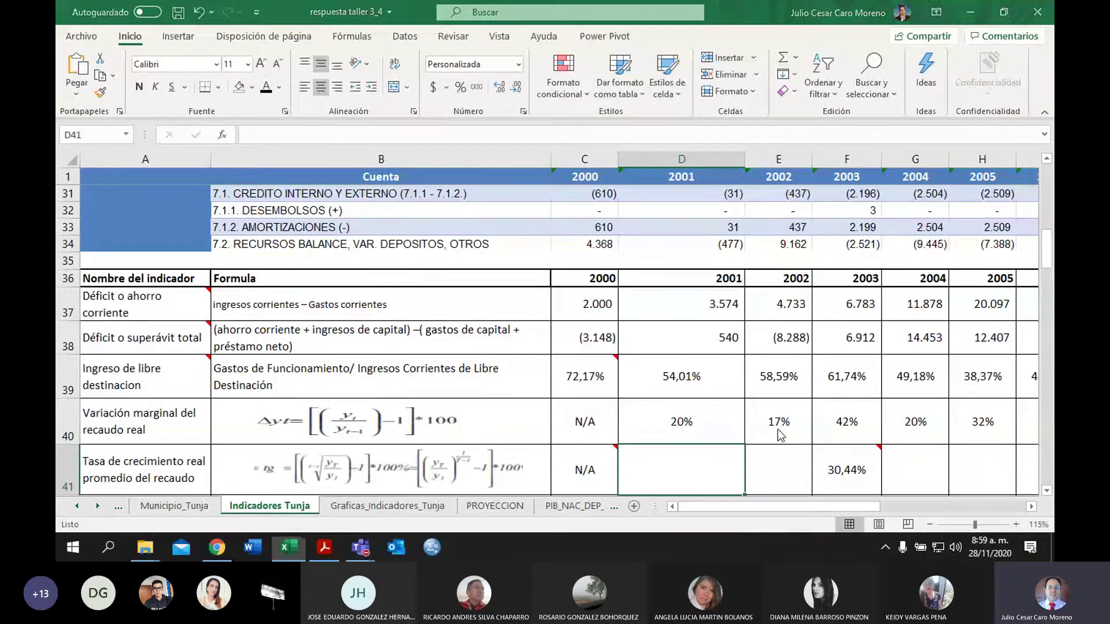
{"action": "left_click", "coordinate": [781, 431]}
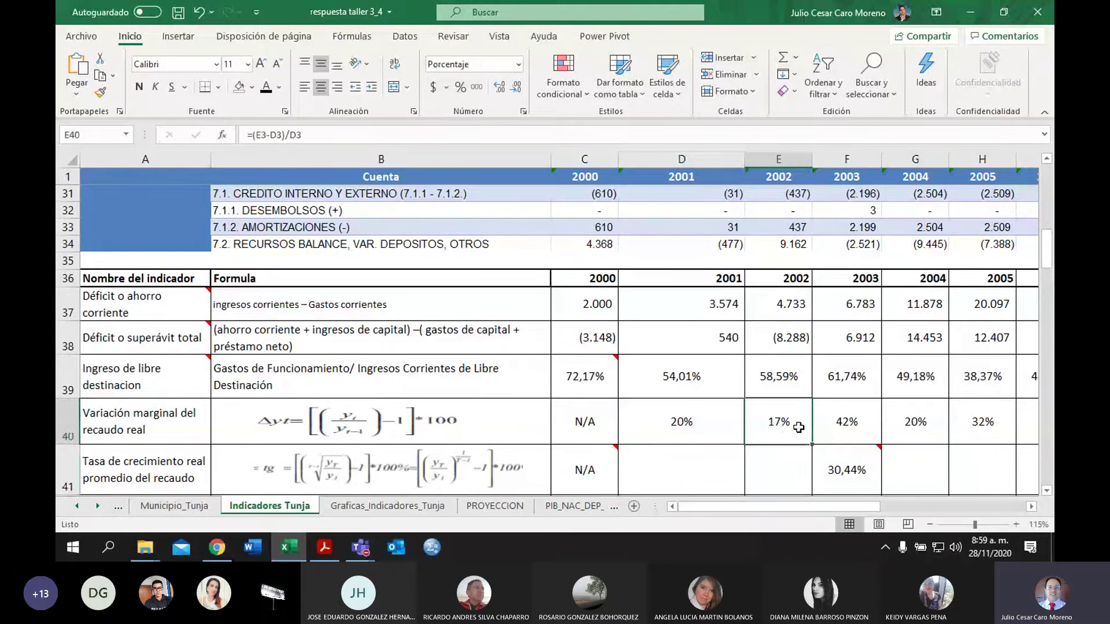
{"action": "double_click", "coordinate": [798, 427]}
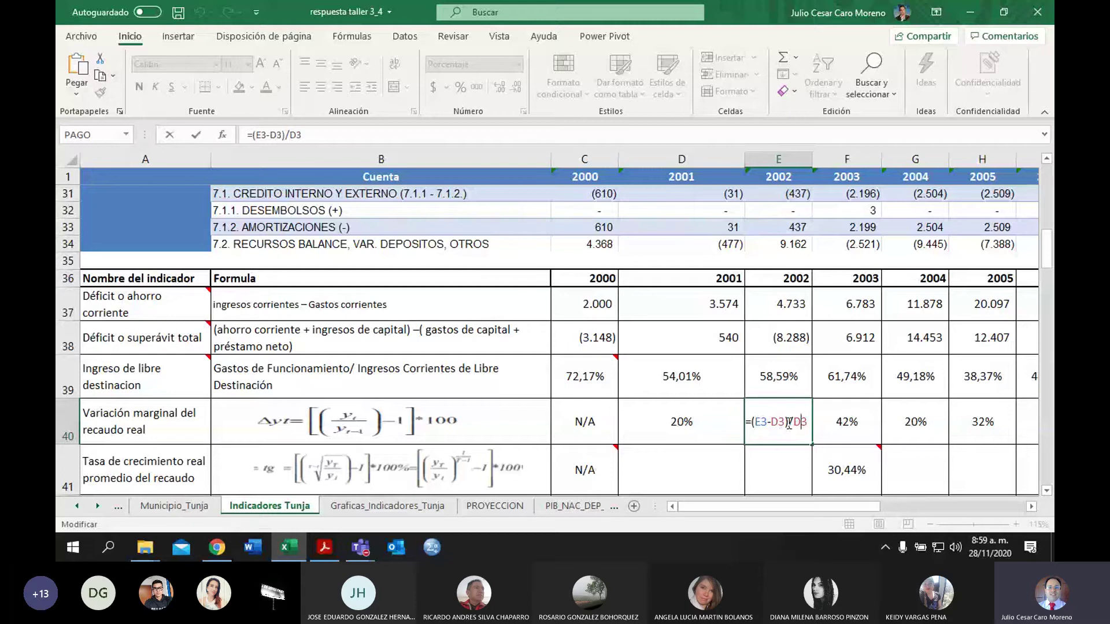
{"action": "key", "text": "Return"}
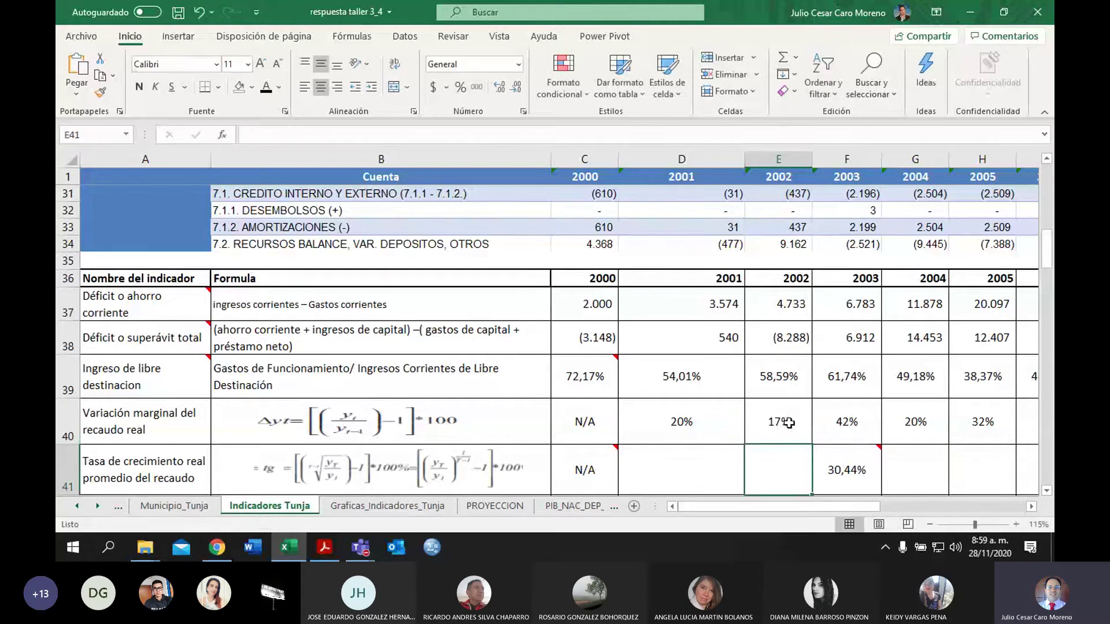
{"action": "left_click", "coordinate": [727, 421]}
Step: Fill the Variación marginal formula from E40 across row 40 through 2018 and copy the Promedio formula from V39 down to V40
{"action": "left_click", "coordinate": [785, 432]}
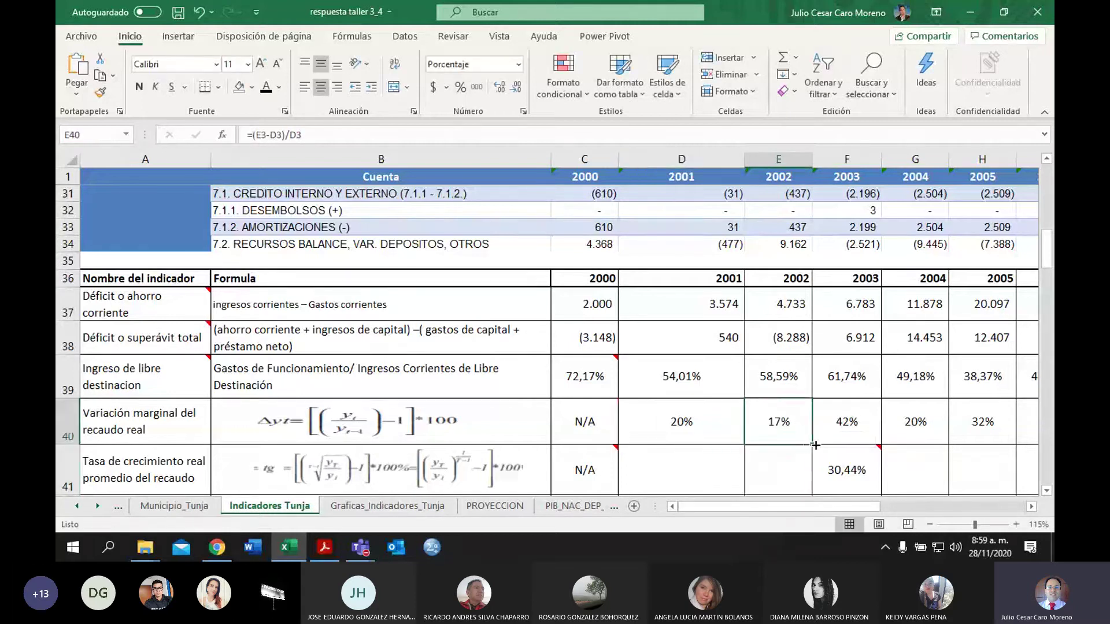
{"action": "left_click_drag", "start_coordinate": [812, 444], "coordinate": [867, 433]}
{"action": "left_click", "coordinate": [947, 384]}
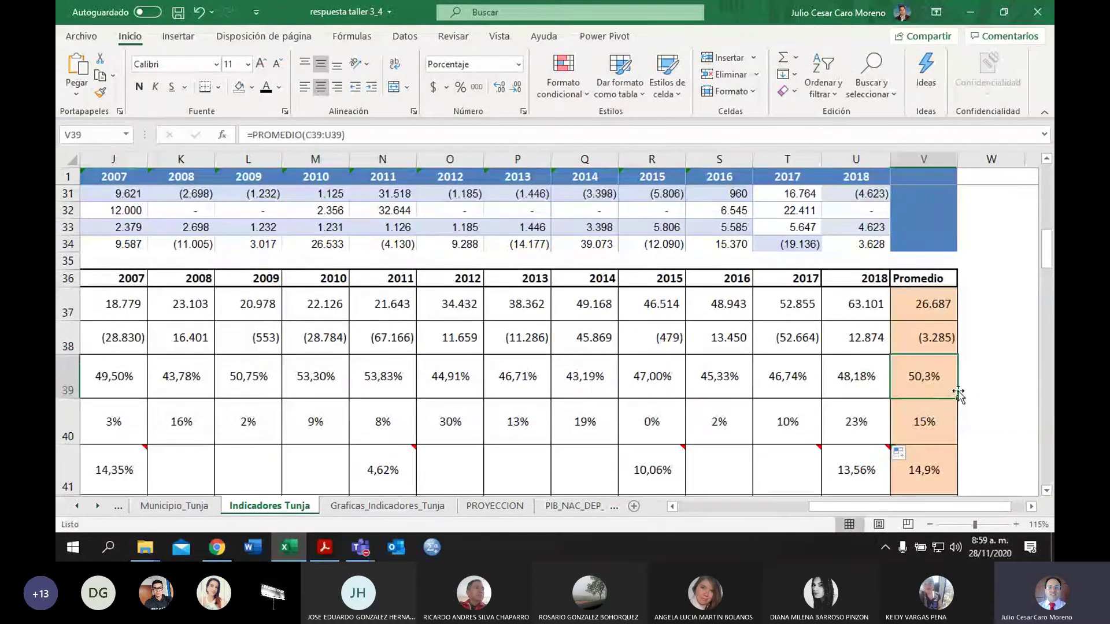
{"action": "left_click_drag", "start_coordinate": [957, 398], "coordinate": [962, 426]}
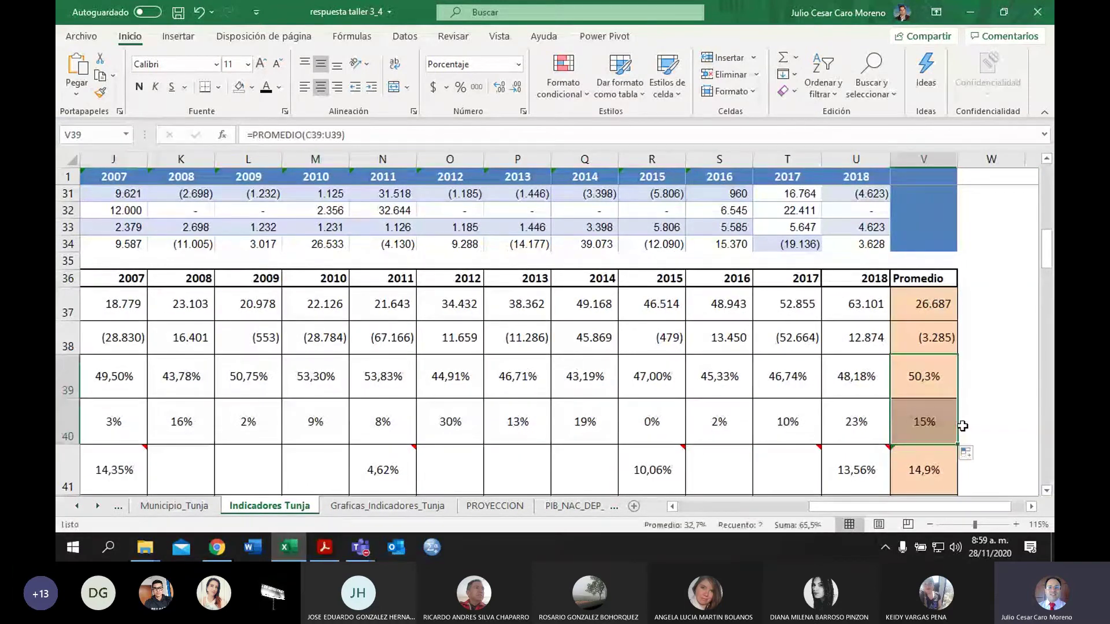
{"action": "double_click", "coordinate": [930, 422]}
{"action": "key", "text": "Return"}
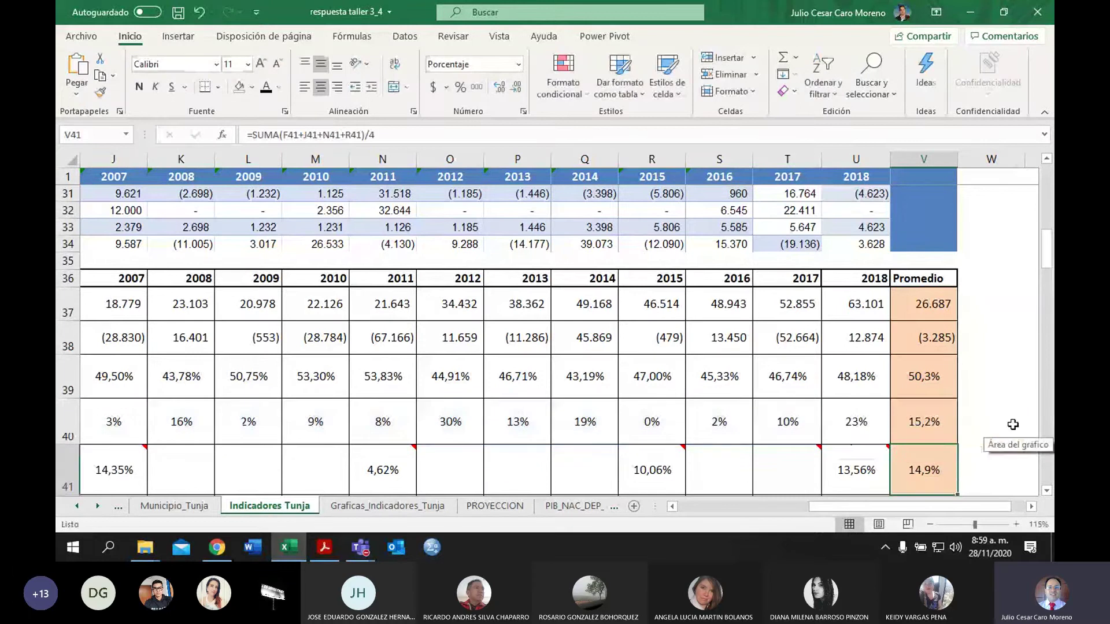
Step: Review the Variación marginal row from 2001 through 2018 and inspect its Promedio formula in V40
{"action": "scroll", "coordinate": [818, 509], "scroll_direction": "left", "scroll_amount": 5}
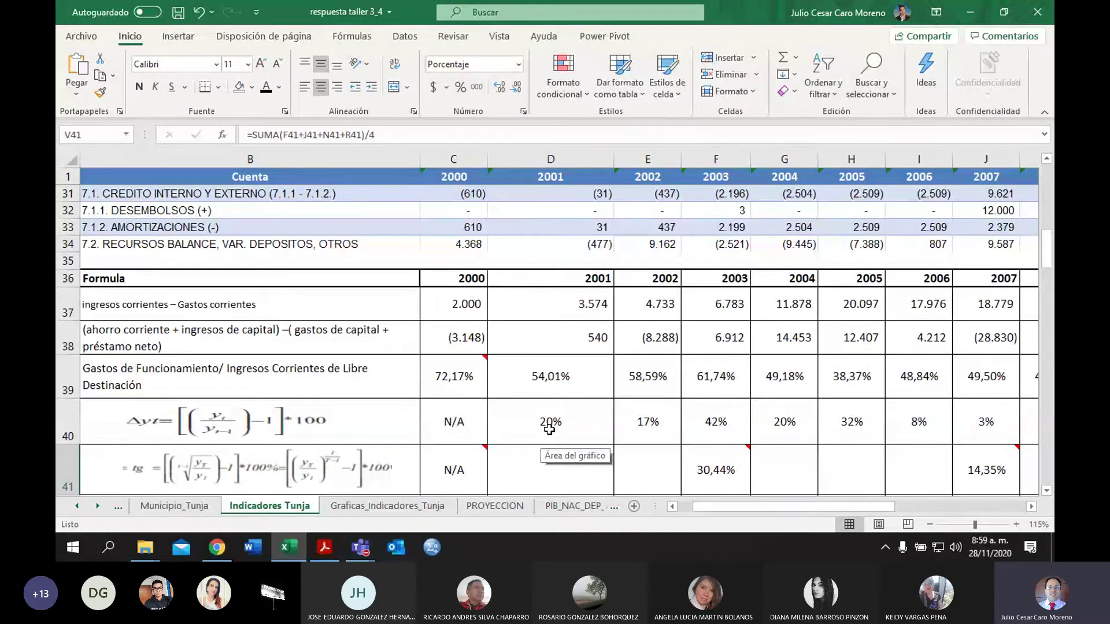
{"action": "left_click_drag", "start_coordinate": [709, 508], "coordinate": [847, 506]}
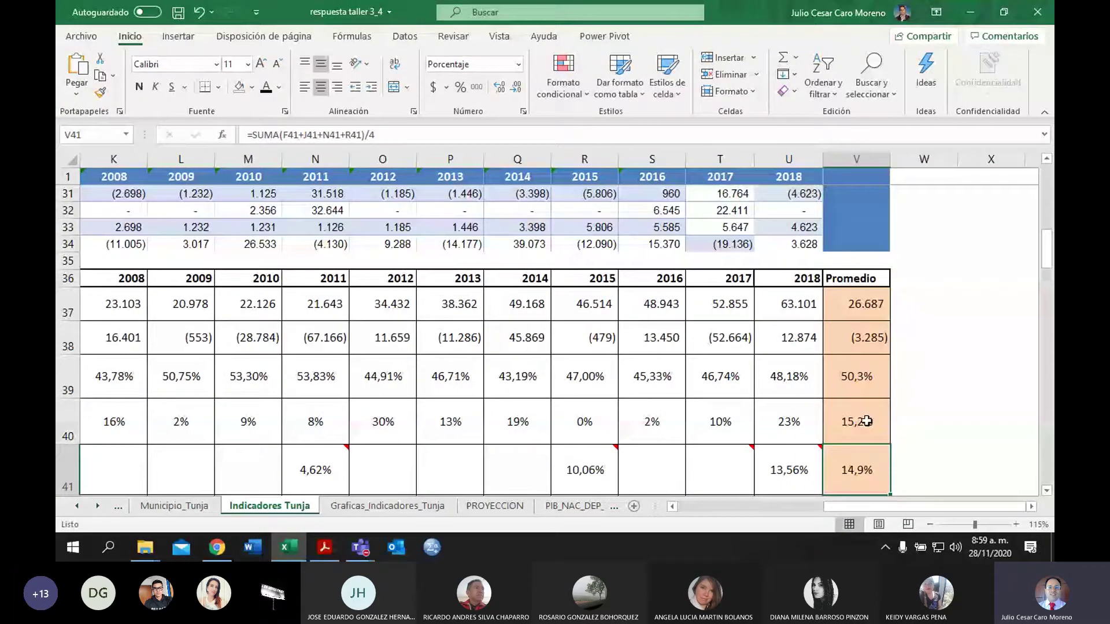
{"action": "left_click", "coordinate": [867, 421]}
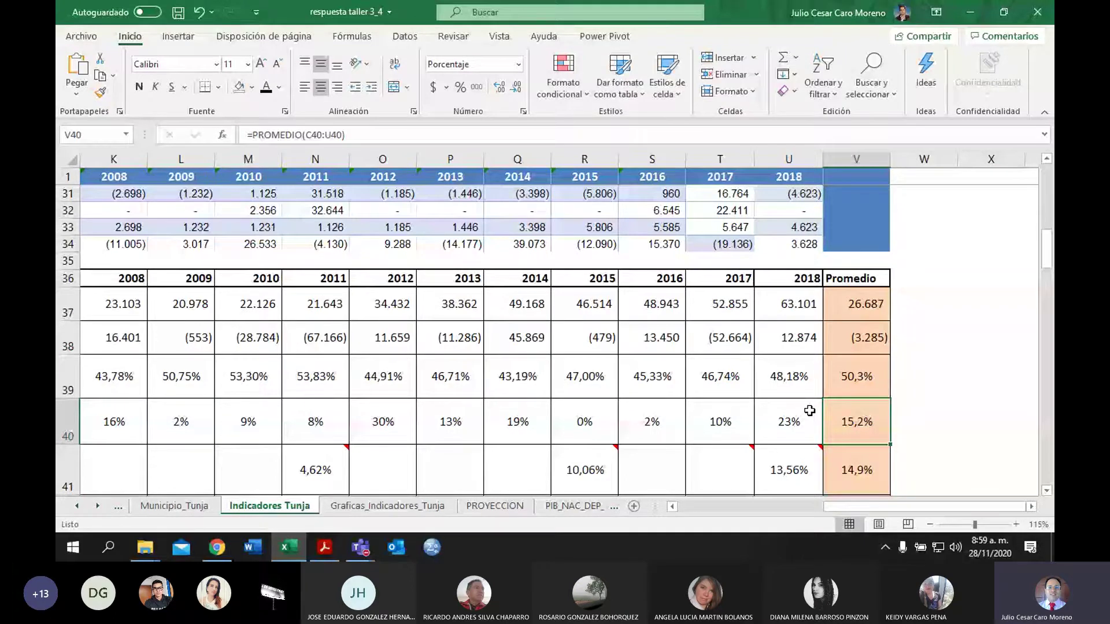
Step: On the Graficas_Indicadores_Tunja sheet, nudge the red reference line of the Variación marginal del recaudo real chart up to just above 15%
{"action": "left_click", "coordinate": [372, 505]}
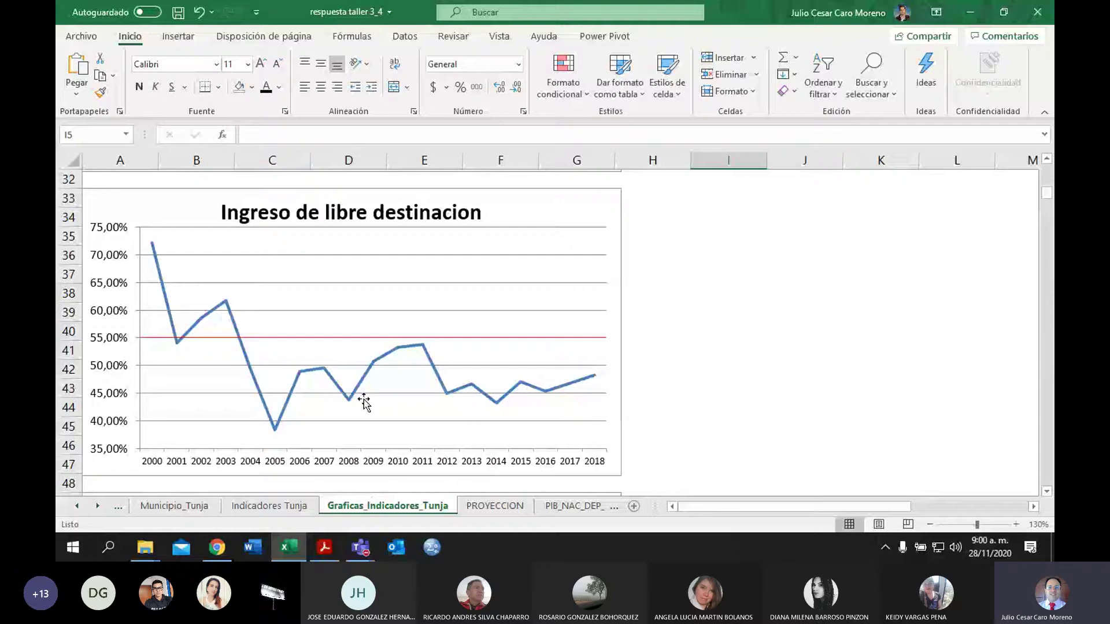
{"action": "scroll", "coordinate": [364, 401], "scroll_direction": "down", "scroll_amount": 8}
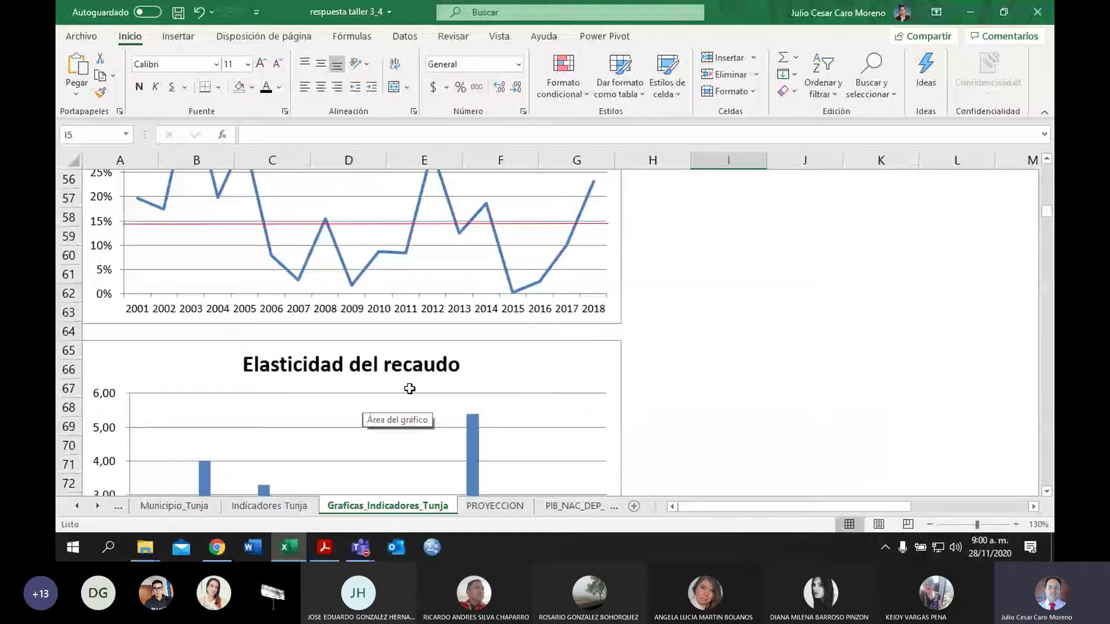
{"action": "scroll", "coordinate": [409, 388], "scroll_direction": "up", "scroll_amount": 3}
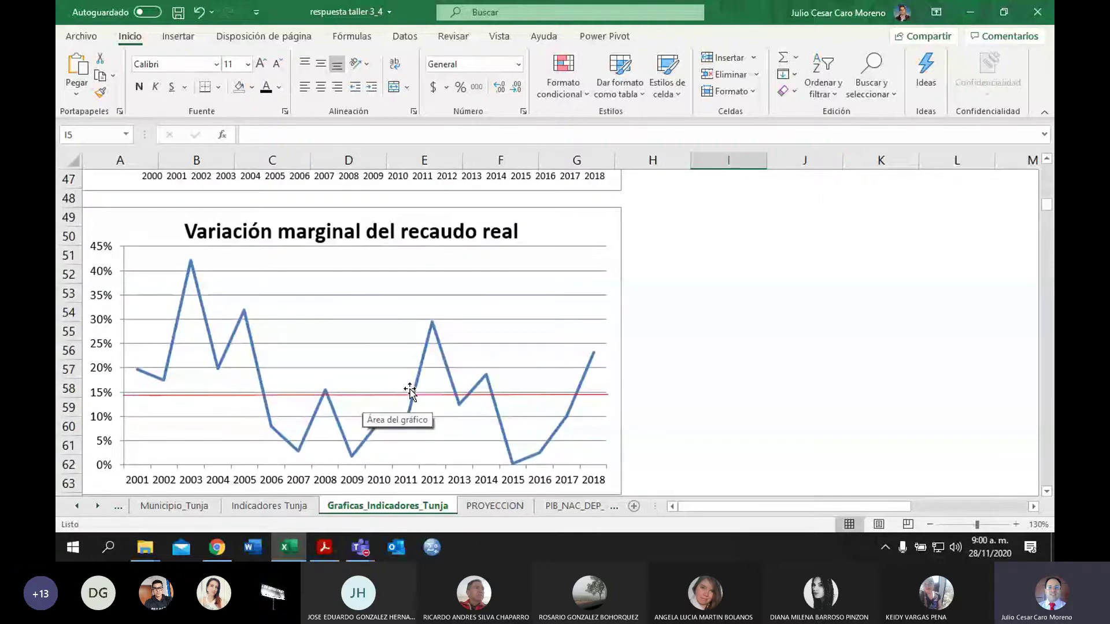
{"action": "left_click", "coordinate": [280, 395]}
{"action": "key", "text": "Up"}
{"action": "key", "text": "Up"}
{"action": "key", "text": "Up"}
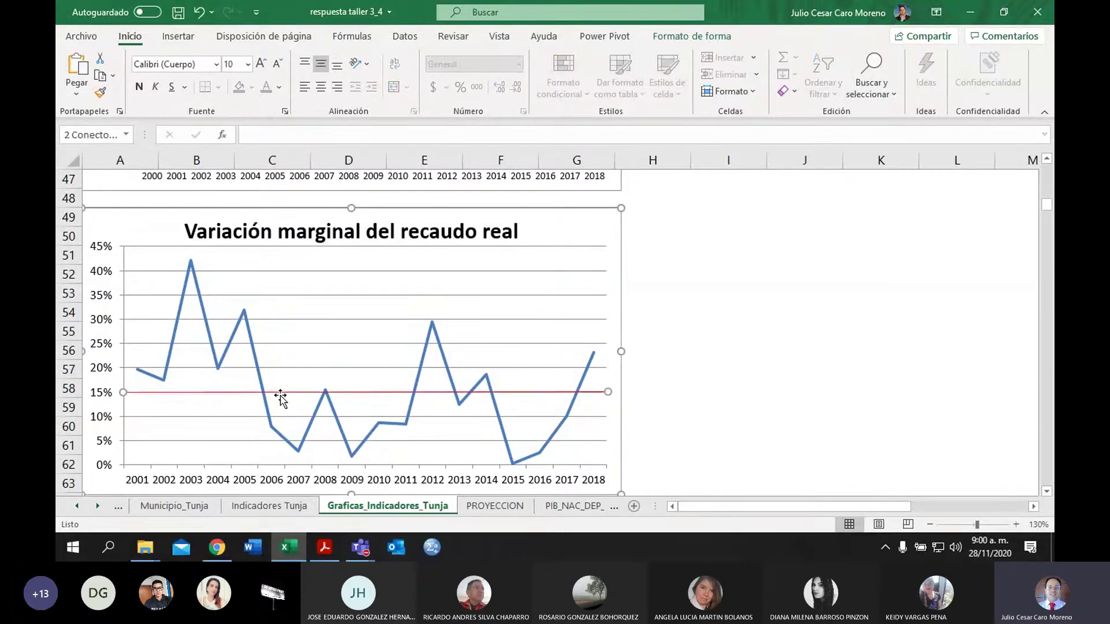
{"action": "key", "text": "Up"}
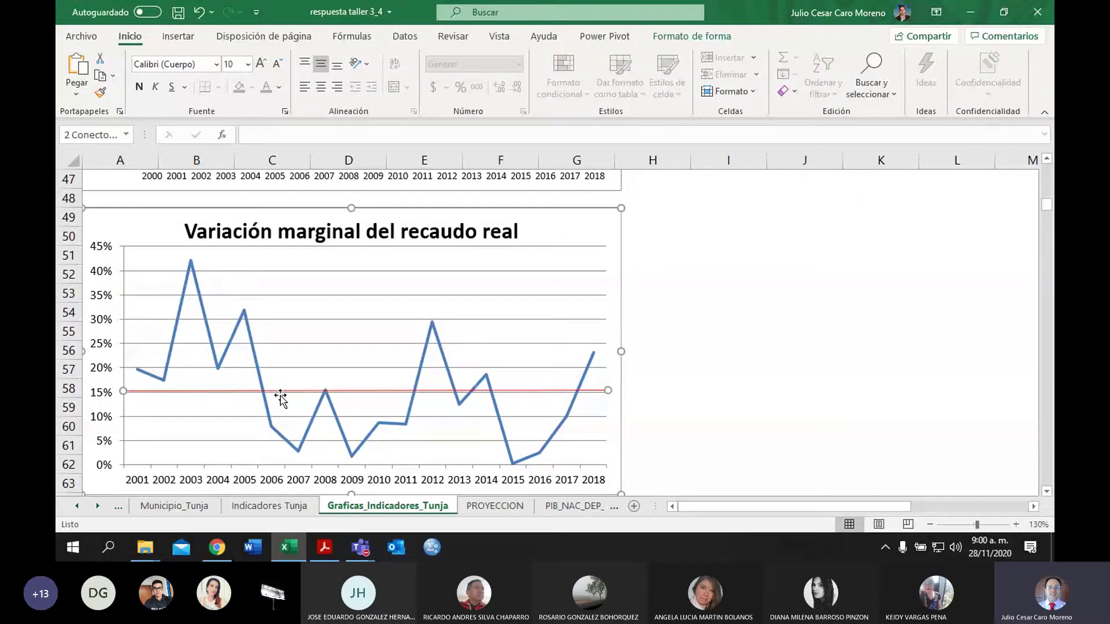
{"action": "key", "text": "Up"}
{"action": "left_click", "coordinate": [713, 352]}
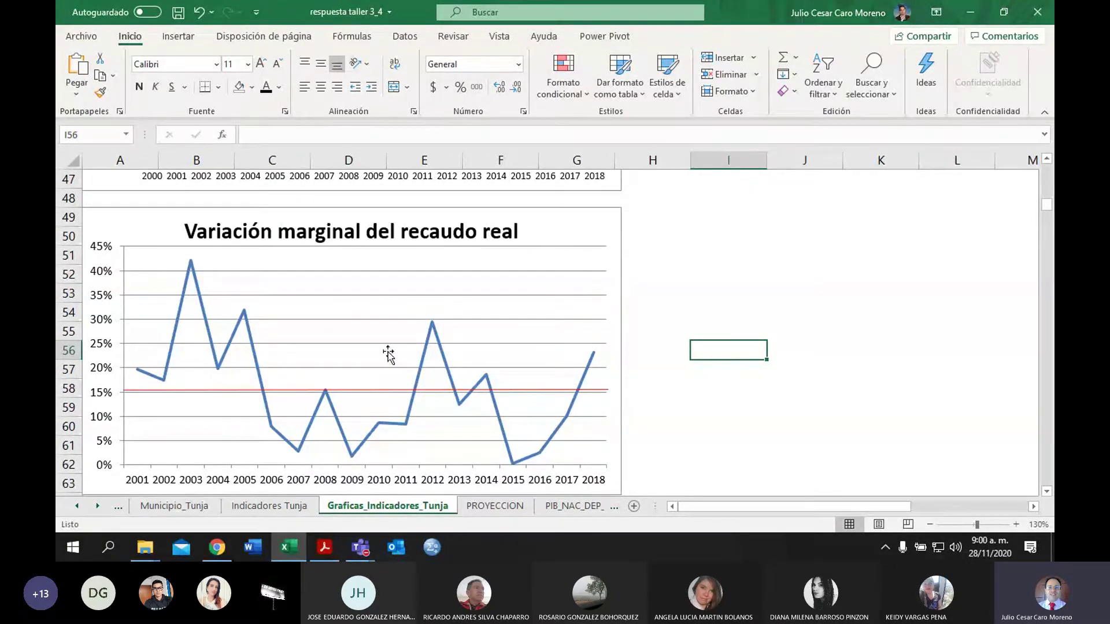
Step: Examine the Variación marginal del recaudo real chart, reading the 2015, 2003 and 2012 points against the red reference line
{"action": "left_click", "coordinate": [671, 330]}
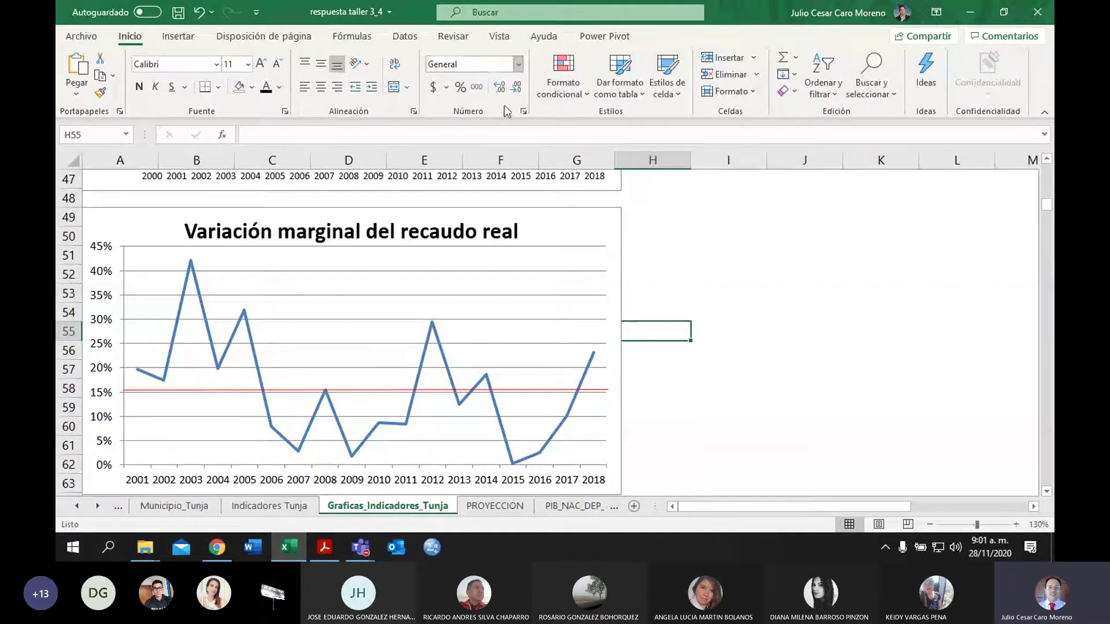
{"action": "left_click", "coordinate": [680, 276]}
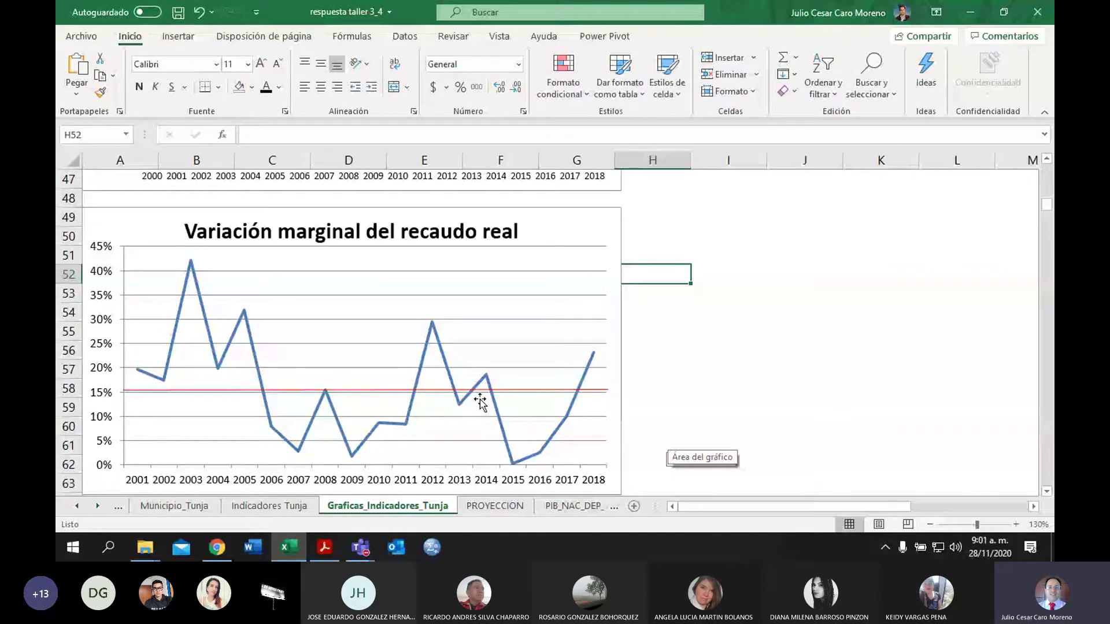
{"action": "mouse_move", "coordinate": [513, 465]}
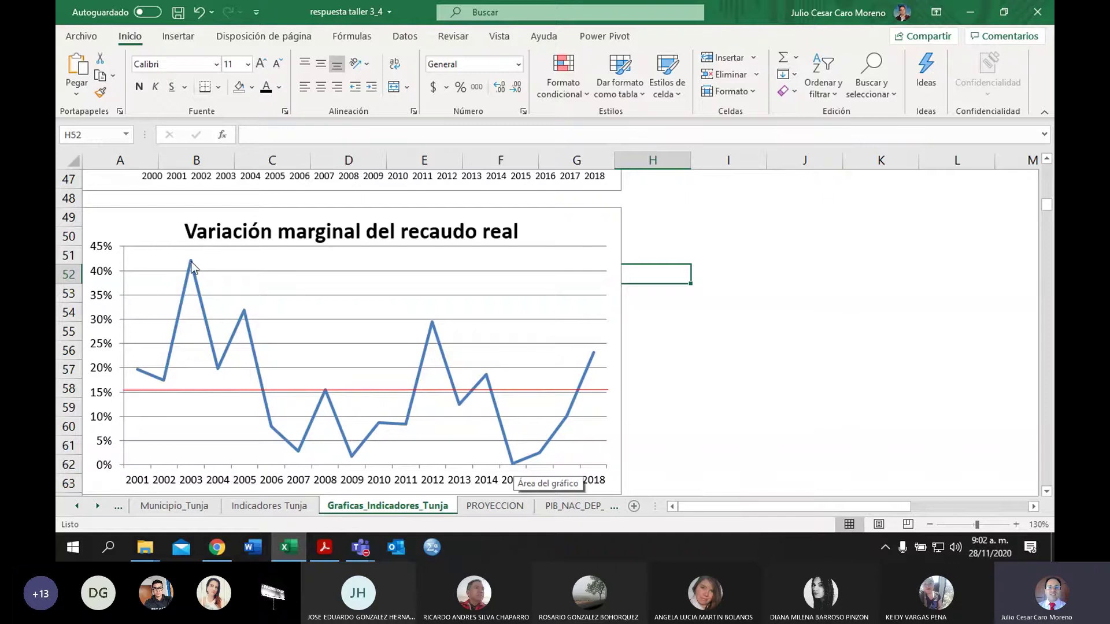
{"action": "mouse_move", "coordinate": [191, 270]}
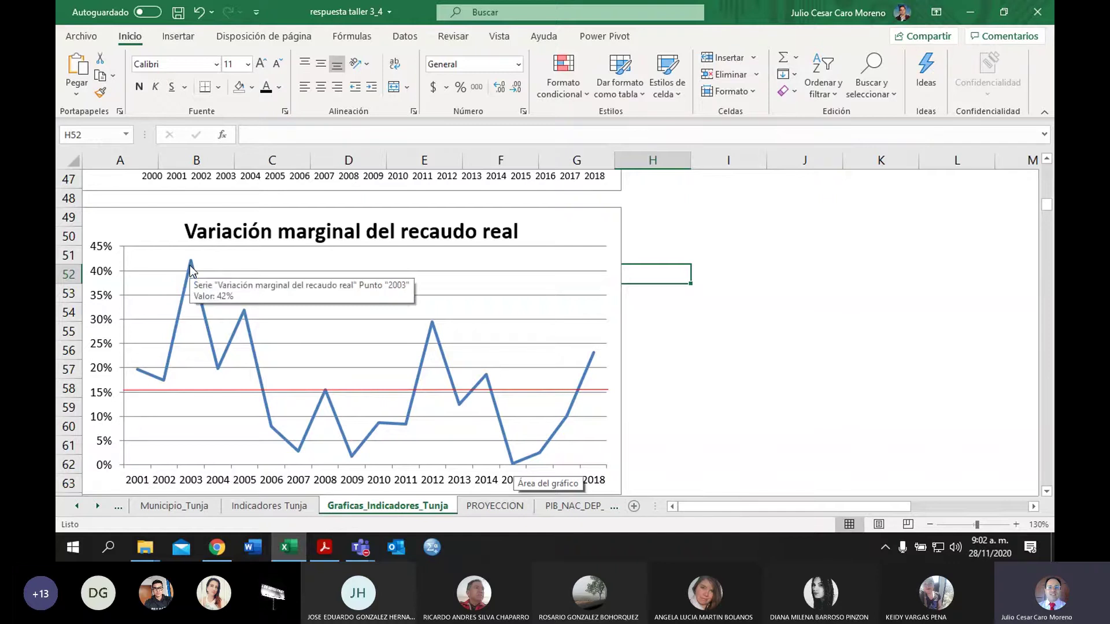
{"action": "mouse_move", "coordinate": [433, 332]}
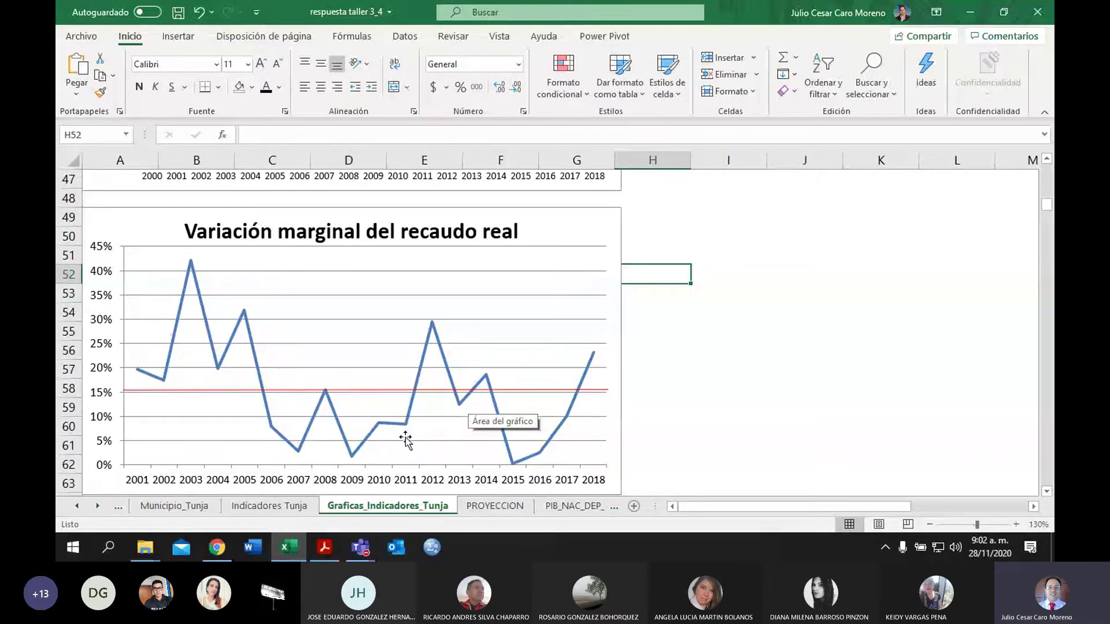
Step: Open the Indicadores Tunja sheet and select the 2001 cell of the Tasa de crecimiento real promedio del recaudo row
{"action": "left_click", "coordinate": [682, 368]}
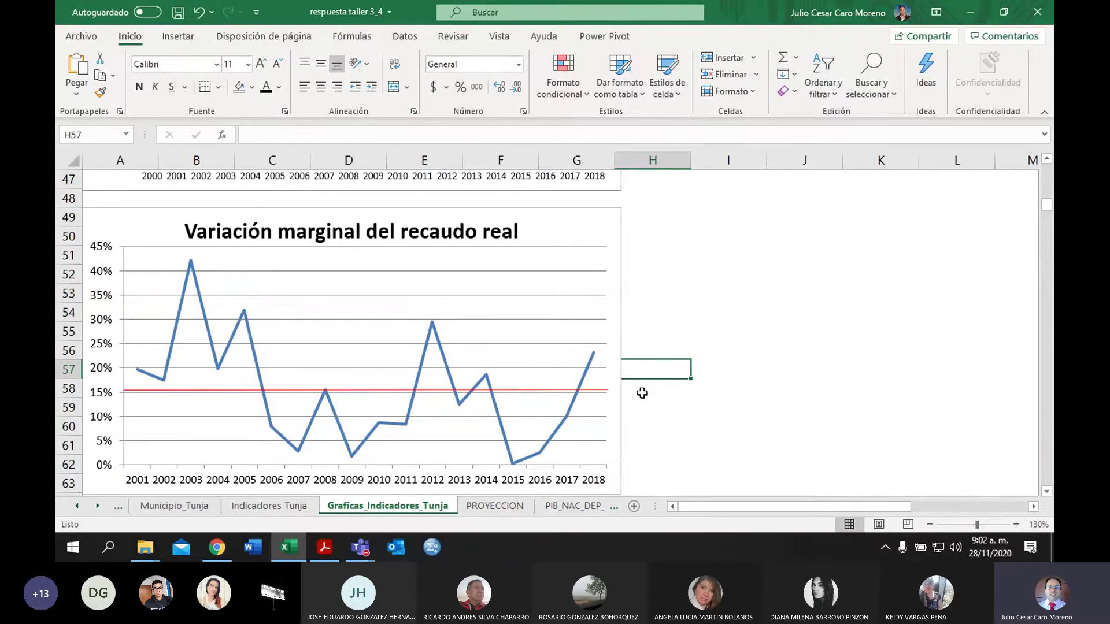
{"action": "left_click", "coordinate": [269, 506]}
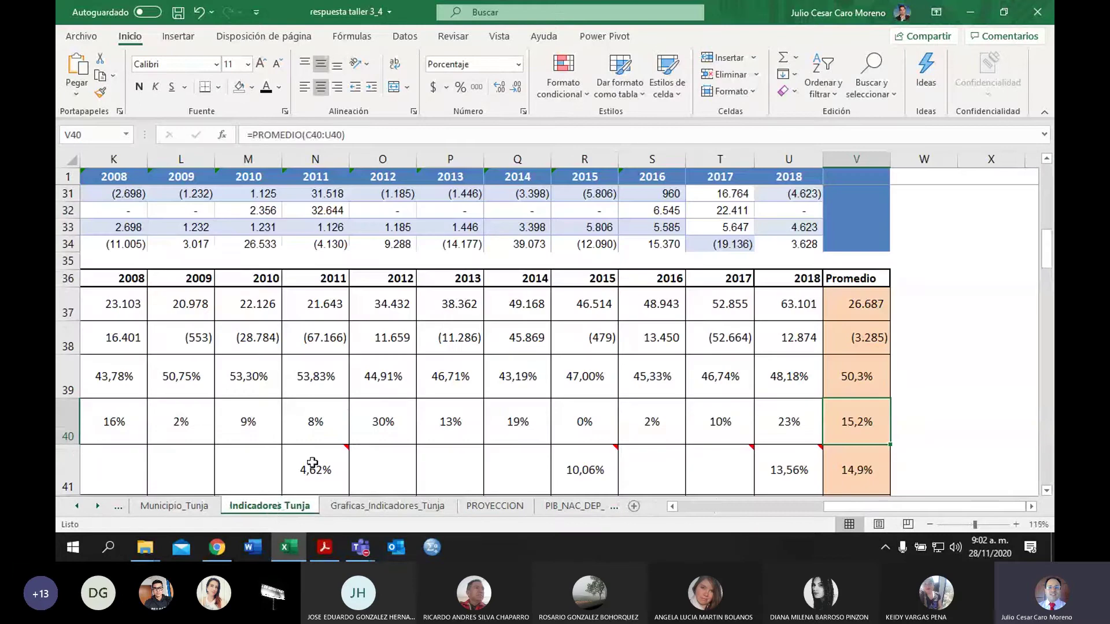
{"action": "left_click_drag", "start_coordinate": [854, 506], "coordinate": [689, 508]}
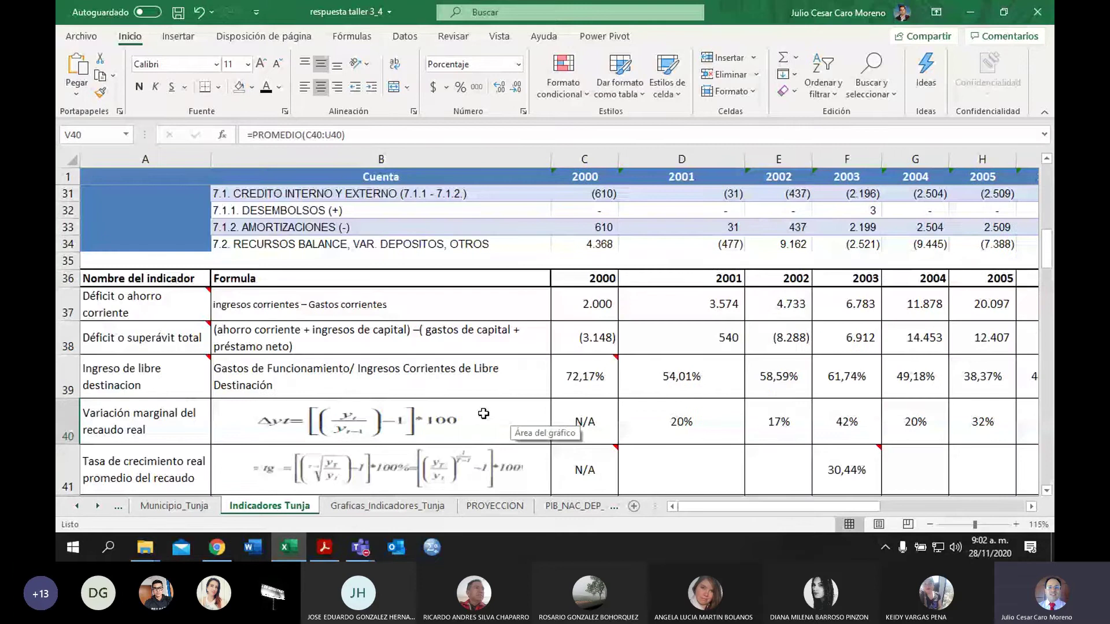
{"action": "left_click", "coordinate": [674, 408]}
{"action": "key", "text": "Down"}
{"action": "key", "text": "Down"}
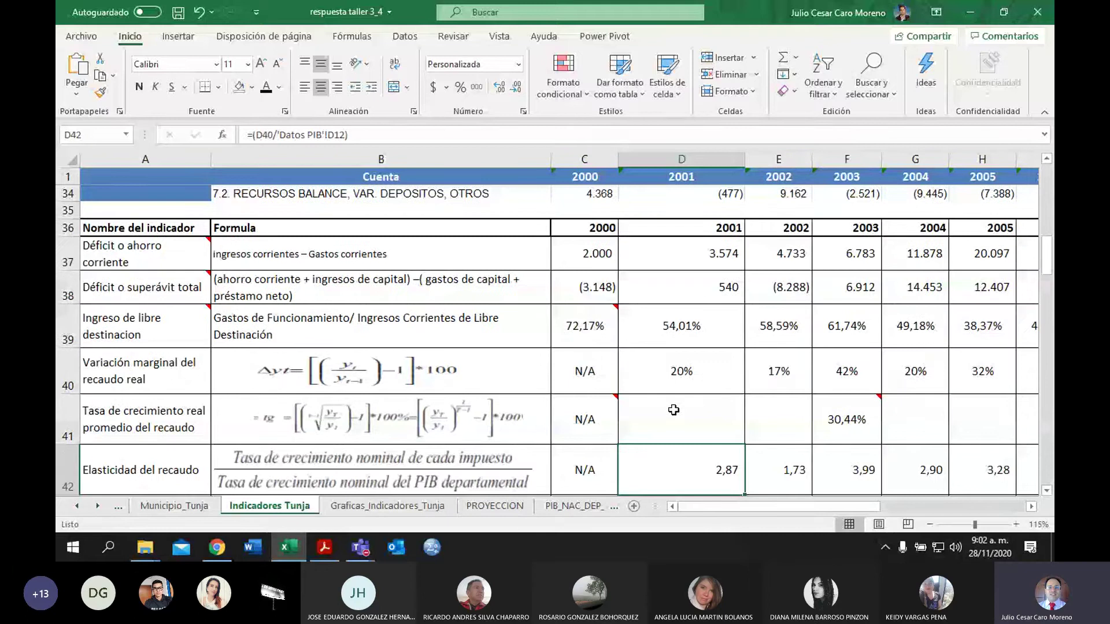
{"action": "left_click", "coordinate": [674, 410]}
Step: Switch to indicadores_territoriales.pdf in Acrobat Reader and read section b, Tasa de crecimiento real promedio del recaudo, including its formula
{"action": "key", "text": "alt+Tab"}
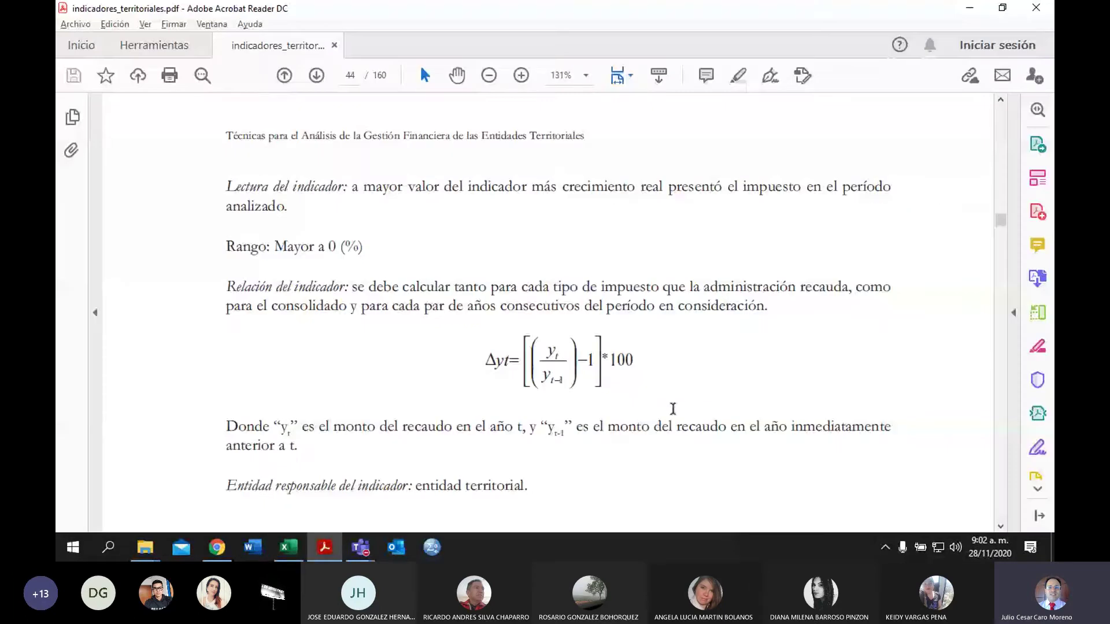
{"action": "left_click", "coordinate": [457, 76]}
{"action": "scroll", "coordinate": [782, 258], "scroll_direction": "down", "scroll_amount": 5}
{"action": "scroll", "coordinate": [783, 258], "scroll_direction": "down", "scroll_amount": 6}
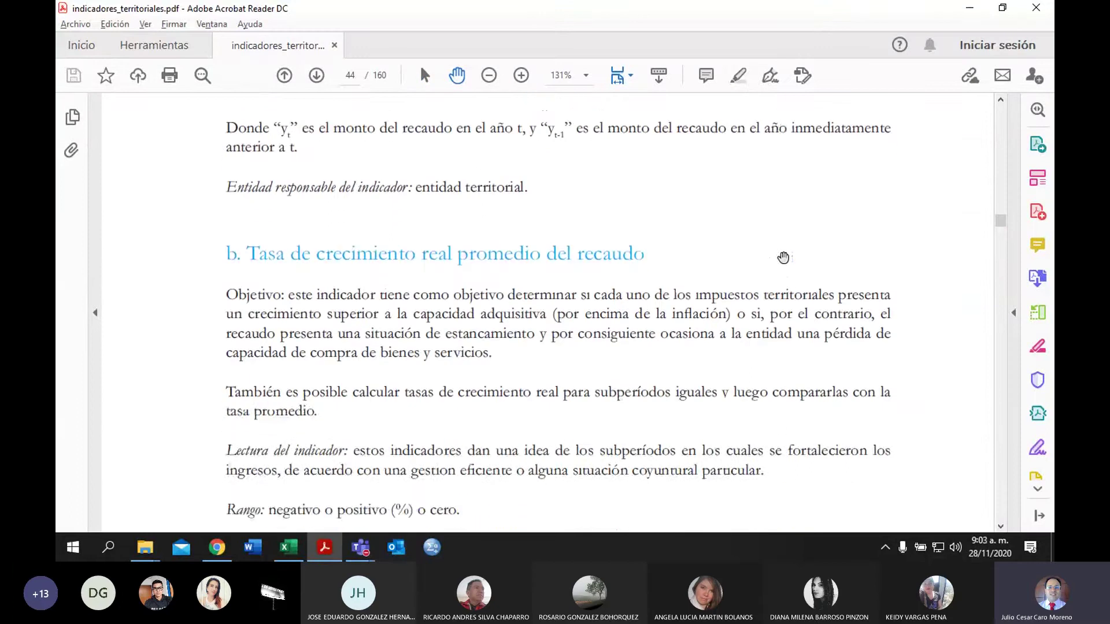
{"action": "scroll", "coordinate": [783, 257], "scroll_direction": "down", "scroll_amount": 2}
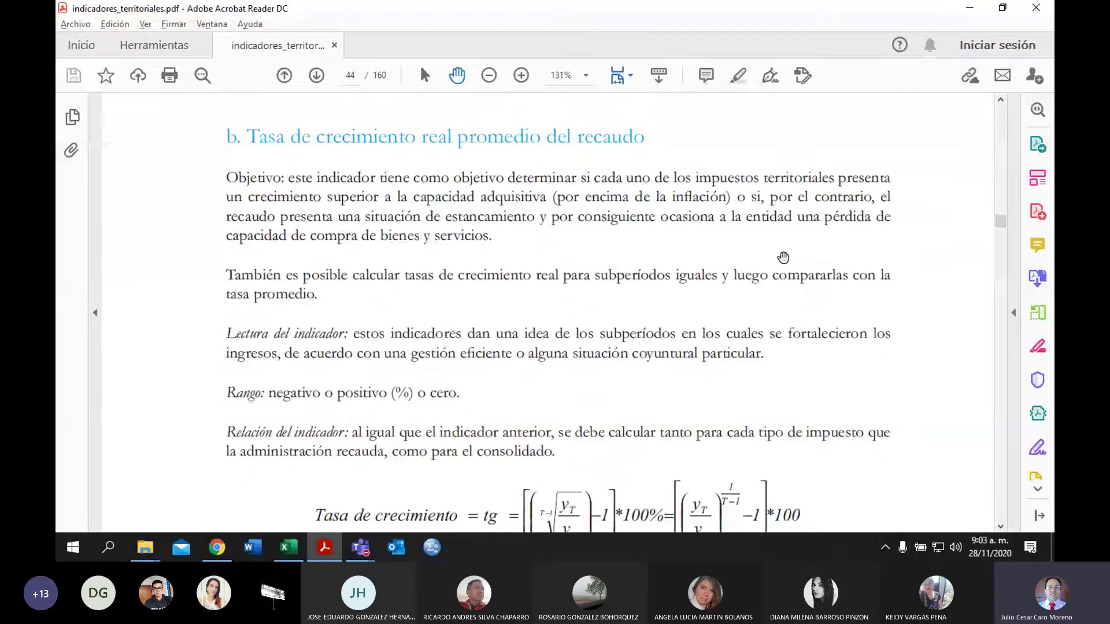
{"action": "scroll", "coordinate": [783, 257], "scroll_direction": "down", "scroll_amount": 1}
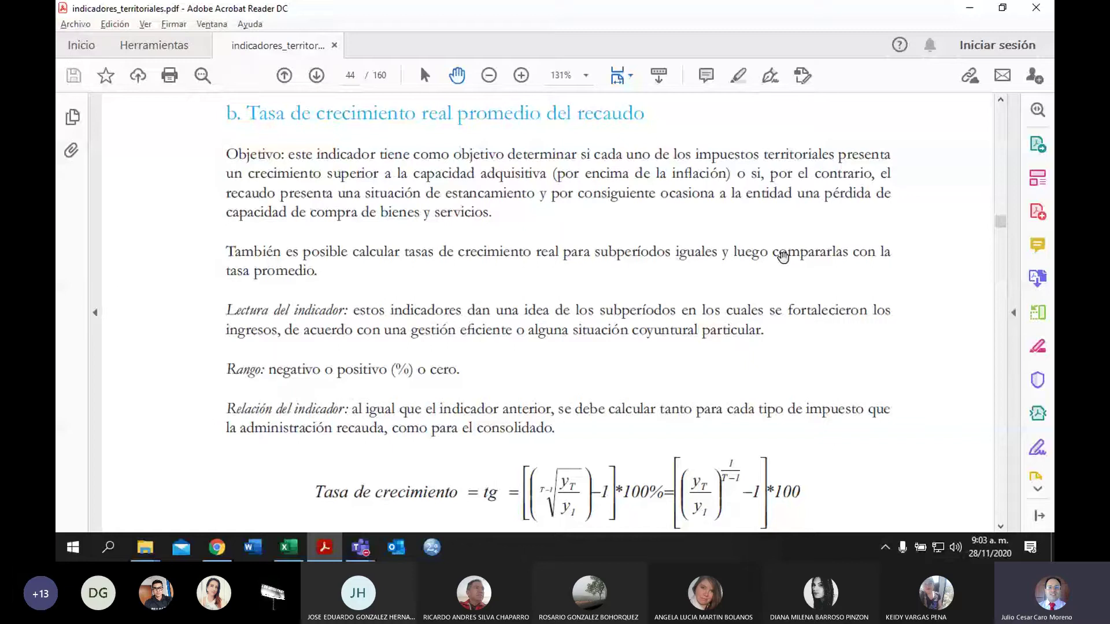
{"action": "scroll", "coordinate": [782, 258], "scroll_direction": "up", "scroll_amount": 1}
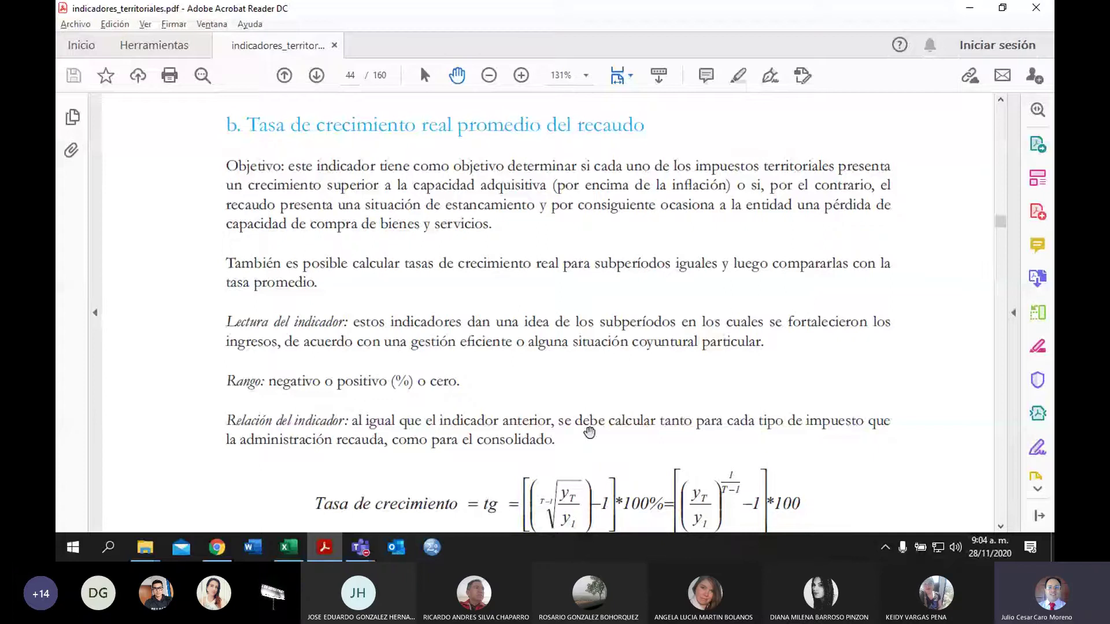
{"action": "scroll", "coordinate": [666, 444], "scroll_direction": "down", "scroll_amount": 3}
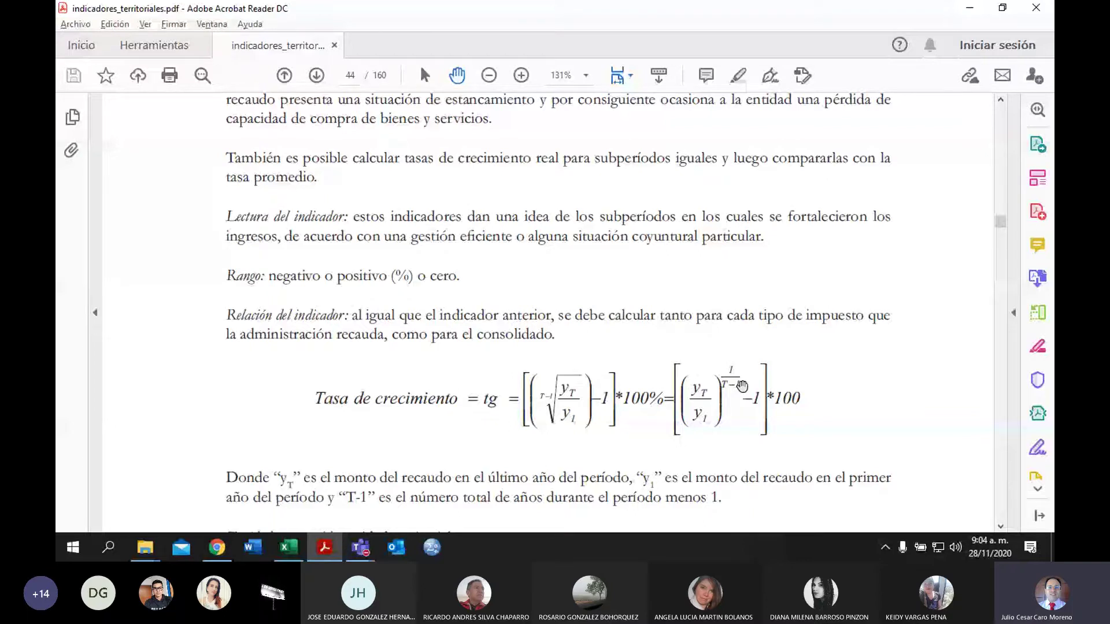
Step: Switch back to the Excel workbook and review the average growth rates along row 41 through 2018 in U41
{"action": "key", "text": "alt+Tab"}
{"action": "key", "text": "Right"}
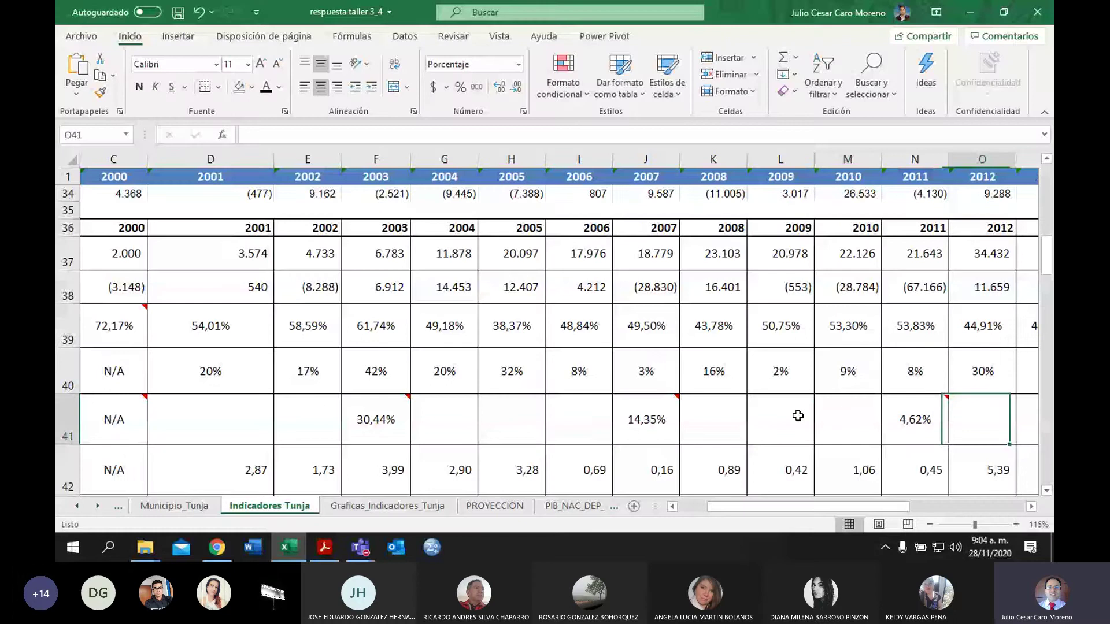
{"action": "key", "text": "Right"}
{"action": "key", "text": "Right"}
{"action": "key", "text": "Right"}
{"action": "key", "text": "Right"}
{"action": "key", "text": "Right"}
{"action": "key", "text": "Right"}
{"action": "key", "text": "Right"}
{"action": "key", "text": "Right"}
{"action": "key", "text": "Right"}
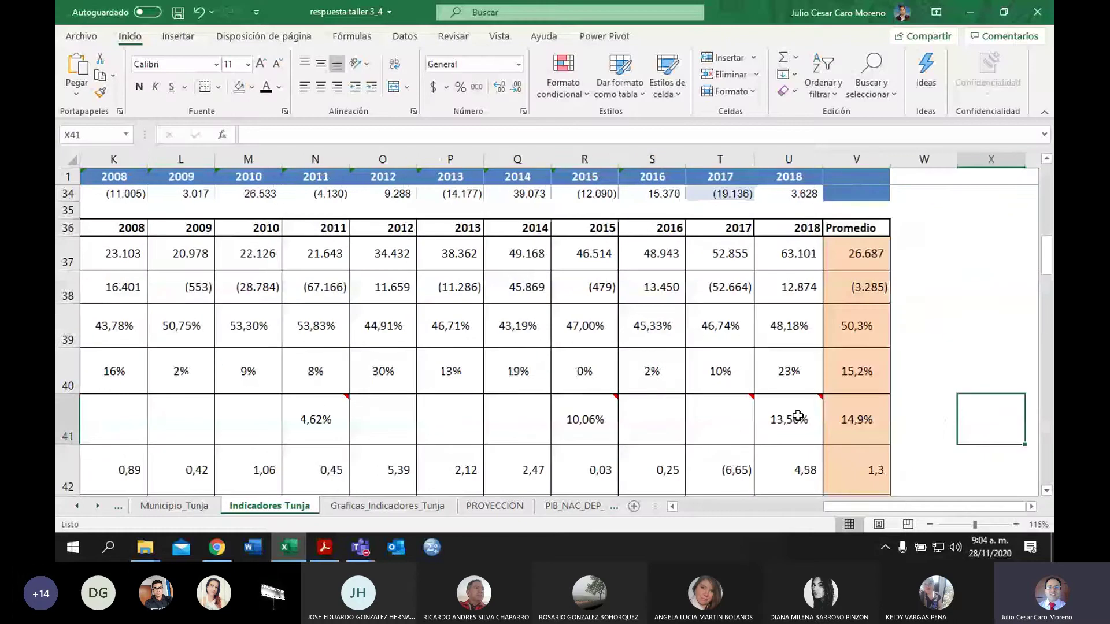
{"action": "key", "text": "Left"}
{"action": "key", "text": "Left"}
{"action": "key", "text": "Left"}
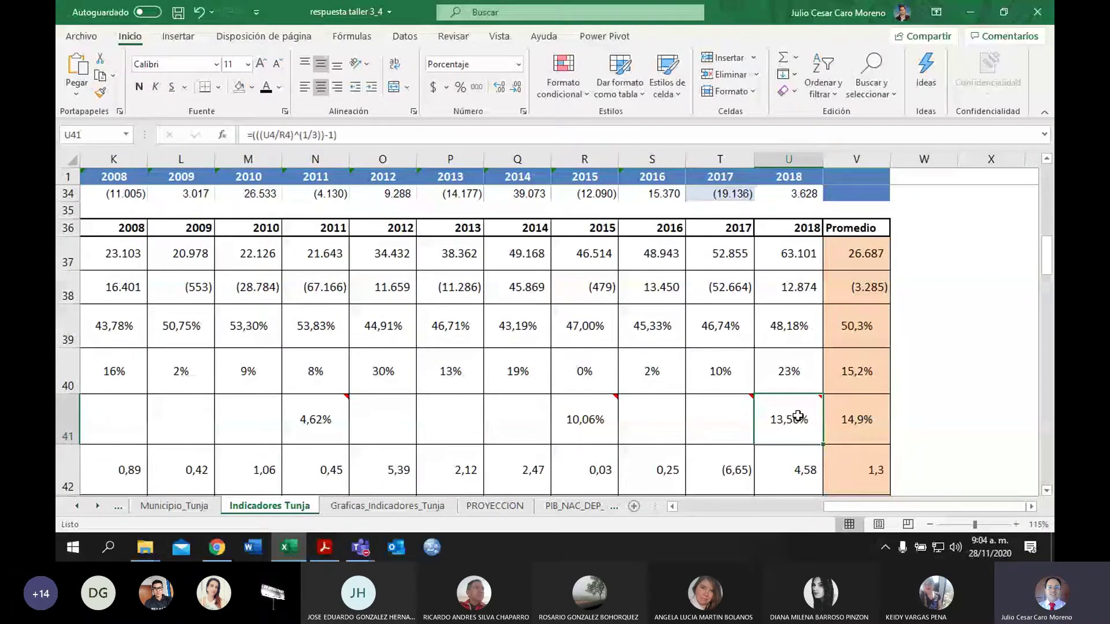
Step: Trace the average growth rates in row 41 backwards from 2018 to the 2000 cell, C41
{"action": "key", "text": "Left"}
{"action": "key", "text": "Left"}
{"action": "key", "text": "Left"}
{"action": "key", "text": "Left"}
{"action": "key", "text": "Left"}
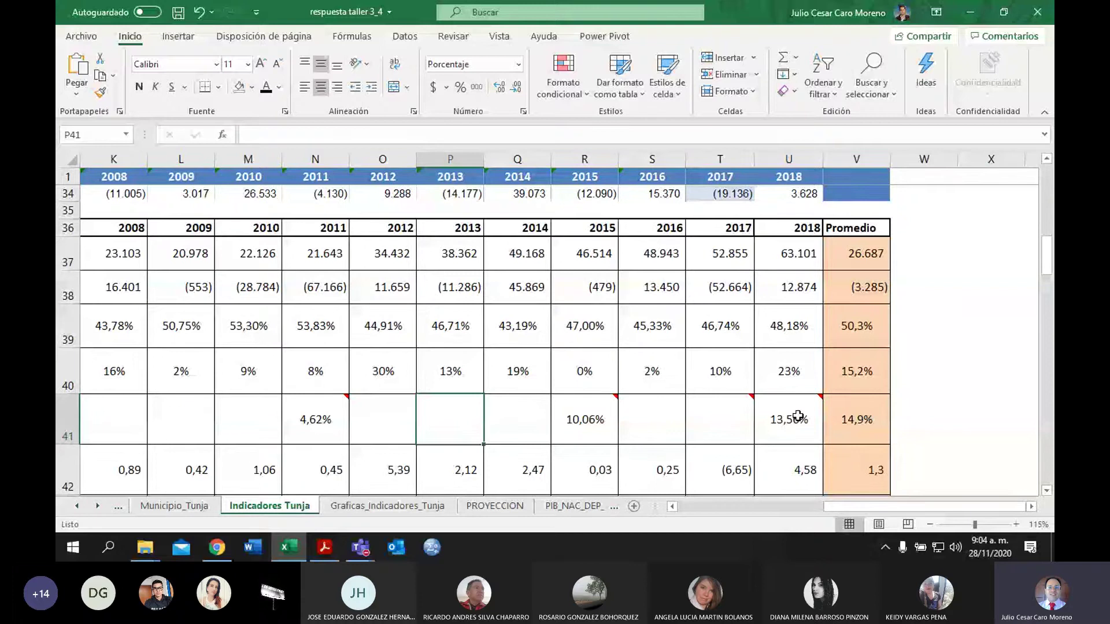
{"action": "key", "text": "Left"}
{"action": "key", "text": "Left"}
{"action": "key", "text": "Left"}
{"action": "key", "text": "Left"}
{"action": "key", "text": "Left"}
{"action": "key", "text": "Left"}
{"action": "key", "text": "Left"}
{"action": "key", "text": "Left"}
{"action": "key", "text": "Left"}
{"action": "key", "text": "Left"}
{"action": "key", "text": "Left"}
{"action": "key", "text": "Left"}
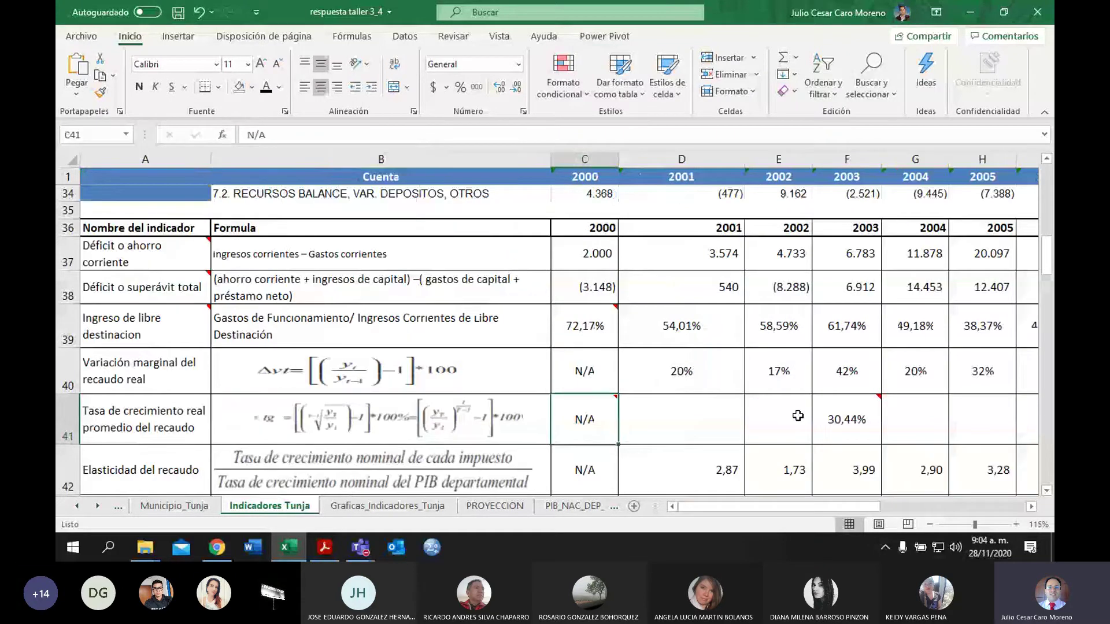
Step: Examine the first growth subperiod in row 41, from 2000 to 2003, and inspect the formula in F41
{"action": "key", "text": "Right"}
{"action": "key", "text": "Right"}
{"action": "key", "text": "Right"}
{"action": "key", "text": "Right"}
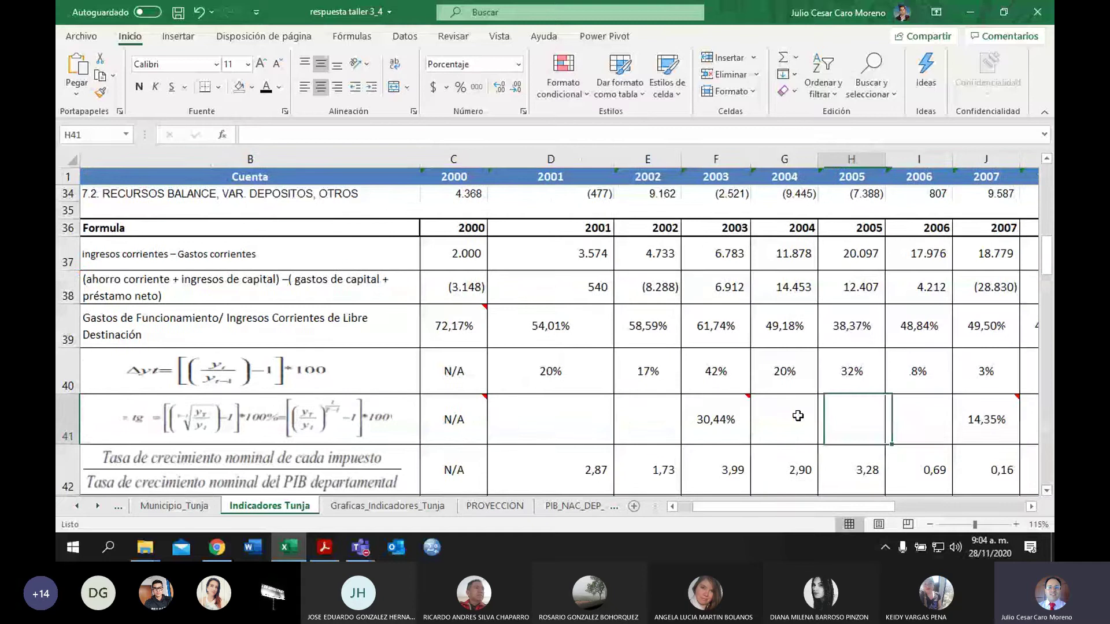
{"action": "key", "text": "Left"}
{"action": "key", "text": "Left"}
{"action": "key", "text": "Left"}
{"action": "key", "text": "Left"}
{"action": "key", "text": "Right"}
{"action": "key", "text": "Right"}
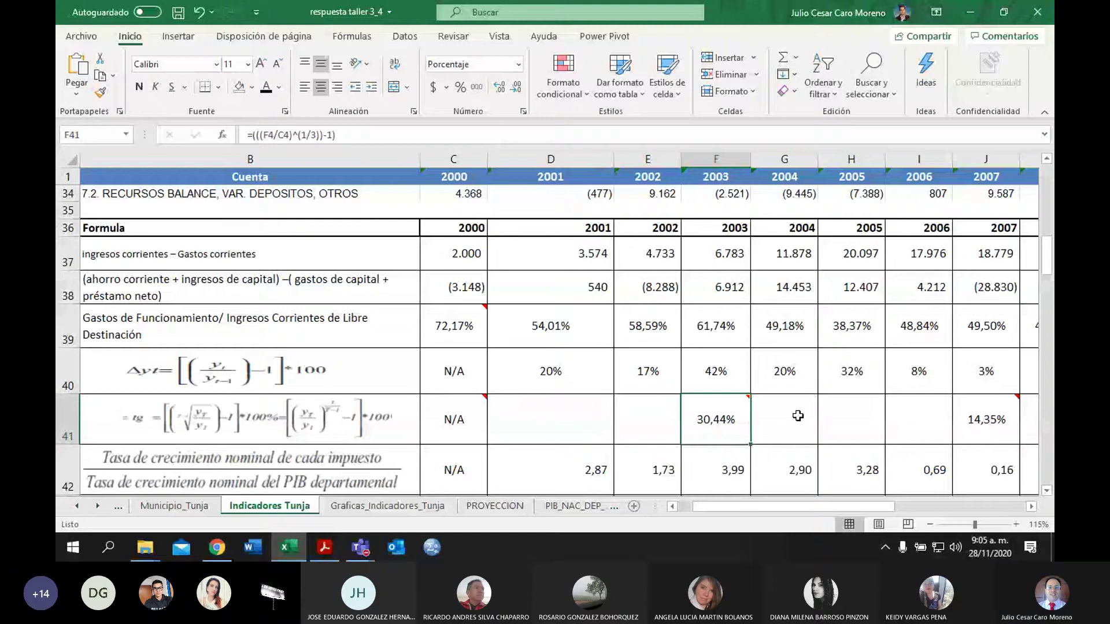
Step: Review the remaining growth subperiods in row 41 up to 2018 and return to the indicator's formula in column B
{"action": "key", "text": "ctrl+Right"}
{"action": "key", "text": "ctrl+Right"}
{"action": "key", "text": "ctrl+Right"}
{"action": "key", "text": "ctrl+Right"}
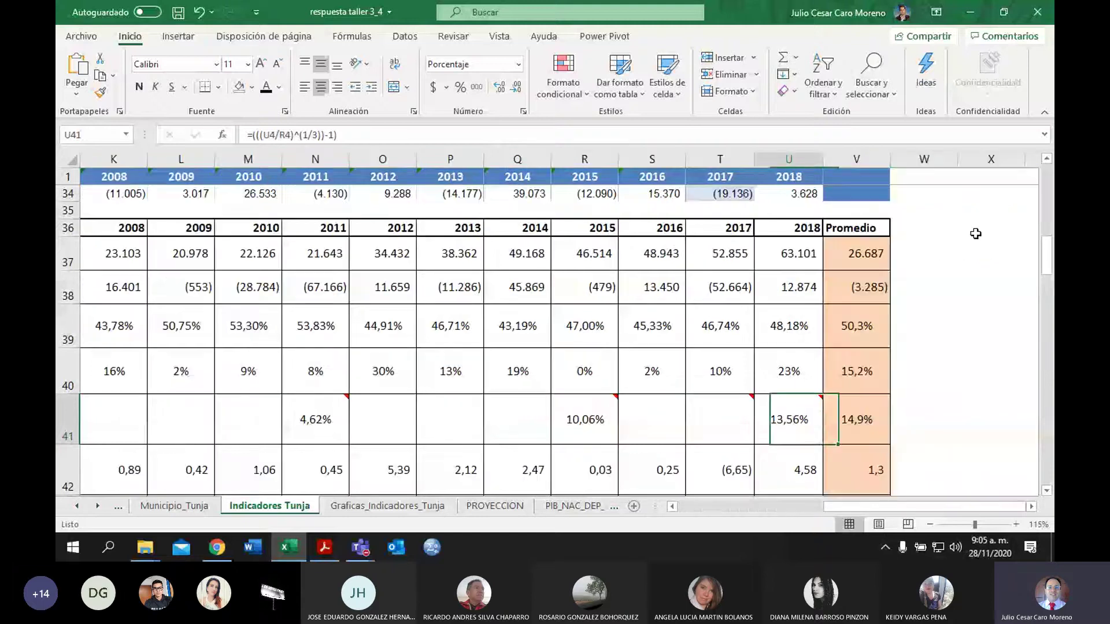
{"action": "key", "text": "Left"}
{"action": "key", "text": "Left"}
{"action": "key", "text": "Left"}
{"action": "key", "text": "Left"}
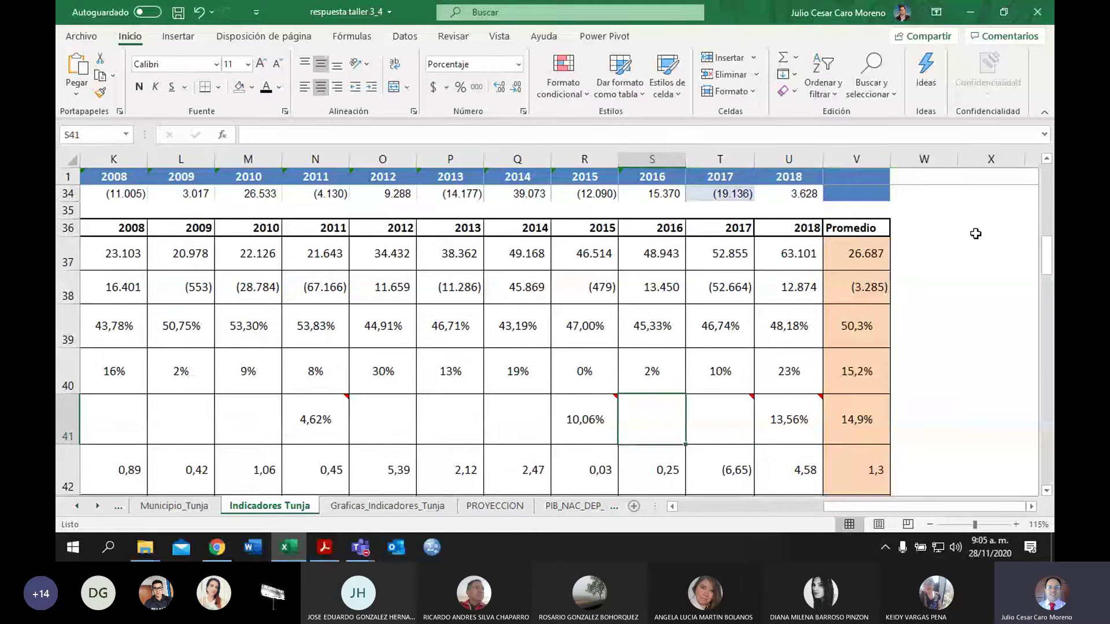
{"action": "key", "text": "Left"}
{"action": "key", "text": "Left"}
{"action": "key", "text": "Left"}
{"action": "key", "text": "Left"}
{"action": "key", "text": "Left"}
{"action": "key", "text": "Left"}
{"action": "key", "text": "Left"}
{"action": "key", "text": "Left"}
{"action": "key", "text": "Left"}
{"action": "key", "text": "Left"}
{"action": "key", "text": "Left"}
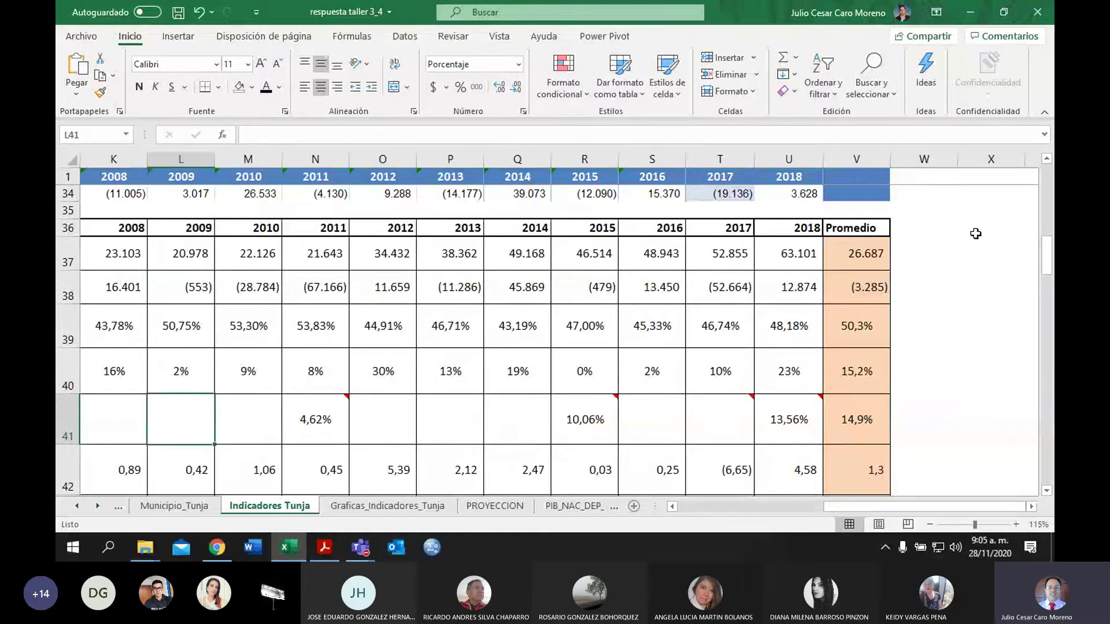
{"action": "key", "text": "Left"}
{"action": "key", "text": "Left"}
{"action": "key", "text": "Left"}
{"action": "key", "text": "Left"}
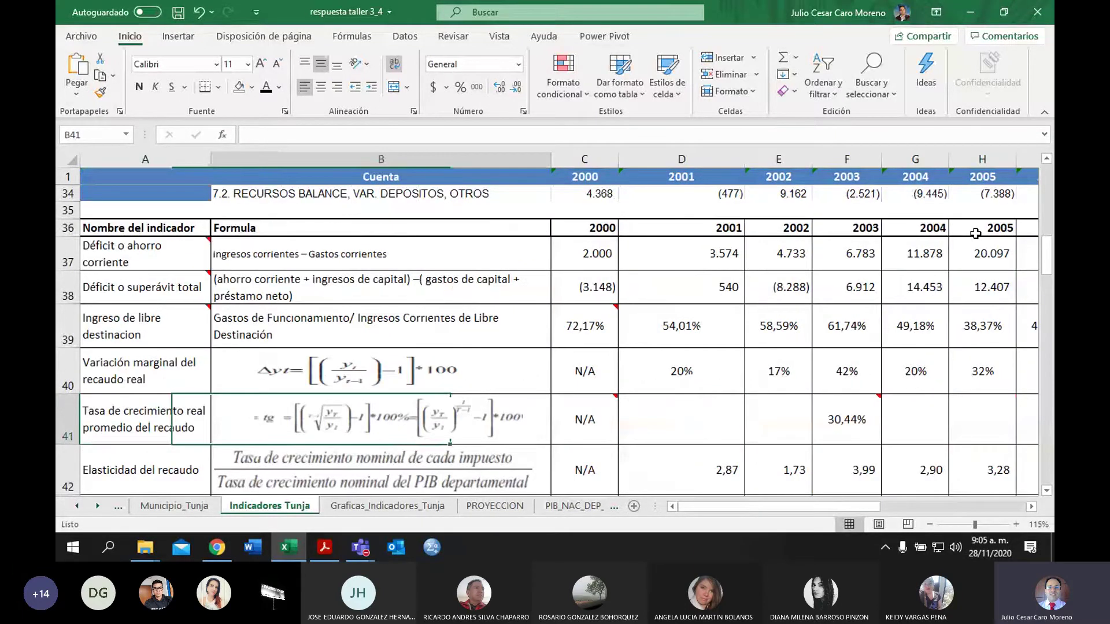
Step: Select the 2003 growth rate in F41 and switch to the PDF to examine the Tasa de crecimiento formula and its variable definitions
{"action": "key", "text": "Right"}
{"action": "key", "text": "Right"}
{"action": "key", "text": "Right"}
{"action": "key", "text": "Right"}
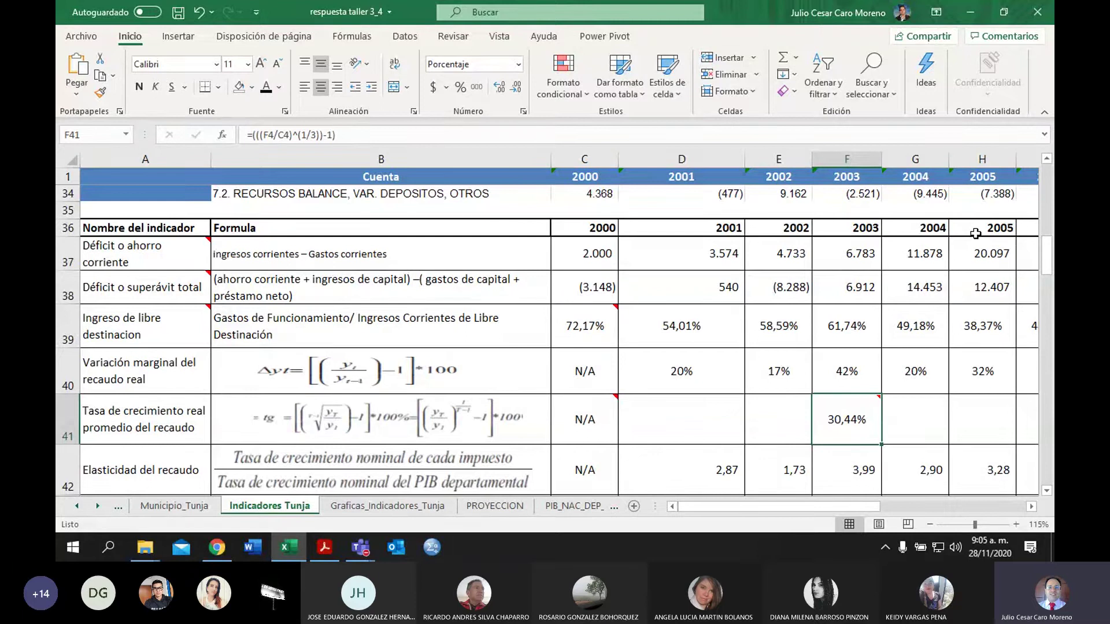
{"action": "key", "text": "alt+Tab"}
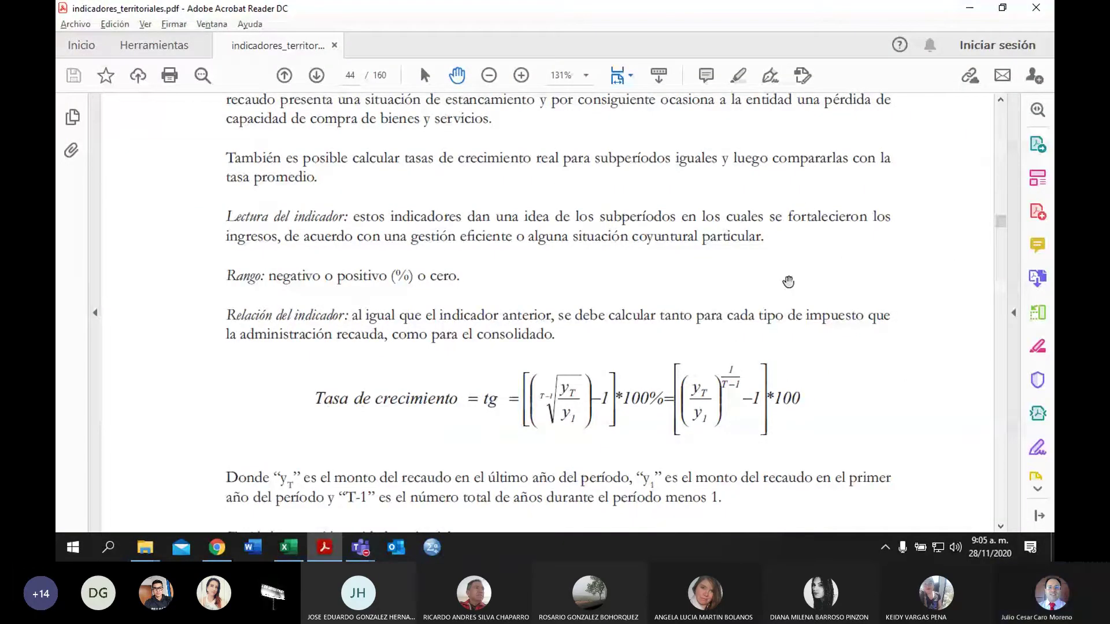
{"action": "scroll", "coordinate": [637, 381], "scroll_direction": "down", "scroll_amount": 1}
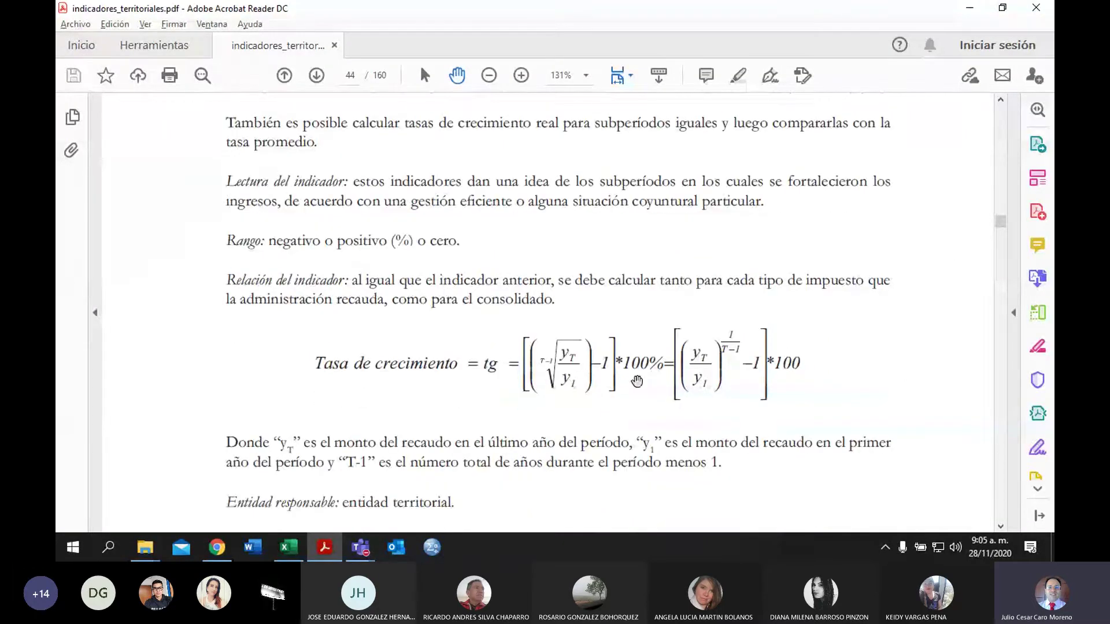
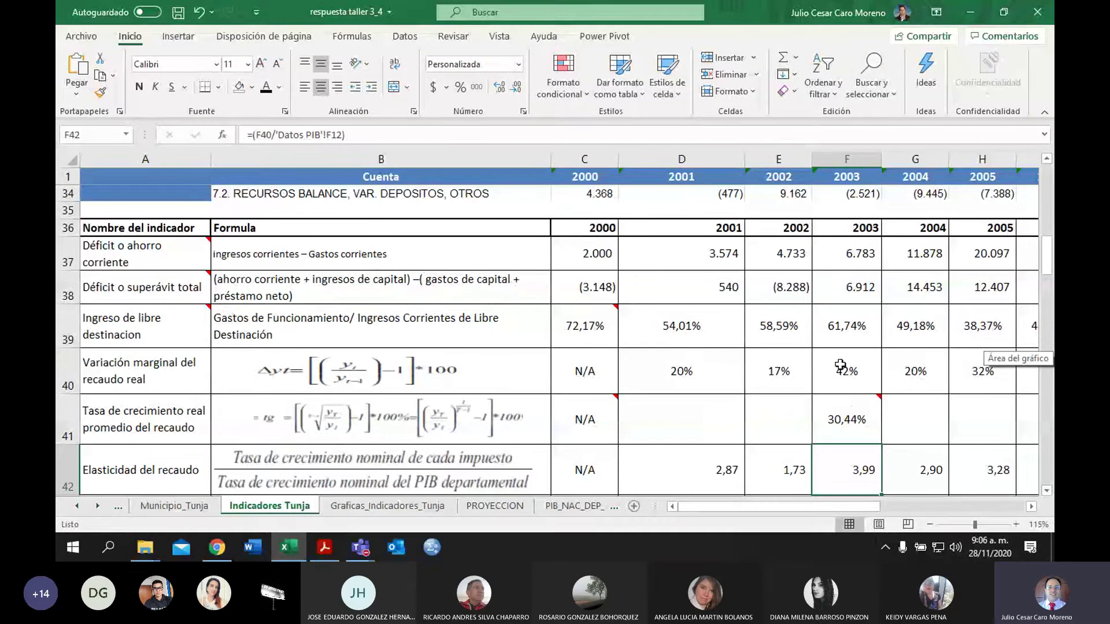
Step: In the Excel workbook, open the F41 formula for editing and trace its references to Ingresos tributarios in F4 and C4
{"action": "left_click", "coordinate": [847, 410]}
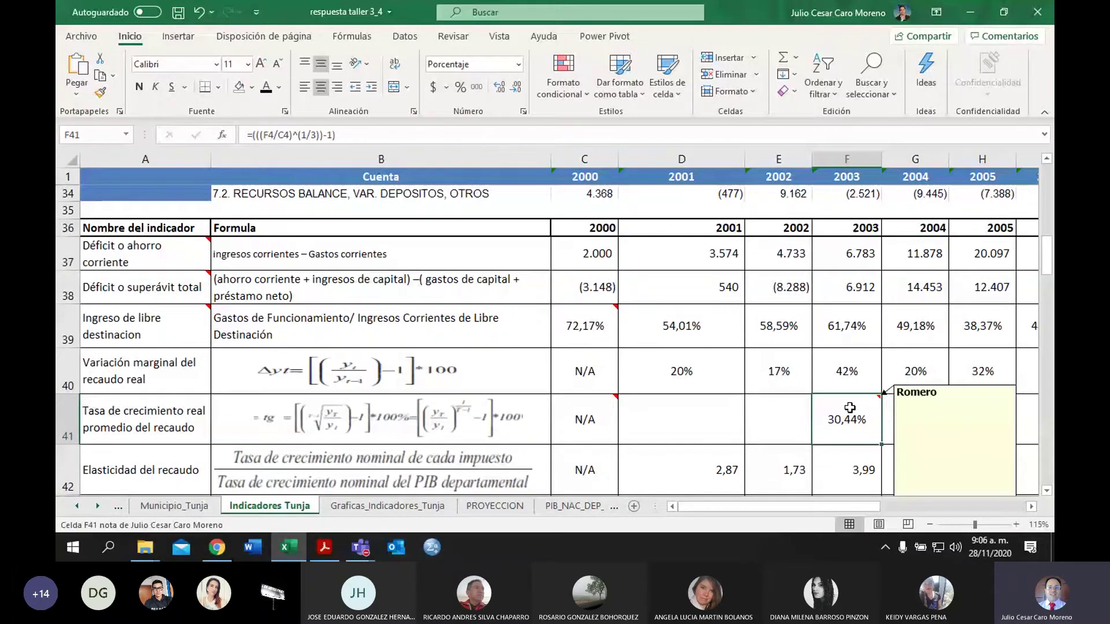
{"action": "double_click", "coordinate": [849, 407]}
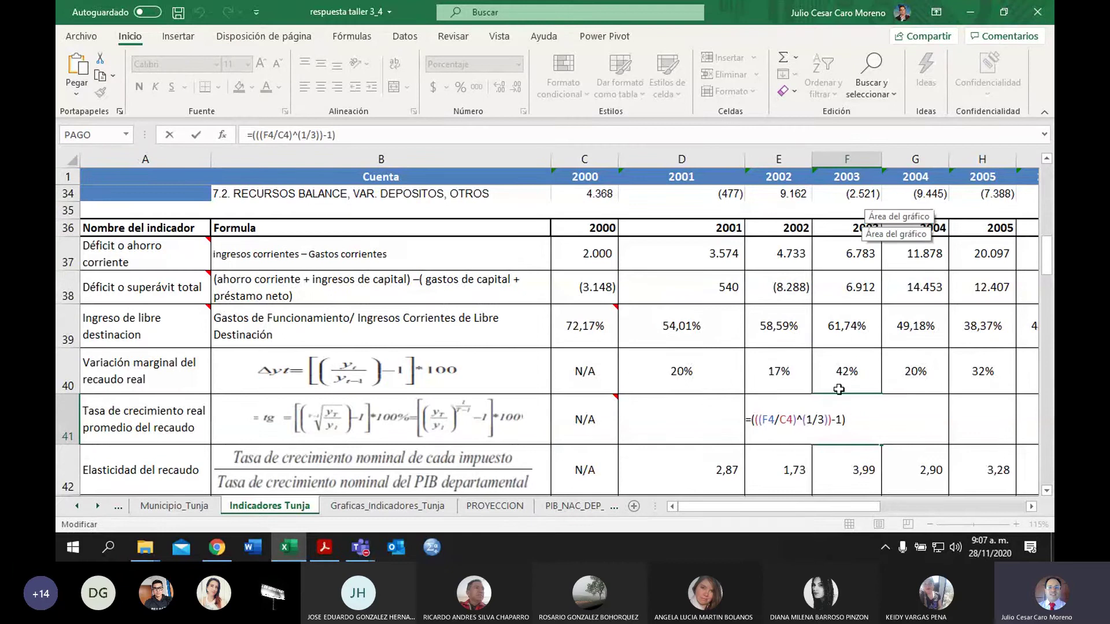
{"action": "left_click_drag", "start_coordinate": [1050, 257], "coordinate": [1006, 189]}
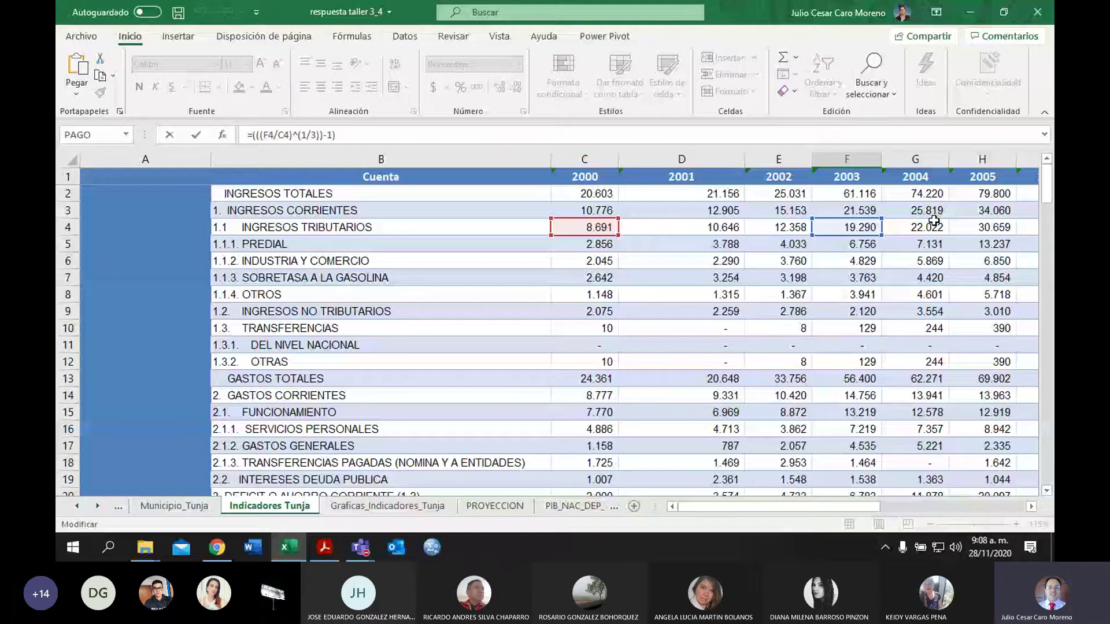
{"action": "scroll", "coordinate": [933, 220], "scroll_direction": "down", "scroll_amount": 12}
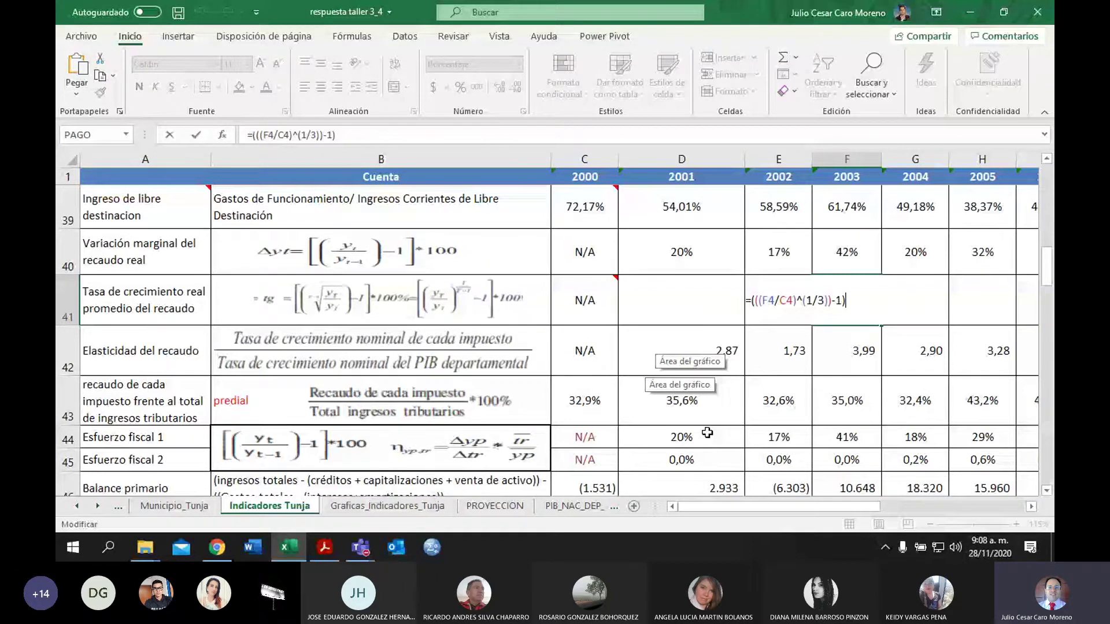
Step: Compare the 1/3 exponent and the -1 term of the F41 formula with the growth rate formula in the PDF
{"action": "key", "text": "alt+Tab"}
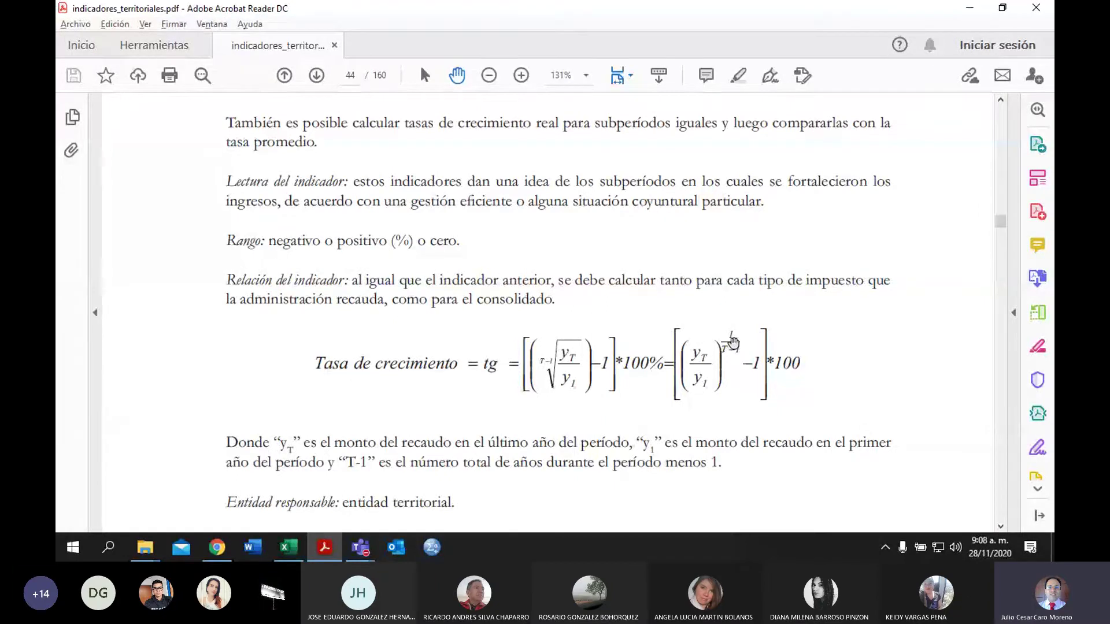
{"action": "key", "text": "alt+Tab"}
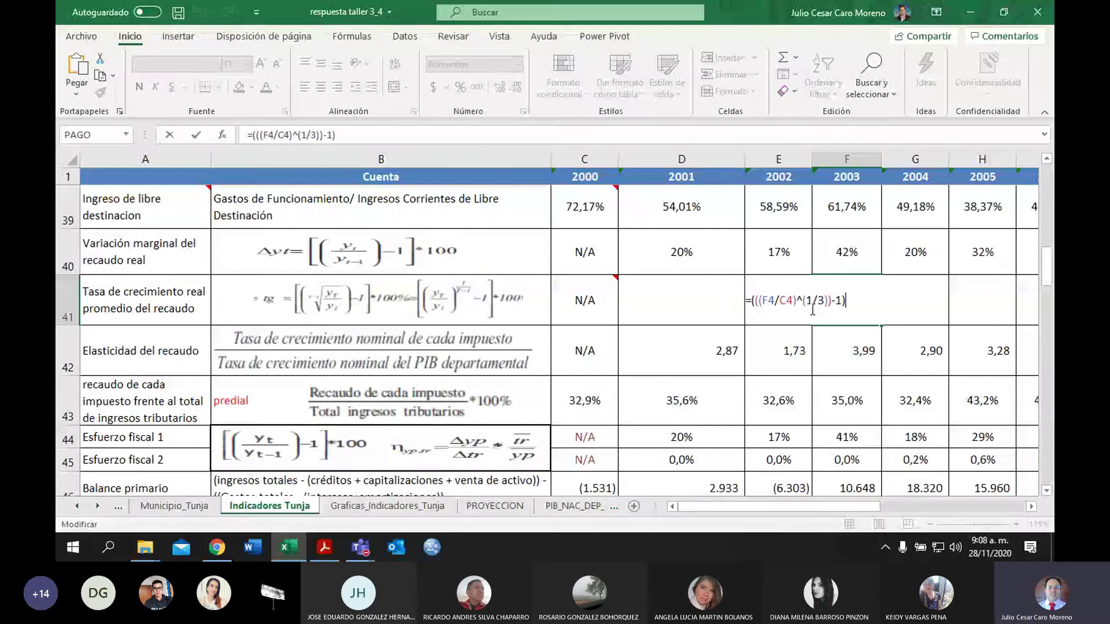
{"action": "mouse_move", "coordinate": [825, 302]}
{"action": "double_click", "coordinate": [812, 303]}
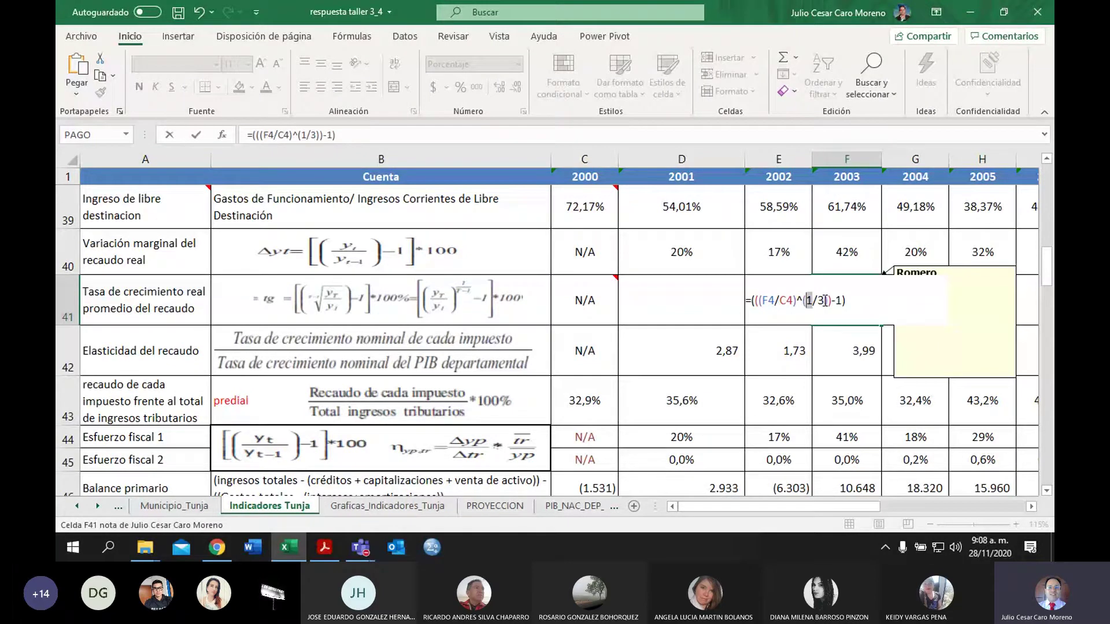
{"action": "double_click", "coordinate": [822, 300]}
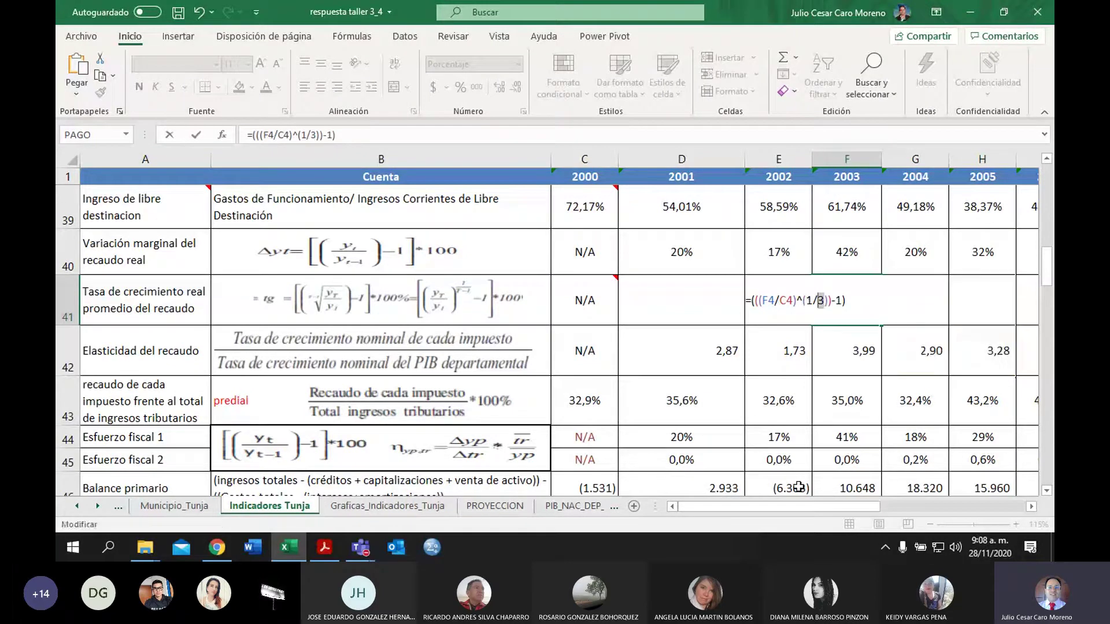
{"action": "key", "text": "alt+Tab"}
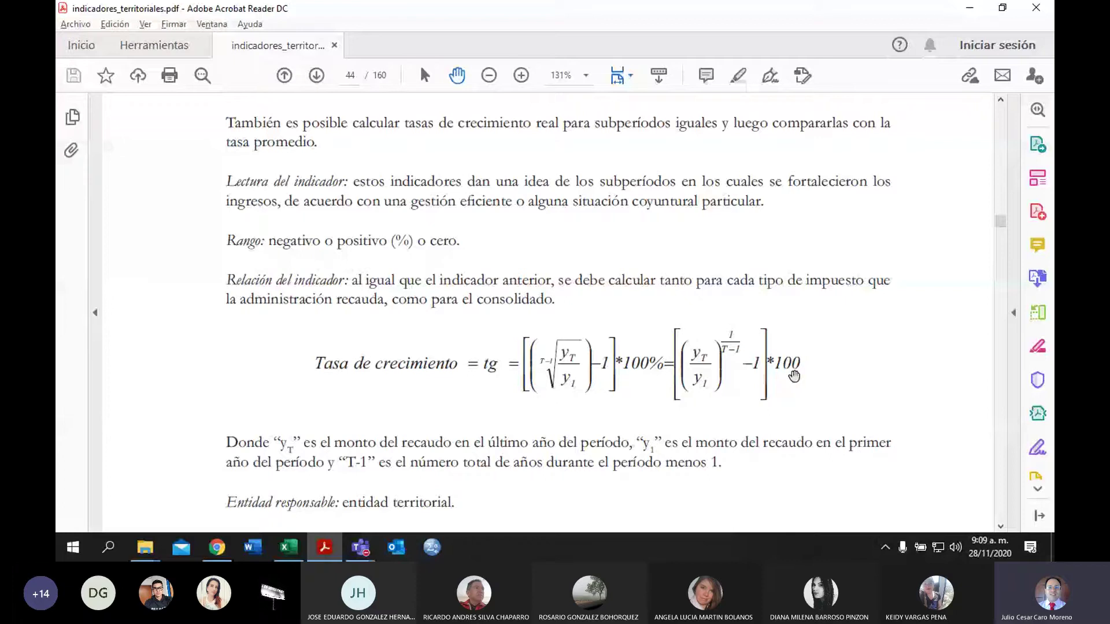
{"action": "key", "text": "alt+Tab"}
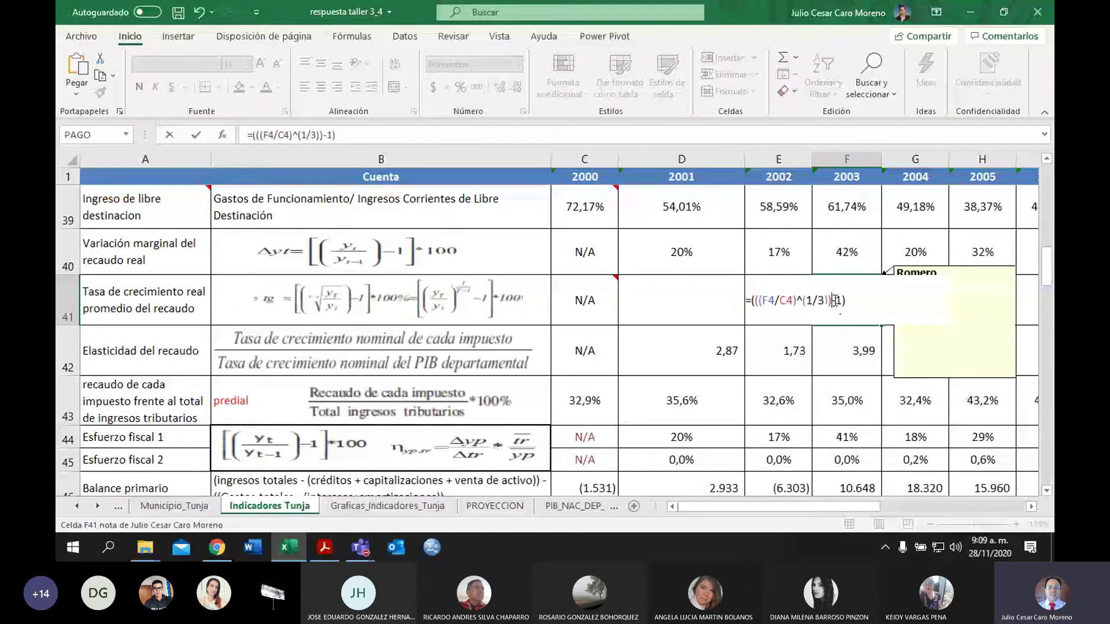
Step: Check the end of the F41 growth formula, including its -1 term, and close the cell edit
{"action": "left_click", "coordinate": [883, 307]}
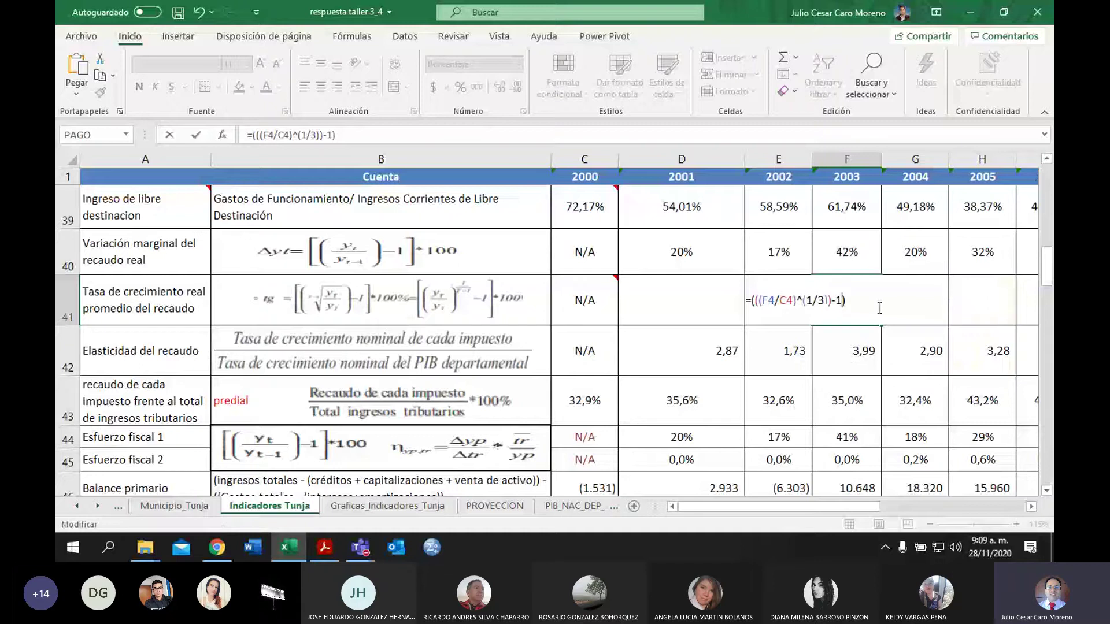
{"action": "left_click", "coordinate": [865, 303]}
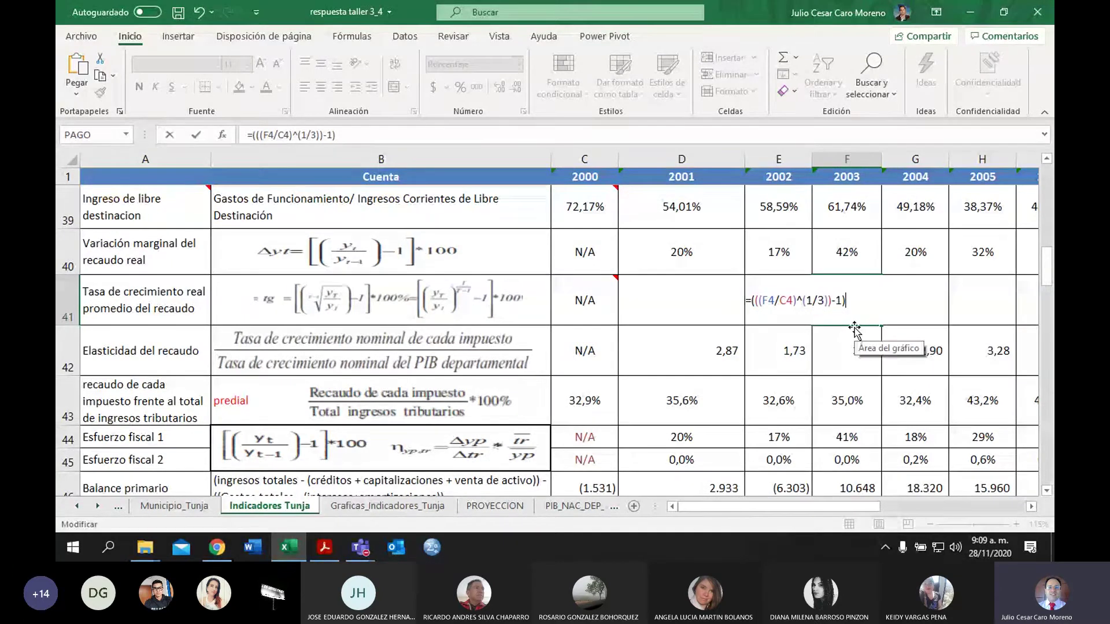
{"action": "key", "text": "ctrl+Return"}
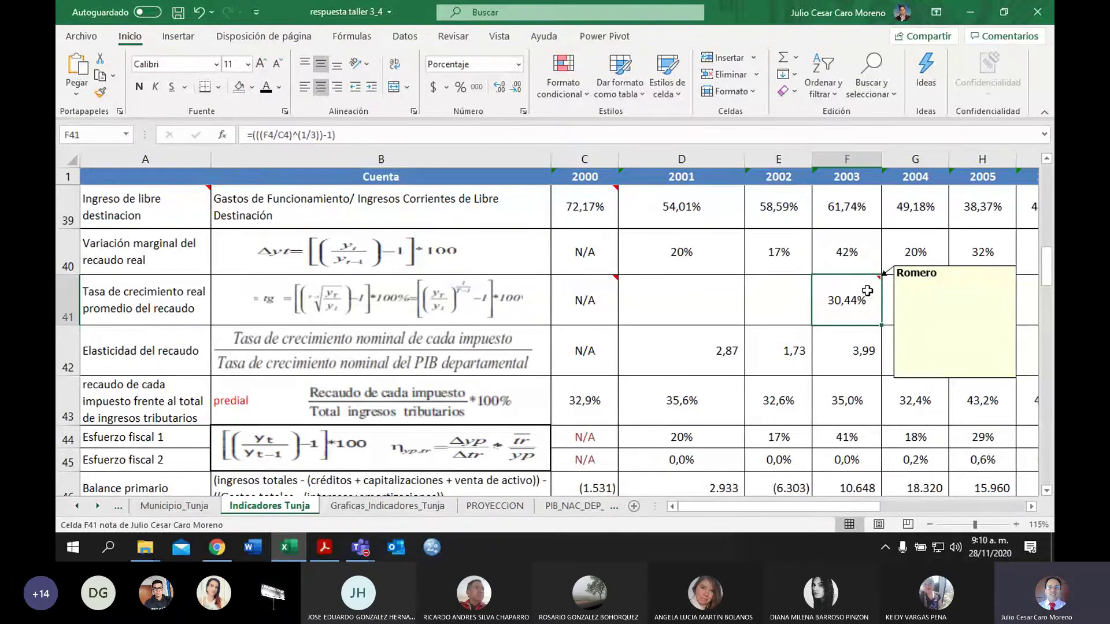
{"action": "mouse_move", "coordinate": [861, 292]}
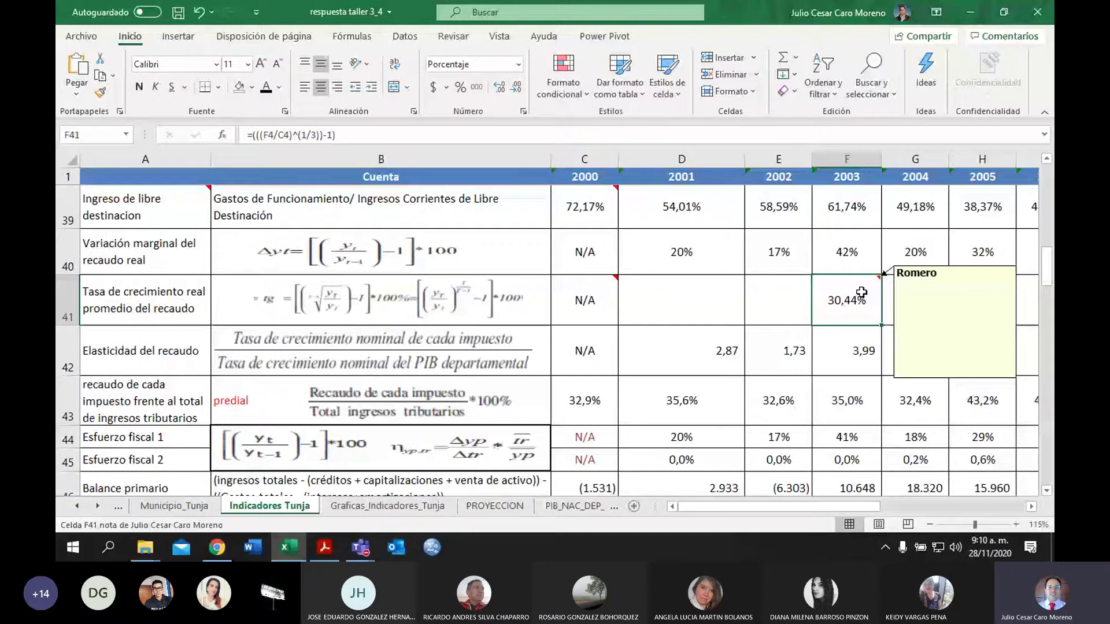
Step: Open the average formula for the row 41 growth rates in V41 and inspect which subperiods it includes
{"action": "scroll", "coordinate": [861, 293], "scroll_direction": "right", "scroll_amount": 2}
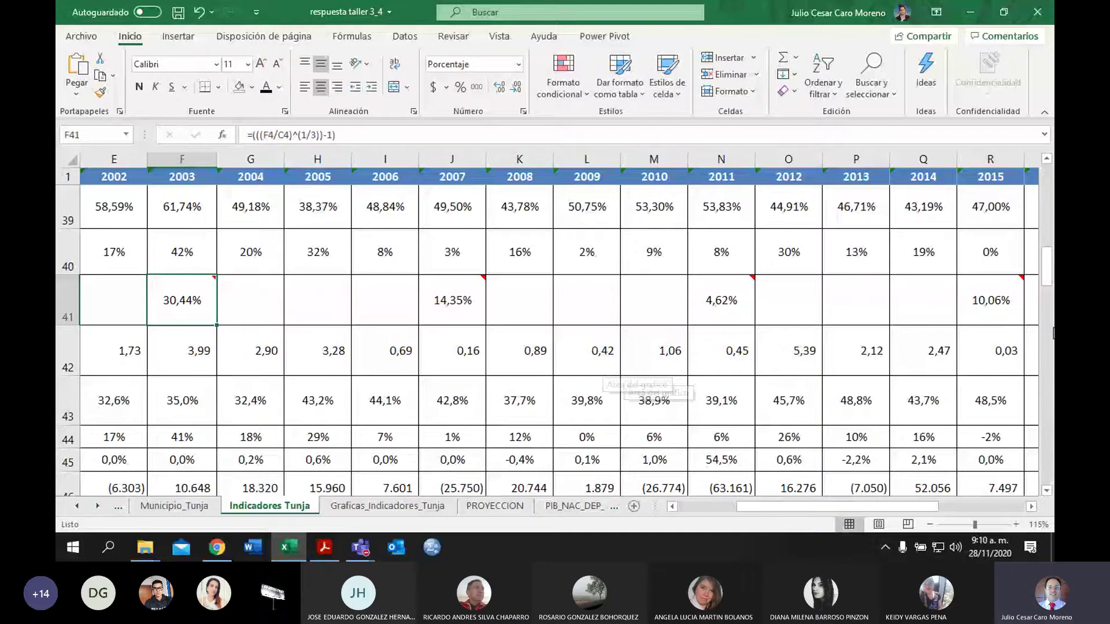
{"action": "scroll", "coordinate": [960, 411], "scroll_direction": "right", "scroll_amount": 2}
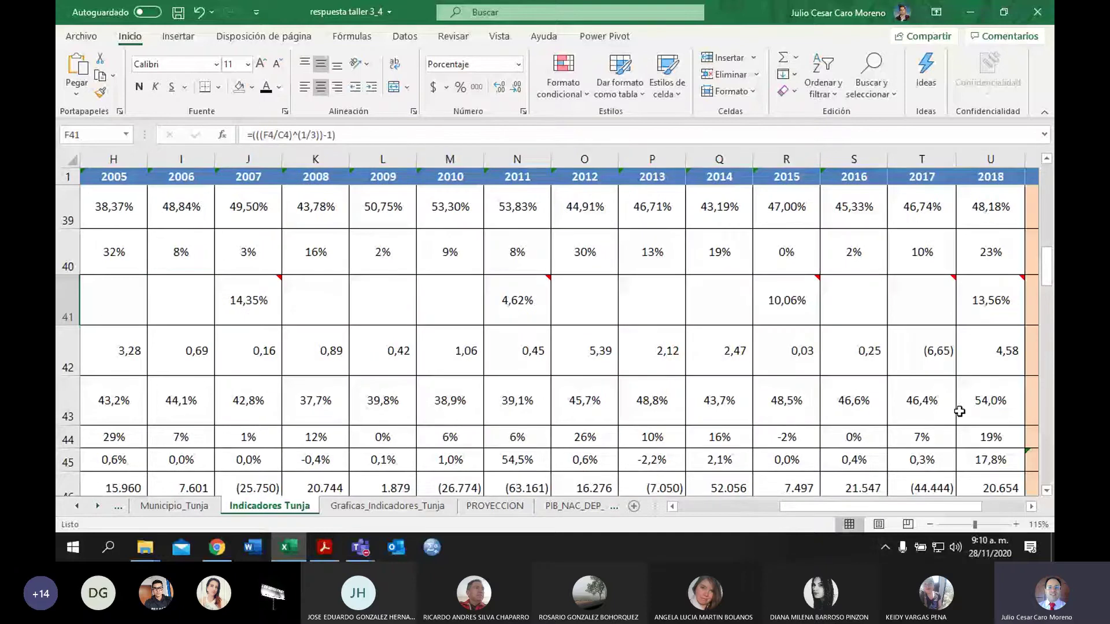
{"action": "mouse_move", "coordinate": [1002, 290]}
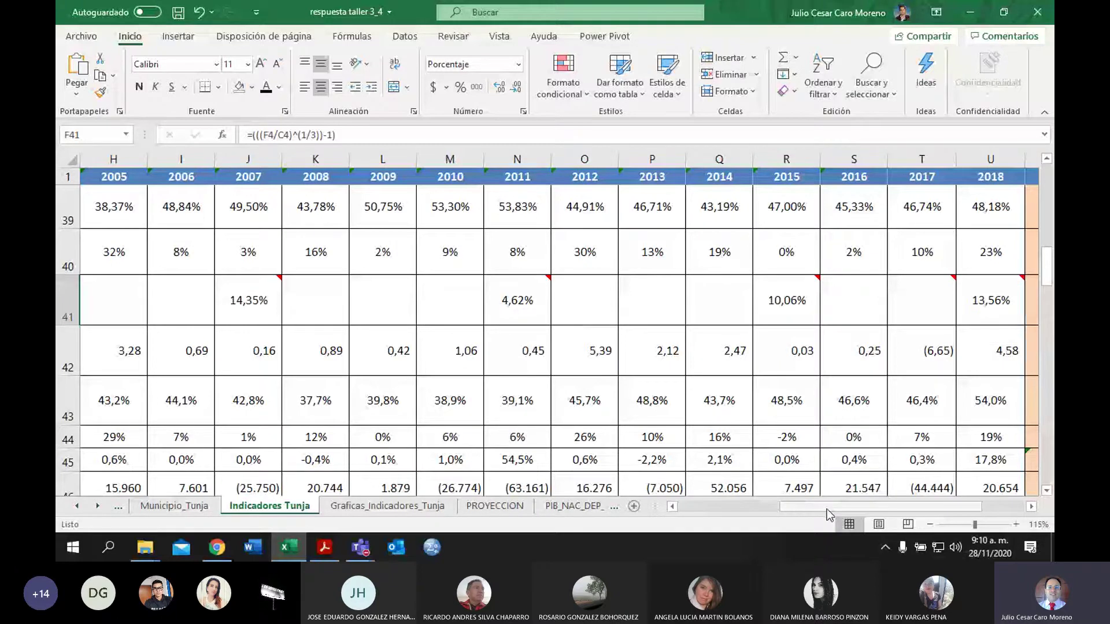
{"action": "left_click_drag", "start_coordinate": [827, 509], "coordinate": [871, 508]}
{"action": "double_click", "coordinate": [861, 293]}
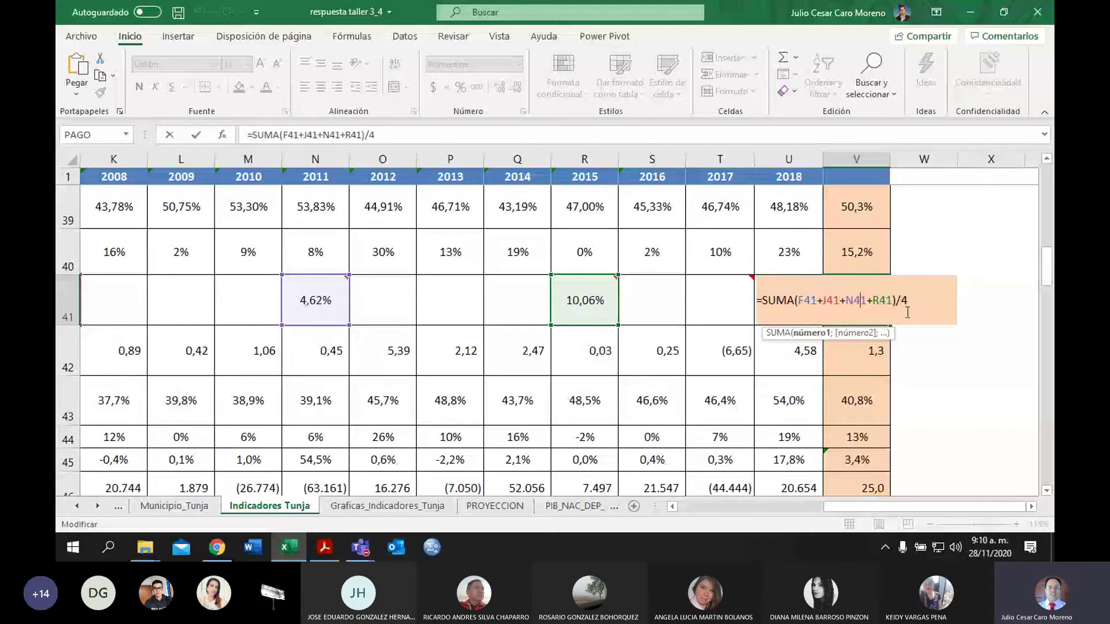
{"action": "key", "text": "Return"}
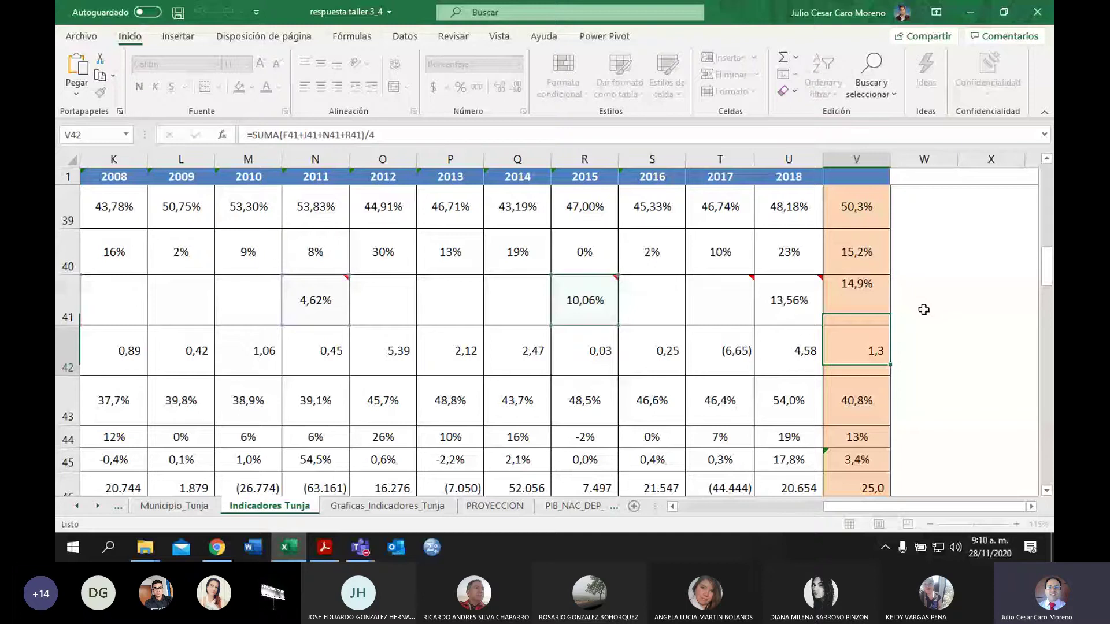
Step: Fill the PROMEDIO formula from V40 down into V41 and check that it covers C41:U41
{"action": "left_click", "coordinate": [856, 252]}
{"action": "left_click_drag", "start_coordinate": [890, 274], "coordinate": [920, 315]}
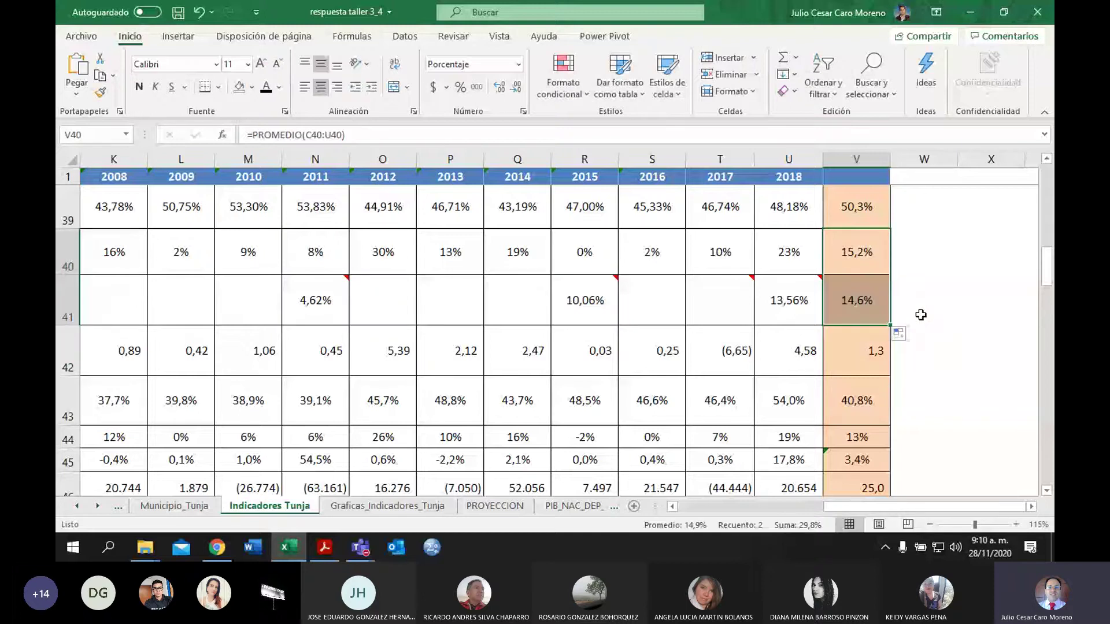
{"action": "double_click", "coordinate": [856, 307]}
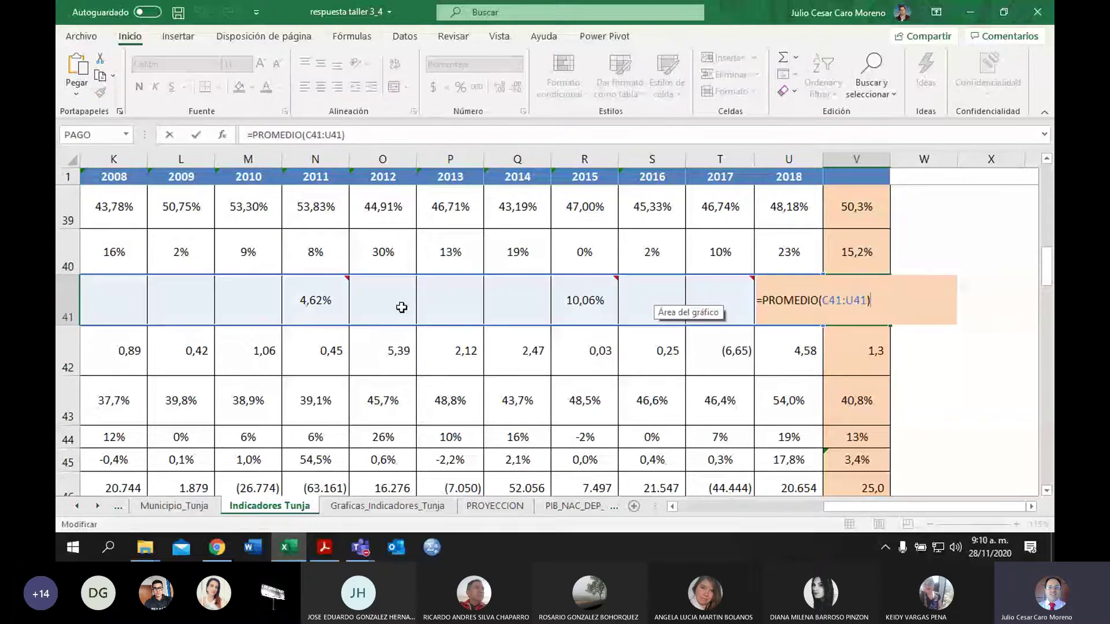
{"action": "key", "text": "Return"}
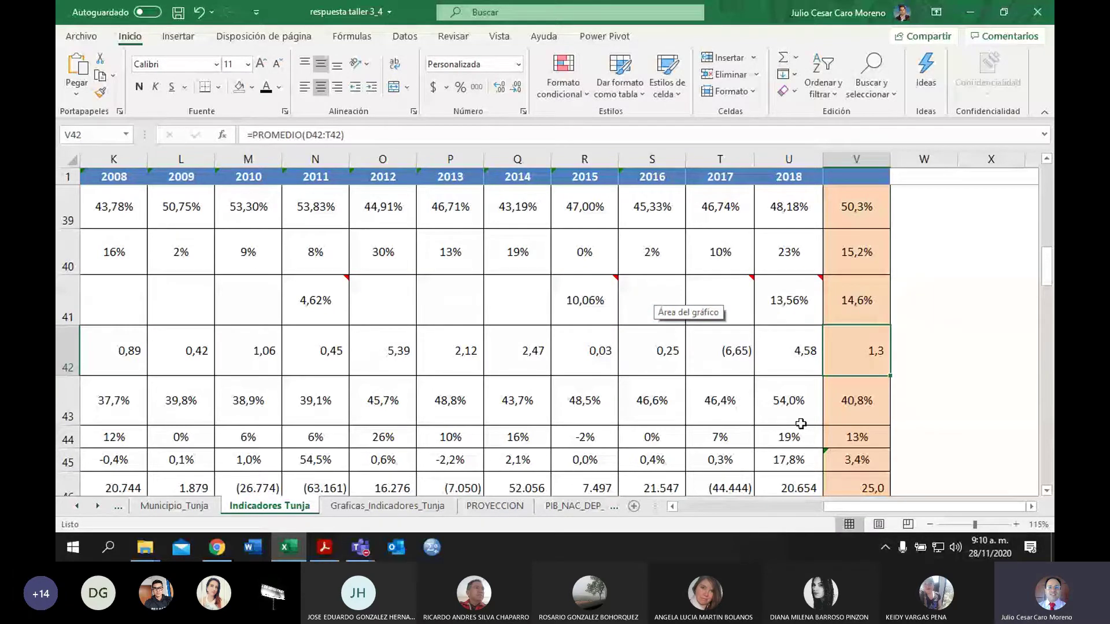
Step: Return to the 2003 growth rate in F41 and review the row up to the 2007 formula in J41
{"action": "left_click_drag", "start_coordinate": [860, 508], "coordinate": [861, 507]}
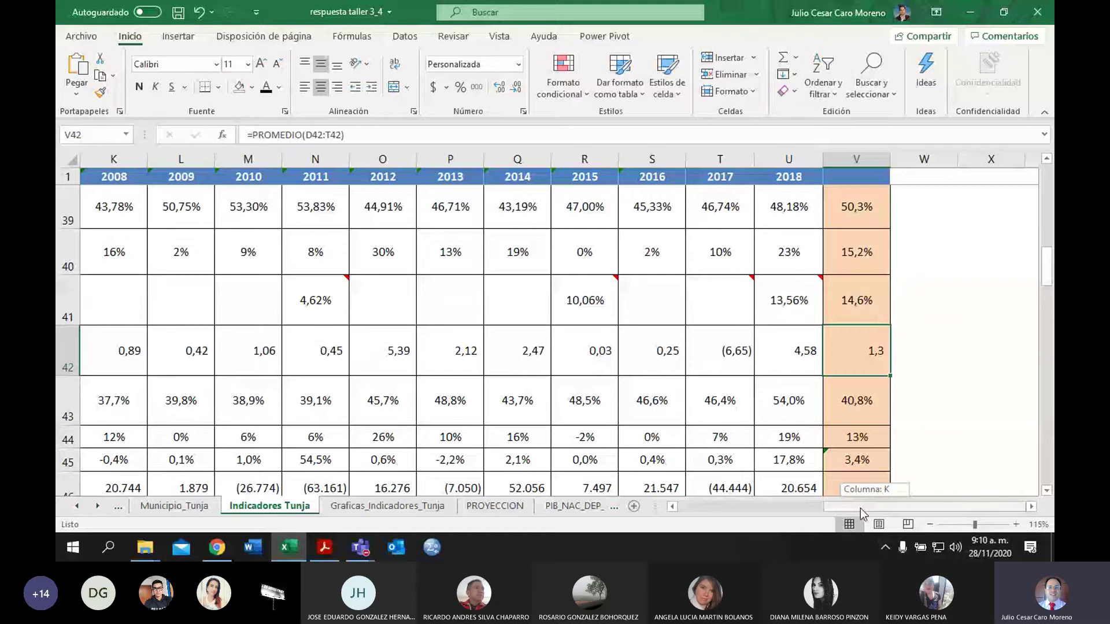
{"action": "left_click_drag", "start_coordinate": [861, 508], "coordinate": [715, 508]}
{"action": "left_click", "coordinate": [846, 301]}
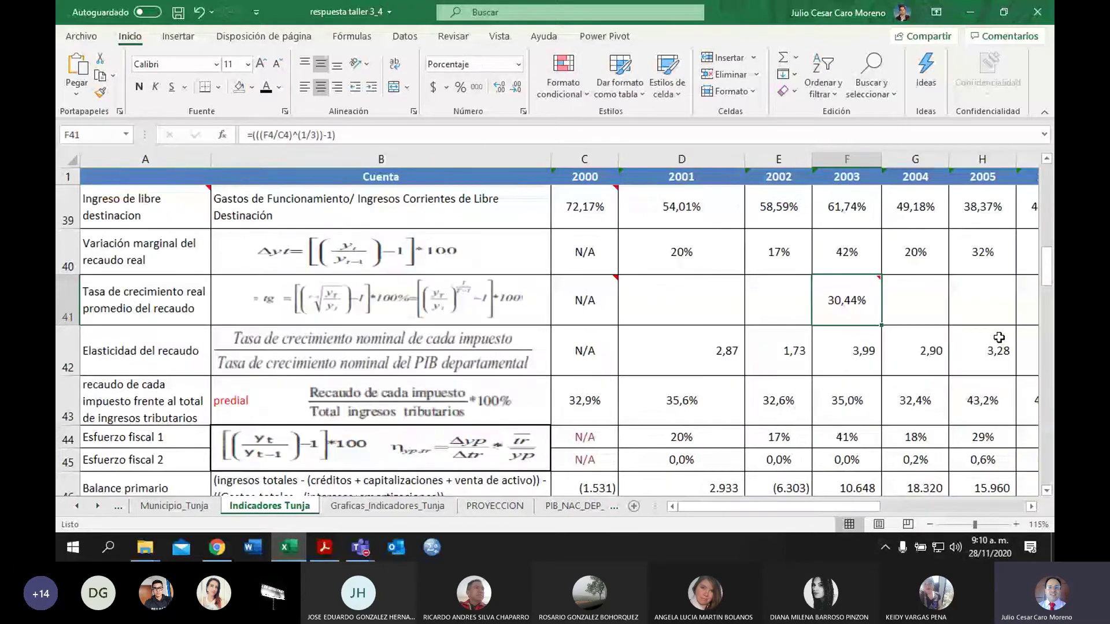
{"action": "key", "text": "Right"}
{"action": "key", "text": "Right"}
{"action": "key", "text": "Right"}
{"action": "key", "text": "Right"}
{"action": "key", "text": "Right"}
{"action": "key", "text": "Right"}
{"action": "key", "text": "Left"}
{"action": "key", "text": "Left"}
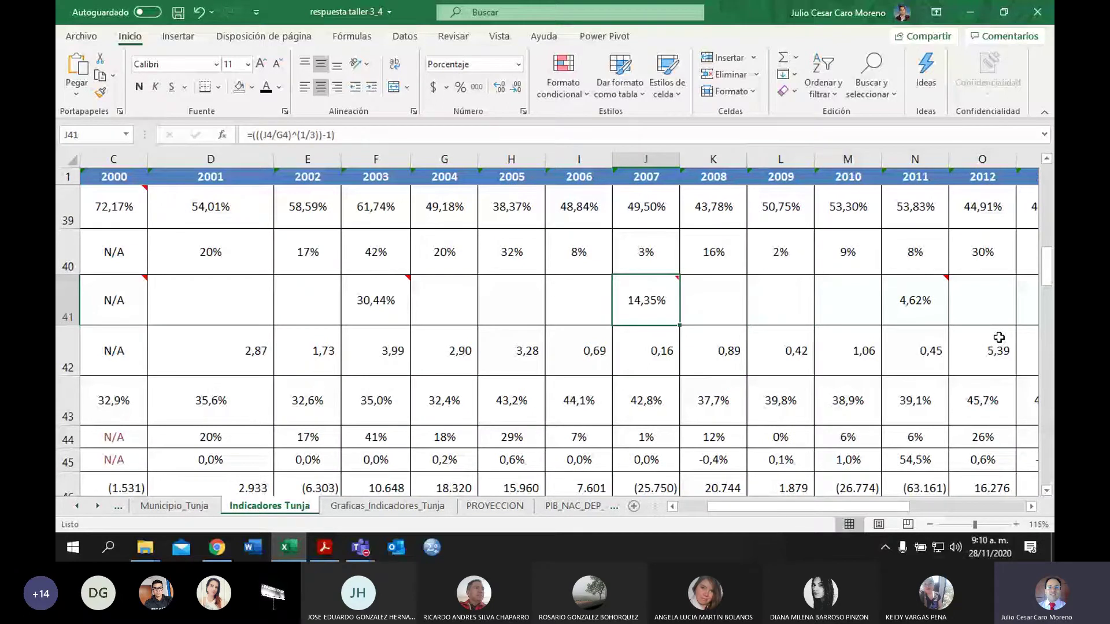
Step: Review the remaining growth rate formulas in row 41 through 2015 and 2018, ending on the average in V41
{"action": "key", "text": "Right"}
{"action": "key", "text": "Right"}
{"action": "key", "text": "Right"}
{"action": "key", "text": "Right"}
{"action": "key", "text": "Right"}
{"action": "key", "text": "Right"}
{"action": "key", "text": "Right"}
{"action": "key", "text": "Right"}
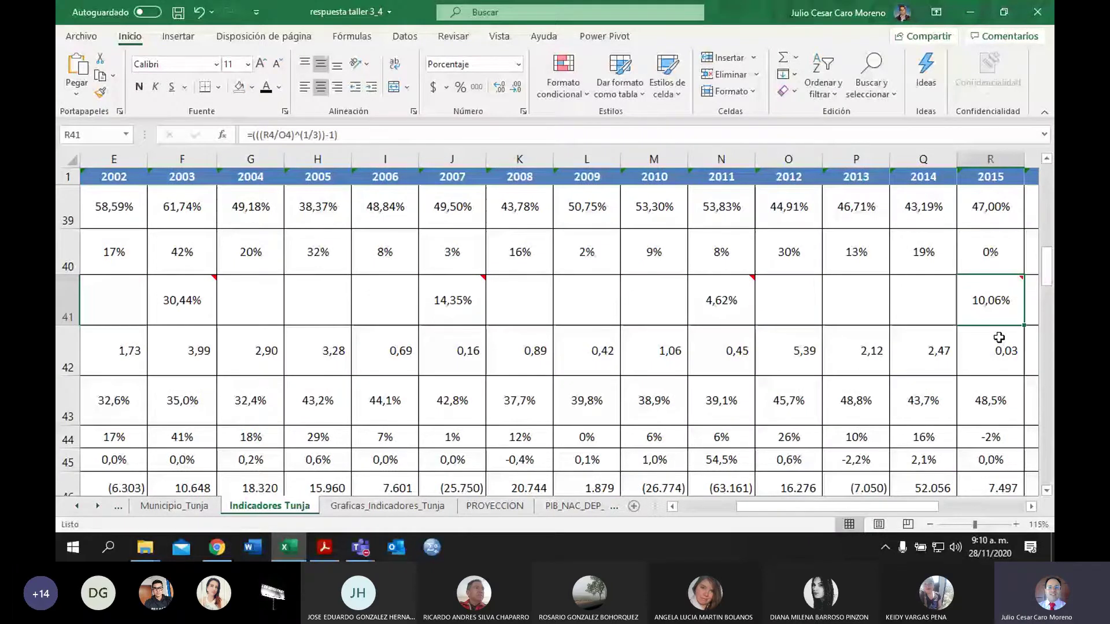
{"action": "key", "text": "Right"}
{"action": "key", "text": "Right"}
{"action": "key", "text": "Right"}
{"action": "key", "text": "Right"}
{"action": "key", "text": "Left"}
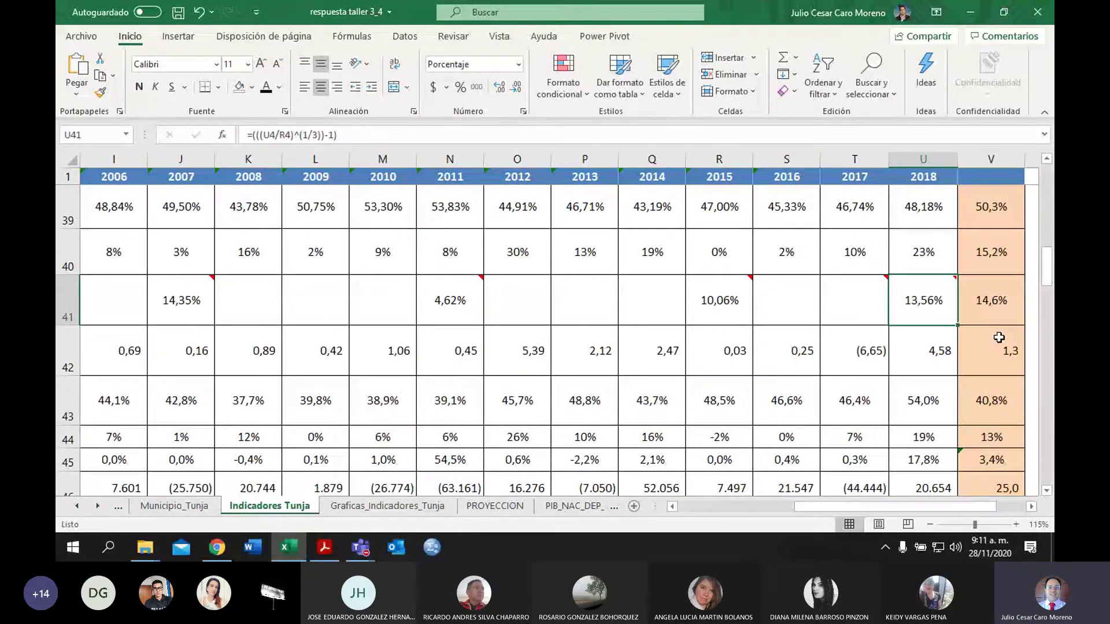
{"action": "key", "text": "Right"}
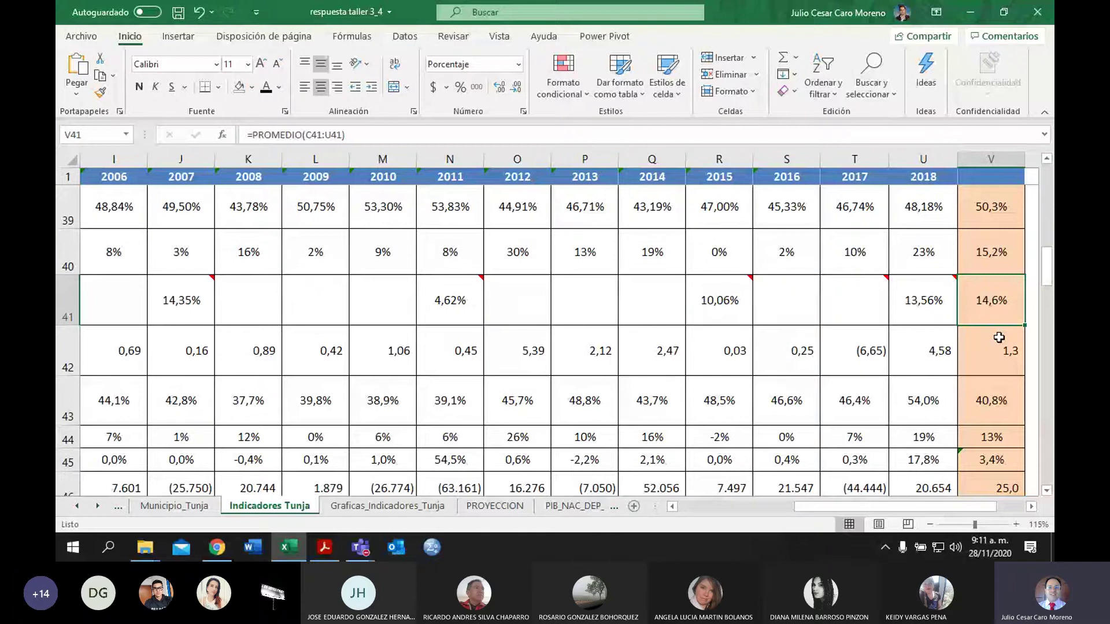
Step: Go back along row 41 to D41 to view the indicator's formula and its first subperiod
{"action": "key", "text": "Left"}
{"action": "key", "text": "Left"}
{"action": "key", "text": "Left"}
{"action": "key", "text": "Left"}
{"action": "key", "text": "Left"}
{"action": "key", "text": "Left"}
{"action": "key", "text": "Left"}
{"action": "key", "text": "Left"}
{"action": "key", "text": "Left"}
{"action": "key", "text": "Left"}
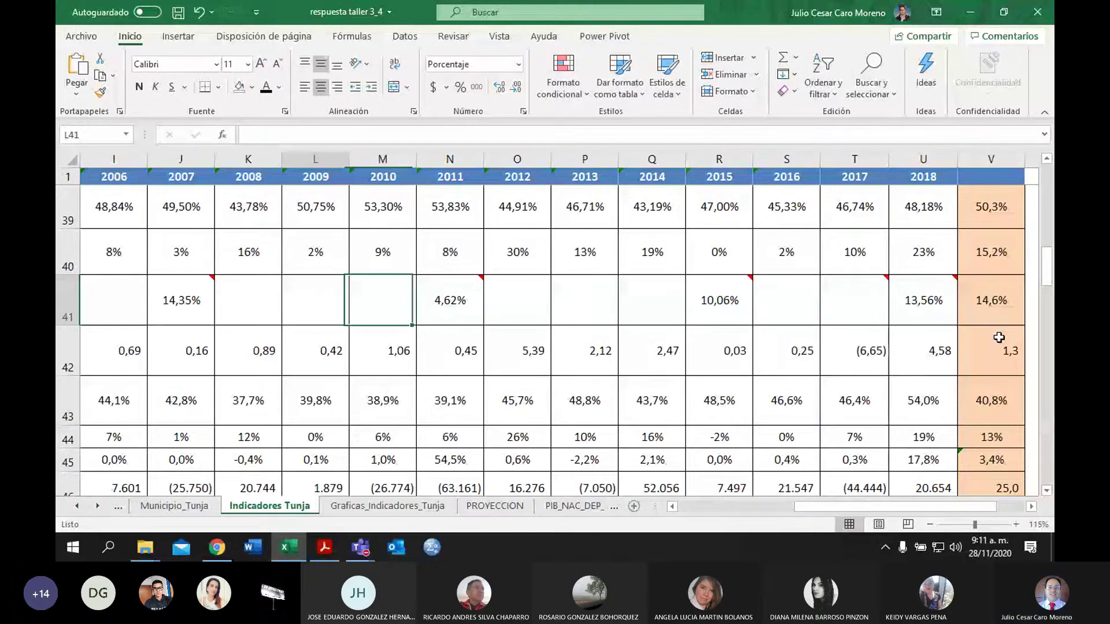
{"action": "key", "text": "Left"}
{"action": "key", "text": "Left"}
{"action": "key", "text": "Left"}
{"action": "key", "text": "Left"}
{"action": "key", "text": "Left"}
{"action": "key", "text": "Left"}
{"action": "key", "text": "Left"}
{"action": "key", "text": "Left"}
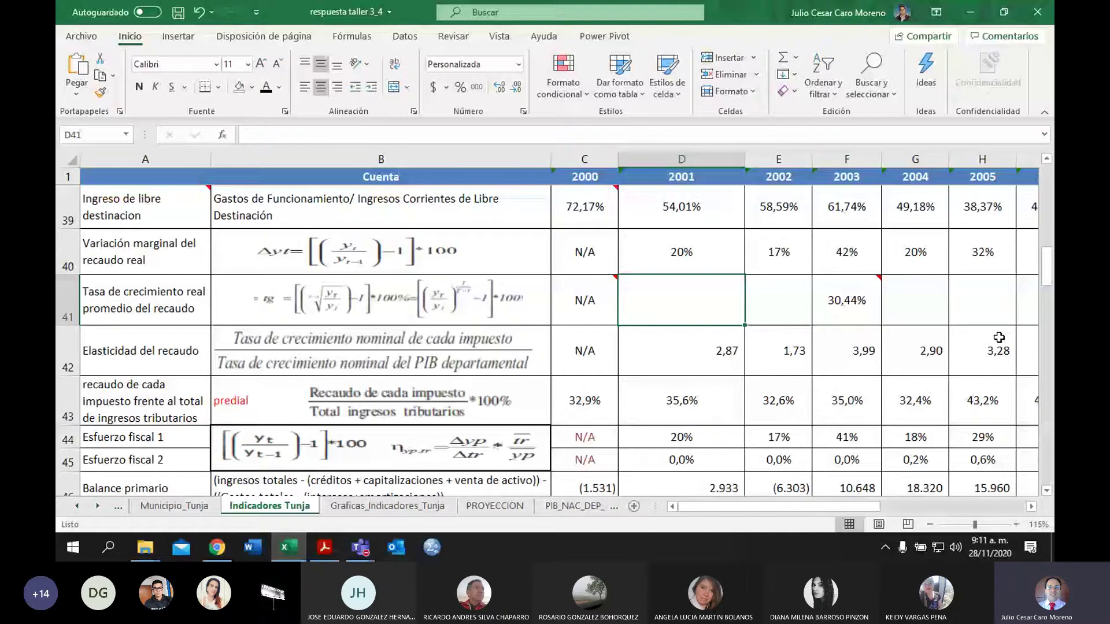
{"action": "mouse_move", "coordinate": [851, 317]}
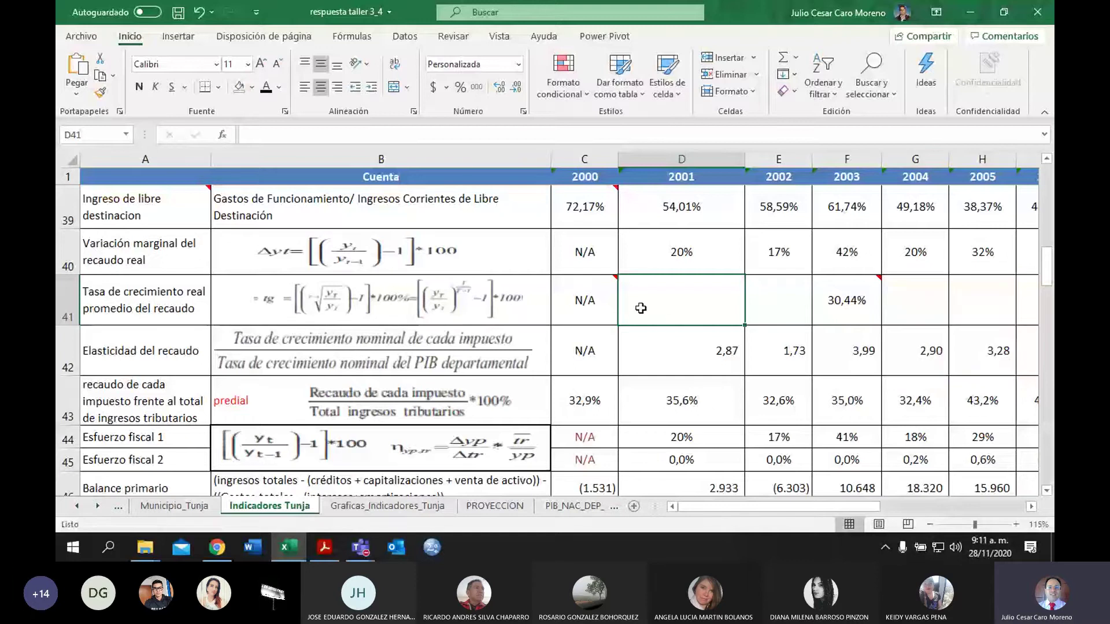
Step: Look through the Graficas_Indicadores_Tunja sheet from the Variación marginal del recaudo real chart to the Elasticidad del recaudo chart
{"action": "left_click", "coordinate": [411, 503]}
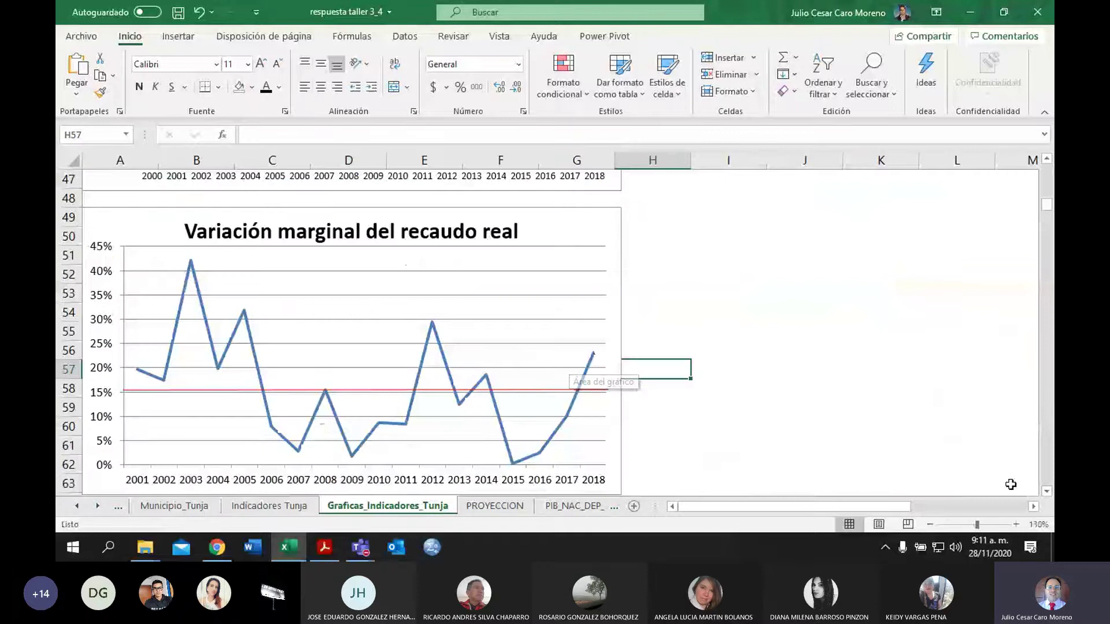
{"action": "left_click", "coordinate": [1047, 492]}
{"action": "left_click", "coordinate": [1046, 492]}
{"action": "left_click", "coordinate": [1047, 491]}
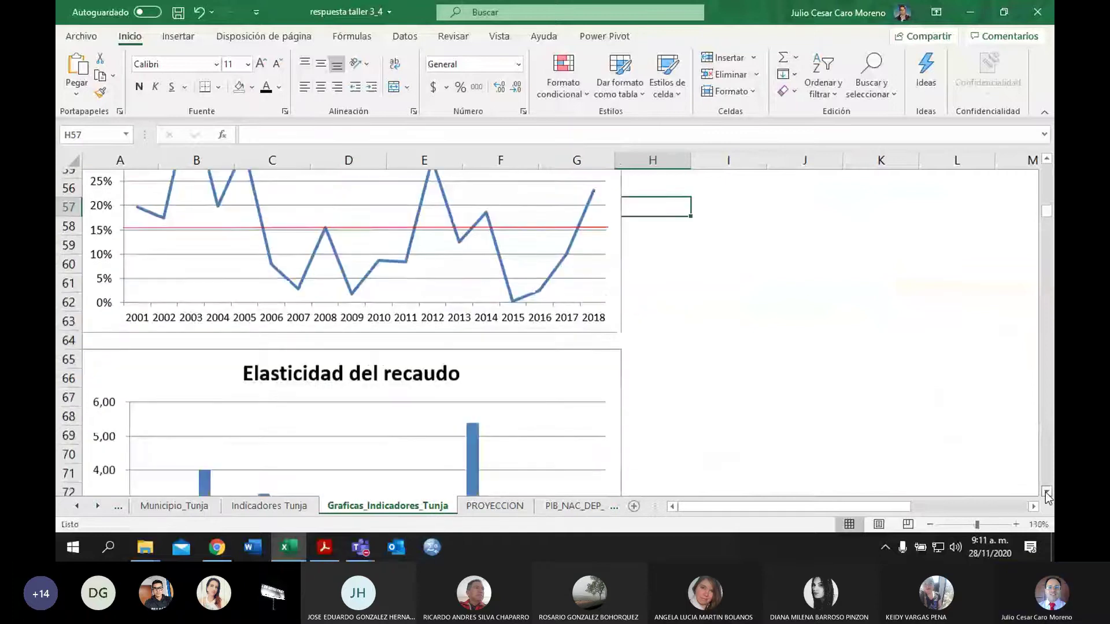
{"action": "left_click", "coordinate": [1047, 491]}
{"action": "left_click", "coordinate": [1047, 492]}
{"action": "left_click", "coordinate": [1046, 492]}
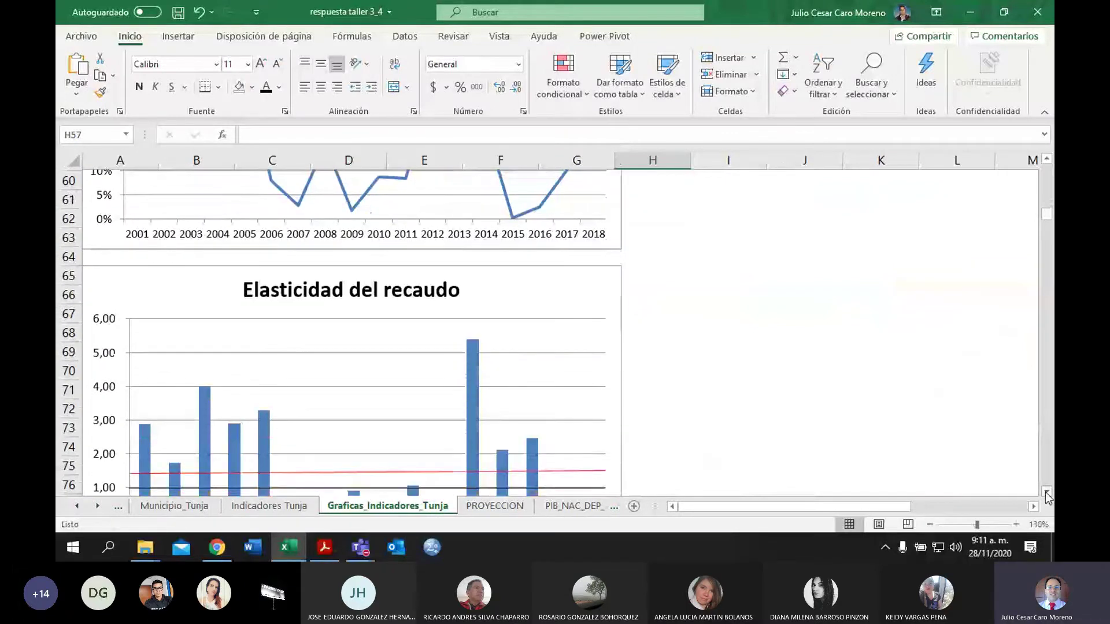
{"action": "left_click", "coordinate": [1047, 492]}
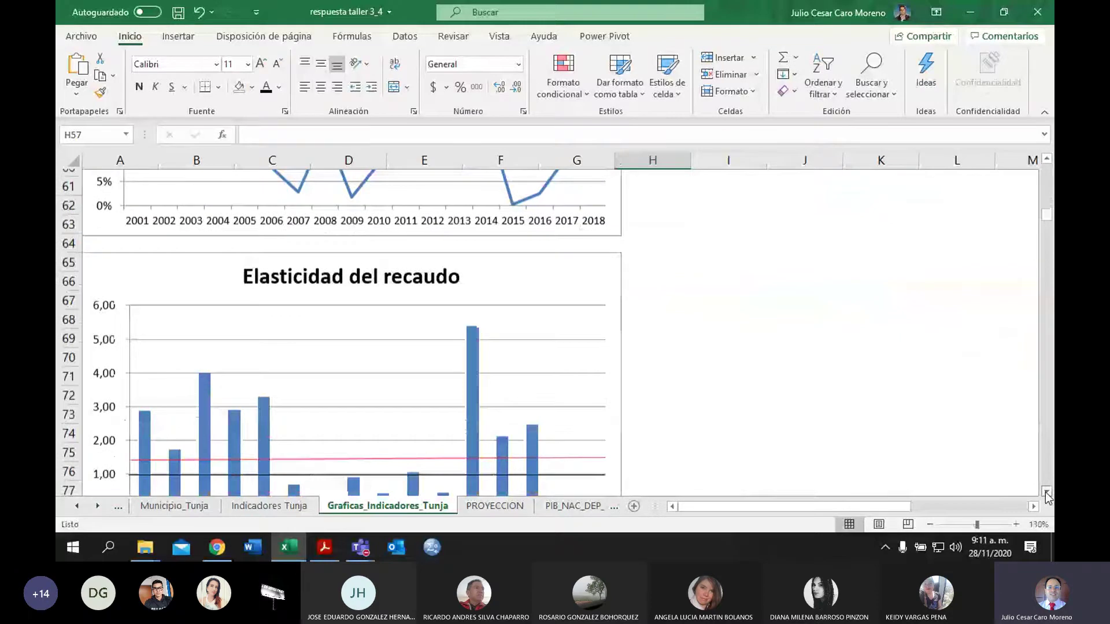
{"action": "scroll", "coordinate": [381, 452], "scroll_direction": "down", "scroll_amount": 1}
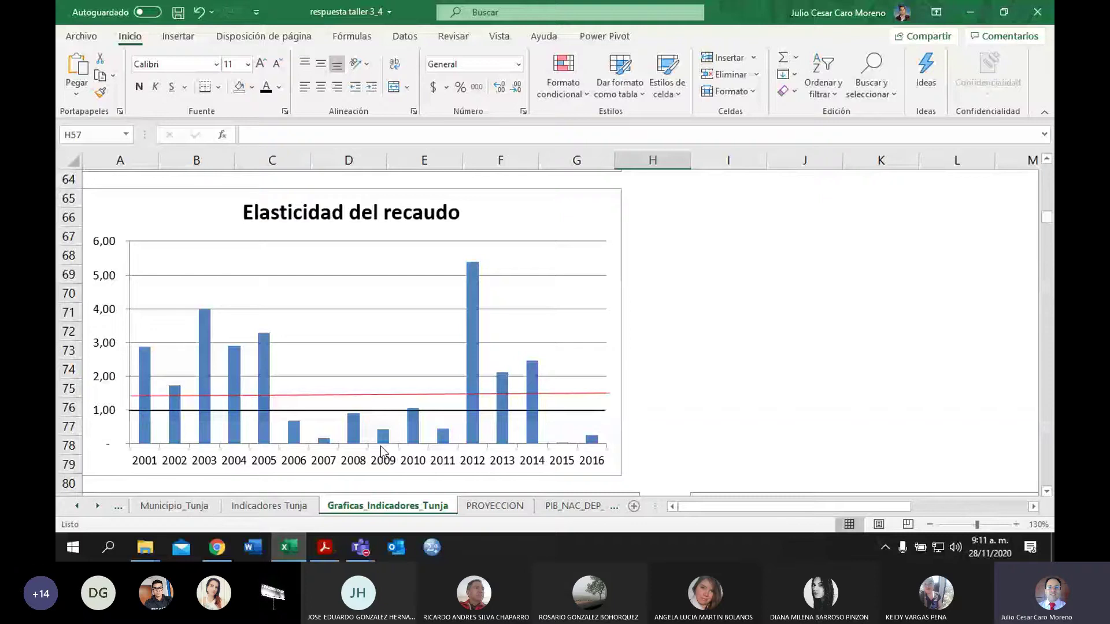
Step: On the Indicadores Tunja sheet, insert a 2-D clustered column chart of the growth rates in F41:U41 and widen it
{"action": "key", "text": "ctrl+Page_Up"}
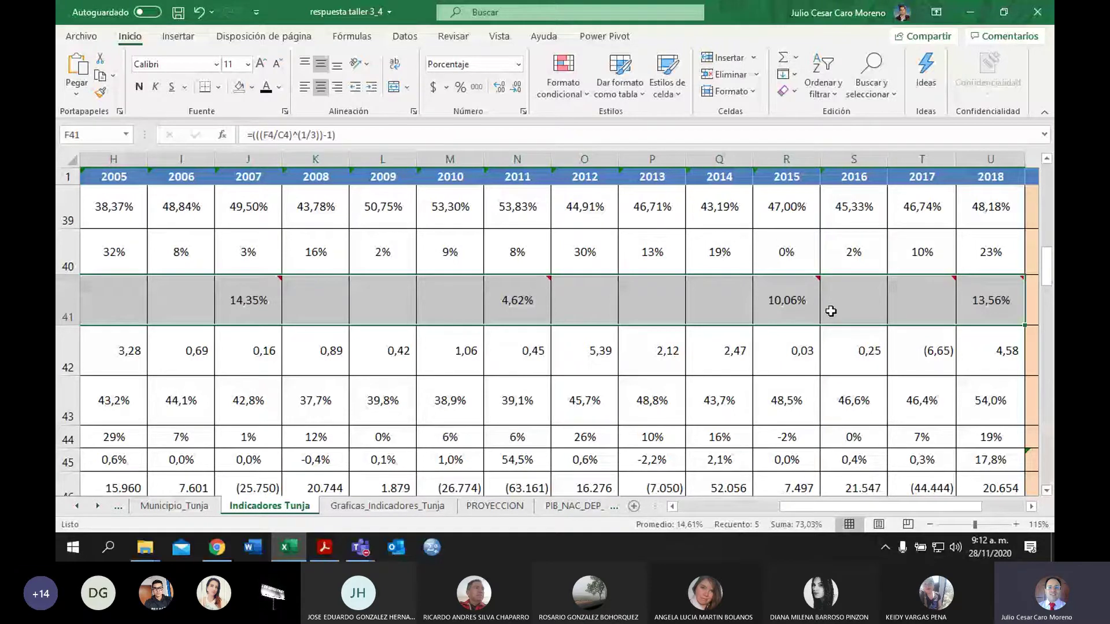
{"action": "scroll", "coordinate": [830, 311], "scroll_direction": "right", "scroll_amount": 3}
{"action": "left_click", "coordinate": [178, 37]}
{"action": "left_click", "coordinate": [419, 57]}
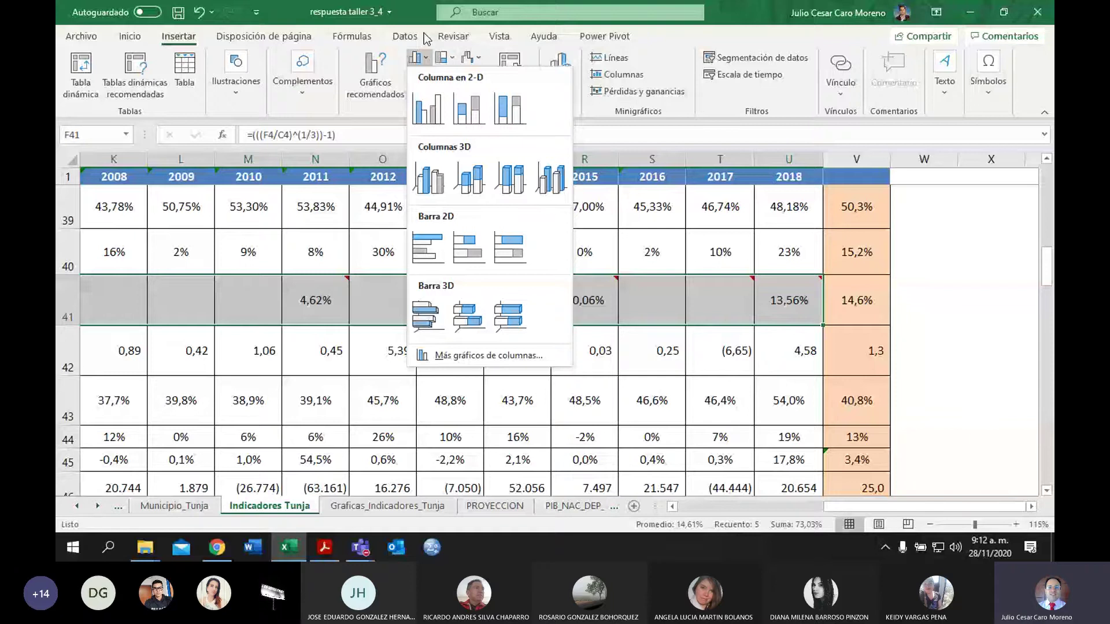
{"action": "left_click", "coordinate": [428, 109]}
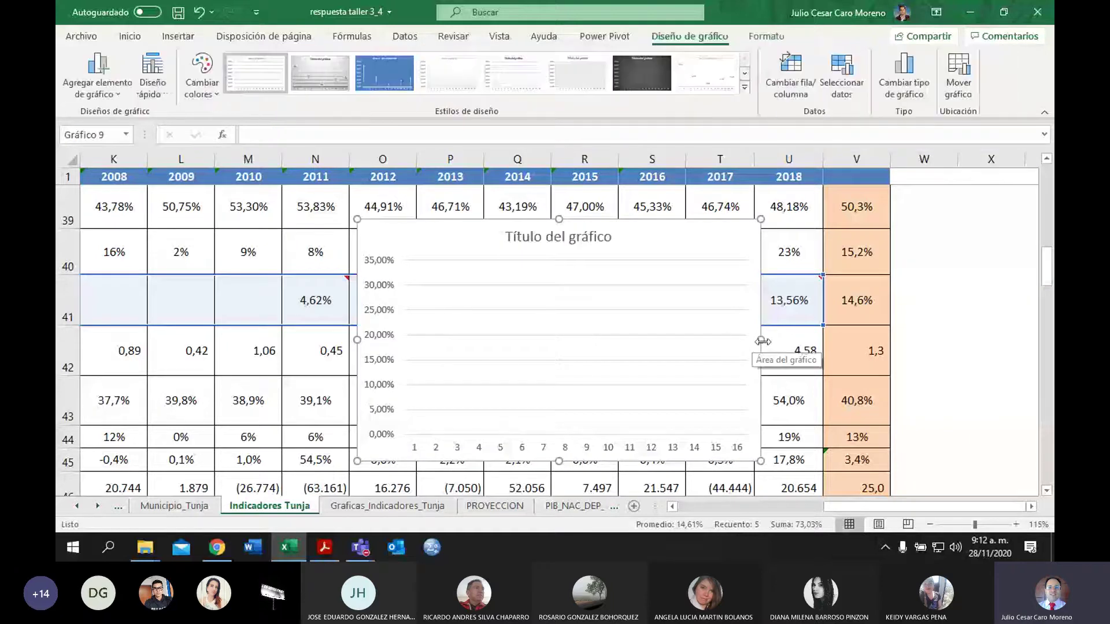
{"action": "left_click_drag", "start_coordinate": [760, 340], "coordinate": [971, 343]}
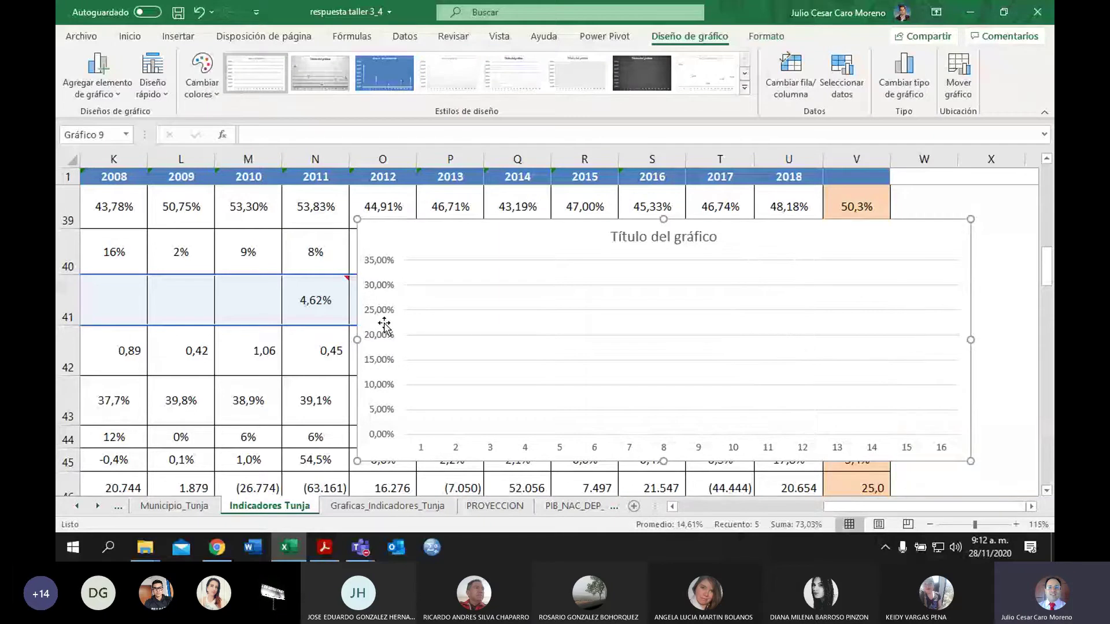
Step: Delete the new column chart of the growth rates
{"action": "left_click", "coordinate": [183, 39]}
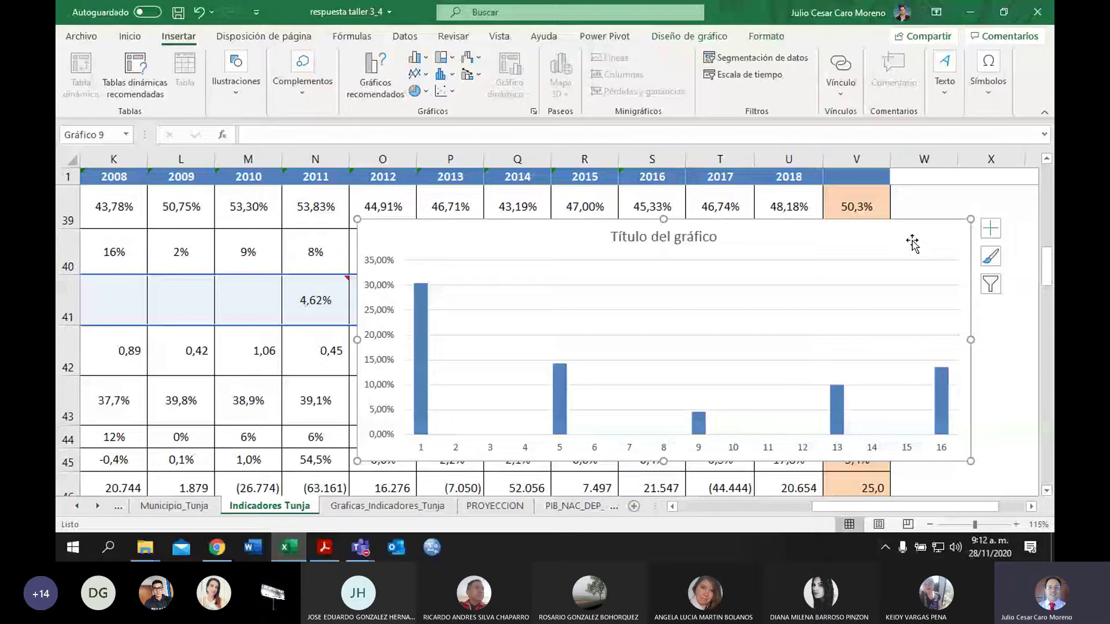
{"action": "key", "text": "Delete"}
Step: Go to the Elasticidad del recaudo row, then switch to the PDF and examine that indicator's objective, reading and formula
{"action": "left_click_drag", "start_coordinate": [867, 506], "coordinate": [731, 507]}
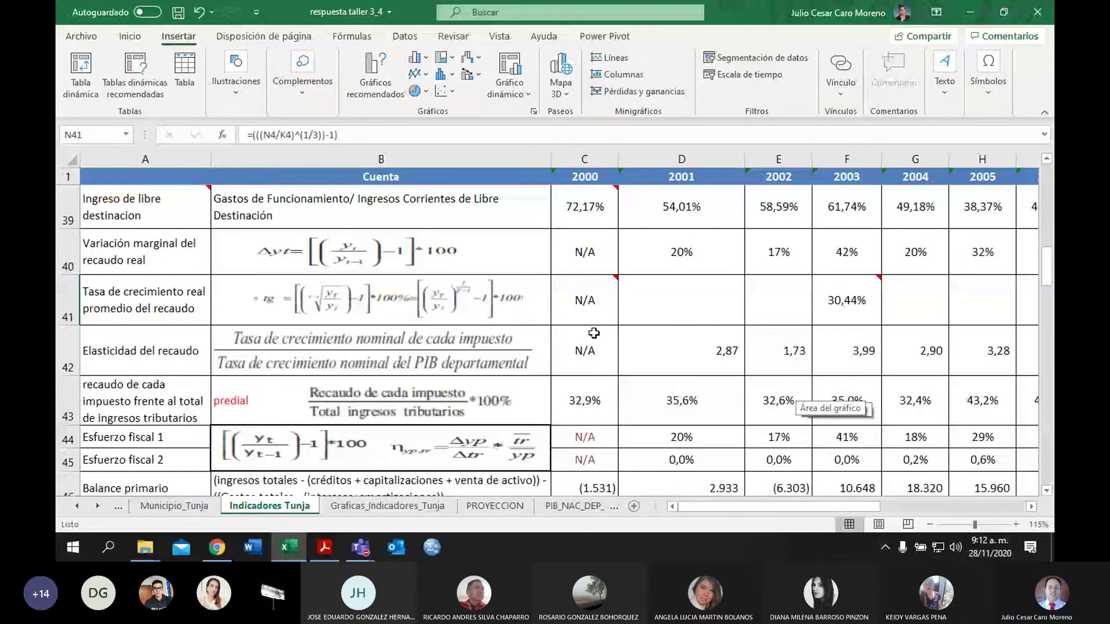
{"action": "double_click", "coordinate": [1046, 490]}
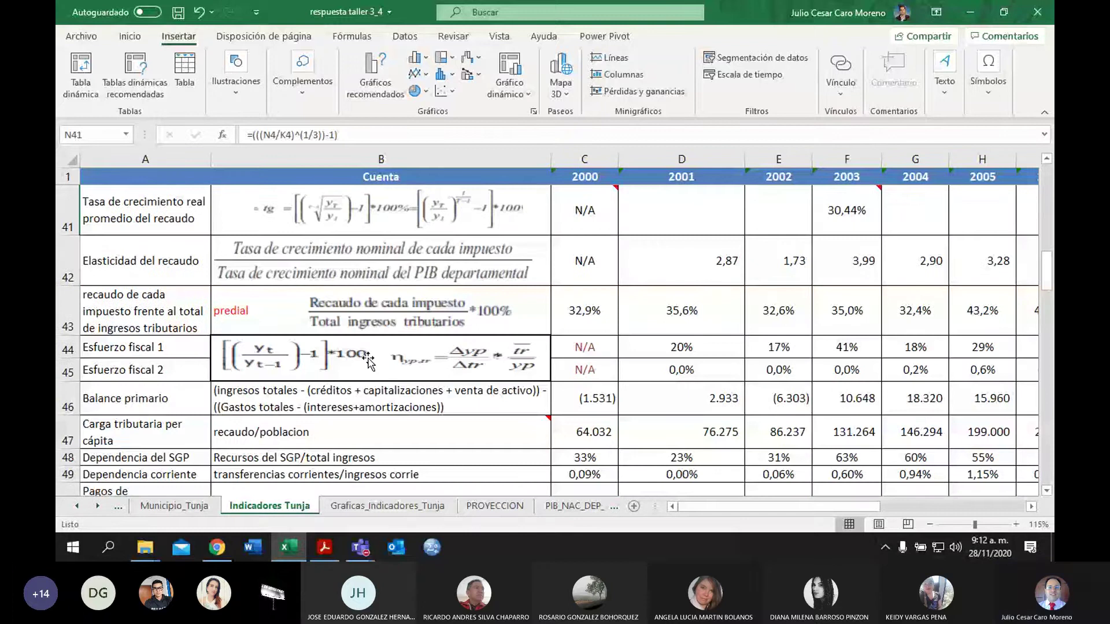
{"action": "key", "text": "alt+Tab"}
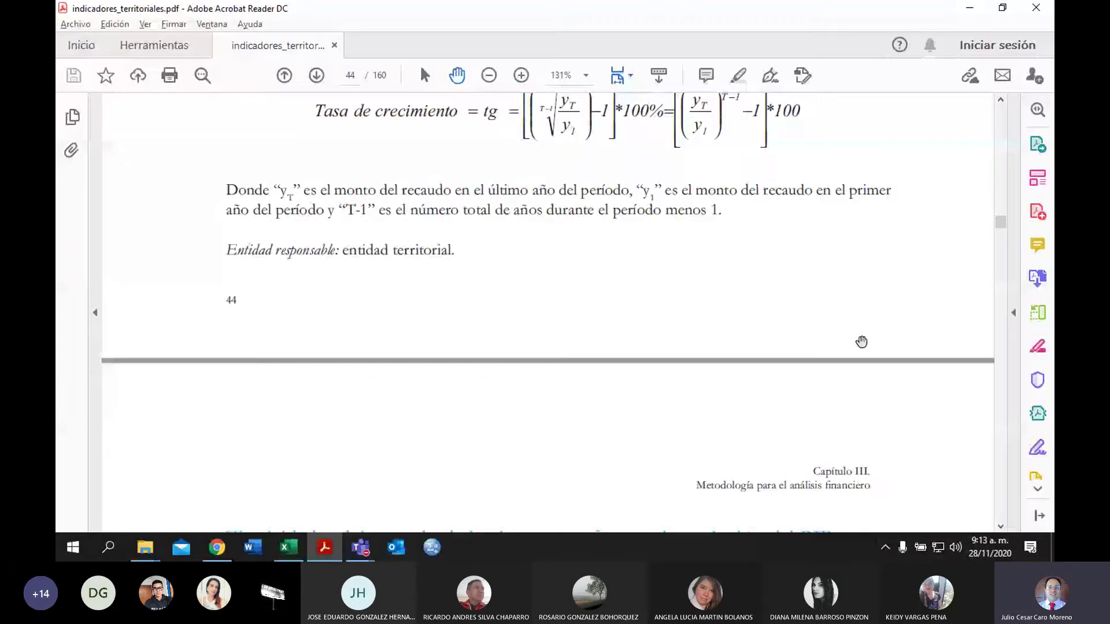
{"action": "scroll", "coordinate": [861, 342], "scroll_direction": "down", "scroll_amount": 5}
{"action": "scroll", "coordinate": [862, 341], "scroll_direction": "down", "scroll_amount": 3}
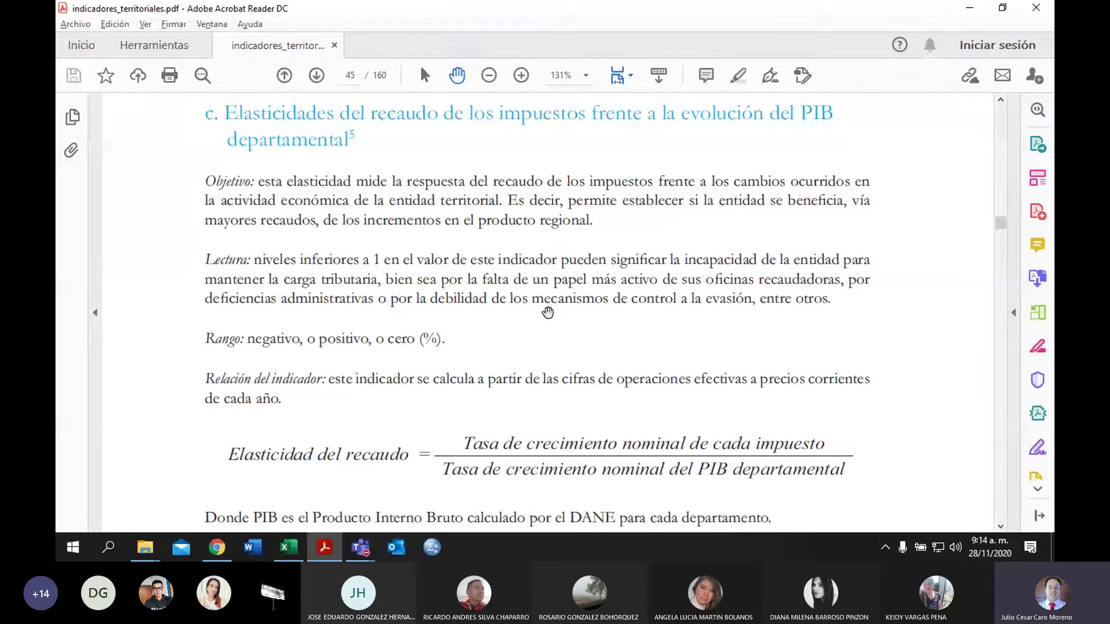
Step: Read the rest of the elasticity definition in the PDF, then switch to Excel and inspect the predial share formulas in C43 and D43
{"action": "scroll", "coordinate": [546, 347], "scroll_direction": "down", "scroll_amount": 3}
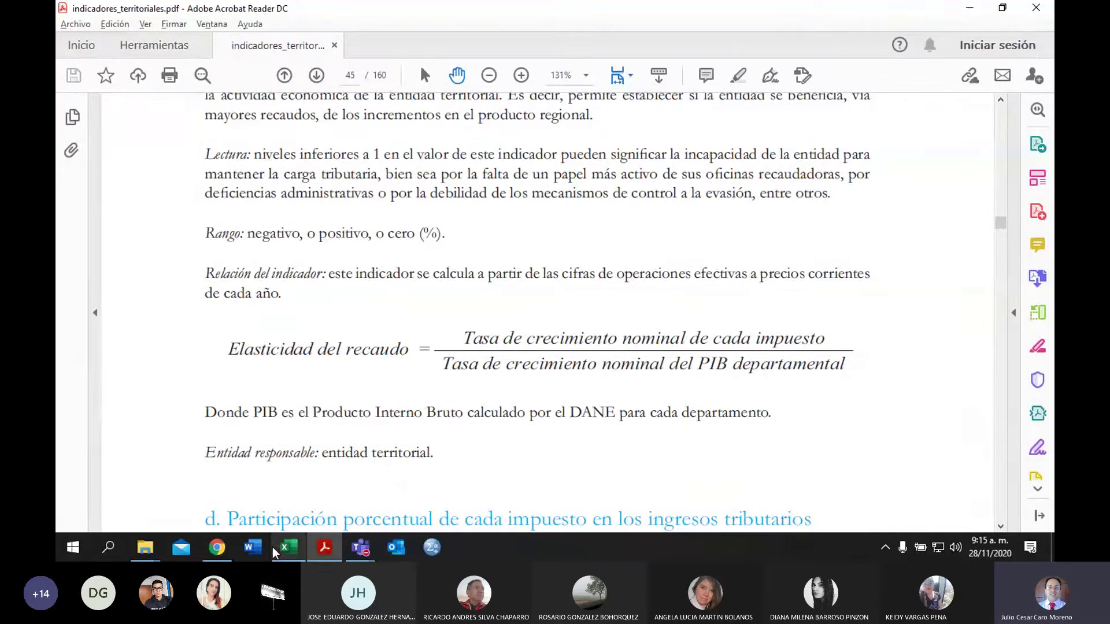
{"action": "left_click", "coordinate": [287, 549]}
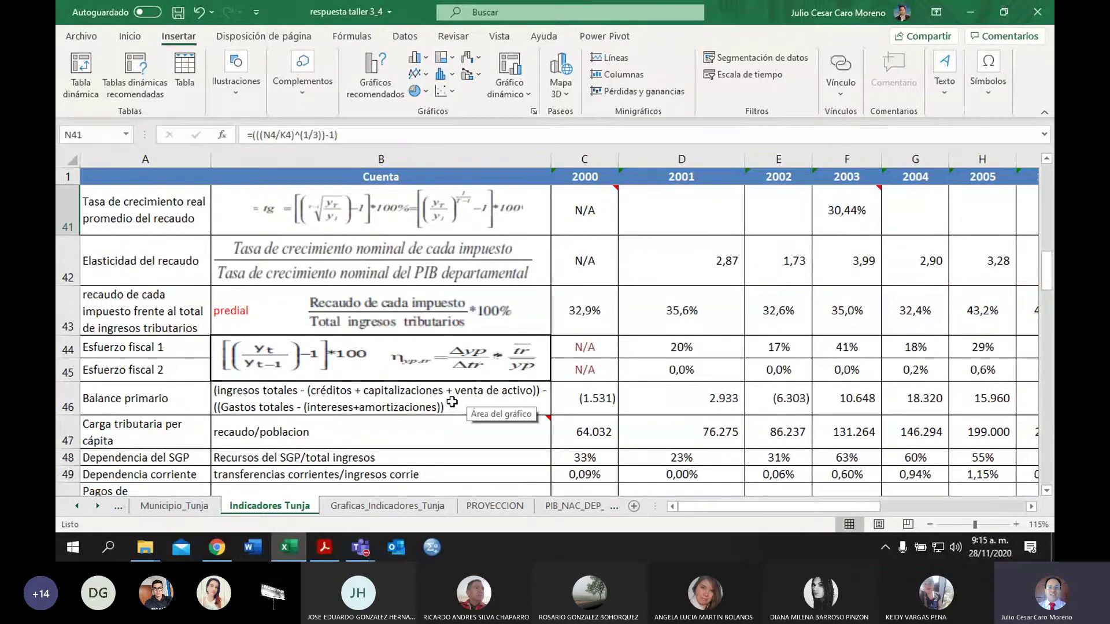
{"action": "left_click", "coordinate": [682, 314]}
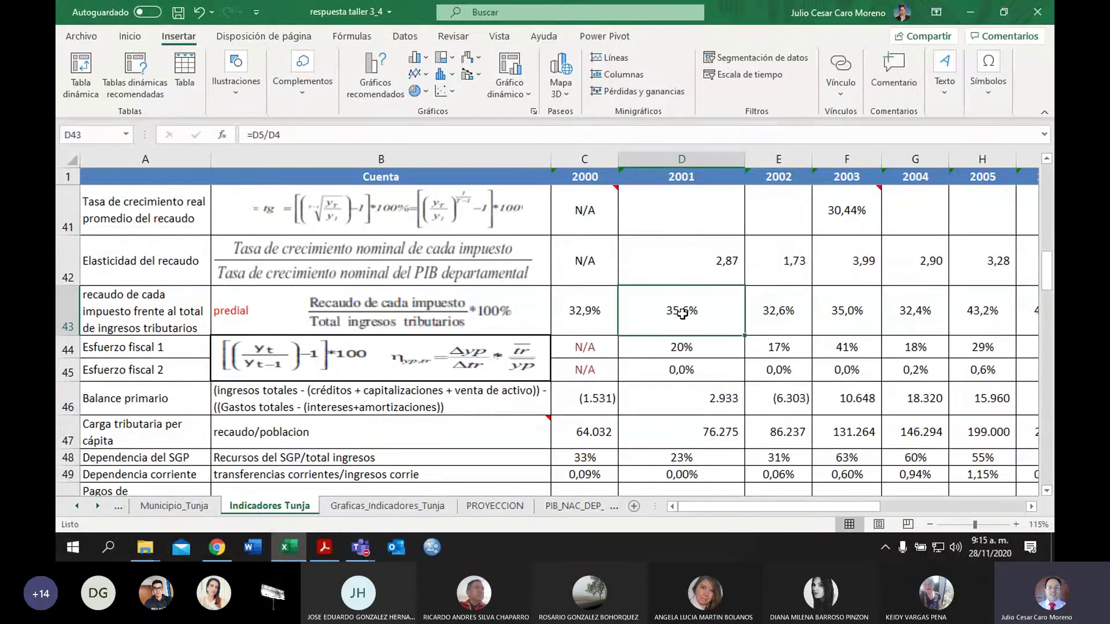
{"action": "key", "text": "Left"}
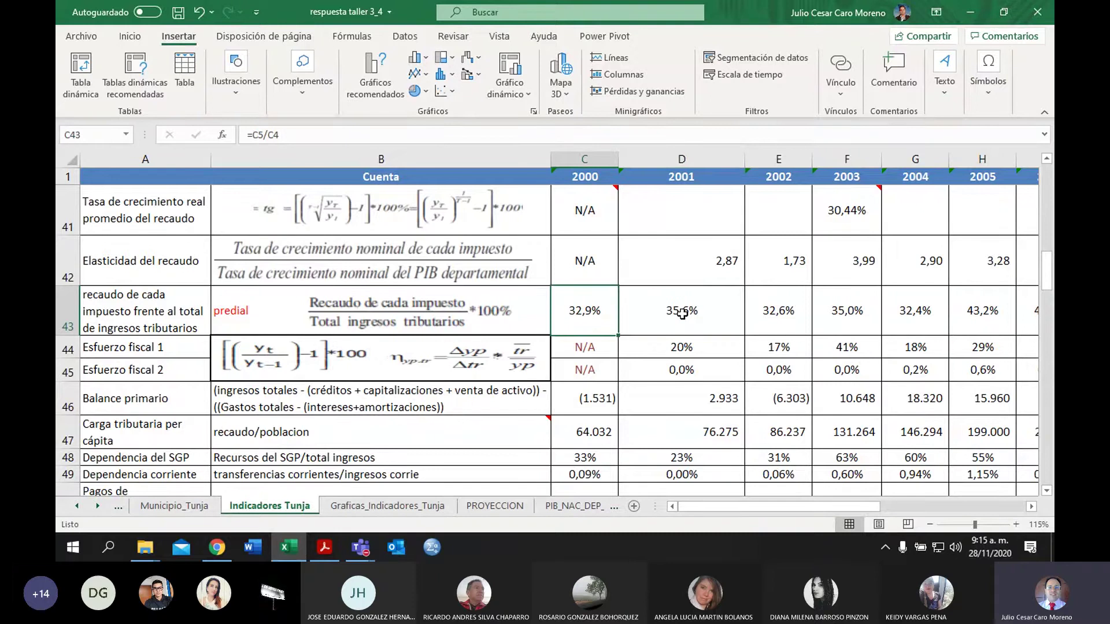
{"action": "double_click", "coordinate": [589, 307]}
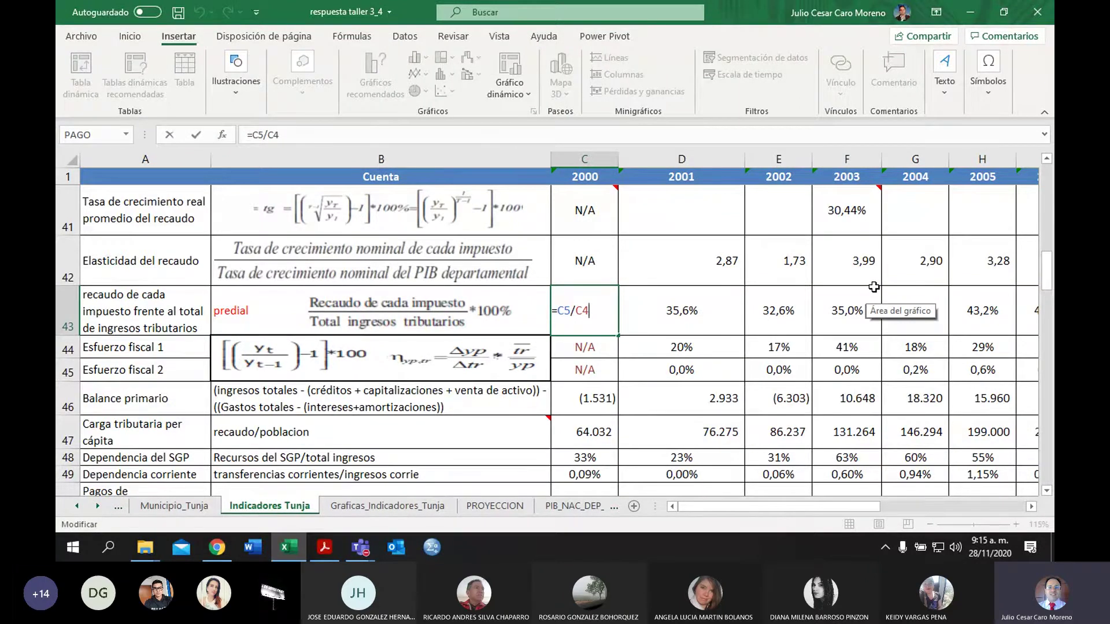
{"action": "key", "text": "Return"}
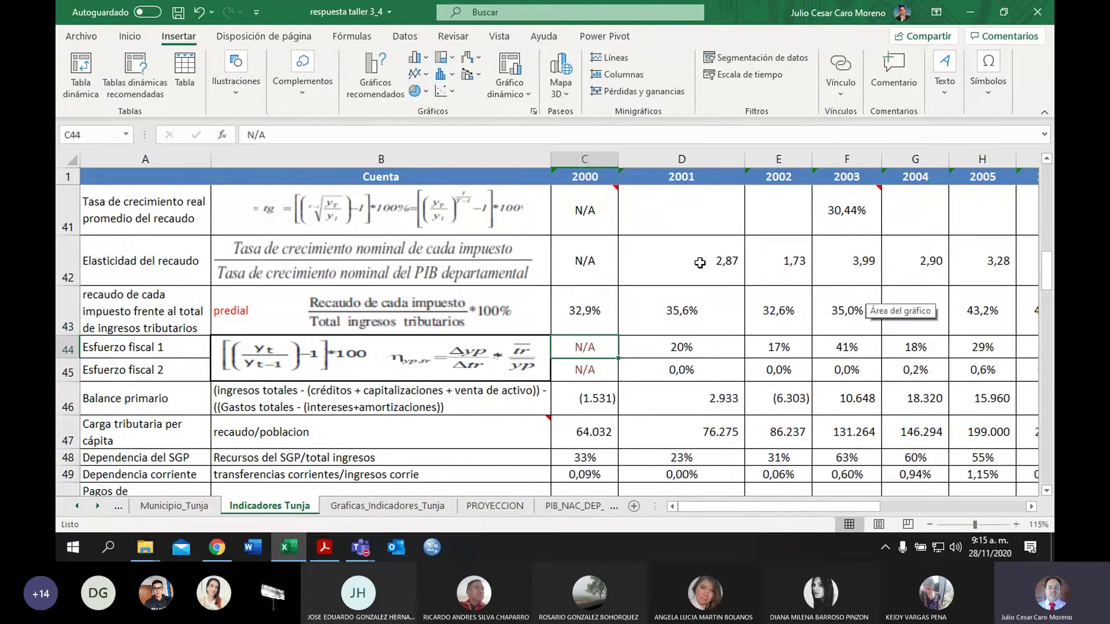
Step: Inspect the formula behind the 2001 Elasticidad del recaudo value in D42
{"action": "left_click", "coordinate": [699, 263]}
{"action": "scroll", "coordinate": [1013, 183], "scroll_direction": "up", "scroll_amount": 1}
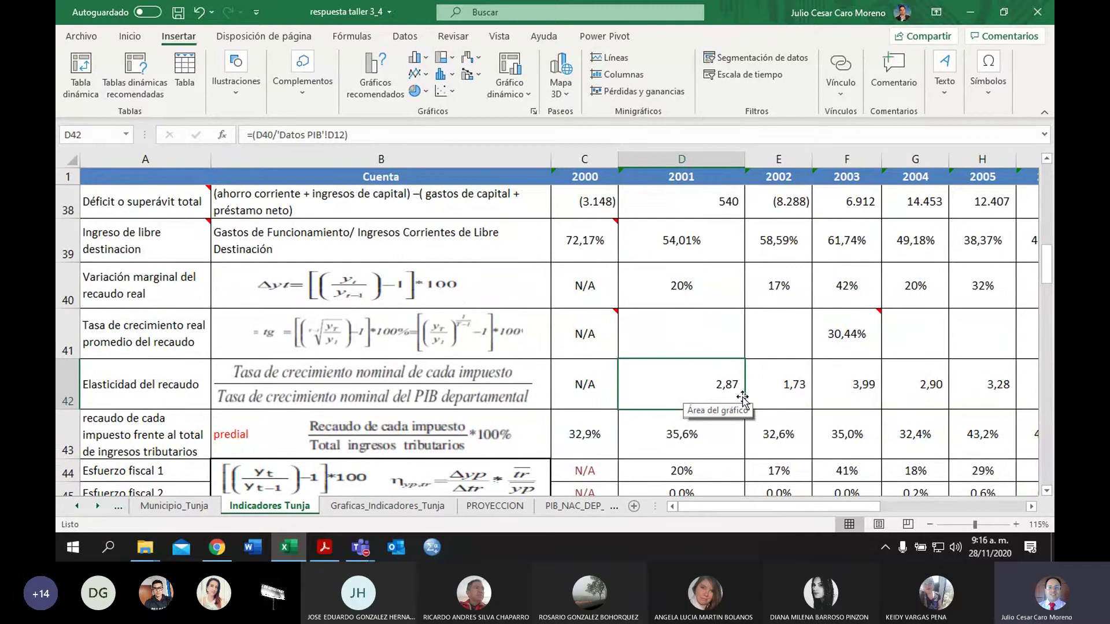
{"action": "double_click", "coordinate": [719, 385]}
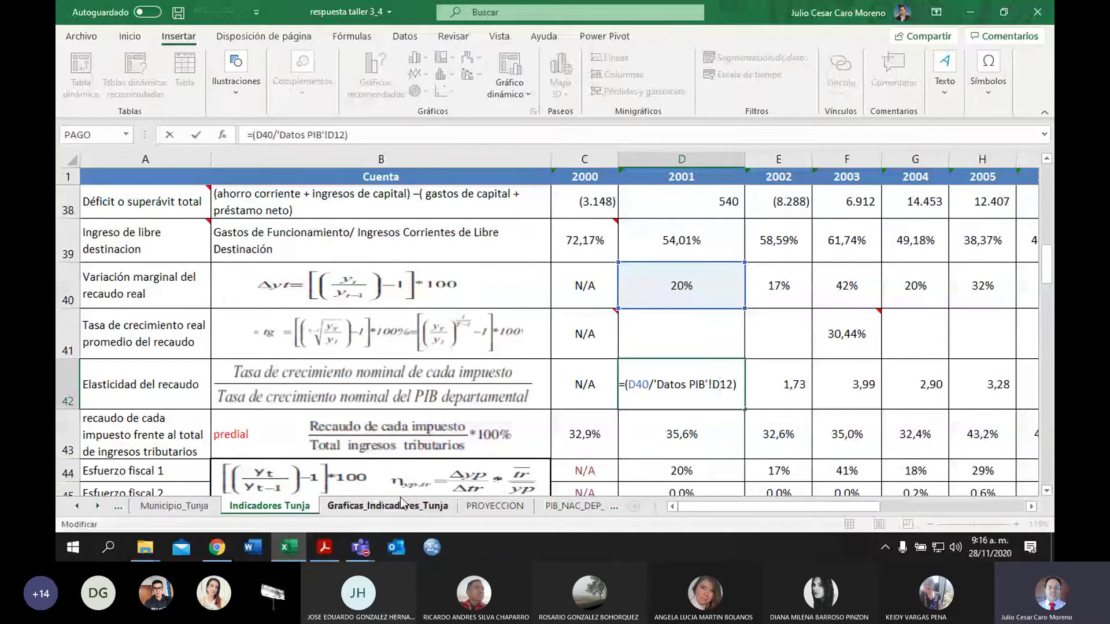
Step: Look through the Municipio_Tunja, Poblacion, Indicadores_Boyaca and PIB_NAC_DEP_PERCAP sheets for the GDP variation data behind the elasticity
{"action": "left_click", "coordinate": [196, 507]}
{"action": "left_click", "coordinate": [77, 506]}
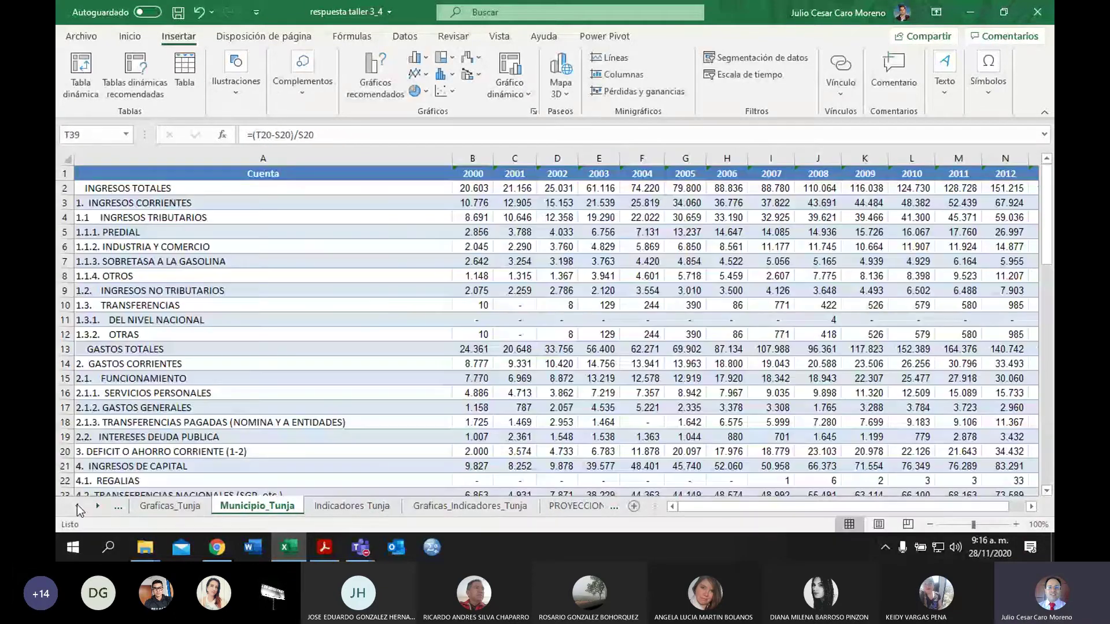
{"action": "left_click", "coordinate": [77, 505]}
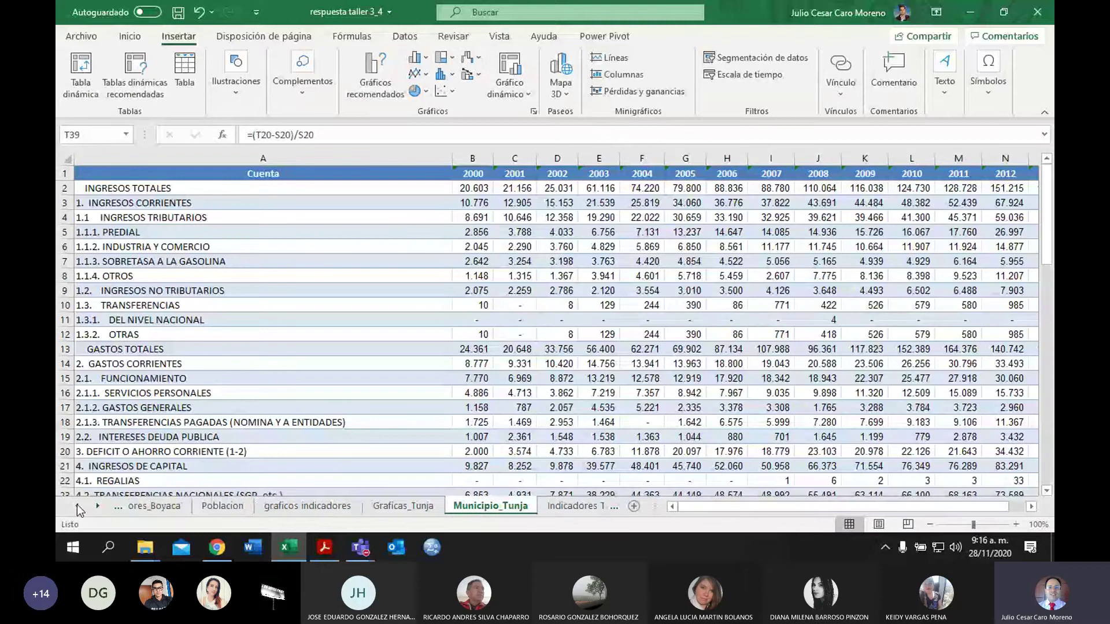
{"action": "left_click", "coordinate": [77, 504]}
{"action": "left_click", "coordinate": [265, 508]}
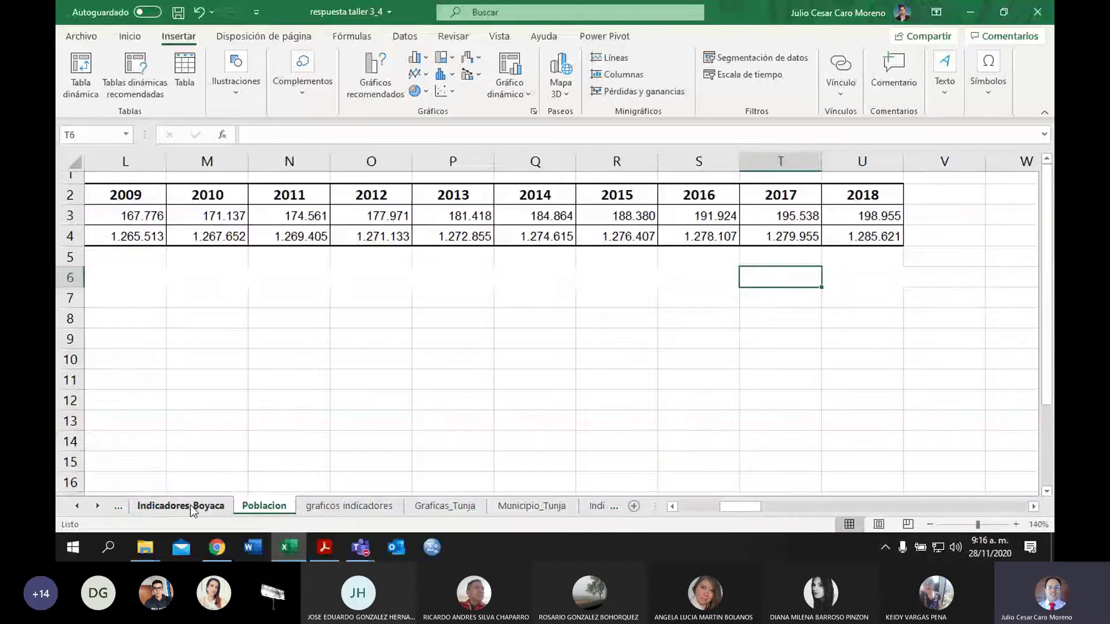
{"action": "left_click", "coordinate": [193, 507]}
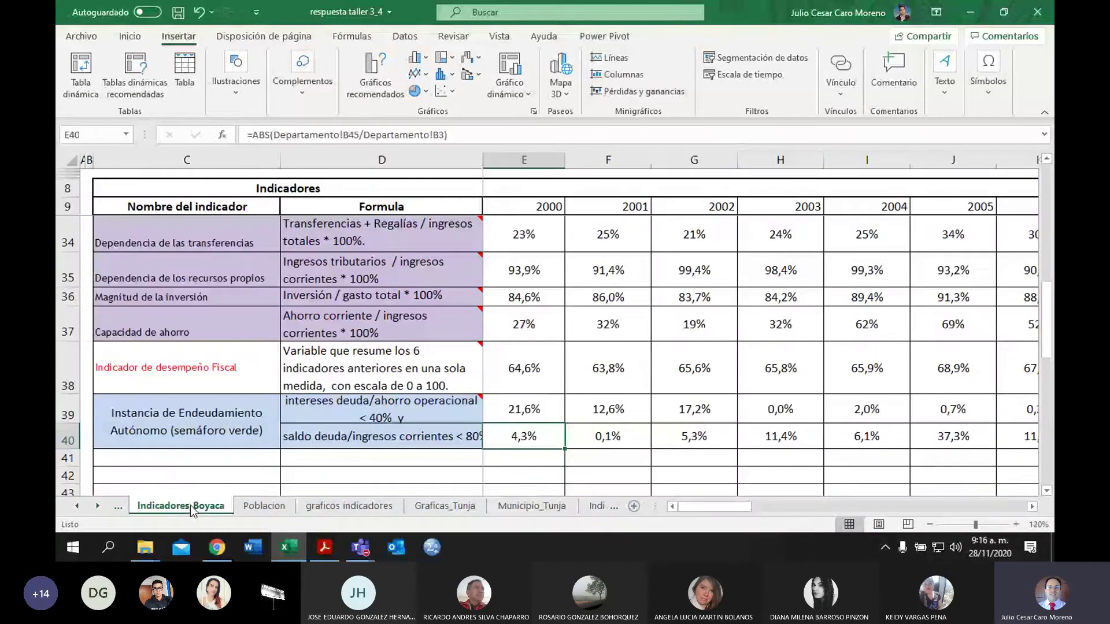
{"action": "left_click", "coordinate": [445, 507]}
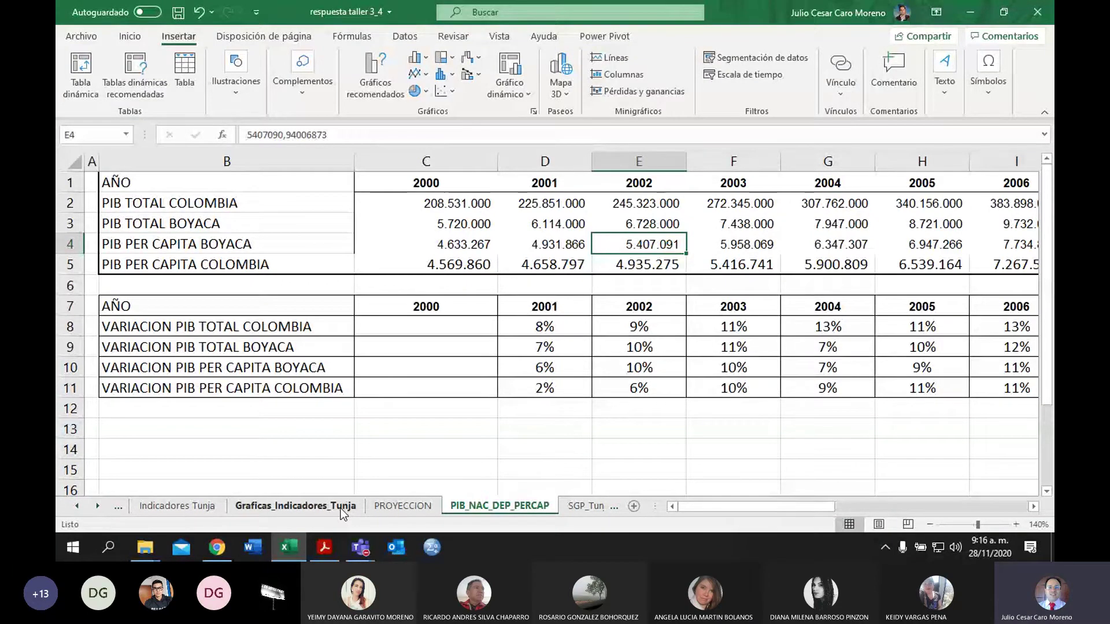
{"action": "key", "text": "Down"}
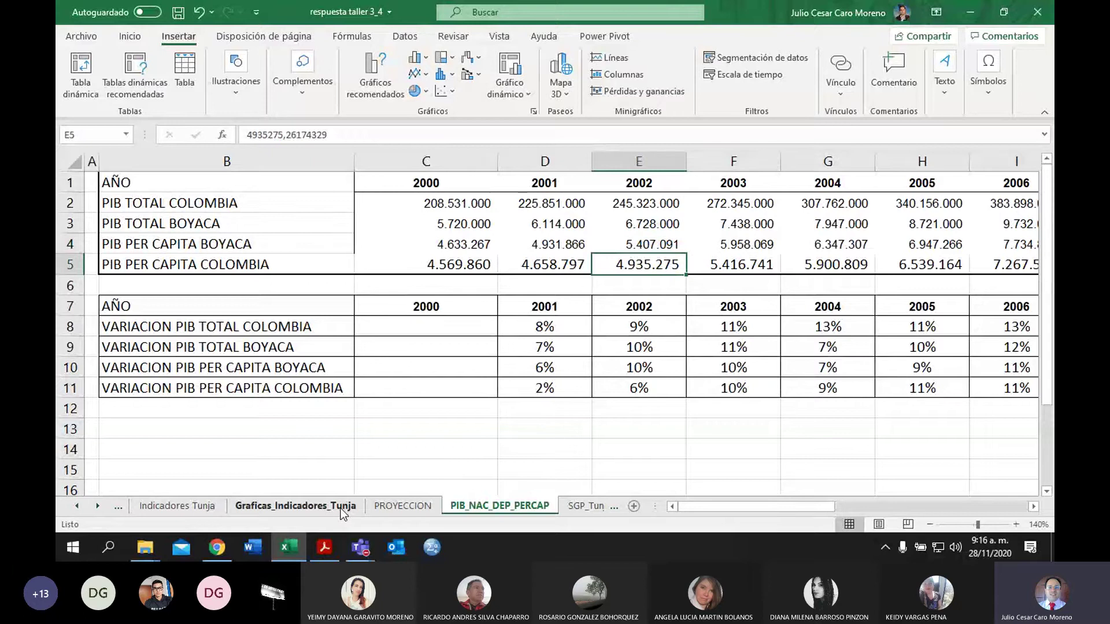
Step: Return to the Indicadores Tunja sheet and check the elasticity formula in D42 against the one in the PDF
{"action": "left_click", "coordinate": [193, 504]}
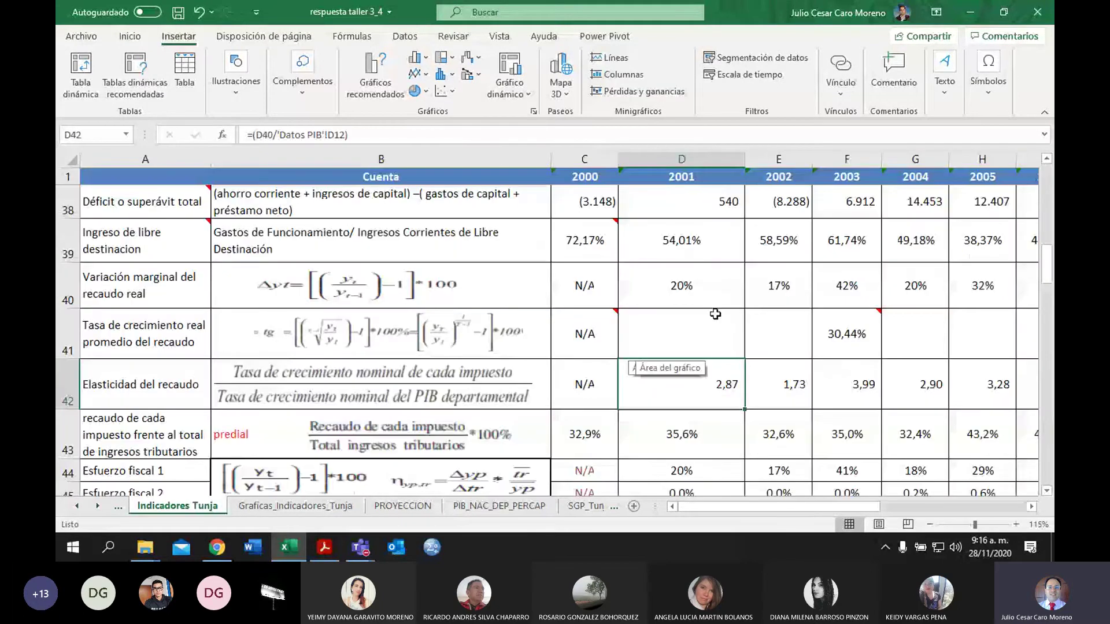
{"action": "double_click", "coordinate": [718, 396]}
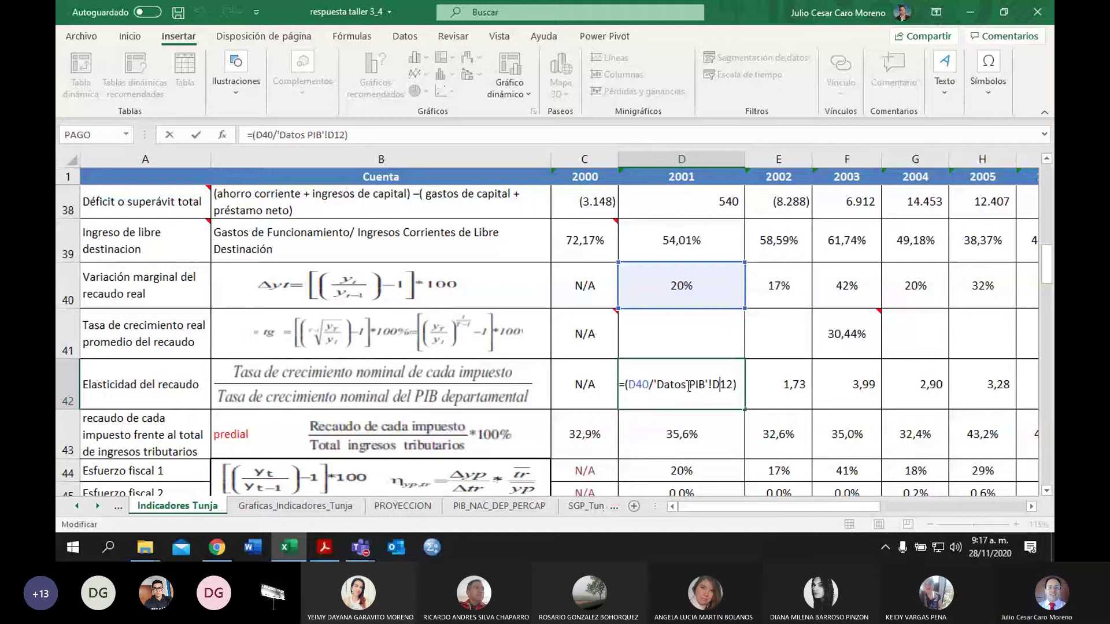
{"action": "key", "text": "alt+Tab"}
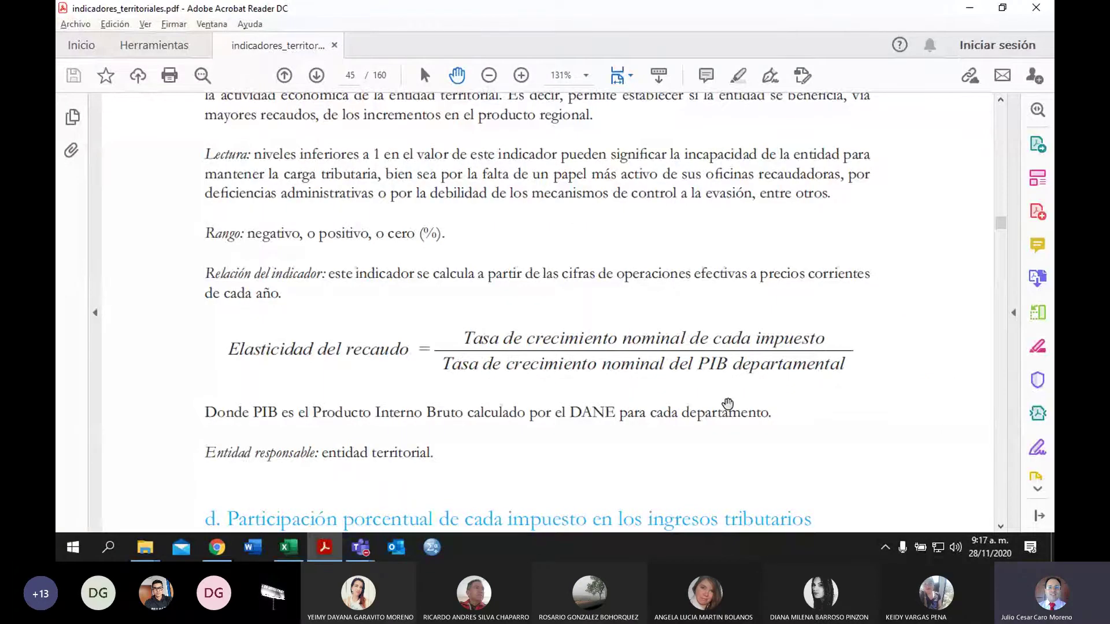
{"action": "key", "text": "alt+Tab"}
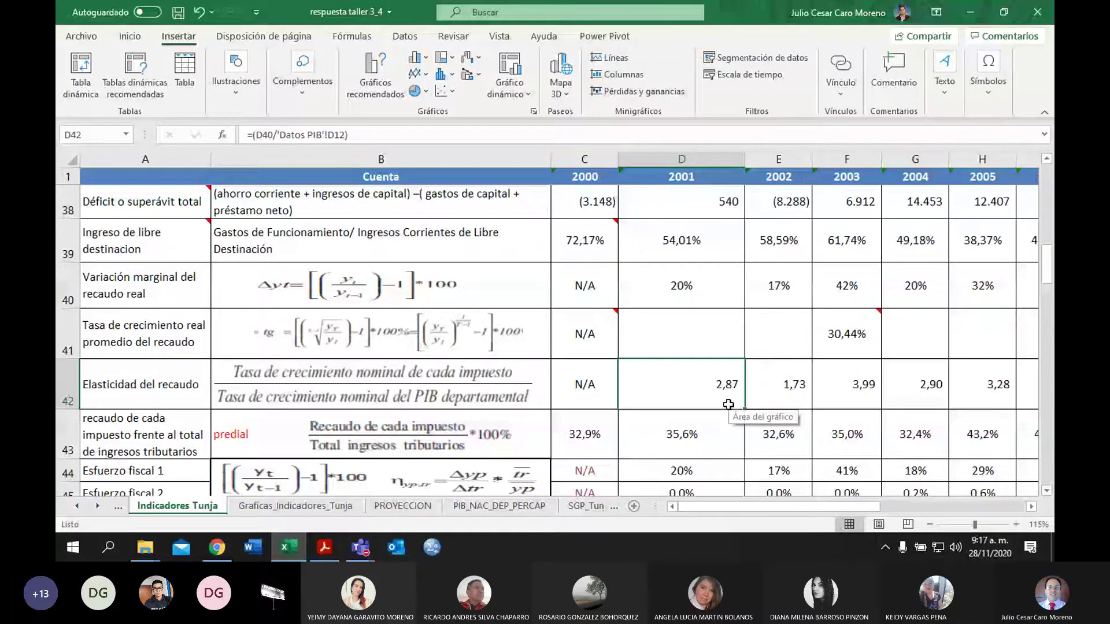
Step: Try the percentage format on the 2001 elasticity in D42, and undo it
{"action": "left_click", "coordinate": [145, 37]}
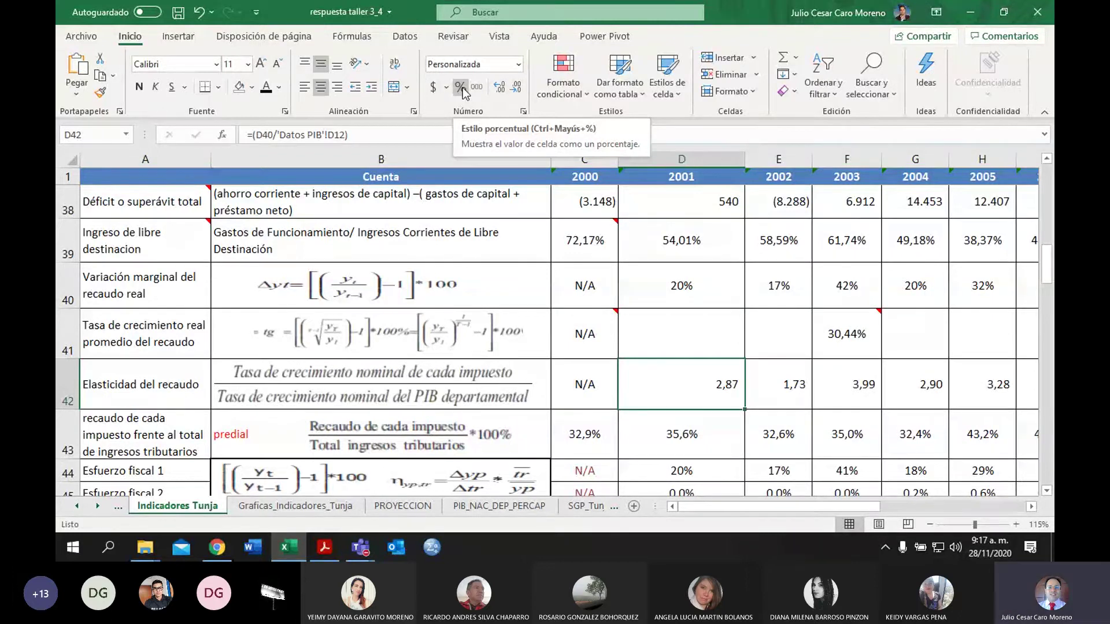
{"action": "left_click", "coordinate": [463, 89]}
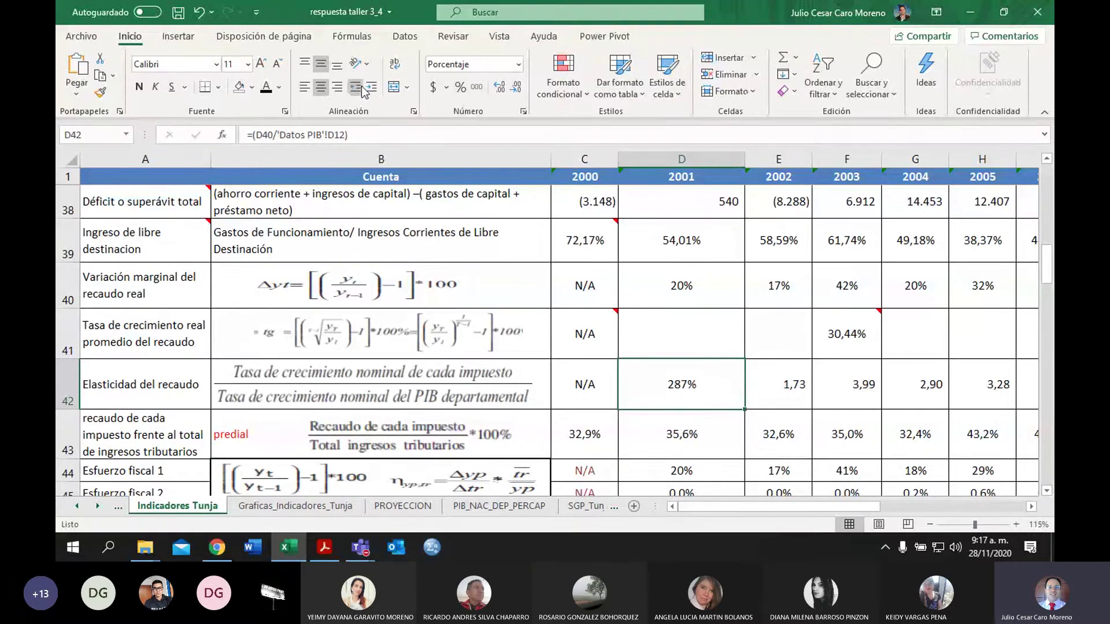
{"action": "left_click", "coordinate": [477, 87]}
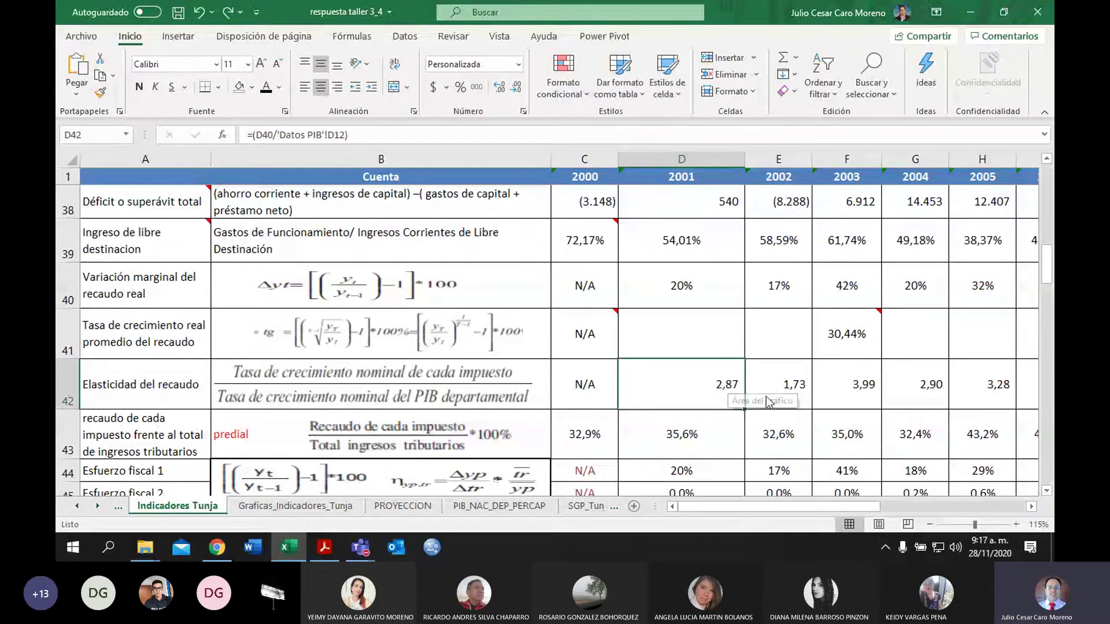
Step: Extend the average of the Elasticidad del recaudo row in V42 to include 2018, as =PROMEDIO(D42:U42)
{"action": "left_click_drag", "start_coordinate": [725, 386], "coordinate": [939, 393]}
{"action": "double_click", "coordinate": [1008, 393]}
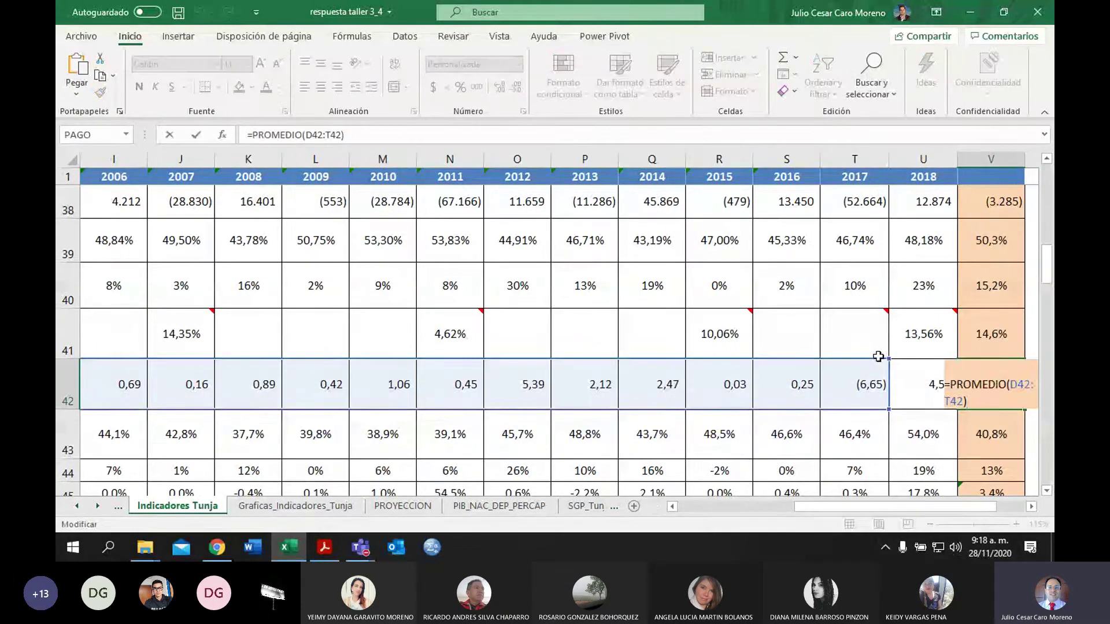
{"action": "left_click_drag", "start_coordinate": [889, 359], "coordinate": [925, 363]}
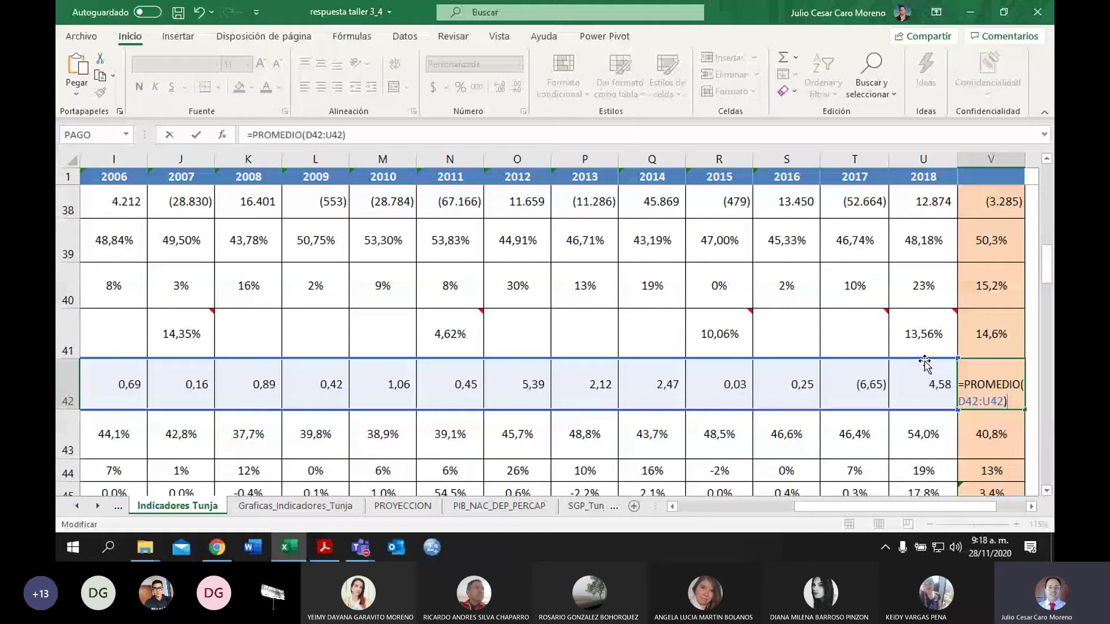
{"action": "key", "text": "Return"}
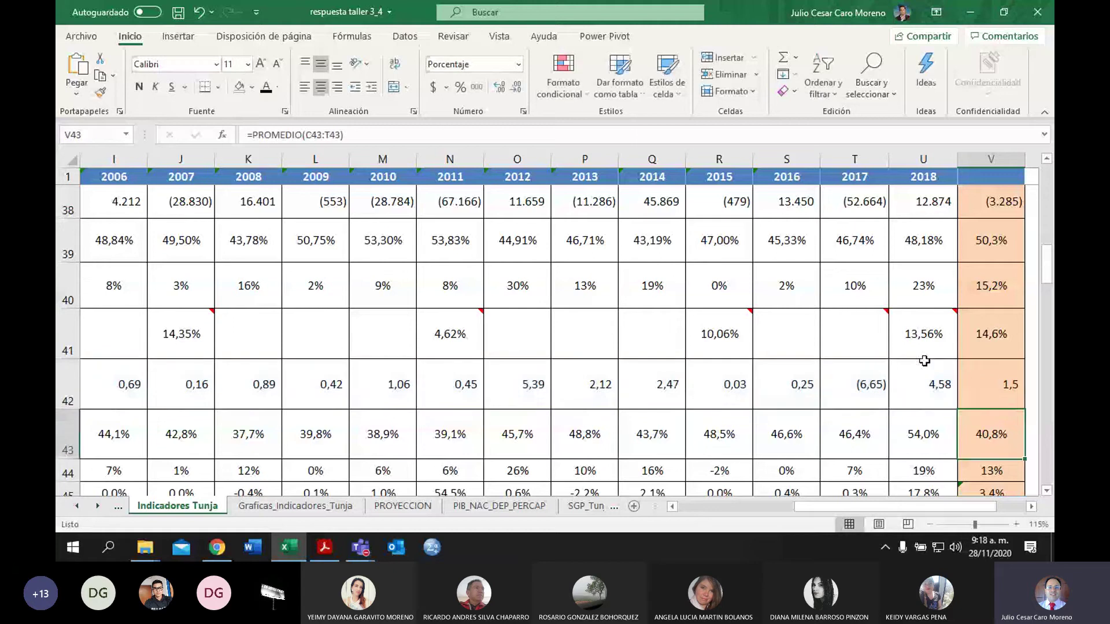
{"action": "left_click", "coordinate": [990, 385]}
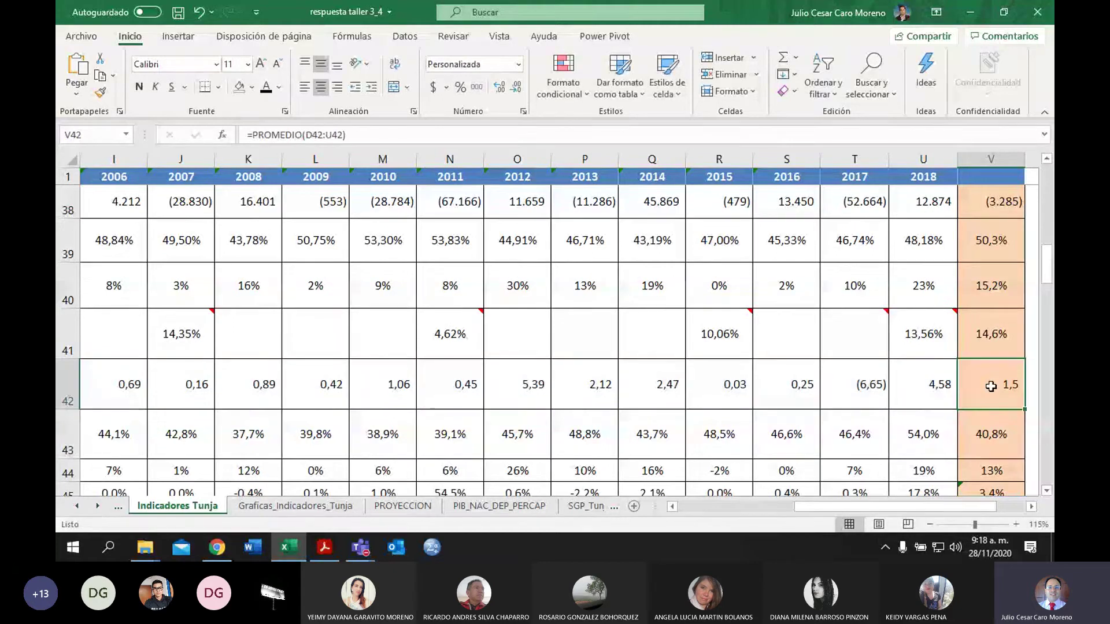
Step: Compare the average revenue elasticity in V42 with the PDF's reading and formula, and return to the start of the elasticity row
{"action": "left_click", "coordinate": [324, 546]}
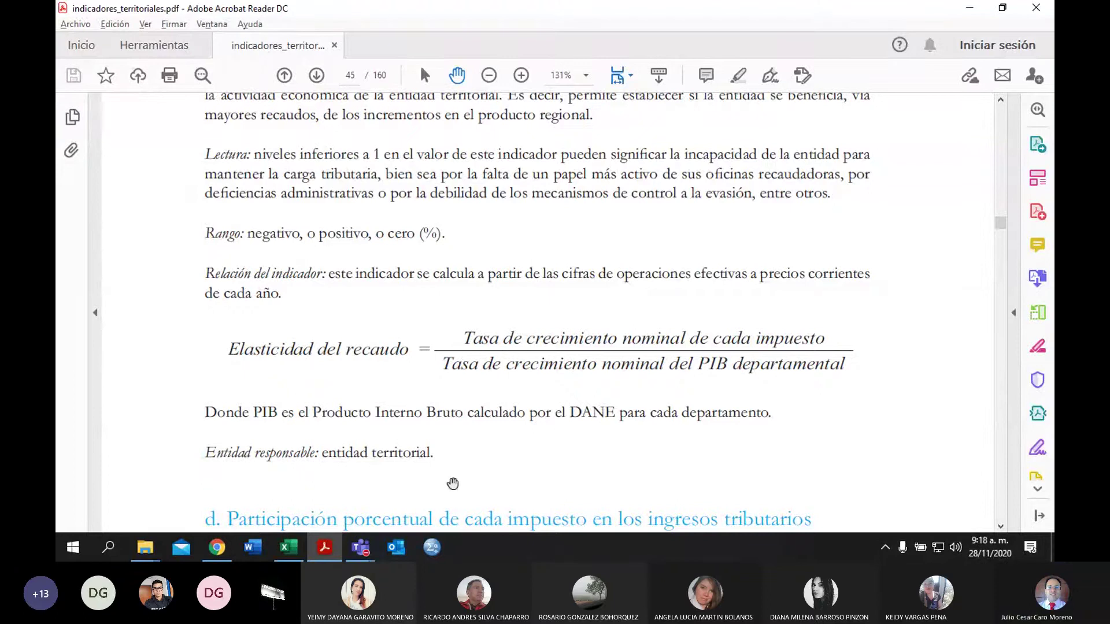
{"action": "mouse_move", "coordinate": [220, 547]}
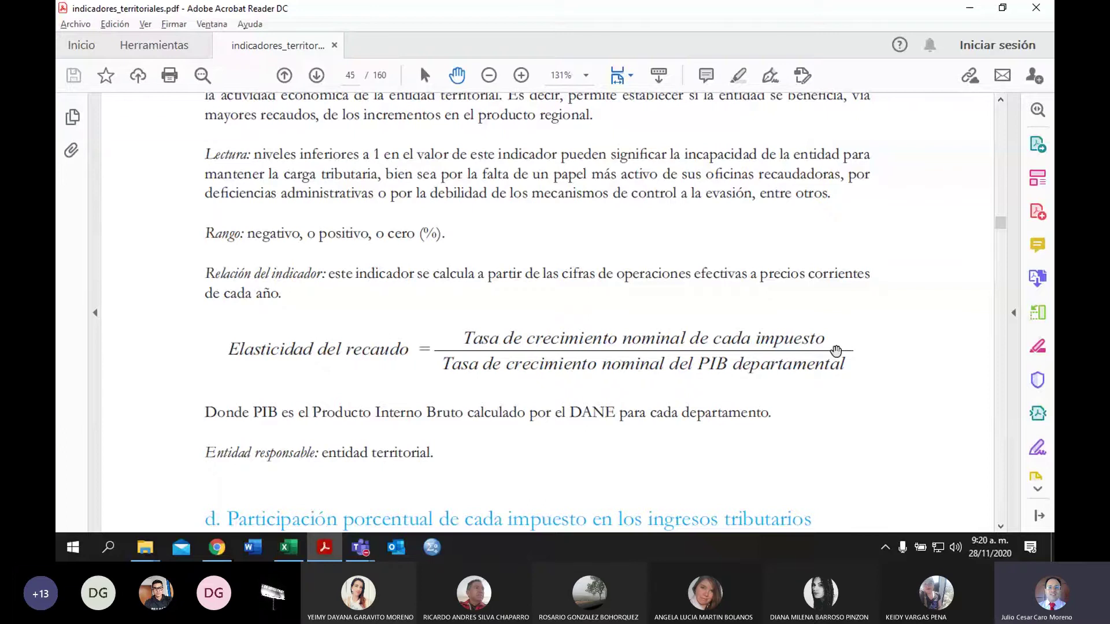
{"action": "key", "text": "alt+Tab"}
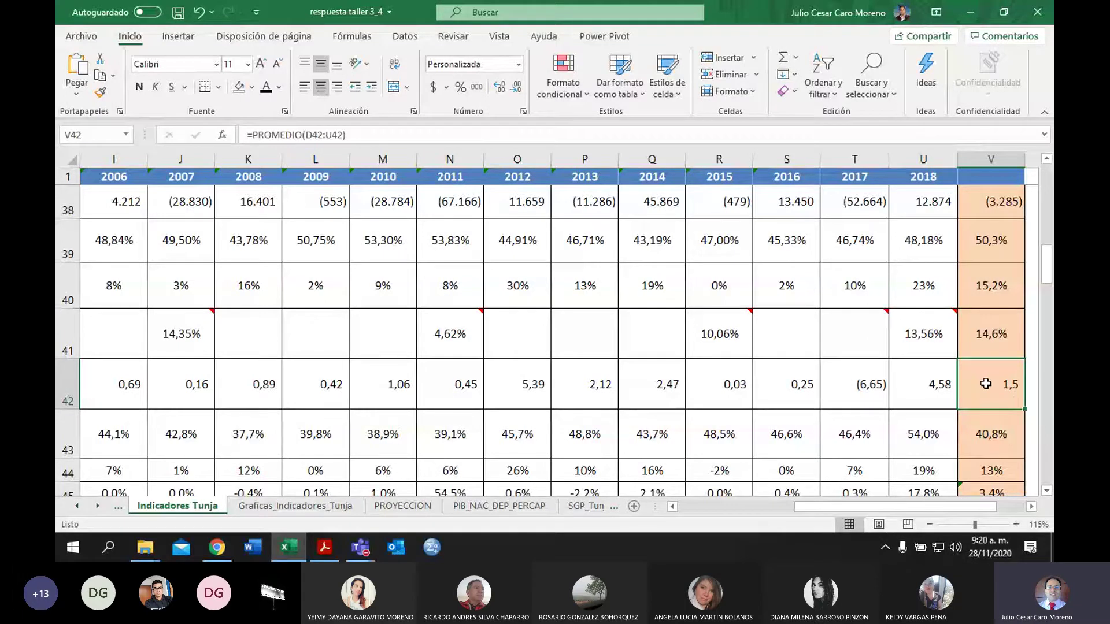
{"action": "left_click_drag", "start_coordinate": [980, 384], "coordinate": [887, 385]}
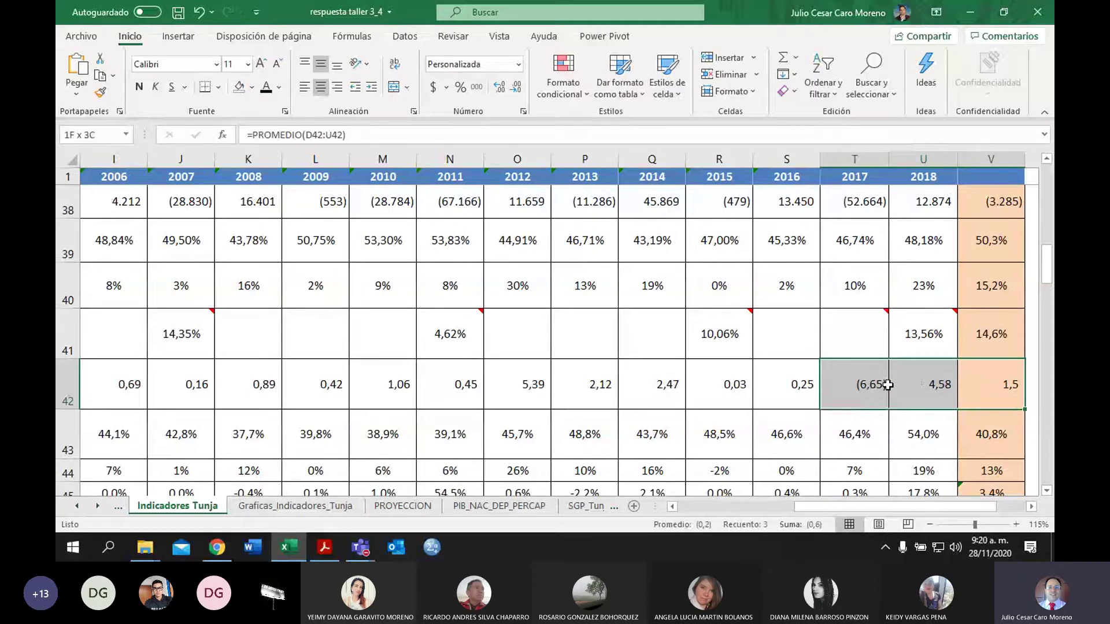
{"action": "left_click", "coordinate": [995, 384]}
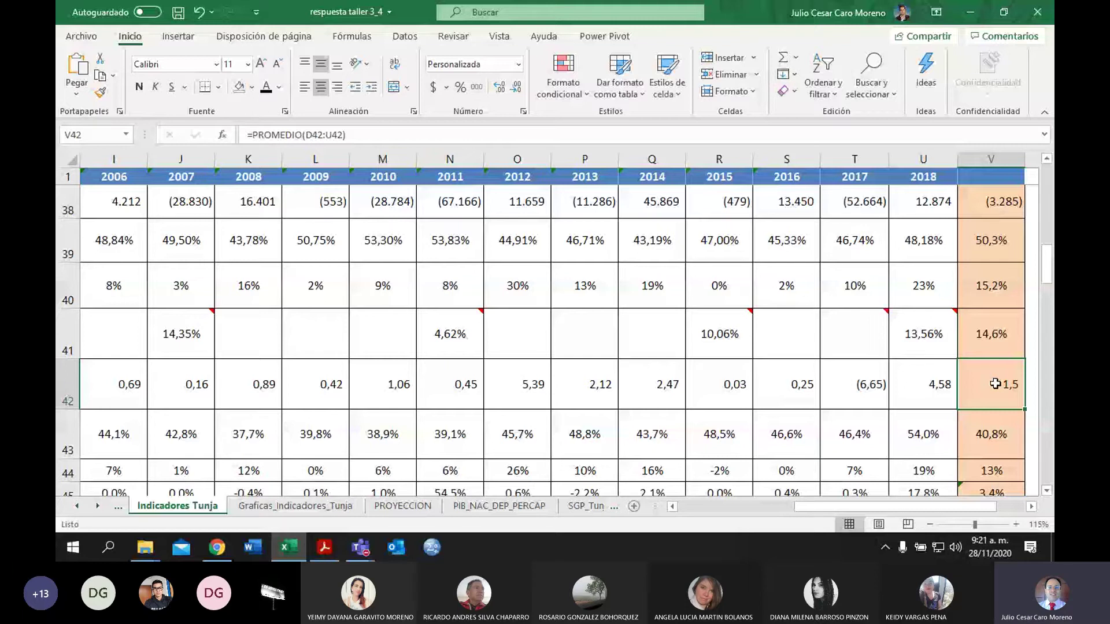
{"action": "key", "text": "Home"}
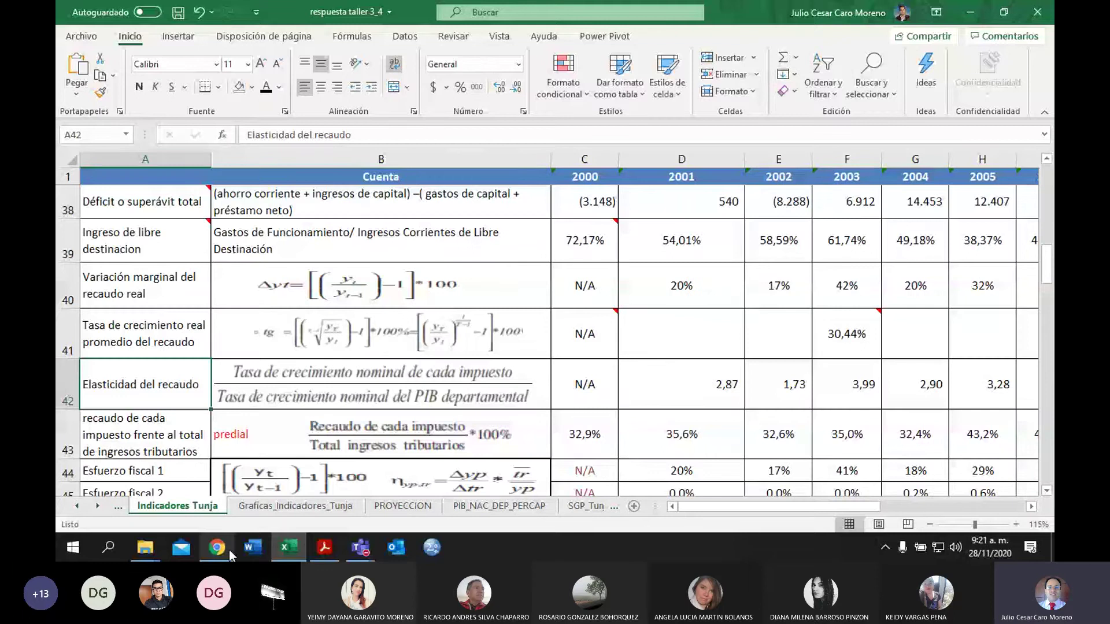
Step: Switch to Chrome and search Google for "elasticidad" in a new tab
{"action": "left_click", "coordinate": [229, 549]}
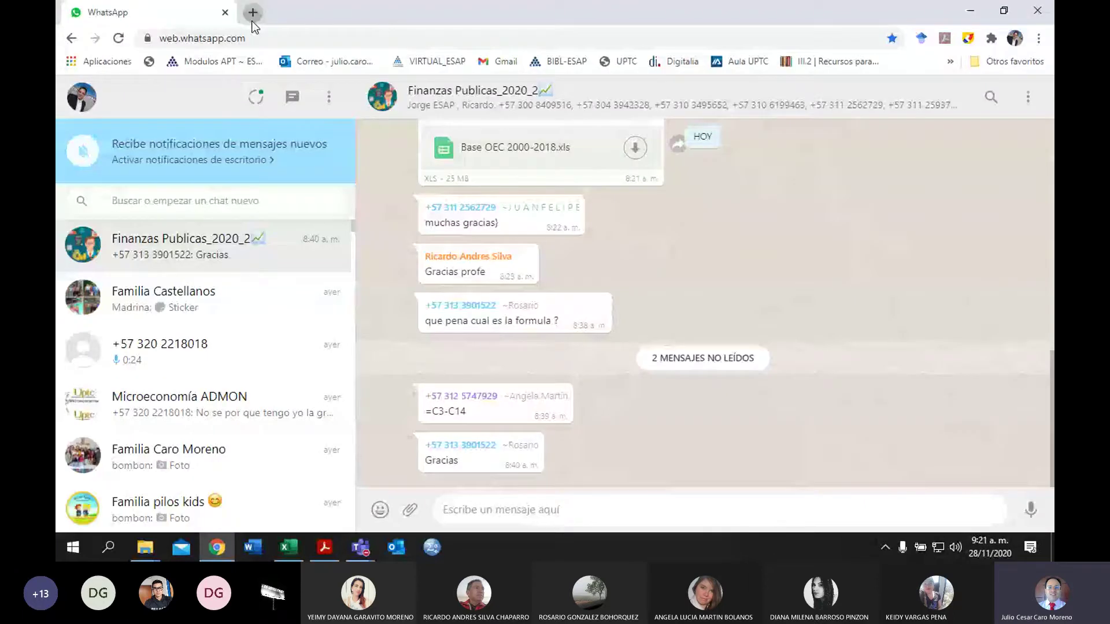
{"action": "left_click", "coordinate": [253, 12]}
{"action": "type", "text": "elastic"}
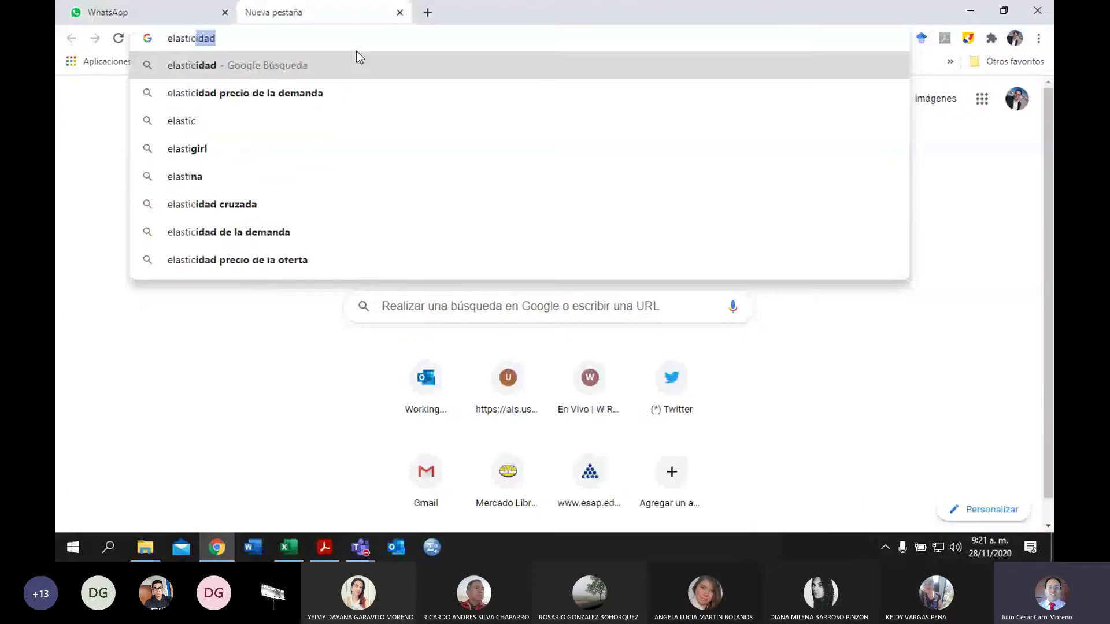
{"action": "type", "text": "idad"}
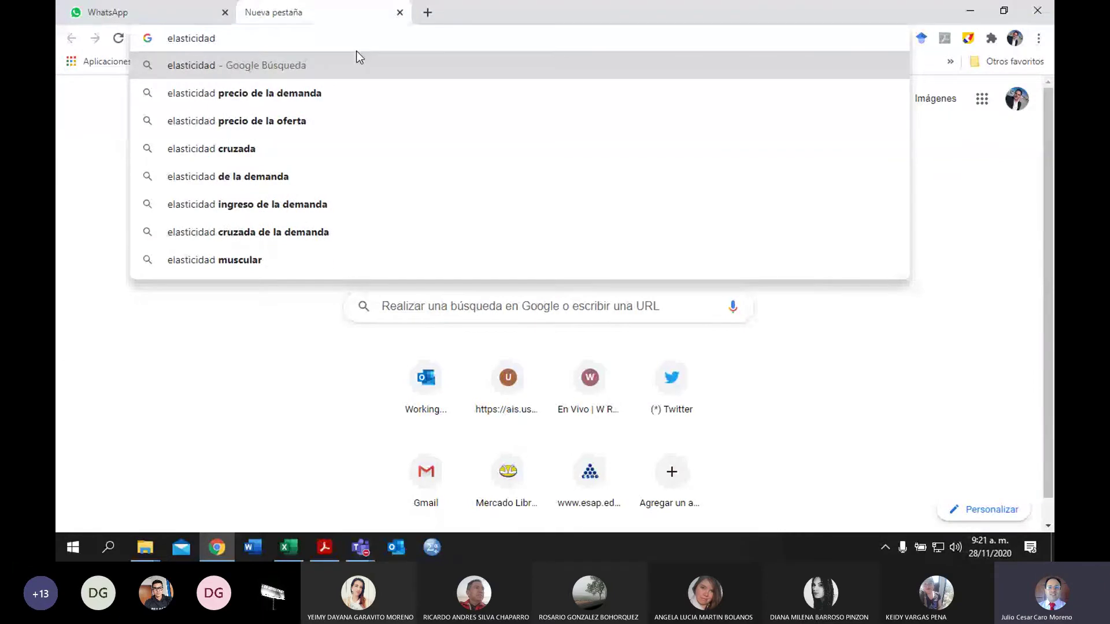
{"action": "key", "text": "Return"}
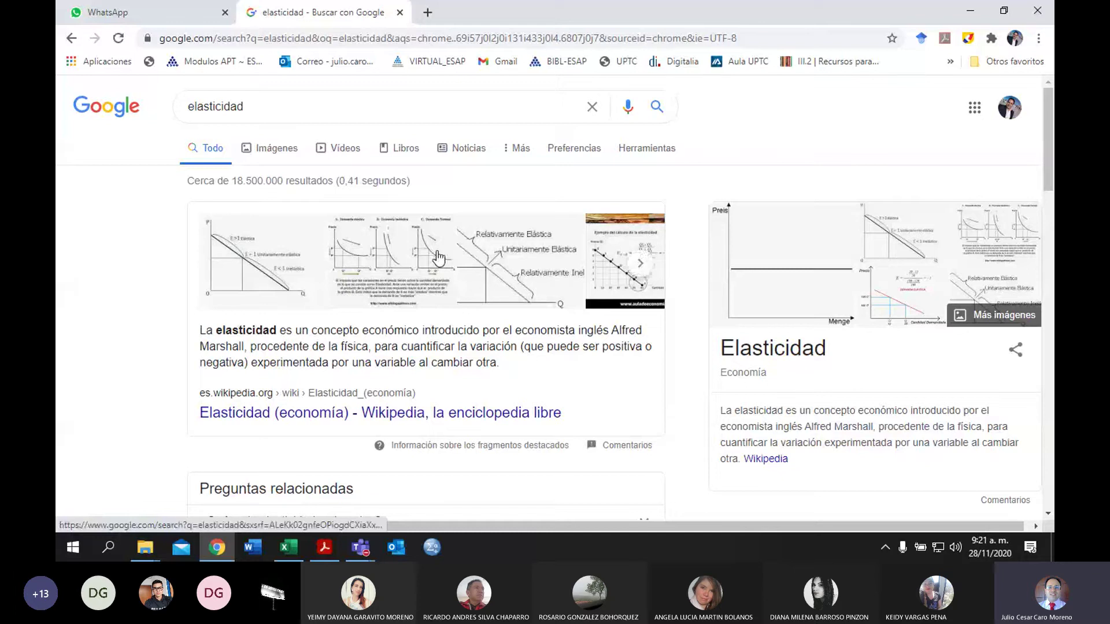
Step: View the image results for elasticidad and examine the Economipedia graph of elastic, unitary and inelastic ranges, closing its preview
{"action": "left_click", "coordinate": [562, 279]}
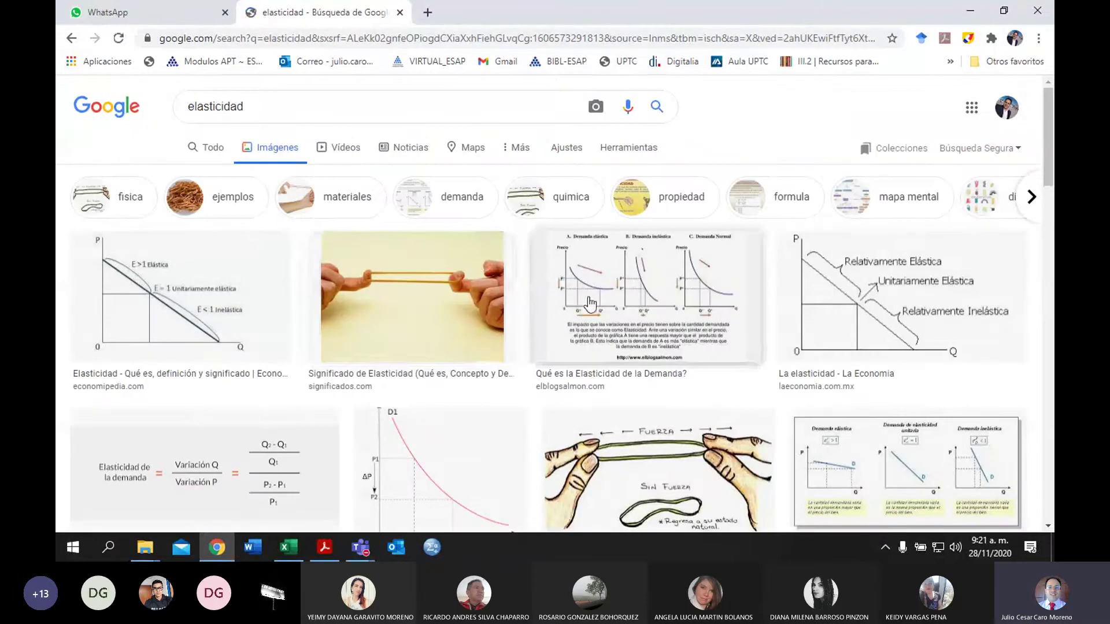
{"action": "scroll", "coordinate": [590, 303], "scroll_direction": "down", "scroll_amount": 1}
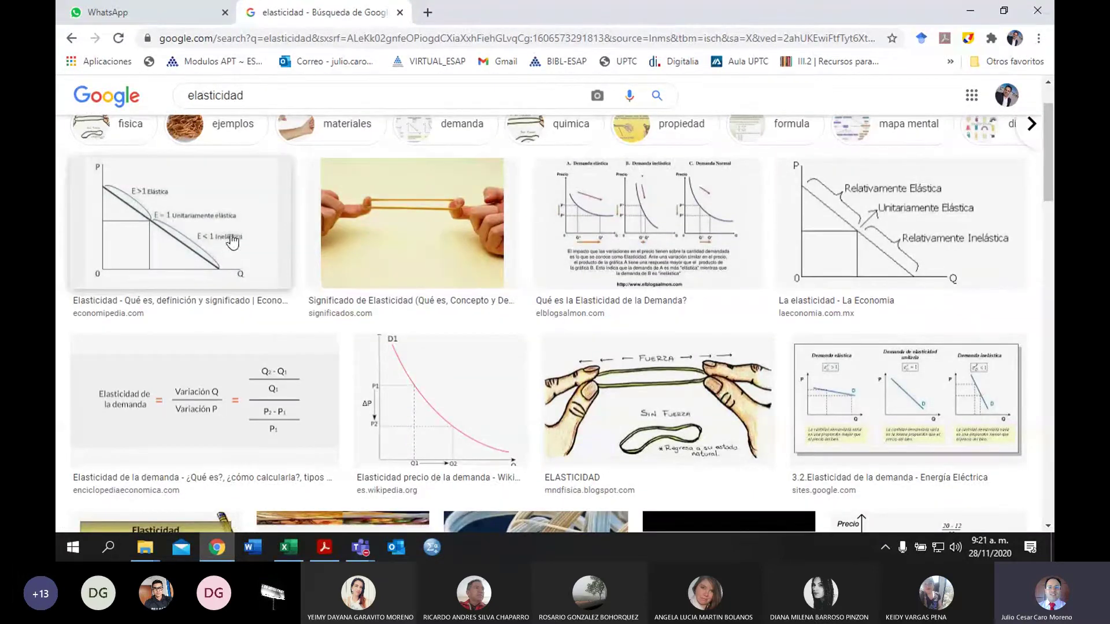
{"action": "left_click", "coordinate": [220, 220]}
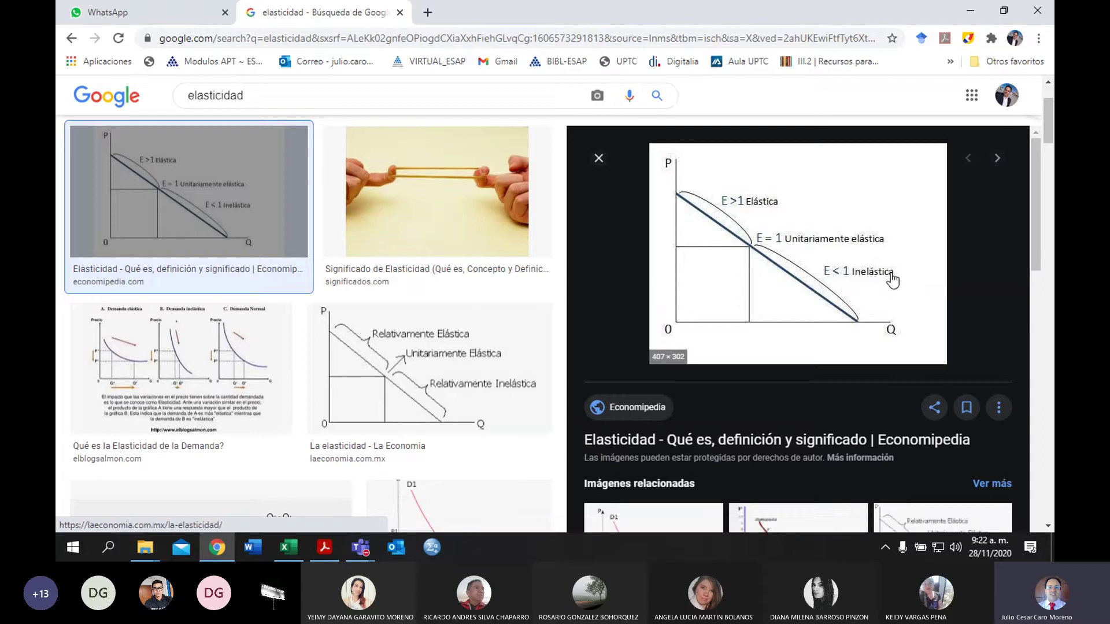
{"action": "key", "text": "Escape"}
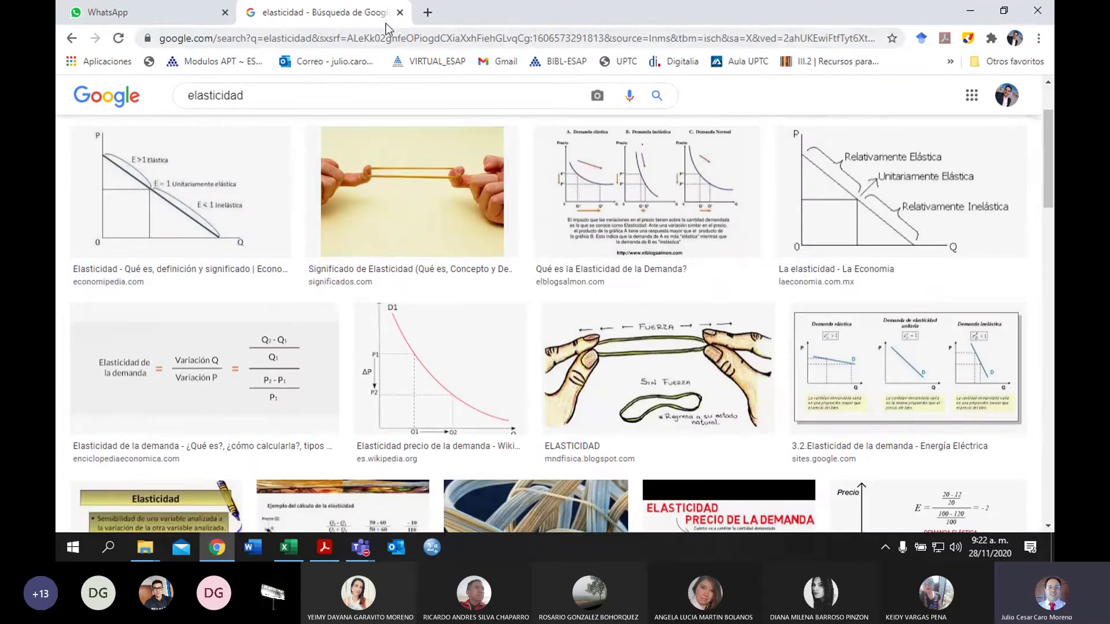
Step: Switch back to Excel and review the Elasticidad del recaudo row year by year from 2001 in D42 through the average in V42
{"action": "left_click", "coordinate": [295, 547]}
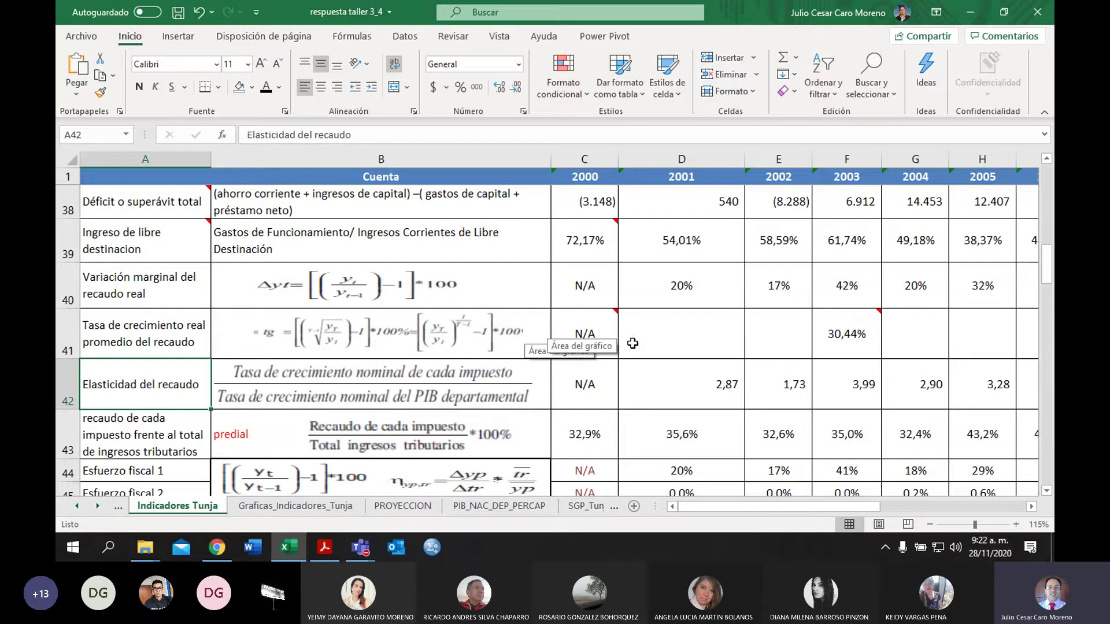
{"action": "left_click", "coordinate": [698, 384]}
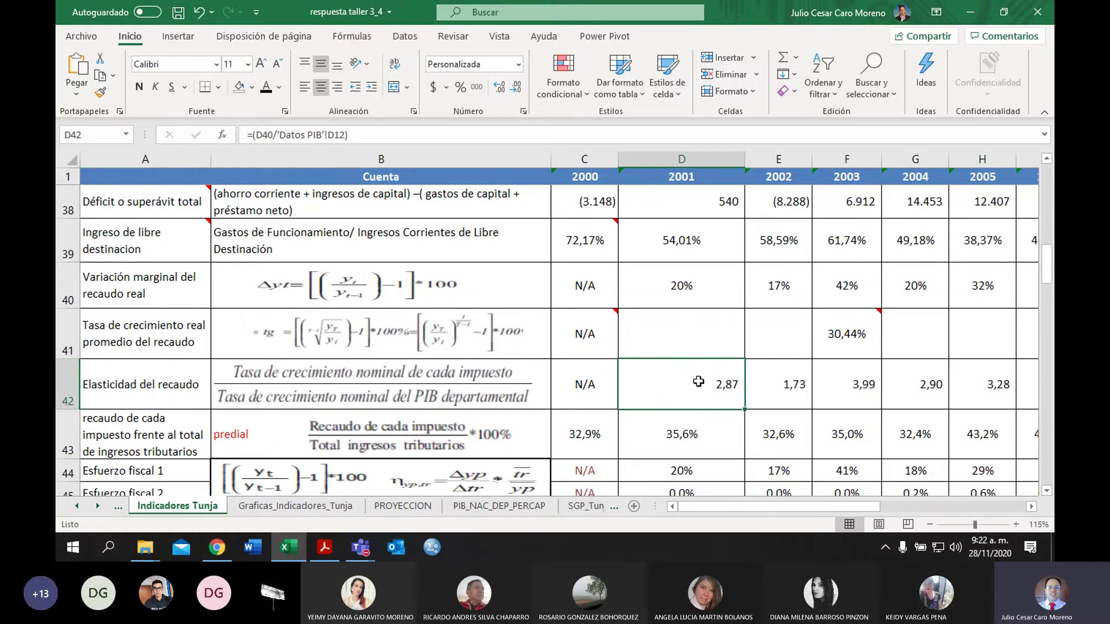
{"action": "key", "text": "Right"}
{"action": "key", "text": "Right"}
{"action": "key", "text": "Right"}
{"action": "key", "text": "Right"}
{"action": "key", "text": "Right"}
{"action": "key", "text": "Right"}
{"action": "key", "text": "Right"}
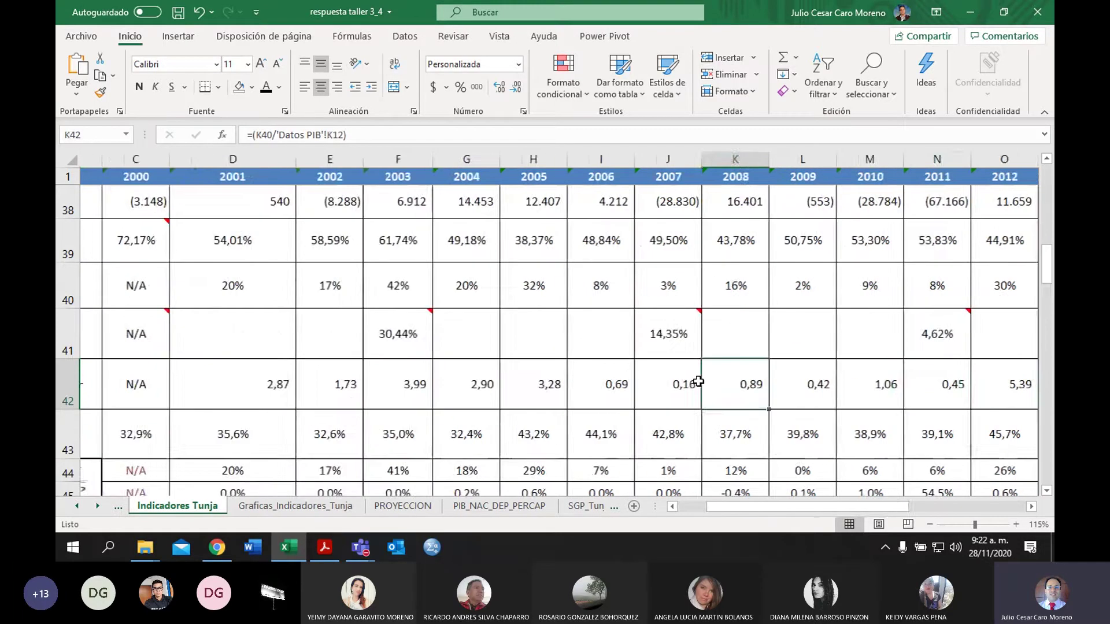
{"action": "key", "text": "Right"}
{"action": "key", "text": "Right"}
{"action": "key", "text": "Right"}
{"action": "key", "text": "Right"}
{"action": "key", "text": "Right"}
{"action": "key", "text": "Right"}
{"action": "key", "text": "Right"}
{"action": "key", "text": "Right"}
{"action": "key", "text": "Right"}
{"action": "key", "text": "Right"}
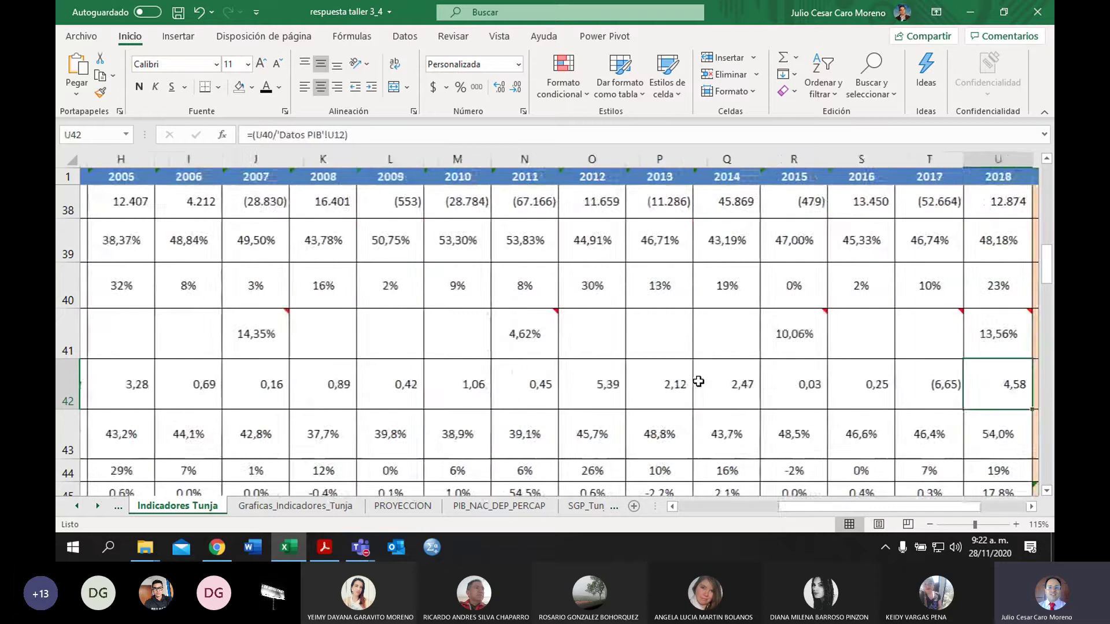
{"action": "key", "text": "Right"}
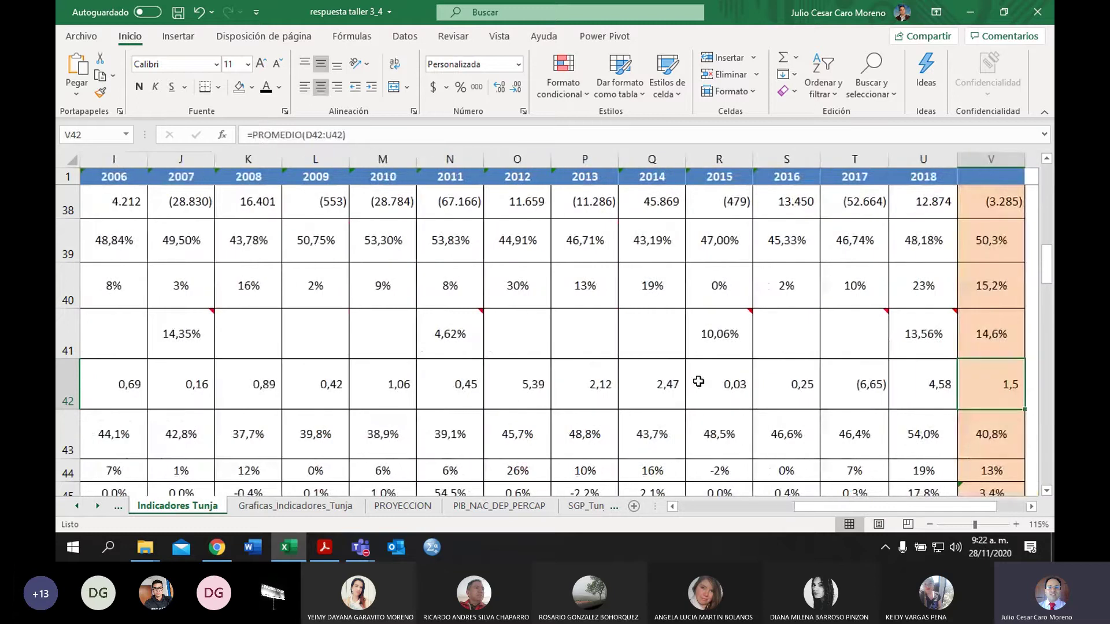
Step: Go back along the Elasticidad del recaudo row to 2010 in M42, and forward again to examine 2017 in T42
{"action": "key", "text": "Left"}
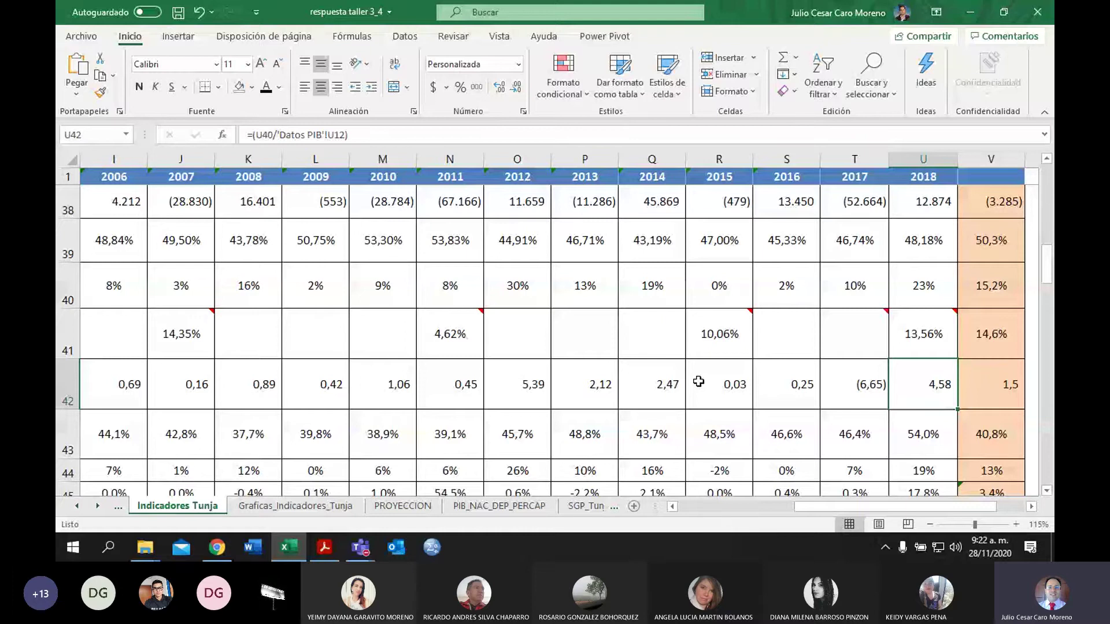
{"action": "key", "text": "Left"}
{"action": "key", "text": "Left"}
{"action": "key", "text": "Left"}
{"action": "key", "text": "Left"}
{"action": "key", "text": "Left"}
{"action": "key", "text": "Left"}
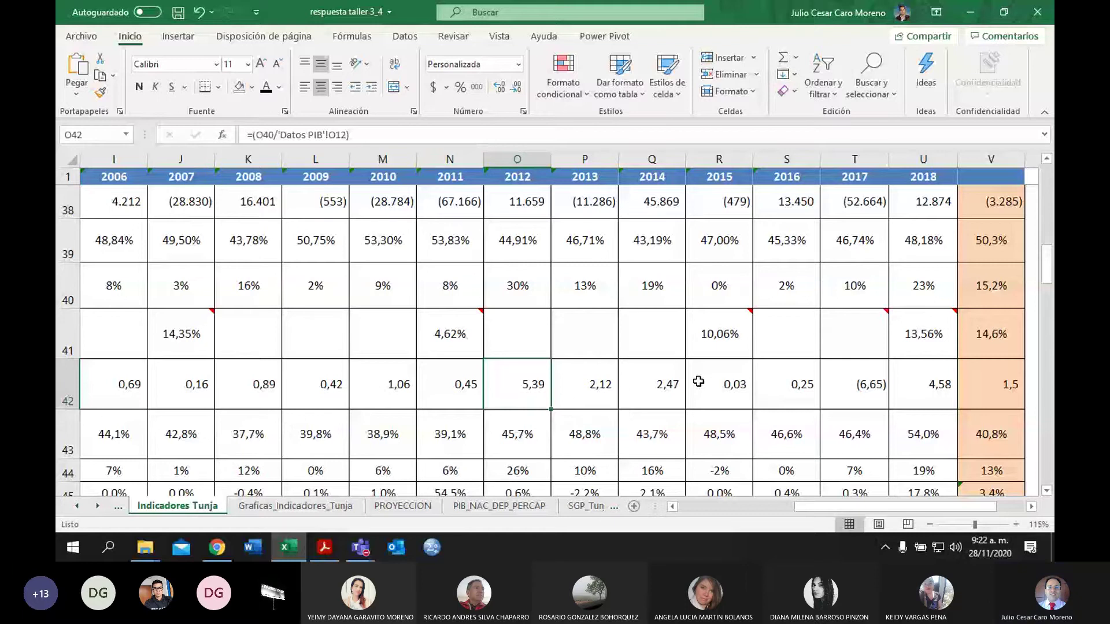
{"action": "key", "text": "Left"}
{"action": "key", "text": "Left"}
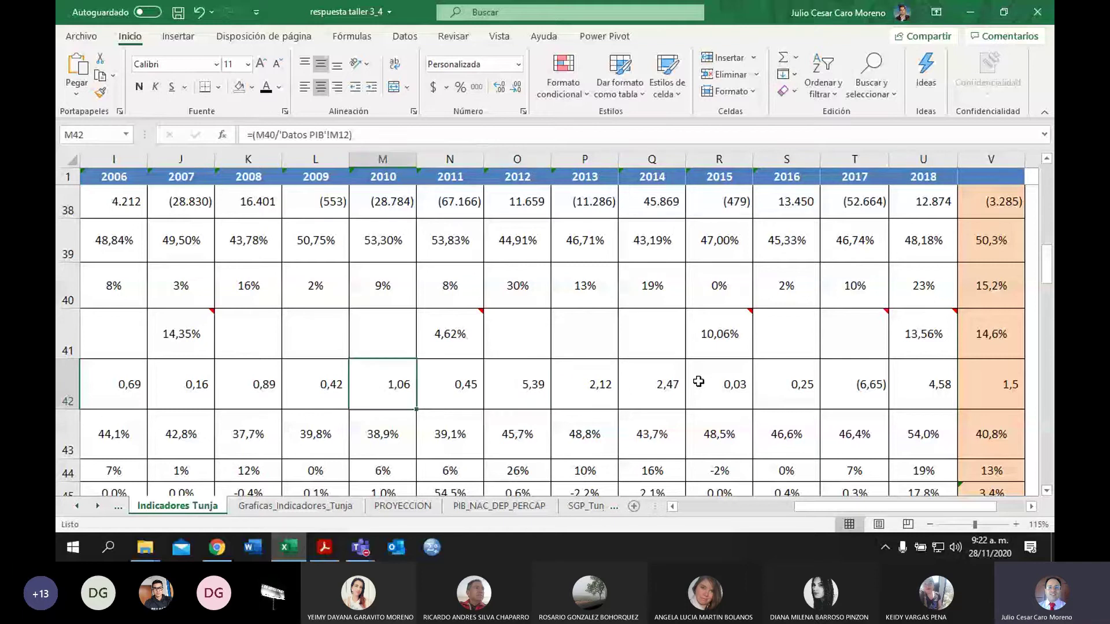
{"action": "key", "text": "Right"}
{"action": "key", "text": "Right"}
{"action": "key", "text": "Right"}
{"action": "key", "text": "Right"}
{"action": "key", "text": "Right"}
{"action": "key", "text": "Right"}
{"action": "key", "text": "Right"}
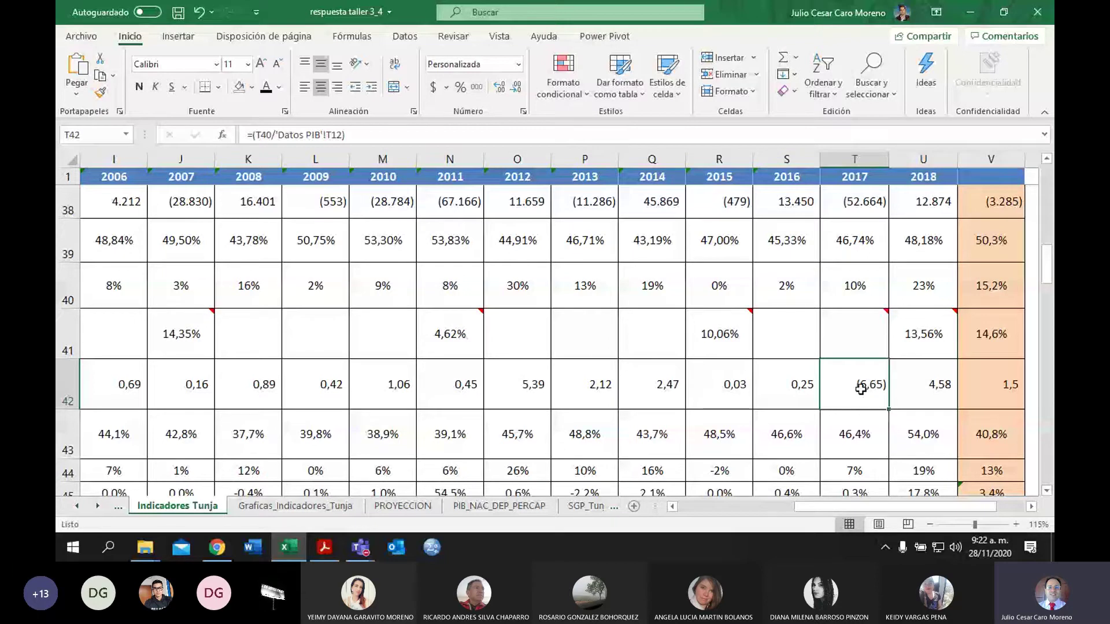
Step: Set the font of the Elasticidad del recaudo label in A42 to the theme's red color
{"action": "key", "text": "Home"}
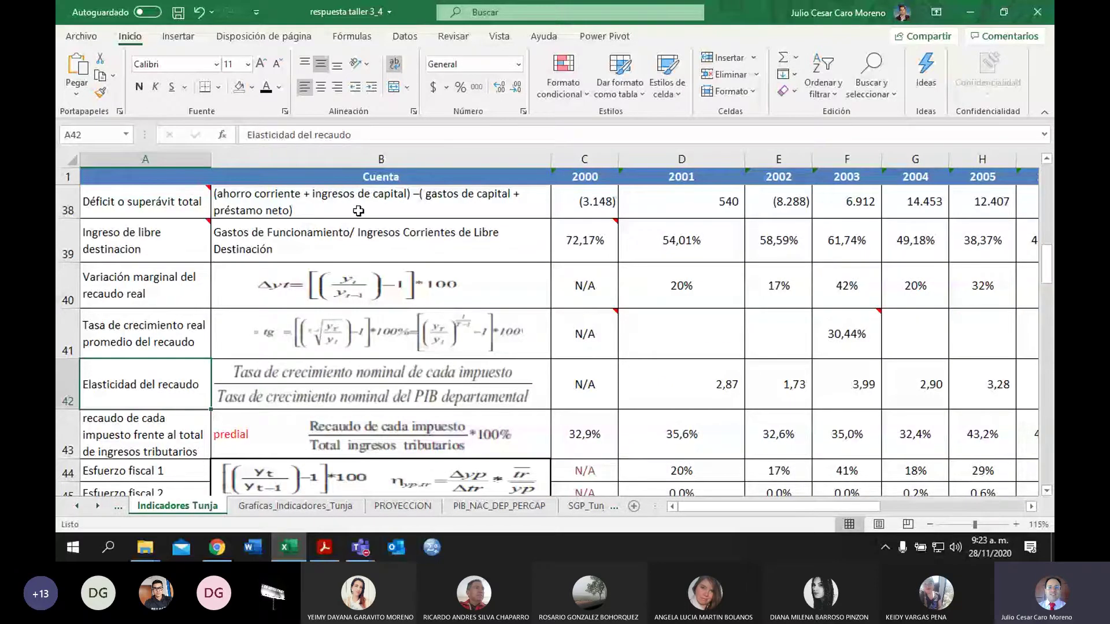
{"action": "left_click", "coordinate": [279, 87]}
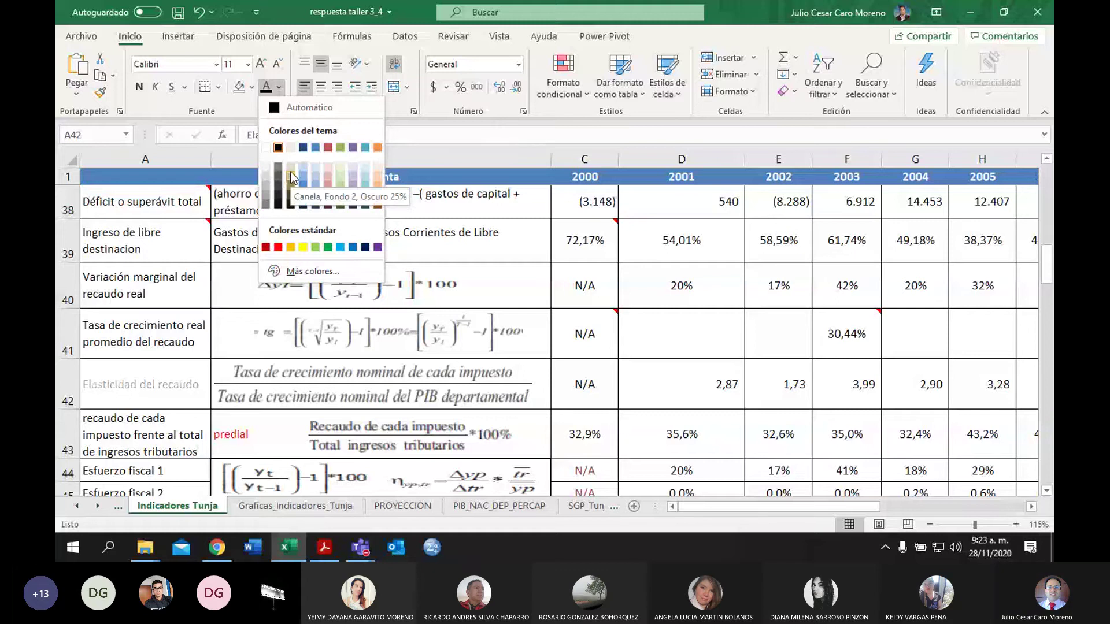
{"action": "left_click", "coordinate": [328, 148]}
{"action": "left_click", "coordinate": [741, 386]}
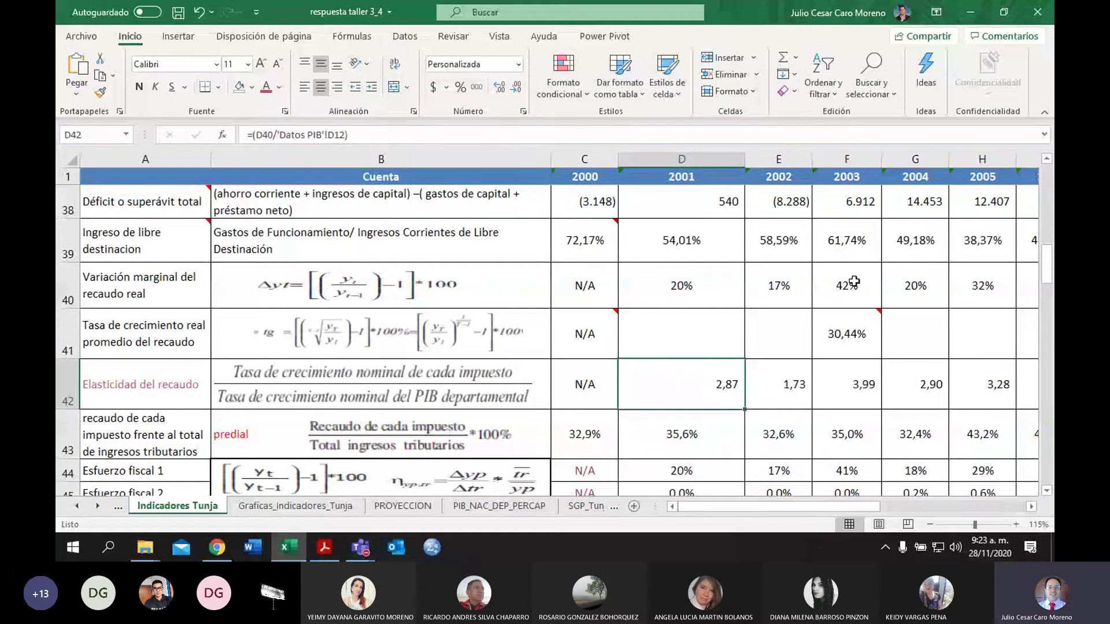
Step: Find the indicator for each tax's collection against total tax revenue and select its label in A43
{"action": "scroll", "coordinate": [941, 238], "scroll_direction": "down", "scroll_amount": 3}
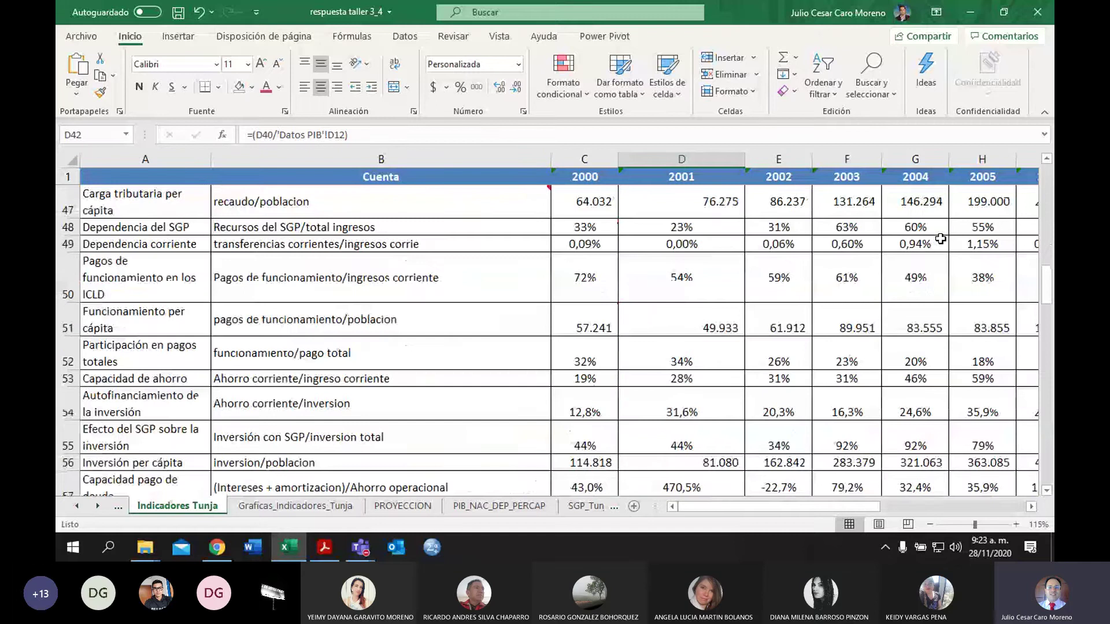
{"action": "left_click", "coordinate": [1046, 161]}
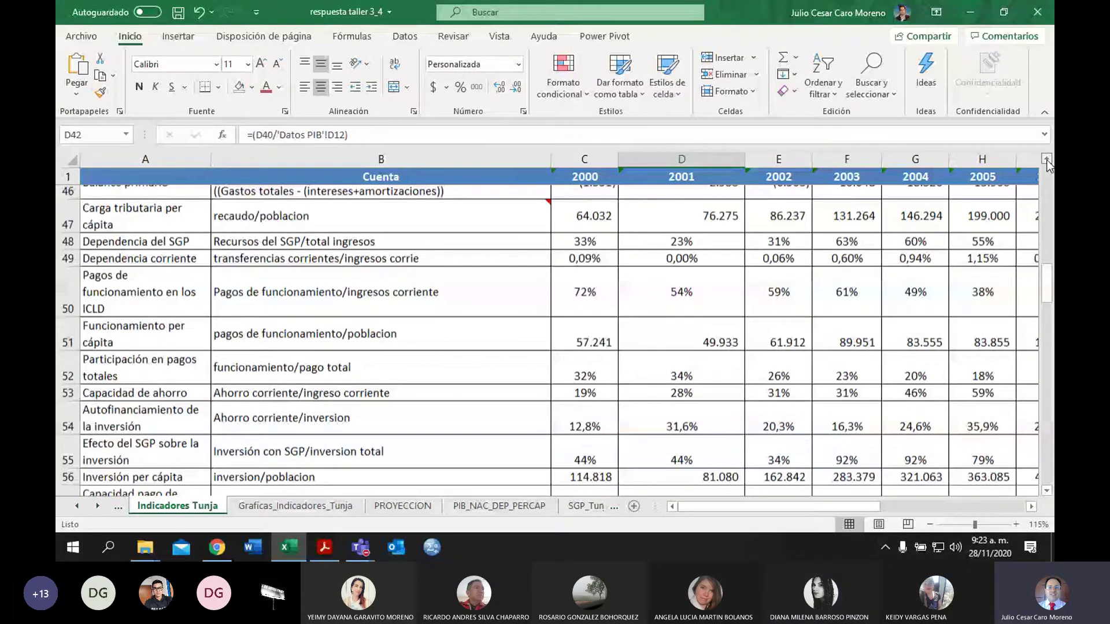
{"action": "scroll", "coordinate": [612, 356], "scroll_direction": "up", "scroll_amount": 2}
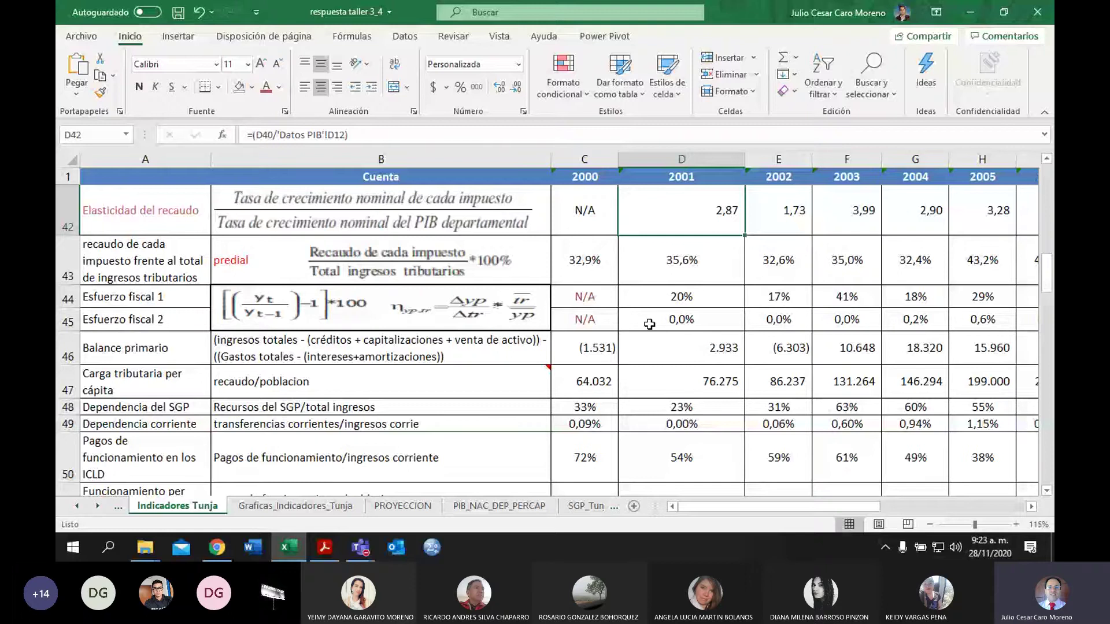
{"action": "left_click", "coordinate": [172, 248]}
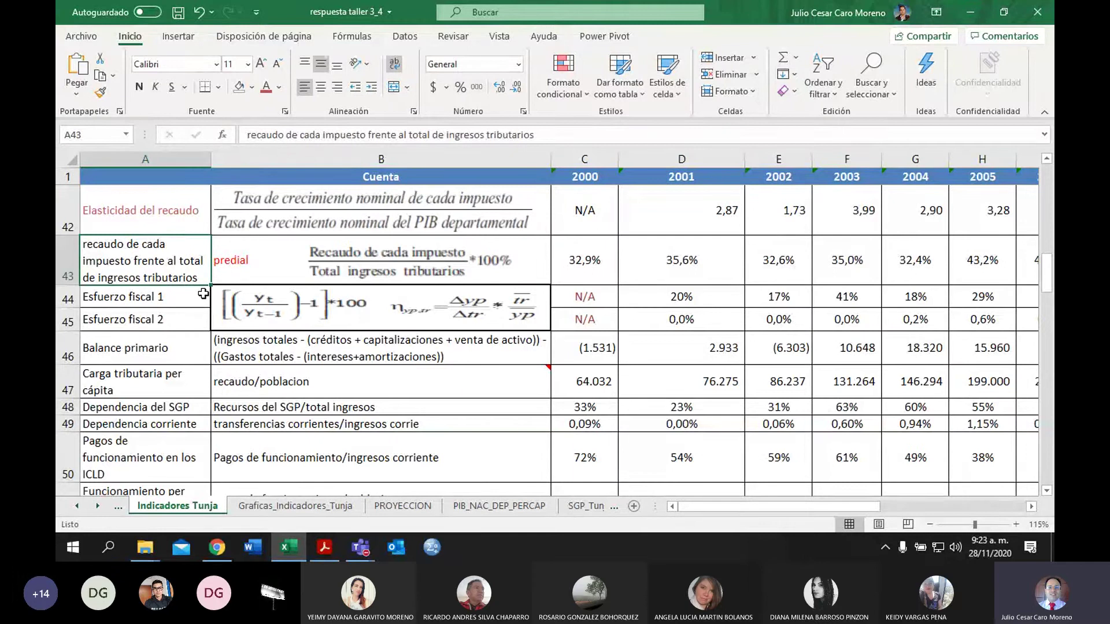
{"action": "key", "text": "alt+Tab"}
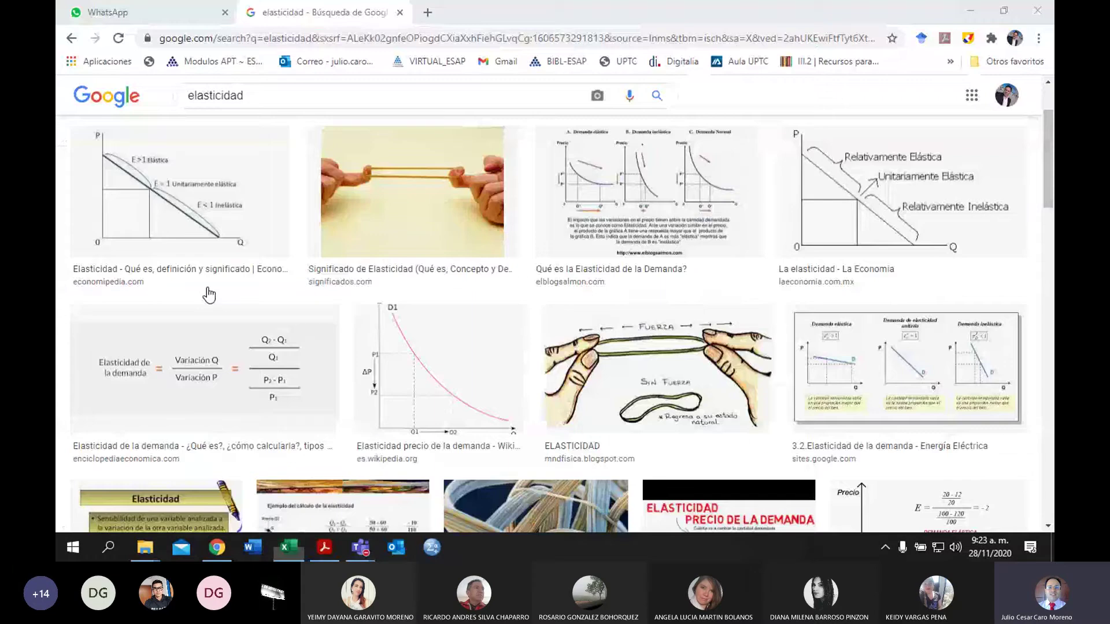
{"action": "key", "text": "alt+Tab"}
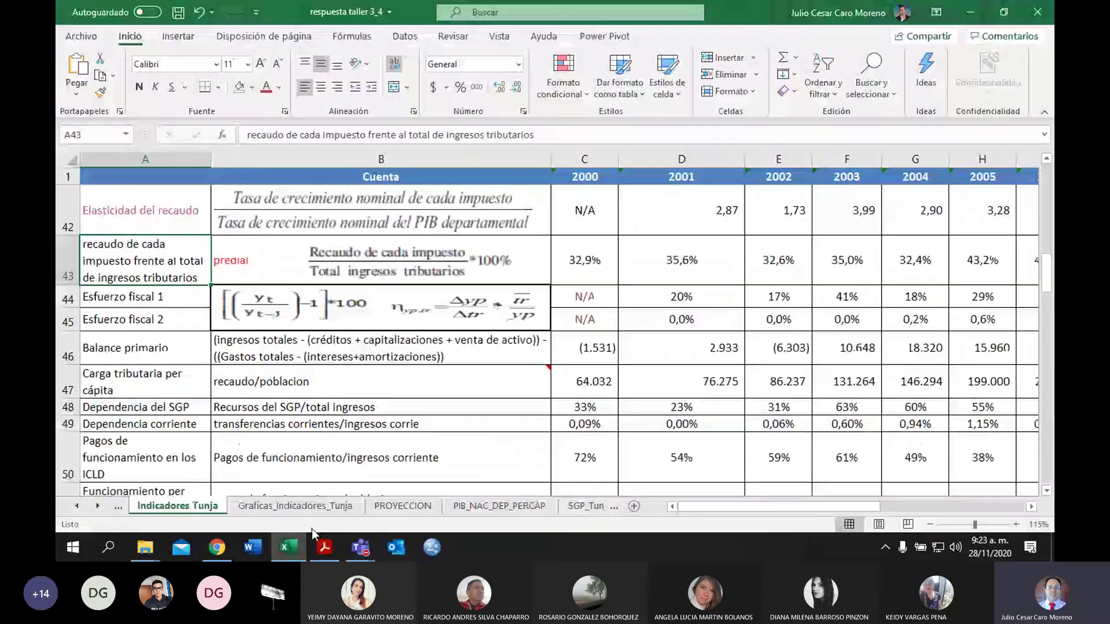
Step: Switch to Acrobat Reader and read section d on each tax's percentage share, through its Participación porcentual formula on page 46
{"action": "left_click", "coordinate": [325, 547]}
{"action": "scroll", "coordinate": [874, 312], "scroll_direction": "down", "scroll_amount": 1}
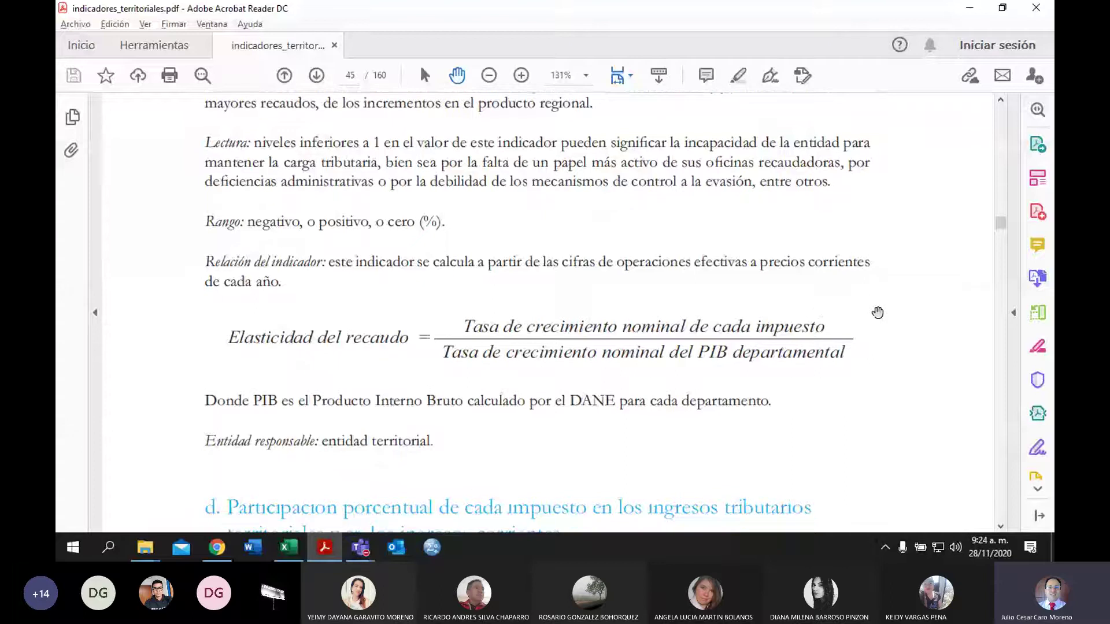
{"action": "scroll", "coordinate": [877, 312], "scroll_direction": "down", "scroll_amount": 6}
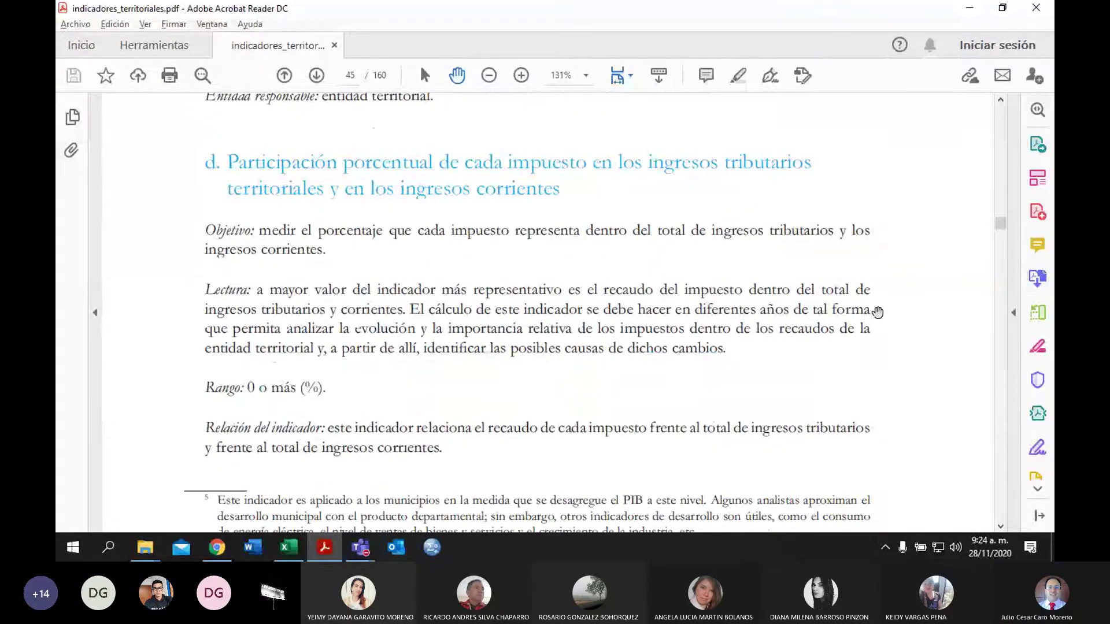
{"action": "scroll", "coordinate": [877, 312], "scroll_direction": "down", "scroll_amount": 1}
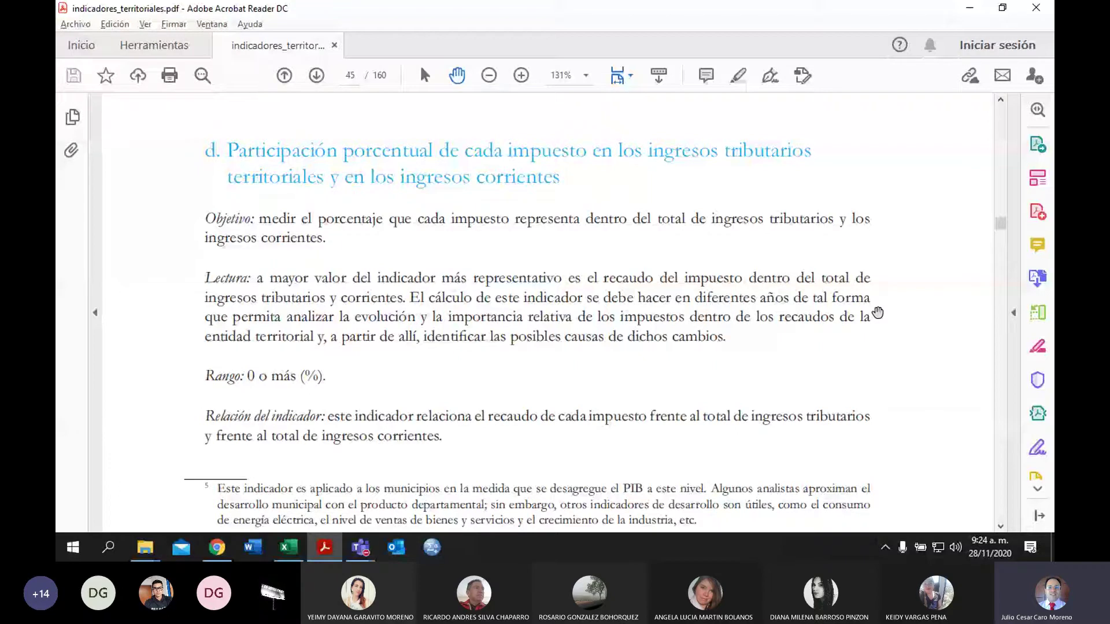
{"action": "scroll", "coordinate": [878, 313], "scroll_direction": "down", "scroll_amount": 1}
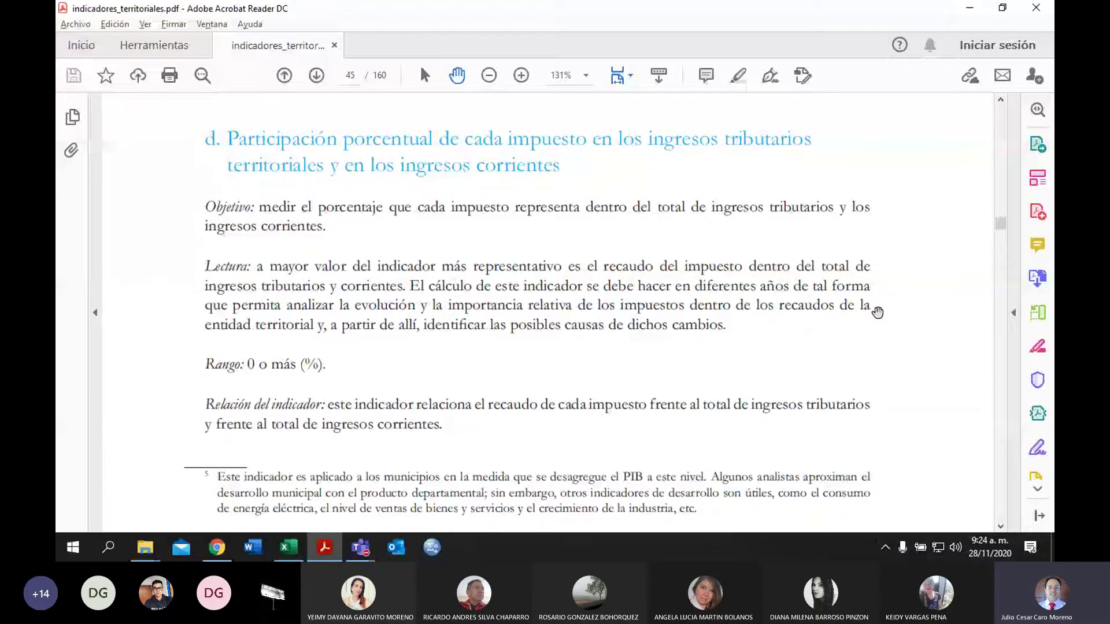
{"action": "scroll", "coordinate": [877, 313], "scroll_direction": "down", "scroll_amount": 5}
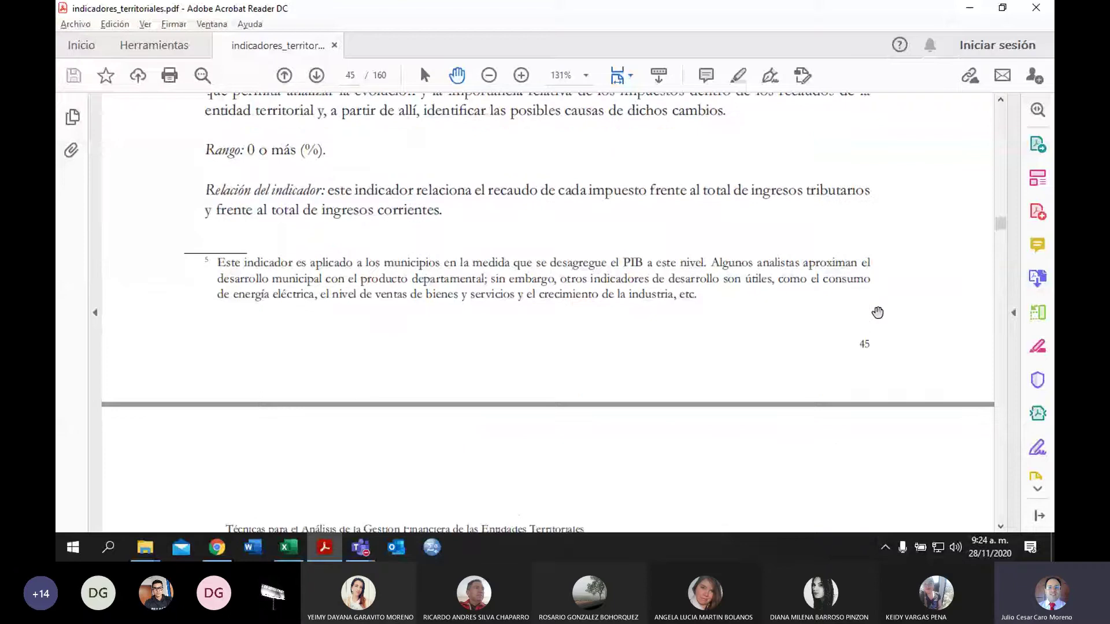
{"action": "scroll", "coordinate": [877, 313], "scroll_direction": "down", "scroll_amount": 1}
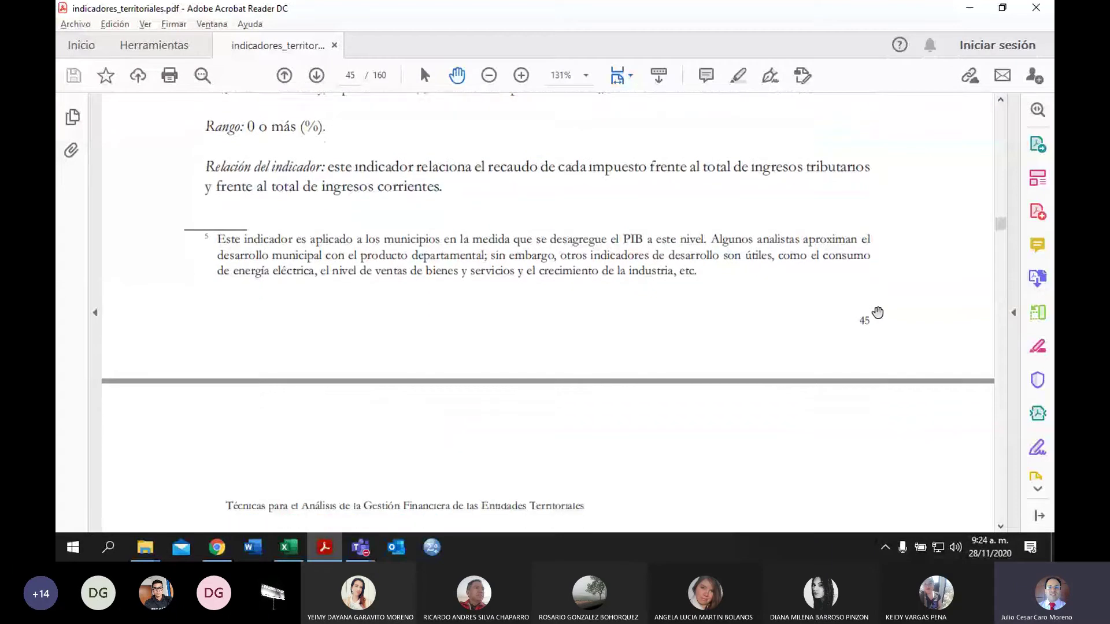
{"action": "scroll", "coordinate": [877, 313], "scroll_direction": "down", "scroll_amount": 2}
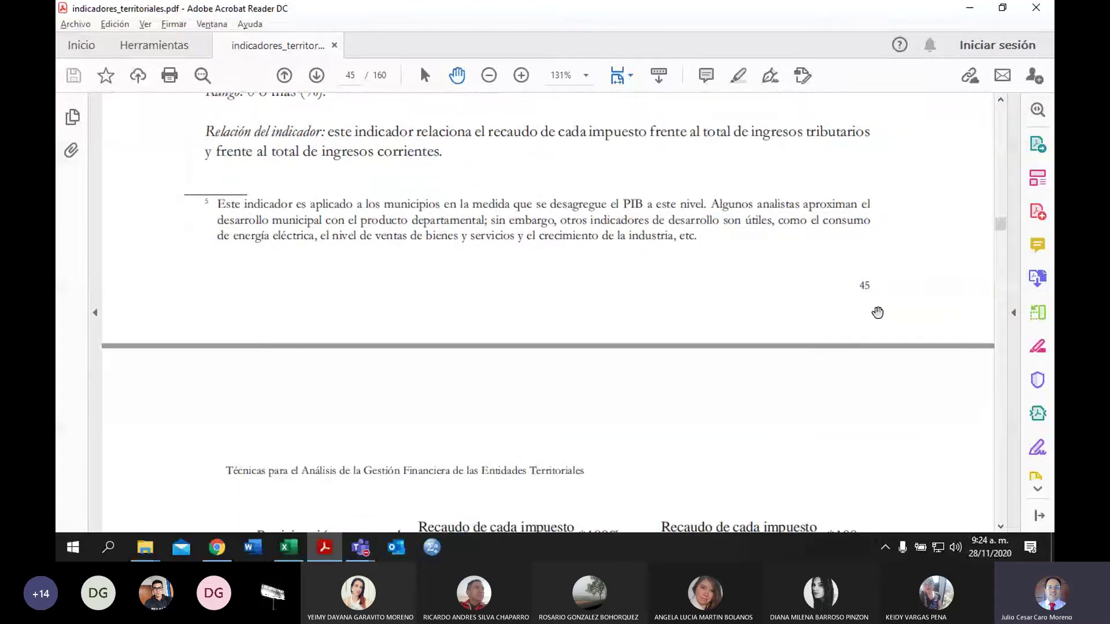
{"action": "scroll", "coordinate": [877, 312], "scroll_direction": "down", "scroll_amount": 8}
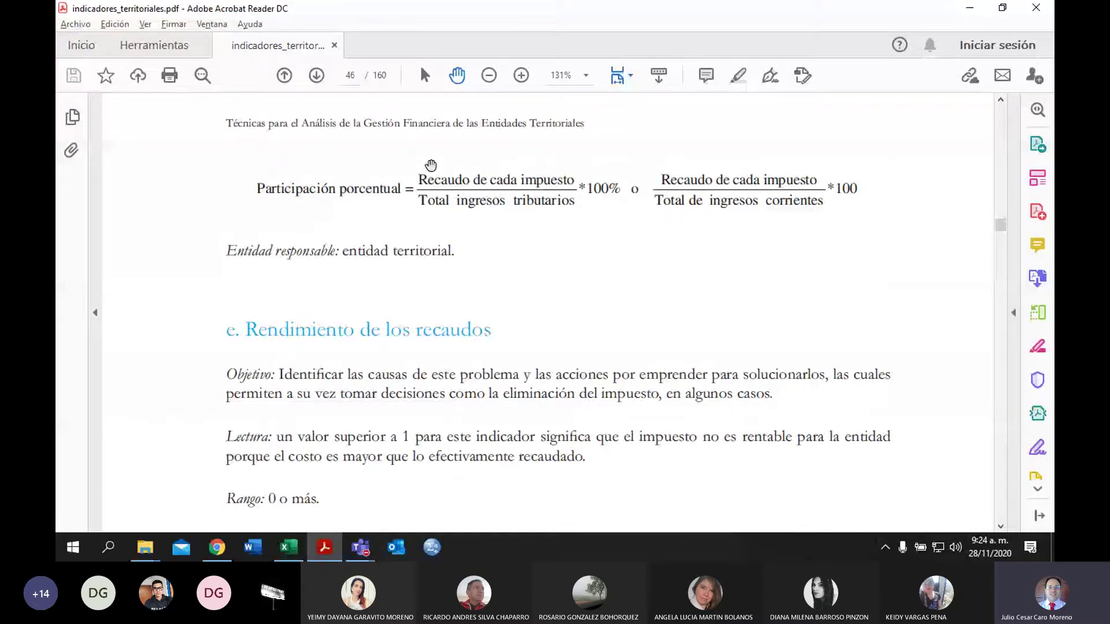
Step: Switch to the Teams meeting and show the participants list to check for raised hands
{"action": "key", "text": "alt+Tab"}
{"action": "left_click", "coordinate": [663, 52]}
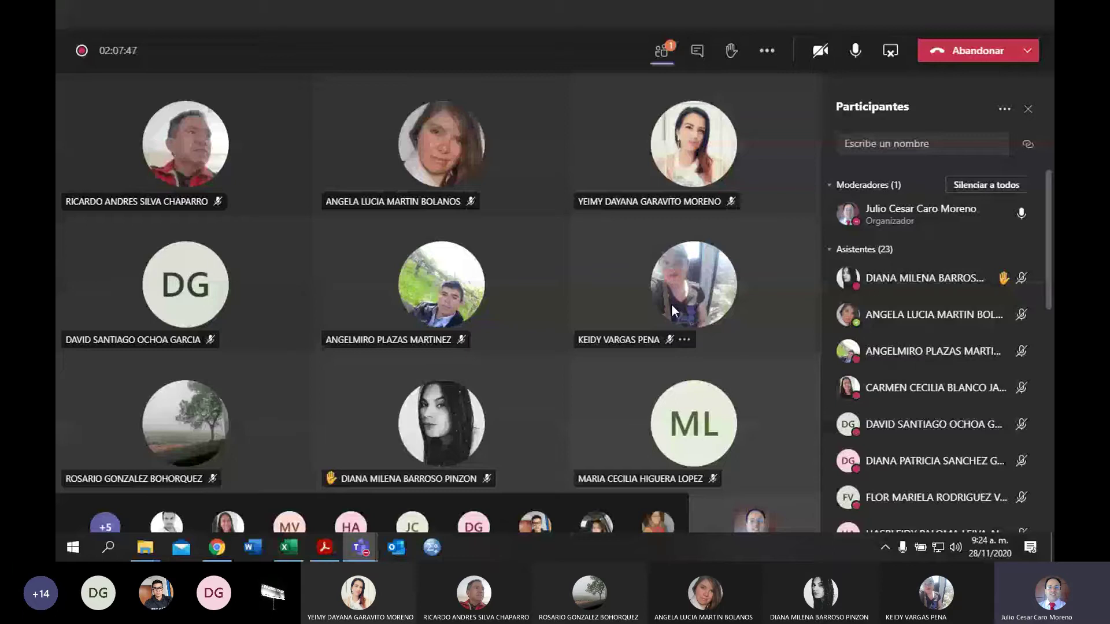
{"action": "key", "text": "alt+Tab"}
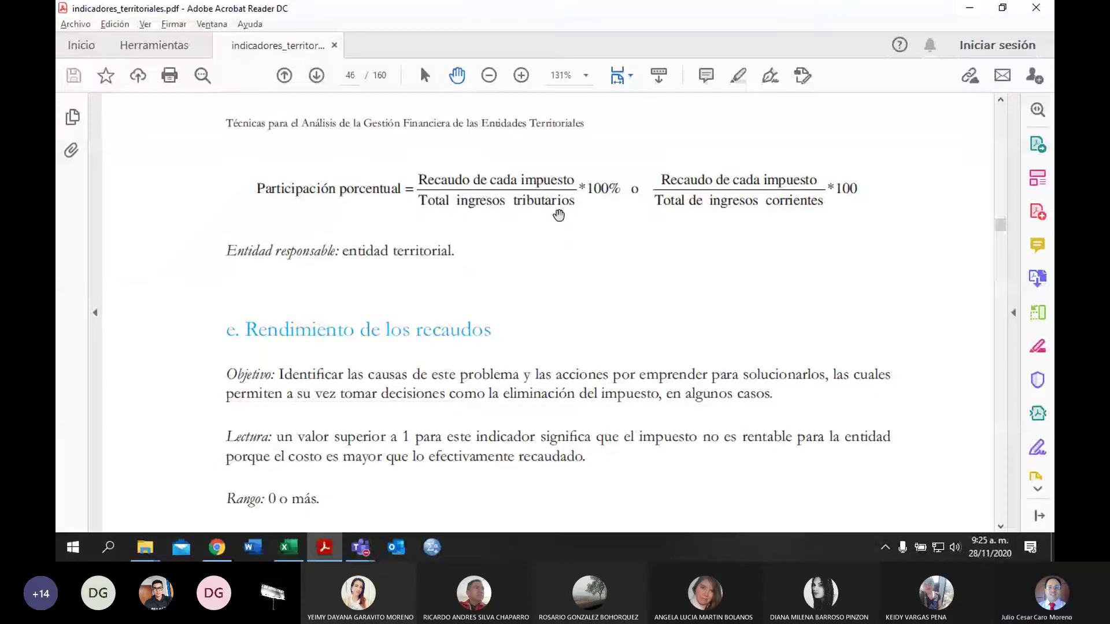
{"action": "key", "text": "alt+Tab"}
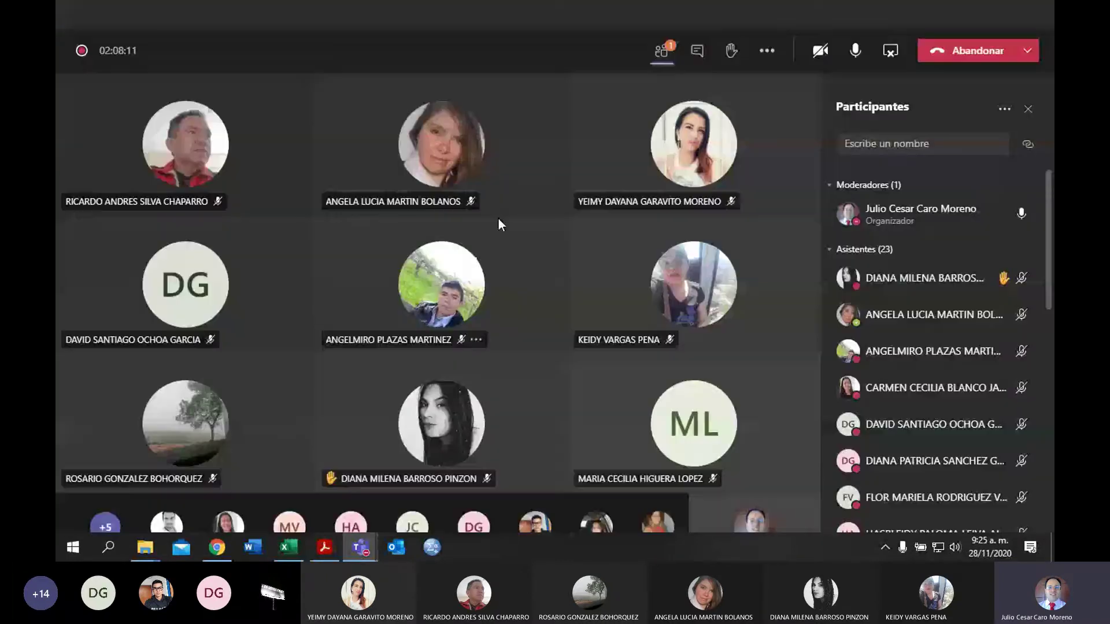
Step: Return to the Excel workbook and trace C43's formula =C5/C4 to the PREDIAL and INGRESOS TRIBUTARIOS amounts for 2000
{"action": "key", "text": "alt+Tab"}
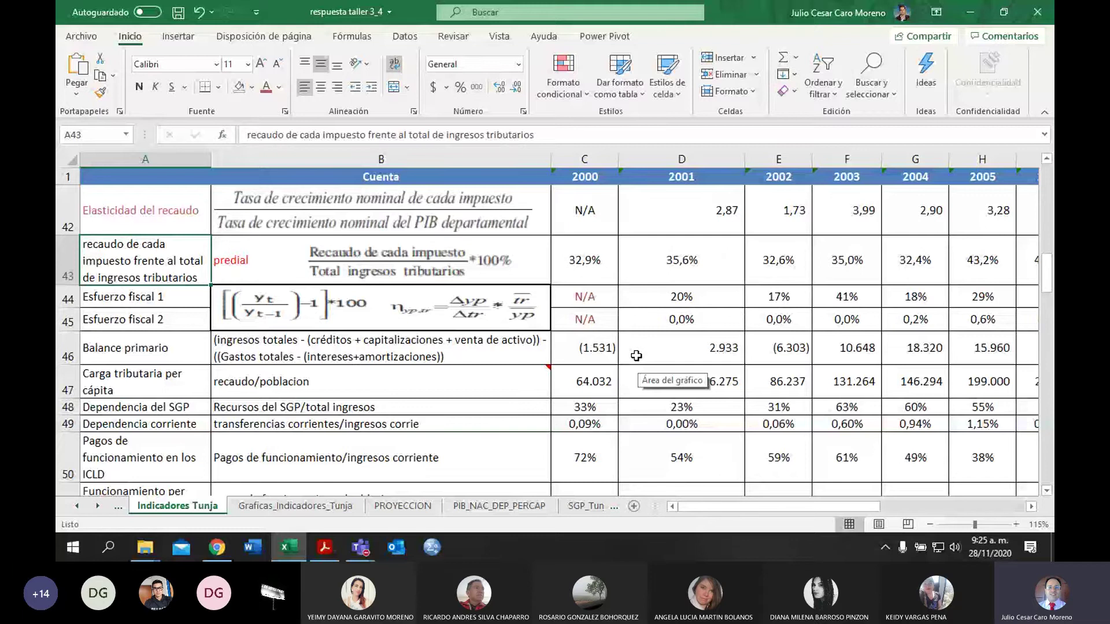
{"action": "double_click", "coordinate": [584, 260]}
{"action": "left_click_drag", "start_coordinate": [1047, 265], "coordinate": [1050, 172]}
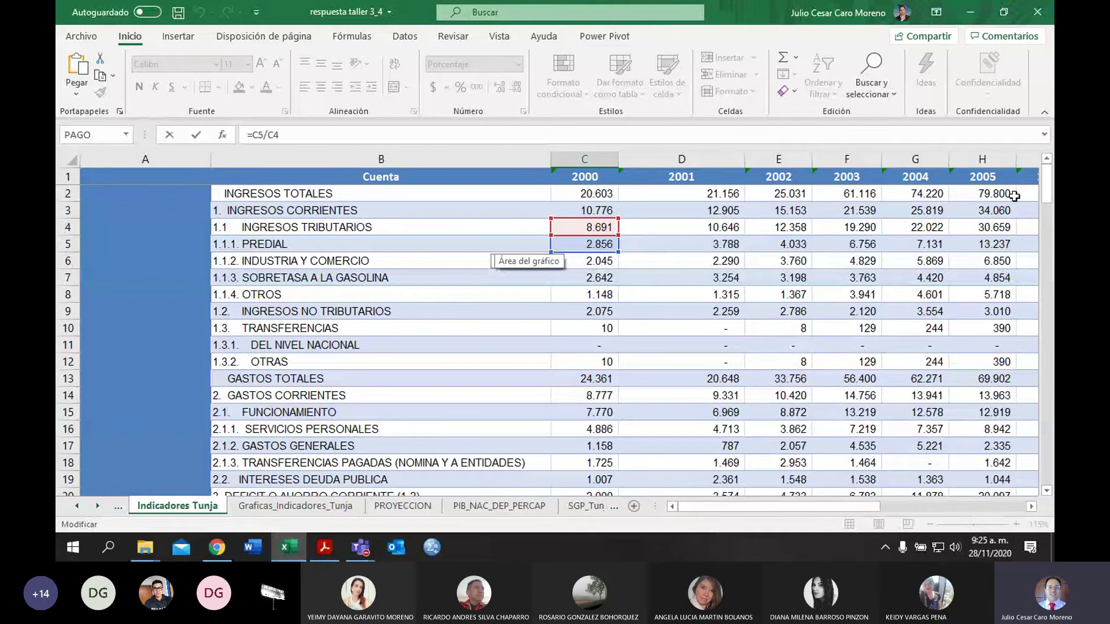
{"action": "left_click_drag", "start_coordinate": [1047, 191], "coordinate": [1039, 269]}
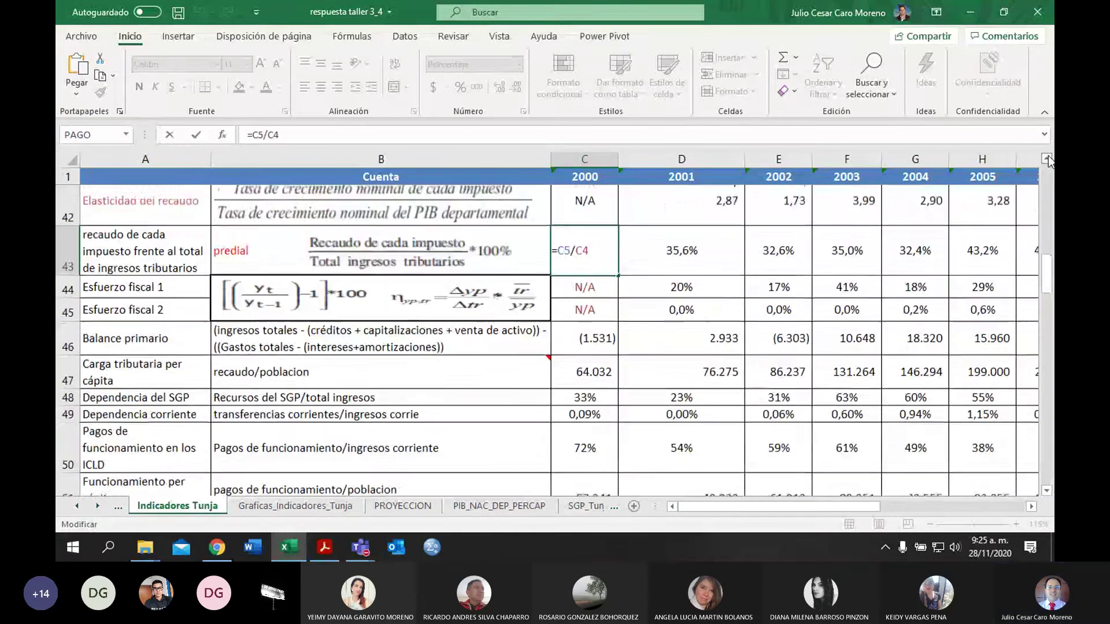
{"action": "left_click", "coordinate": [1047, 158]}
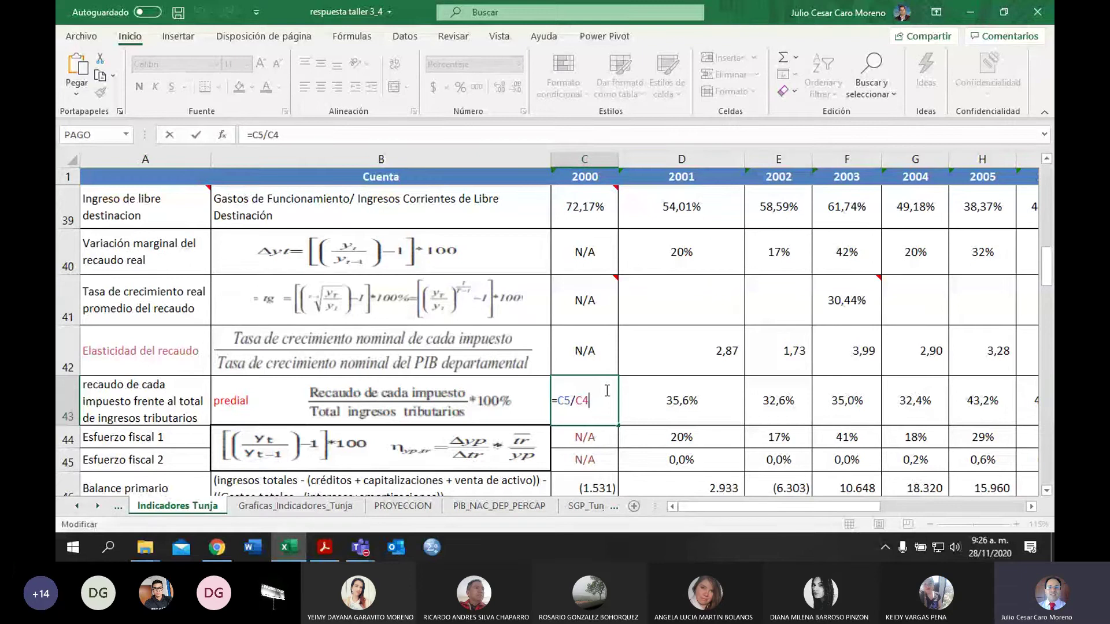
Step: Compare C43's formula with the Participación porcentual definition in the territorial indicators PDF, recheck its source rows, and leave the formula unedited
{"action": "key", "text": "alt+Tab"}
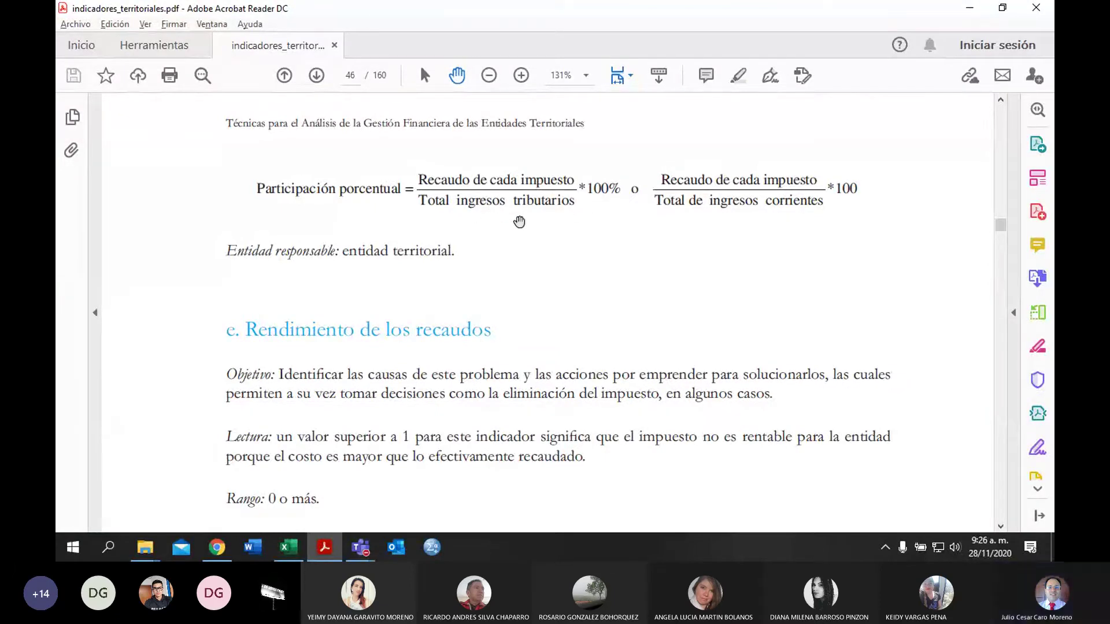
{"action": "key", "text": "alt+Tab"}
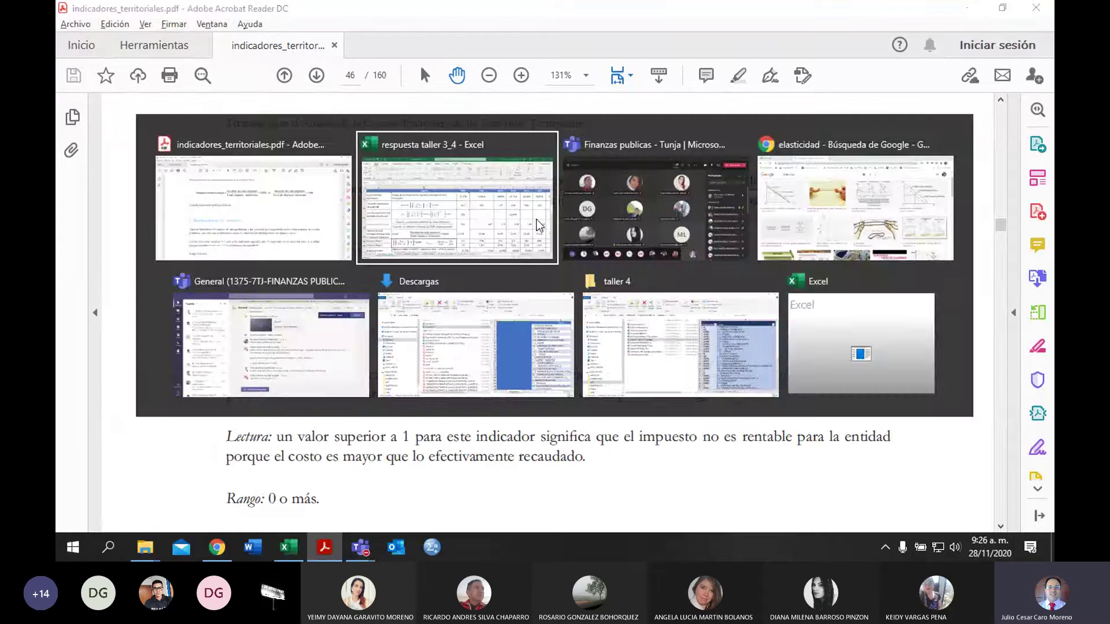
{"action": "scroll", "coordinate": [690, 228], "scroll_direction": "up", "scroll_amount": 3}
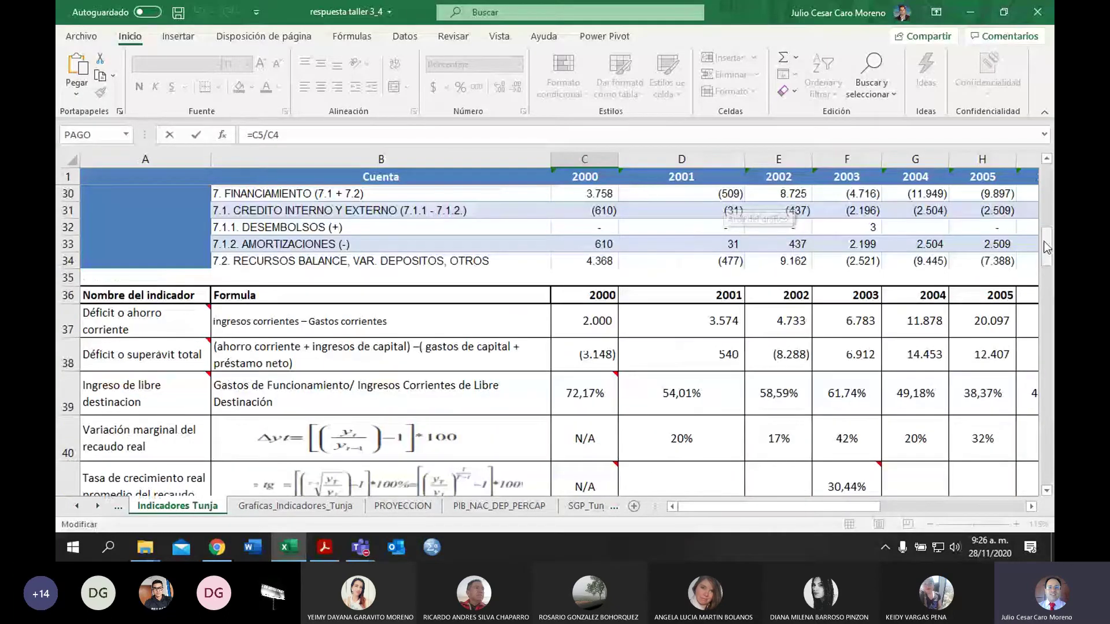
{"action": "scroll", "coordinate": [697, 239], "scroll_direction": "up", "scroll_amount": 9}
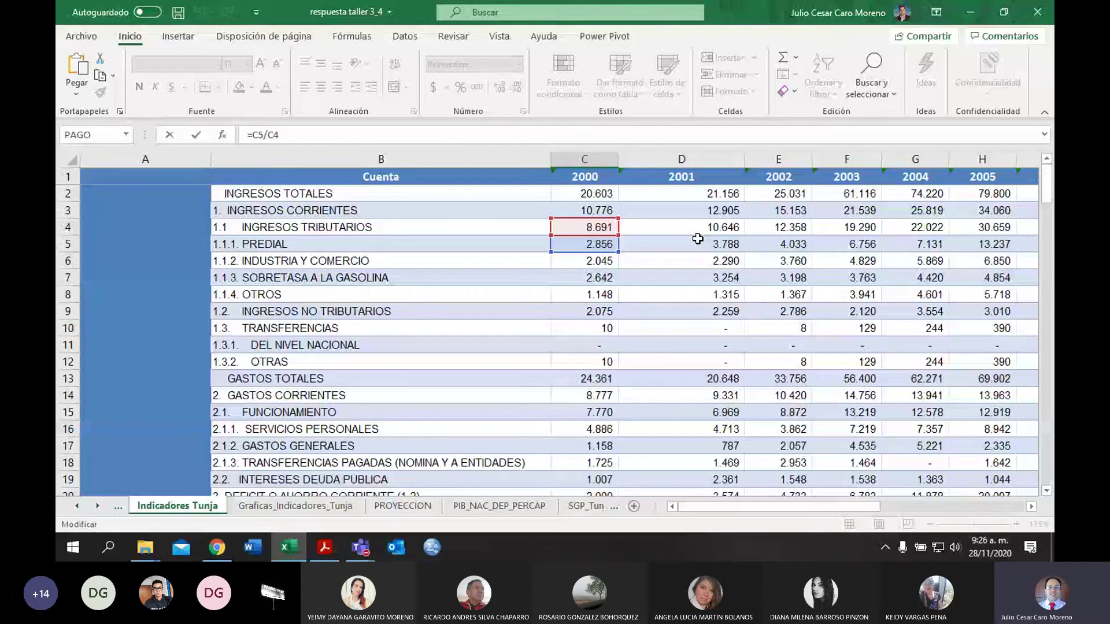
{"action": "left_click_drag", "start_coordinate": [1047, 193], "coordinate": [1047, 289]}
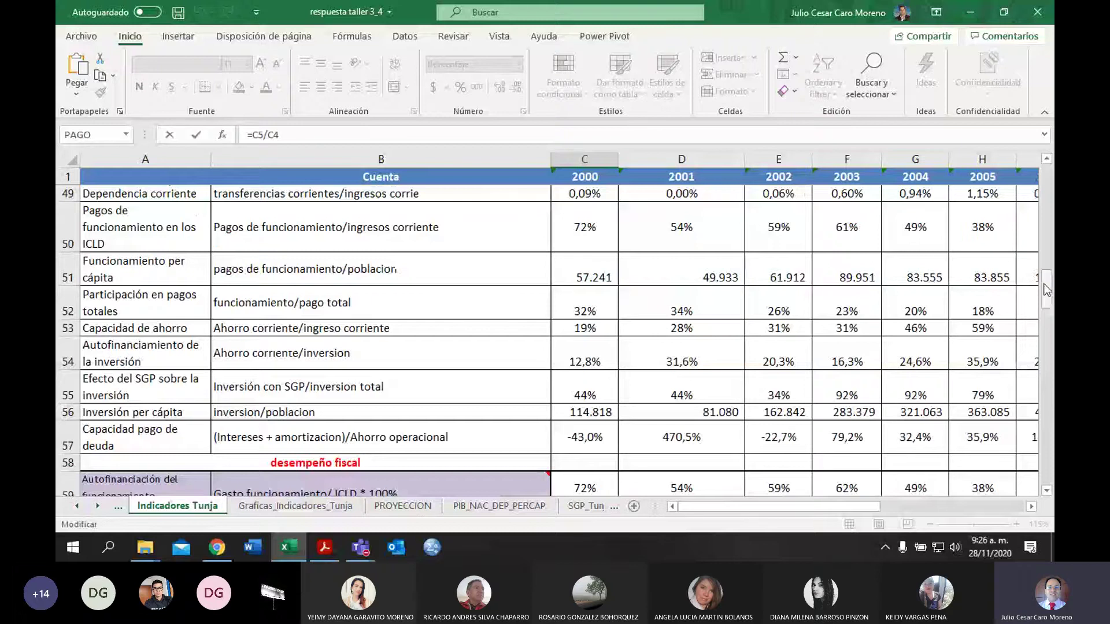
{"action": "left_click_drag", "start_coordinate": [1047, 289], "coordinate": [1047, 267]}
{"action": "key", "text": "Escape"}
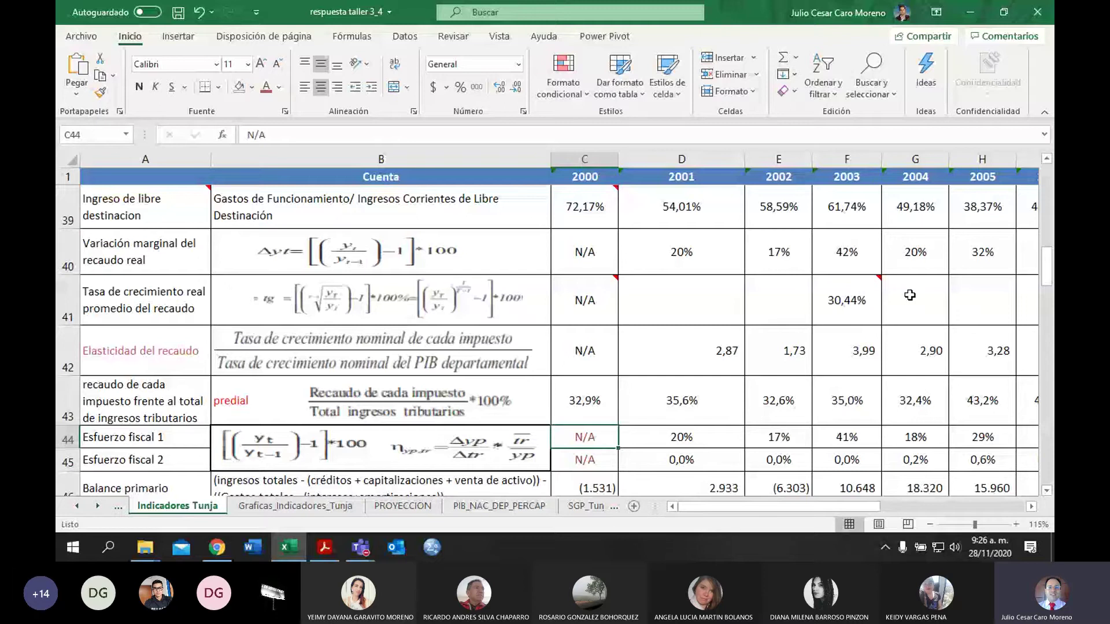
Step: Copy the average formula from V41 into V43 and check that it reads =PROMEDIO(C43:U43)
{"action": "scroll", "coordinate": [910, 295], "scroll_direction": "right", "scroll_amount": 5}
{"action": "left_click", "coordinate": [537, 300]}
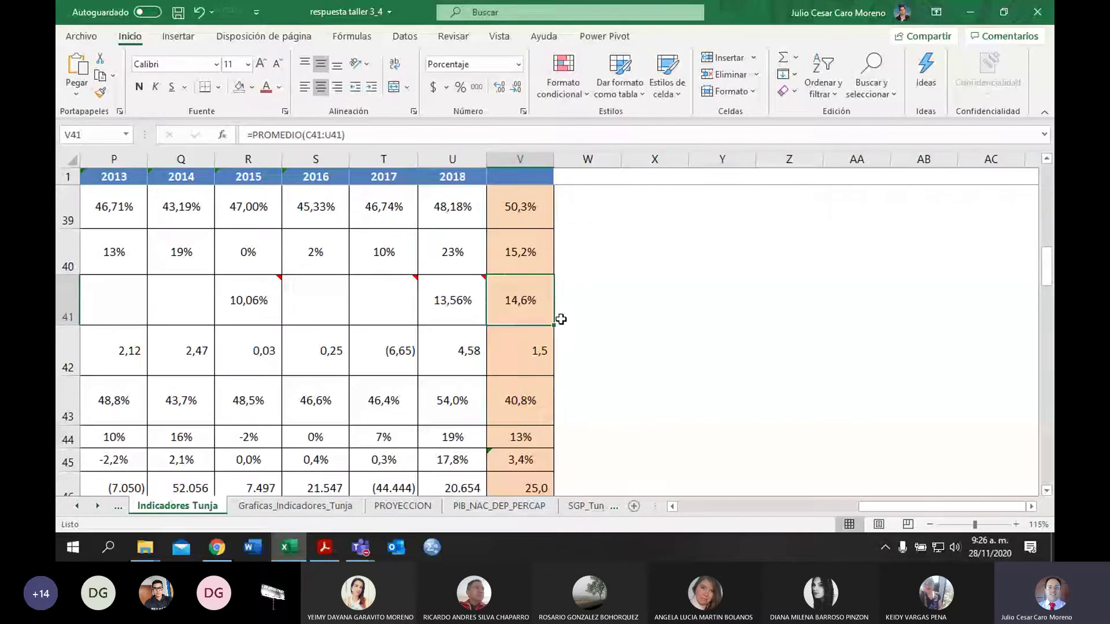
{"action": "key", "text": "ctrl+c"}
{"action": "left_click", "coordinate": [533, 389]}
{"action": "key", "text": "ctrl+v"}
{"action": "double_click", "coordinate": [544, 404]}
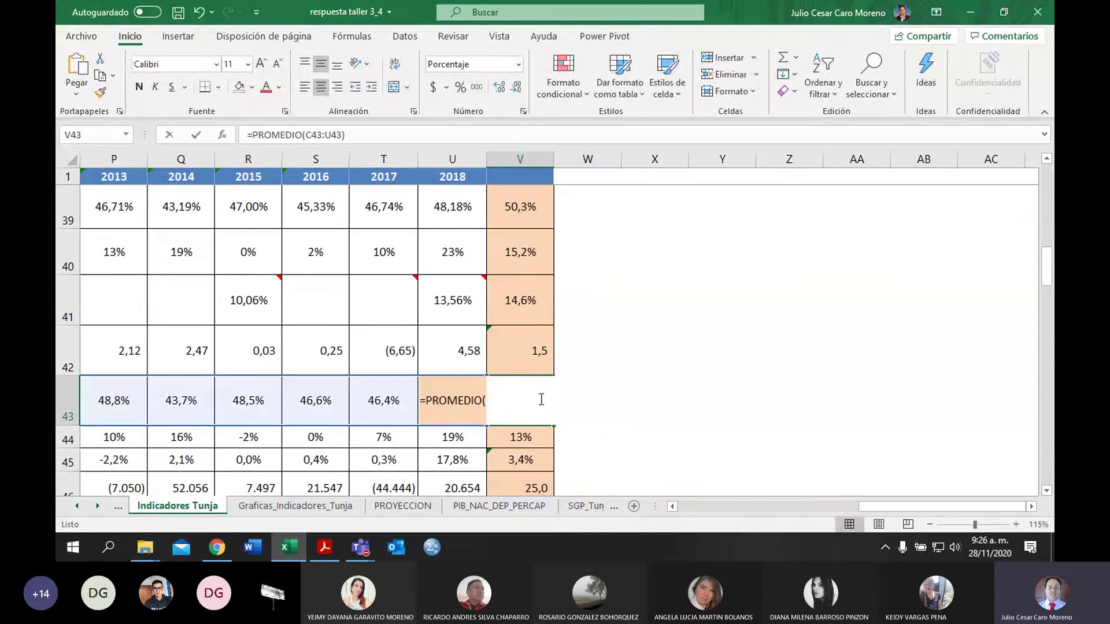
{"action": "key", "text": "Return"}
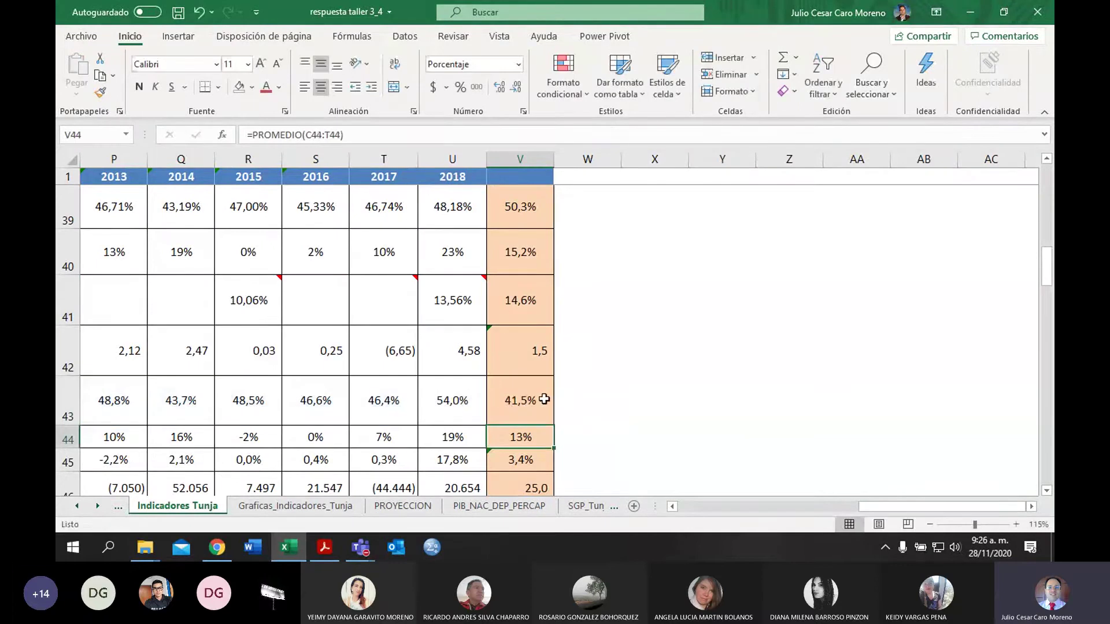
{"action": "left_click", "coordinate": [544, 399]}
Step: Review the predial share along row 43, going back to the 2000 value in C43
{"action": "key", "text": "ctrl+Left"}
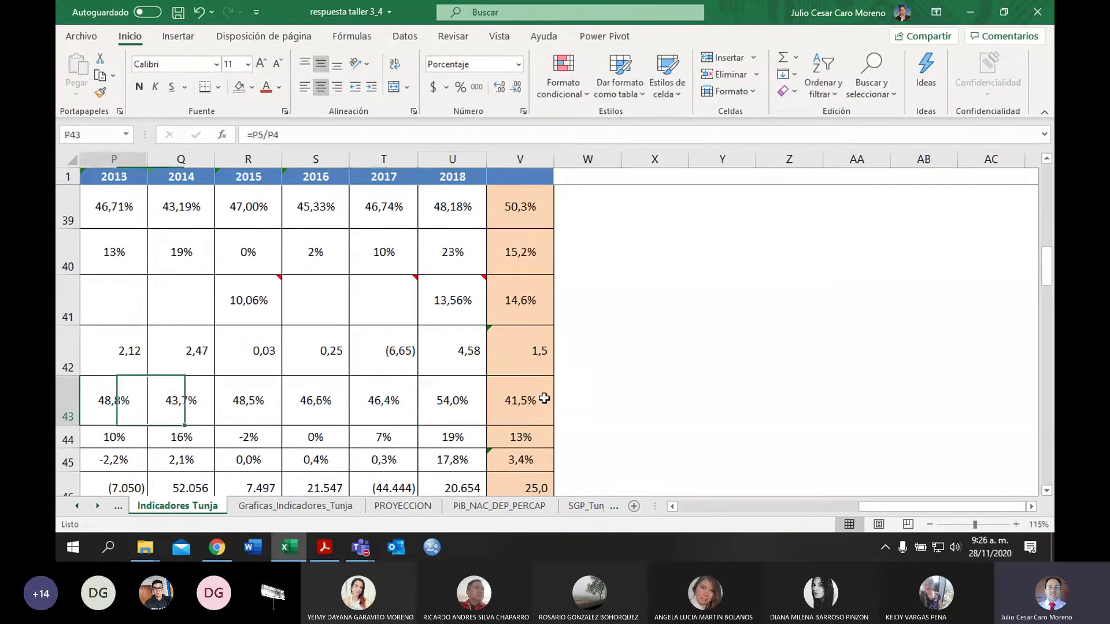
{"action": "key", "text": "Left"}
{"action": "key", "text": "Right"}
{"action": "key", "text": "Right"}
{"action": "key", "text": "Right"}
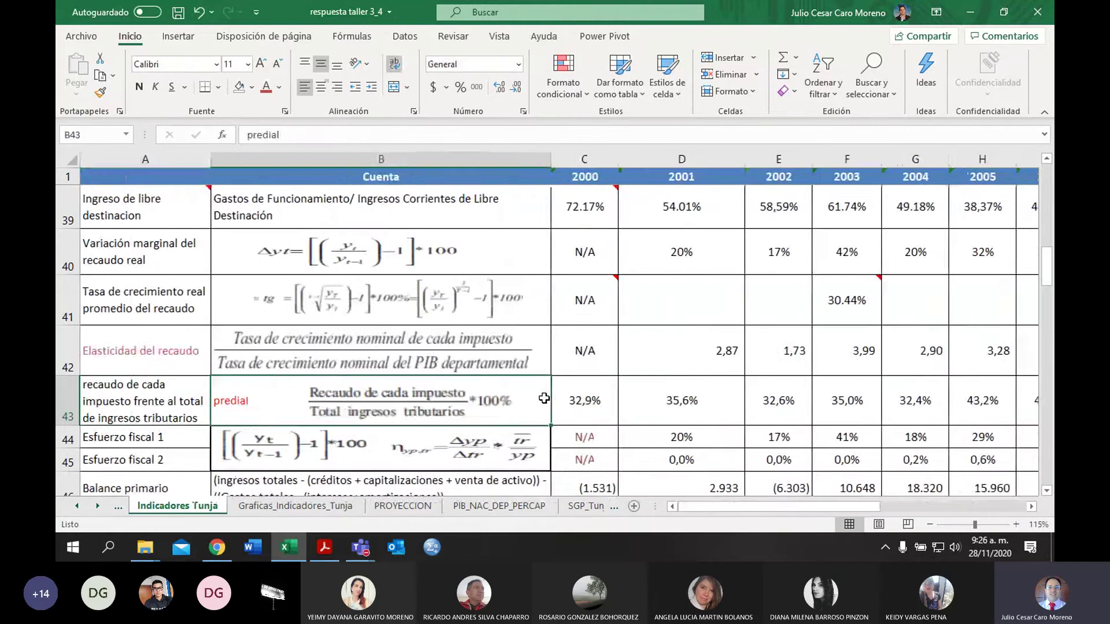
{"action": "key", "text": "Left"}
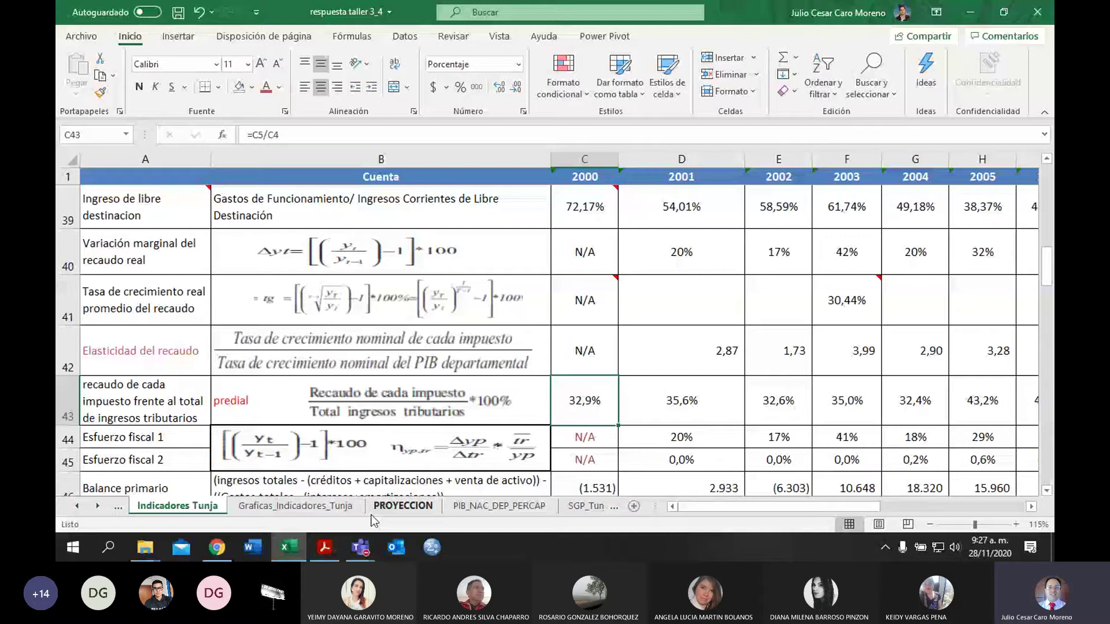
Step: Examine the chart of each tax's collection against total tax revenue on Graficas_Indicadores_Tunja, and recheck row 43 on Indicadores Tunja
{"action": "left_click", "coordinate": [308, 507]}
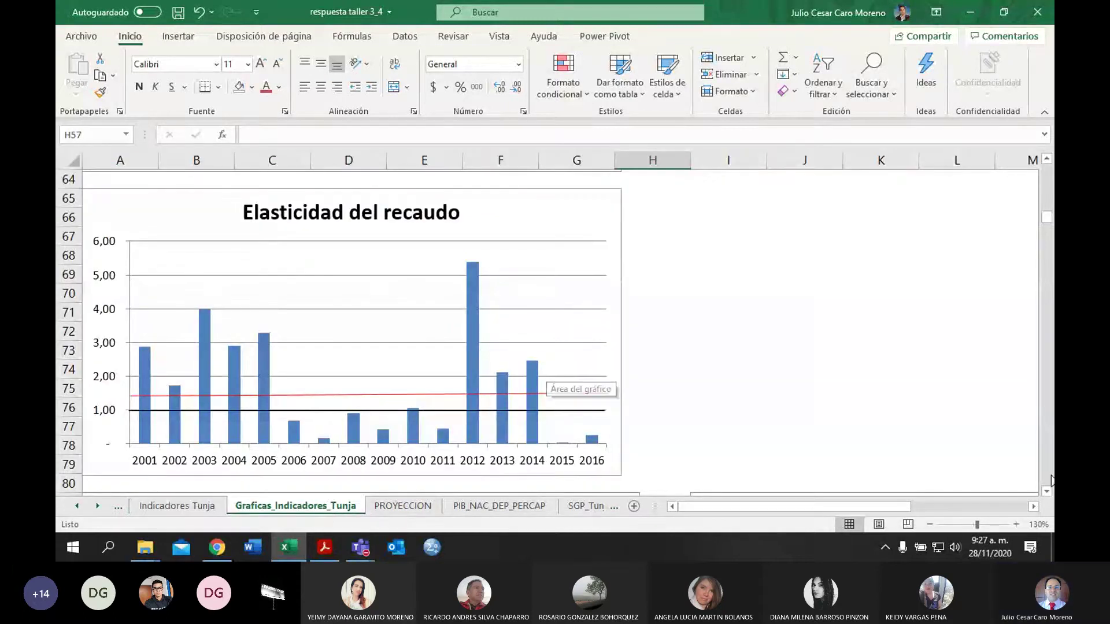
{"action": "scroll", "coordinate": [1050, 486], "scroll_direction": "down", "scroll_amount": 5}
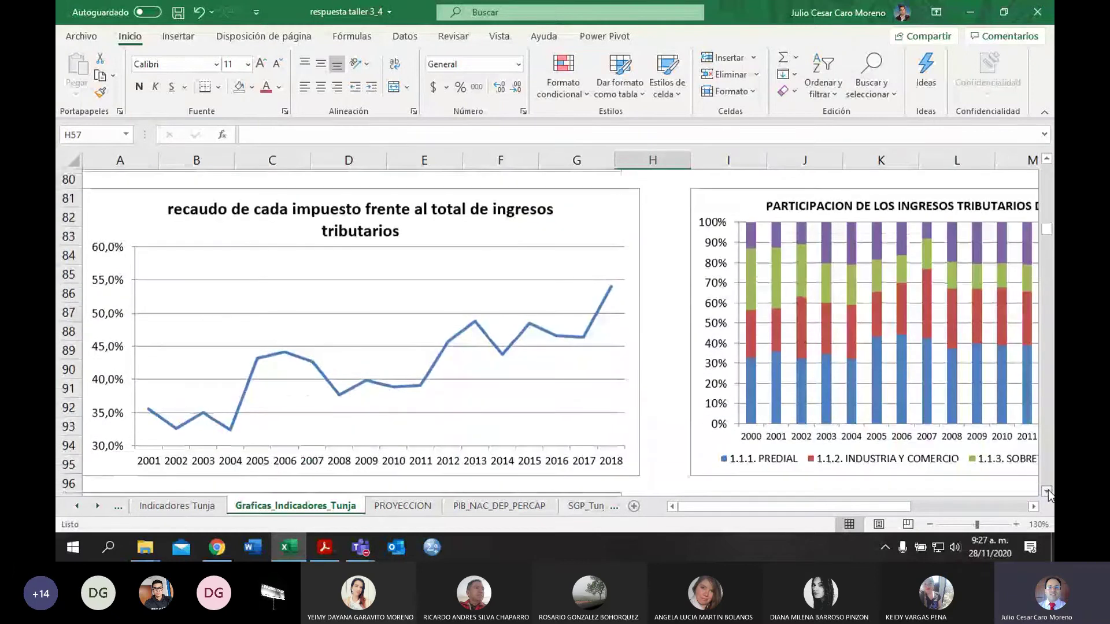
{"action": "left_click", "coordinate": [1046, 491]}
{"action": "left_click", "coordinate": [579, 320]}
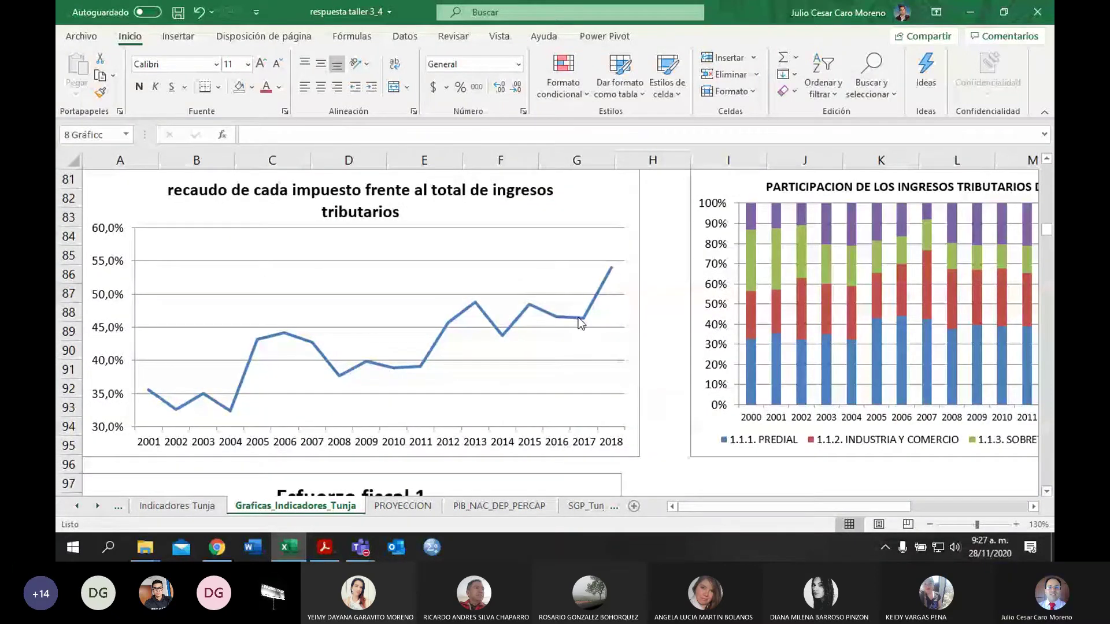
{"action": "left_click", "coordinate": [599, 292]}
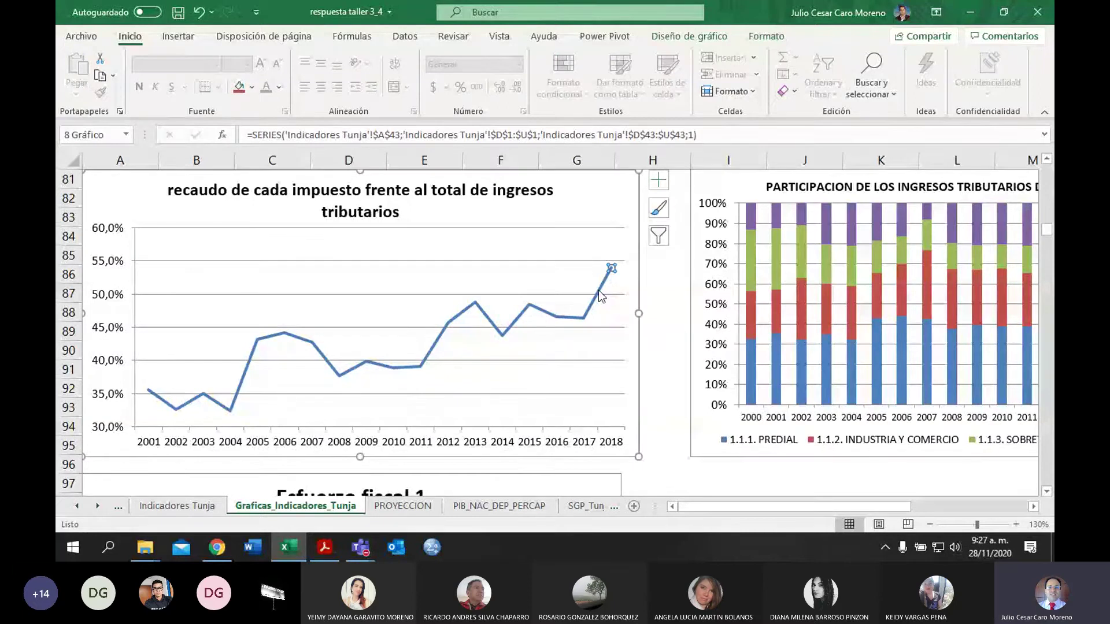
{"action": "left_click", "coordinate": [176, 506]}
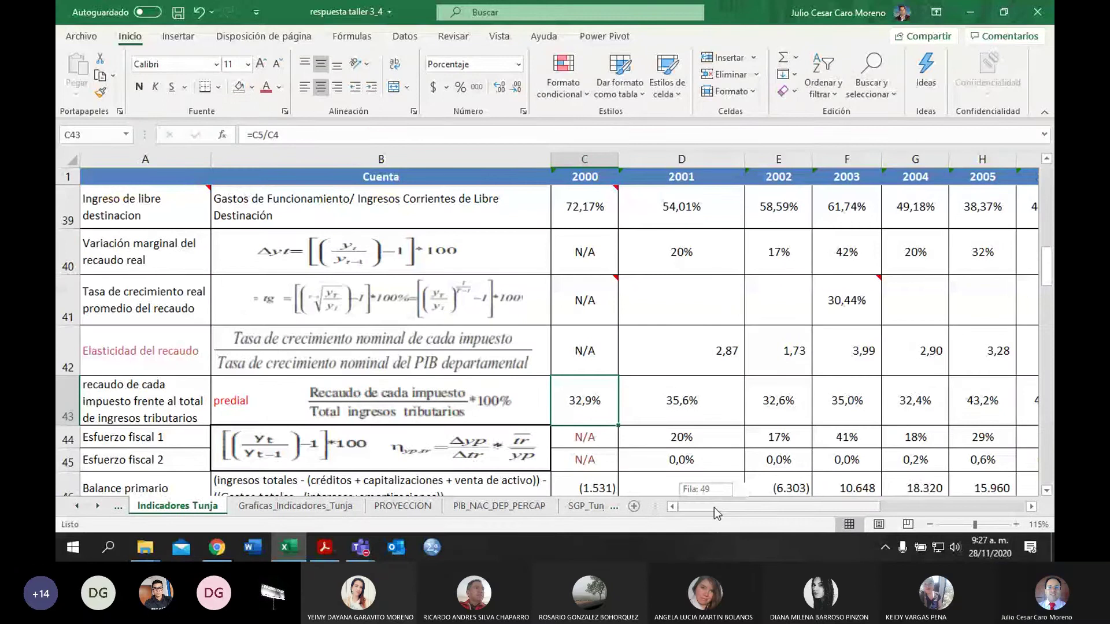
{"action": "left_click_drag", "start_coordinate": [713, 508], "coordinate": [650, 504]}
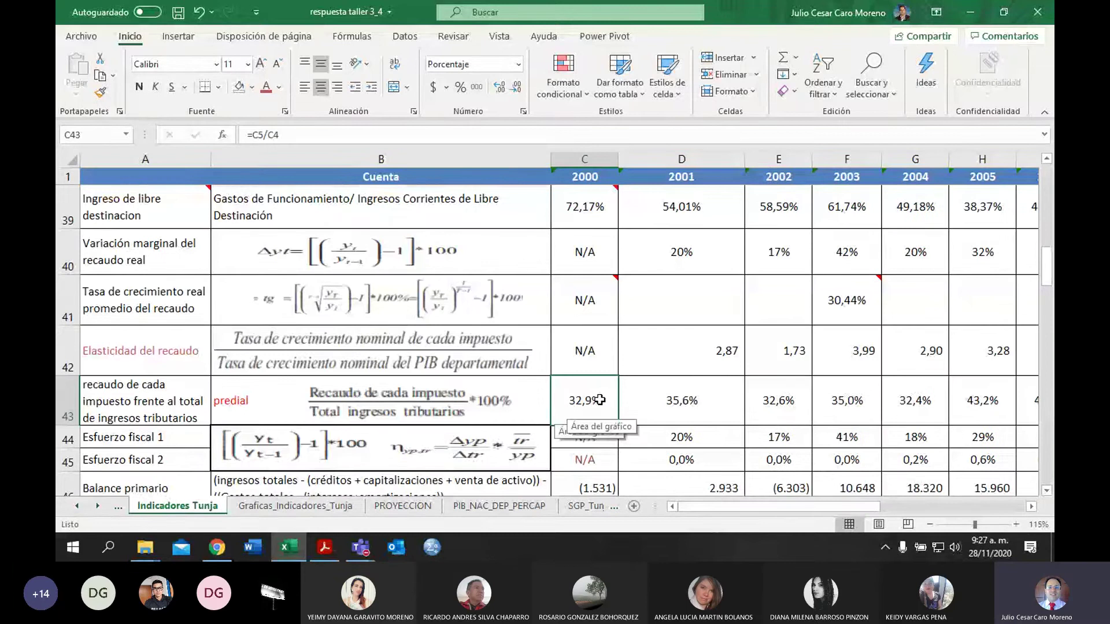
{"action": "key", "text": "Down"}
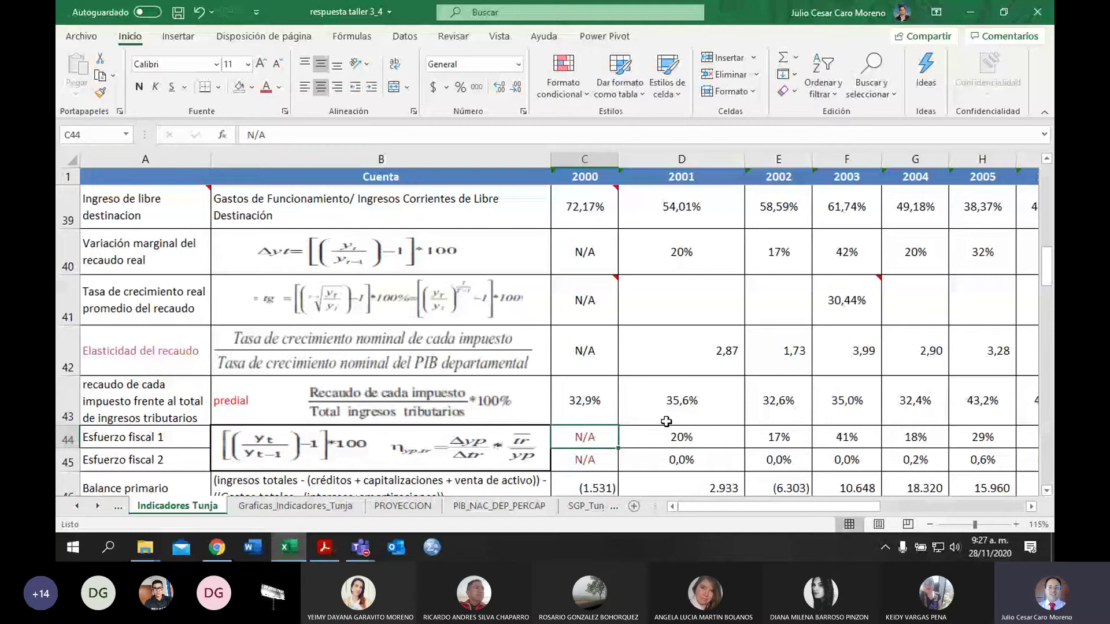
Step: Copy the red average line from the Elasticidad del recaudo chart into the tax-share line chart and level it at about 45%
{"action": "key", "text": "ctrl+Page_Down"}
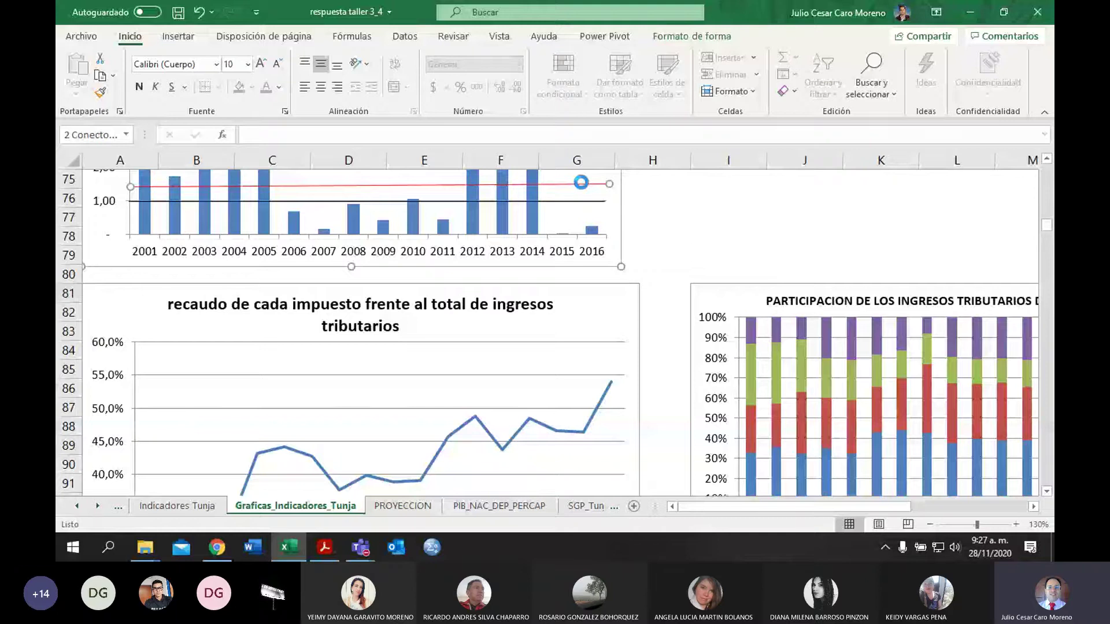
{"action": "scroll", "coordinate": [581, 183], "scroll_direction": "down", "scroll_amount": 1}
{"action": "key", "text": "ctrl+v"}
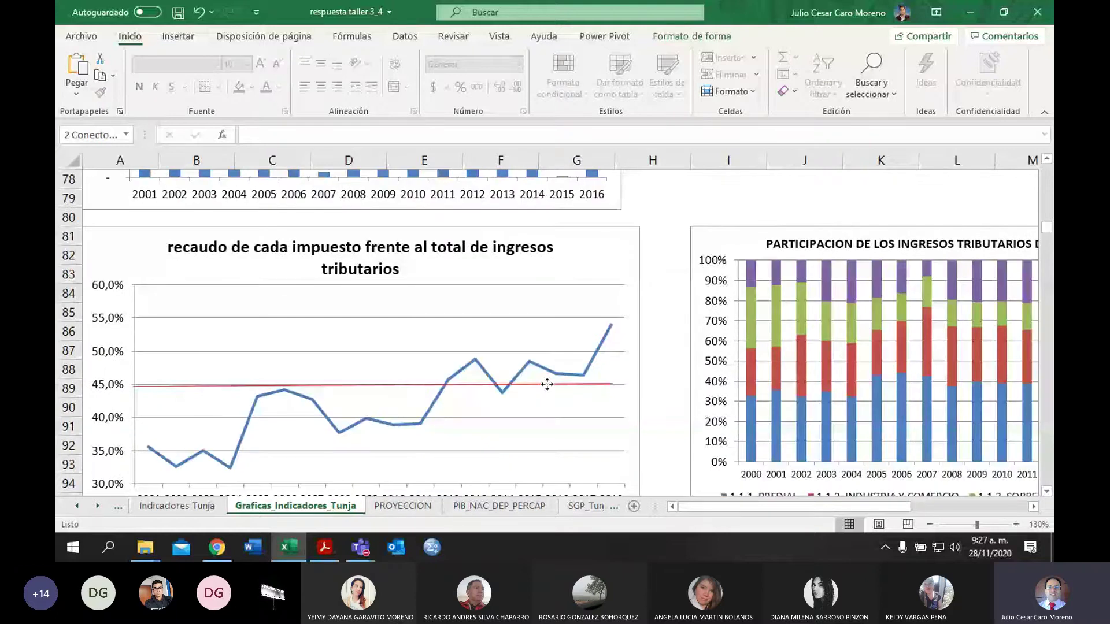
{"action": "left_click_drag", "start_coordinate": [547, 384], "coordinate": [619, 386]}
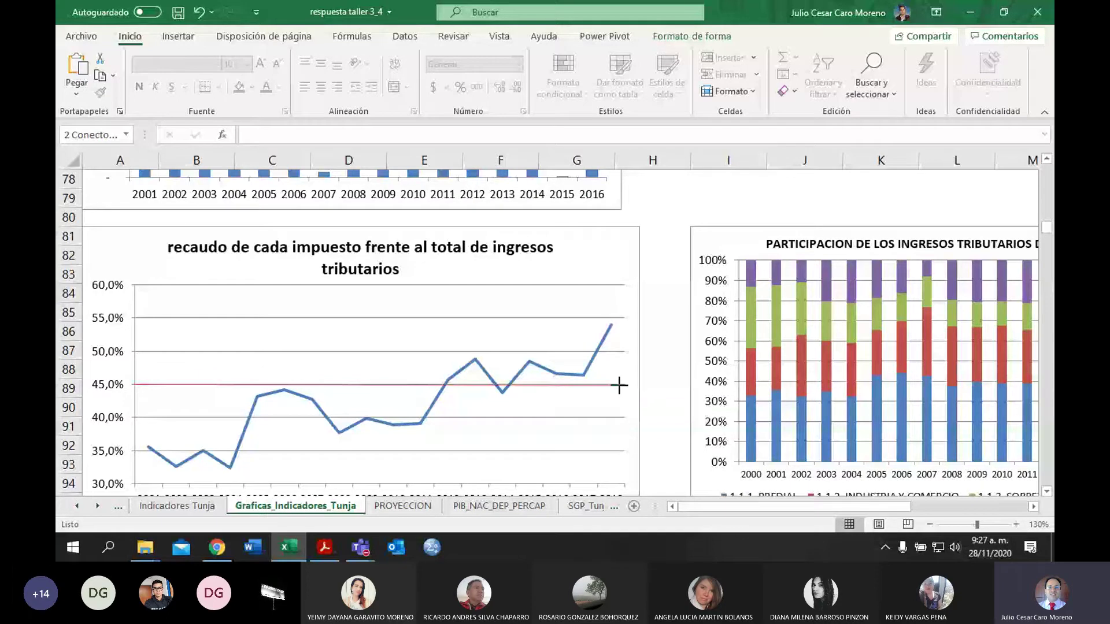
{"action": "left_click_drag", "start_coordinate": [619, 386], "coordinate": [620, 384]}
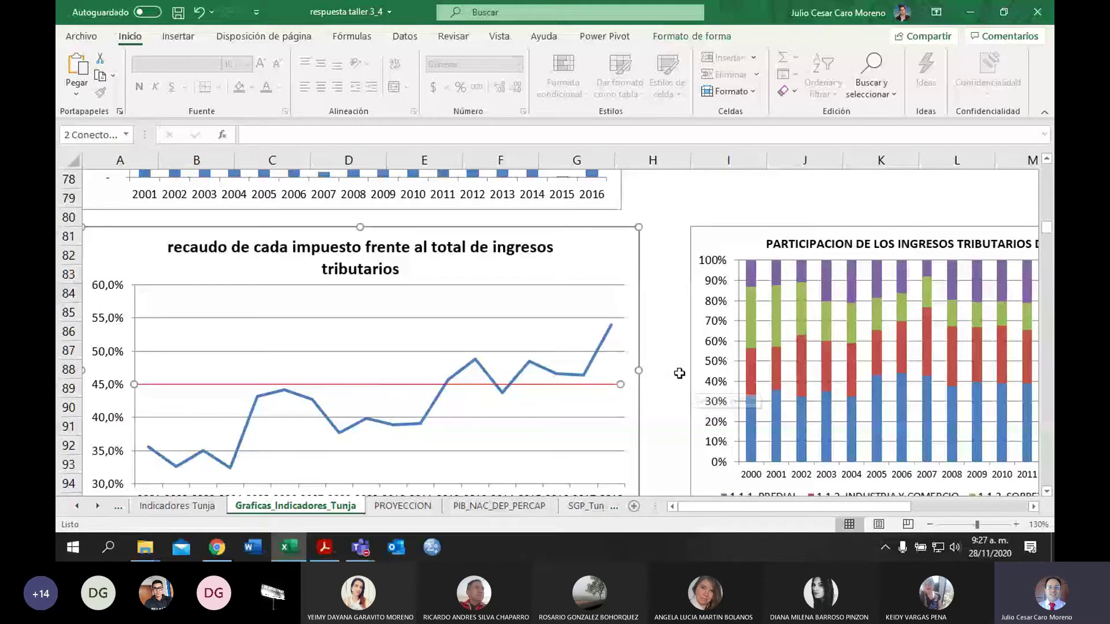
Step: Insert a 2-D 100% stacked column chart of rows 5 to 8, PREDIAL to OTROS, for 2000–2018 on Indicadores Tunja
{"action": "key", "text": "ctrl+Page_Up"}
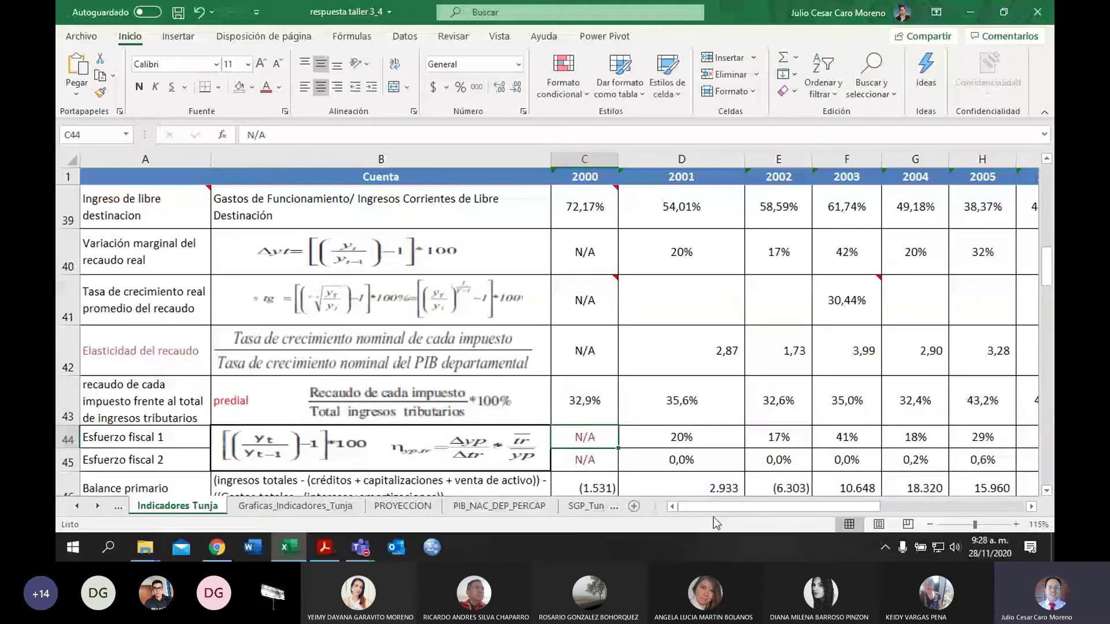
{"action": "left_click_drag", "start_coordinate": [1046, 254], "coordinate": [1047, 182]}
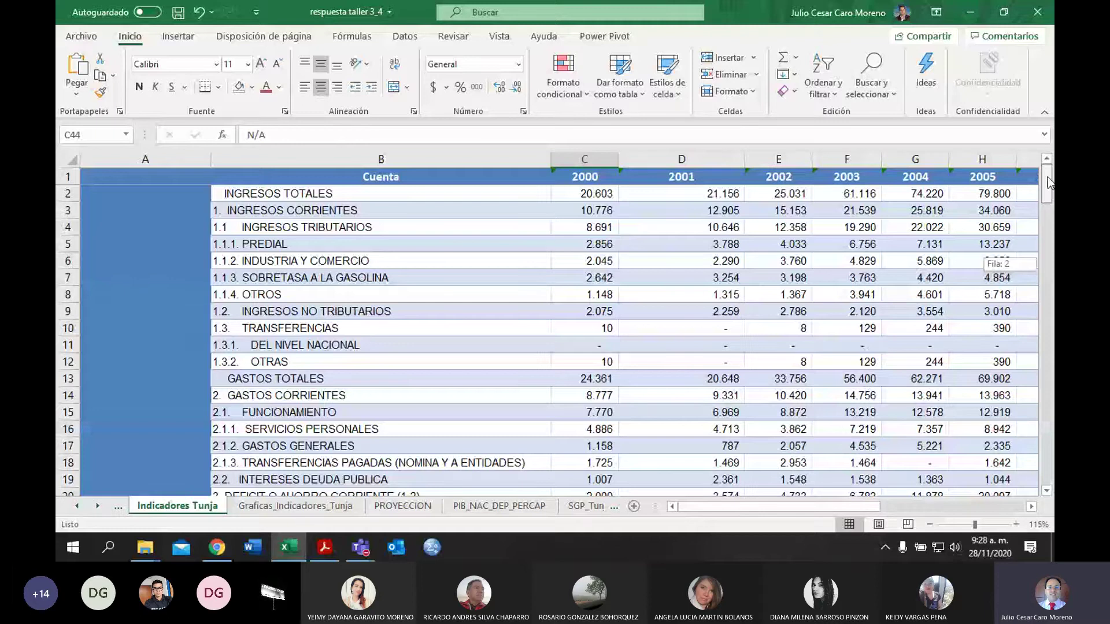
{"action": "left_click_drag", "start_coordinate": [1047, 177], "coordinate": [1047, 177]}
{"action": "left_click", "coordinate": [452, 244]}
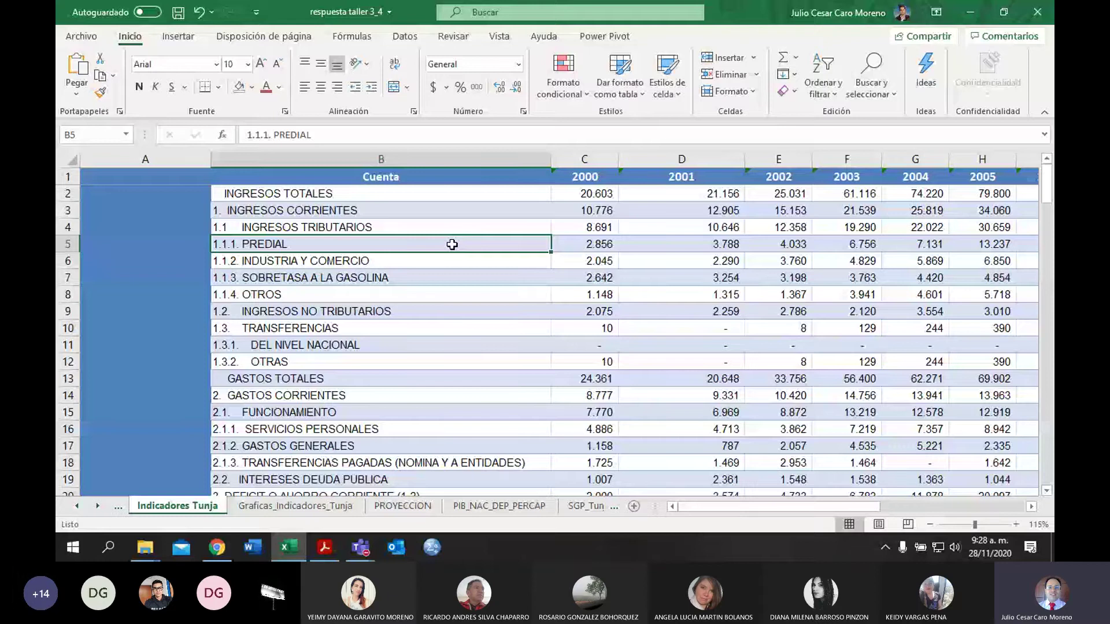
{"action": "left_click_drag", "start_coordinate": [452, 244], "coordinate": [1035, 295]}
{"action": "left_click", "coordinate": [178, 35]}
{"action": "left_click", "coordinate": [417, 58]}
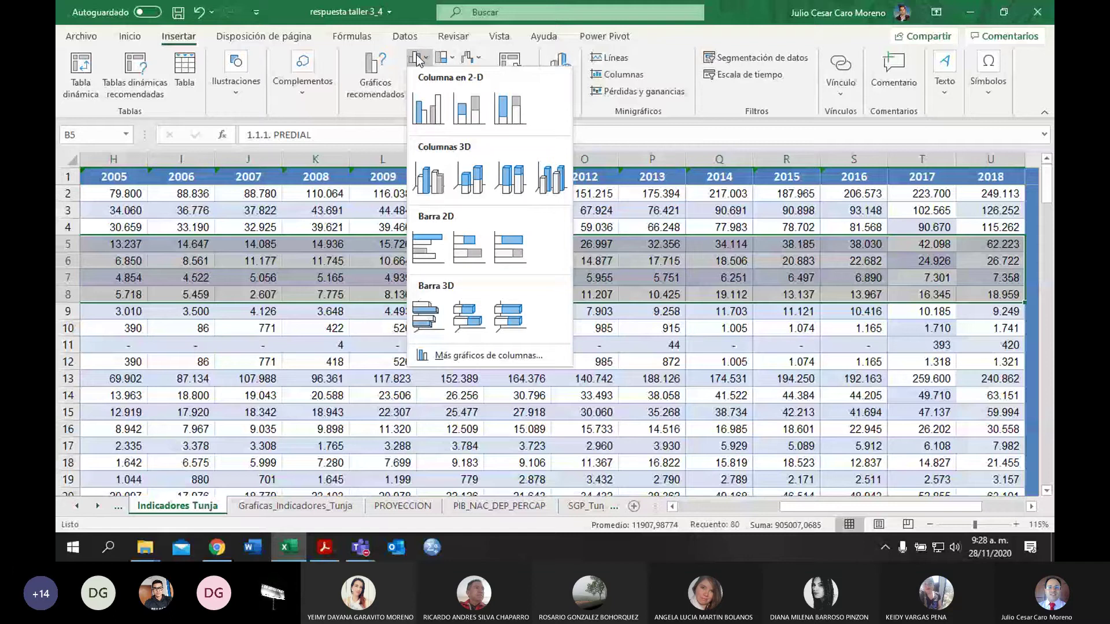
{"action": "left_click", "coordinate": [510, 109]}
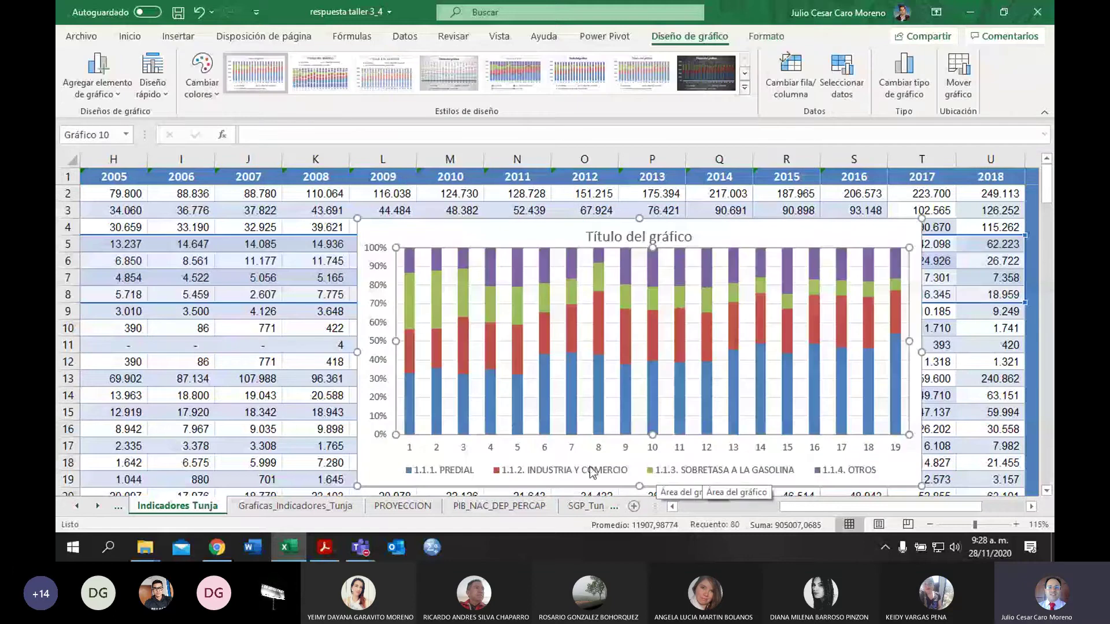
{"action": "left_click", "coordinate": [744, 228]}
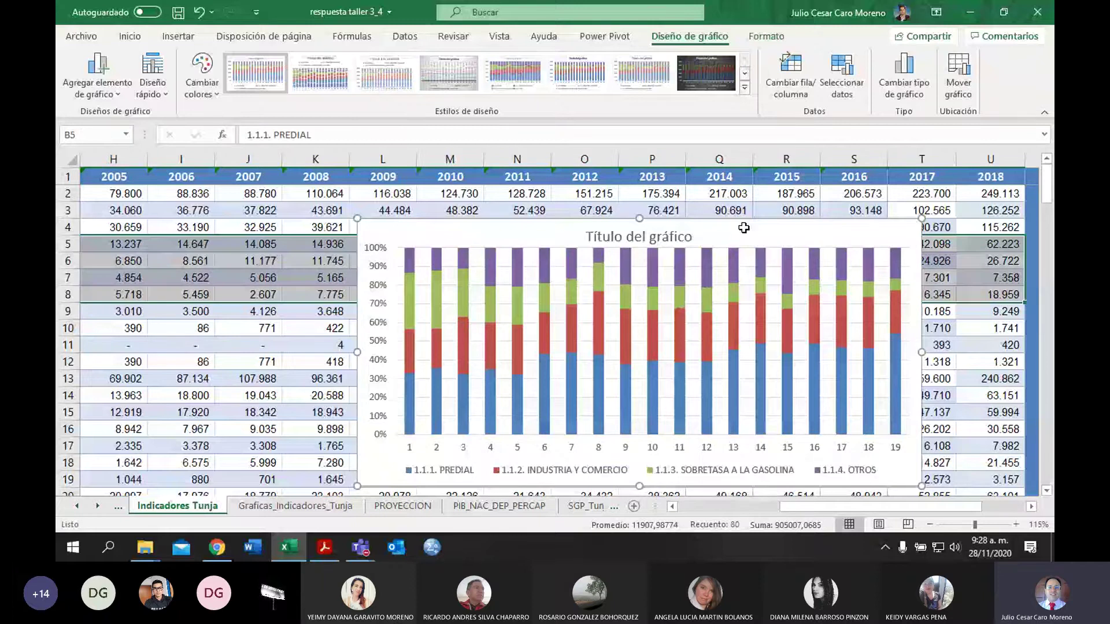
Step: Examine the PARTICIPACION DE LOS INGRESOS TRIBUTARIOS DE TUNJA chart on the Graficas_Indicadores_Tunja sheet
{"action": "key", "text": "ctrl+Page_Down"}
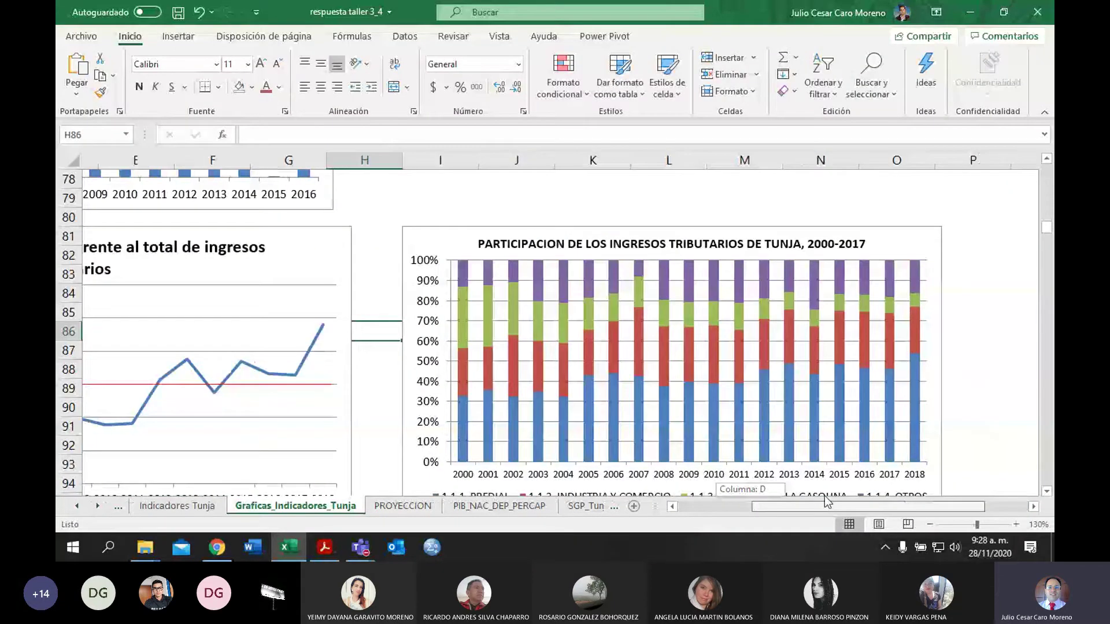
{"action": "scroll", "coordinate": [966, 447], "scroll_direction": "down", "scroll_amount": 1}
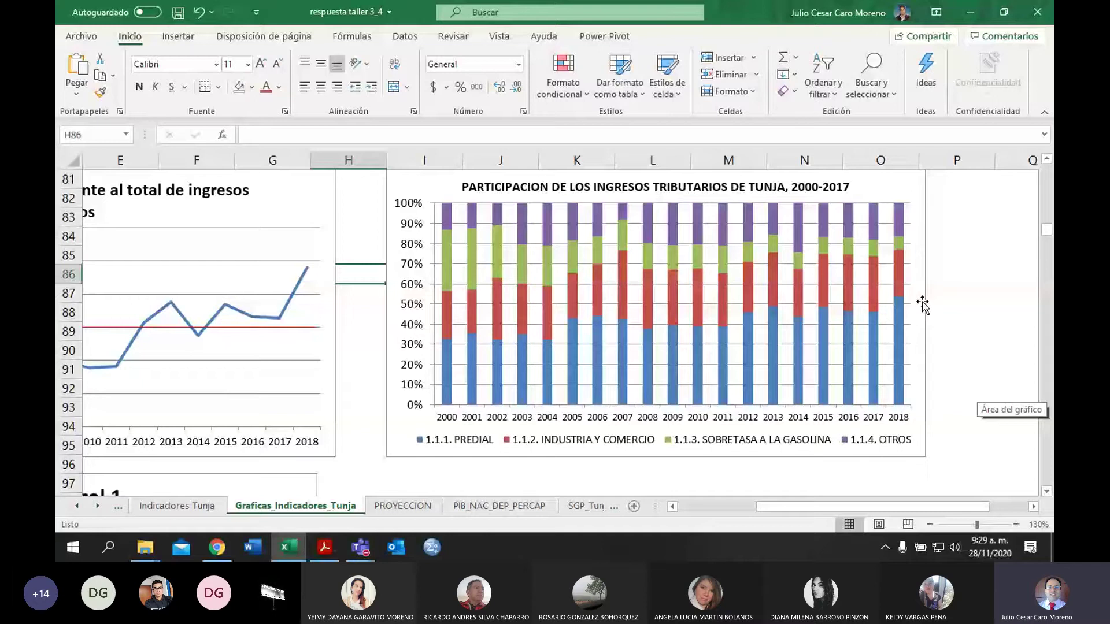
Step: Check the 2018 PREDIAL portion of the stacked column chart and the neighbouring line chart of each tax's share of tax revenue
{"action": "mouse_move", "coordinate": [902, 313]}
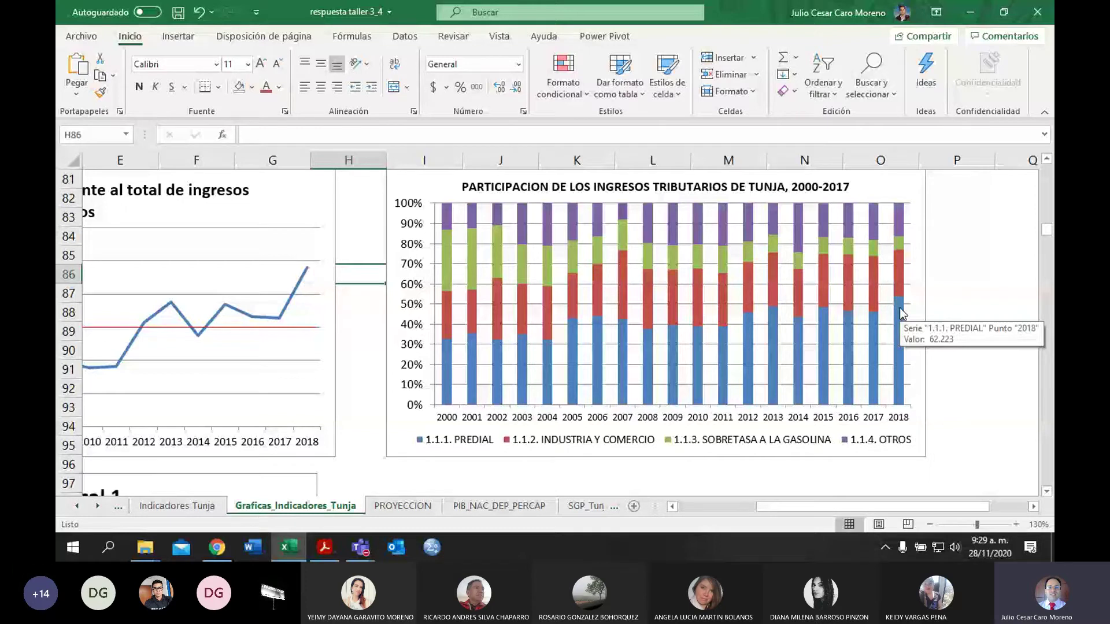
{"action": "left_click", "coordinate": [492, 489]}
{"action": "scroll", "coordinate": [491, 488], "scroll_direction": "left", "scroll_amount": 3}
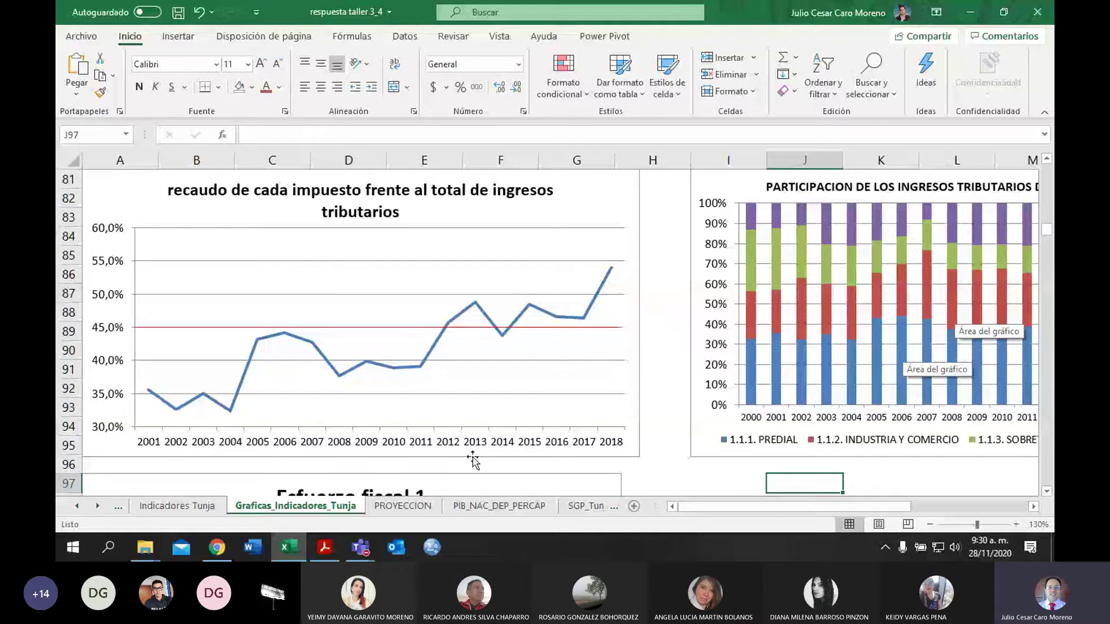
Step: Review the 2001 formulas on Indicadores Tunja for the predial share (D43), Esfuerzo fiscal 1 (D44) and Esfuerzo fiscal 2 (D45)
{"action": "left_click", "coordinate": [185, 507]}
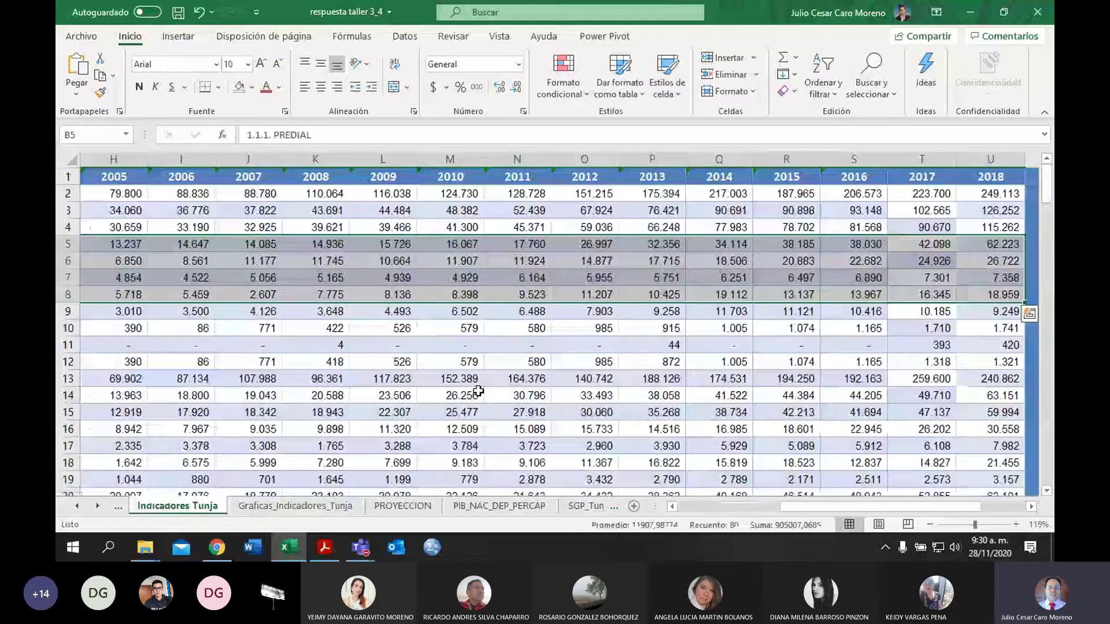
{"action": "scroll", "coordinate": [478, 391], "scroll_direction": "left", "scroll_amount": 5}
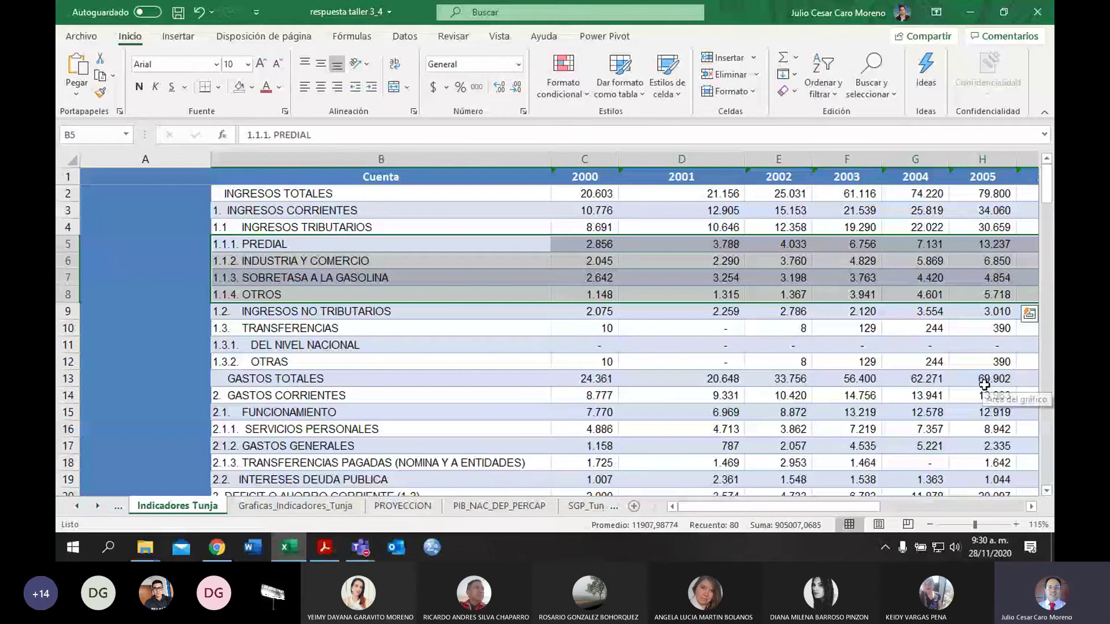
{"action": "left_click", "coordinate": [1046, 491]}
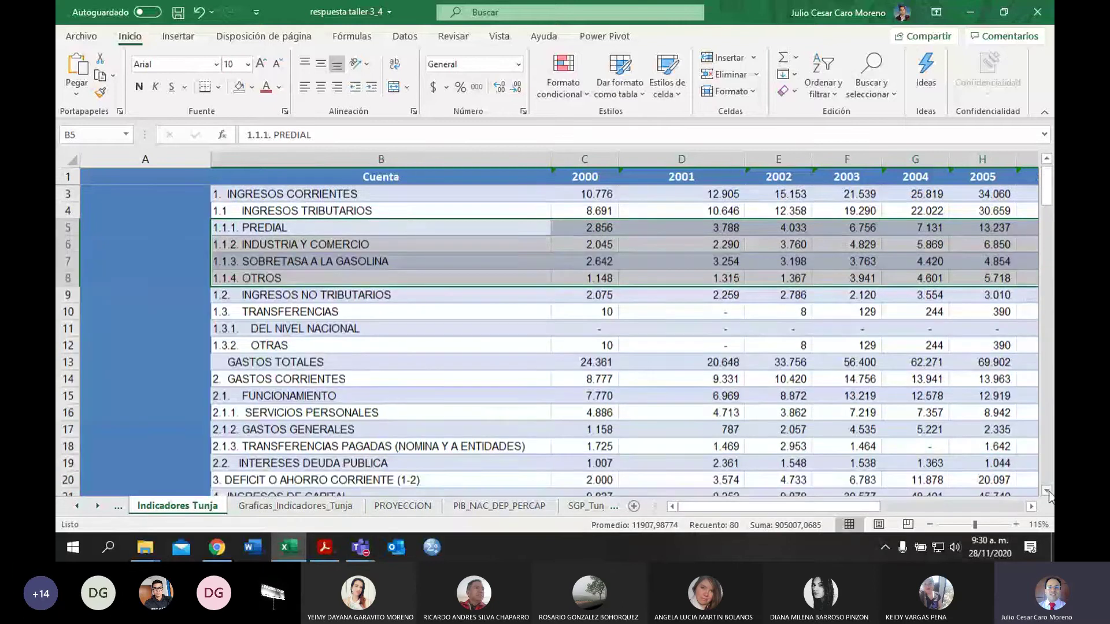
{"action": "left_click", "coordinate": [1047, 492]}
{"action": "left_click", "coordinate": [1047, 491]}
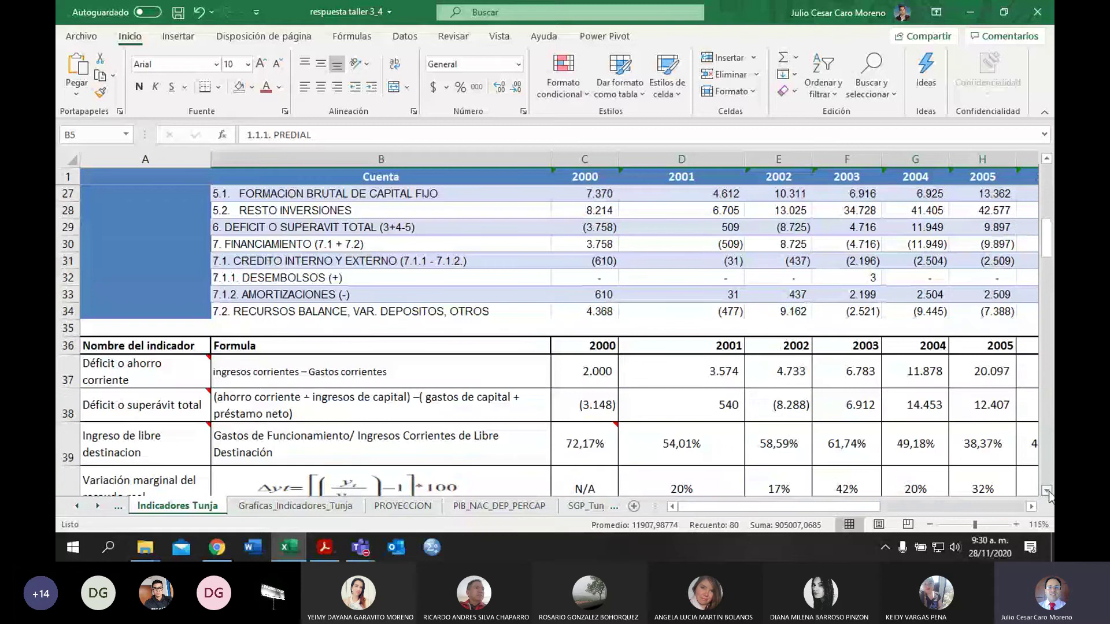
{"action": "left_click", "coordinate": [1047, 492]}
{"action": "left_click", "coordinate": [1047, 161]}
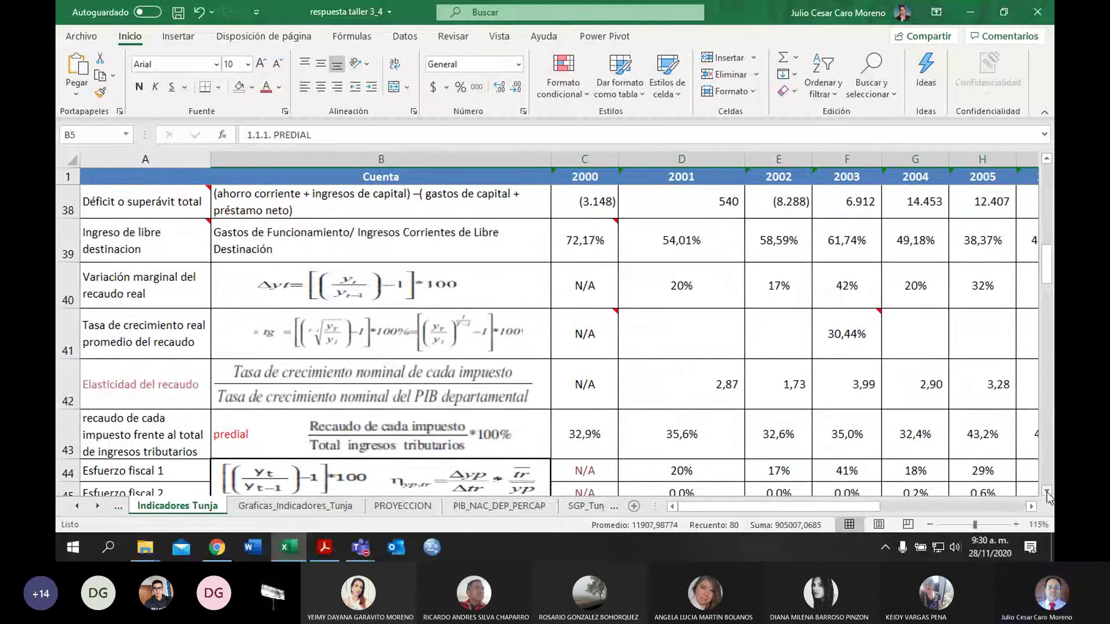
{"action": "left_click", "coordinate": [686, 434]}
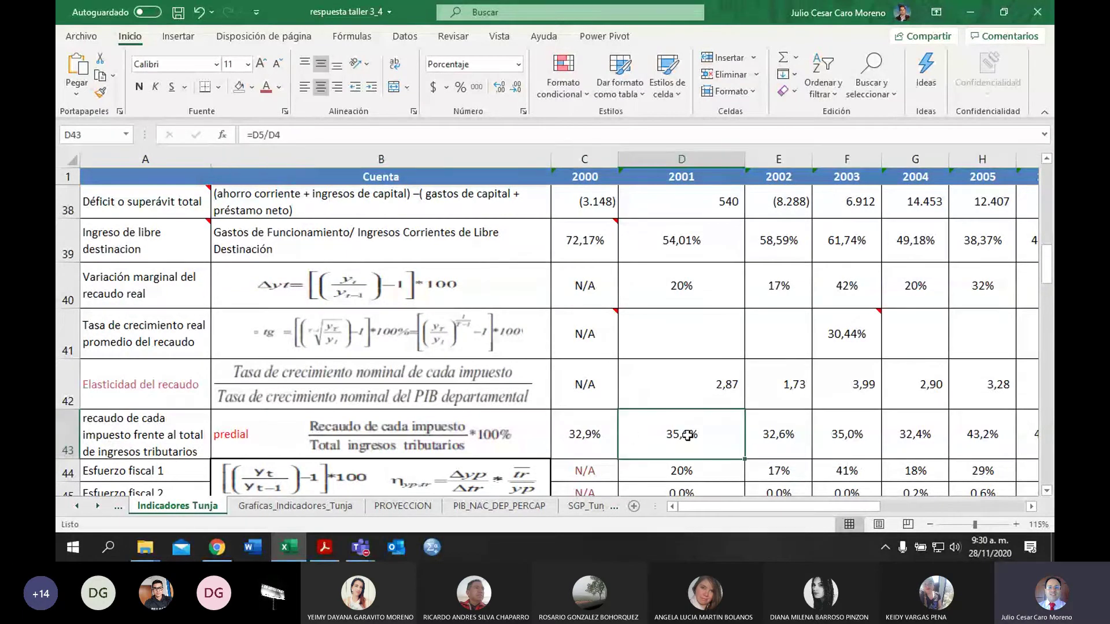
{"action": "key", "text": "Down"}
{"action": "scroll", "coordinate": [687, 435], "scroll_direction": "down", "scroll_amount": 2}
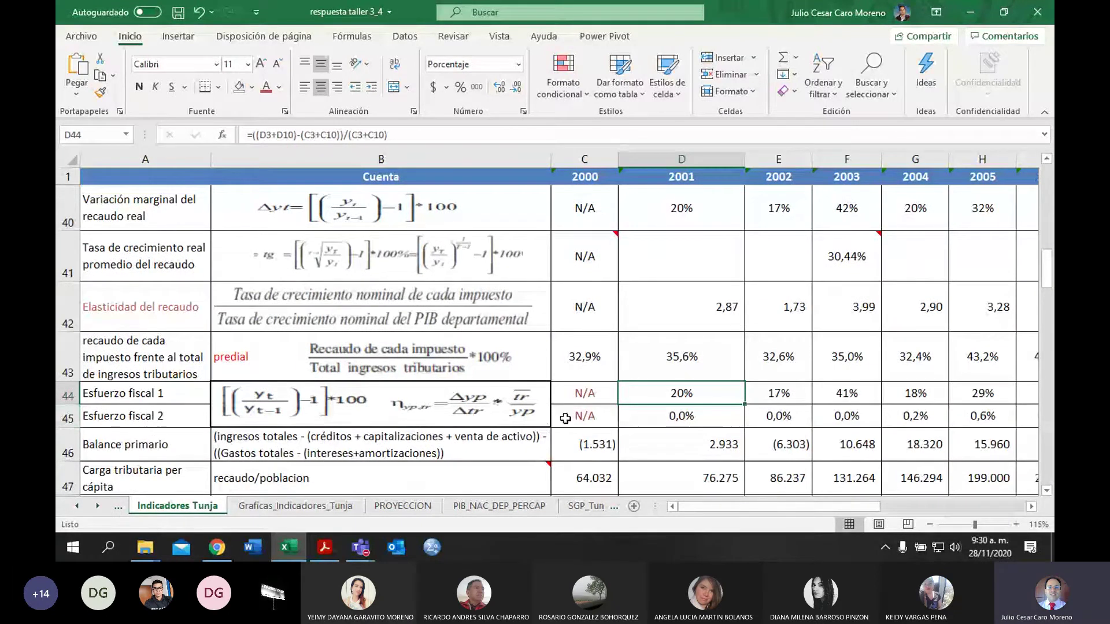
{"action": "left_click", "coordinate": [657, 417]}
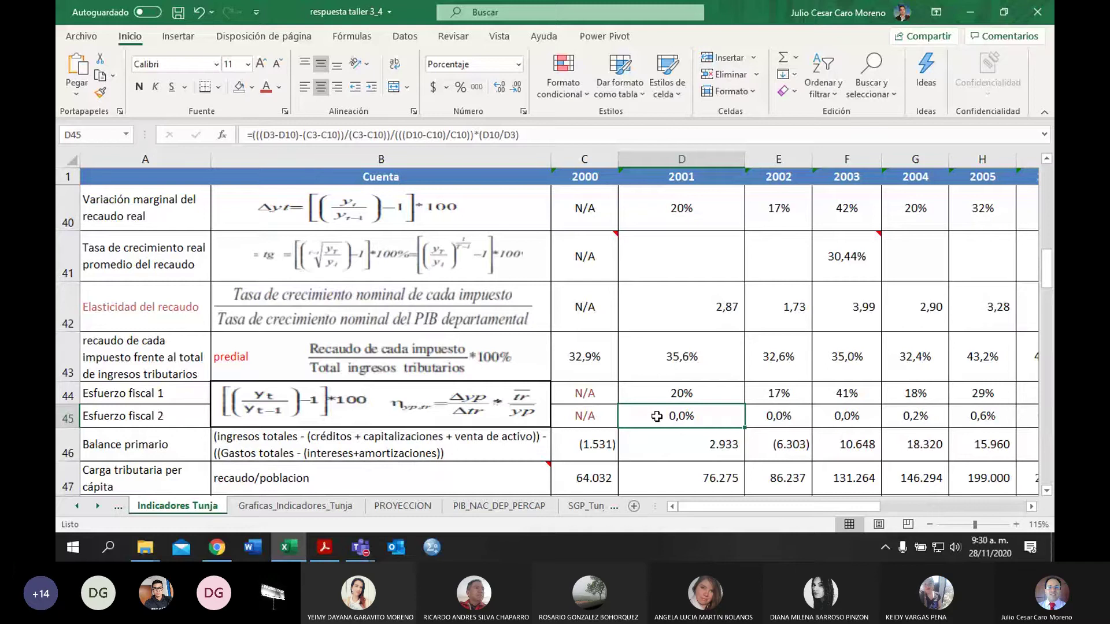
{"action": "left_click", "coordinate": [668, 386]}
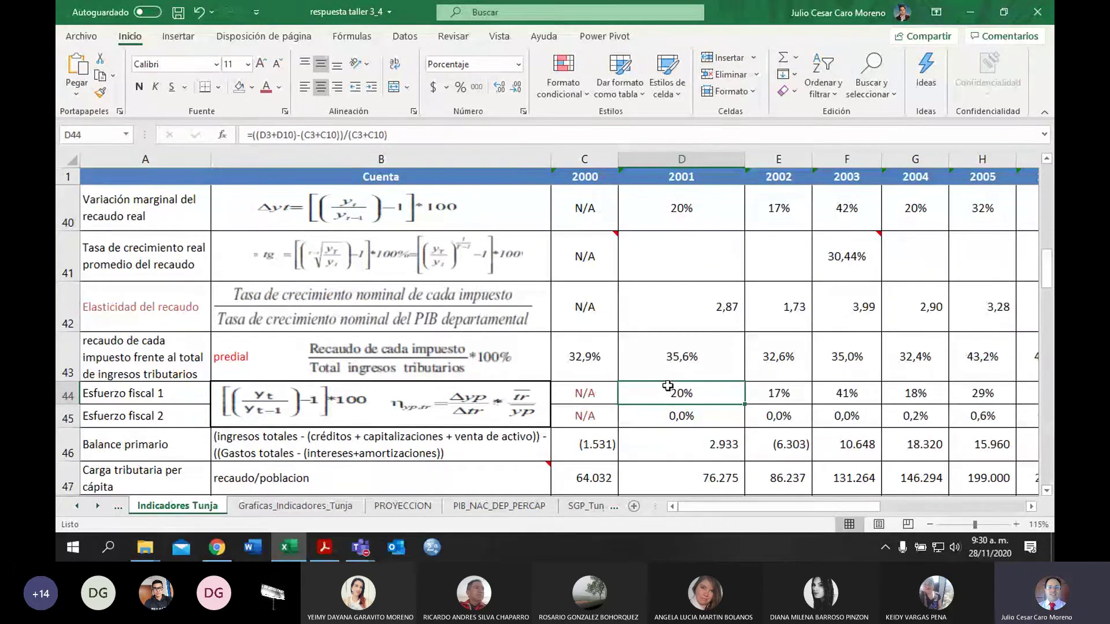
Step: Switch to indicadores_territoriales.pdf in Acrobat Reader and read the objective of section f, Esfuerzo fiscal real, on page 46
{"action": "key", "text": "alt+Tab"}
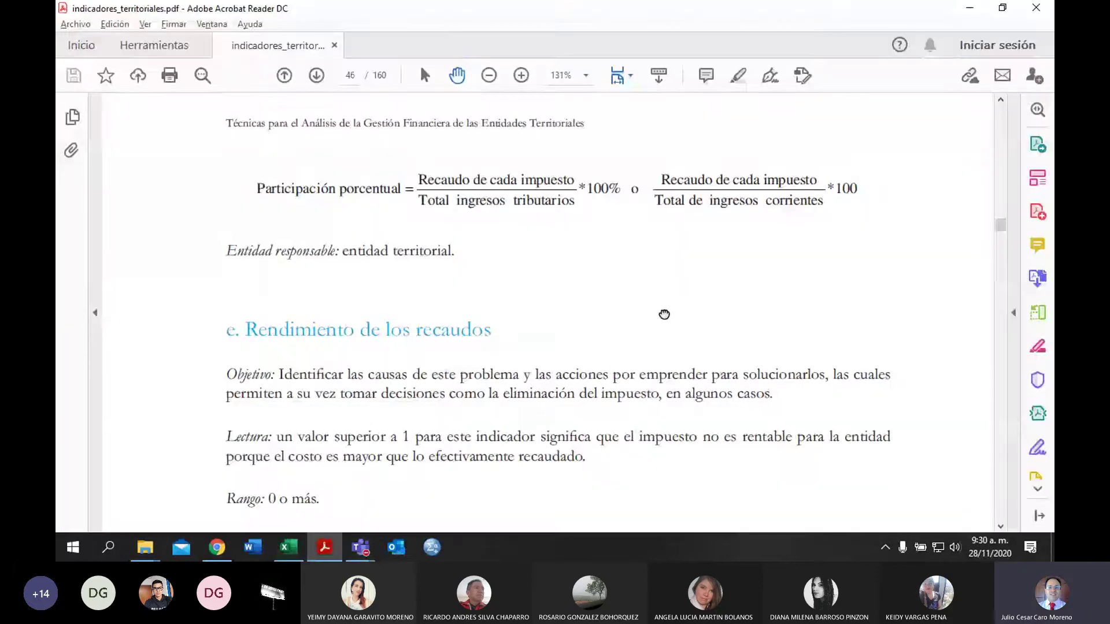
{"action": "scroll", "coordinate": [665, 314], "scroll_direction": "down", "scroll_amount": 1}
{"action": "scroll", "coordinate": [665, 314], "scroll_direction": "down", "scroll_amount": 10}
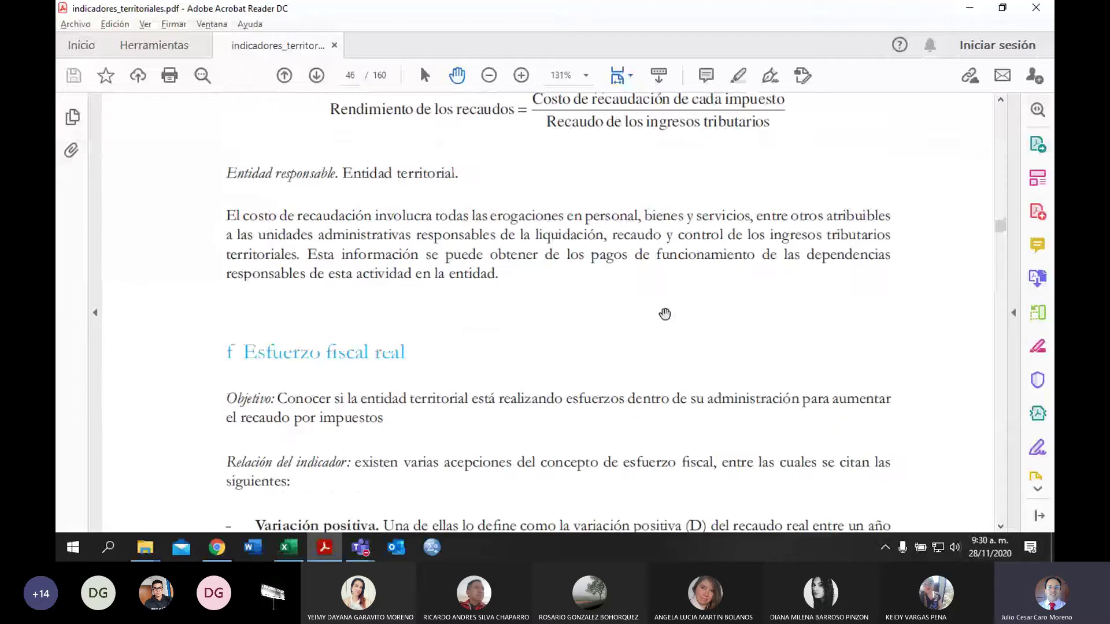
{"action": "scroll", "coordinate": [665, 314], "scroll_direction": "down", "scroll_amount": 2}
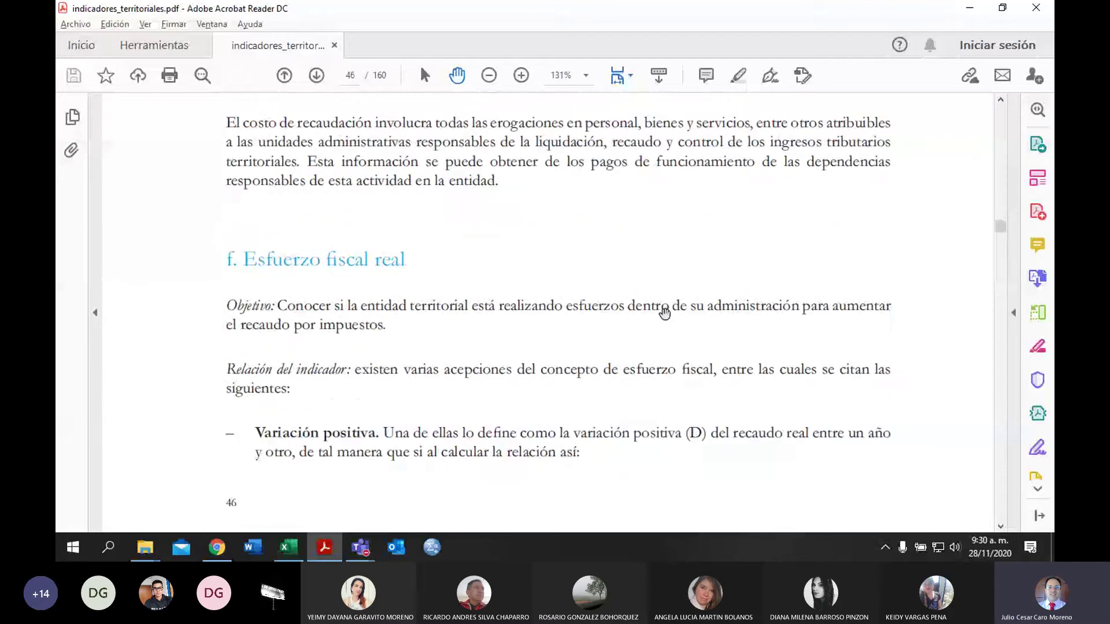
{"action": "scroll", "coordinate": [665, 314], "scroll_direction": "down", "scroll_amount": 2}
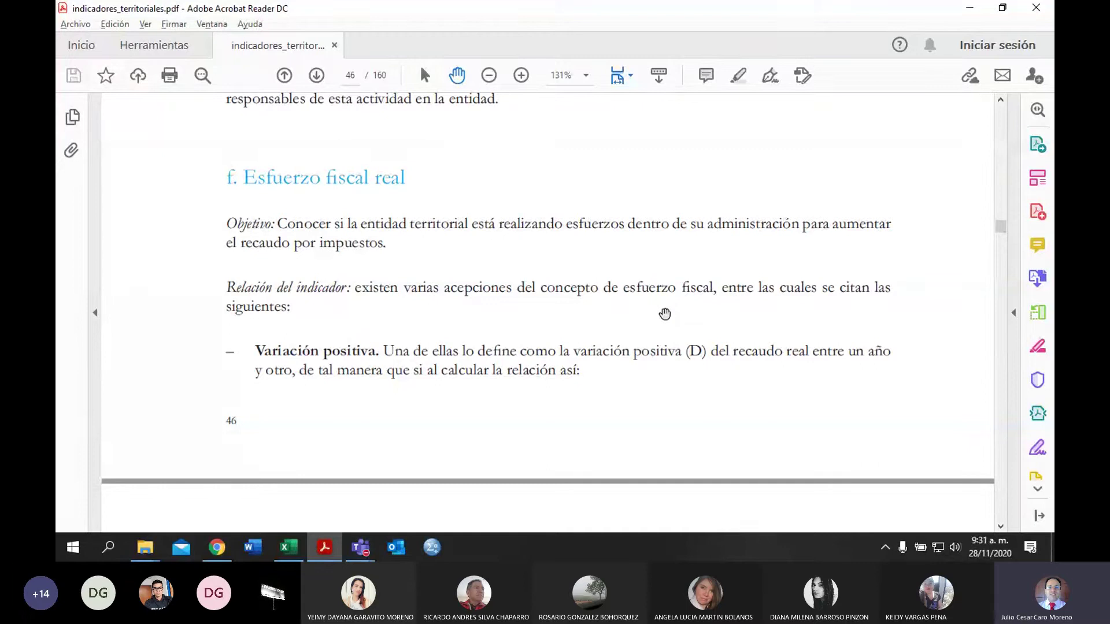
Step: Read page 47 of the PDF on the variation formula, the positive response definition and how to interpret the fiscal effort elasticity
{"action": "scroll", "coordinate": [665, 314], "scroll_direction": "down", "scroll_amount": 1}
{"action": "scroll", "coordinate": [664, 313], "scroll_direction": "down", "scroll_amount": 10}
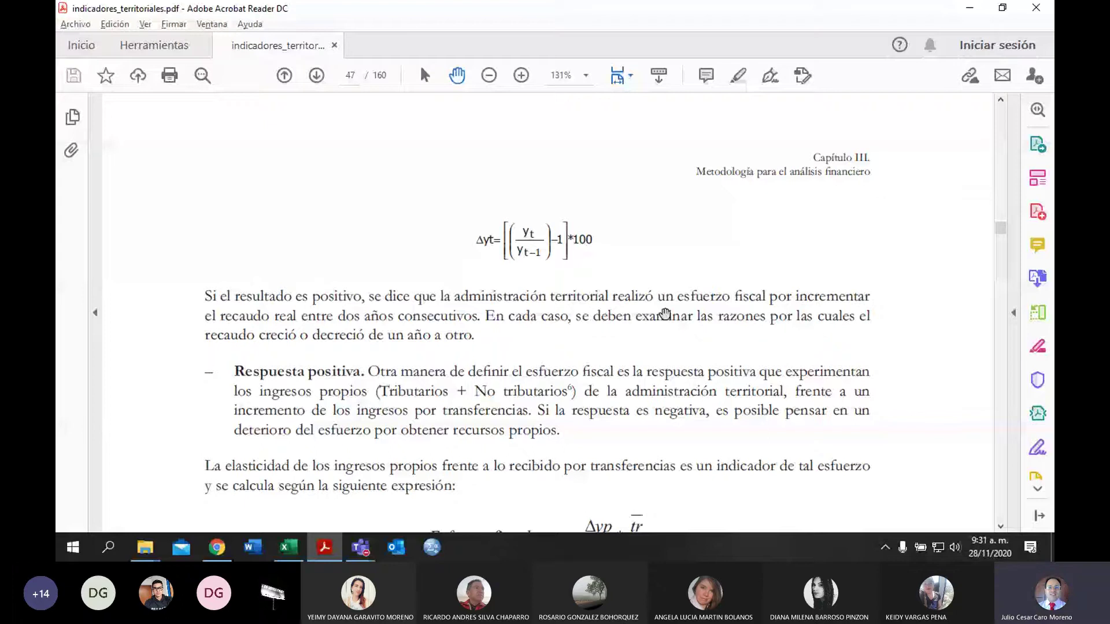
{"action": "scroll", "coordinate": [636, 306], "scroll_direction": "down", "scroll_amount": 3}
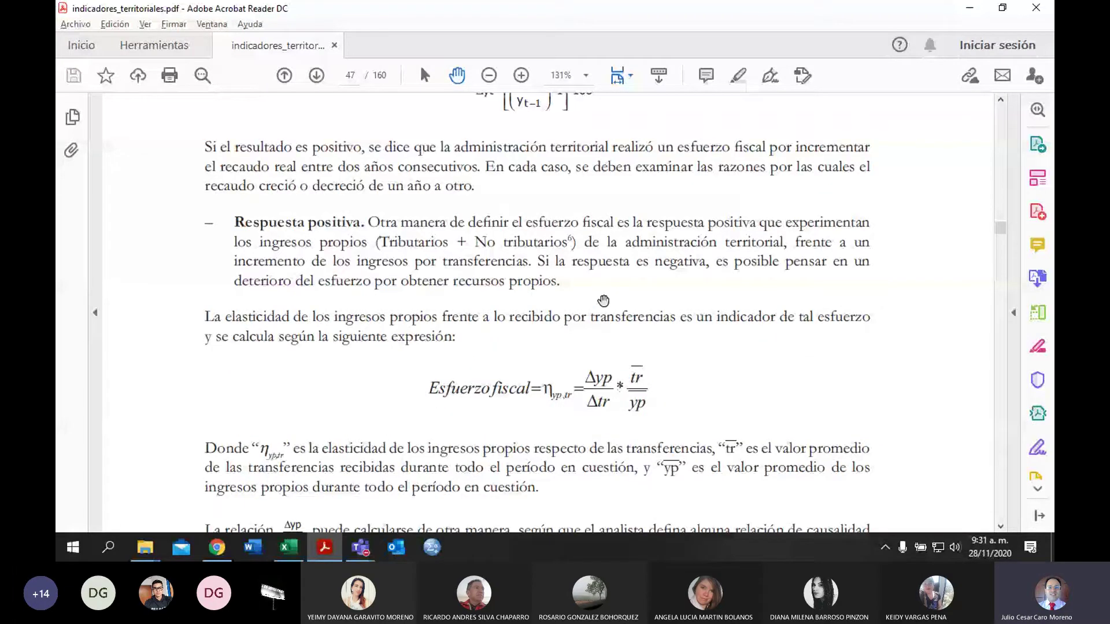
{"action": "scroll", "coordinate": [603, 301], "scroll_direction": "up", "scroll_amount": 1}
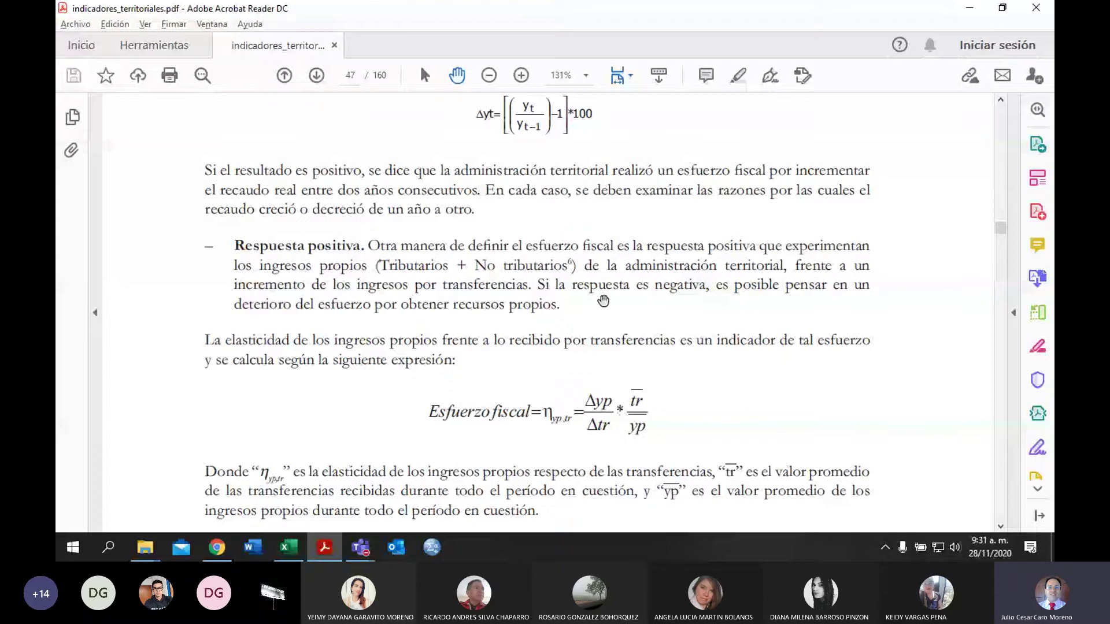
{"action": "scroll", "coordinate": [603, 301], "scroll_direction": "down", "scroll_amount": 3}
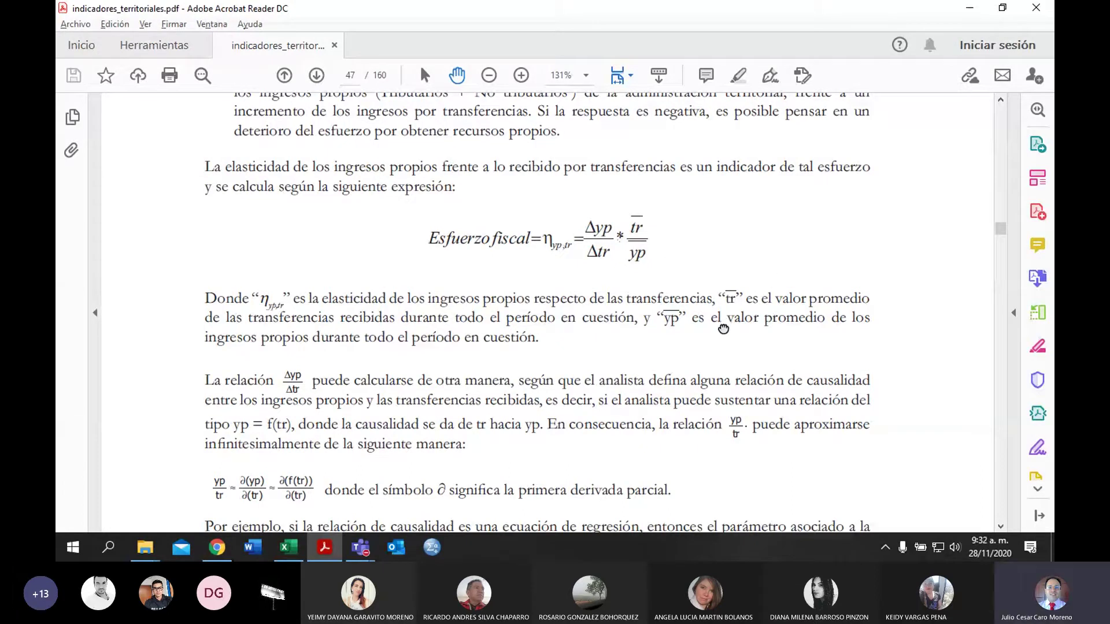
{"action": "scroll", "coordinate": [726, 321], "scroll_direction": "down", "scroll_amount": 5}
{"action": "scroll", "coordinate": [722, 321], "scroll_direction": "down", "scroll_amount": 3}
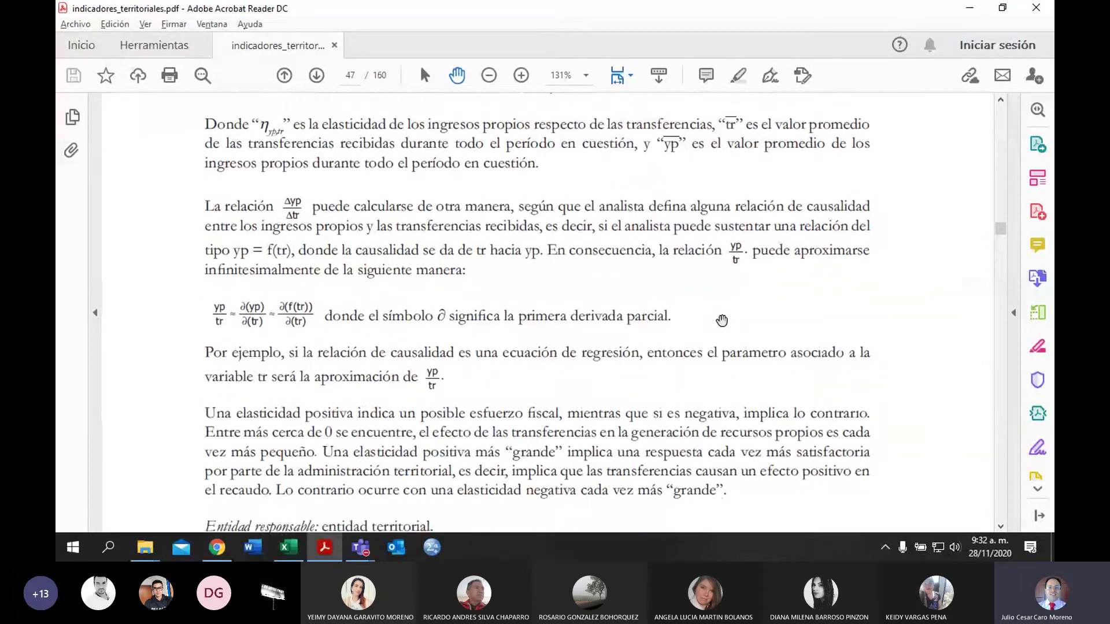
{"action": "scroll", "coordinate": [721, 320], "scroll_direction": "down", "scroll_amount": 15}
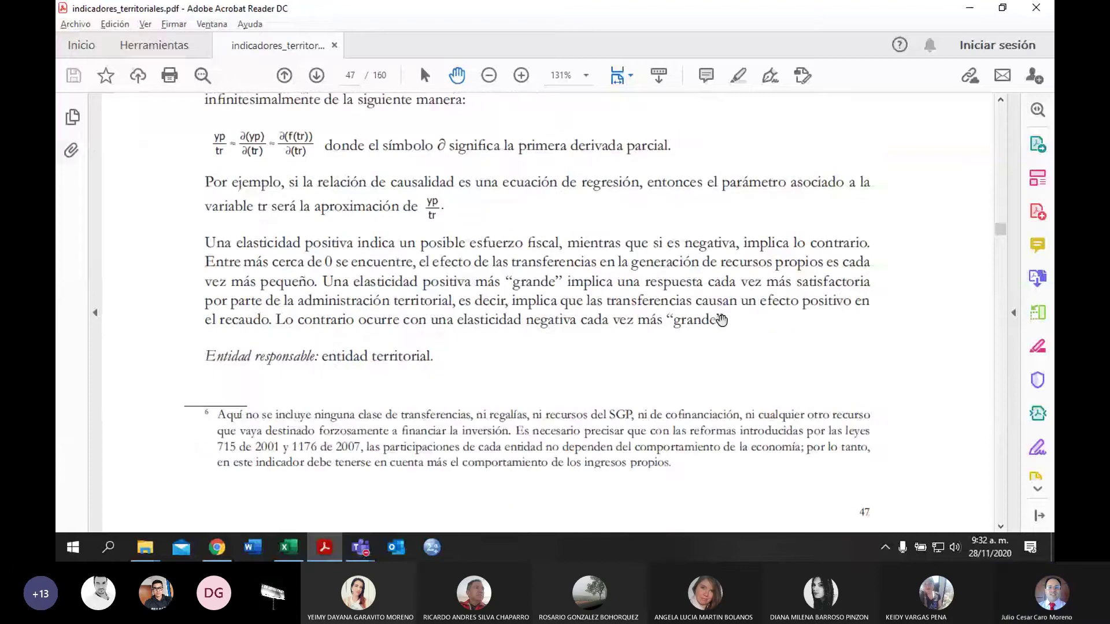
{"action": "scroll", "coordinate": [722, 319], "scroll_direction": "up", "scroll_amount": 4}
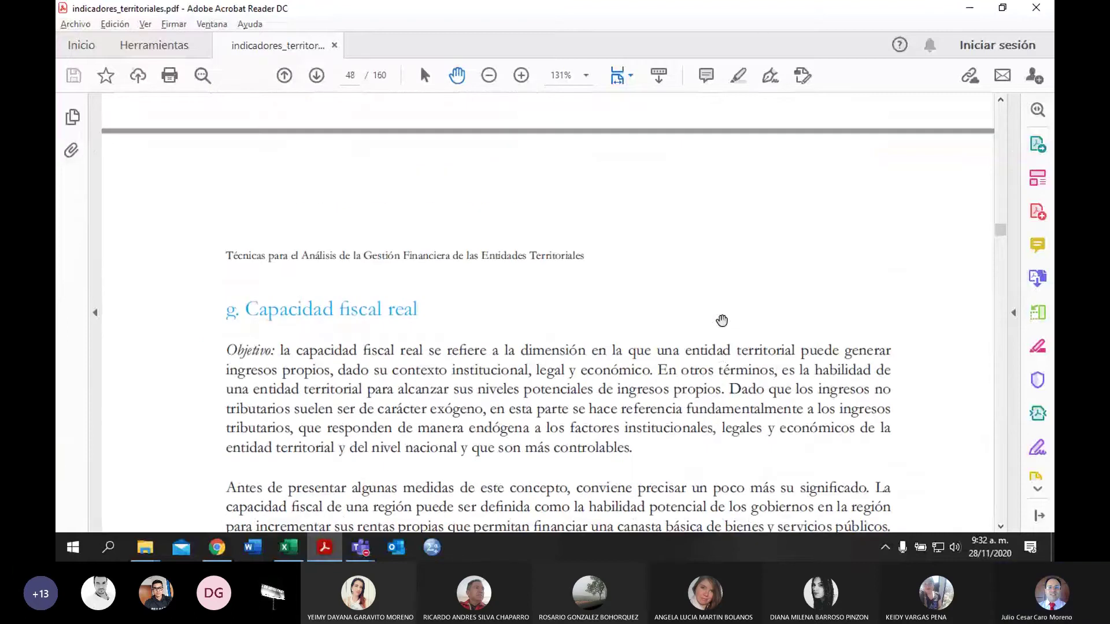
Step: Switch back to the Excel workbook and trace which income rows the Esfuerzo fiscal 1 formula in D44 references
{"action": "key", "text": "alt+Tab"}
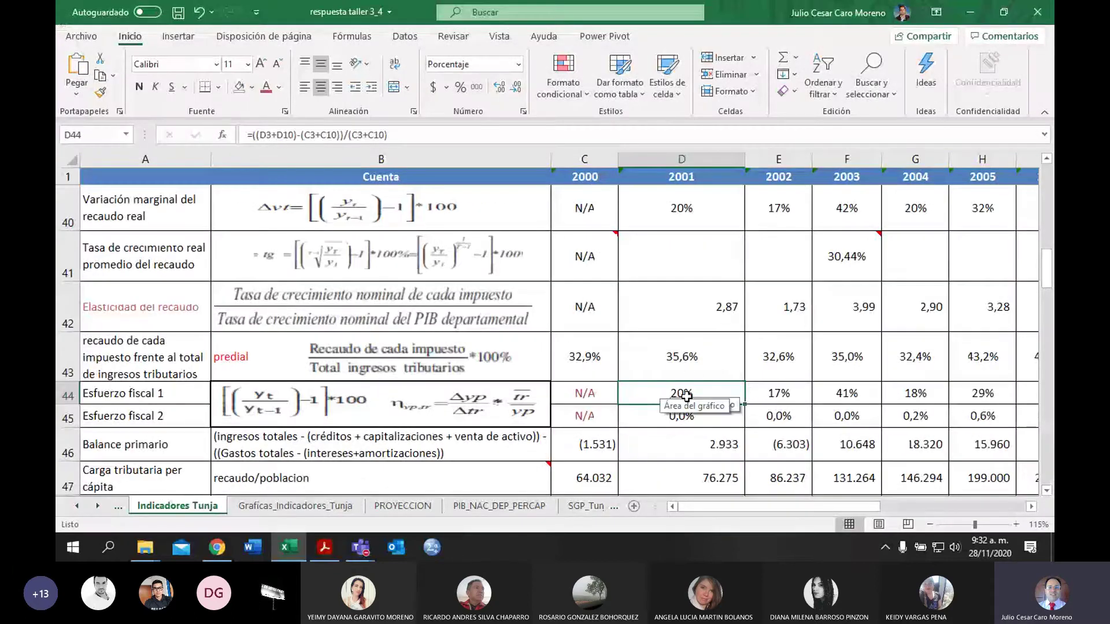
{"action": "double_click", "coordinate": [684, 392]}
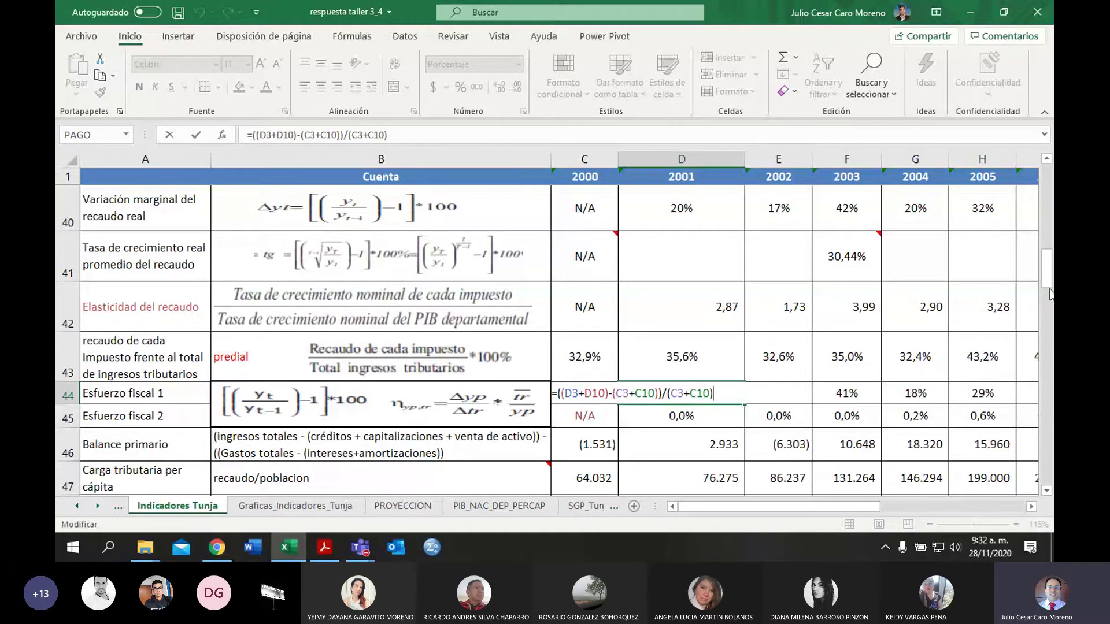
{"action": "left_click_drag", "start_coordinate": [1047, 267], "coordinate": [1047, 161]}
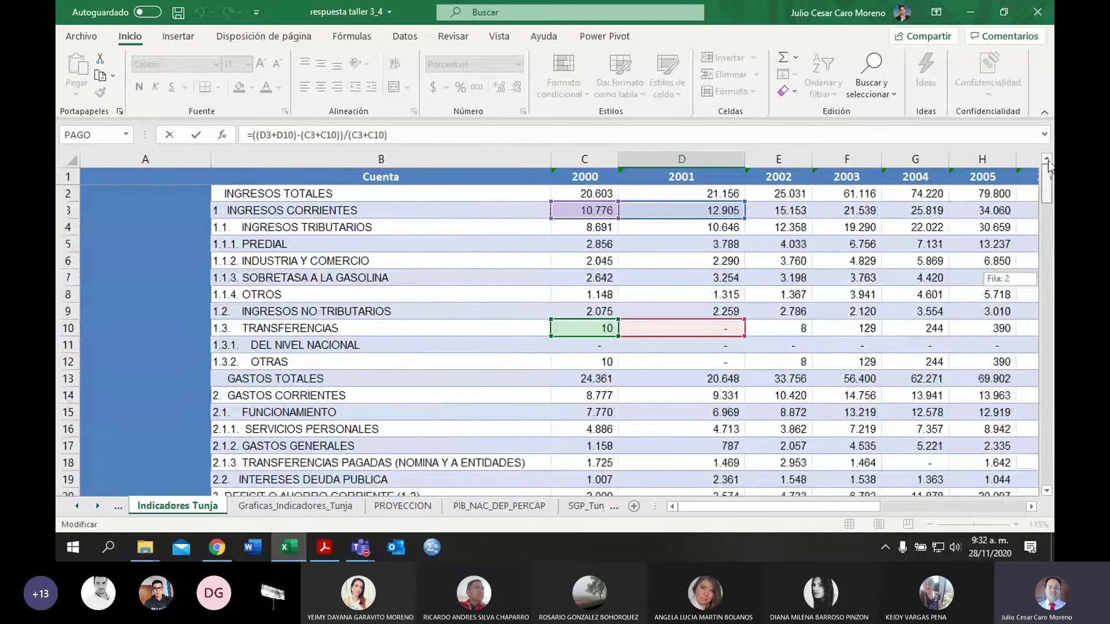
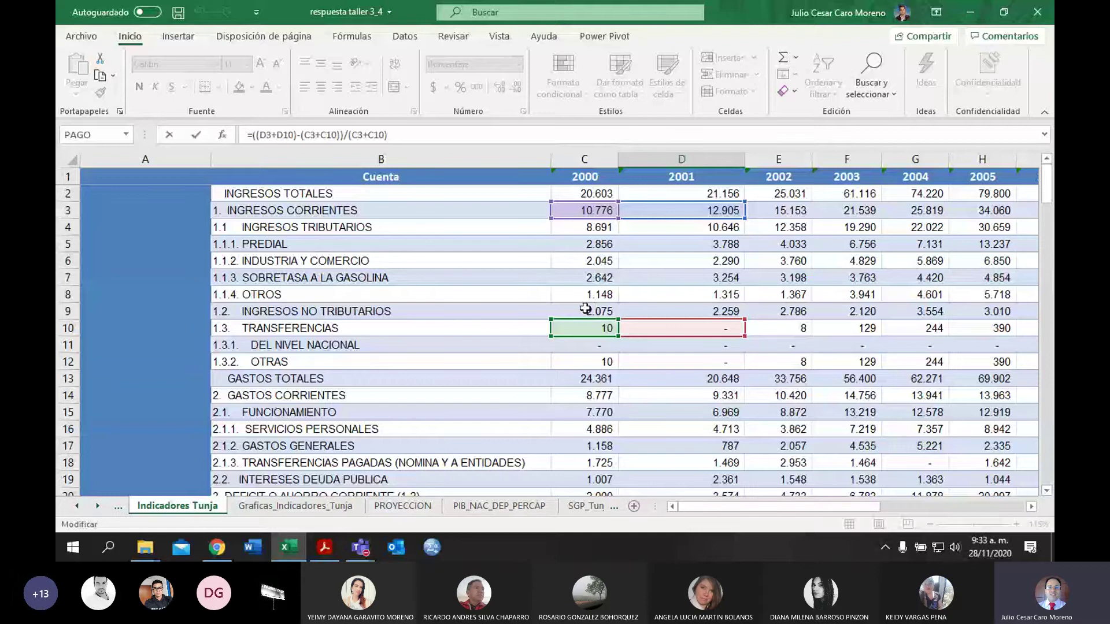
{"action": "key", "text": "Escape"}
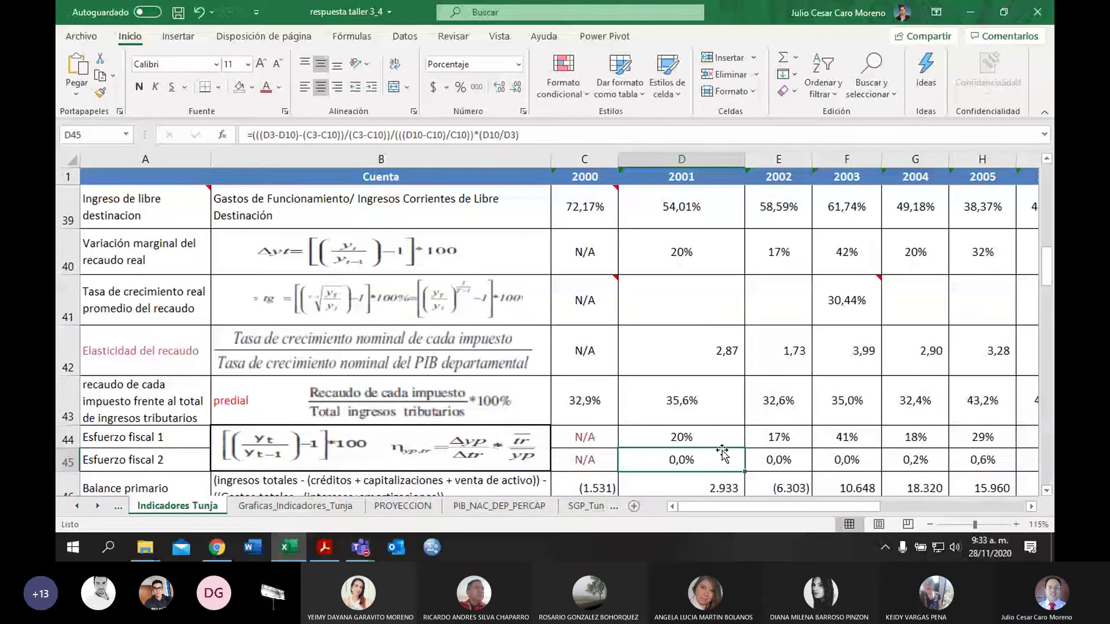
Step: Show the 2001 Esfuerzo fiscal 1 percentage in D44 with one decimal place
{"action": "double_click", "coordinate": [710, 440]}
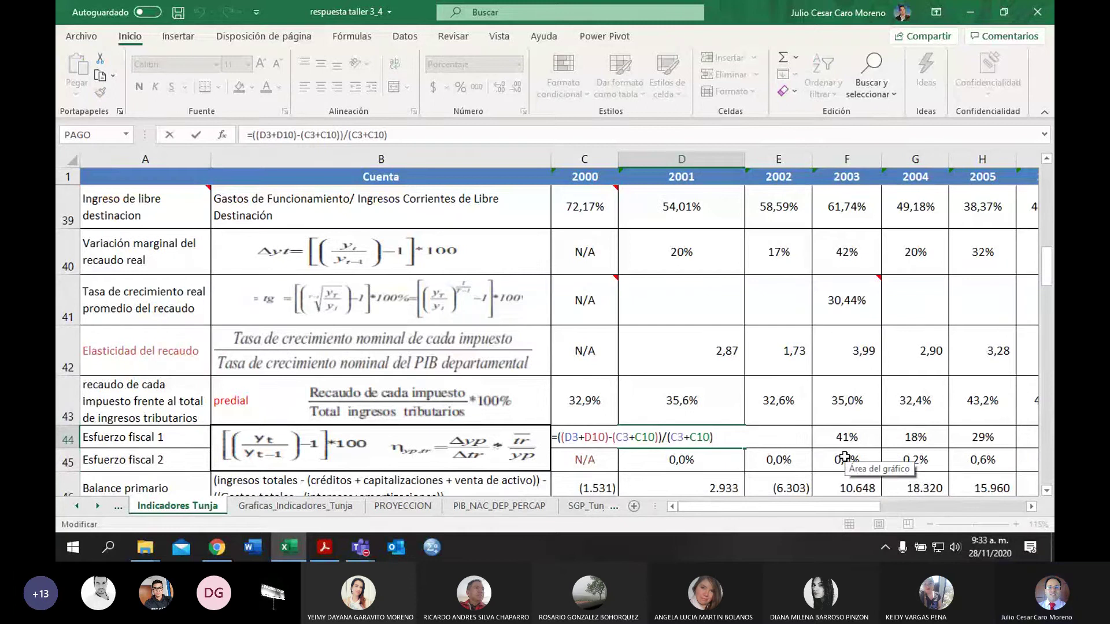
{"action": "key", "text": "Return"}
{"action": "key", "text": "Up"}
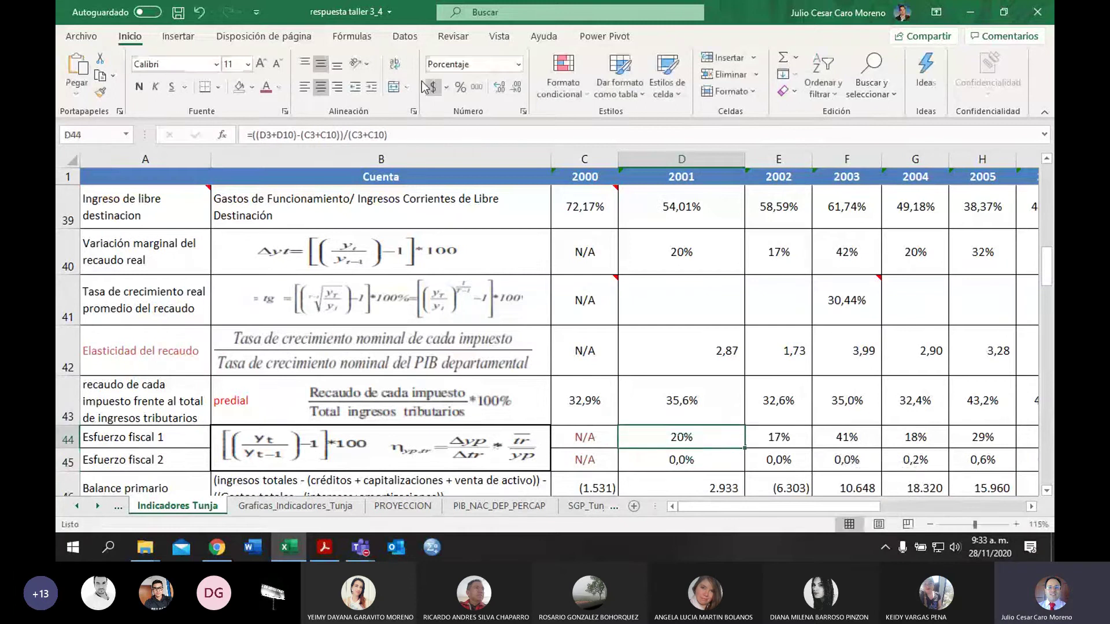
{"action": "left_click", "coordinate": [498, 87]}
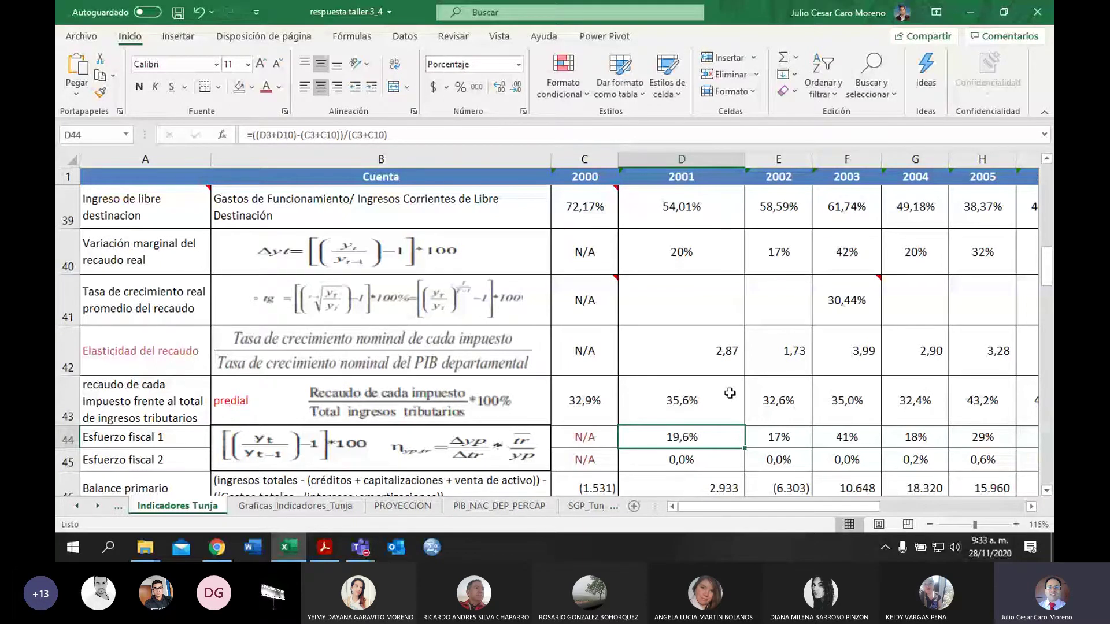
Step: Compare the Esfuerzo fiscal 1 formula in D44 with the Variación marginal del recaudo real formula in D40
{"action": "double_click", "coordinate": [711, 437]}
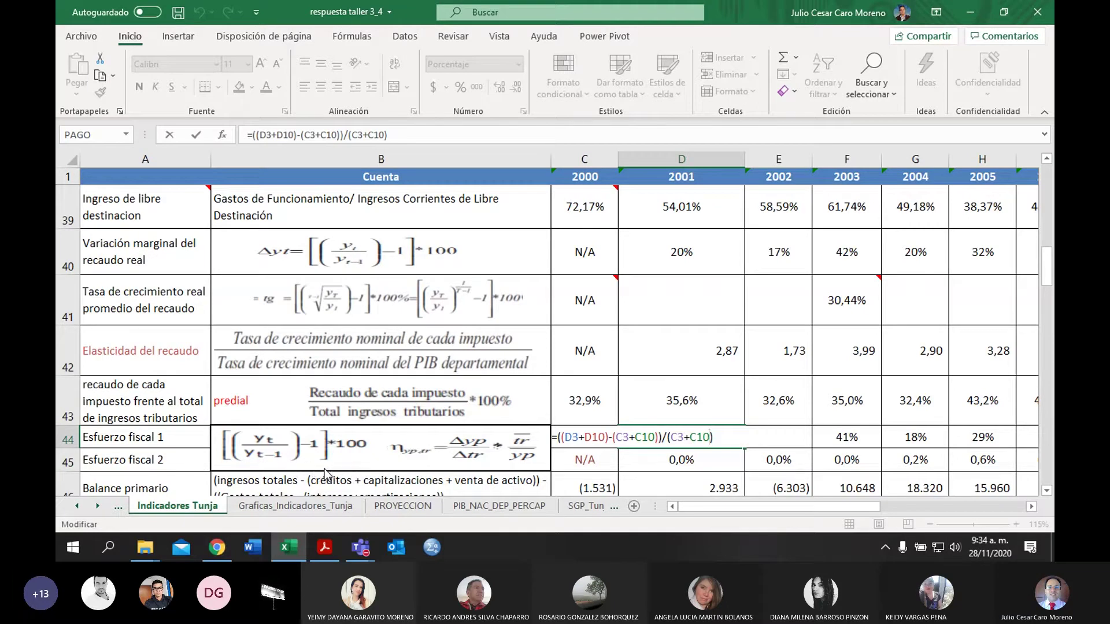
{"action": "key", "text": "Return"}
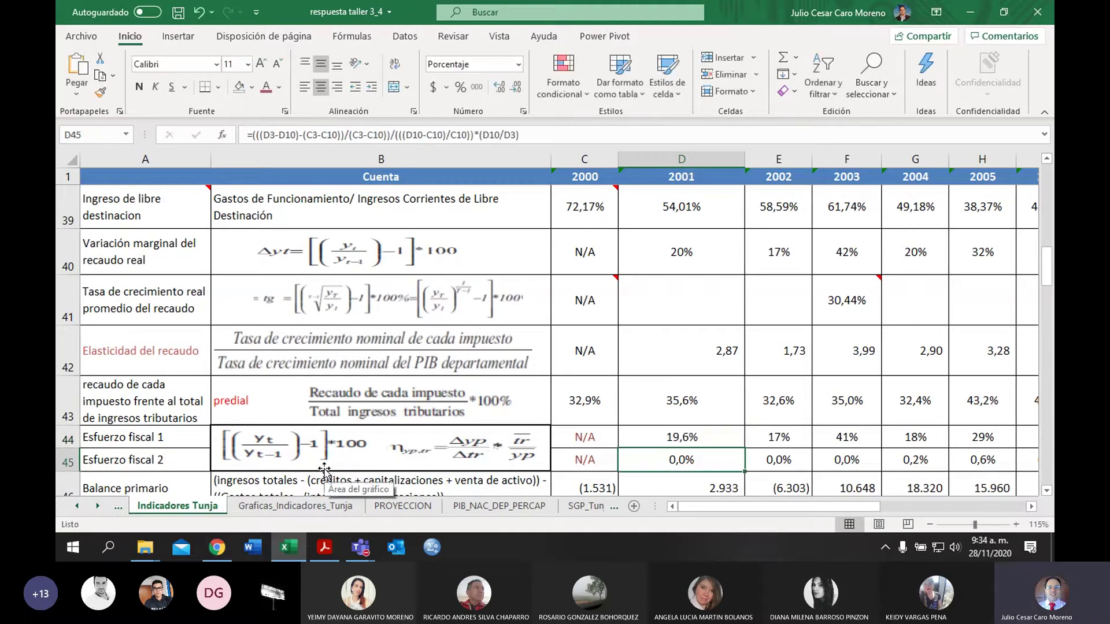
{"action": "left_click", "coordinate": [713, 441]}
{"action": "left_click_drag", "start_coordinate": [1049, 264], "coordinate": [1051, 263]}
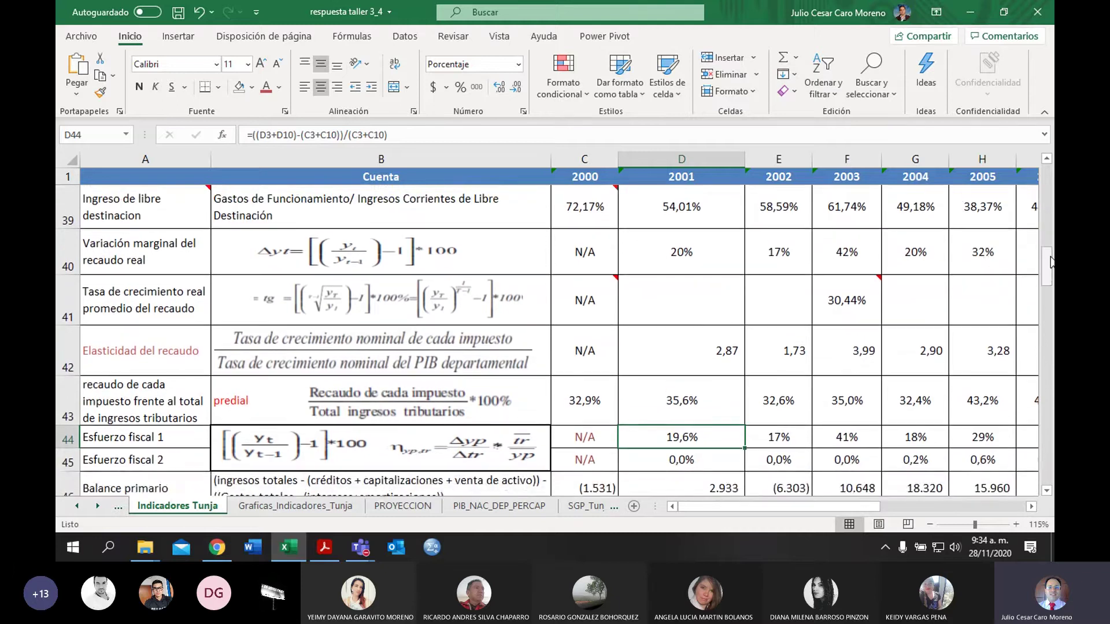
{"action": "left_click", "coordinate": [726, 236]}
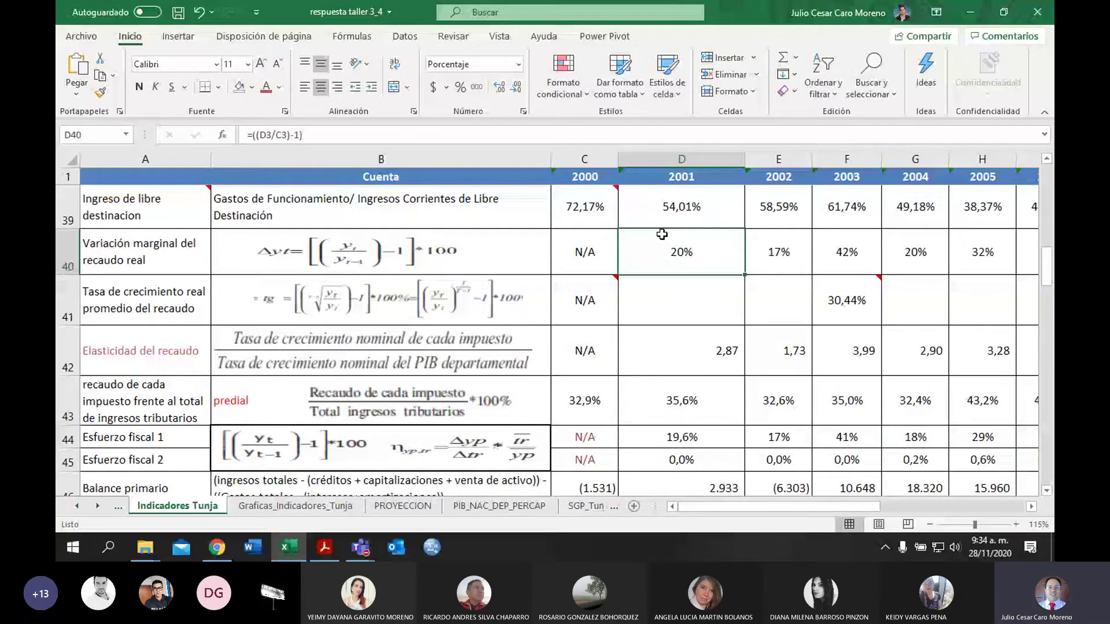
{"action": "left_click", "coordinate": [682, 437]}
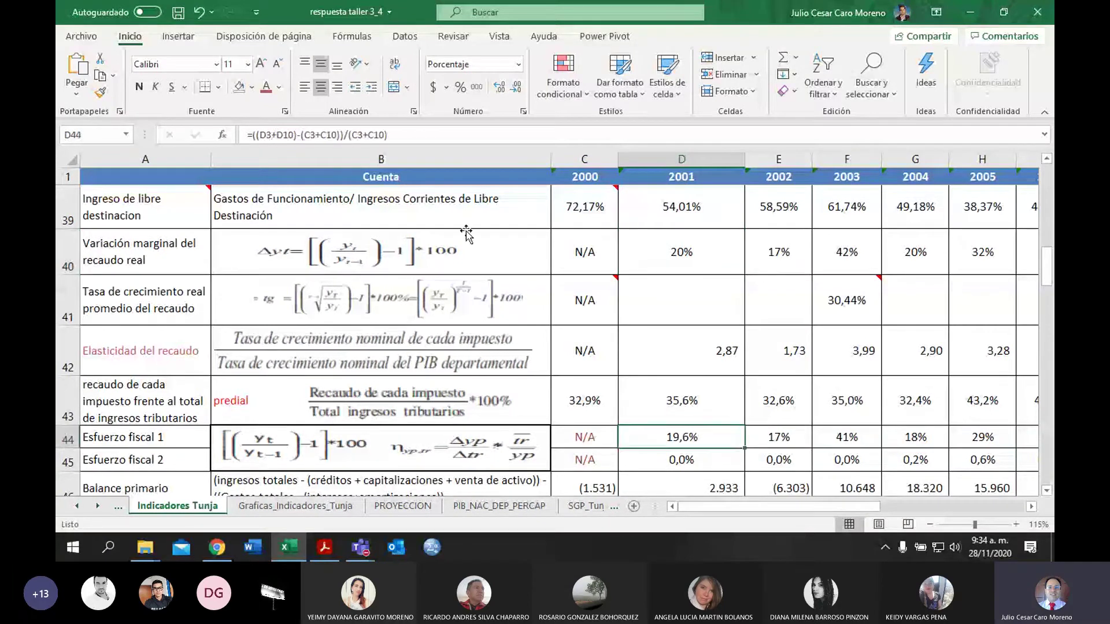
Step: Show the 2001 Esfuerzo fiscal 1 percentage without decimals and compare that row with Variación marginal del recaudo real for 2001 to 2005
{"action": "left_click", "coordinate": [518, 90]}
{"action": "left_click", "coordinate": [687, 255]}
{"action": "left_click", "coordinate": [778, 438]}
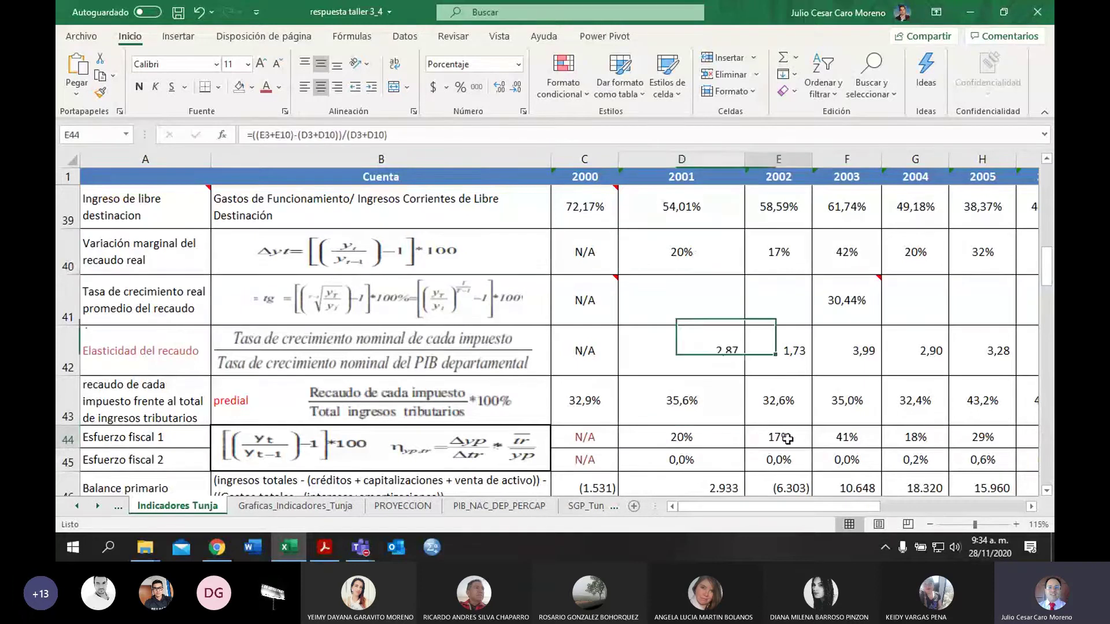
{"action": "left_click", "coordinate": [783, 255]}
{"action": "left_click", "coordinate": [846, 254]}
{"action": "left_click", "coordinate": [847, 437]}
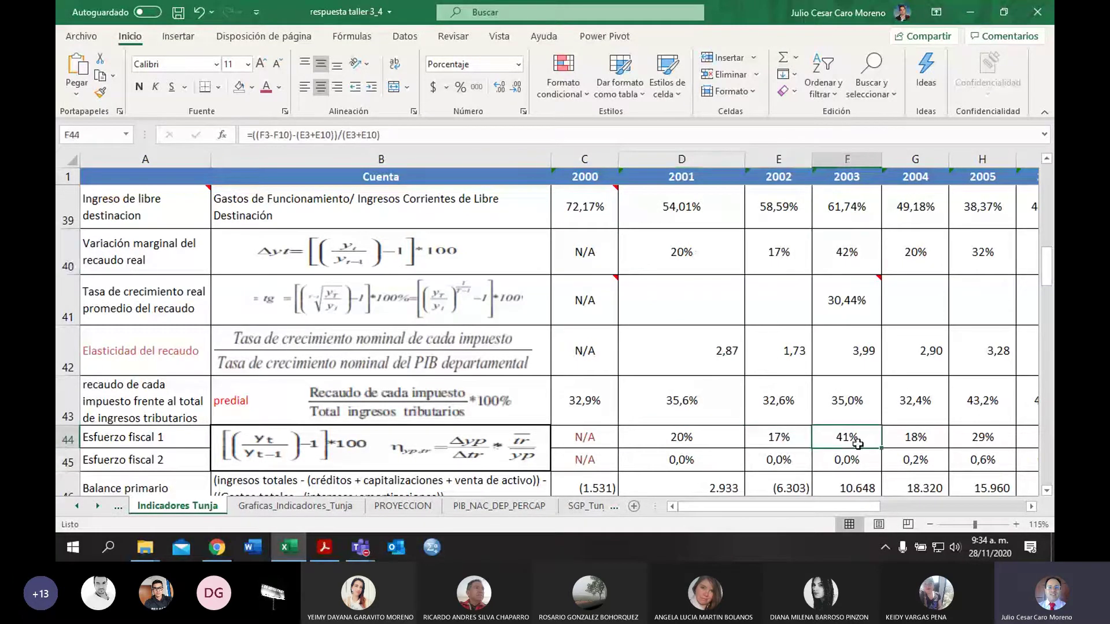
{"action": "left_click", "coordinate": [925, 250]}
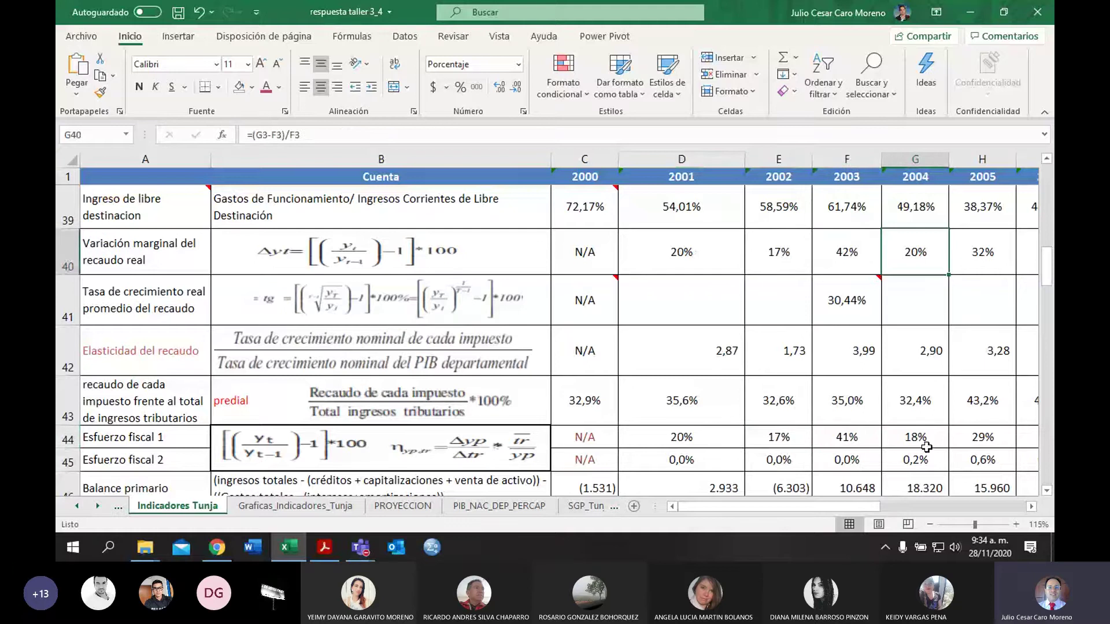
{"action": "left_click", "coordinate": [923, 441]}
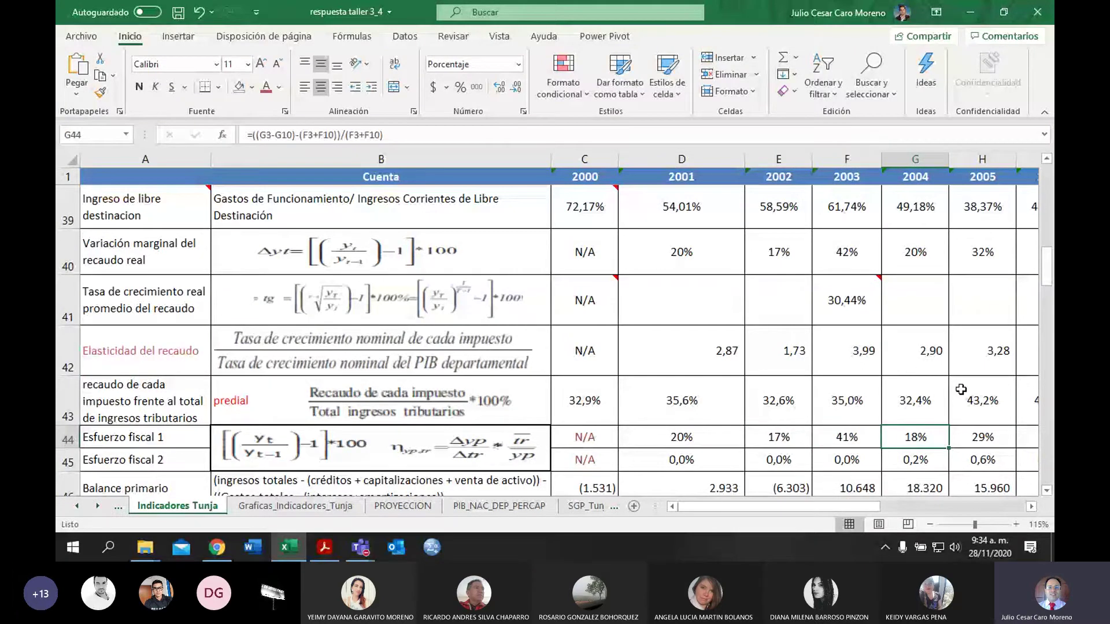
{"action": "left_click", "coordinate": [983, 252]}
Step: Copy the average formula from V43 into V44 for Esfuerzo fiscal 1 and check the range it covers
{"action": "left_click", "coordinate": [665, 437]}
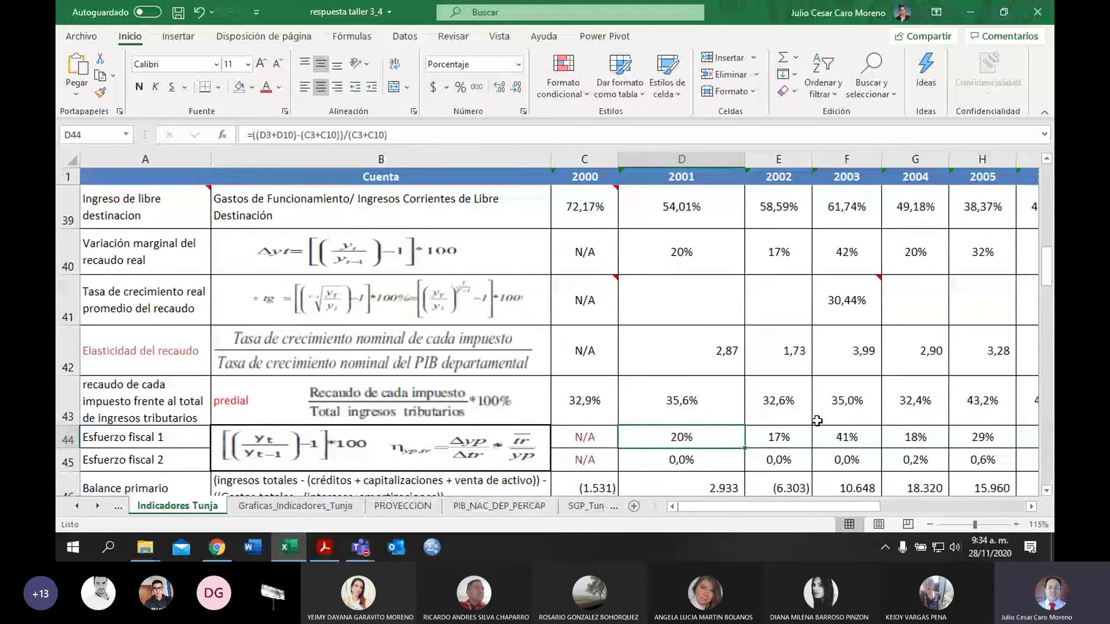
{"action": "scroll", "coordinate": [817, 420], "scroll_direction": "right", "scroll_amount": 5}
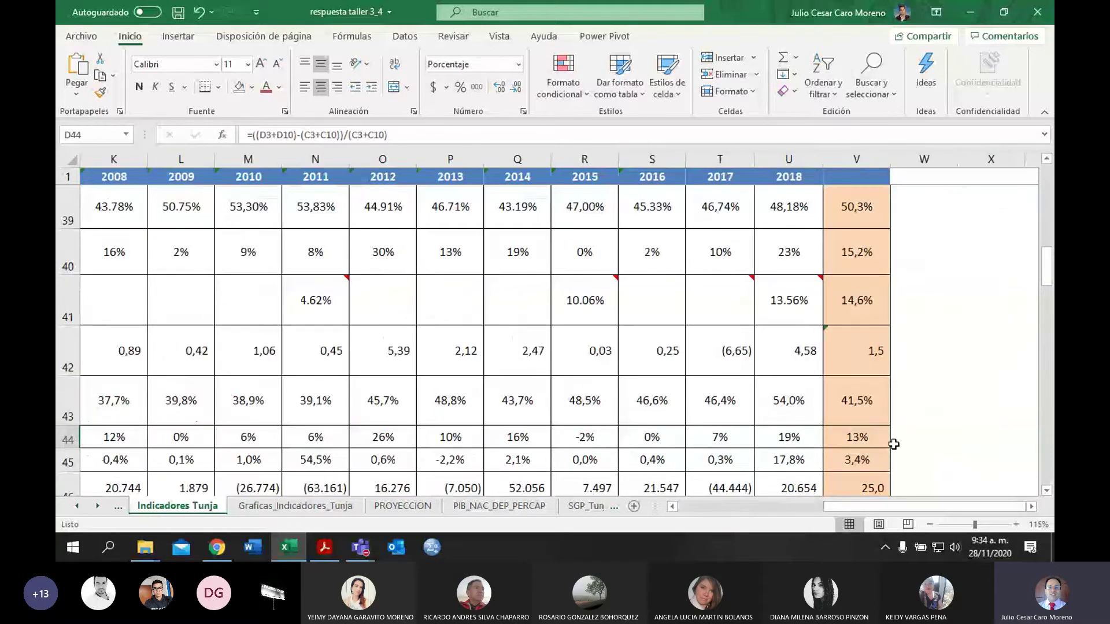
{"action": "left_click_drag", "start_coordinate": [855, 405], "coordinate": [861, 437]}
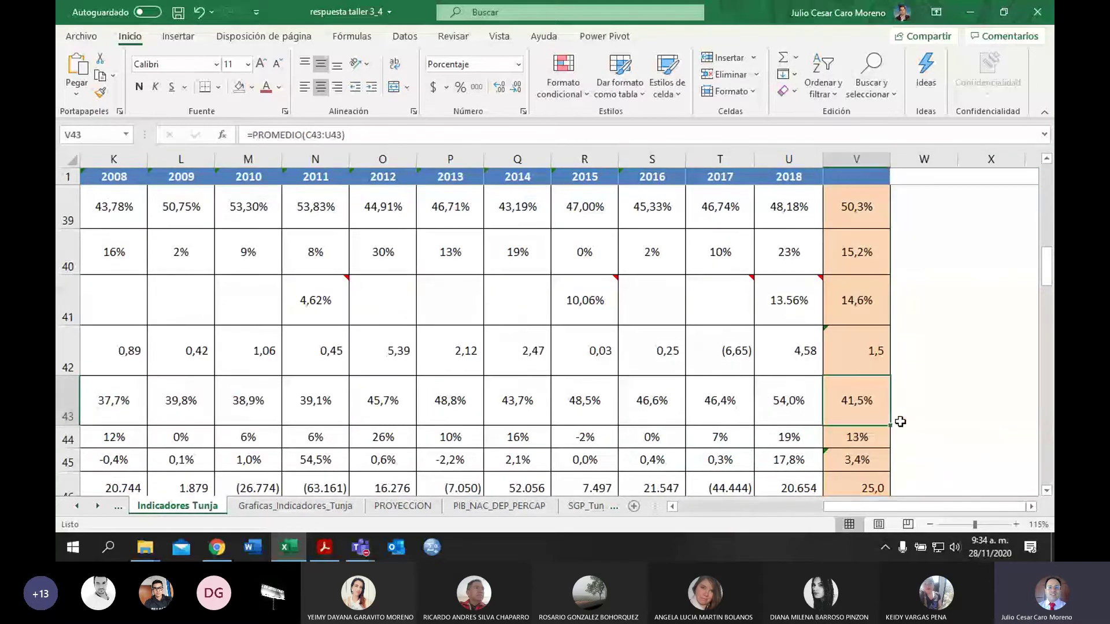
{"action": "left_click", "coordinate": [877, 440]}
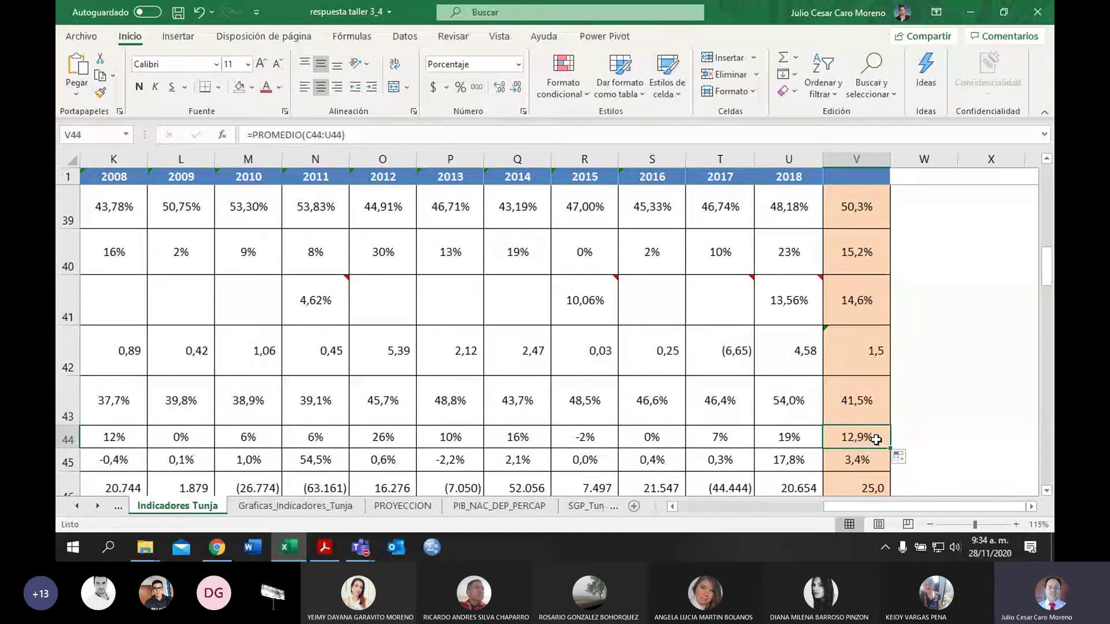
{"action": "double_click", "coordinate": [876, 439]}
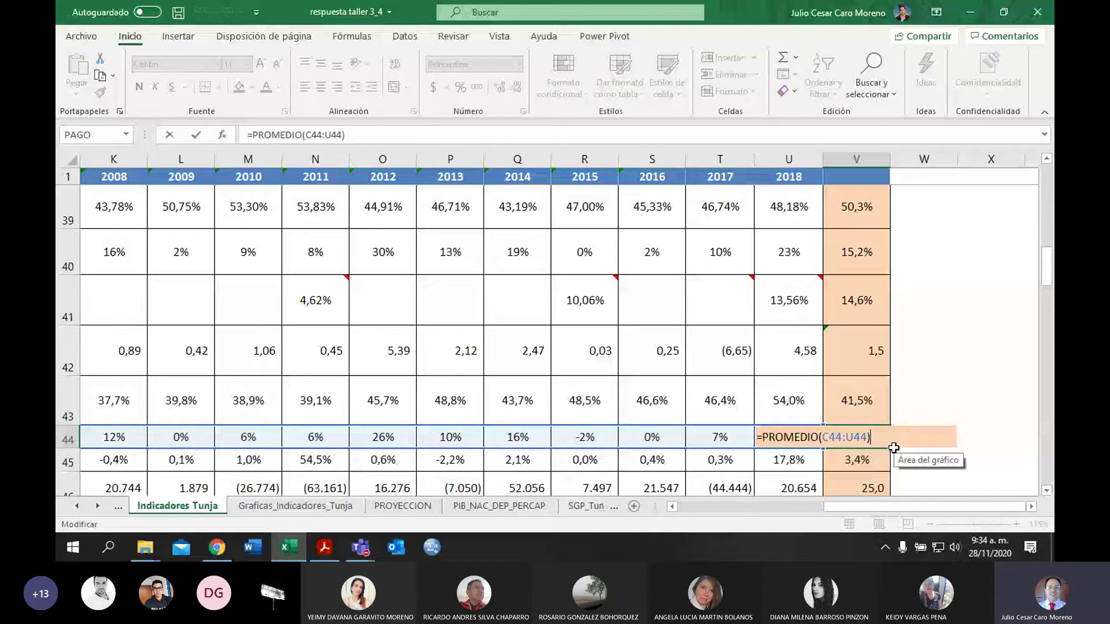
{"action": "key", "text": "Return"}
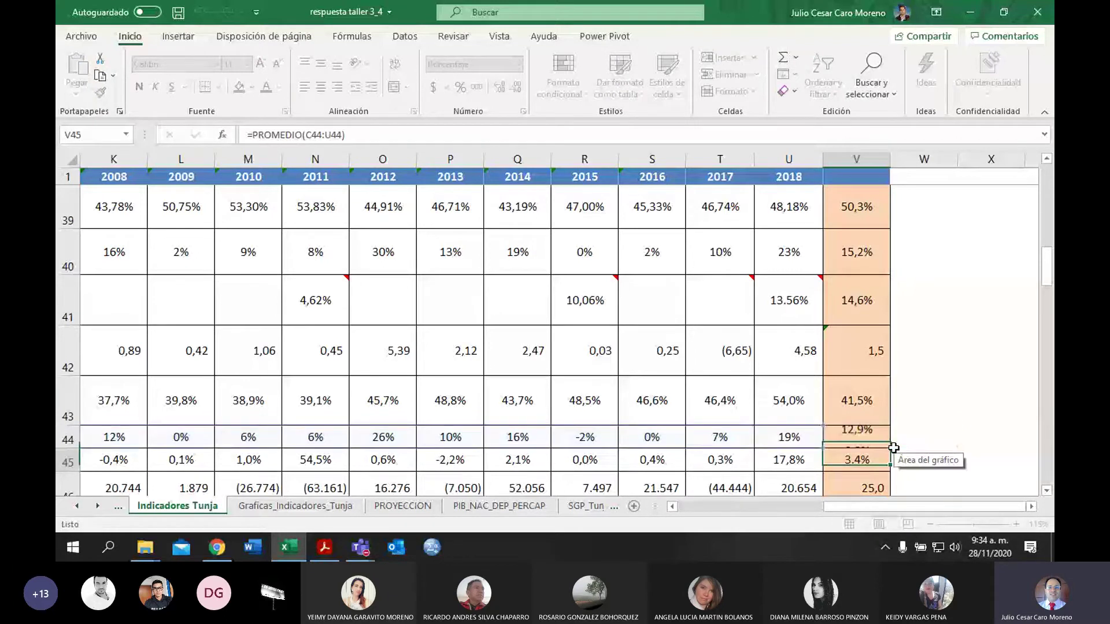
{"action": "key", "text": "Up"}
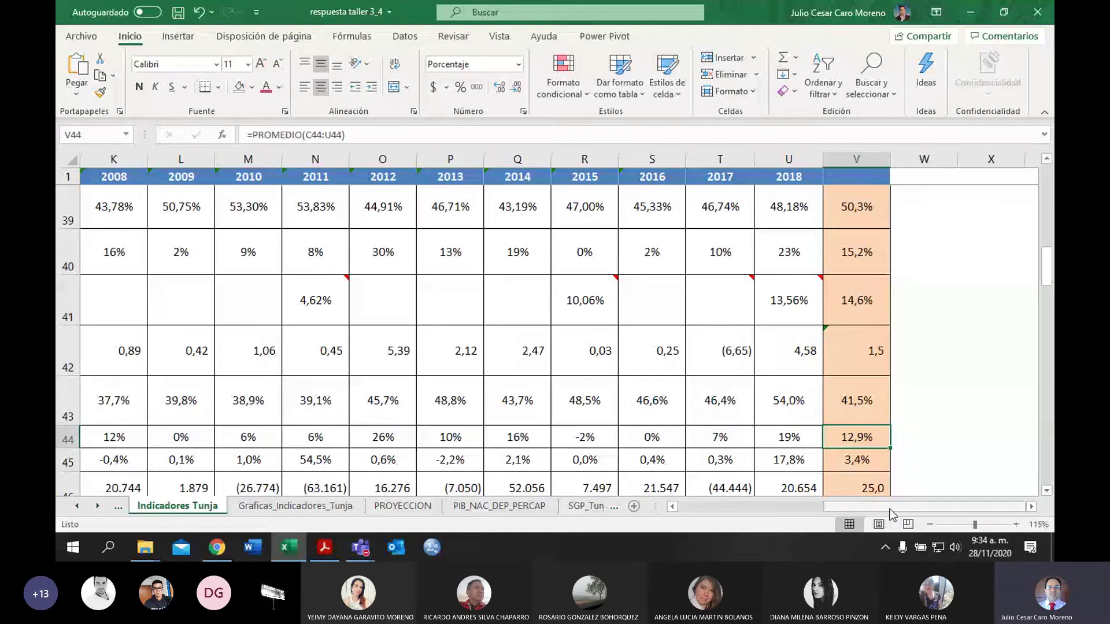
Step: On Graficas_Indicadores_Tunja, copy the red reference line from the tax-share chart into the Esfuerzo fiscal 1 chart and place it at about 13%
{"action": "left_click_drag", "start_coordinate": [891, 510], "coordinate": [645, 503]}
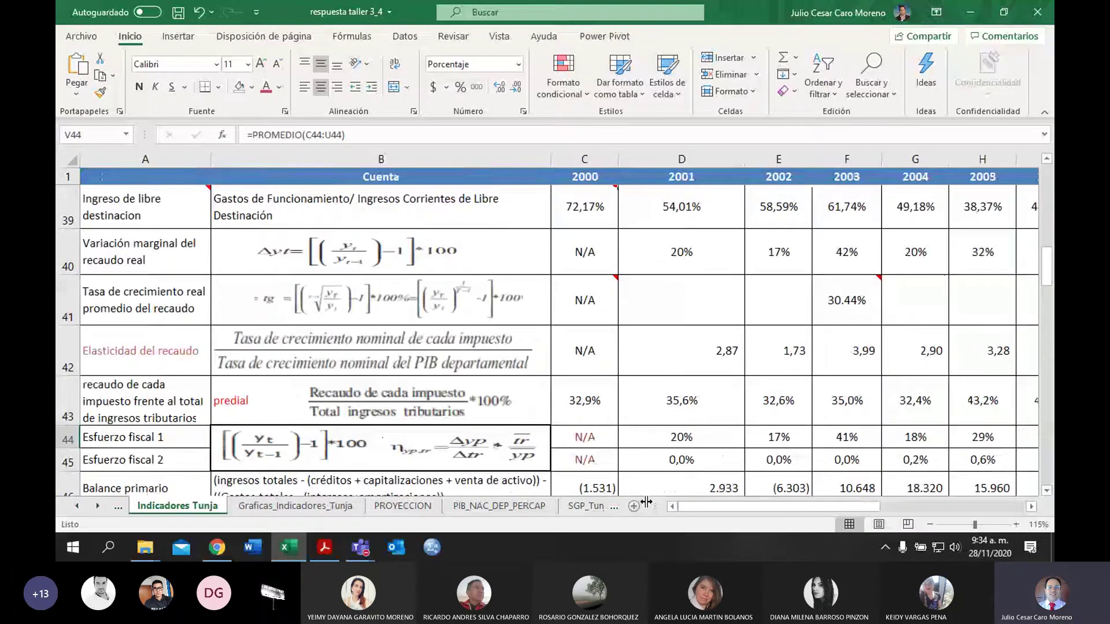
{"action": "key", "text": "ctrl+Page_Down"}
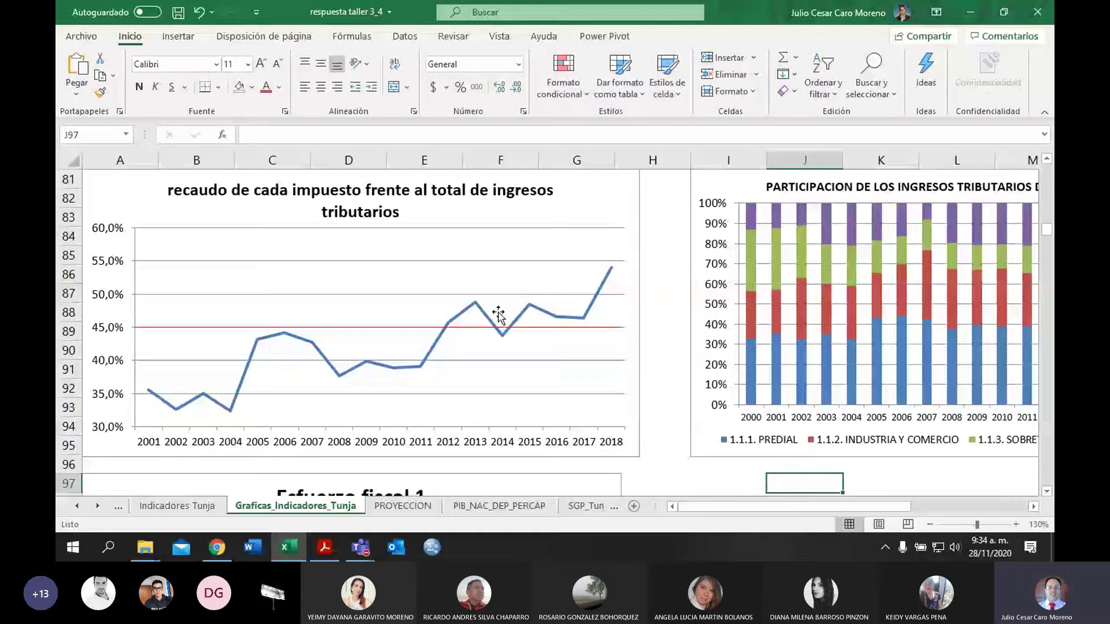
{"action": "scroll", "coordinate": [498, 315], "scroll_direction": "down", "scroll_amount": 2}
{"action": "left_click", "coordinate": [406, 213]}
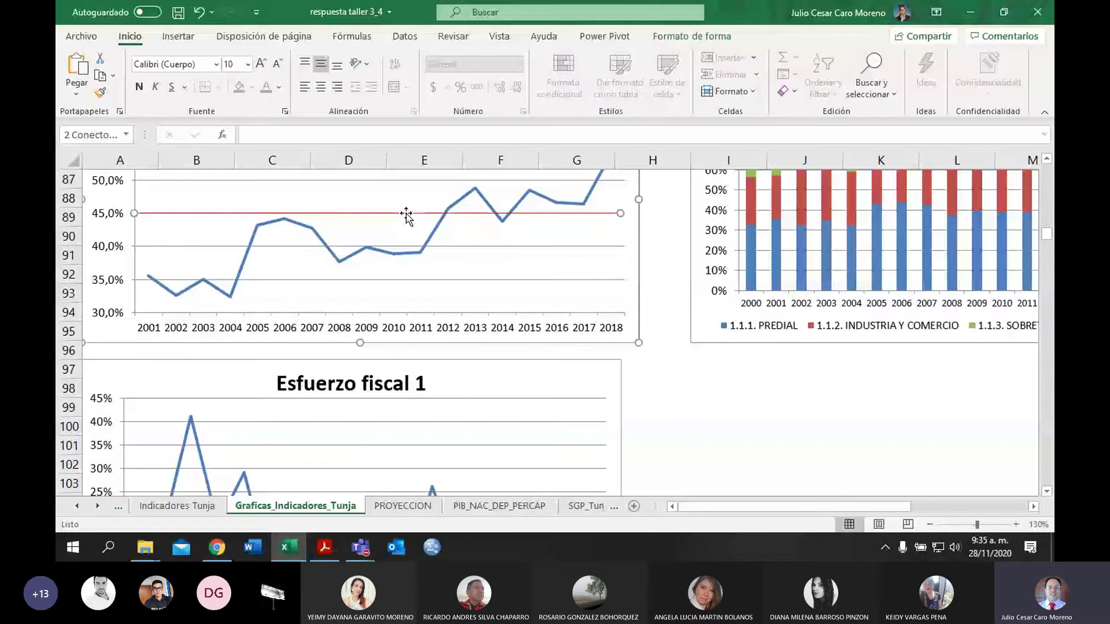
{"action": "scroll", "coordinate": [470, 381], "scroll_direction": "down", "scroll_amount": 3}
{"action": "left_click", "coordinate": [470, 381]}
{"action": "key", "text": "ctrl+v"}
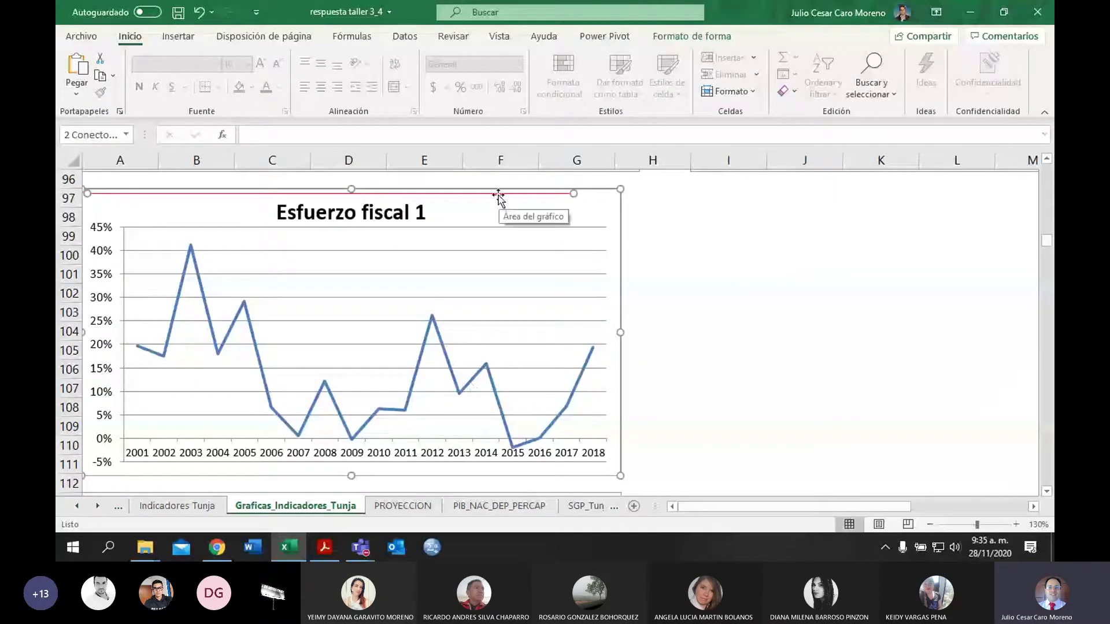
{"action": "left_click_drag", "start_coordinate": [498, 193], "coordinate": [534, 380]}
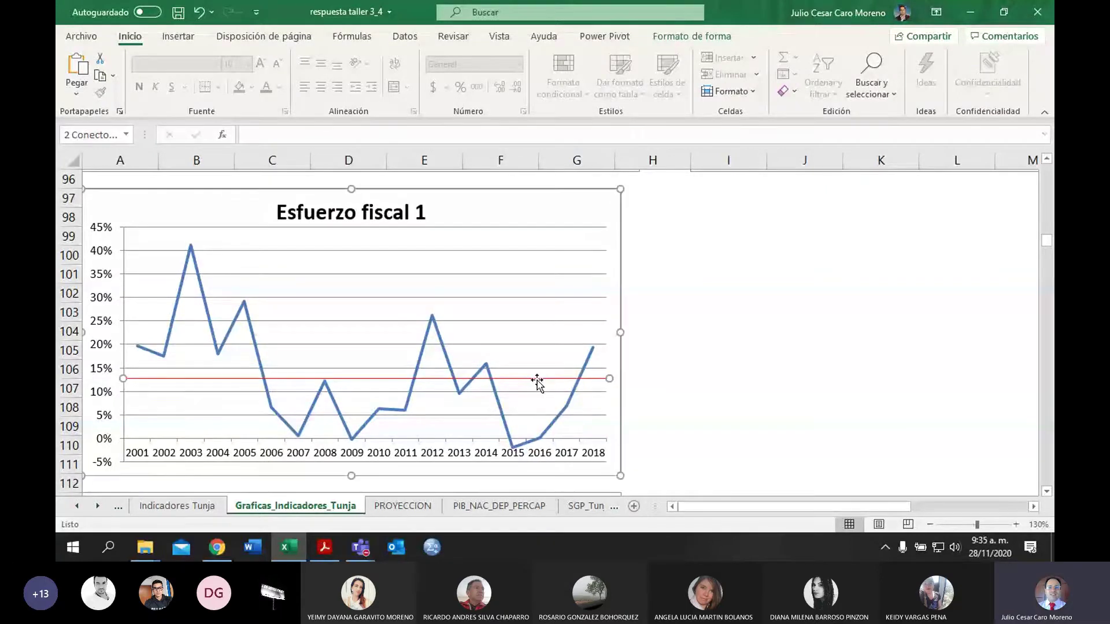
{"action": "left_click", "coordinate": [711, 347]}
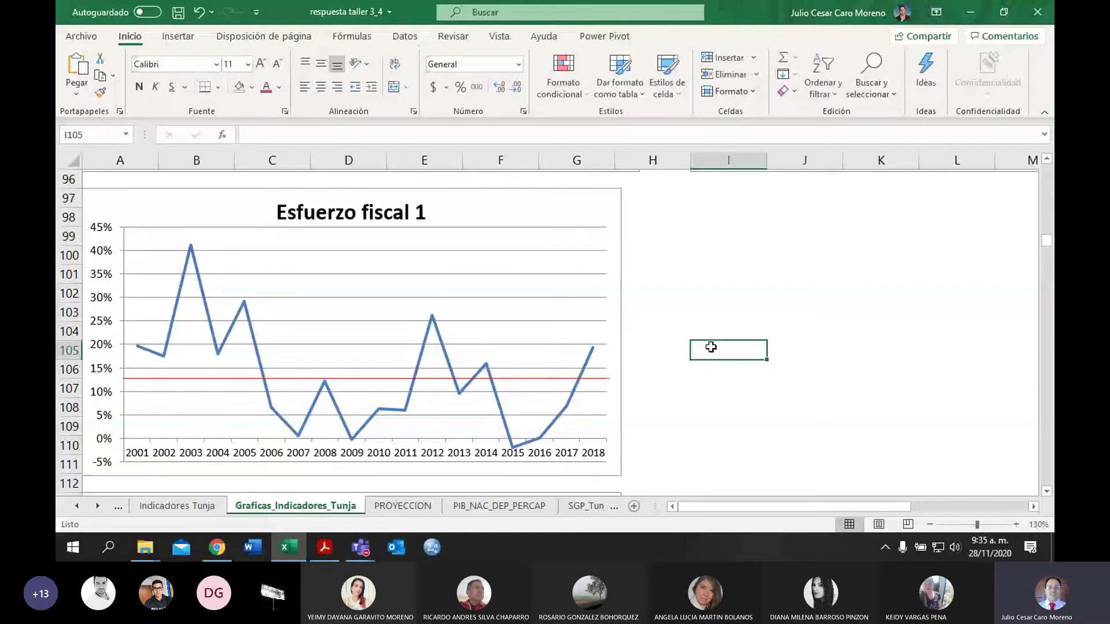
Step: Return to Indicadores Tunja and examine the Esfuerzo fiscal 1 values and formulas year by year from 2001 through the average in V44
{"action": "key", "text": "alt+Tab"}
{"action": "key", "text": "Escape"}
{"action": "left_click", "coordinate": [201, 506]}
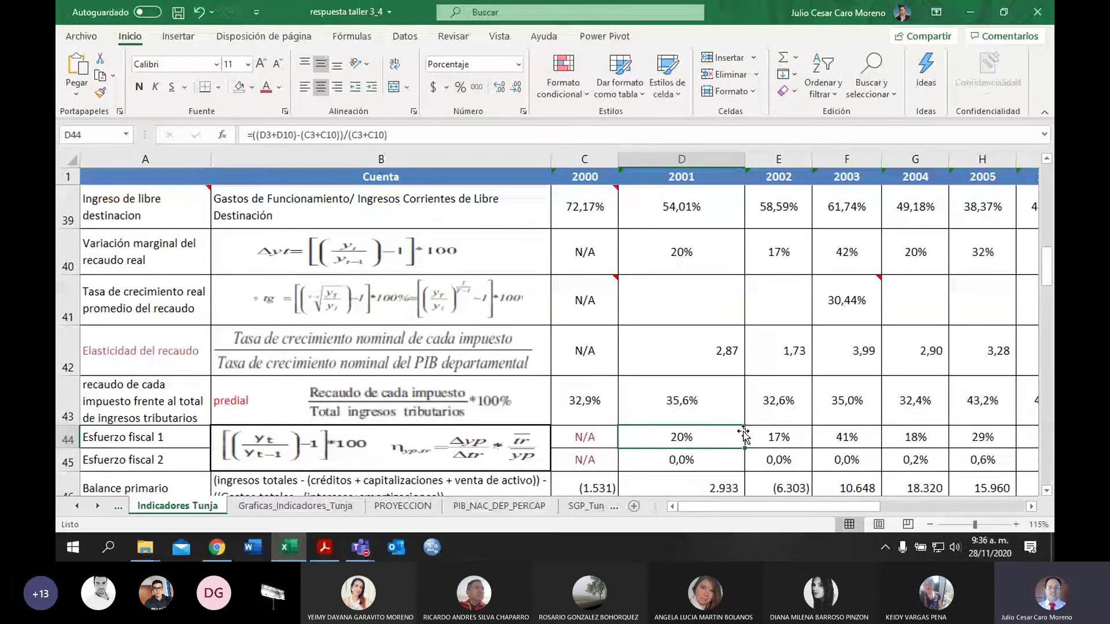
{"action": "key", "text": "Right"}
{"action": "key", "text": "Right"}
{"action": "key", "text": "Right"}
{"action": "key", "text": "Right"}
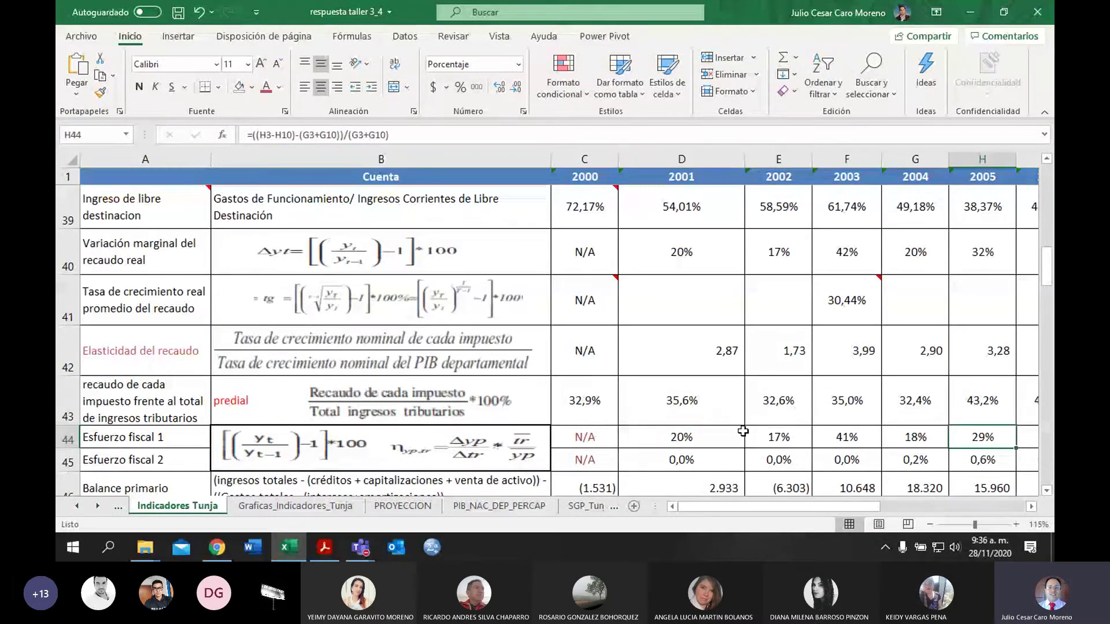
{"action": "key", "text": "Right"}
{"action": "key", "text": "Right"}
{"action": "key", "text": "Right"}
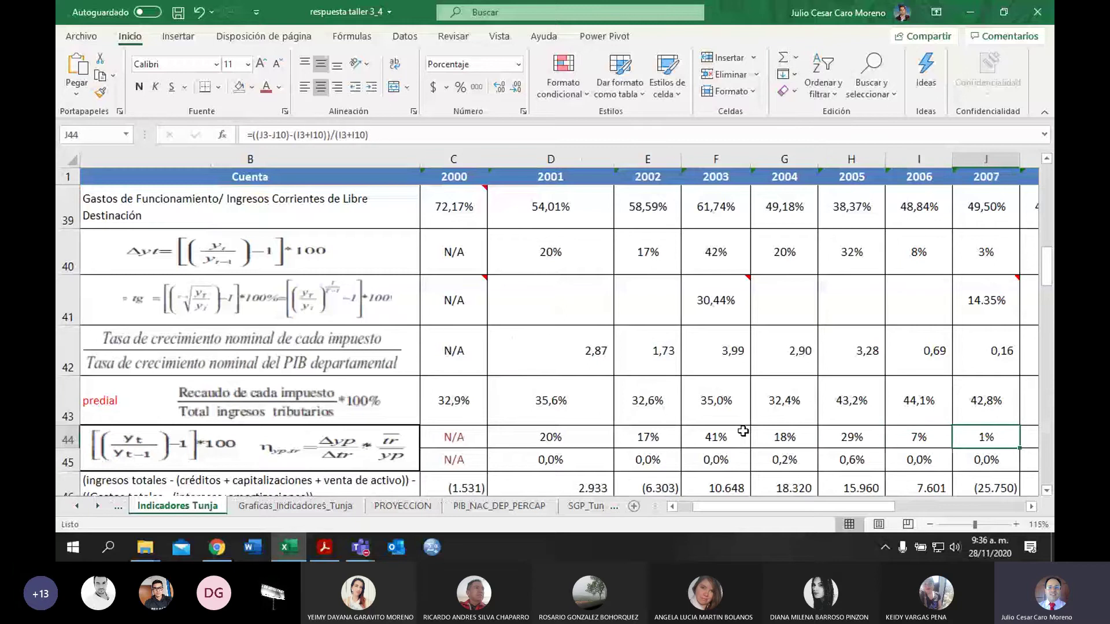
{"action": "key", "text": "Right"}
{"action": "key", "text": "Right"}
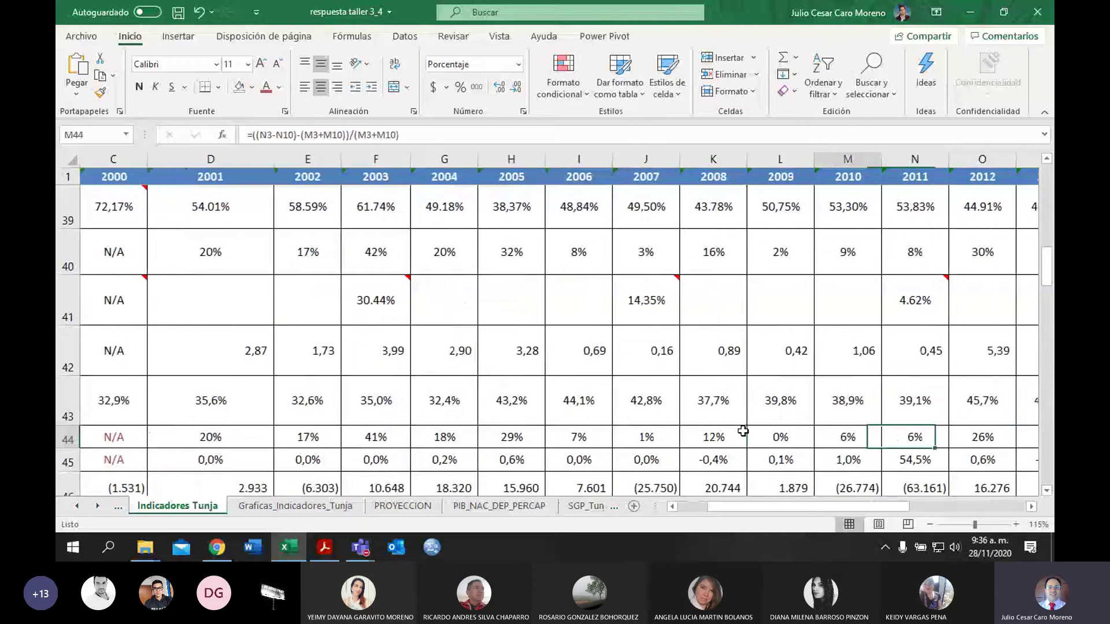
{"action": "key", "text": "Left"}
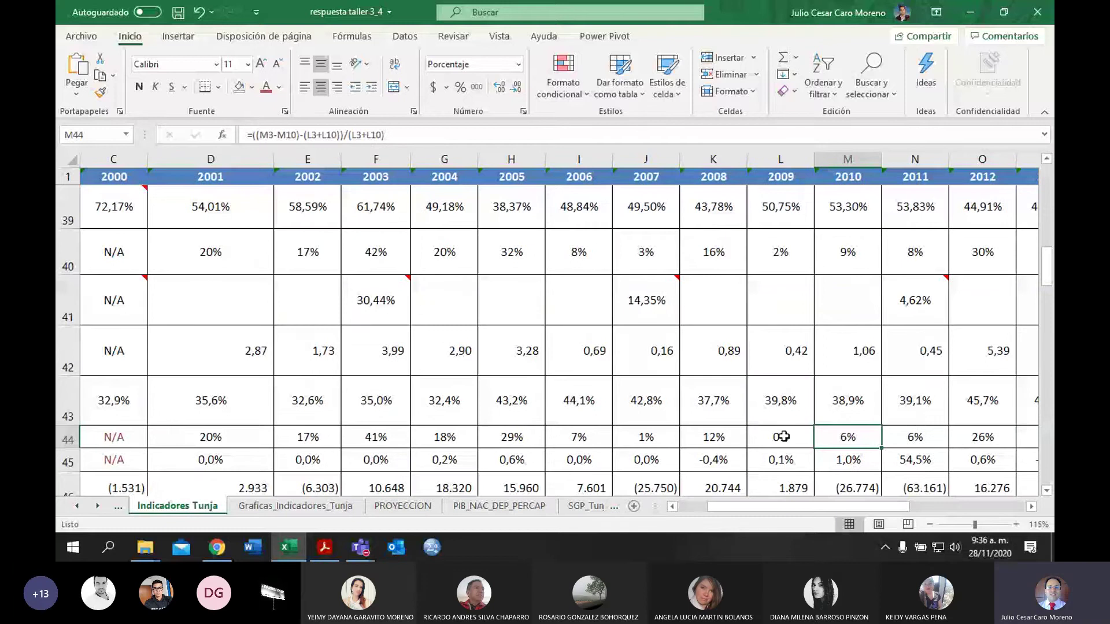
{"action": "key", "text": "Right"}
{"action": "key", "text": "Right"}
{"action": "key", "text": "Right"}
{"action": "key", "text": "Right"}
{"action": "key", "text": "Right"}
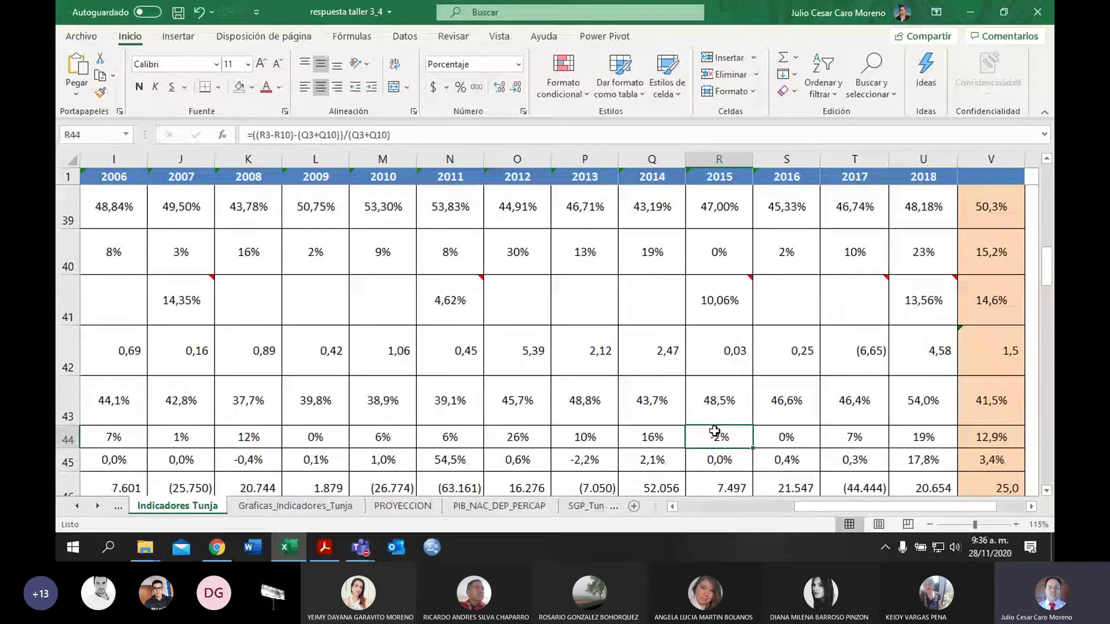
{"action": "key", "text": "Right"}
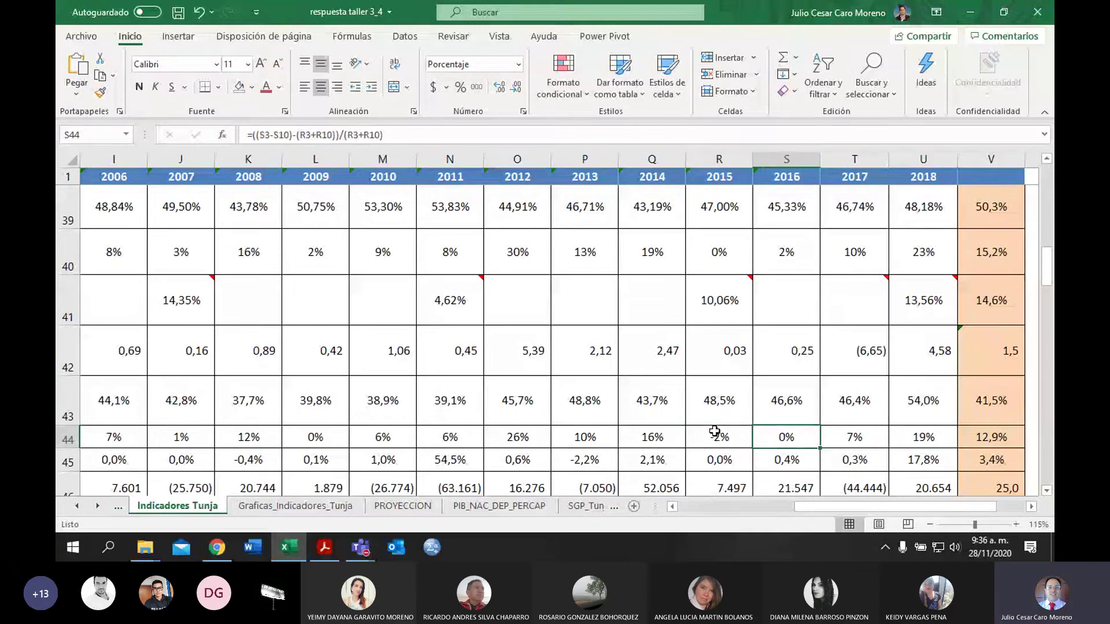
{"action": "key", "text": "Right"}
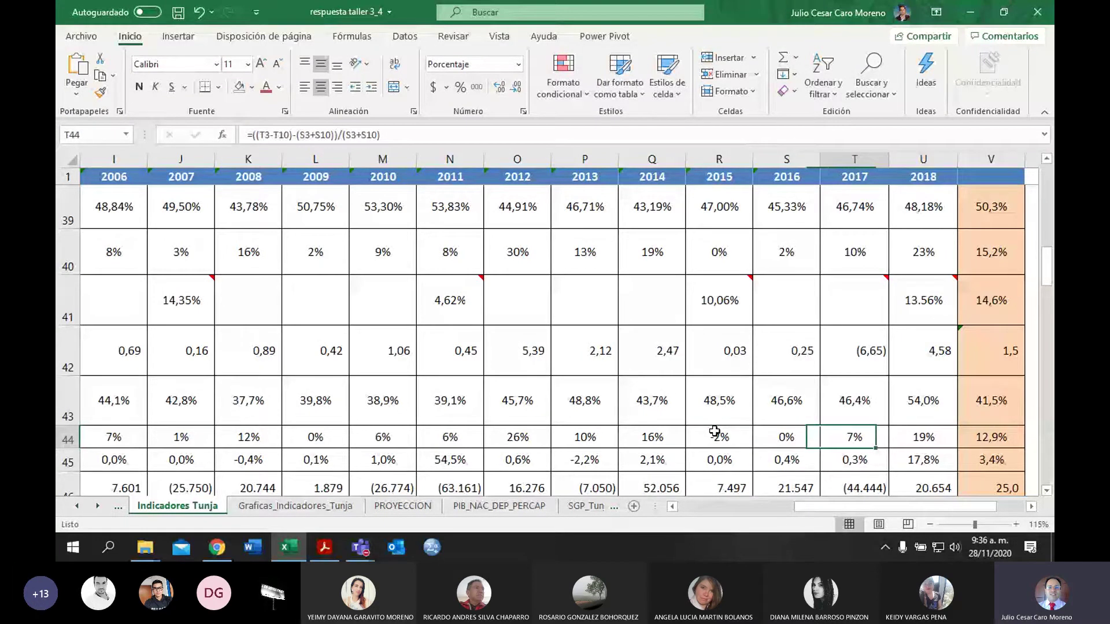
{"action": "key", "text": "Right"}
{"action": "key", "text": "Right"}
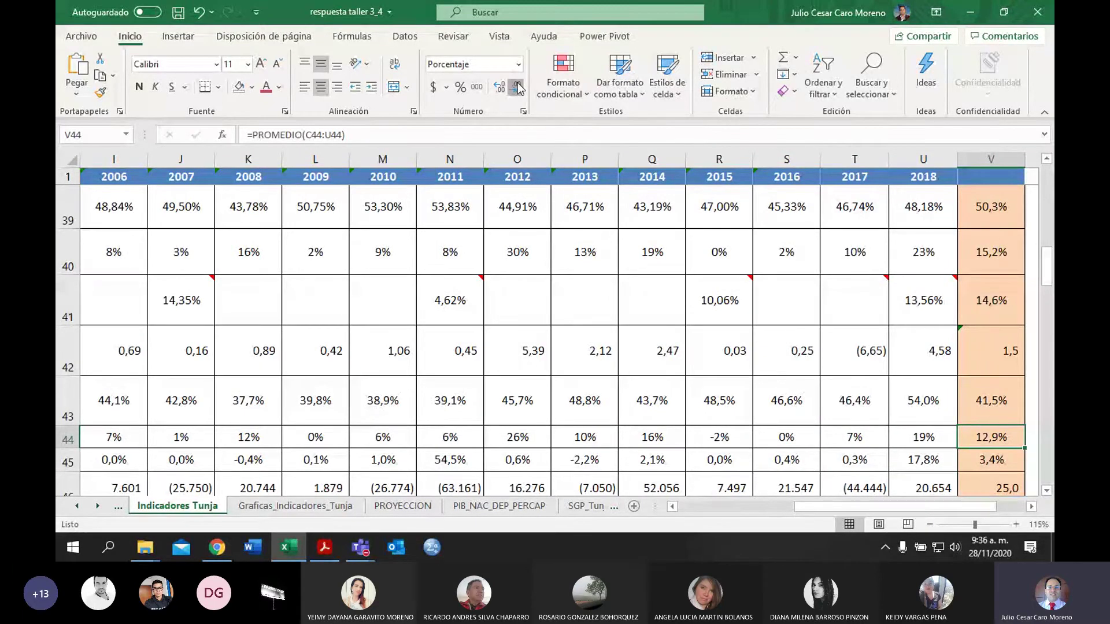
Step: Go back to the 2001 column and inspect the Esfuerzo fiscal 2 formula in D45
{"action": "key", "text": "ctrl+Left"}
{"action": "key", "text": "Right"}
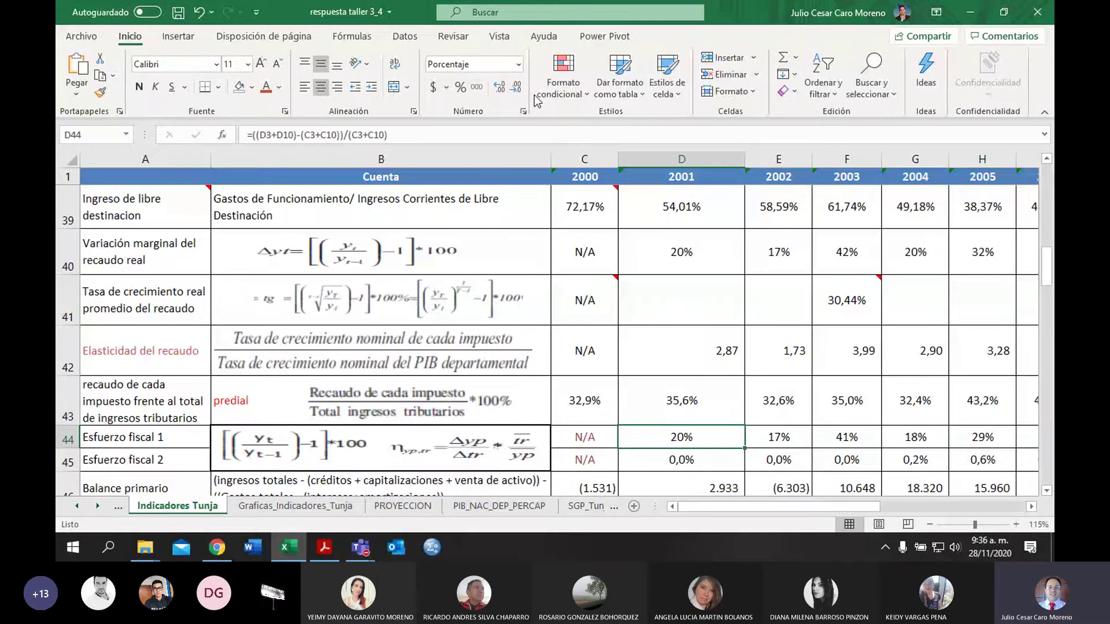
{"action": "key", "text": "Down"}
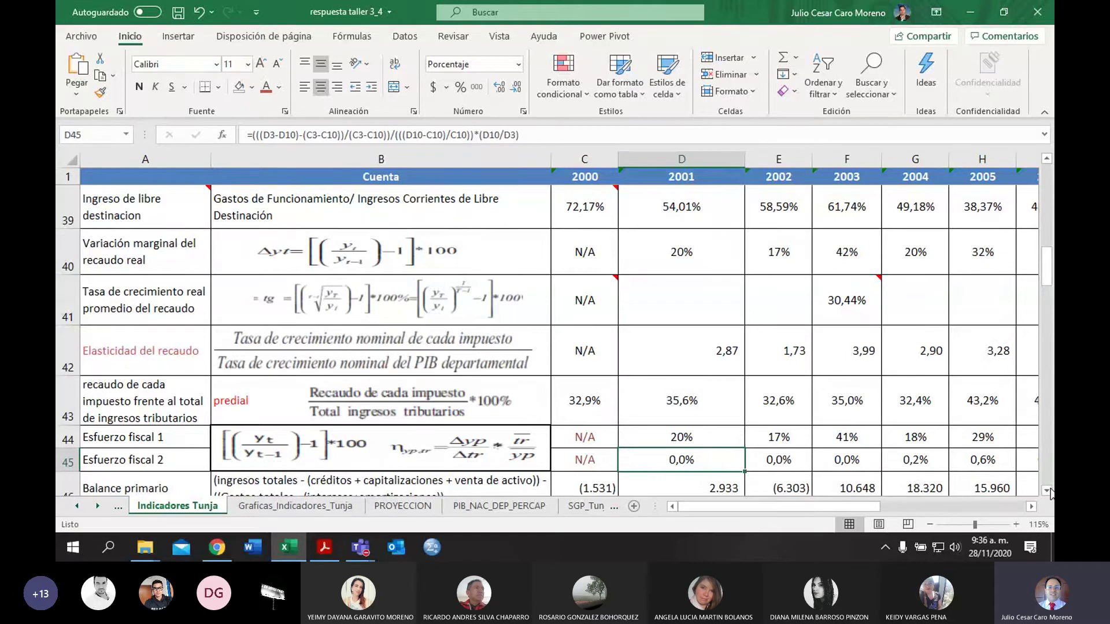
{"action": "scroll", "coordinate": [723, 364], "scroll_direction": "down", "scroll_amount": 1}
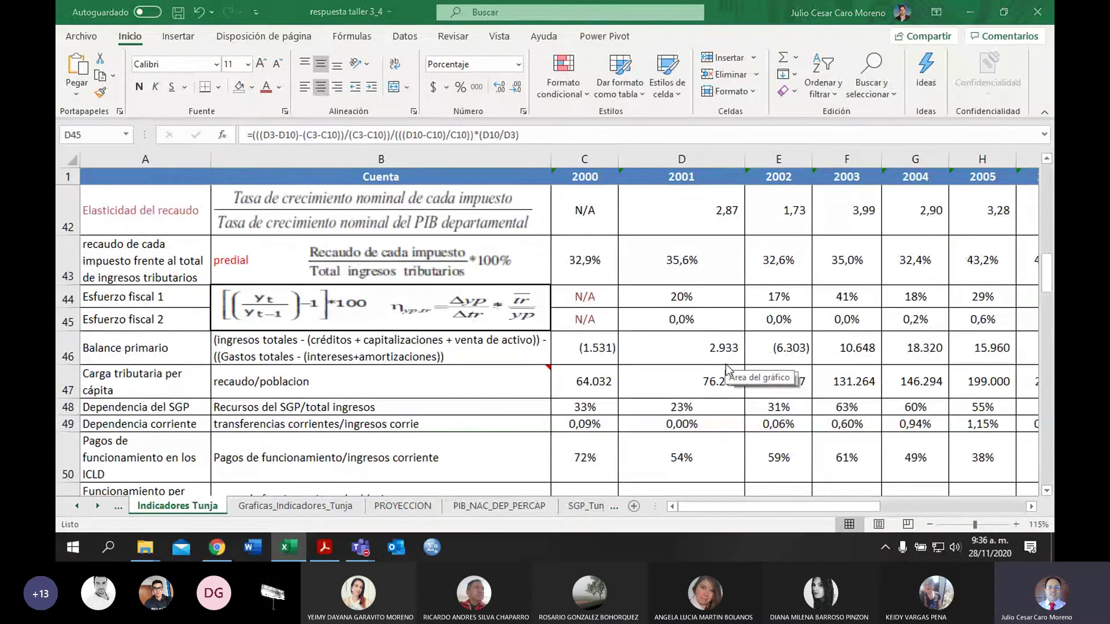
Step: Switch to the PDF in Acrobat Reader and read the fiscal effort elasticity formula and its interpretation on page 47
{"action": "key", "text": "alt+Tab"}
{"action": "scroll", "coordinate": [642, 302], "scroll_direction": "up", "scroll_amount": 2}
{"action": "scroll", "coordinate": [642, 301], "scroll_direction": "up", "scroll_amount": 3}
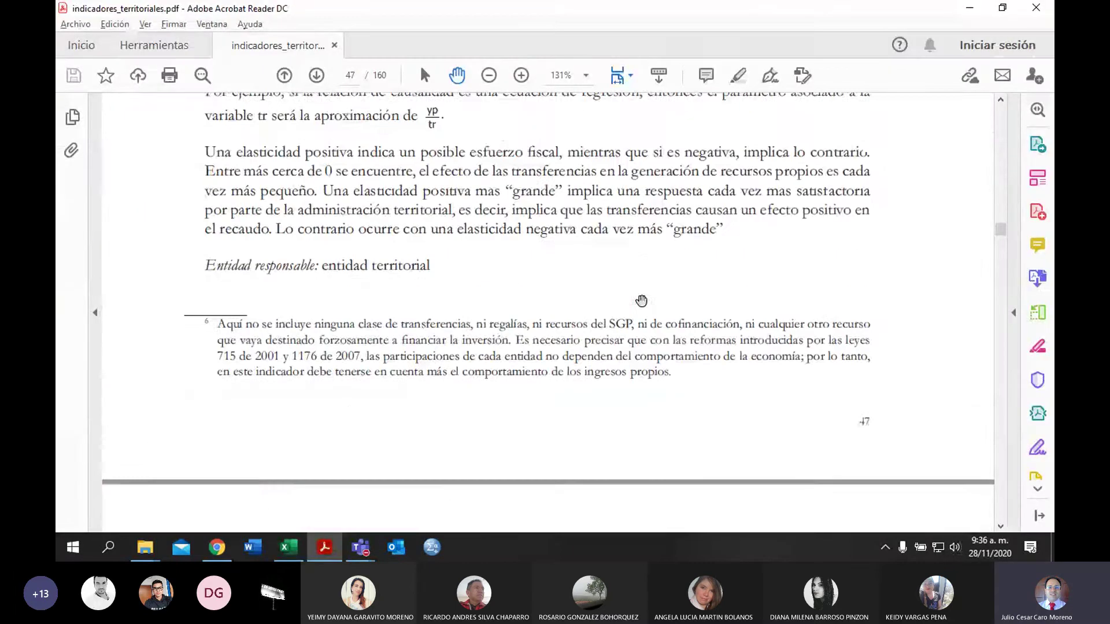
{"action": "scroll", "coordinate": [641, 300], "scroll_direction": "up", "scroll_amount": 3}
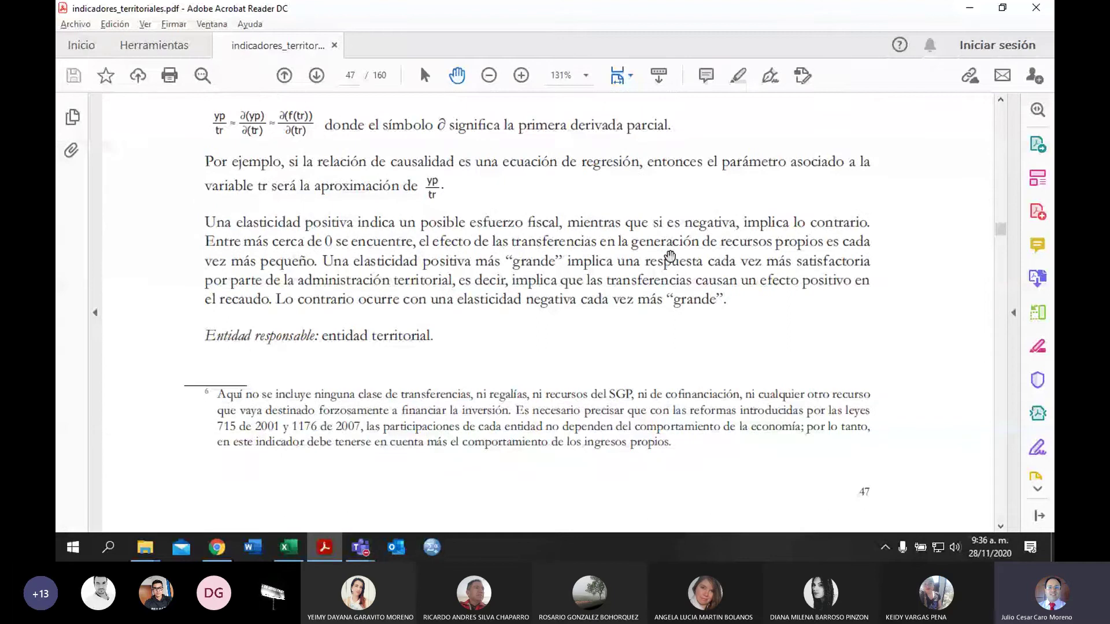
{"action": "scroll", "coordinate": [665, 253], "scroll_direction": "up", "scroll_amount": 1}
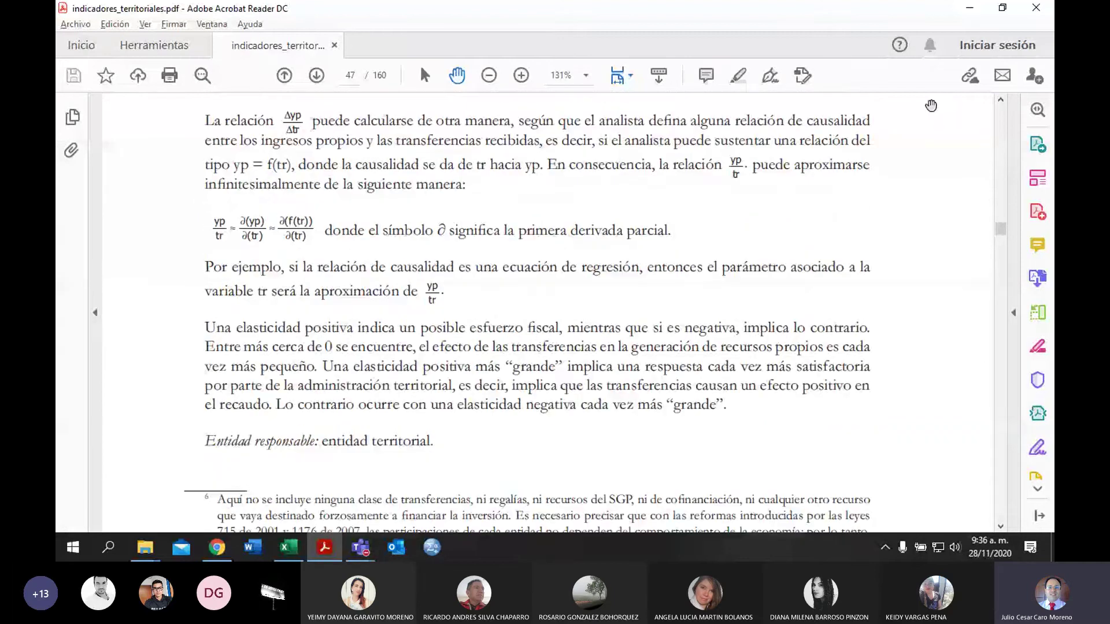
{"action": "left_click", "coordinate": [1000, 100]}
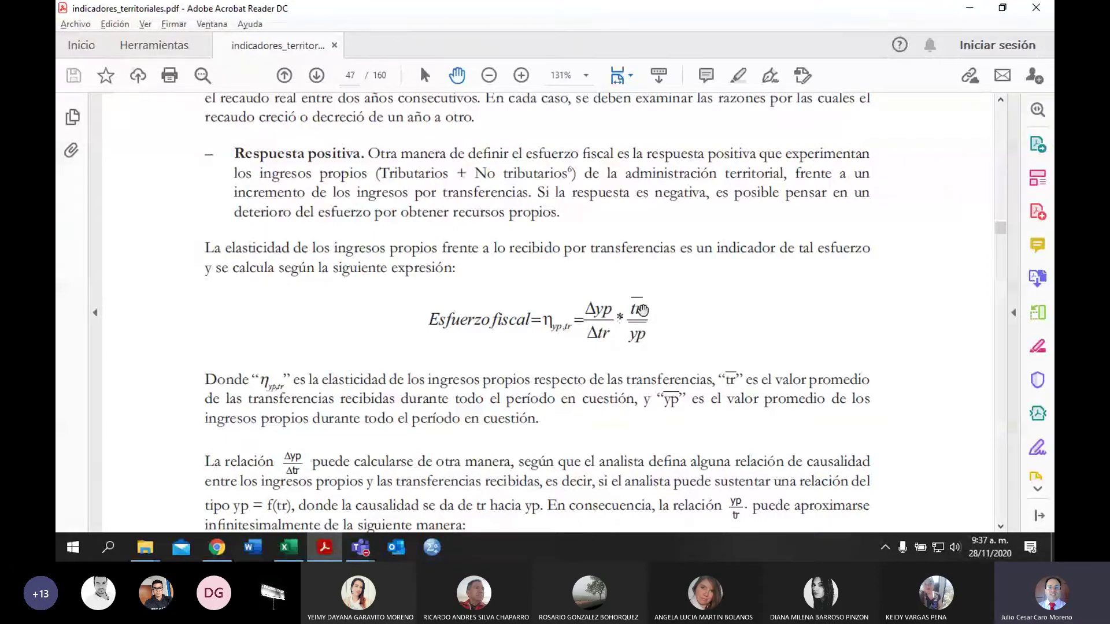
Step: Switch to the Excel workbook and compare the Esfuerzo fiscal 2 formula in D45 with the elasticity expression on page 47 of the PDF
{"action": "key", "text": "alt+Tab"}
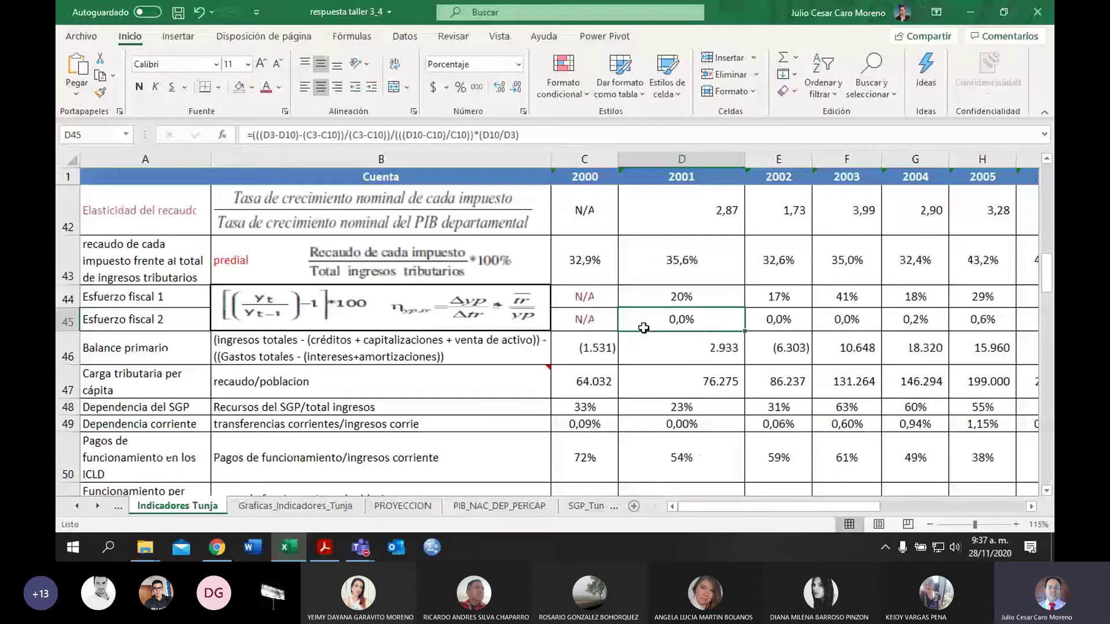
{"action": "double_click", "coordinate": [683, 321]}
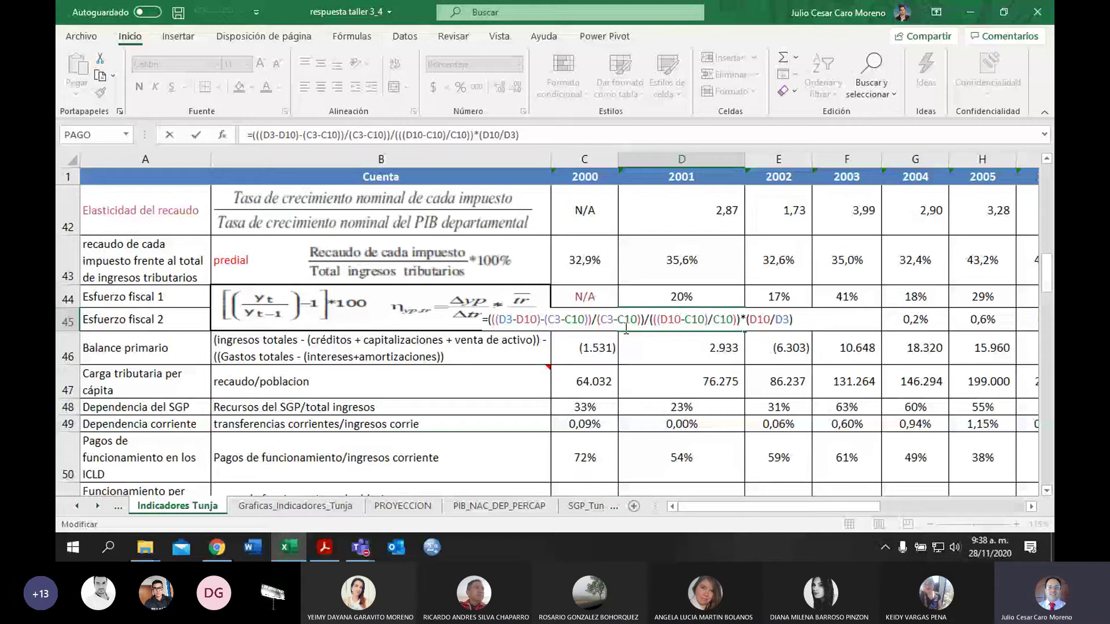
{"action": "left_click_drag", "start_coordinate": [660, 320], "coordinate": [706, 321]}
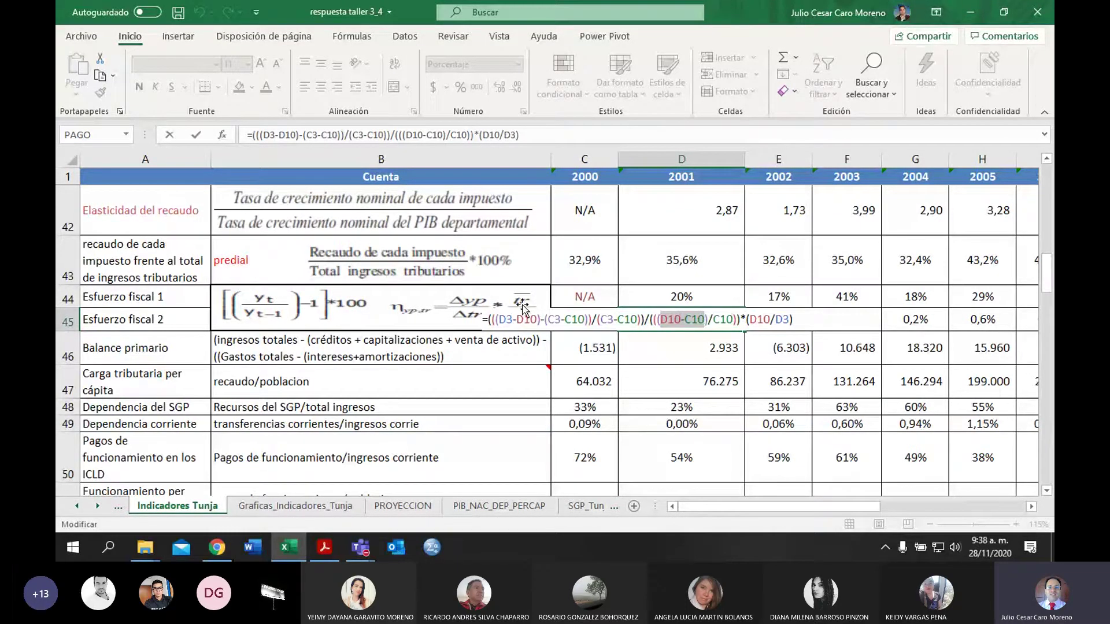
{"action": "key", "text": "alt+Tab"}
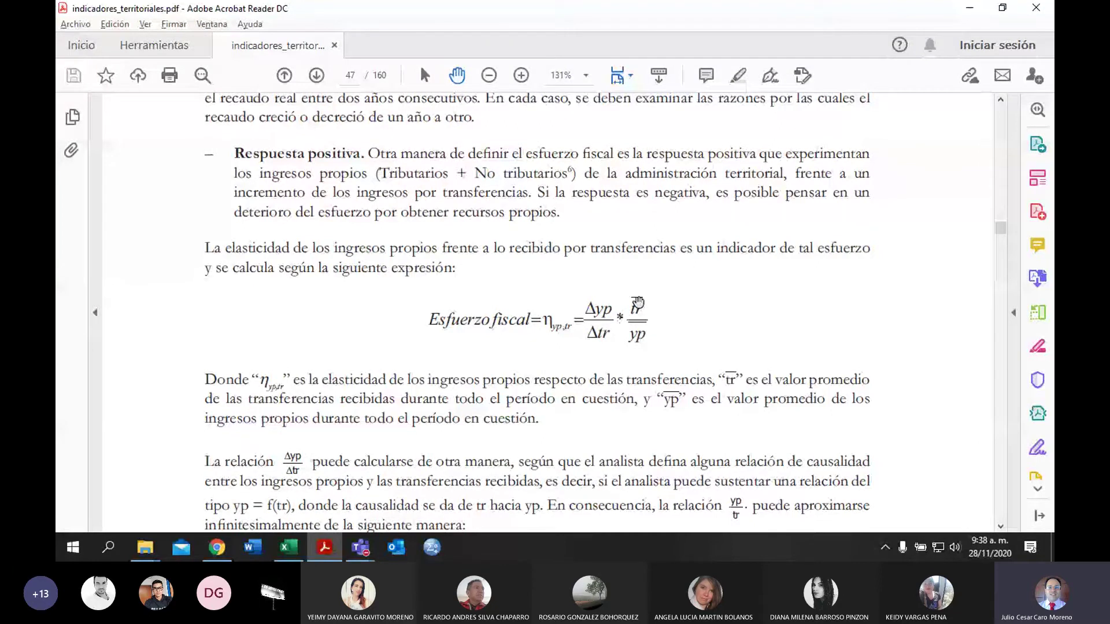
{"action": "key", "text": "alt+Tab"}
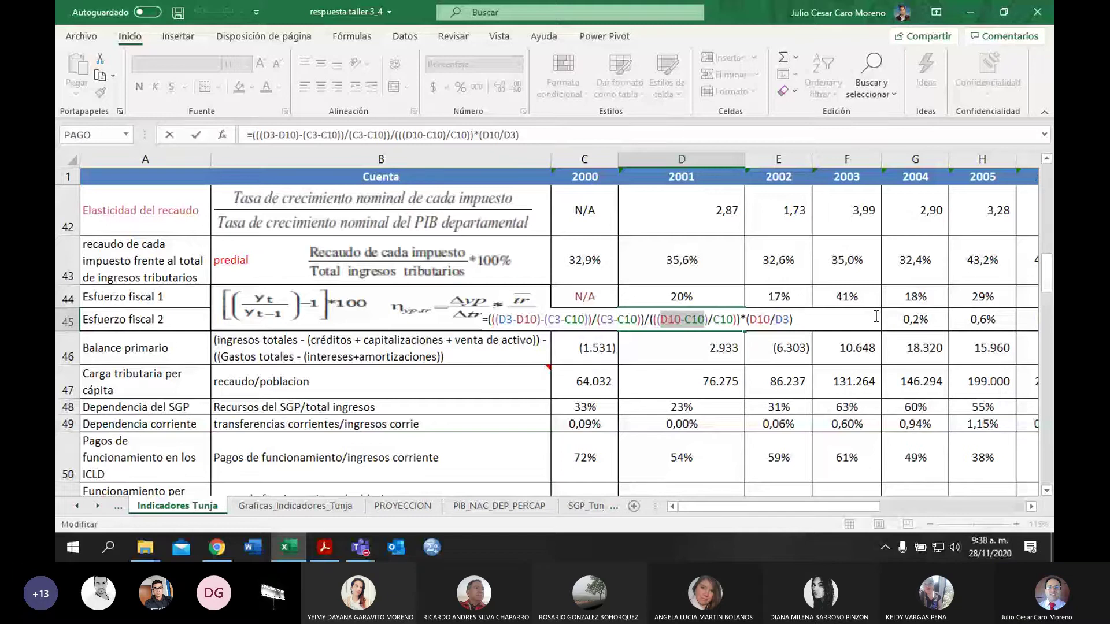
{"action": "key", "text": "Return"}
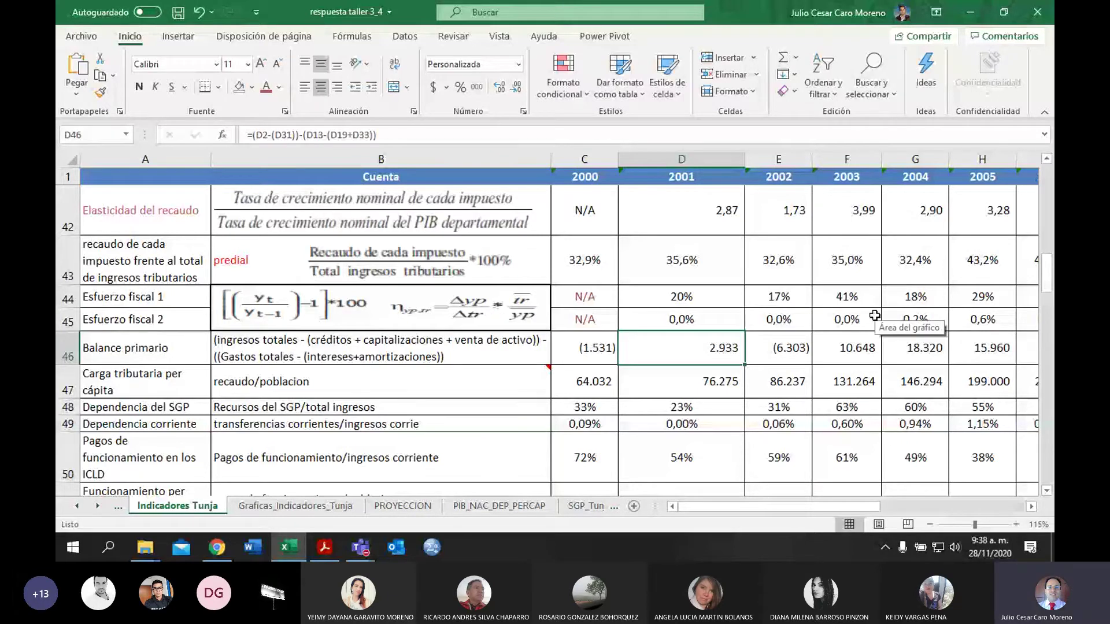
Step: Examine the Esfuerzo fiscal 2 values and formulas in row 45 year by year, from 2001 through the average column
{"action": "key", "text": "Up"}
{"action": "key", "text": "Right"}
{"action": "key", "text": "Right"}
{"action": "key", "text": "Right"}
{"action": "key", "text": "Right"}
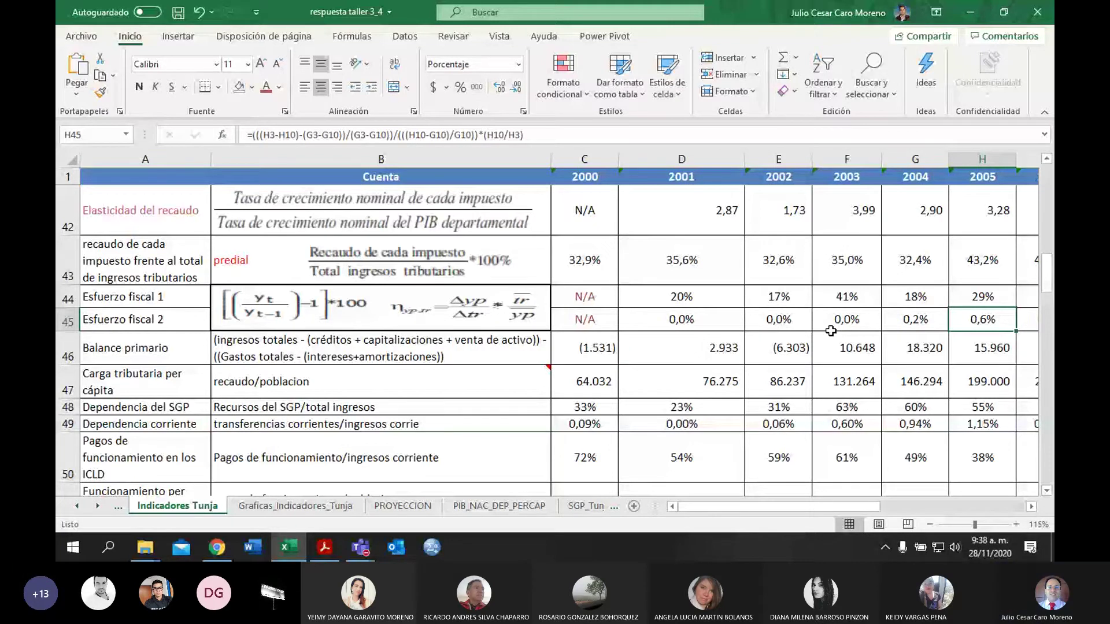
{"action": "key", "text": "Right"}
{"action": "key", "text": "Right"}
{"action": "key", "text": "Right"}
{"action": "key", "text": "Right"}
{"action": "key", "text": "Right"}
{"action": "key", "text": "Right"}
{"action": "key", "text": "Right"}
{"action": "key", "text": "Right"}
{"action": "key", "text": "Right"}
{"action": "key", "text": "Right"}
{"action": "key", "text": "Right"}
{"action": "key", "text": "Right"}
{"action": "key", "text": "Right"}
{"action": "key", "text": "Right"}
{"action": "key", "text": "Right"}
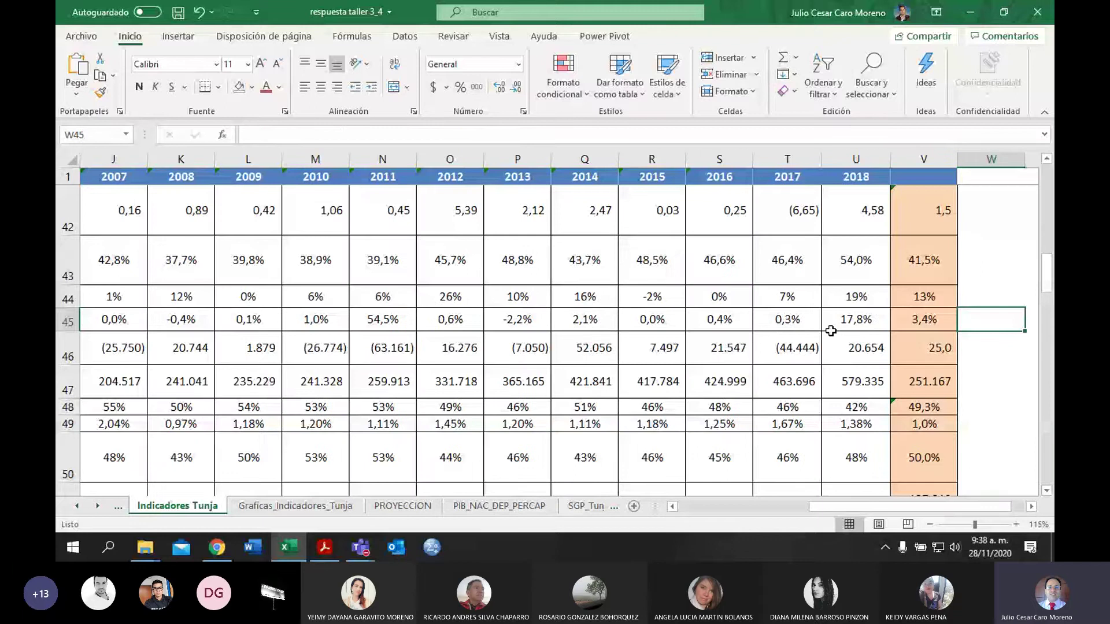
Step: Review the 2001 Esfuerzo fiscal 2 formula and the row's average formula in V45, finishing on D45
{"action": "key", "text": "Home"}
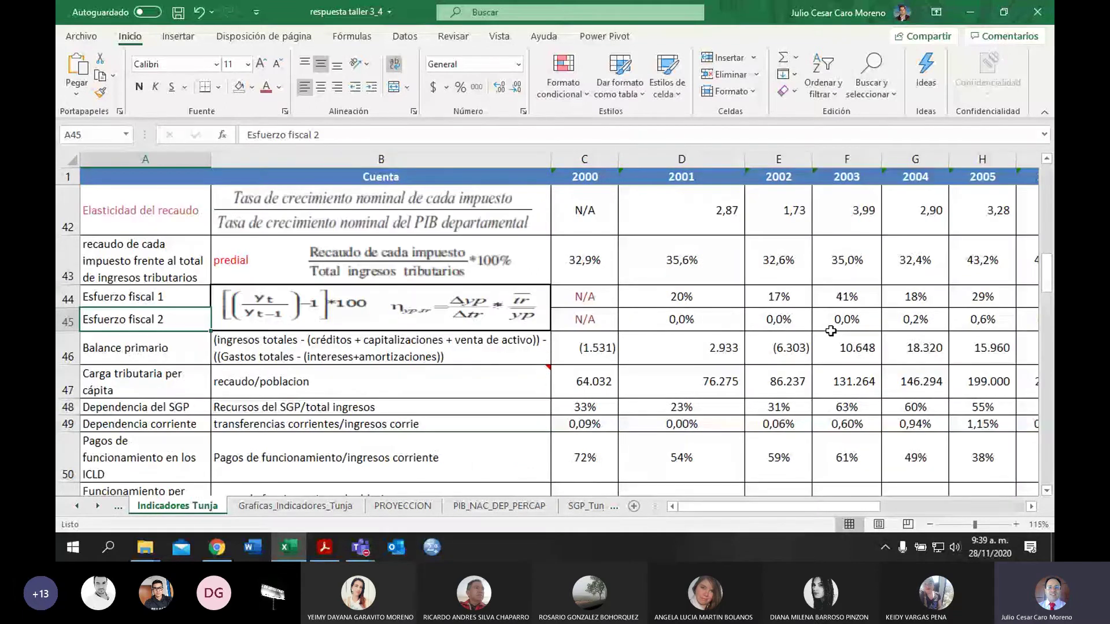
{"action": "key", "text": "Right"}
{"action": "key", "text": "Right"}
{"action": "key", "text": "Right"}
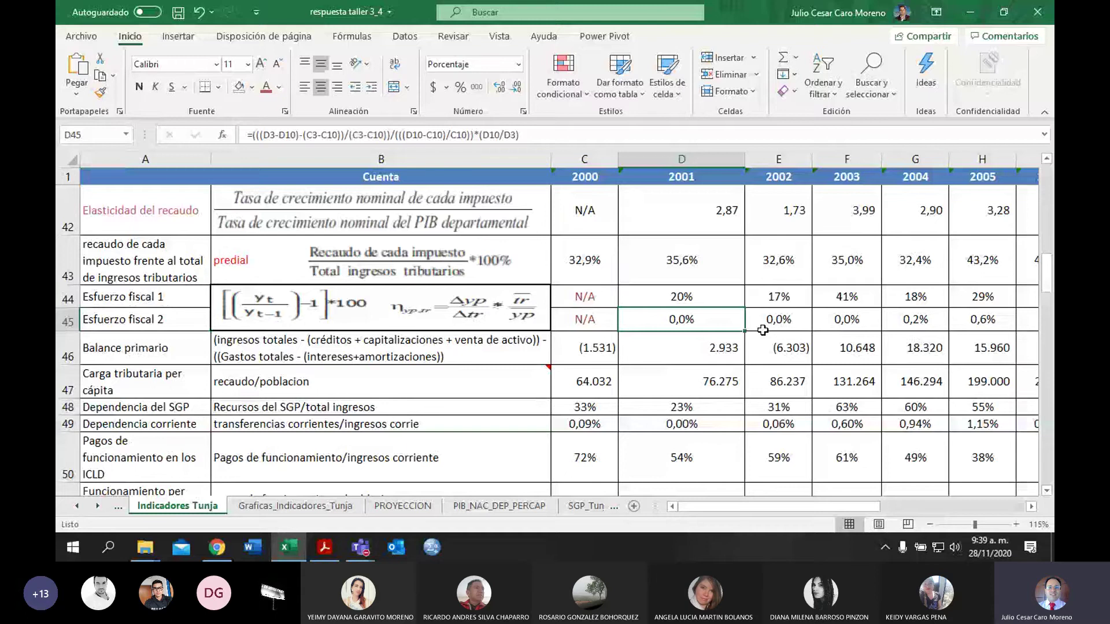
{"action": "key", "text": "Down"}
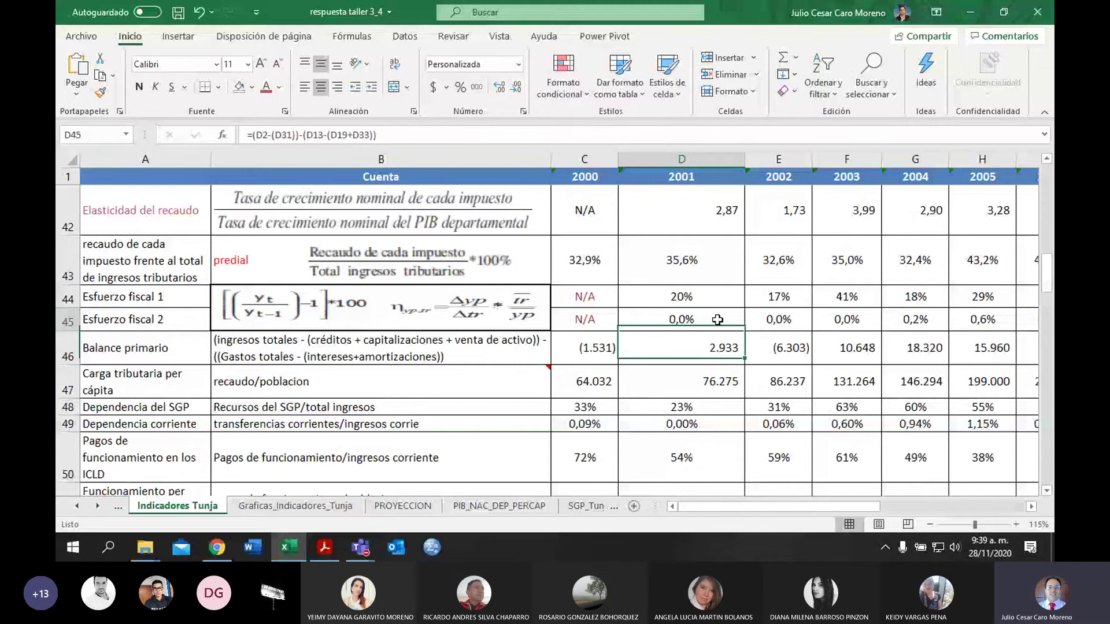
{"action": "key", "text": "ctrl+Right"}
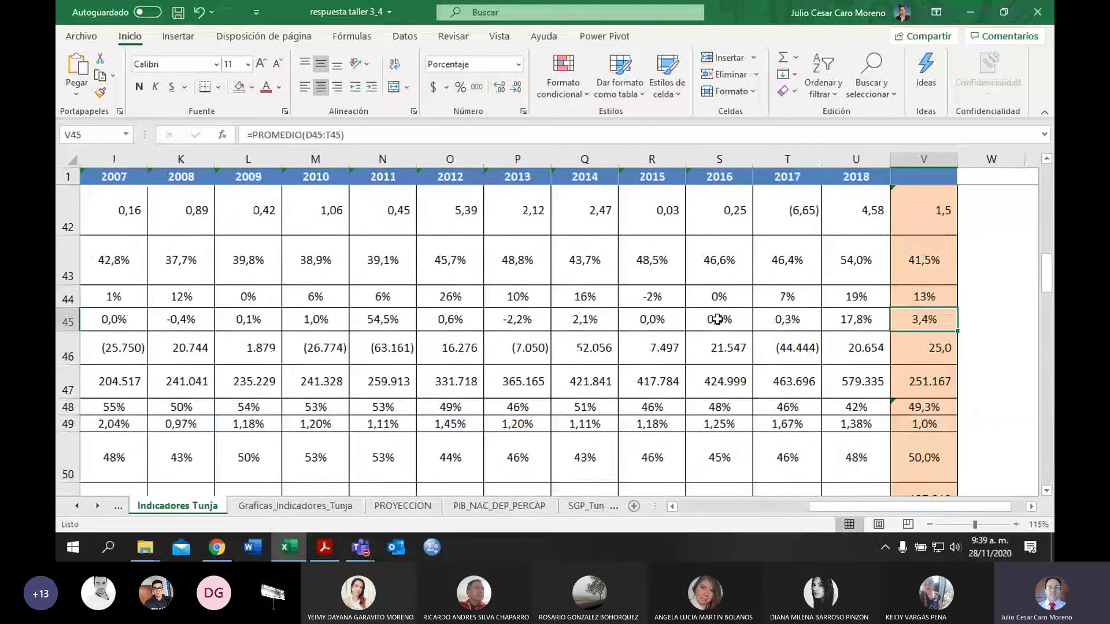
{"action": "key", "text": "Left"}
{"action": "key", "text": "Left"}
{"action": "key", "text": "ctrl+Left"}
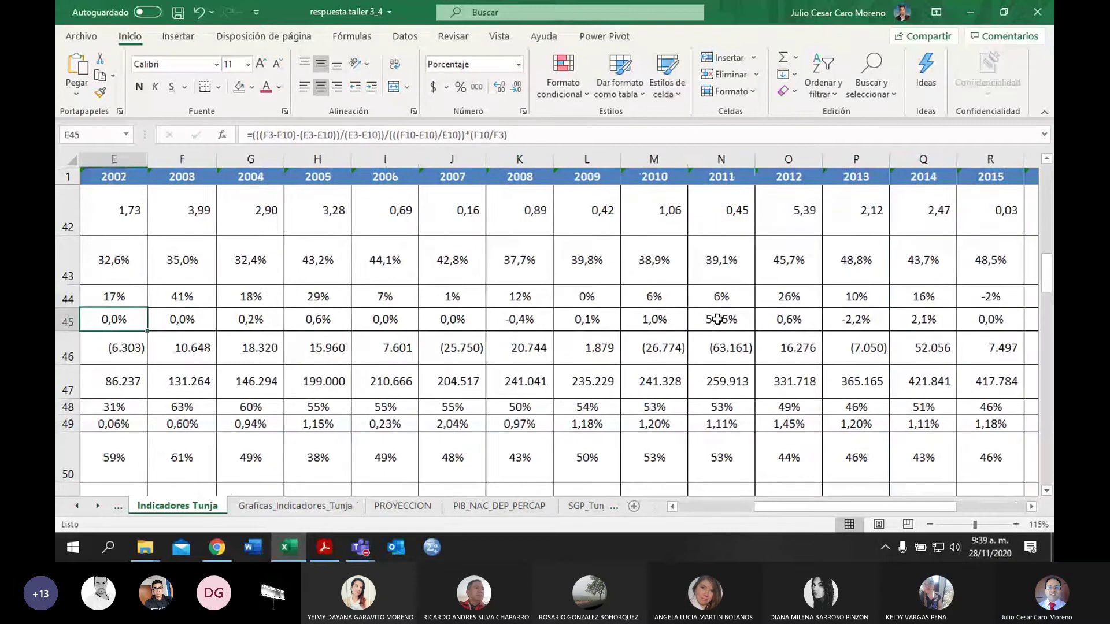
{"action": "key", "text": "Left"}
{"action": "key", "text": "Left"}
{"action": "key", "text": "Left"}
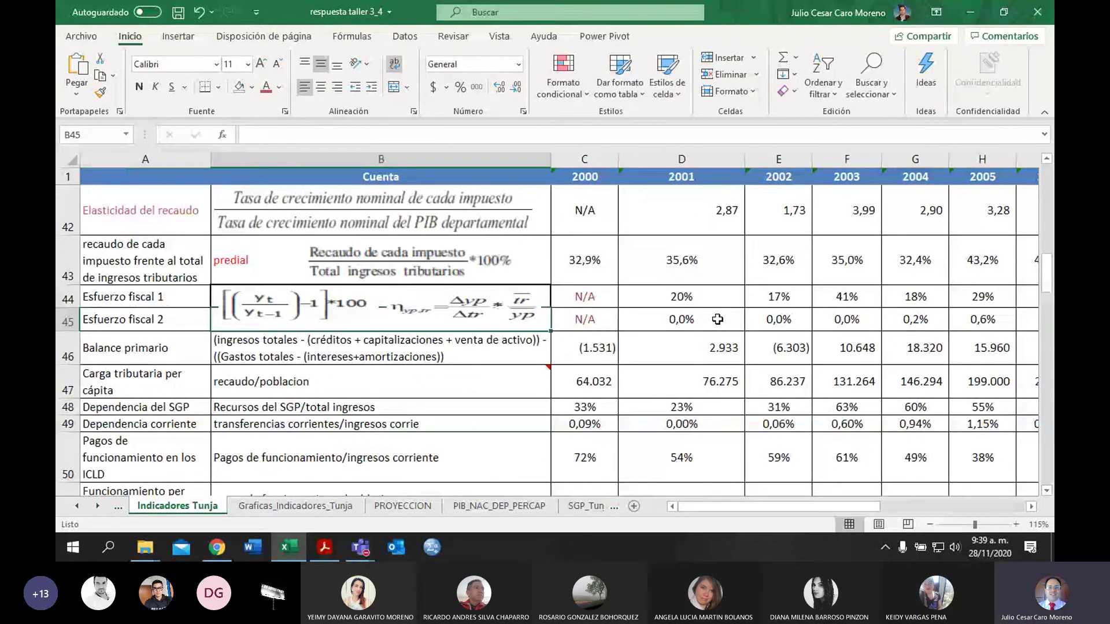
{"action": "left_click", "coordinate": [717, 319]}
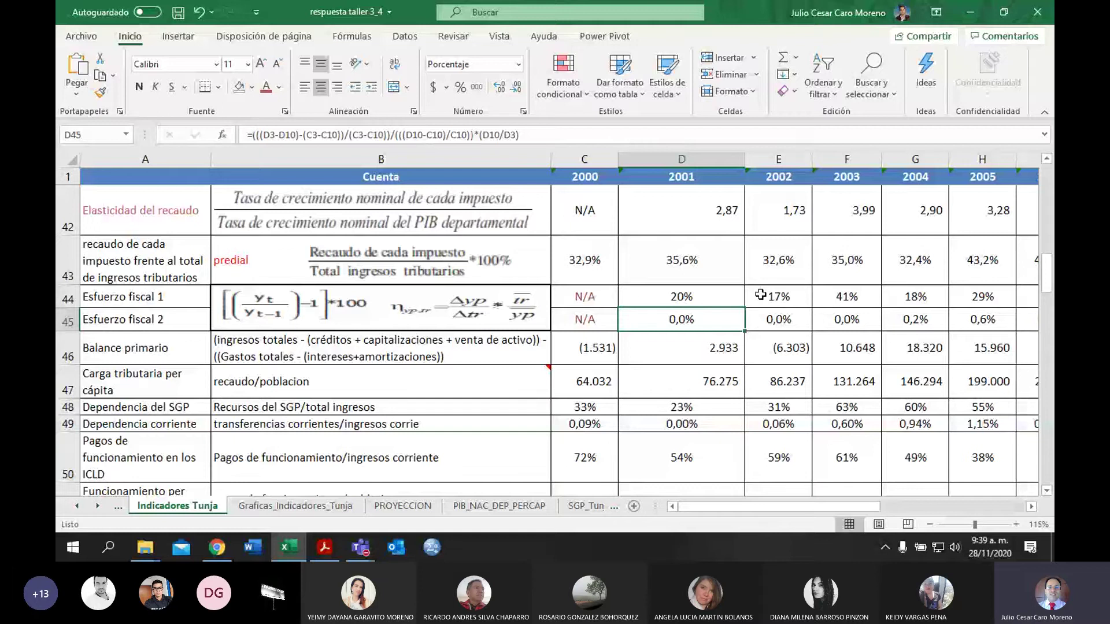
Step: Recheck the fiscal effort expression in the PDF, then examine the workbook's Esfuerzo fiscal 2 results again across row 45 from 2002 to 2018
{"action": "key", "text": "alt+Tab"}
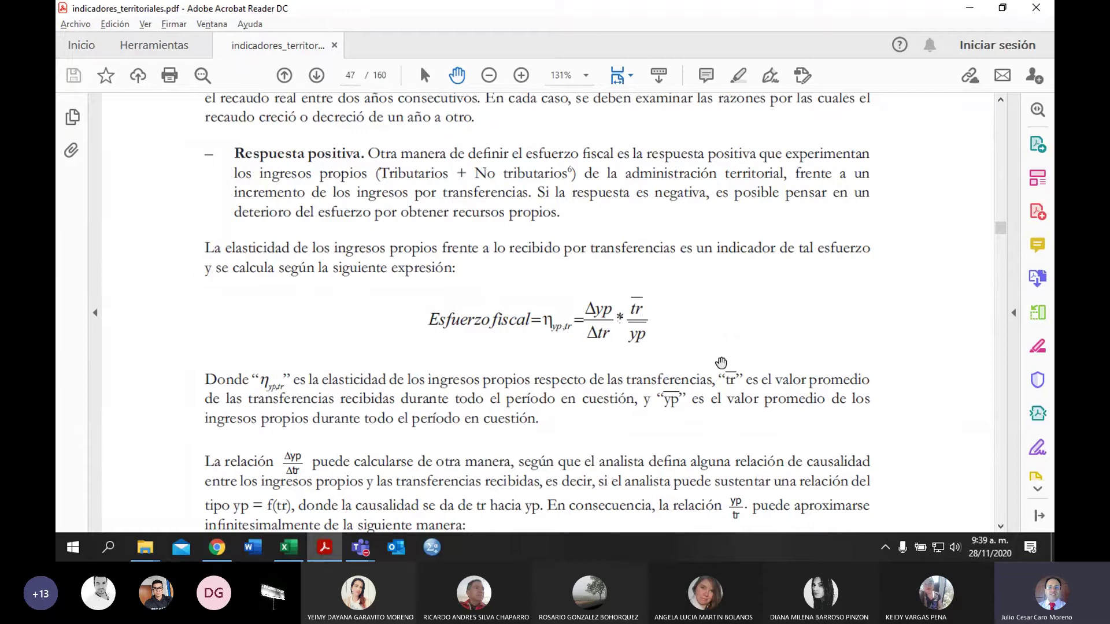
{"action": "key", "text": "alt+Tab"}
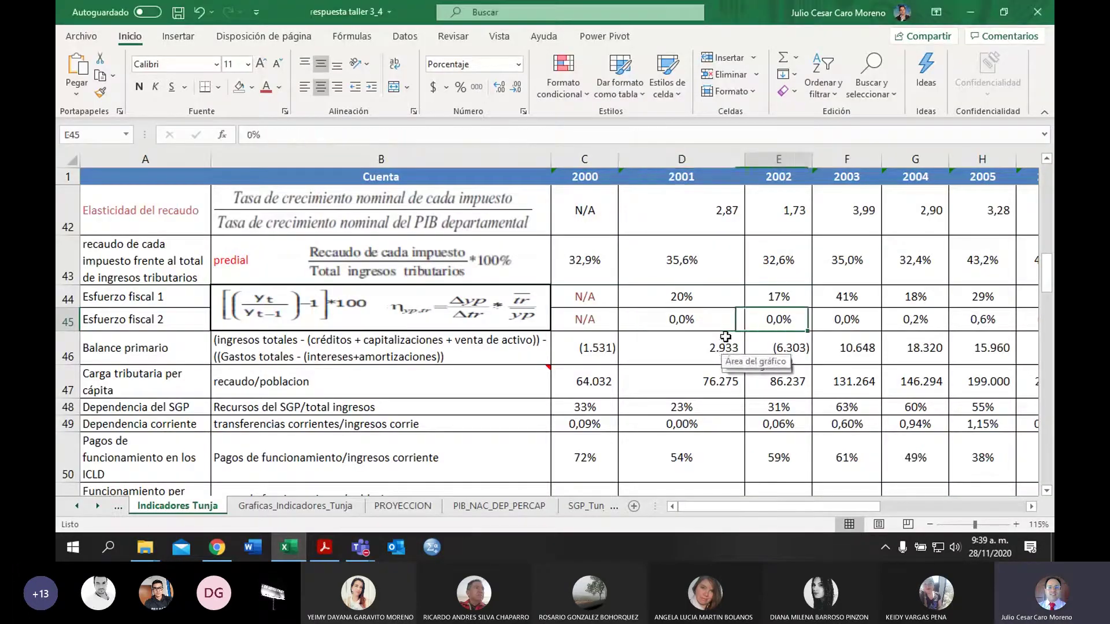
{"action": "key", "text": "Right"}
{"action": "key", "text": "Right"}
{"action": "key", "text": "Right"}
{"action": "key", "text": "Right"}
{"action": "key", "text": "Right"}
{"action": "key", "text": "Right"}
{"action": "key", "text": "Right"}
{"action": "key", "text": "Right"}
{"action": "key", "text": "Right"}
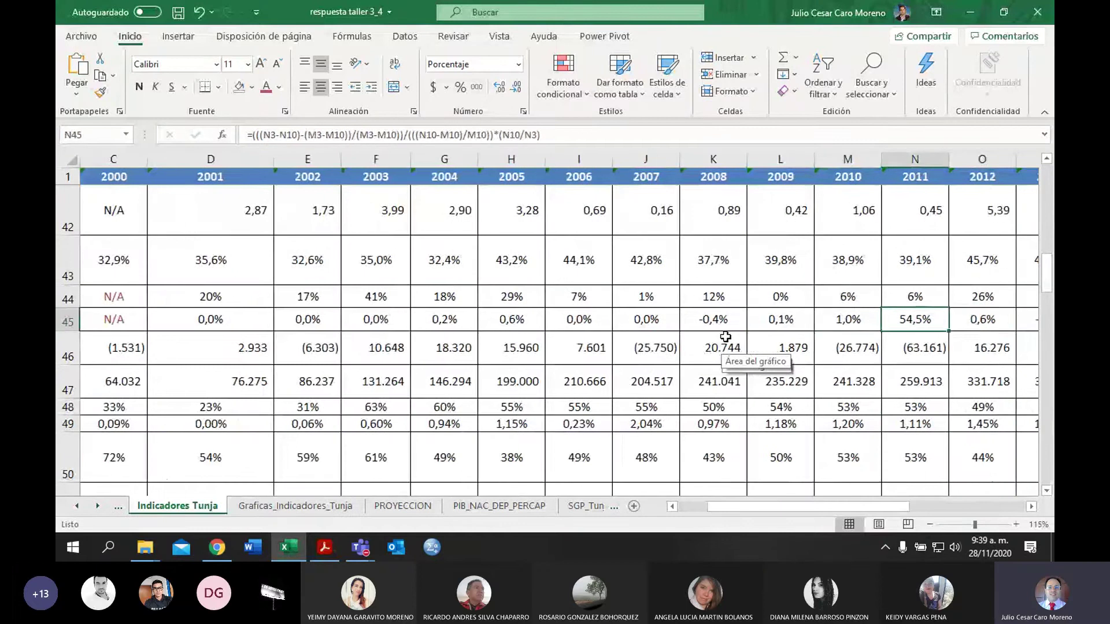
{"action": "key", "text": "Right"}
{"action": "key", "text": "Right"}
{"action": "key", "text": "Right"}
{"action": "key", "text": "Right"}
{"action": "key", "text": "Right"}
{"action": "key", "text": "Right"}
{"action": "key", "text": "Right"}
{"action": "key", "text": "Right"}
{"action": "key", "text": "Right"}
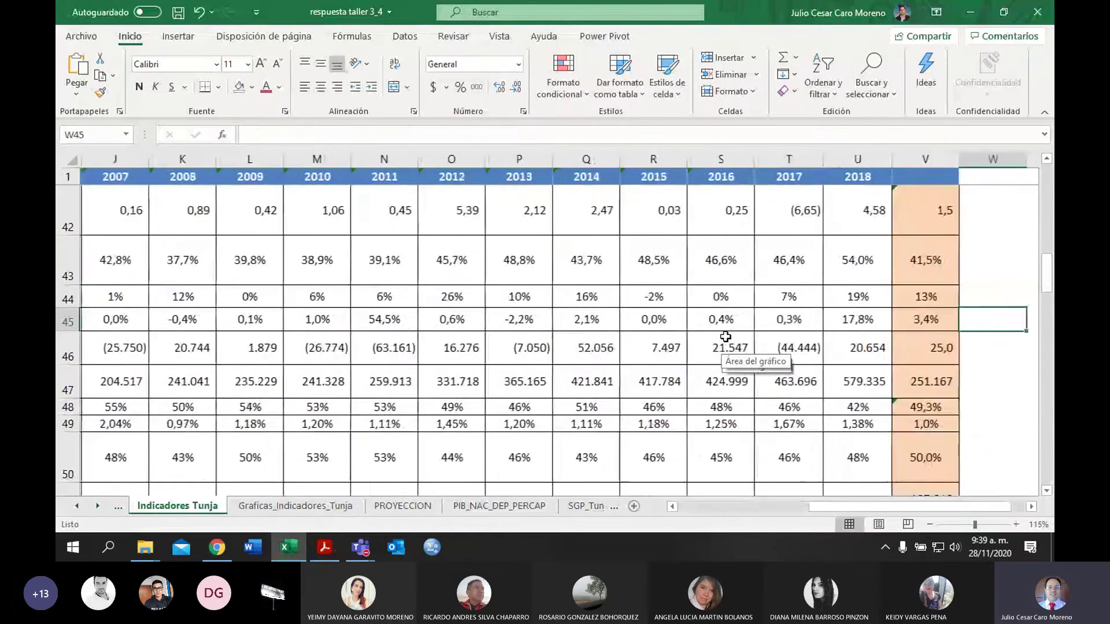
Step: Inspect the Esfuerzo fiscal 2 average formula in V45 against the start of its series in D45
{"action": "key", "text": "Left"}
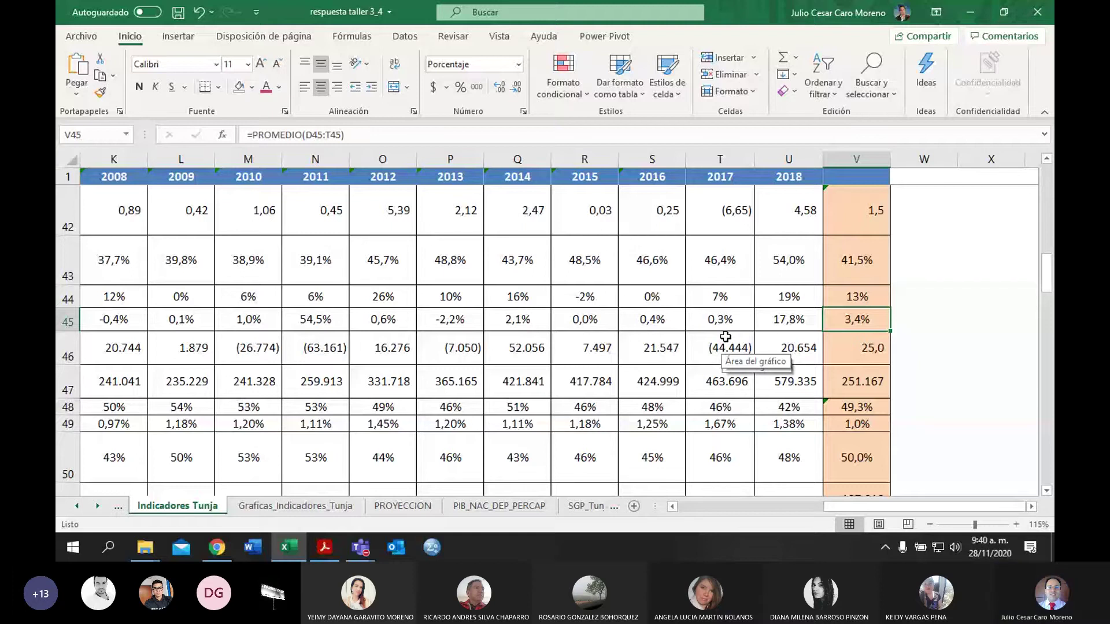
{"action": "key", "text": "Left"}
{"action": "key", "text": "ctrl+Left"}
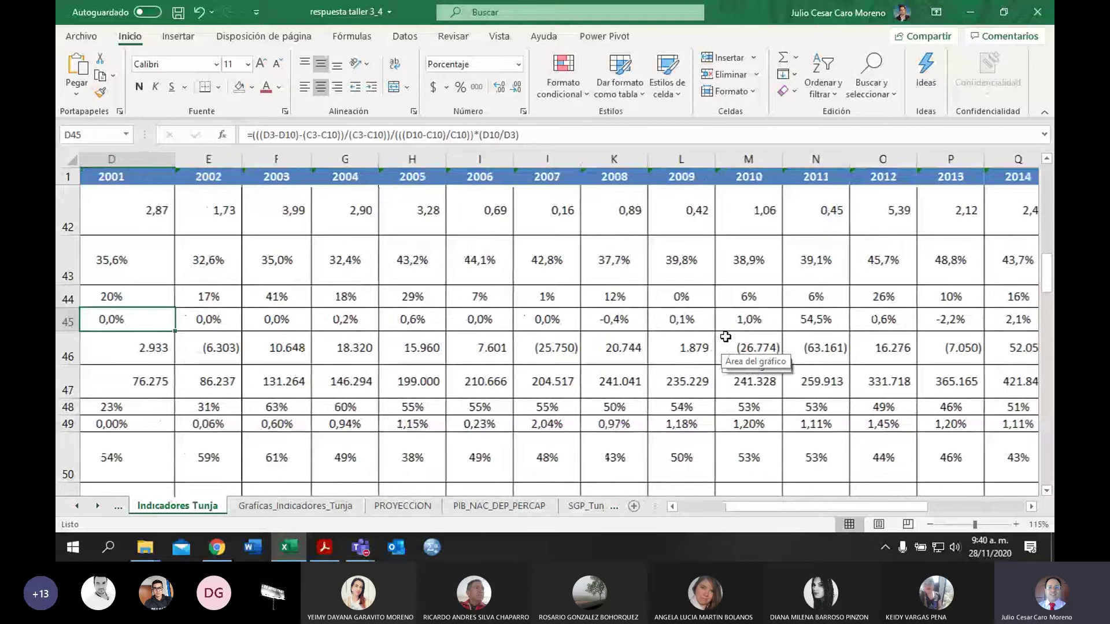
{"action": "key", "text": "ctrl+Right"}
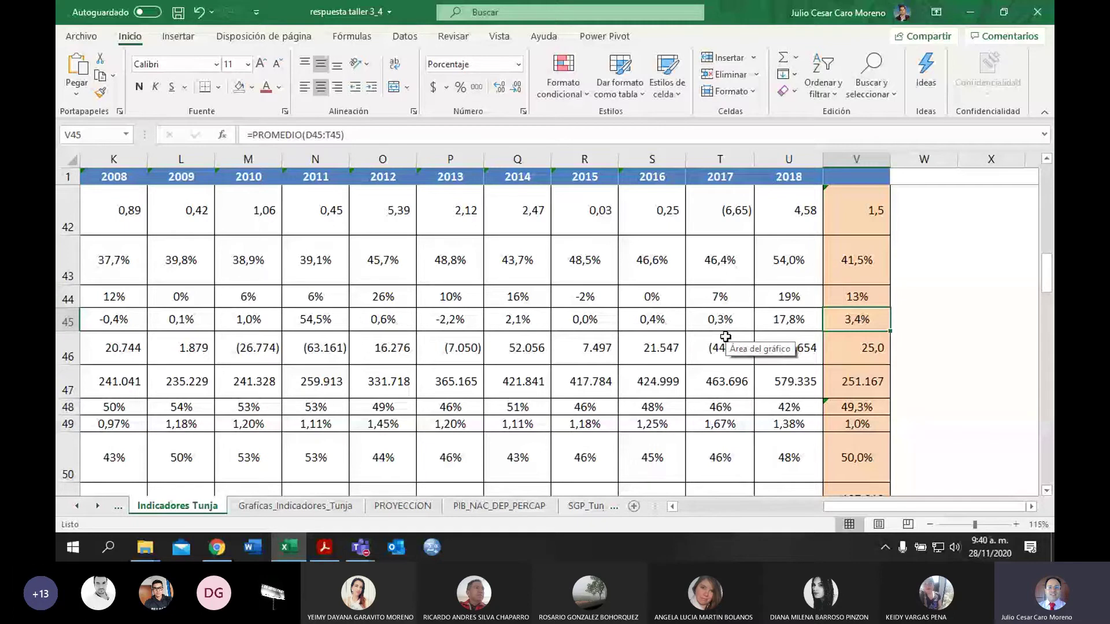
Step: View the Esfuerzo fiscal 2 chart on Graficas_Indicadores_Tunja and read the interpretation of positive and negative elasticity in the PDF
{"action": "left_click", "coordinate": [344, 506]}
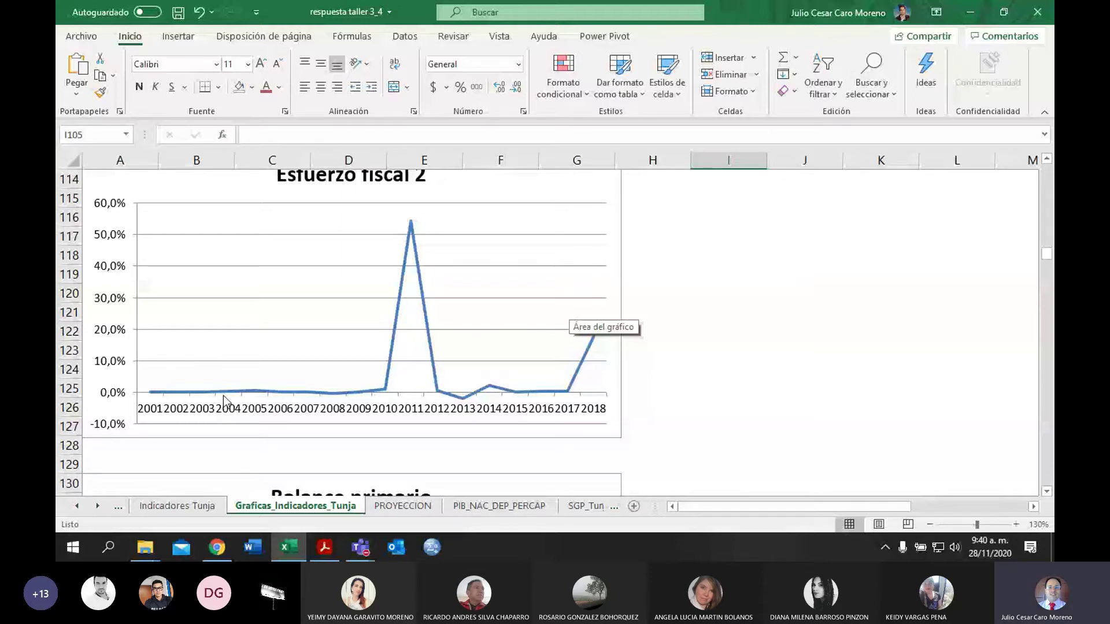
{"action": "key", "text": "alt+Tab"}
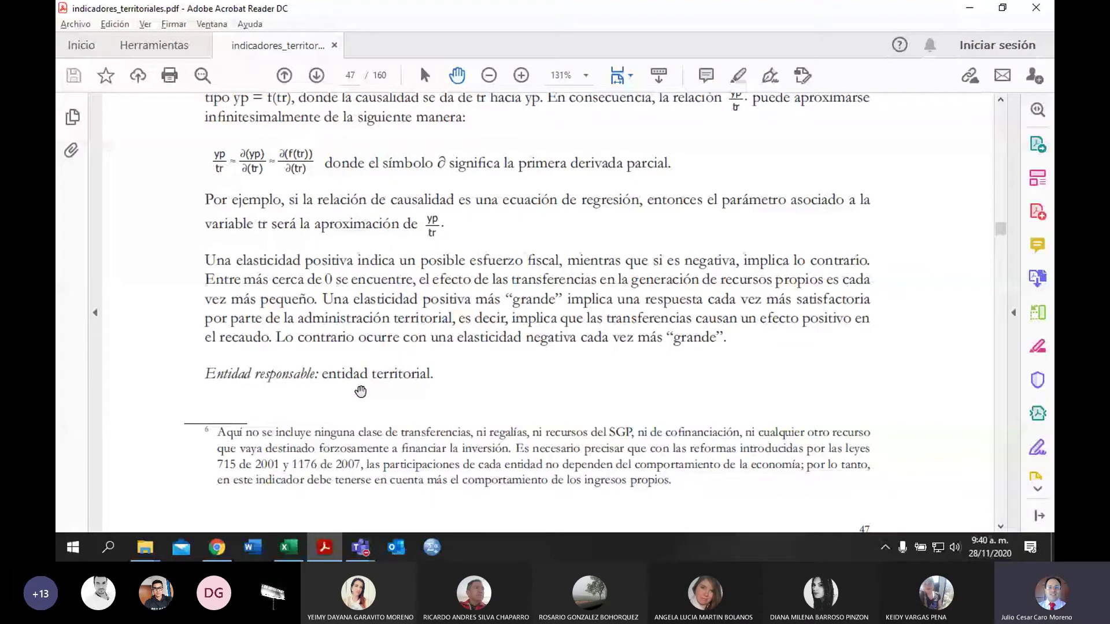
Step: Return to the Indicadores Tunja sheet in Excel and select the Balance primario indicator in A46
{"action": "key", "text": "alt+Tab"}
{"action": "key", "text": "ctrl+Page_Up"}
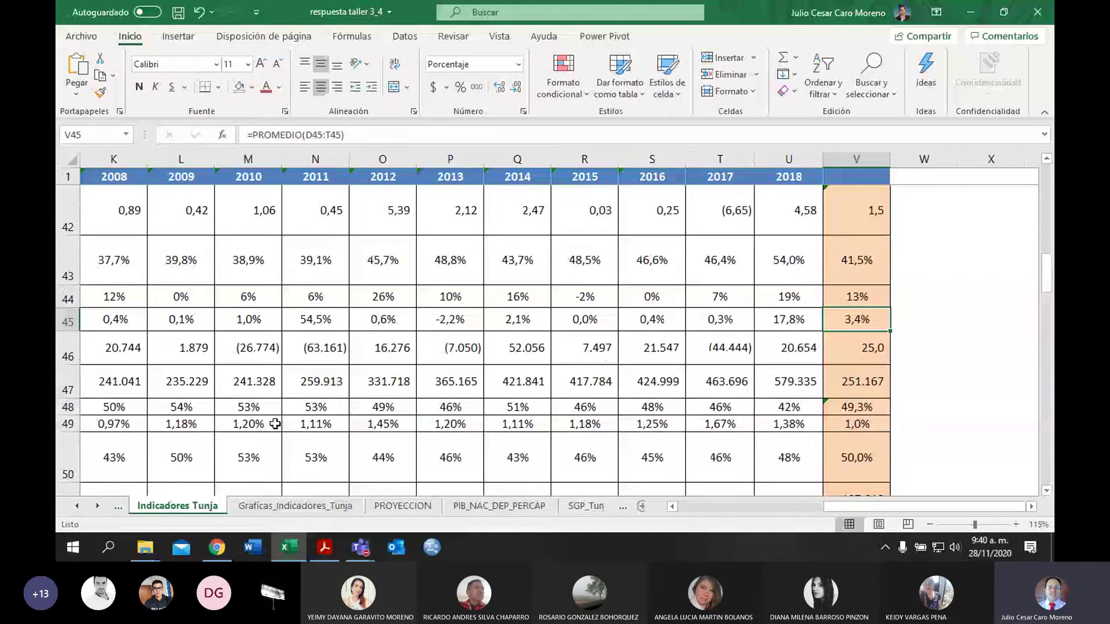
{"action": "key", "text": "Home"}
{"action": "key", "text": "Down"}
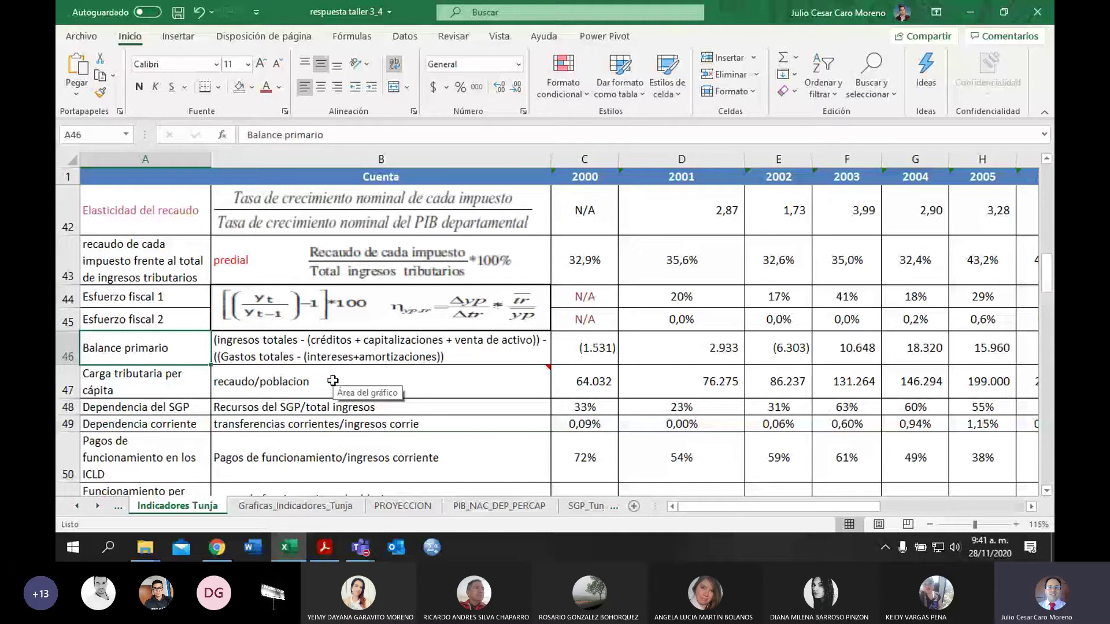
Step: Switch to the territorial indicators PDF and skim from Capacidad fiscal real through Balance primario and Carga tributaria per cápita to Dependencia del SGP
{"action": "key", "text": "alt+Tab"}
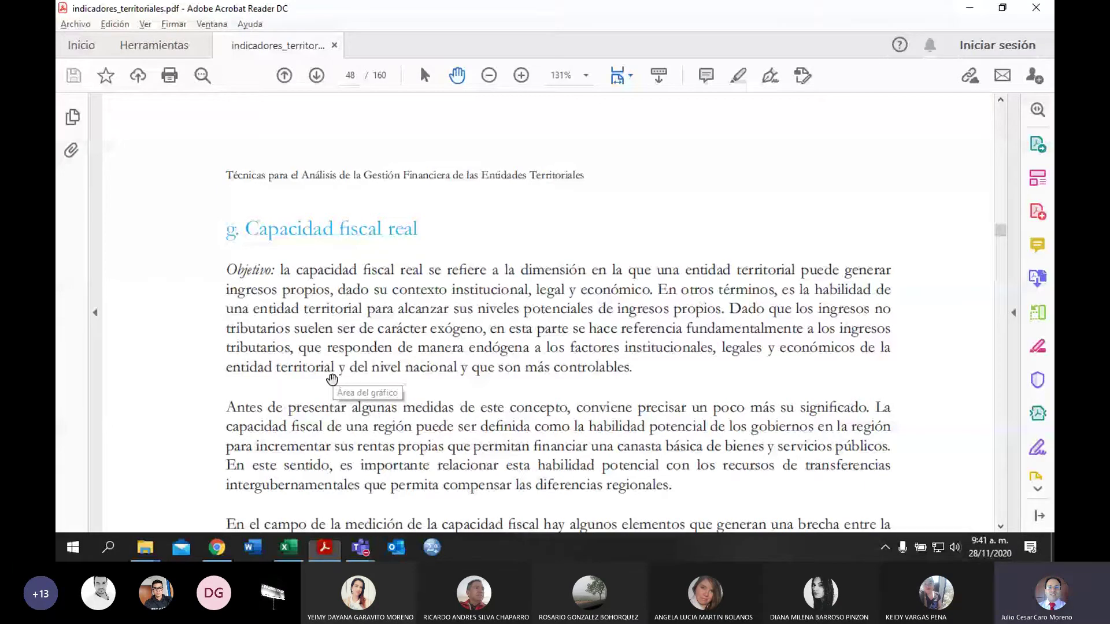
{"action": "scroll", "coordinate": [332, 379], "scroll_direction": "down", "scroll_amount": 12}
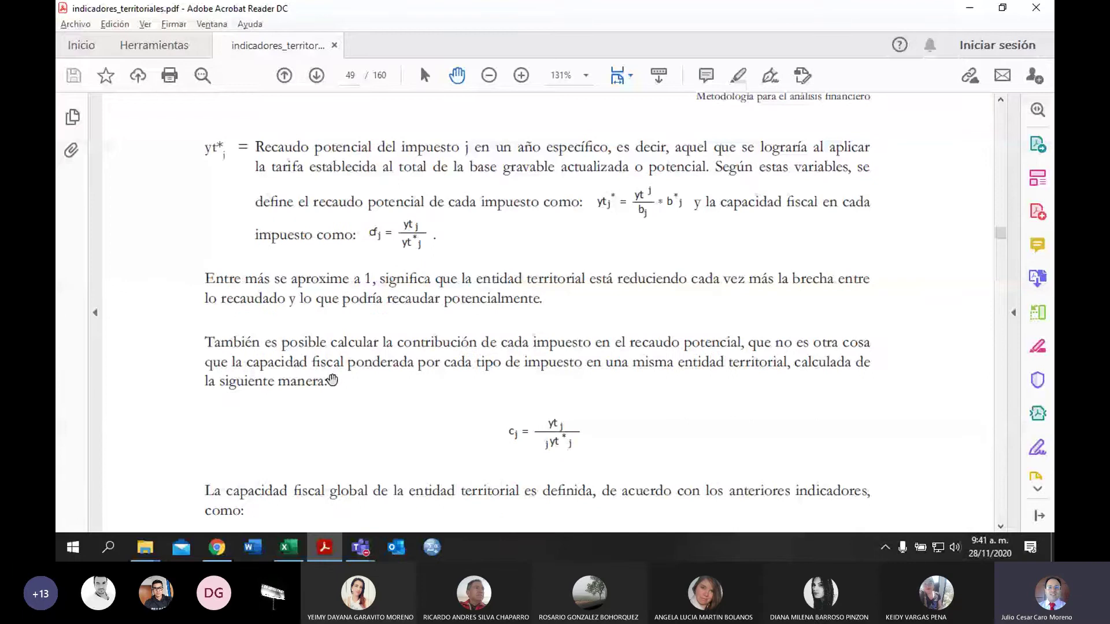
{"action": "scroll", "coordinate": [331, 379], "scroll_direction": "down", "scroll_amount": 10}
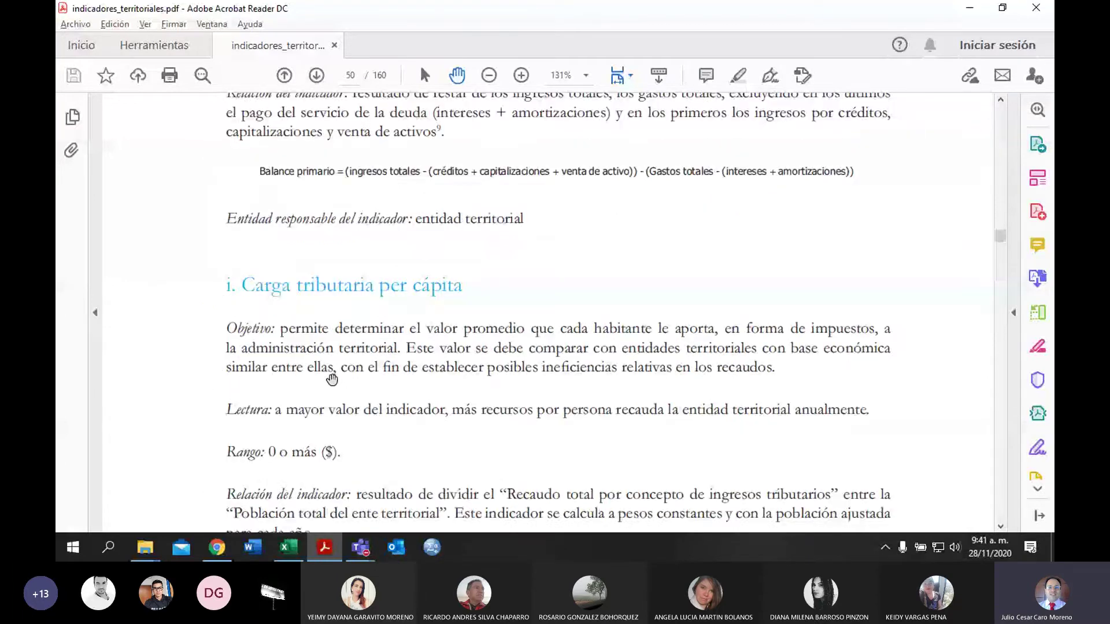
{"action": "scroll", "coordinate": [332, 379], "scroll_direction": "down", "scroll_amount": 9}
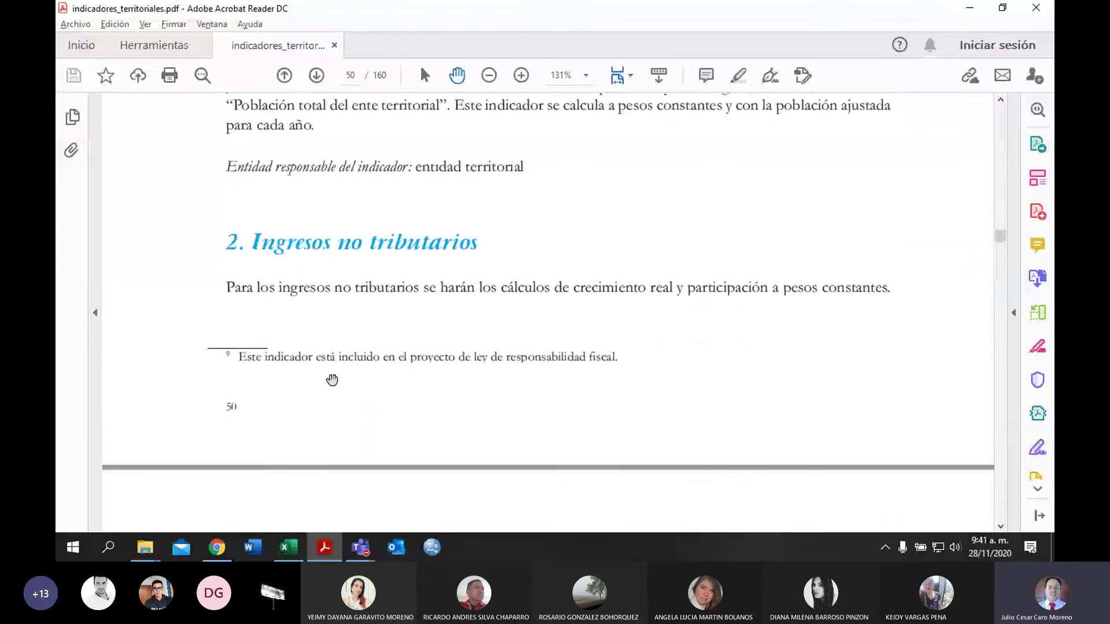
{"action": "scroll", "coordinate": [332, 379], "scroll_direction": "down", "scroll_amount": 3}
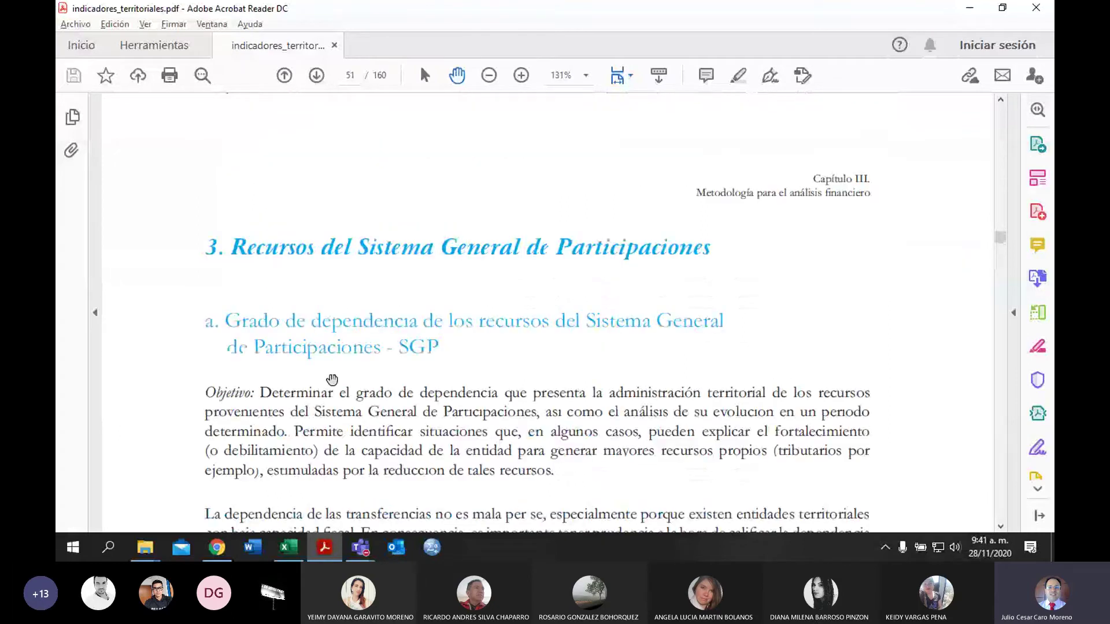
{"action": "scroll", "coordinate": [332, 380], "scroll_direction": "down", "scroll_amount": 6}
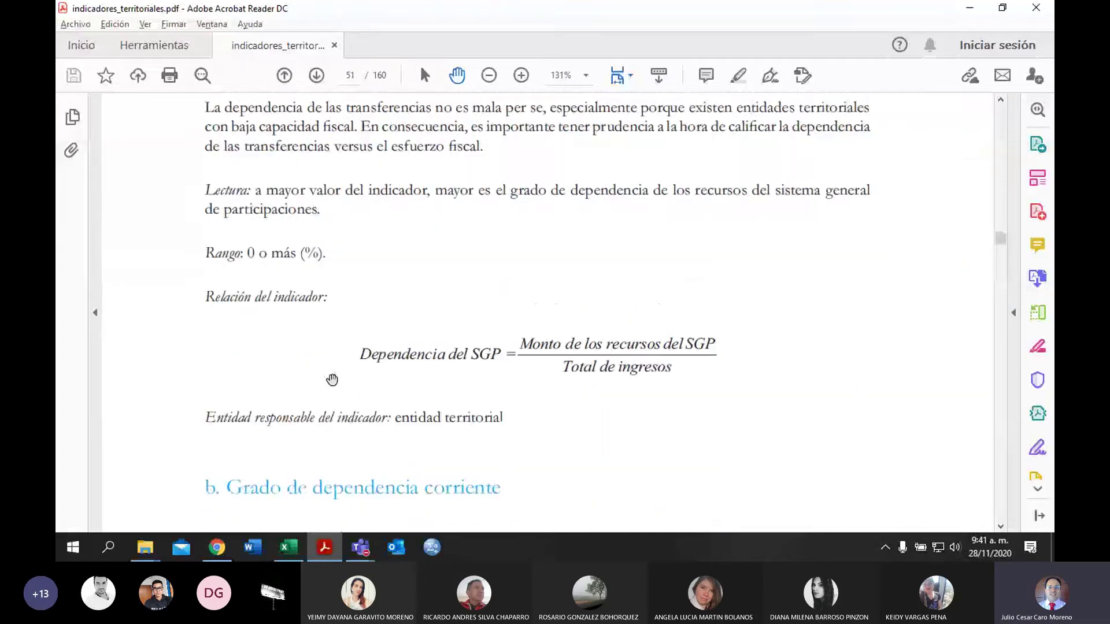
{"action": "scroll", "coordinate": [332, 379], "scroll_direction": "down", "scroll_amount": 2}
Step: Go back to the Esfuerzo fiscal expression in the PDF and read the Capacidad fiscal real section down to its indicator variables
{"action": "scroll", "coordinate": [332, 379], "scroll_direction": "up", "scroll_amount": 20}
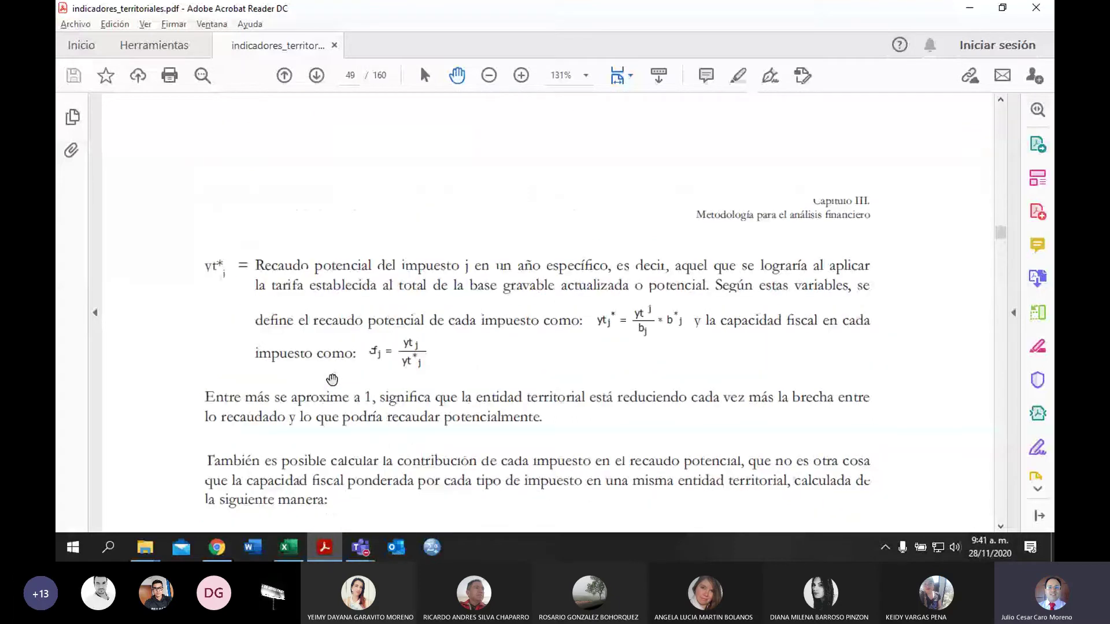
{"action": "scroll", "coordinate": [332, 379], "scroll_direction": "up", "scroll_amount": 15}
{"action": "scroll", "coordinate": [332, 380], "scroll_direction": "down", "scroll_amount": 5}
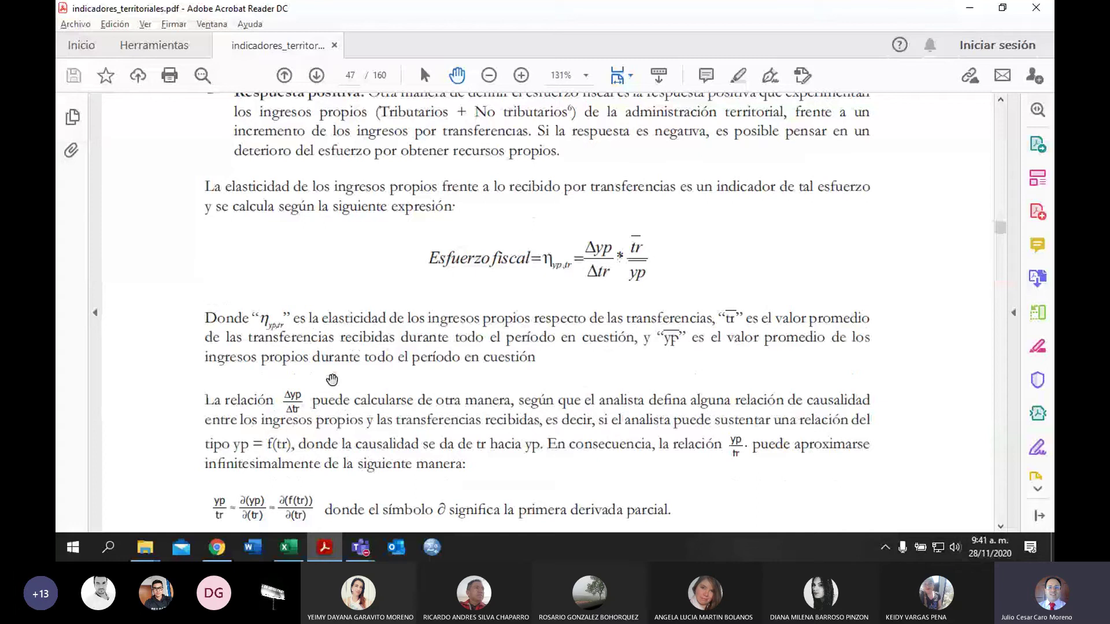
{"action": "scroll", "coordinate": [331, 379], "scroll_direction": "down", "scroll_amount": 15}
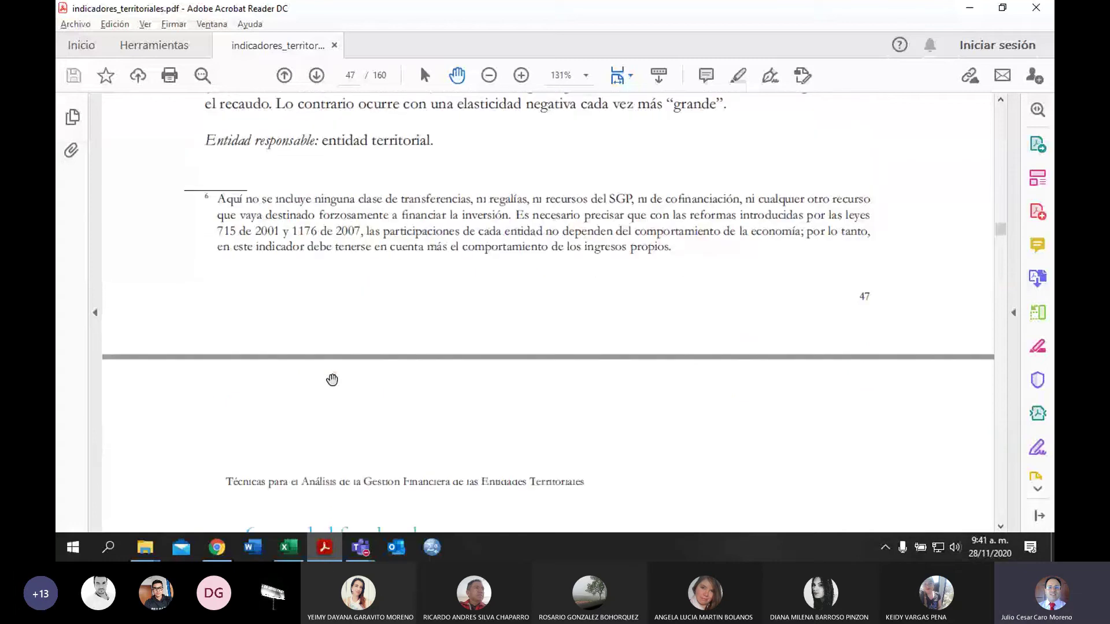
{"action": "scroll", "coordinate": [332, 379], "scroll_direction": "down", "scroll_amount": 5}
{"action": "scroll", "coordinate": [332, 379], "scroll_direction": "down", "scroll_amount": 3}
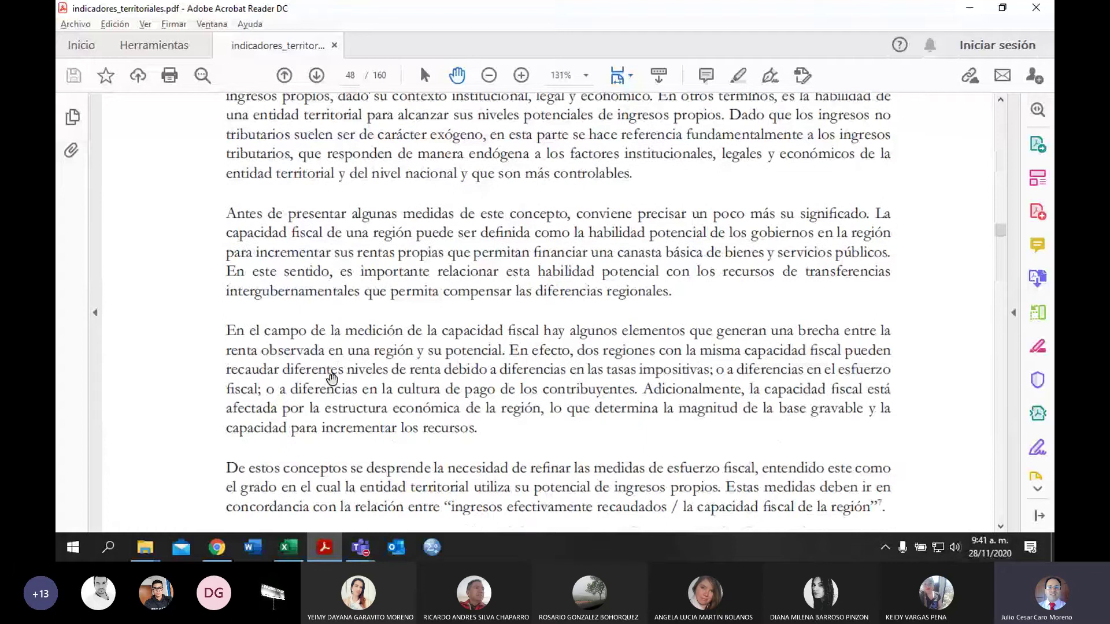
{"action": "scroll", "coordinate": [332, 379], "scroll_direction": "down", "scroll_amount": 3}
{"action": "scroll", "coordinate": [331, 379], "scroll_direction": "down", "scroll_amount": 2}
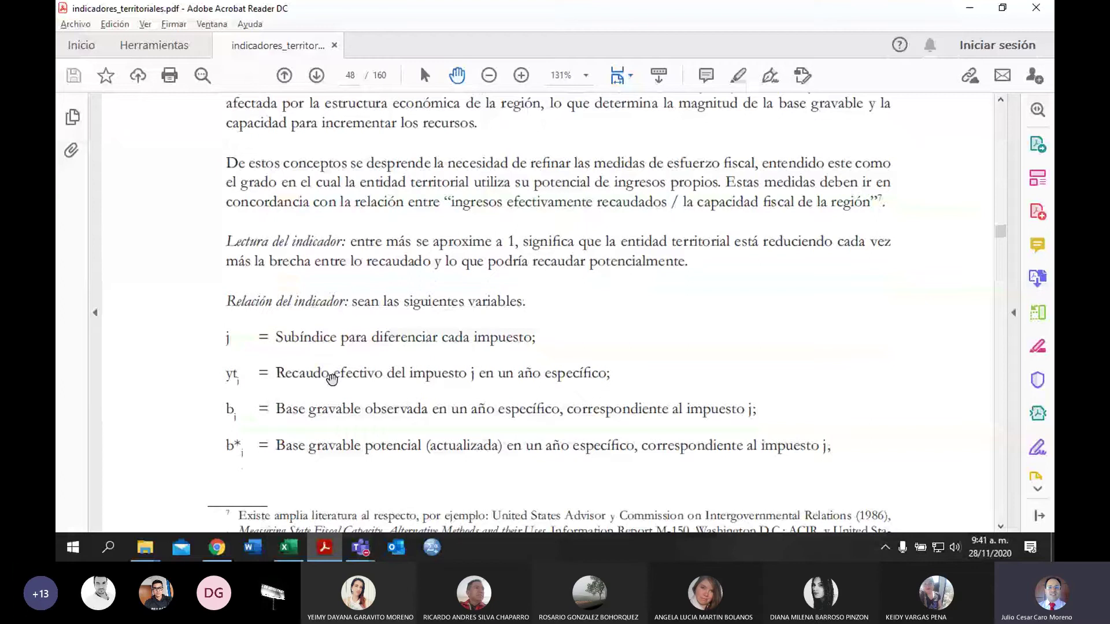
{"action": "scroll", "coordinate": [331, 379], "scroll_direction": "down", "scroll_amount": 1}
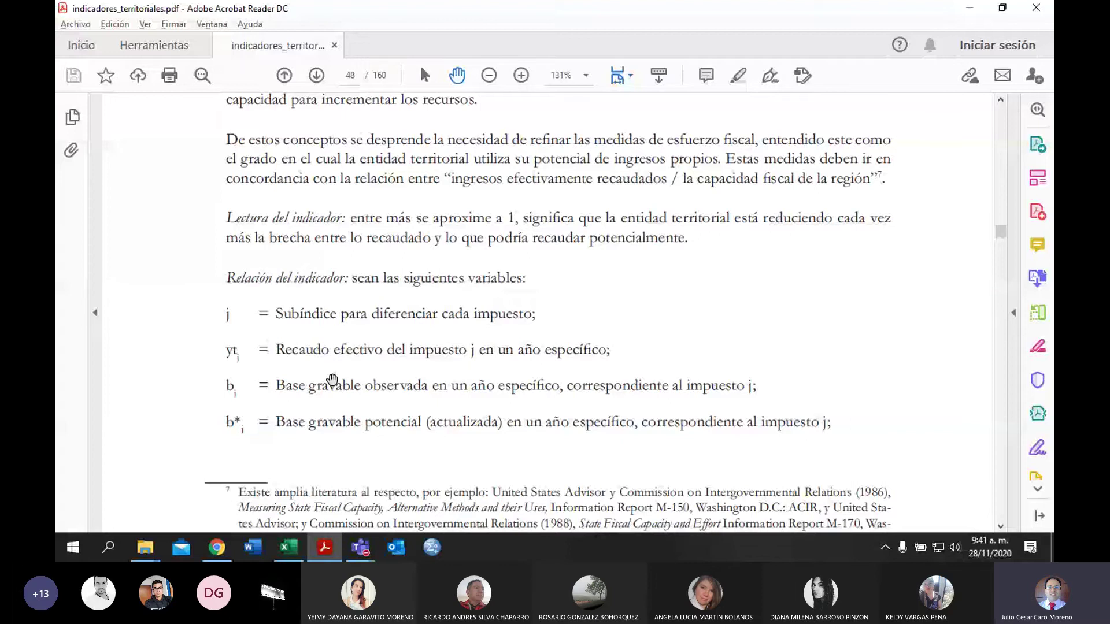
Step: Return to the Excel workbook and check the Balance primario definition in B46 and the C46 formula against the rows it references
{"action": "key", "text": "alt+Tab"}
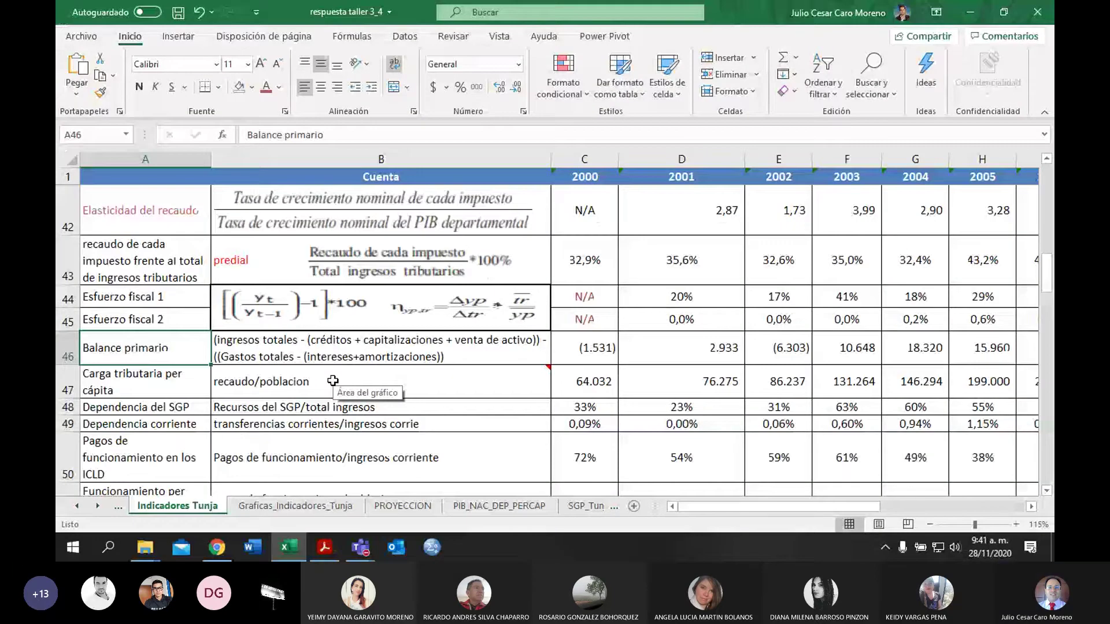
{"action": "key", "text": "Right"}
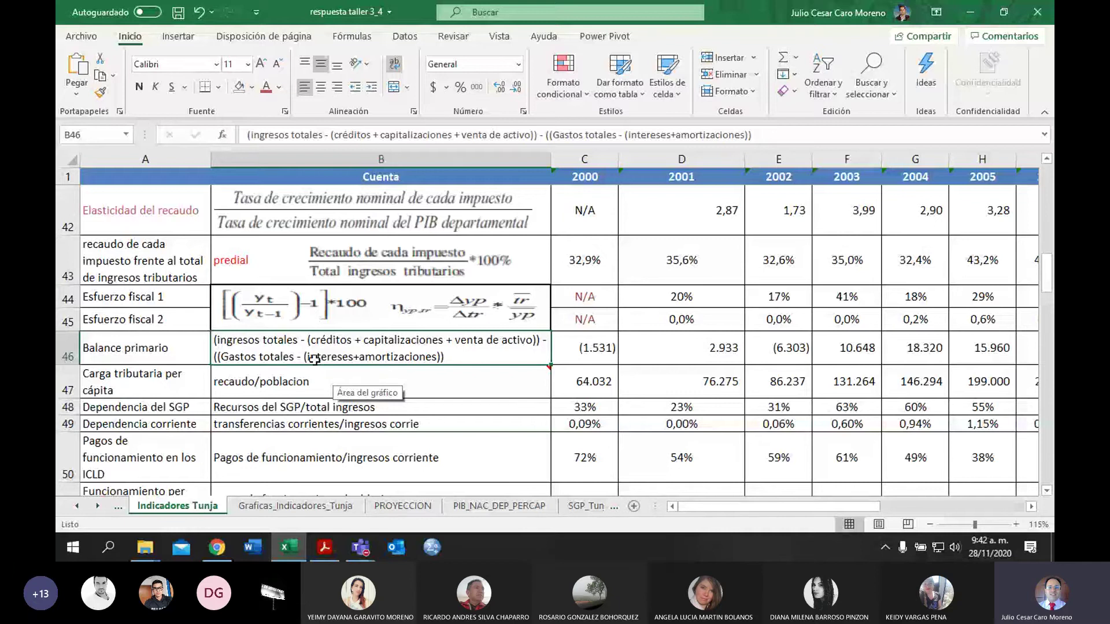
{"action": "mouse_move", "coordinate": [315, 367]}
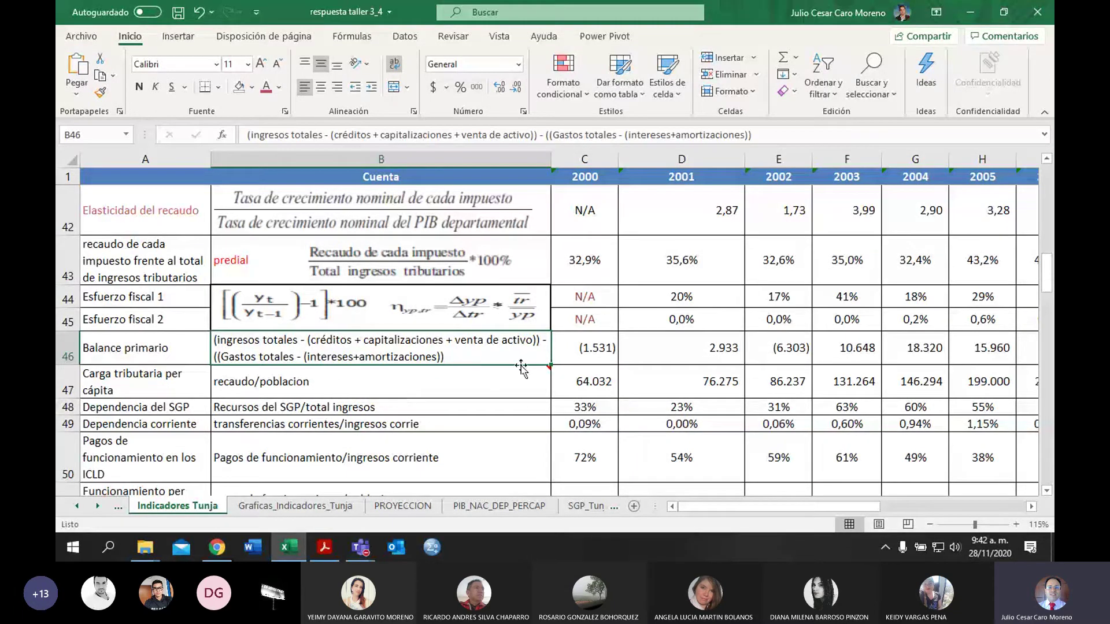
{"action": "mouse_move", "coordinate": [525, 374]}
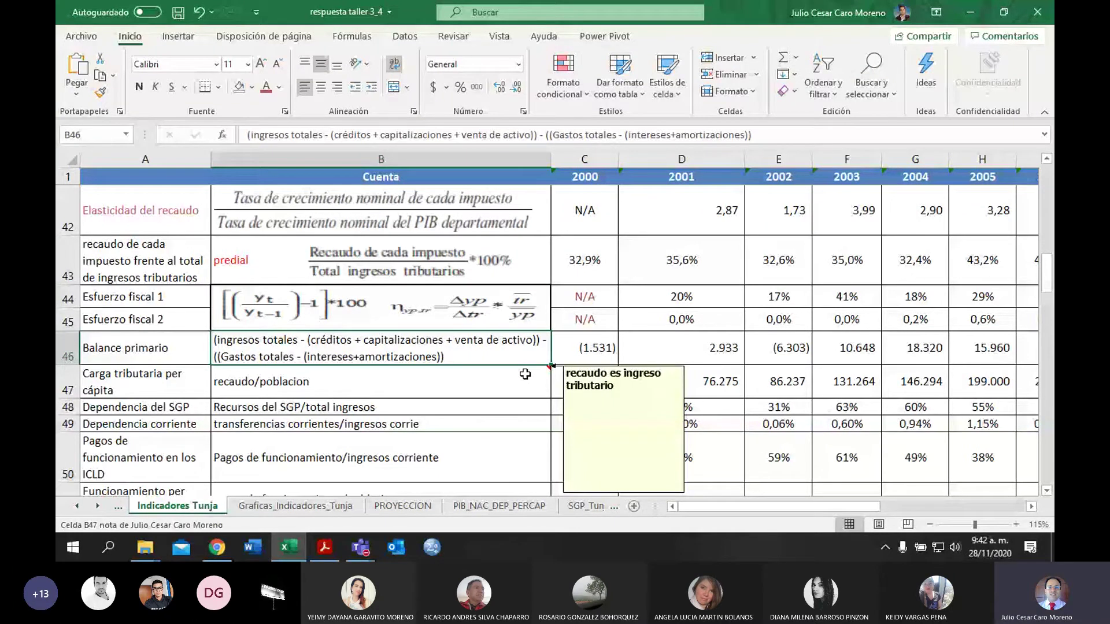
{"action": "key", "text": "Right"}
{"action": "key", "text": "F2"}
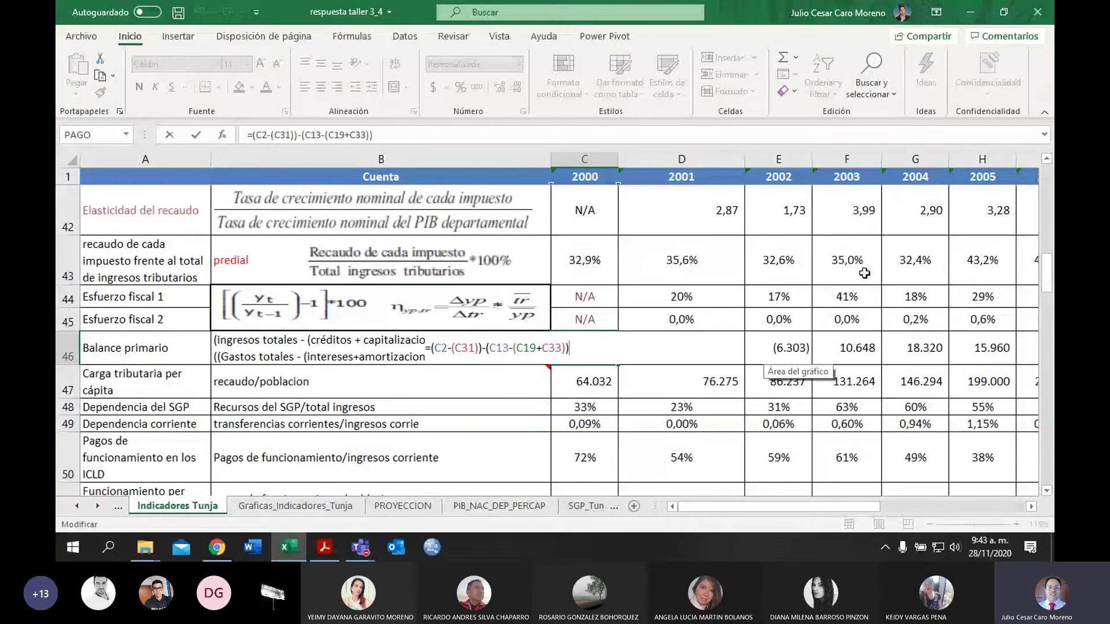
{"action": "left_click_drag", "start_coordinate": [1048, 273], "coordinate": [1032, 228]}
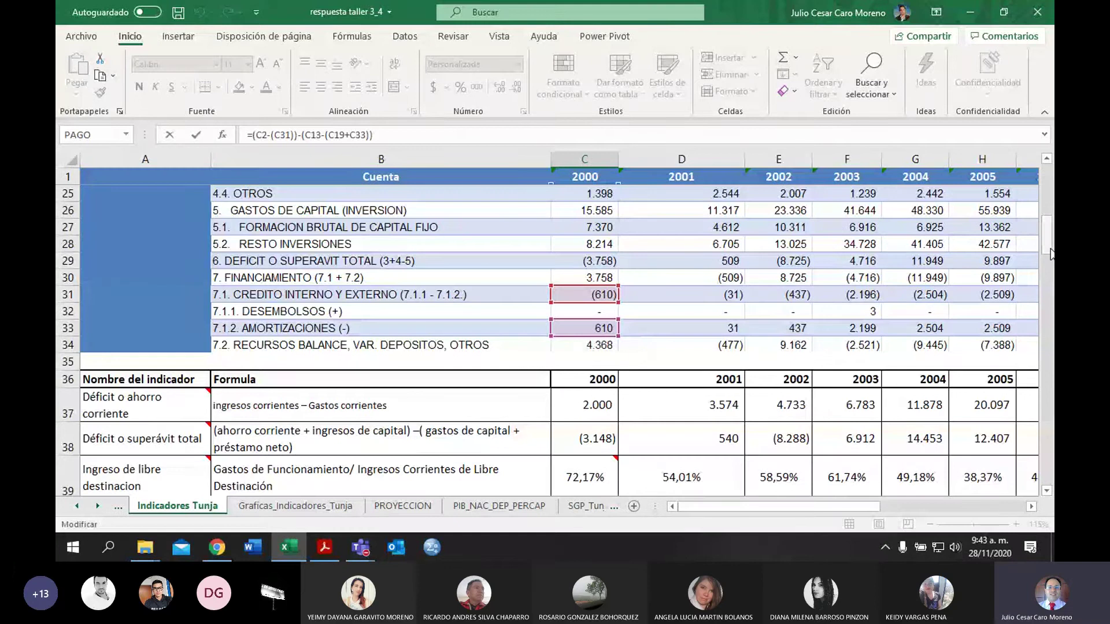
{"action": "left_click_drag", "start_coordinate": [1051, 255], "coordinate": [1047, 314]}
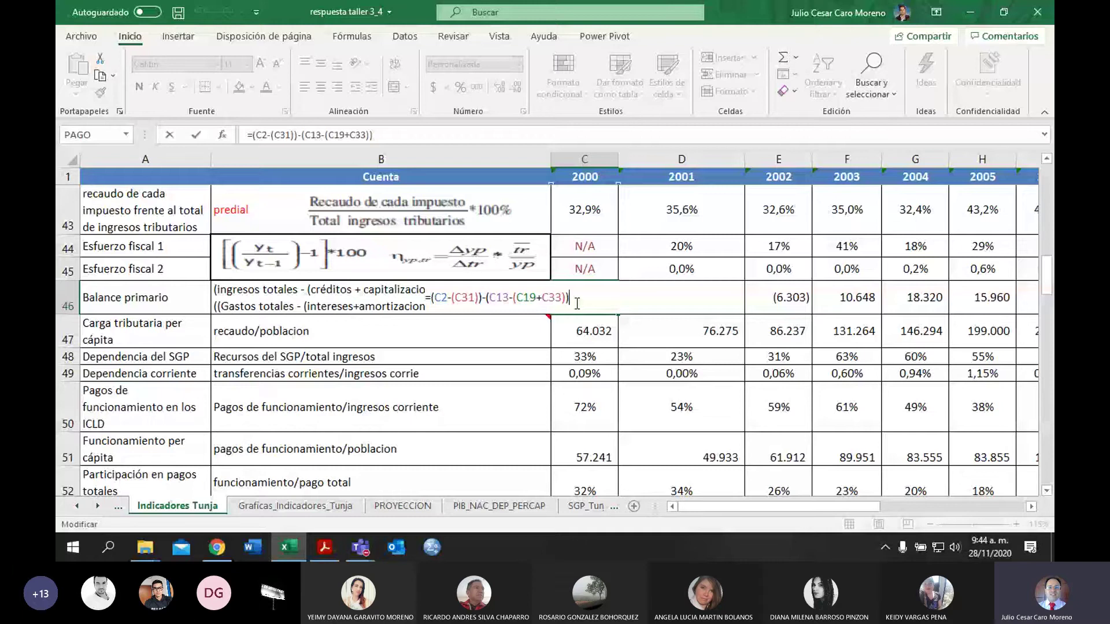
{"action": "key", "text": "ctrl+Return"}
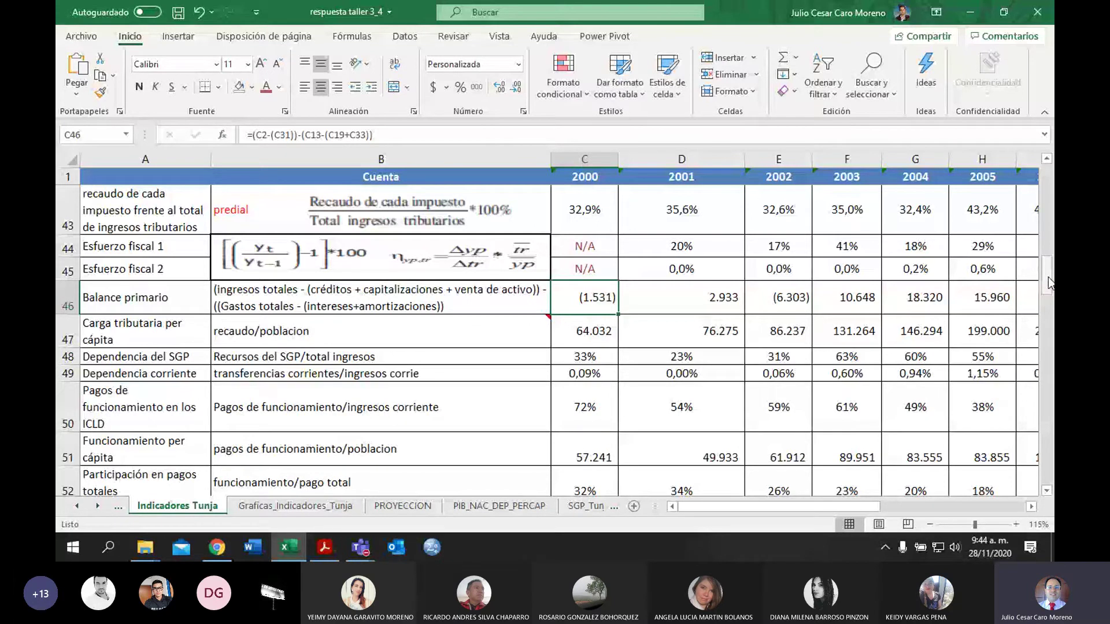
Step: Review the income, expense and financing rows, and fill the Balance primario formula from C46 across row 46 to 2018 in U46
{"action": "left_click_drag", "start_coordinate": [1048, 276], "coordinate": [1049, 236]}
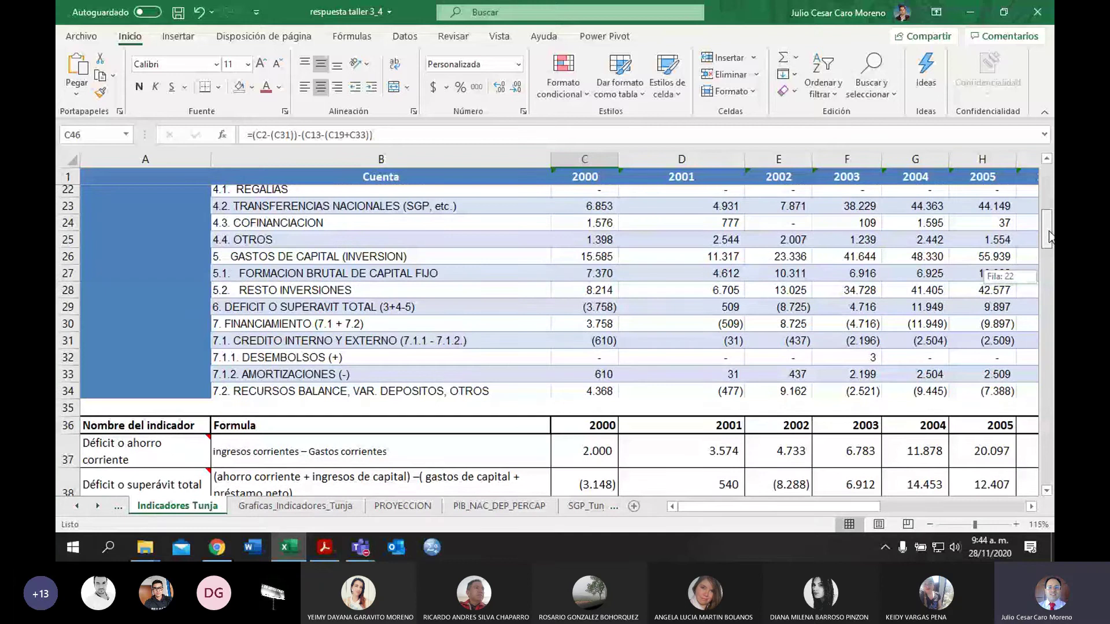
{"action": "left_click_drag", "start_coordinate": [1049, 237], "coordinate": [1047, 286]}
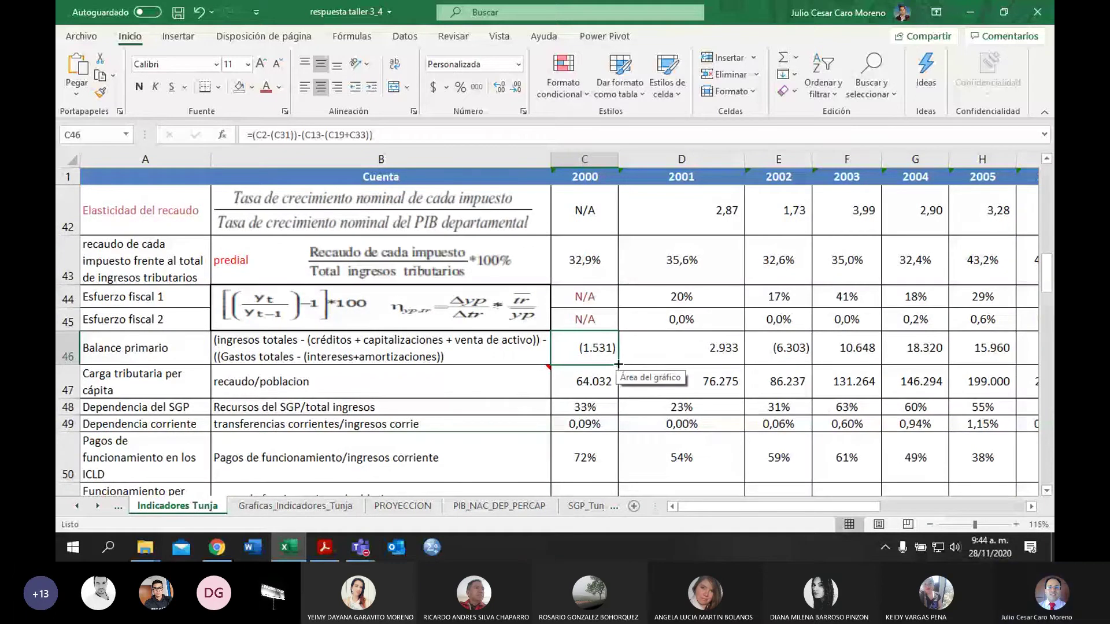
{"action": "left_click_drag", "start_coordinate": [614, 363], "coordinate": [906, 355]}
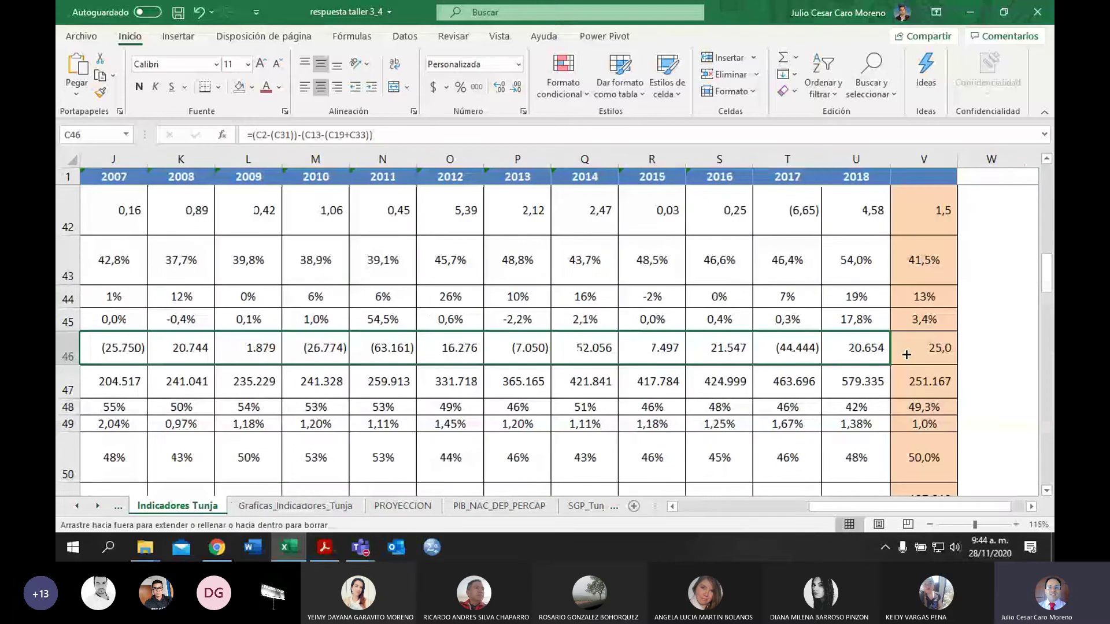
Step: Inspect the range used by the Balance primario average formula in V46
{"action": "double_click", "coordinate": [906, 354]}
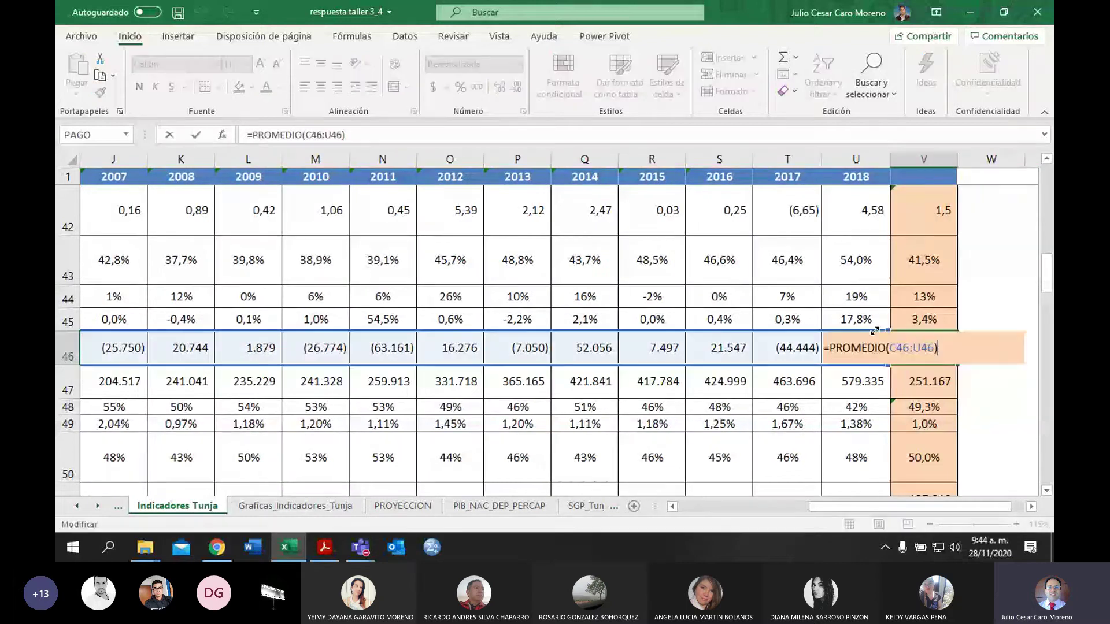
{"action": "key", "text": "Return"}
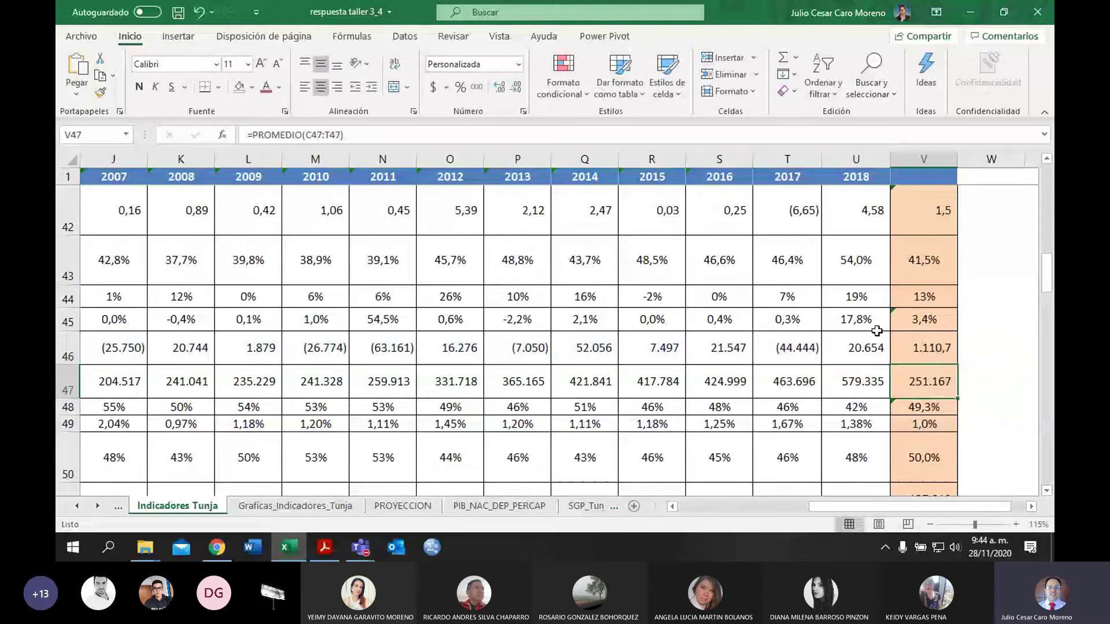
{"action": "left_click", "coordinate": [927, 346]}
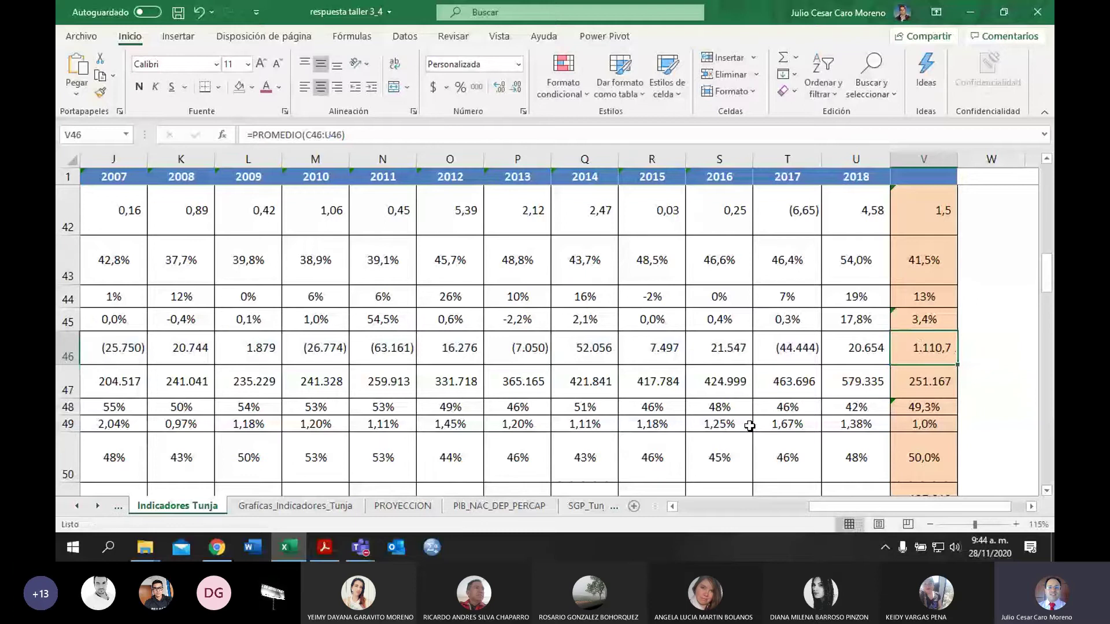
Step: View the Balance primario chart on the Graficas_Indicadores_Tunja sheet
{"action": "key", "text": "ctrl+Page_Down"}
{"action": "scroll", "coordinate": [464, 390], "scroll_direction": "down", "scroll_amount": 1}
{"action": "scroll", "coordinate": [465, 394], "scroll_direction": "up", "scroll_amount": 3}
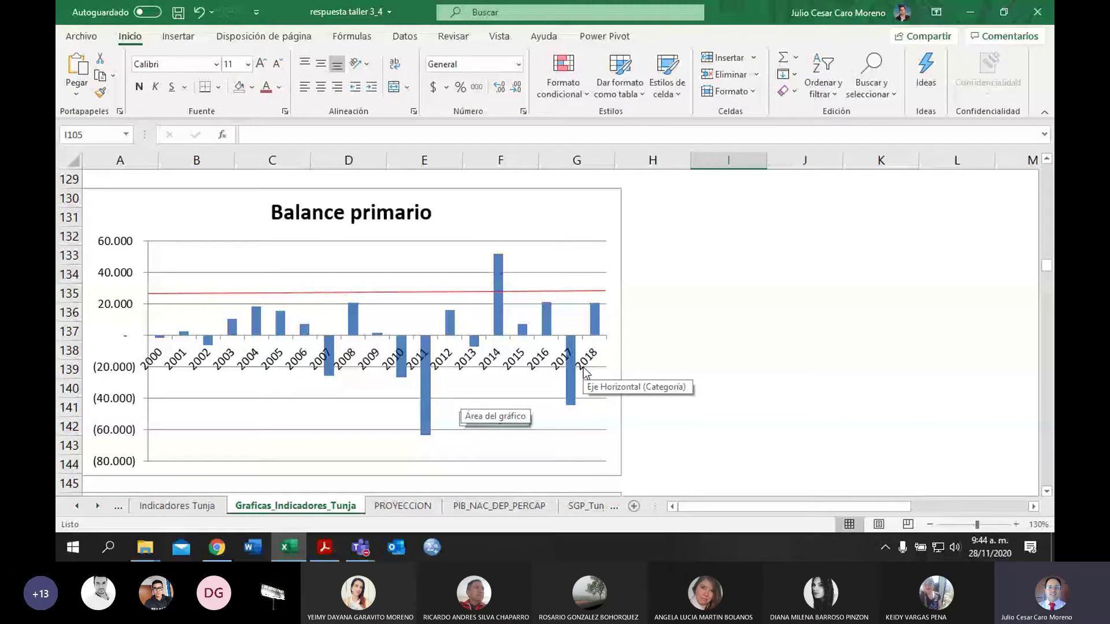
Step: Switch to Adobe Acrobat Reader and read the "Sostenibilidad fiscal" section with the Balance primario formula in indicadores_territoriales.pdf
{"action": "key", "text": "alt+Tab"}
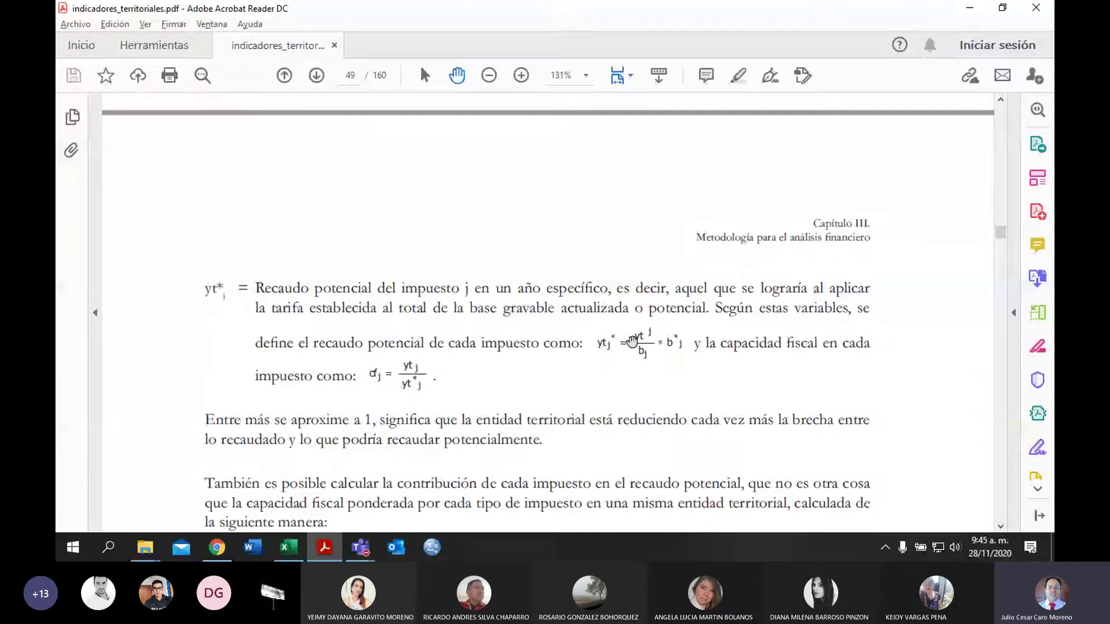
{"action": "scroll", "coordinate": [646, 343], "scroll_direction": "down", "scroll_amount": 1}
{"action": "scroll", "coordinate": [647, 343], "scroll_direction": "down", "scroll_amount": 6}
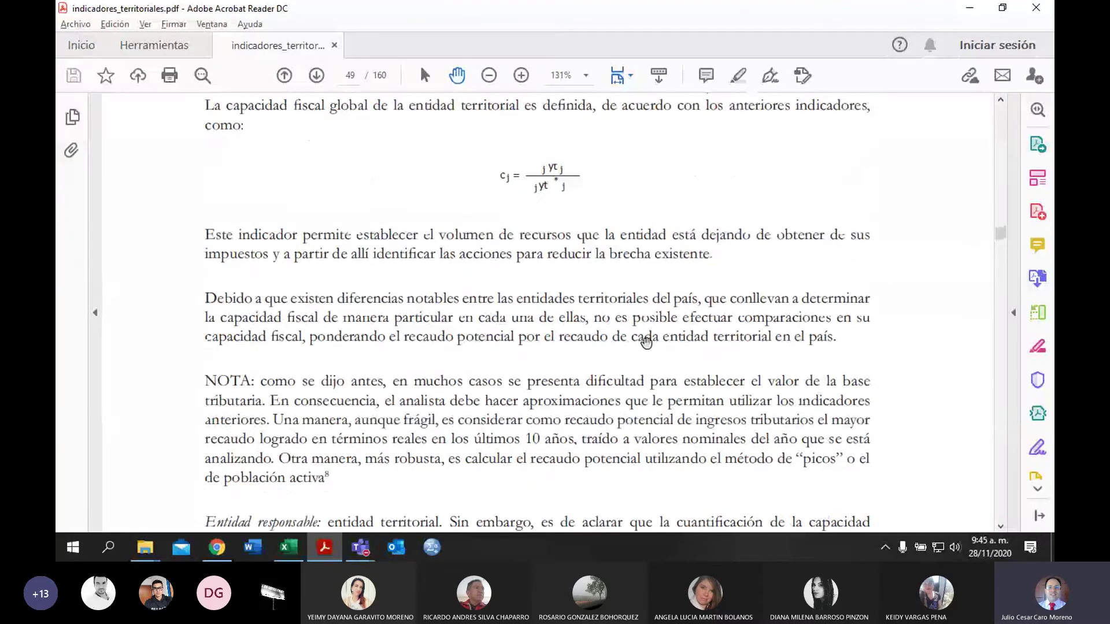
{"action": "scroll", "coordinate": [647, 343], "scroll_direction": "down", "scroll_amount": 5}
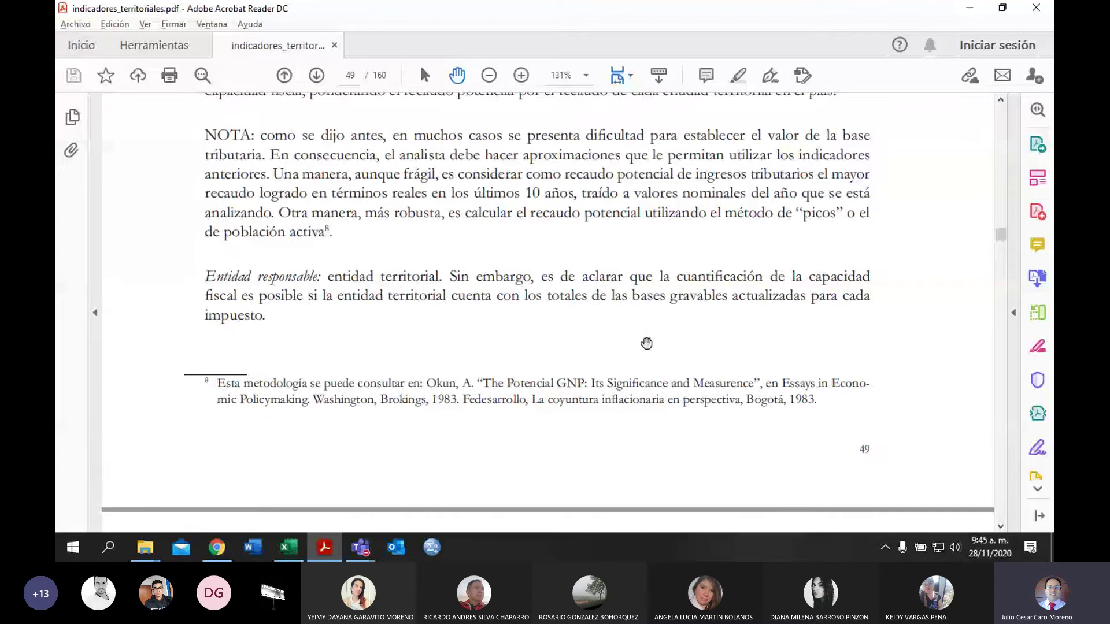
{"action": "scroll", "coordinate": [647, 343], "scroll_direction": "down", "scroll_amount": 8}
{"action": "scroll", "coordinate": [647, 343], "scroll_direction": "down", "scroll_amount": 2}
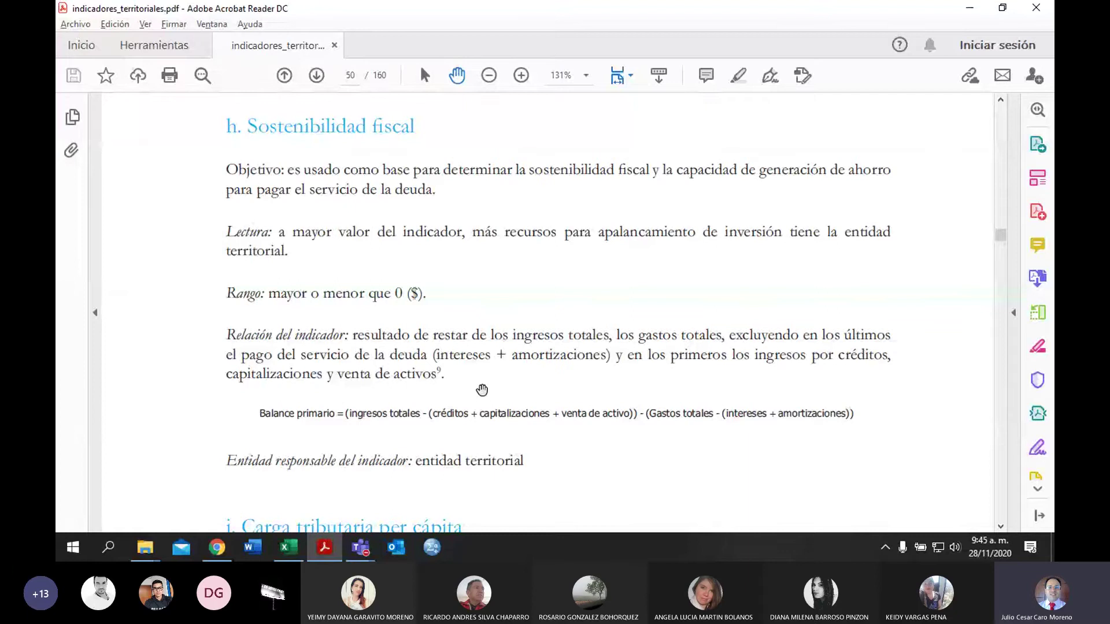
Step: Return to Excel and inspect the Balance primario formulas for 2000 and 2001 in the Indicadores Tunja sheet
{"action": "key", "text": "alt+Tab"}
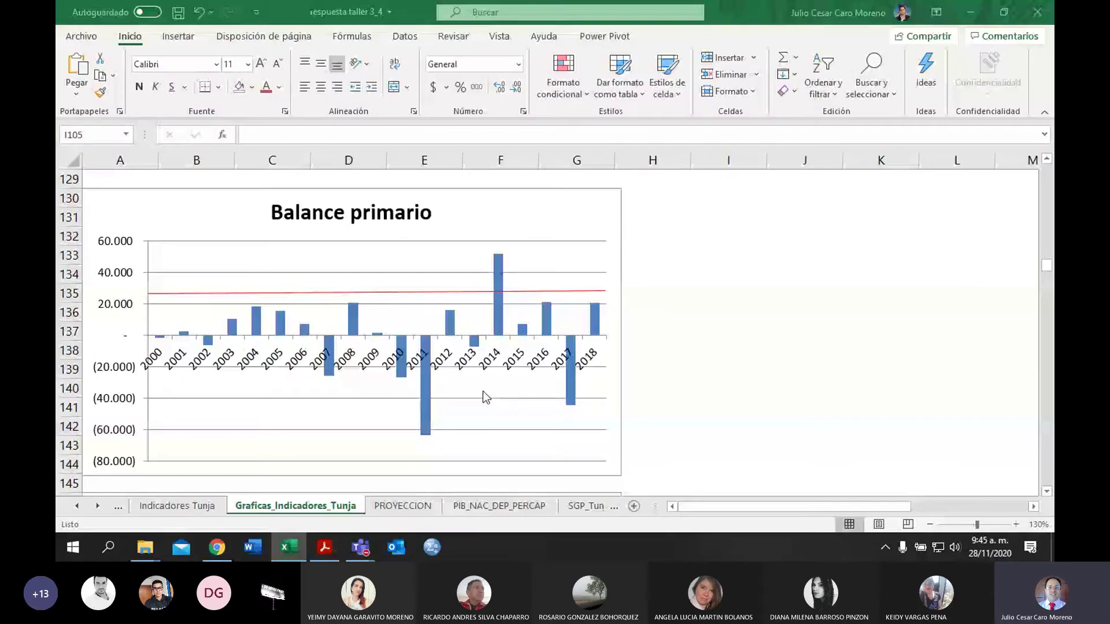
{"action": "left_click", "coordinate": [200, 506]}
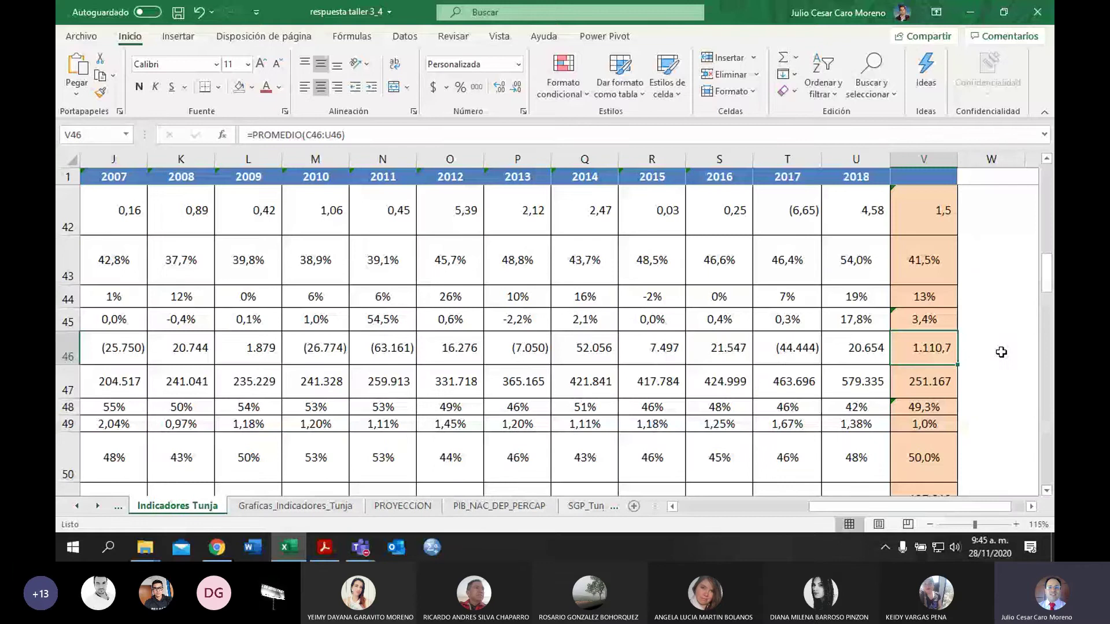
{"action": "key", "text": "Left"}
{"action": "key", "text": "Left"}
{"action": "key", "text": "Left"}
{"action": "key", "text": "Left"}
{"action": "key", "text": "Left"}
{"action": "key", "text": "Left"}
{"action": "key", "text": "Left"}
{"action": "key", "text": "Left"}
{"action": "key", "text": "Left"}
{"action": "key", "text": "Left"}
{"action": "key", "text": "Left"}
{"action": "key", "text": "Left"}
{"action": "key", "text": "Left"}
{"action": "key", "text": "Left"}
{"action": "key", "text": "Left"}
{"action": "key", "text": "Left"}
{"action": "key", "text": "Left"}
{"action": "key", "text": "Left"}
{"action": "key", "text": "Left"}
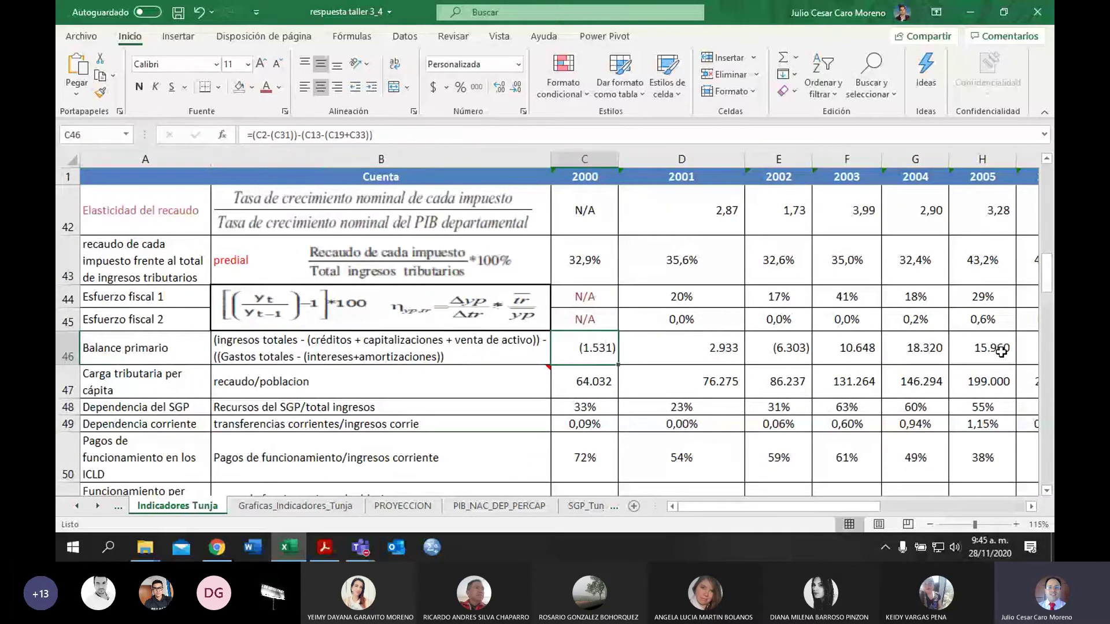
{"action": "key", "text": "Right"}
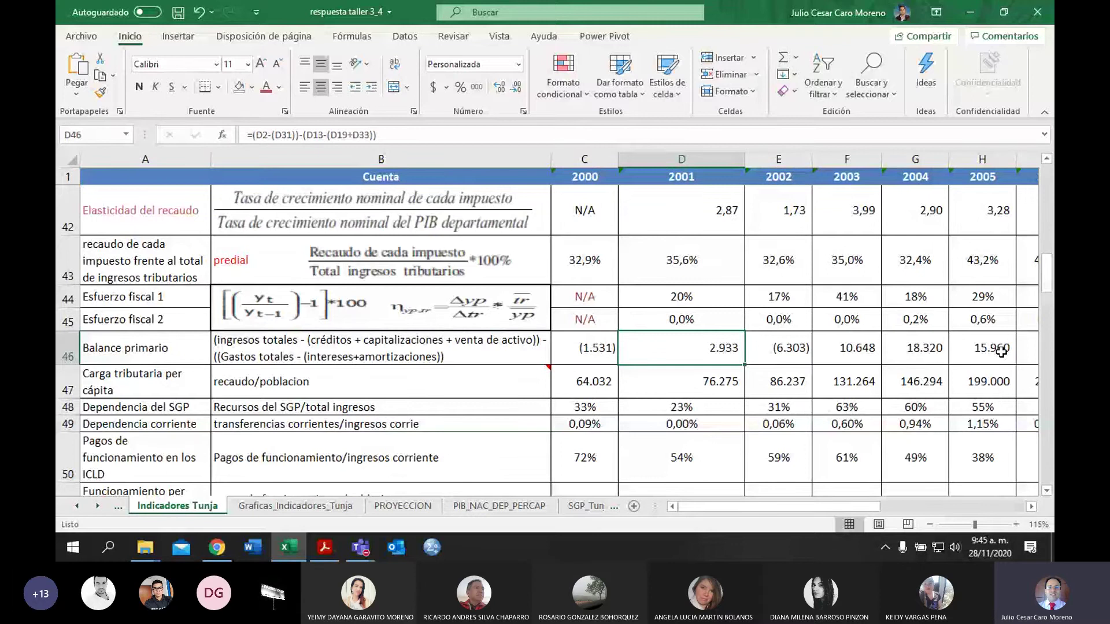
{"action": "key", "text": "Left"}
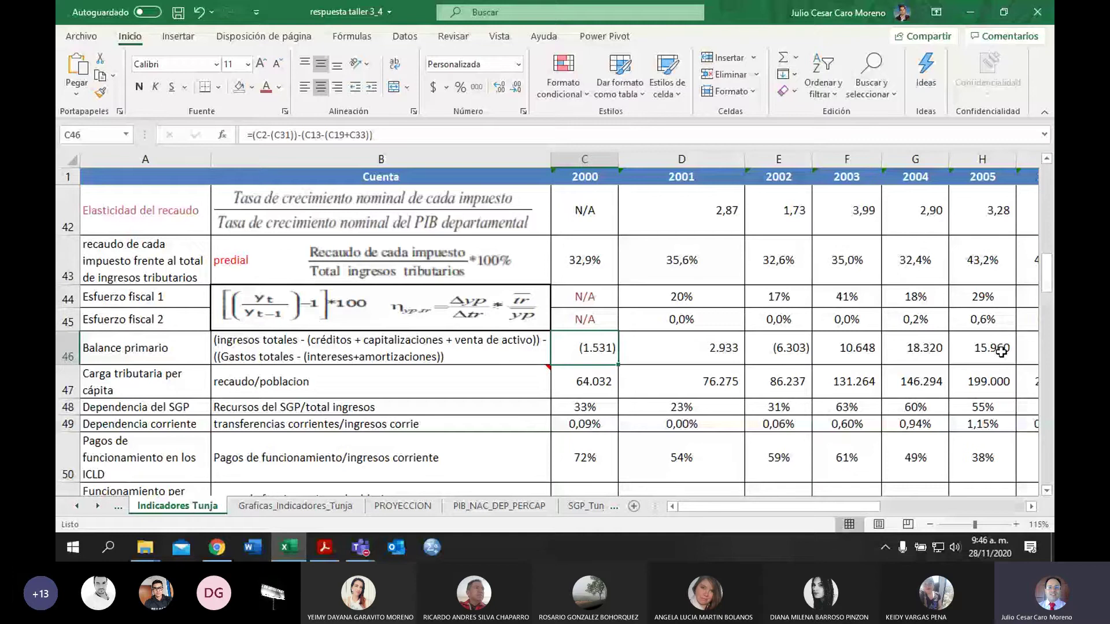
Step: Switch back to the PDF and read the "Carga tributaria per cápita" section, including its objective, range and calculation
{"action": "key", "text": "alt"}
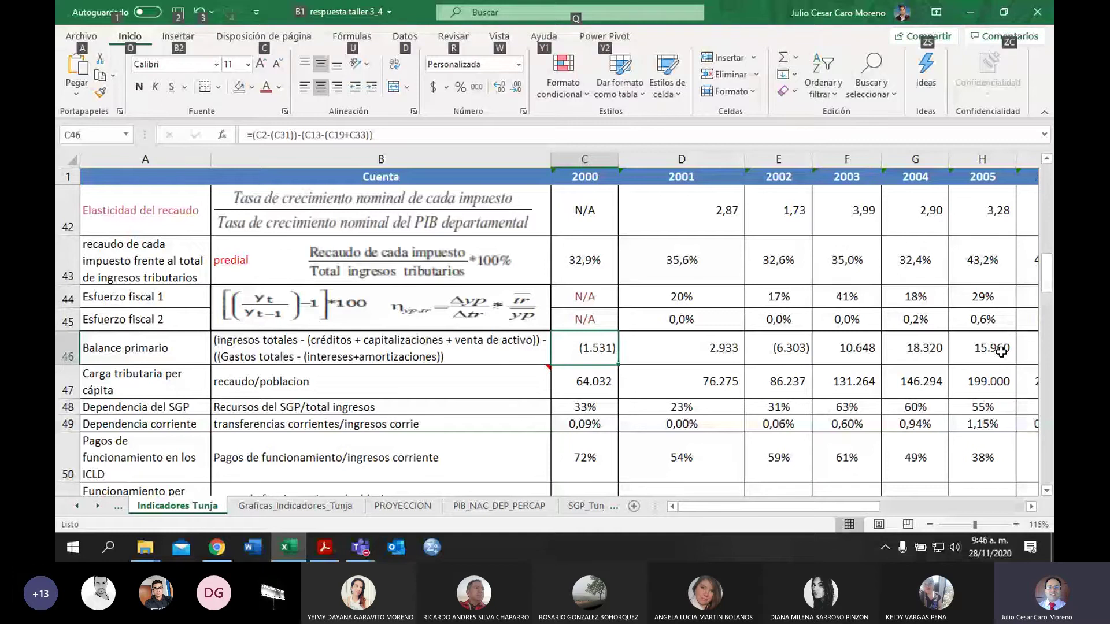
{"action": "key", "text": "alt+Tab"}
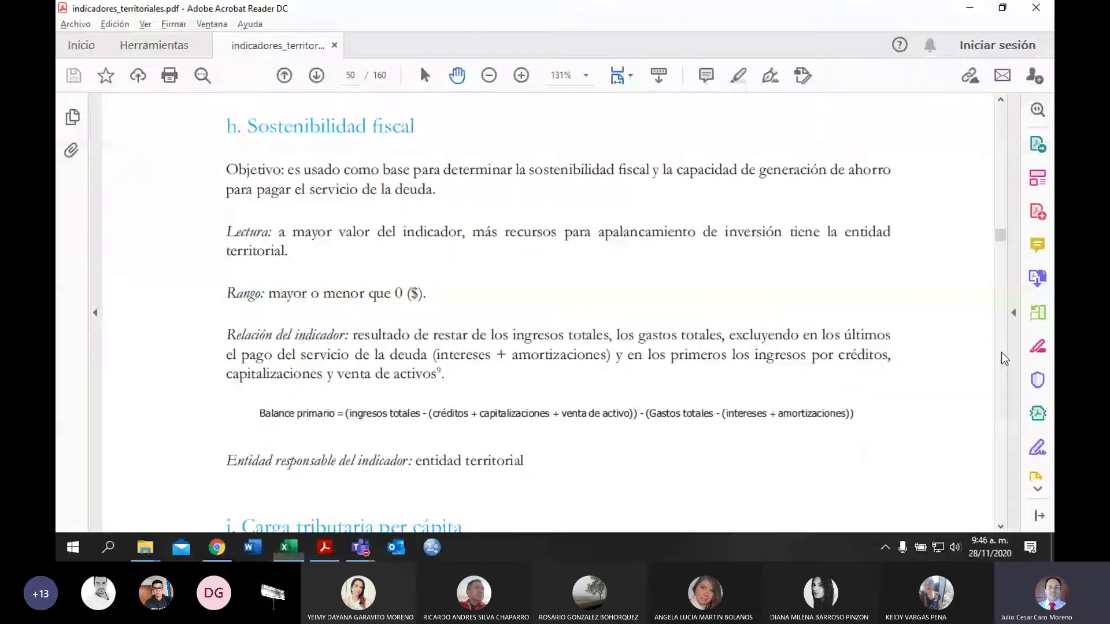
{"action": "scroll", "coordinate": [747, 305], "scroll_direction": "down", "scroll_amount": 1}
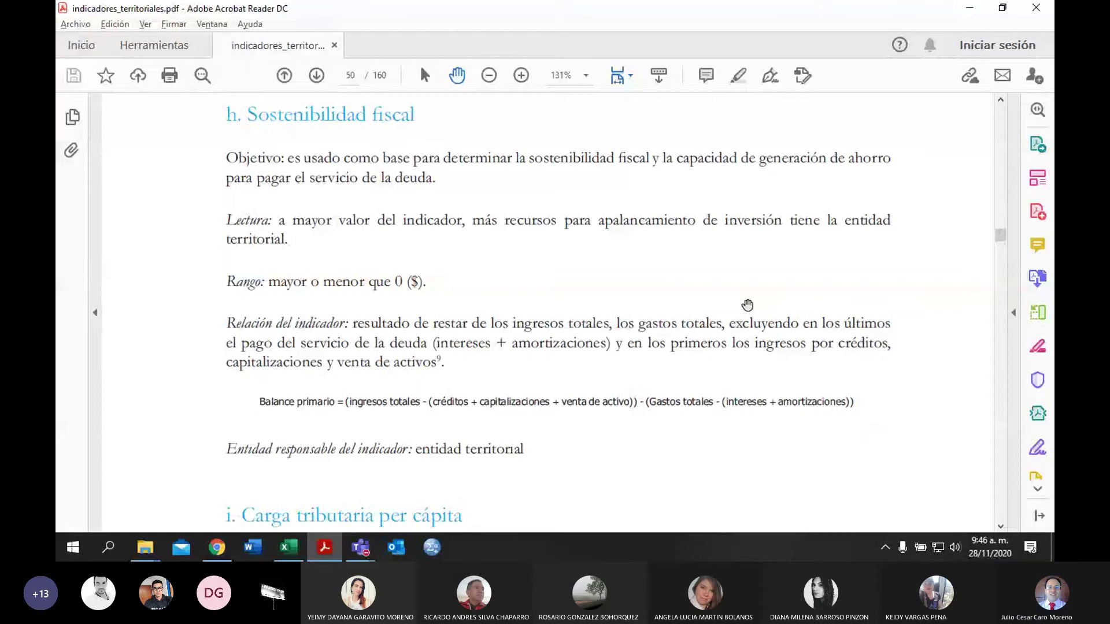
{"action": "scroll", "coordinate": [748, 306], "scroll_direction": "down", "scroll_amount": 6}
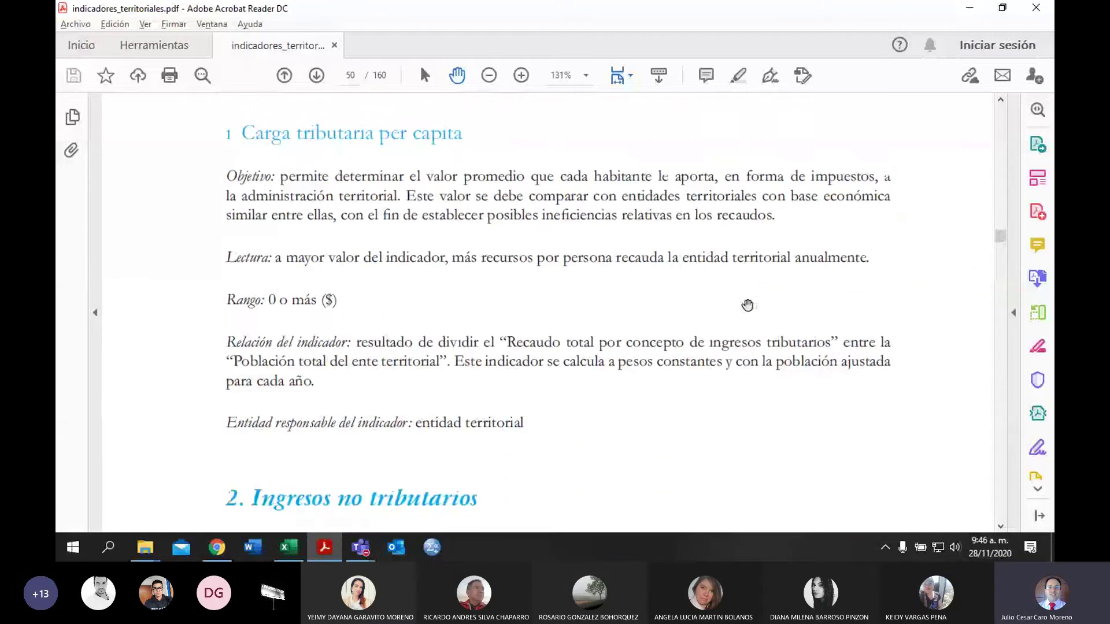
{"action": "scroll", "coordinate": [747, 305], "scroll_direction": "down", "scroll_amount": 1}
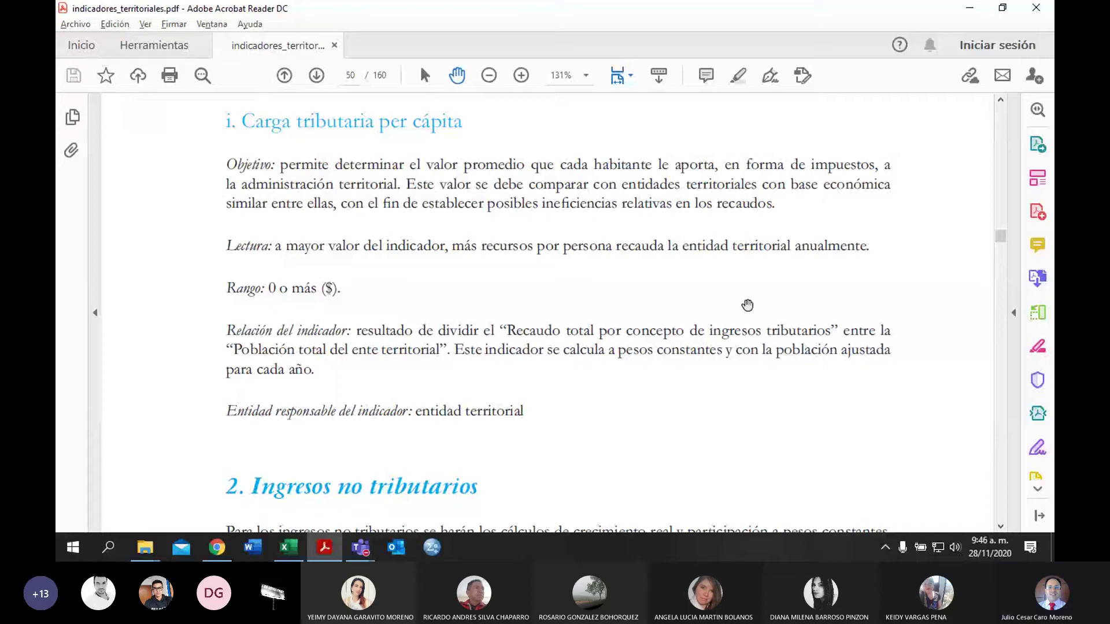
Step: Return to Excel and examine the 2000 Carga tributaria per cápita formula in C47, including its 1000000 multiplier
{"action": "key", "text": "alt+Tab"}
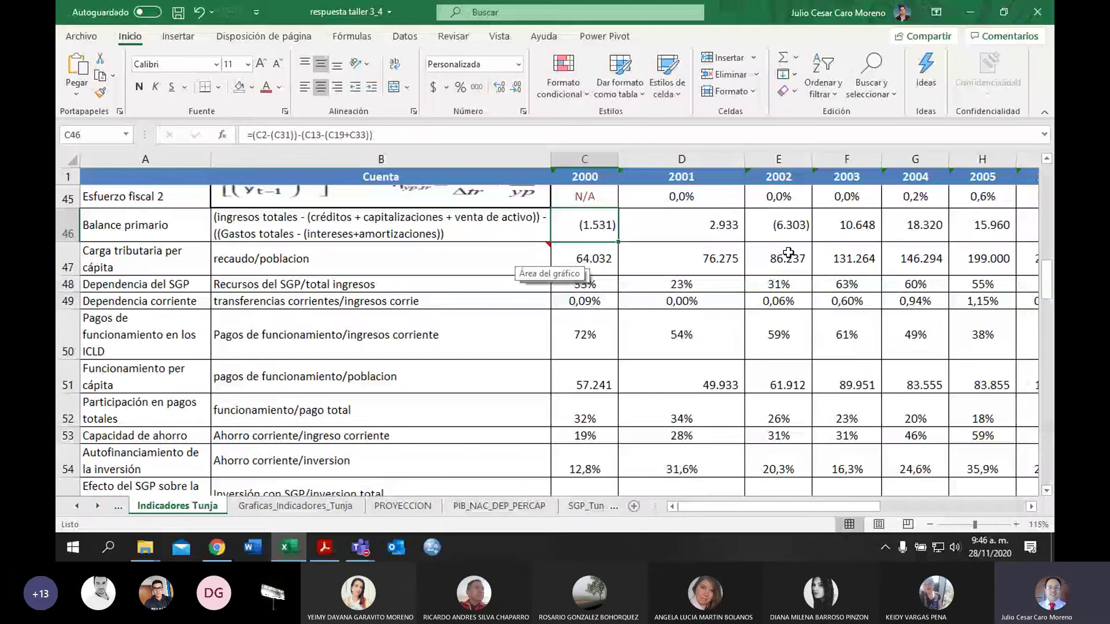
{"action": "mouse_move", "coordinate": [321, 267]}
{"action": "double_click", "coordinate": [613, 260]}
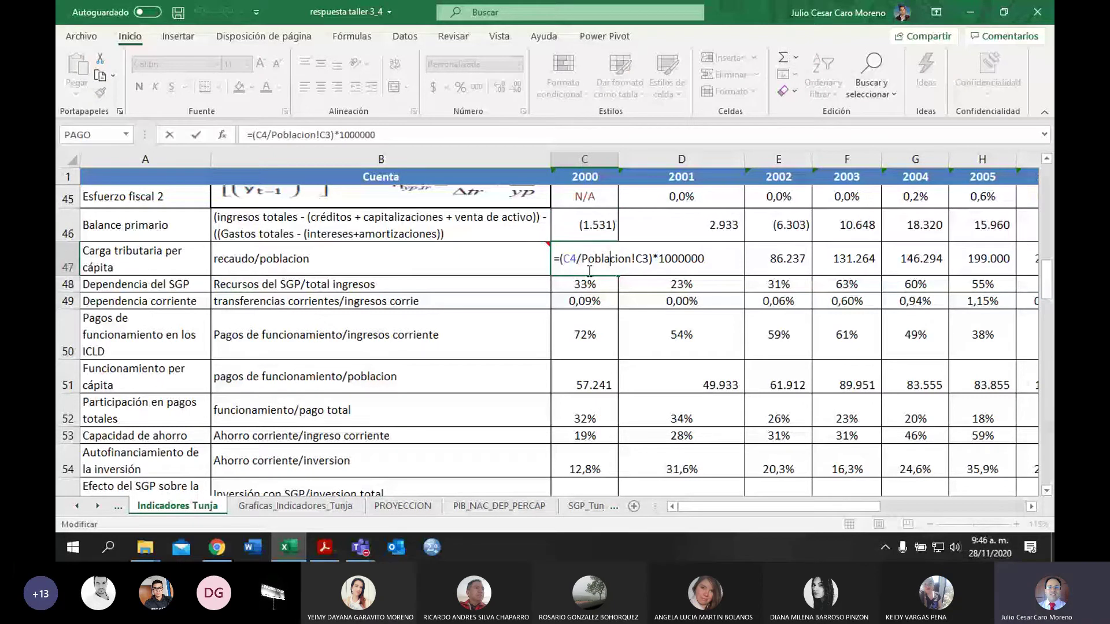
{"action": "left_click_drag", "start_coordinate": [661, 258], "coordinate": [732, 265]}
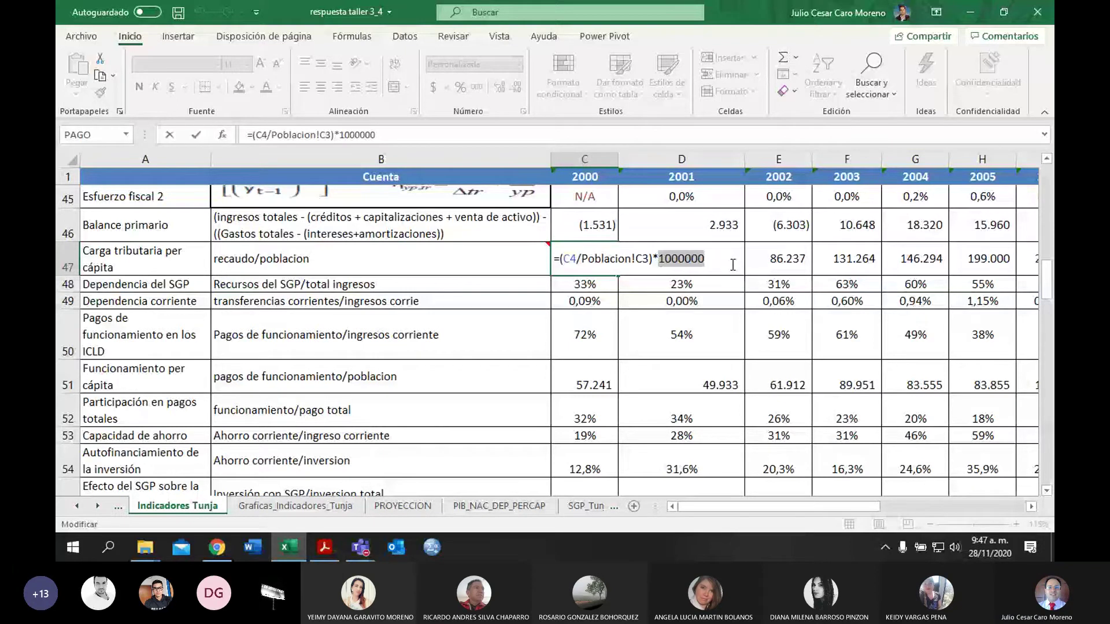
{"action": "key", "text": "Return"}
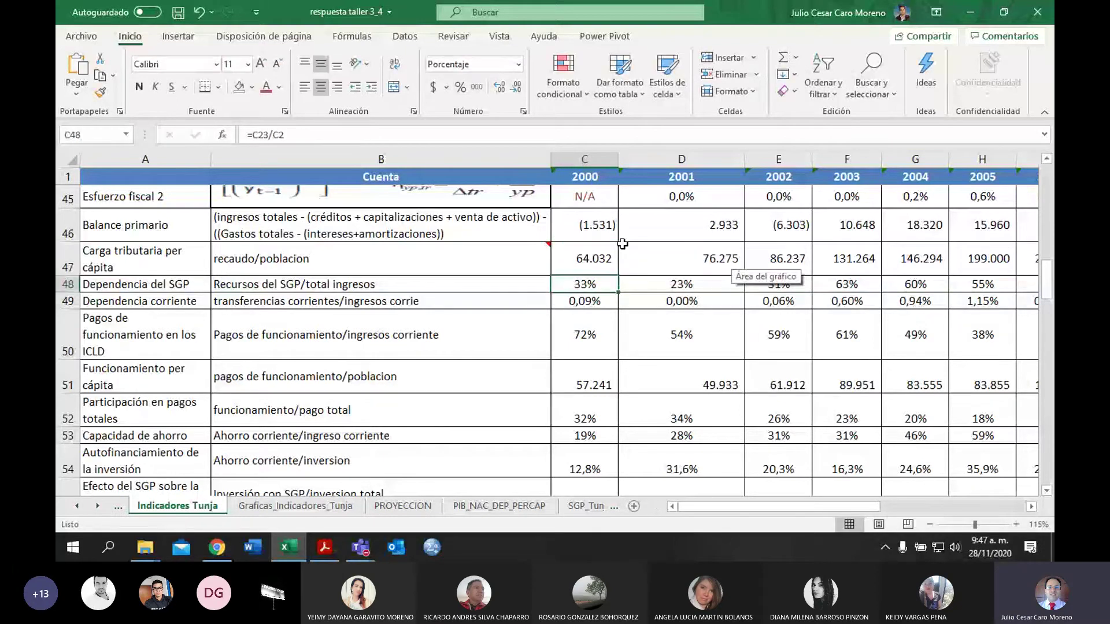
Step: Recheck the formula =(C4/Poblacion!C3)*1000000 in C47 and fill it across row 47 through the 2018 column
{"action": "left_click", "coordinate": [594, 253]}
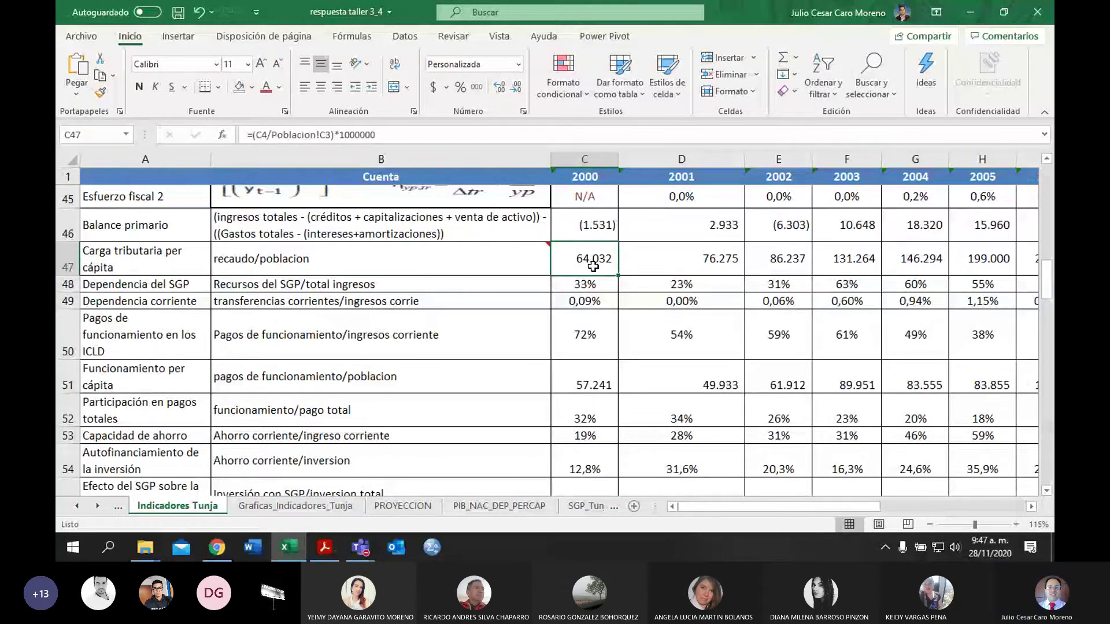
{"action": "double_click", "coordinate": [593, 265]}
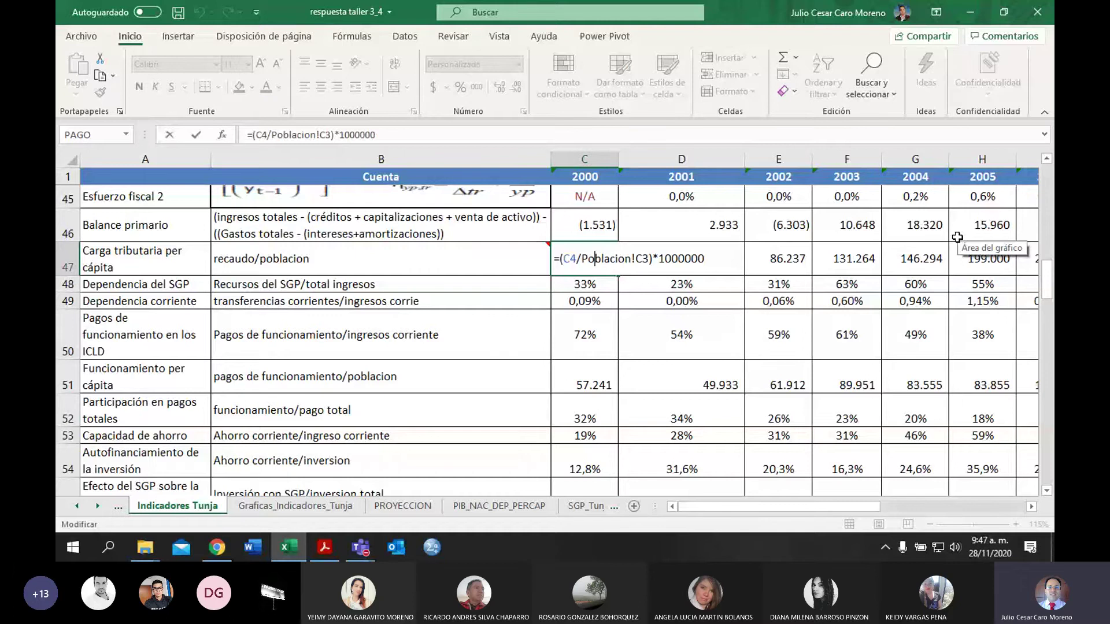
{"action": "scroll", "coordinate": [718, 238], "scroll_direction": "down", "scroll_amount": 1}
{"action": "left_click", "coordinate": [719, 238]}
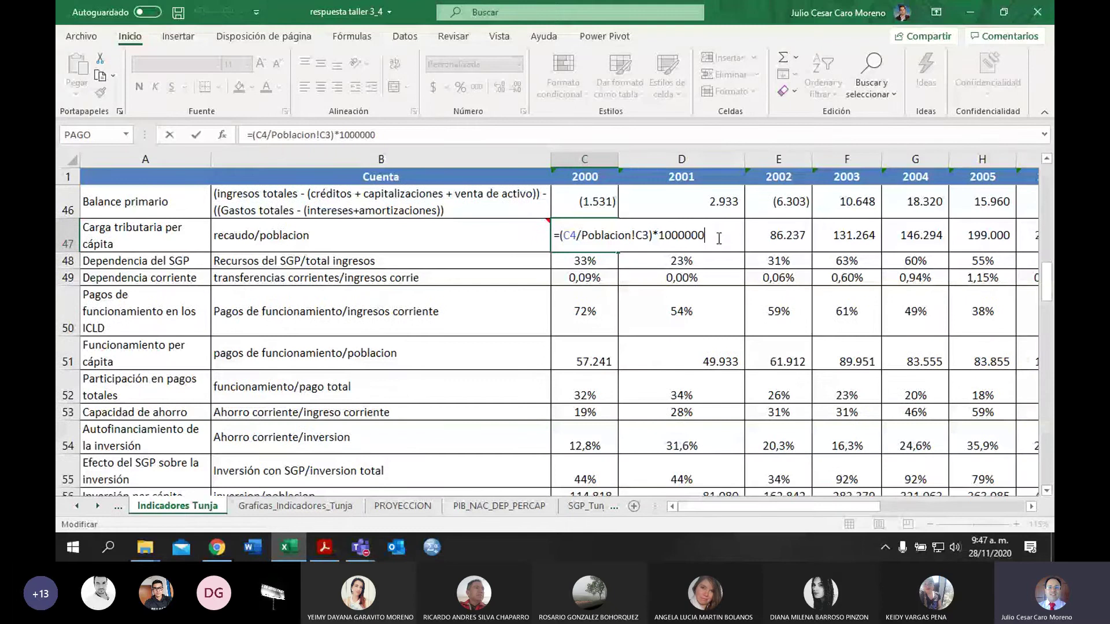
{"action": "key", "text": "ctrl+Return"}
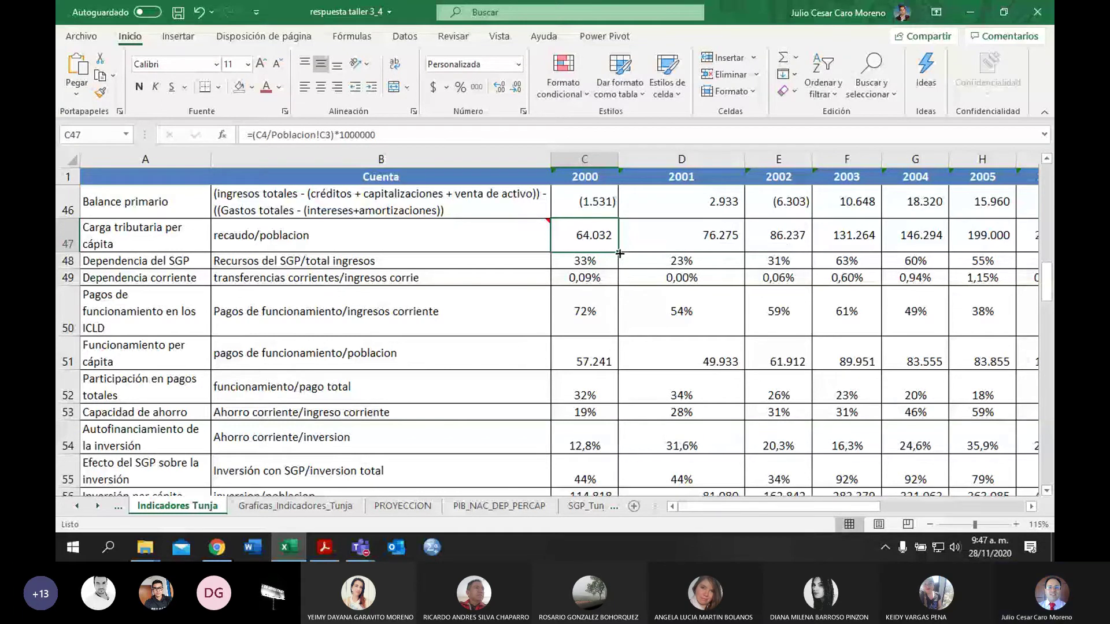
{"action": "left_click_drag", "start_coordinate": [620, 253], "coordinate": [1046, 264]}
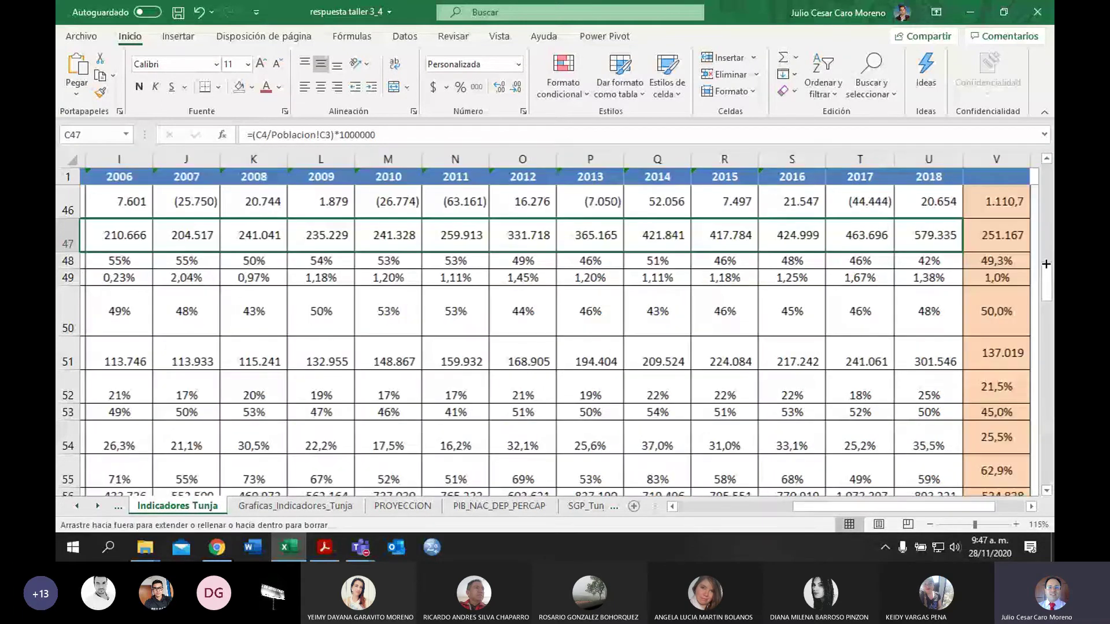
Step: Extend the Carga tributaria per cápita average in V47 to cover the range C47:U47
{"action": "double_click", "coordinate": [924, 236]}
{"action": "left_click_drag", "start_coordinate": [1046, 264], "coordinate": [889, 219]}
{"action": "key", "text": "Return"}
{"action": "left_click", "coordinate": [949, 234]}
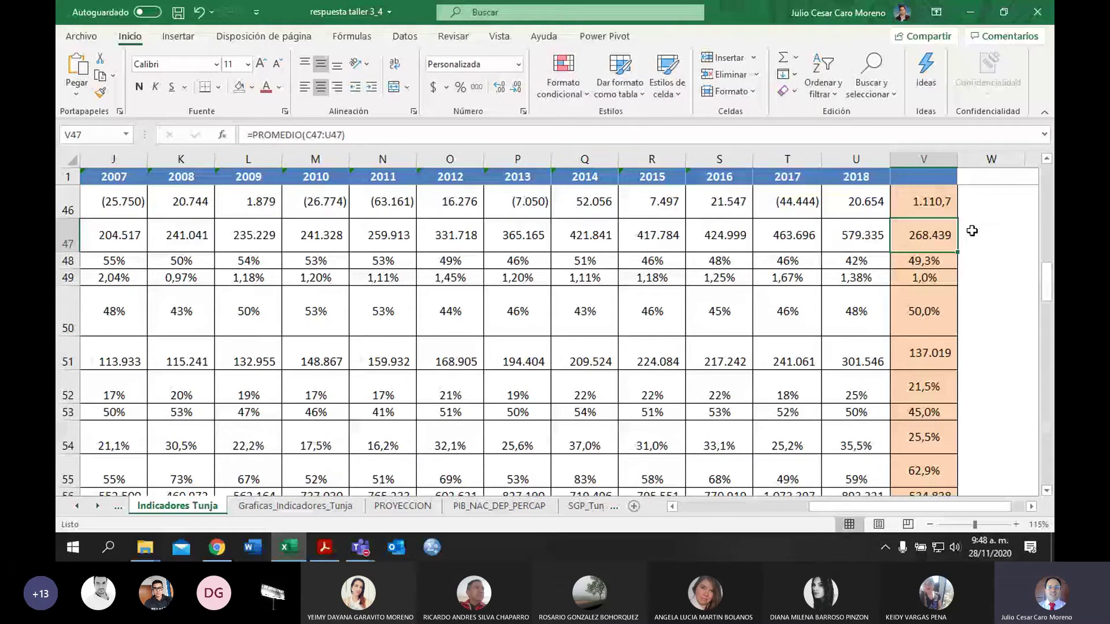
Step: Check the 2018 formula in U47 and view the Carga tributaria per cápita chart in the Graficas_Indicadores_Tunja sheet
{"action": "key", "text": "Left"}
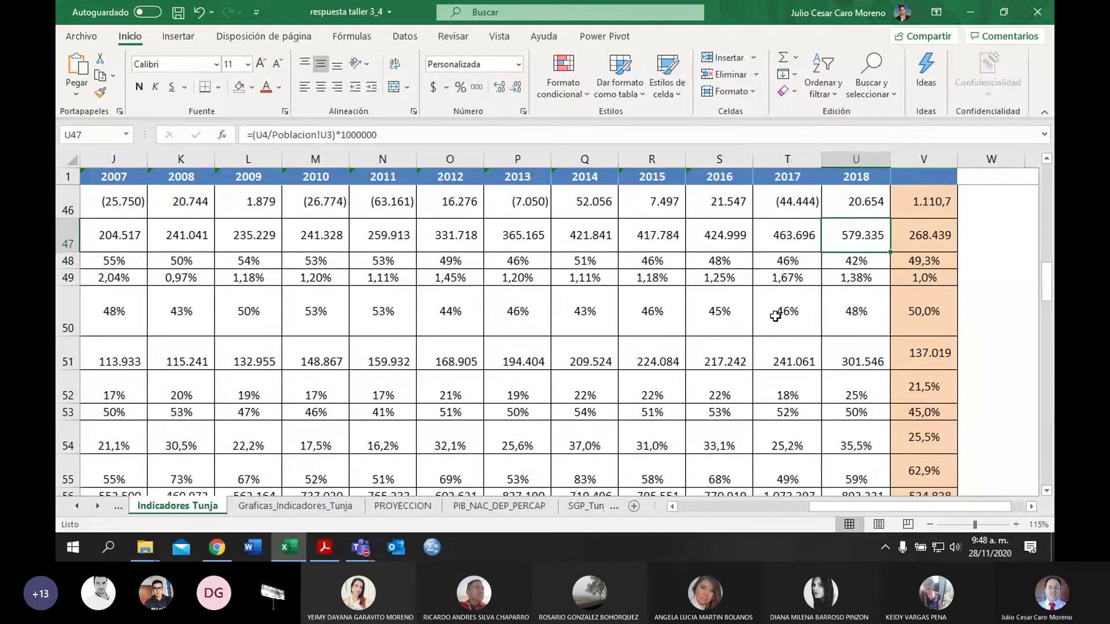
{"action": "left_click", "coordinate": [276, 499]}
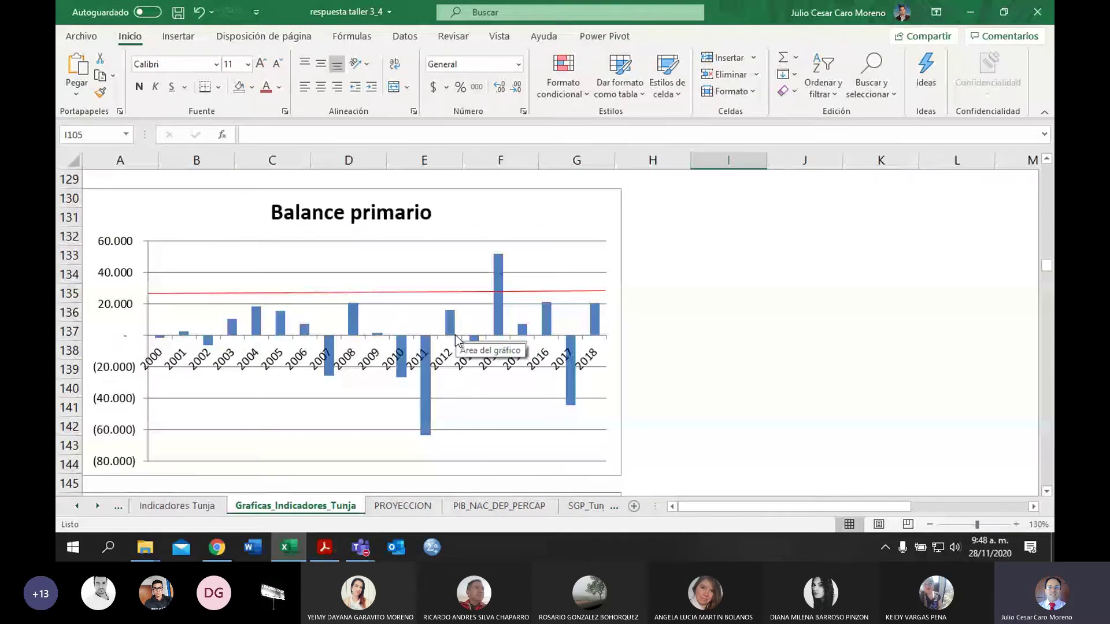
{"action": "scroll", "coordinate": [455, 337], "scroll_direction": "down", "scroll_amount": 3}
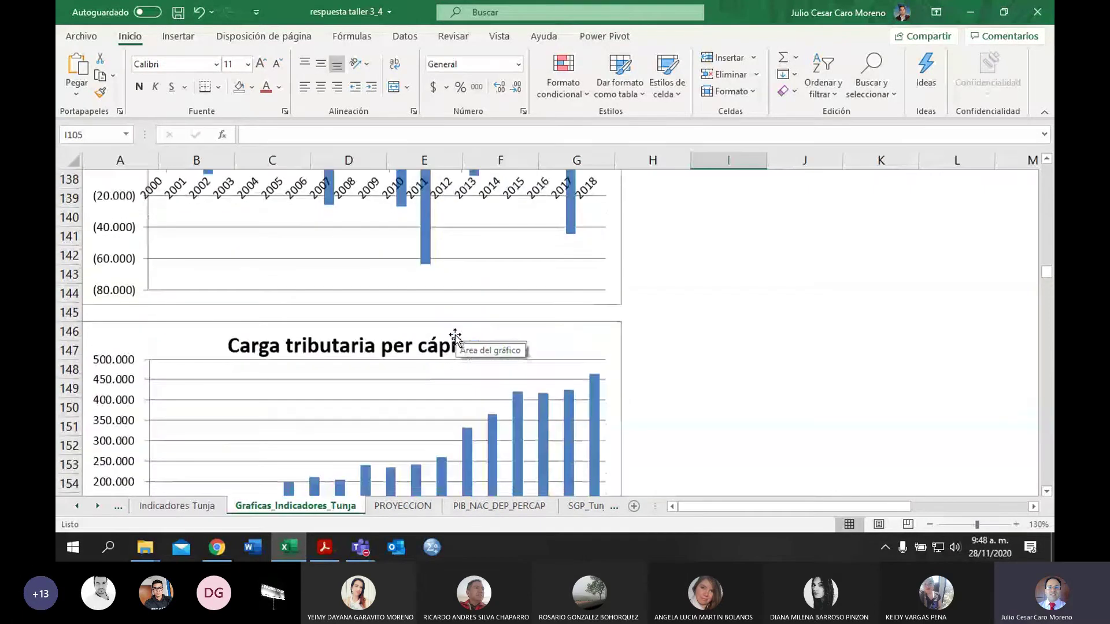
{"action": "scroll", "coordinate": [455, 337], "scroll_direction": "down", "scroll_amount": 3}
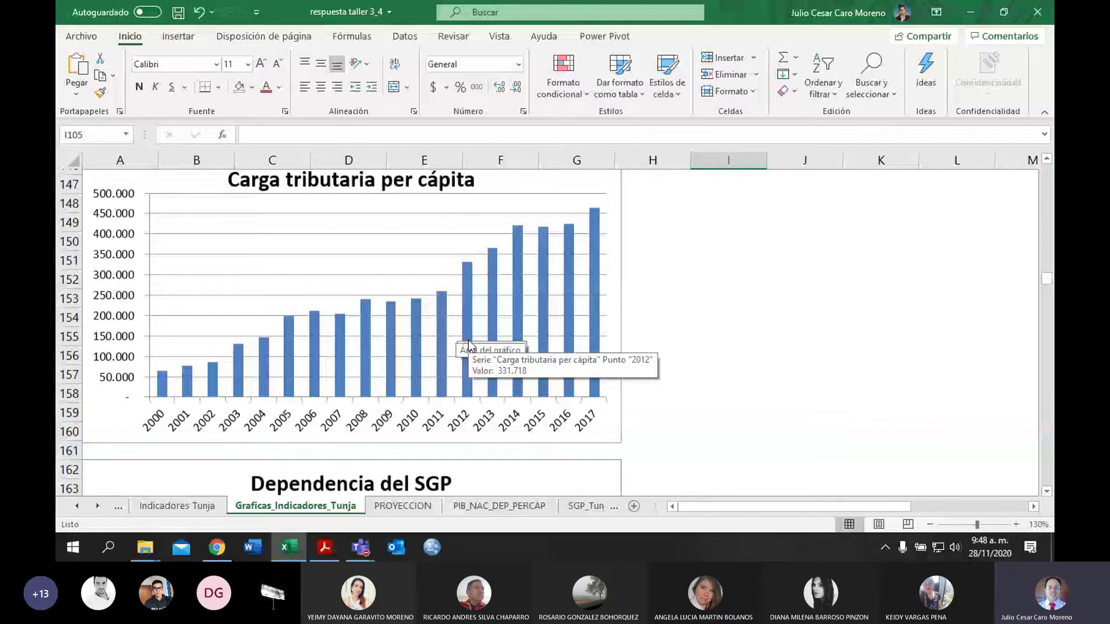
Step: Copy the red line from the Balance primario chart into the Carga tributaria per cápita chart, placing it between 250.000 and 300.000
{"action": "scroll", "coordinate": [498, 251], "scroll_direction": "up", "scroll_amount": 5}
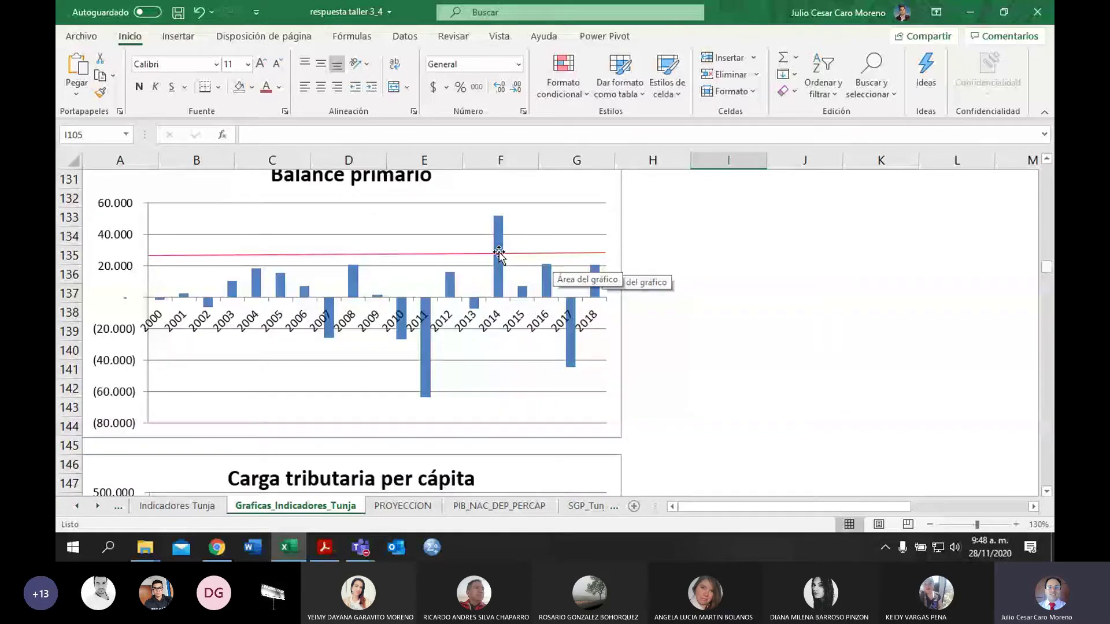
{"action": "left_click", "coordinate": [499, 253]}
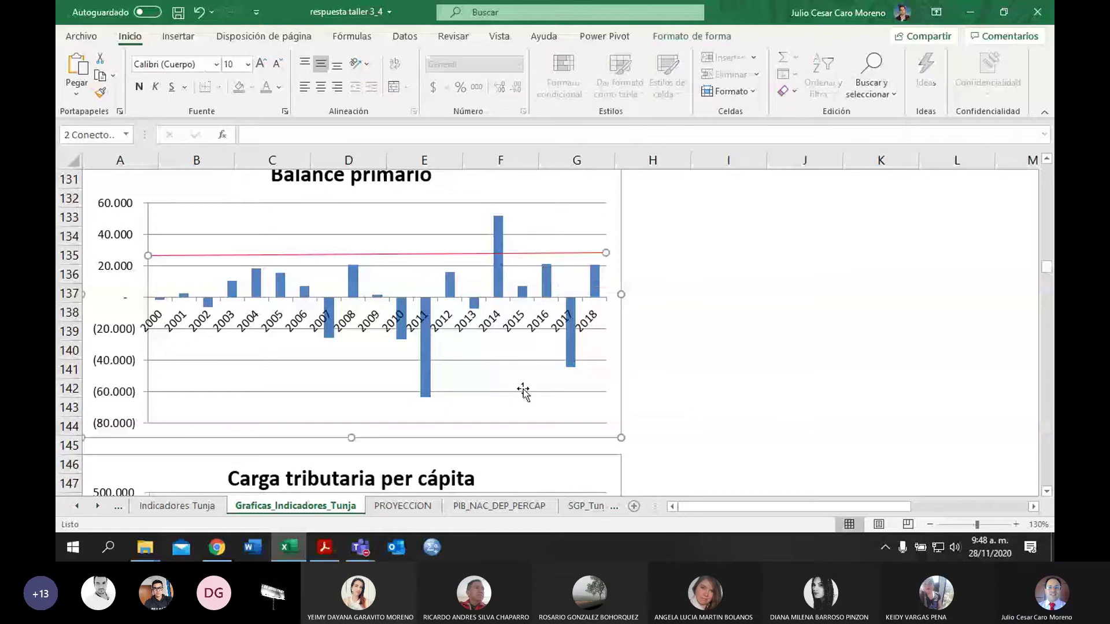
{"action": "key", "text": "ctrl+c"}
{"action": "scroll", "coordinate": [523, 392], "scroll_direction": "down", "scroll_amount": 3}
{"action": "left_click", "coordinate": [527, 330]}
{"action": "key", "text": "ctrl+v"}
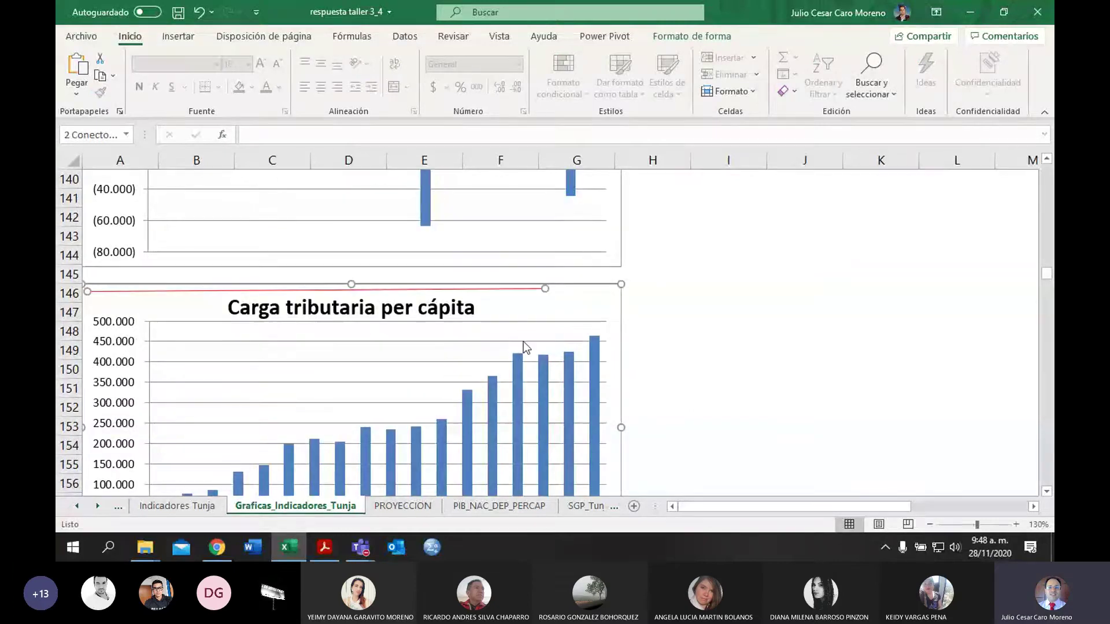
{"action": "left_click_drag", "start_coordinate": [498, 294], "coordinate": [557, 410]}
Step: Examine the 2011 and 2017 bars of the Carga tributaria per cápita chart against the red reference line
{"action": "left_click", "coordinate": [1046, 492]}
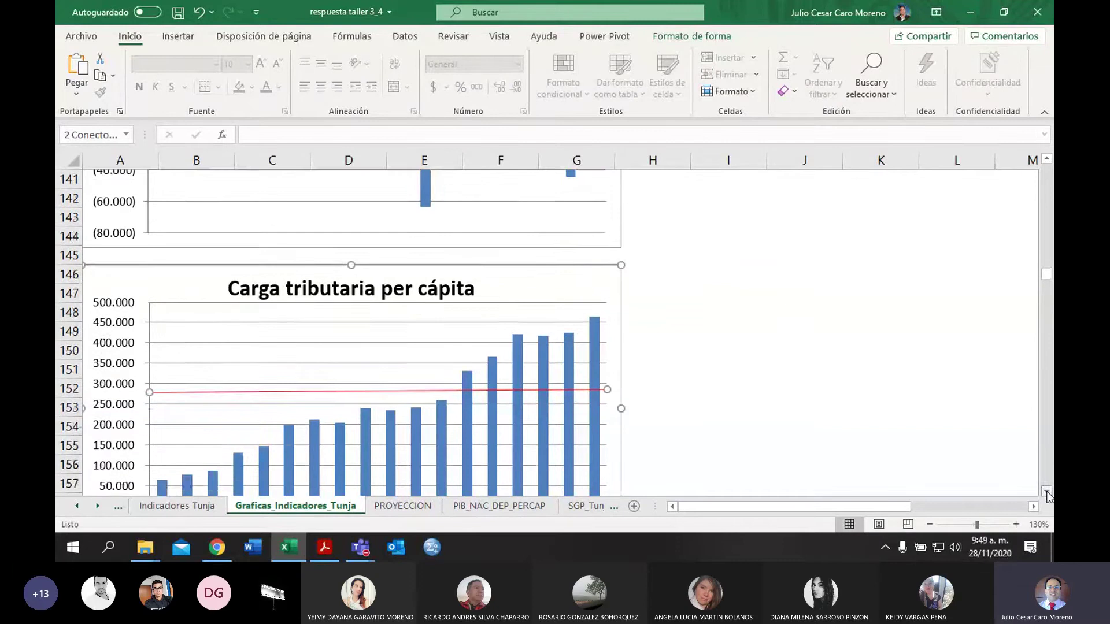
{"action": "scroll", "coordinate": [1047, 492], "scroll_direction": "down", "scroll_amount": 4}
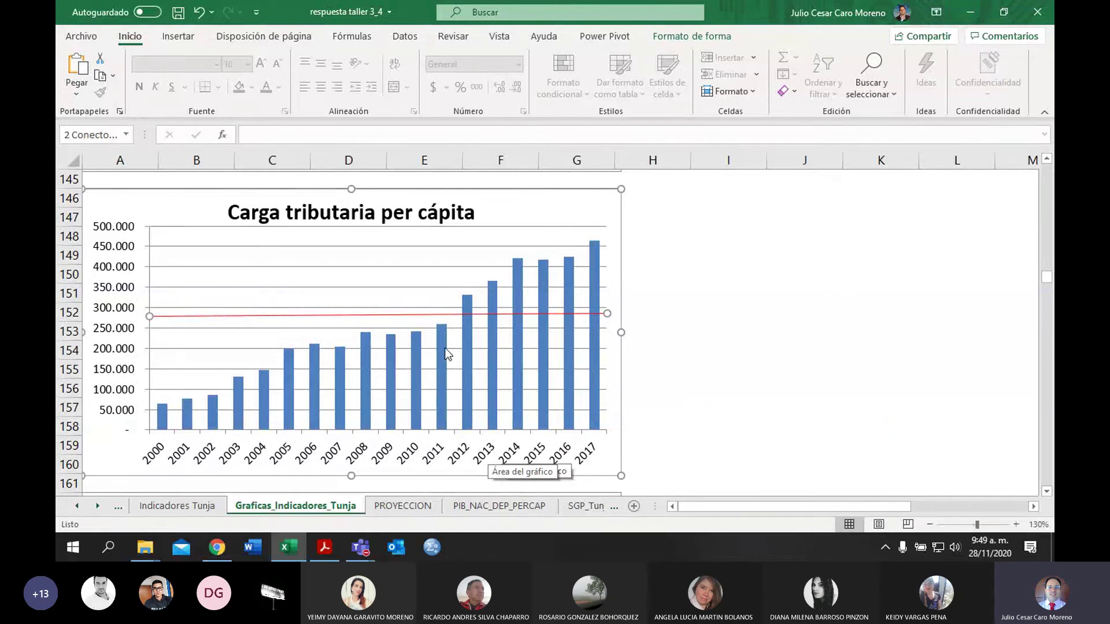
{"action": "mouse_move", "coordinate": [448, 354]}
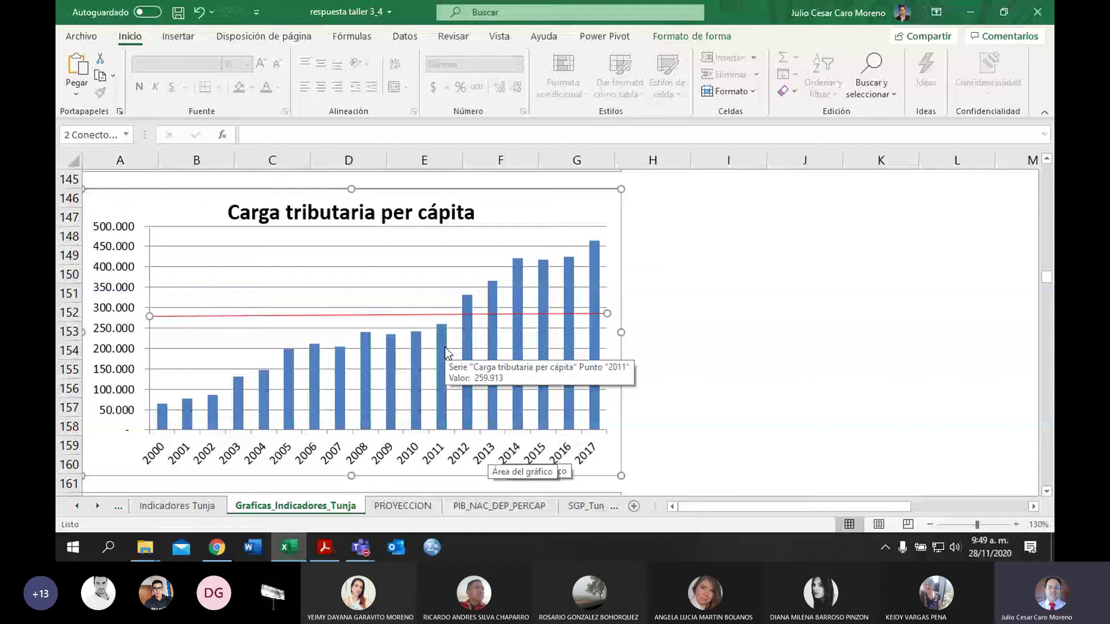
{"action": "mouse_move", "coordinate": [596, 274]}
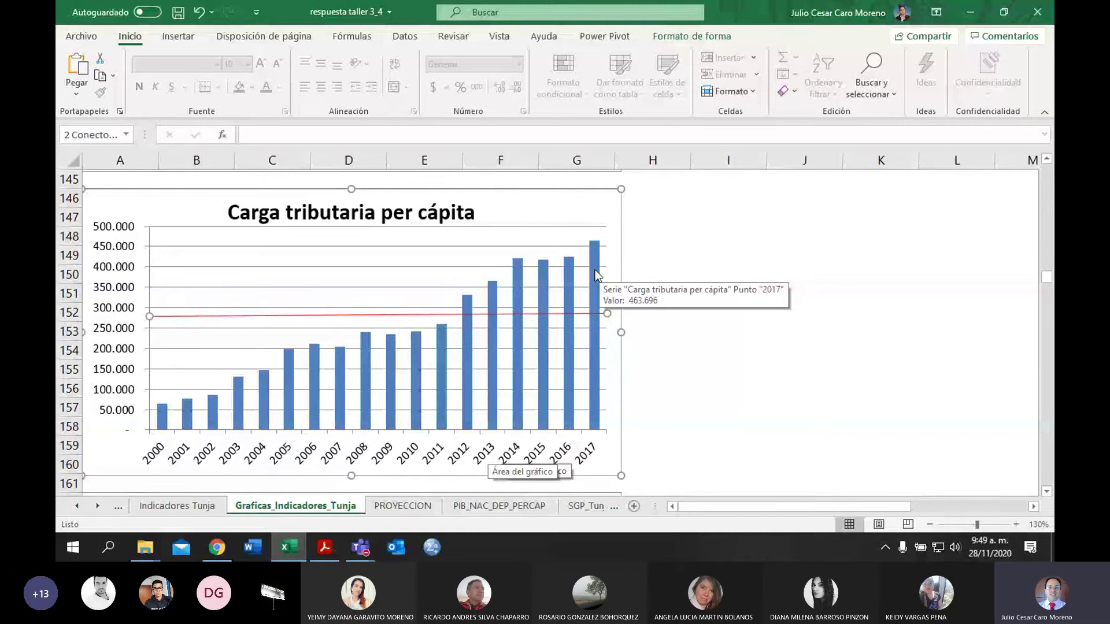
Step: Extend the Carga tributaria per cápita chart's series values through $U$47 in the Indicadores Tunja sheet
{"action": "left_click", "coordinate": [595, 269]}
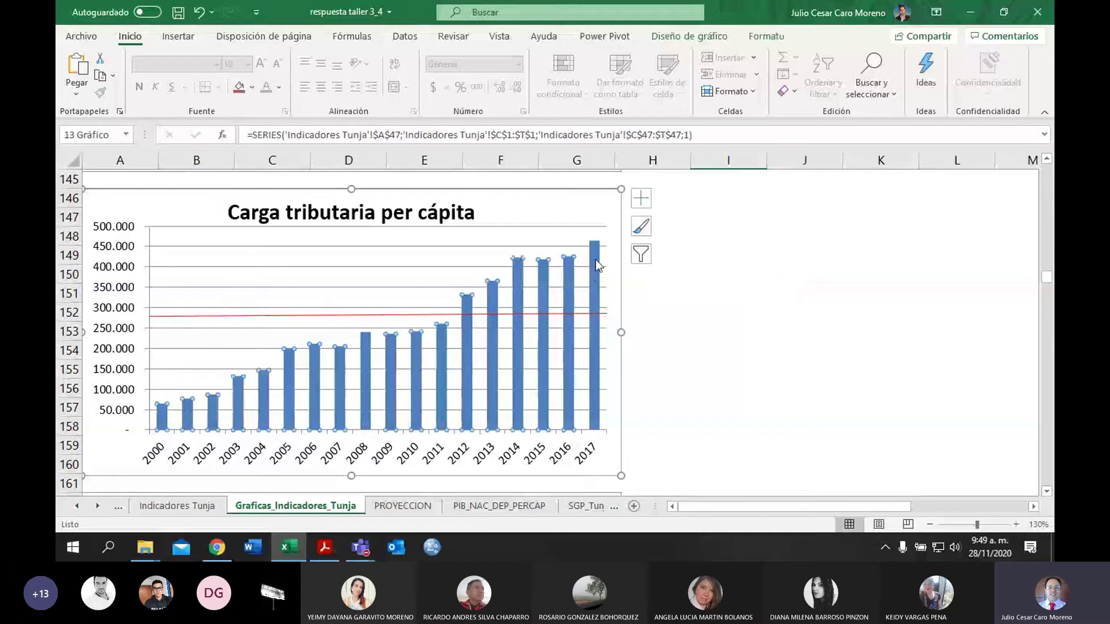
{"action": "left_click", "coordinate": [667, 134]}
{"action": "key", "text": "BackSpace"}
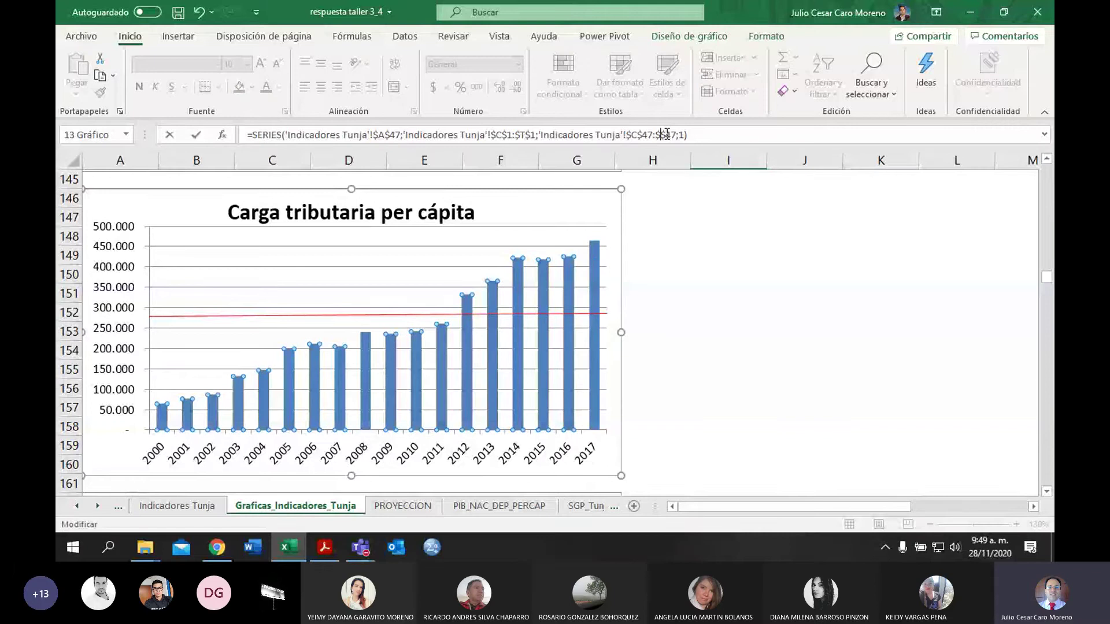
{"action": "type", "text": "U"}
{"action": "key", "text": "Return"}
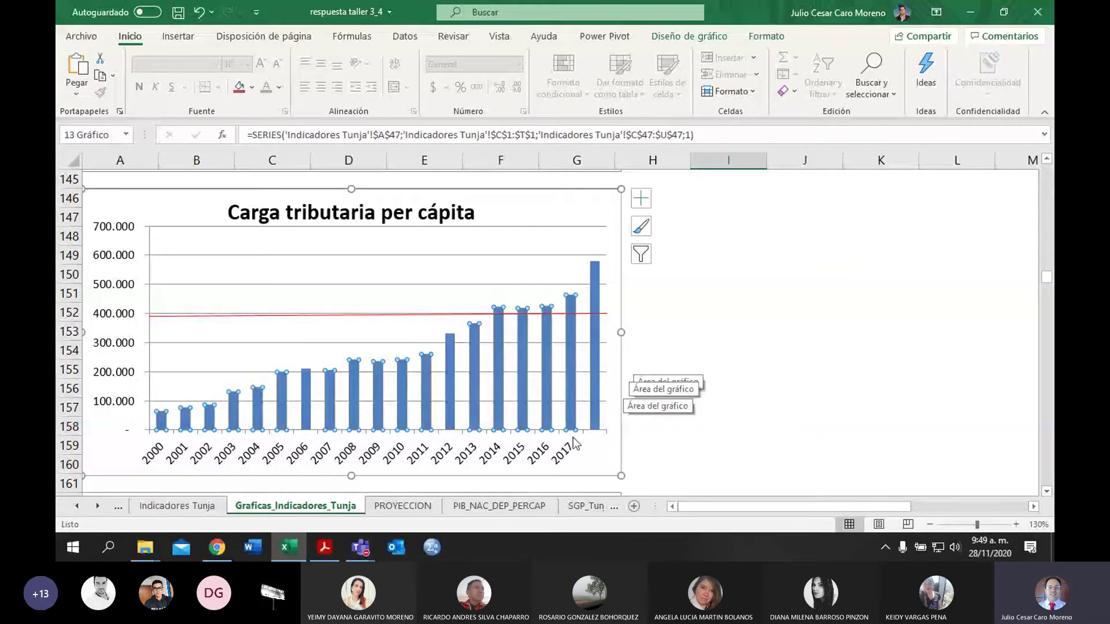
Step: Extend the Carga tributaria per cápita chart's horizontal axis labels through U1 so they include 2018
{"action": "right_click", "coordinate": [564, 452]}
{"action": "left_click", "coordinate": [635, 346]}
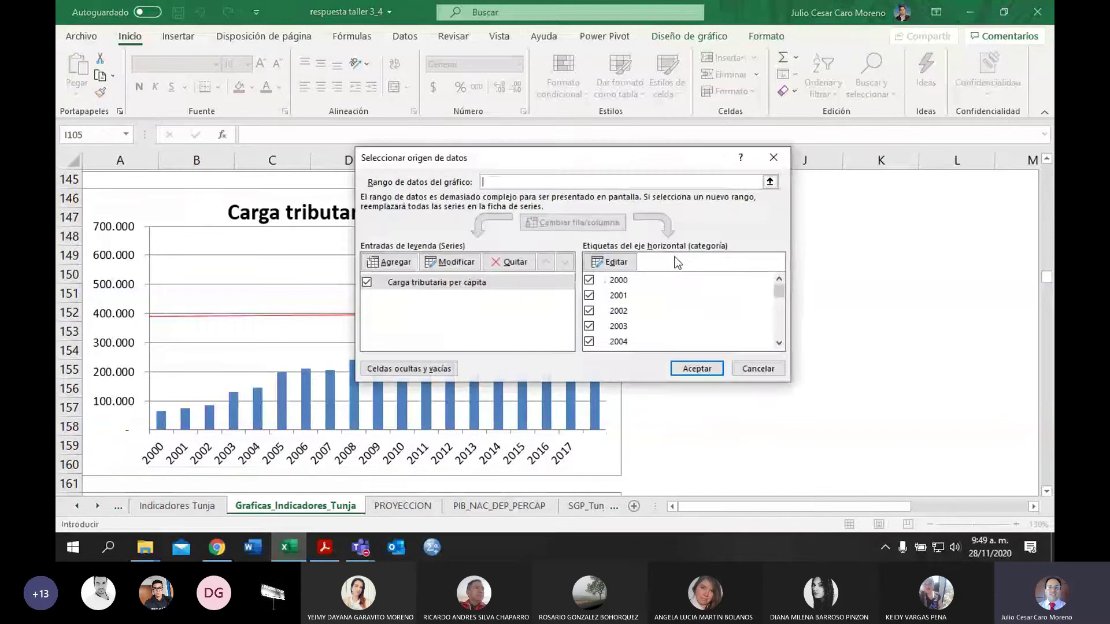
{"action": "left_click", "coordinate": [625, 259]}
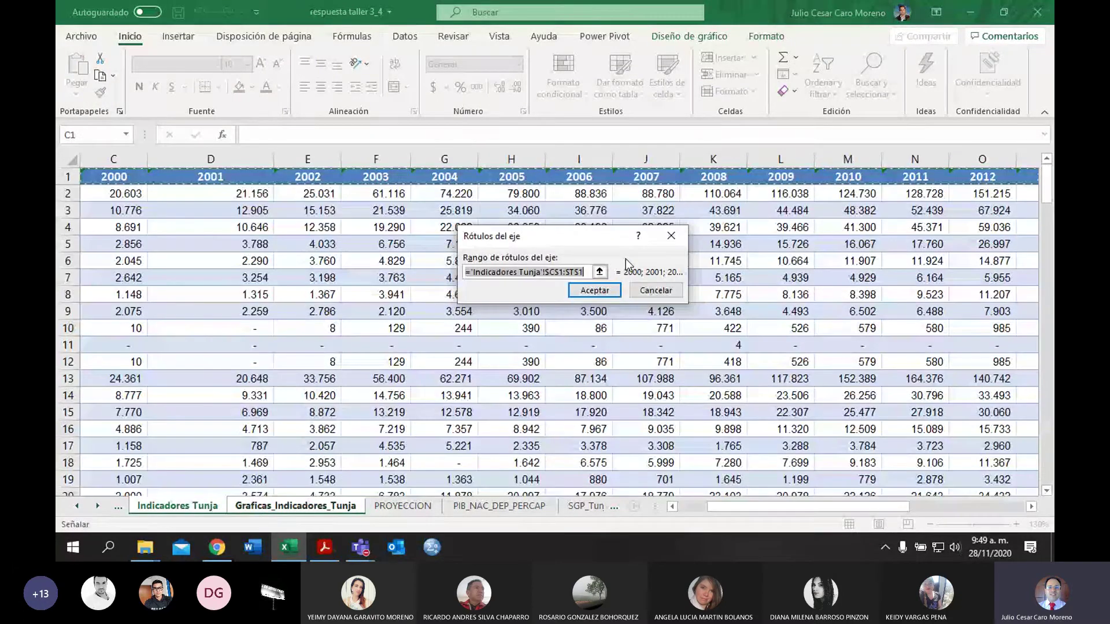
{"action": "left_click", "coordinate": [608, 292]}
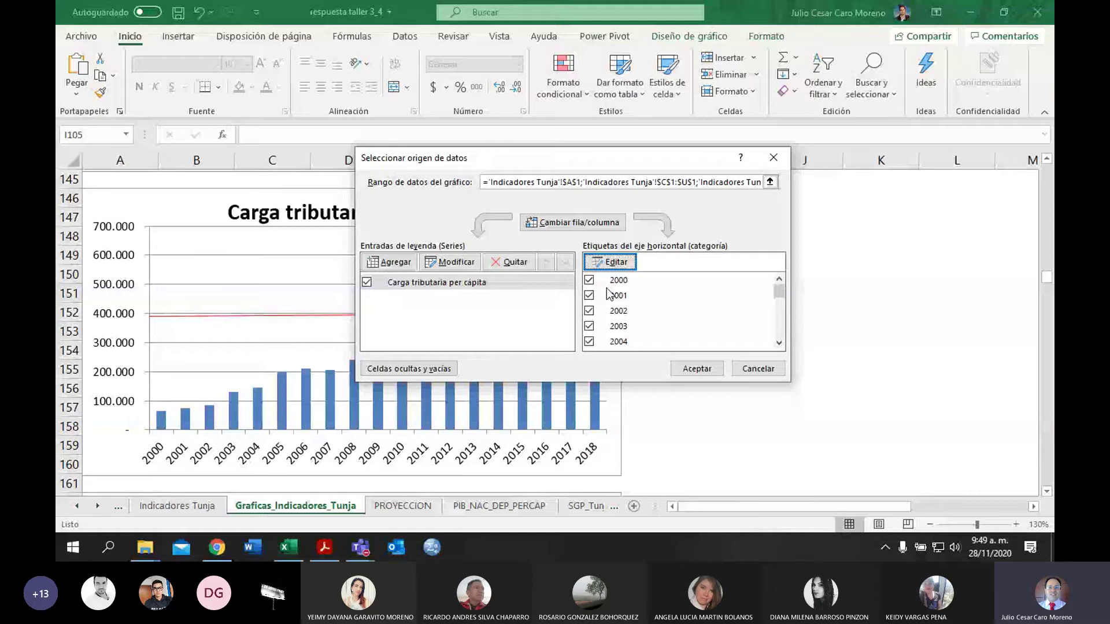
{"action": "left_click", "coordinate": [697, 368]}
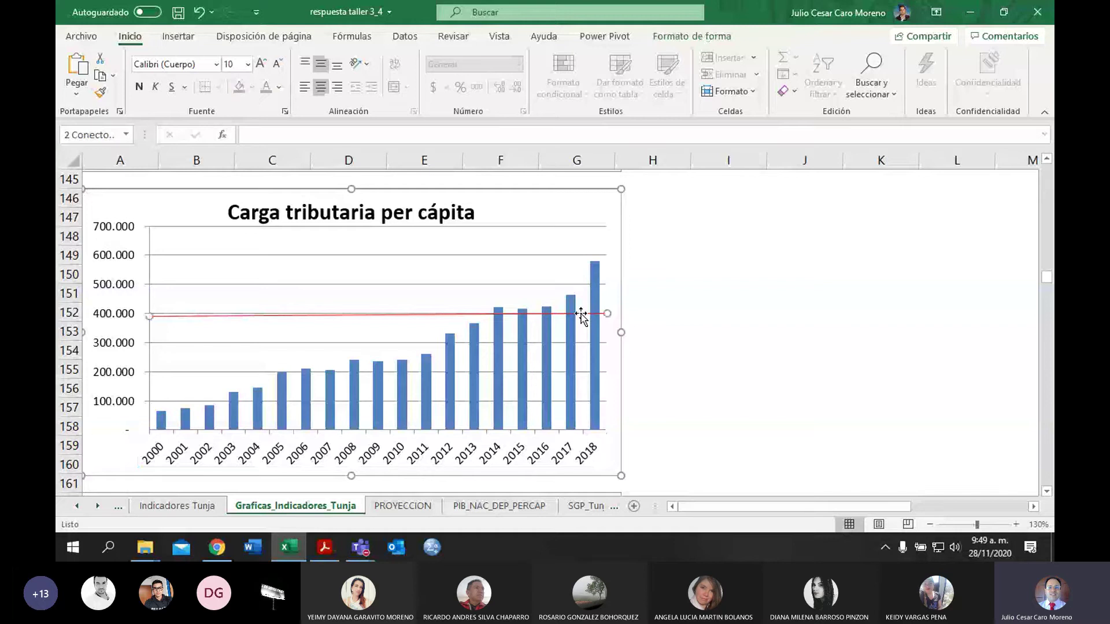
Step: Lower the red reference line in the Carga tributaria per cápita chart to between 200.000 and 300.000
{"action": "left_click_drag", "start_coordinate": [362, 315], "coordinate": [362, 350]}
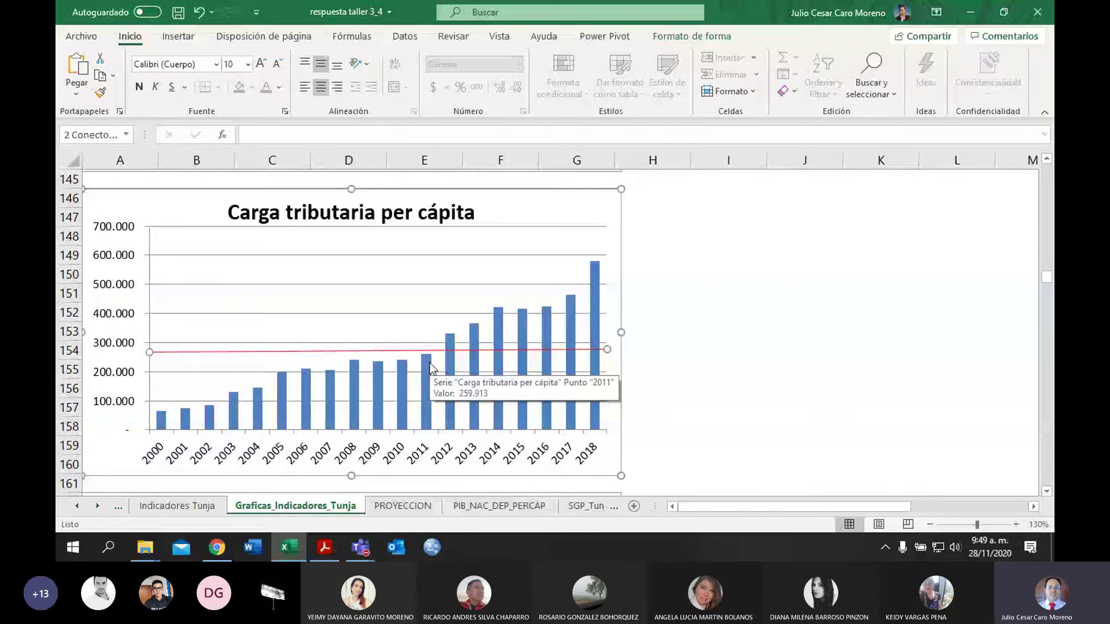
{"action": "left_click", "coordinate": [692, 331]}
{"action": "mouse_move", "coordinate": [592, 288]}
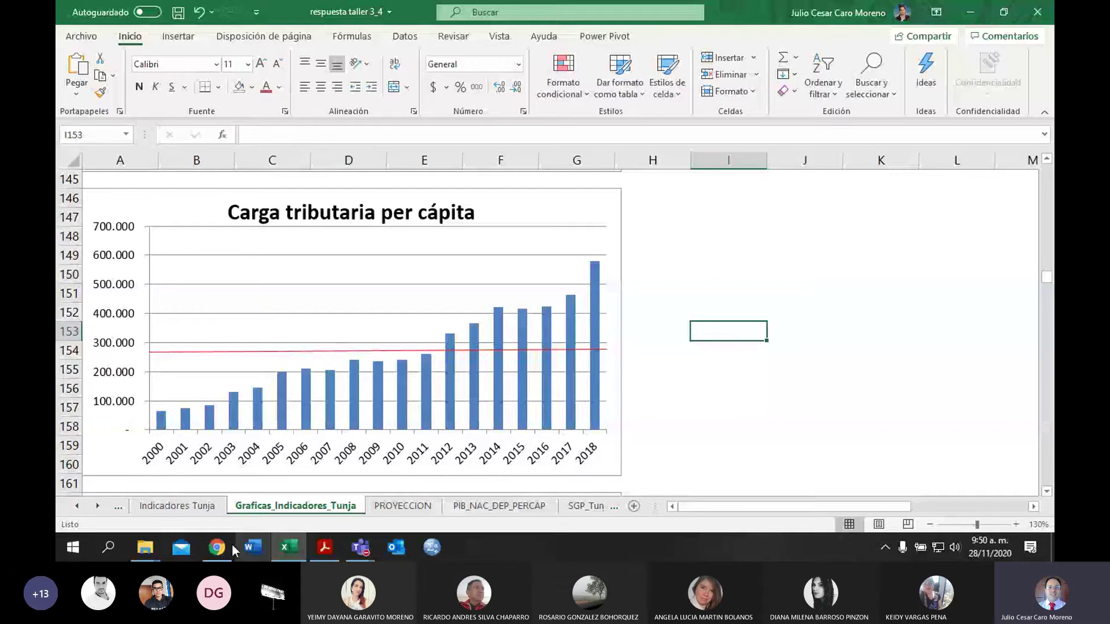
Step: Locate the Dependencia del SGP row in the Indicadores Tunja sheet and select its 2000 value in C48
{"action": "key", "text": "ctrl+Page_Up"}
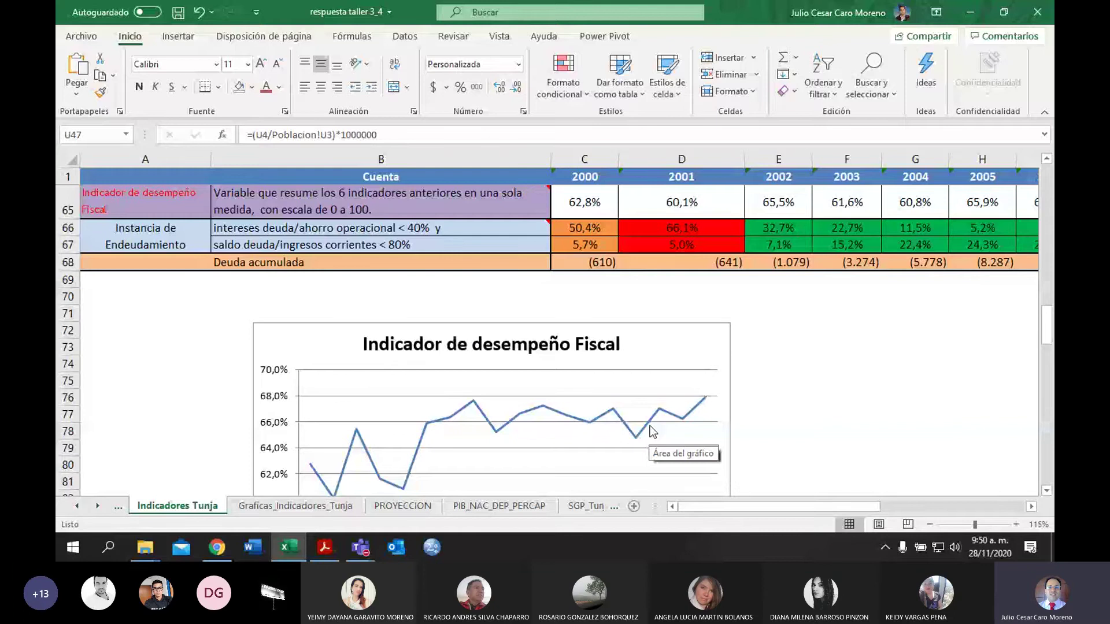
{"action": "left_click_drag", "start_coordinate": [1047, 323], "coordinate": [1047, 280]}
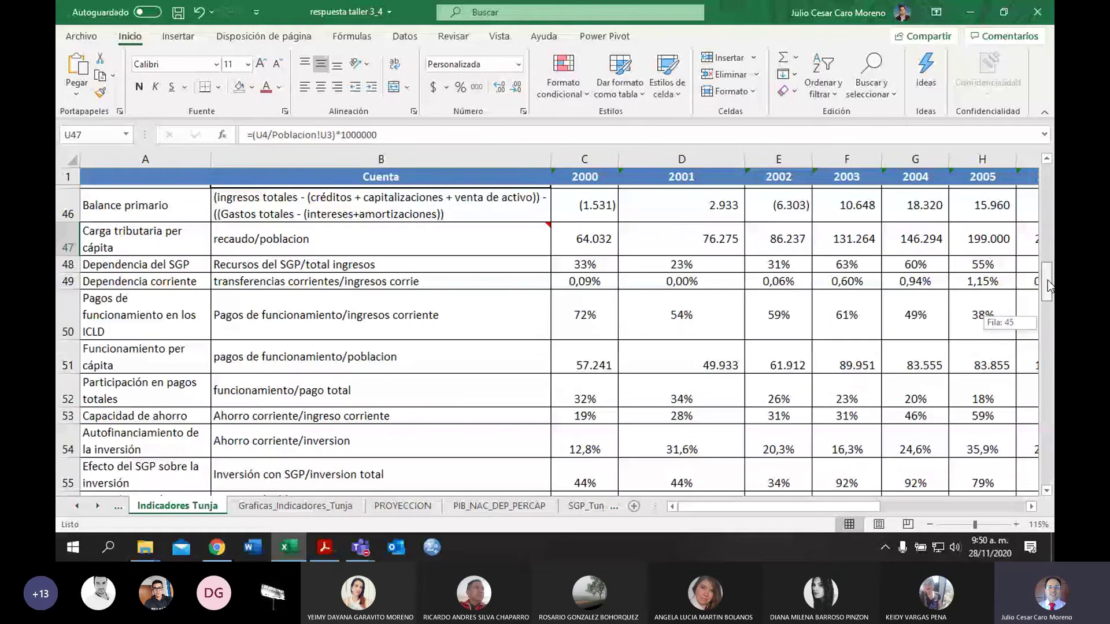
{"action": "left_click_drag", "start_coordinate": [1047, 280], "coordinate": [1048, 277]}
{"action": "left_click", "coordinate": [613, 307]}
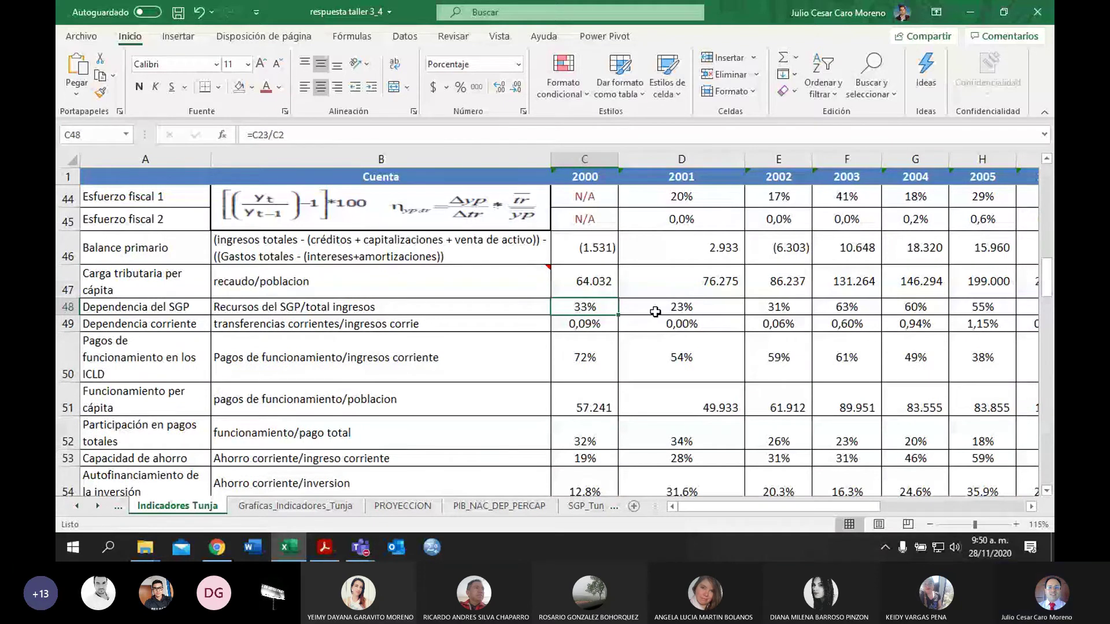
Step: Switch to the indicadores_territoriales PDF and read the SGP dependency section through its indicator formula
{"action": "key", "text": "alt+Tab"}
{"action": "scroll", "coordinate": [609, 400], "scroll_direction": "down", "scroll_amount": 8}
{"action": "scroll", "coordinate": [608, 399], "scroll_direction": "down", "scroll_amount": 5}
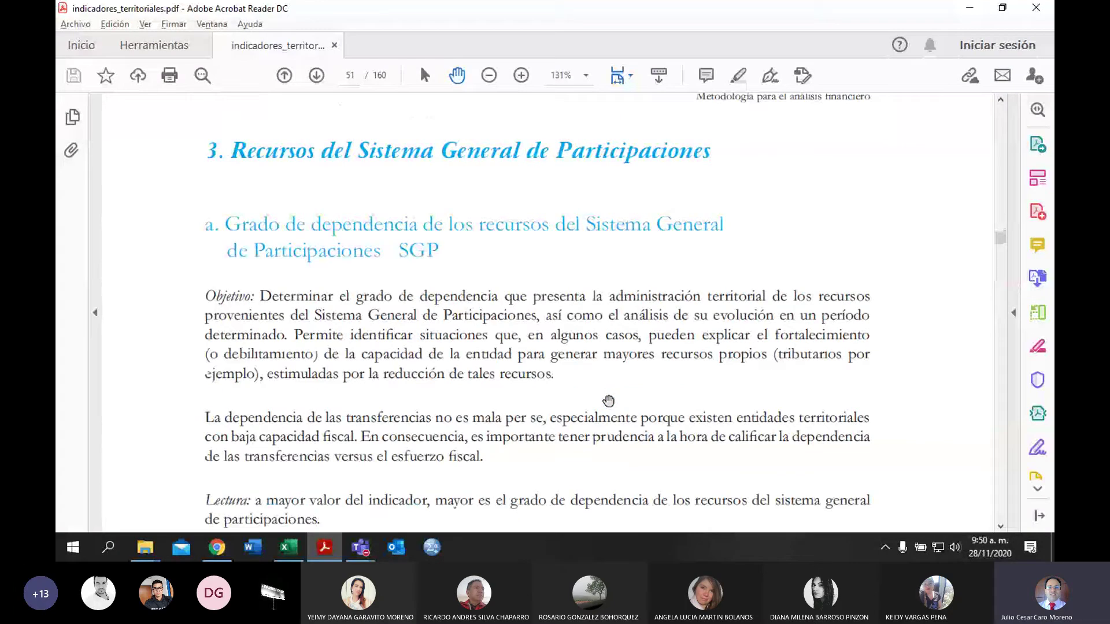
{"action": "scroll", "coordinate": [608, 400], "scroll_direction": "down", "scroll_amount": 2}
{"action": "scroll", "coordinate": [609, 401], "scroll_direction": "down", "scroll_amount": 1}
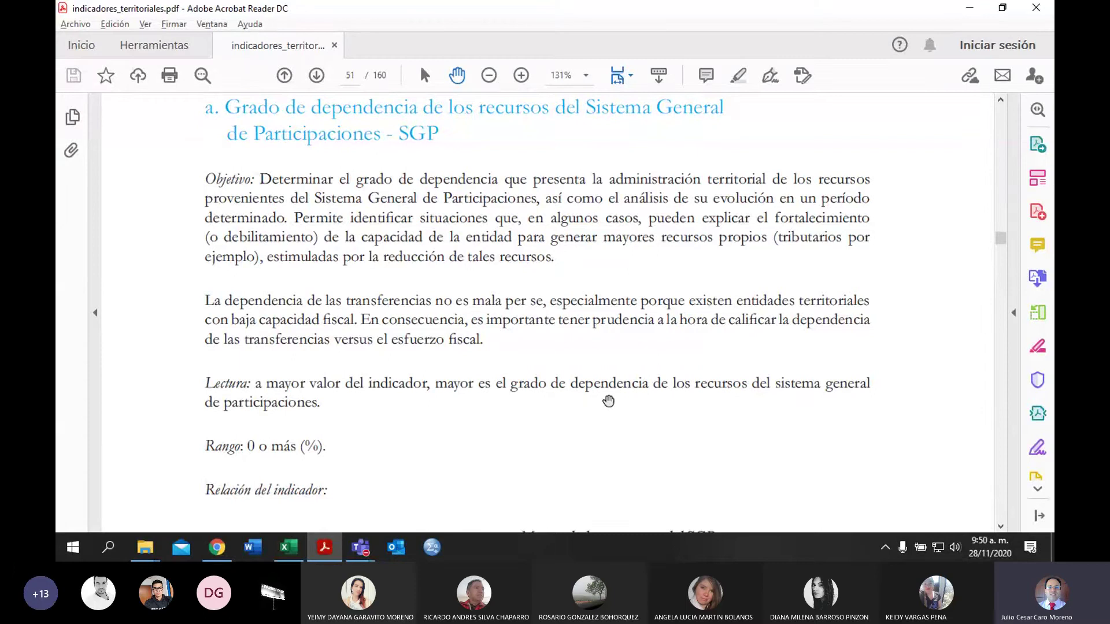
{"action": "scroll", "coordinate": [608, 402], "scroll_direction": "down", "scroll_amount": 1}
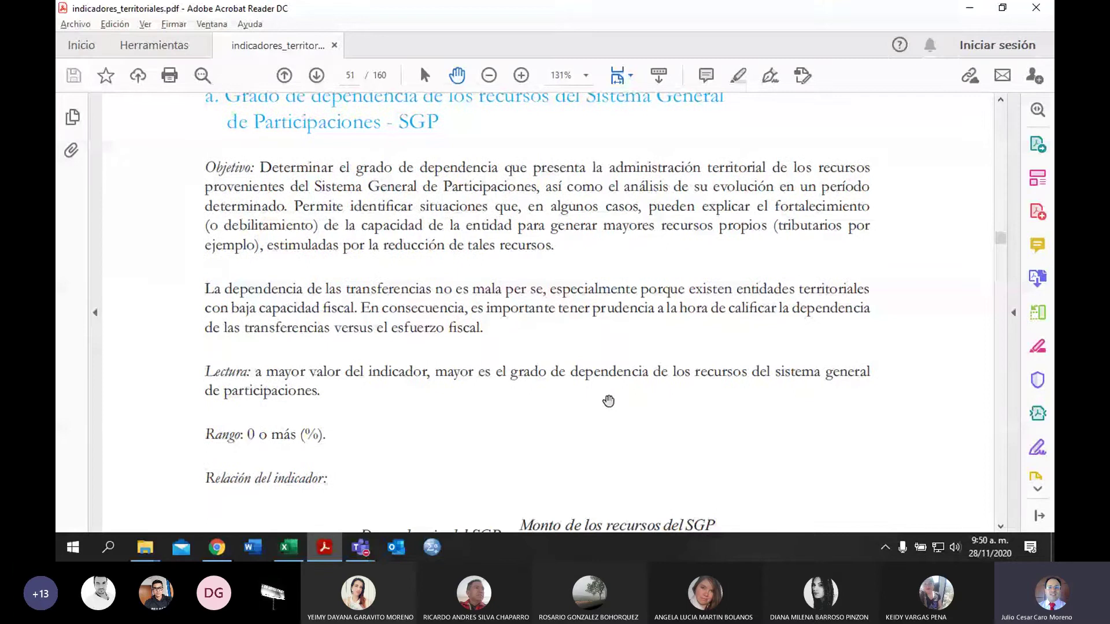
{"action": "scroll", "coordinate": [608, 401], "scroll_direction": "down", "scroll_amount": 5}
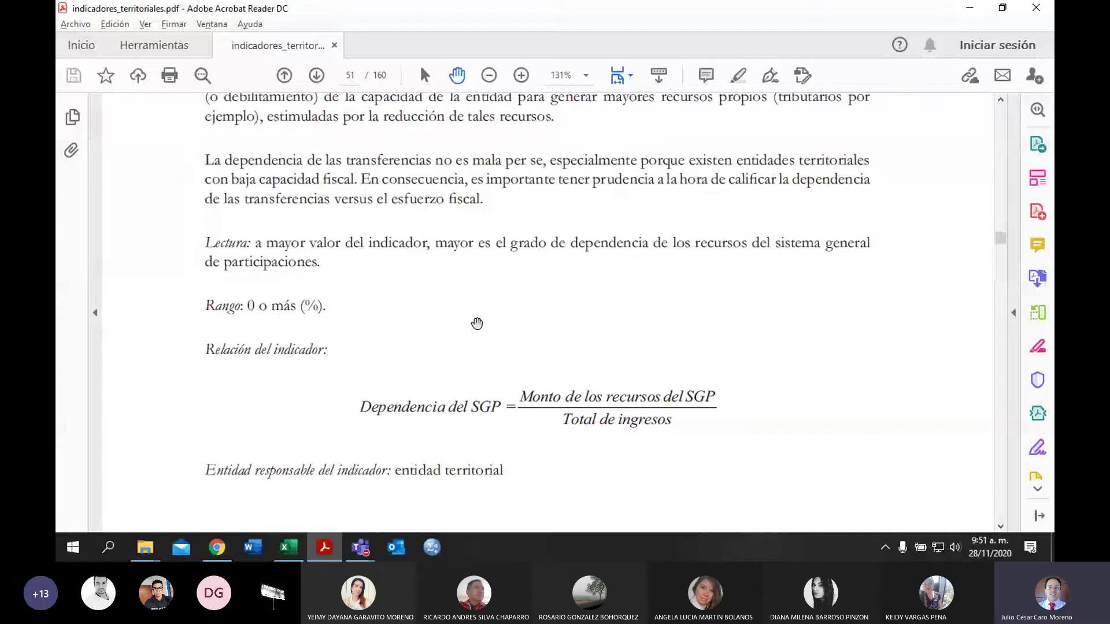
Step: Return to the Excel workbook and check the Dependencia del SGP formula in C48 and its average in V48
{"action": "key", "text": "alt+Tab"}
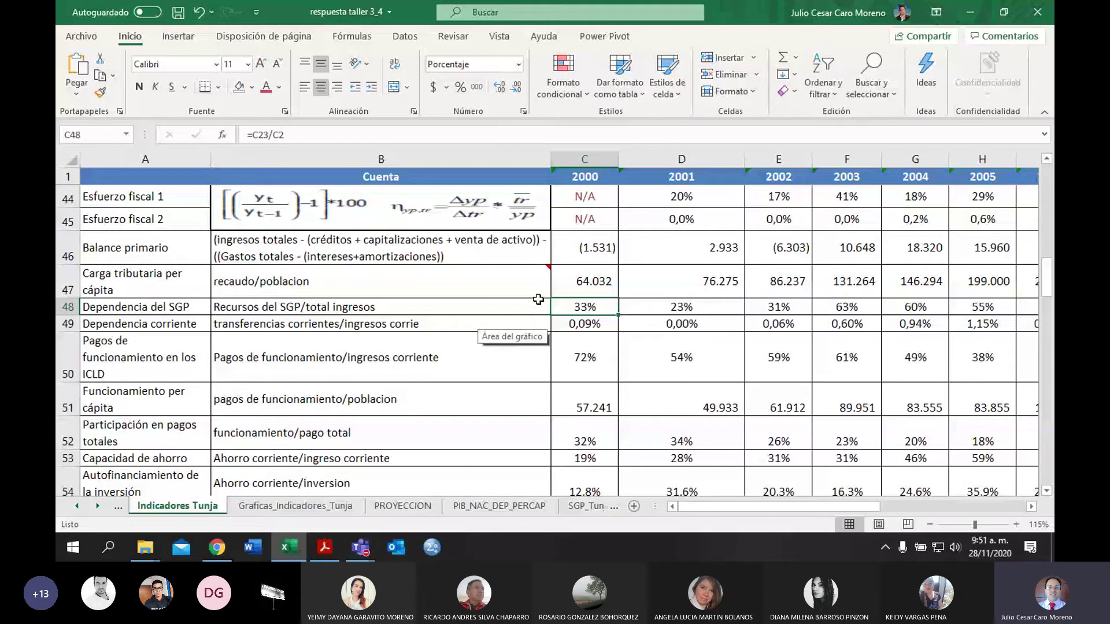
{"action": "double_click", "coordinate": [596, 308]}
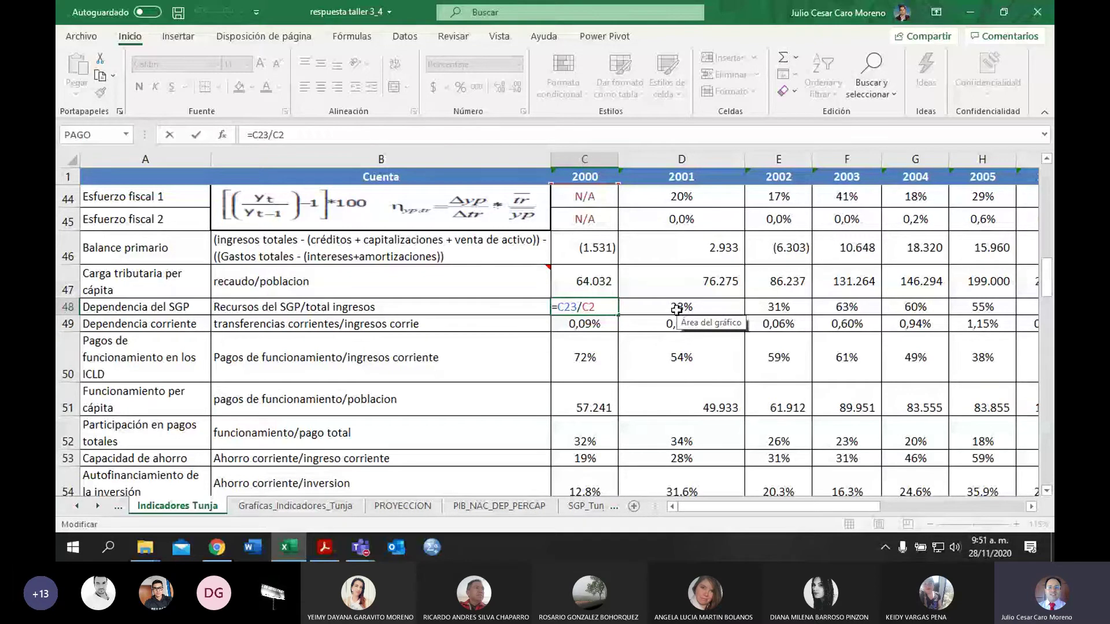
{"action": "key", "text": "Escape"}
{"action": "left_click", "coordinate": [922, 306]}
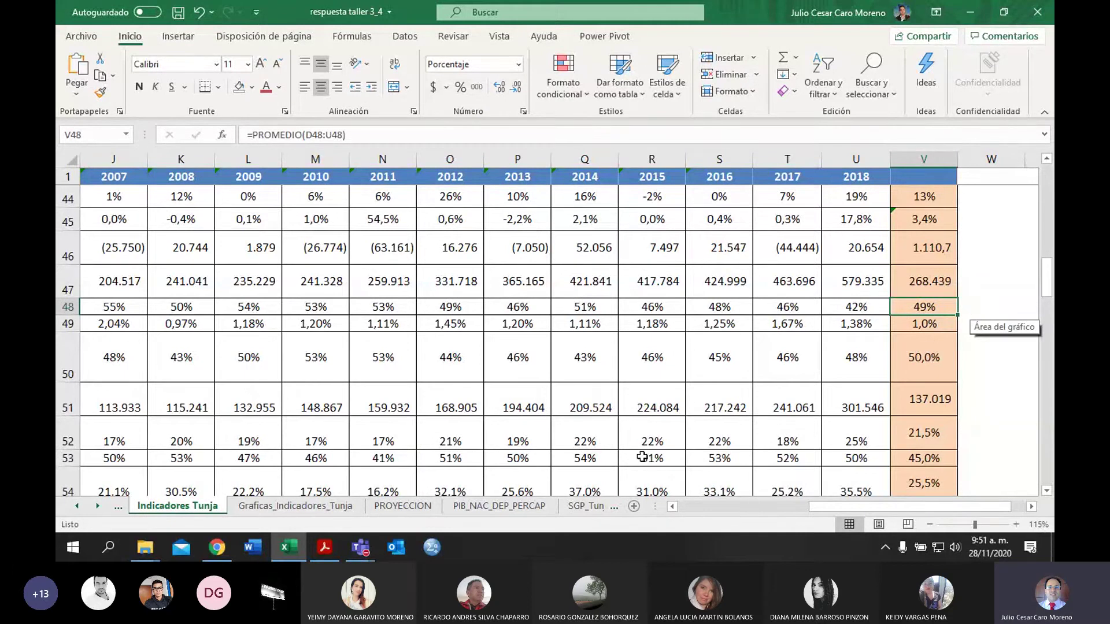
Step: Examine the 2003 and 2018 bars of the Dependencia del SGP chart in Graficas_Indicadores_Tunja against its red average line
{"action": "left_click", "coordinate": [295, 505]}
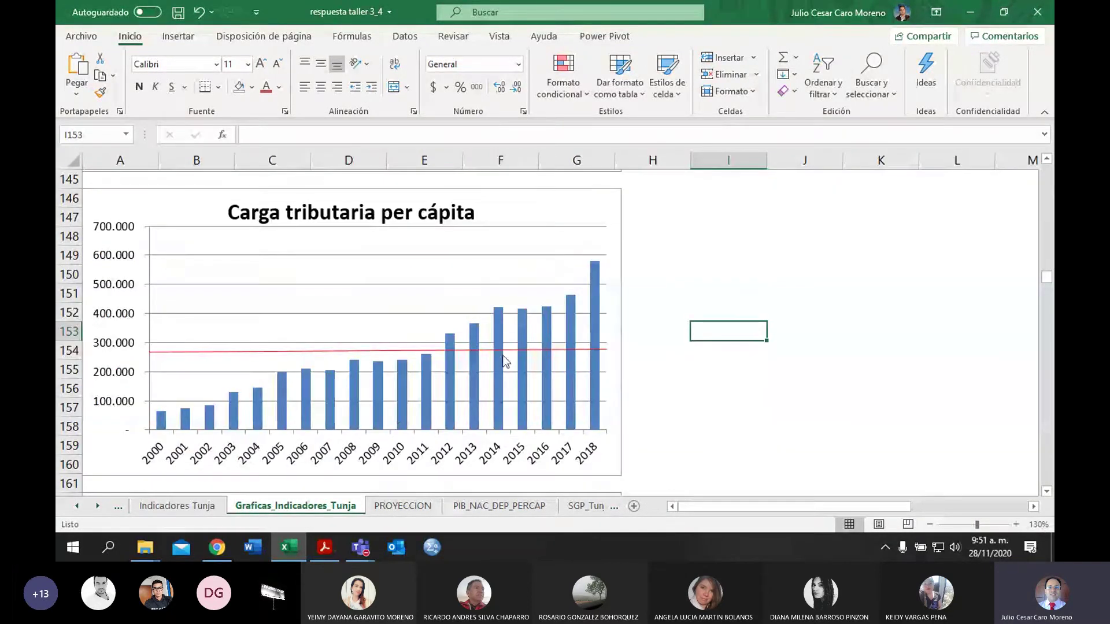
{"action": "scroll", "coordinate": [500, 354], "scroll_direction": "down", "scroll_amount": 5}
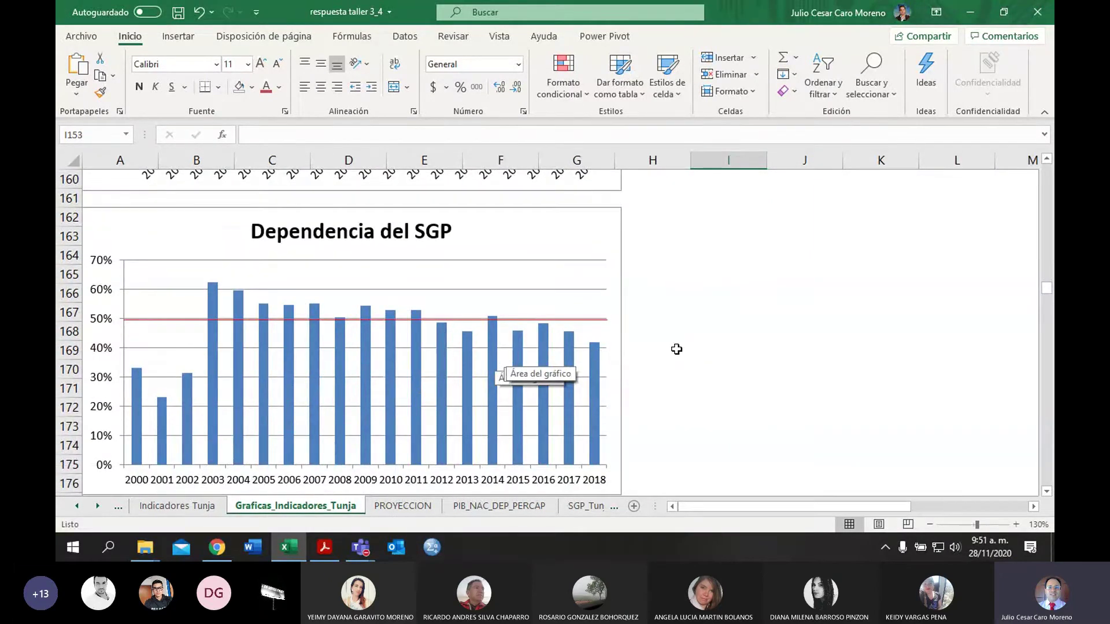
{"action": "scroll", "coordinate": [676, 349], "scroll_direction": "down", "scroll_amount": 1}
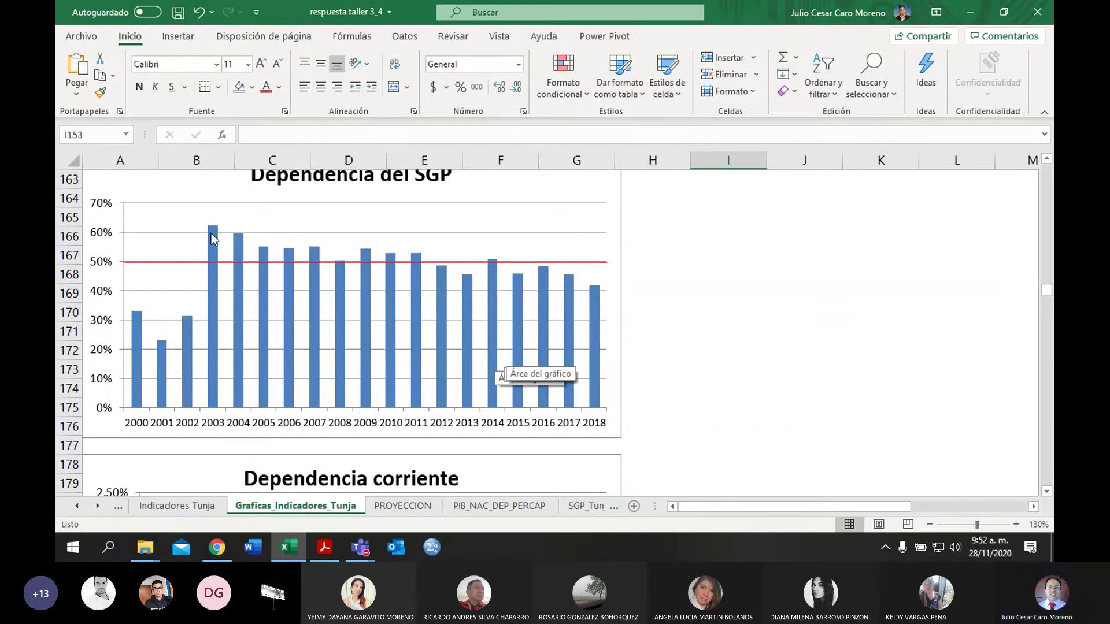
{"action": "mouse_move", "coordinate": [212, 237]}
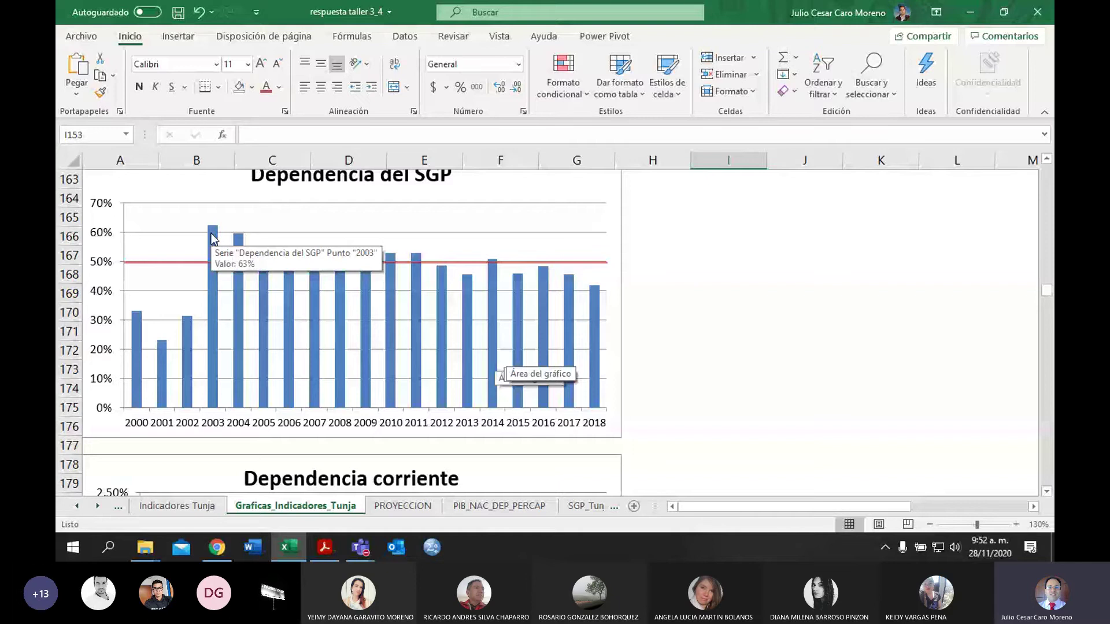
{"action": "mouse_move", "coordinate": [597, 298]}
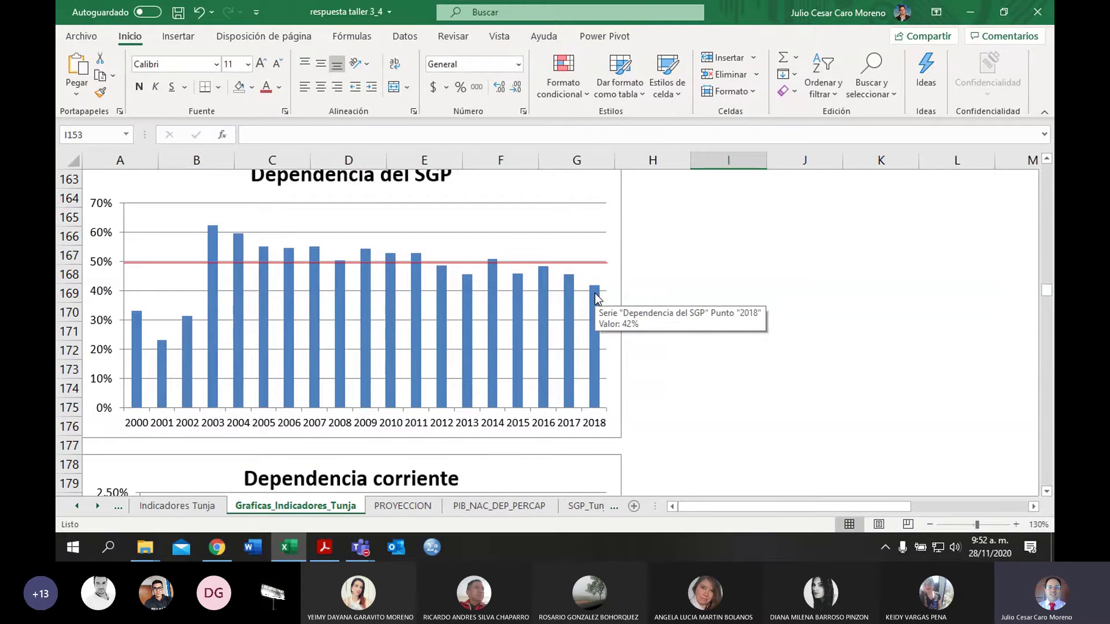
Step: Switch to the methodology PDF and read the objective, interpretation and range of Grado de dependencia corriente
{"action": "key", "text": "alt+Tab"}
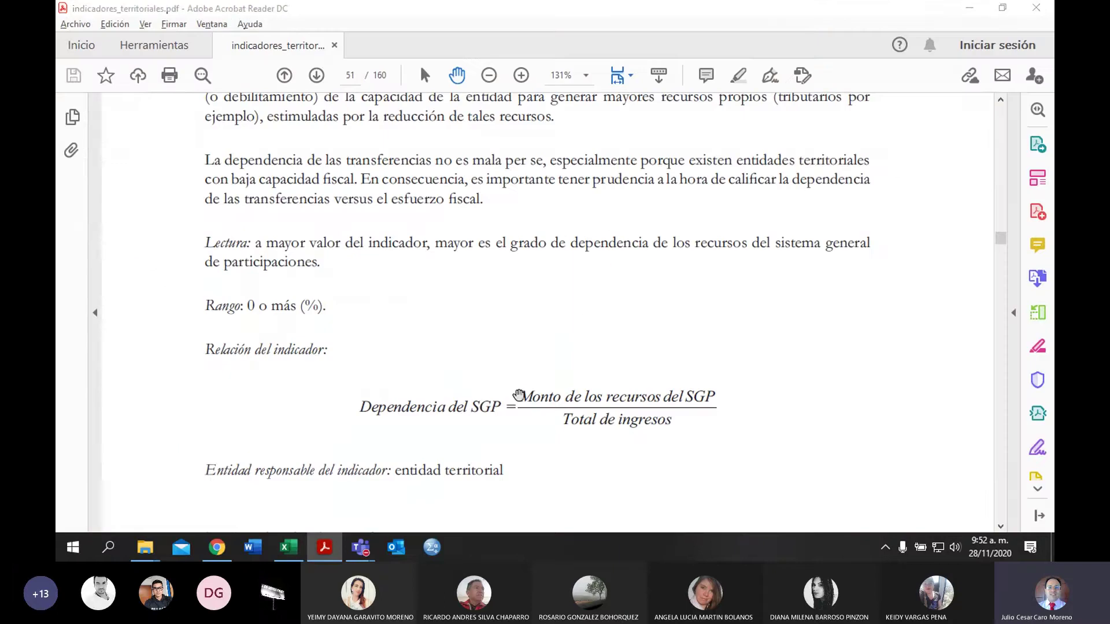
{"action": "key", "text": "alt+Tab"}
{"action": "key", "text": "alt+Tab"}
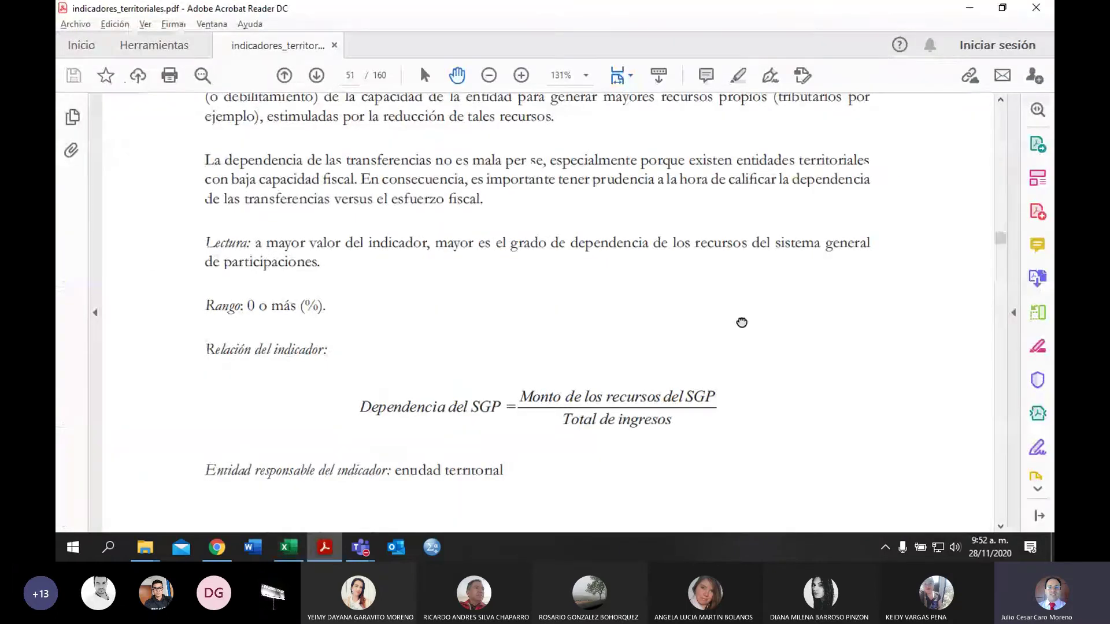
{"action": "scroll", "coordinate": [742, 322], "scroll_direction": "down", "scroll_amount": 1}
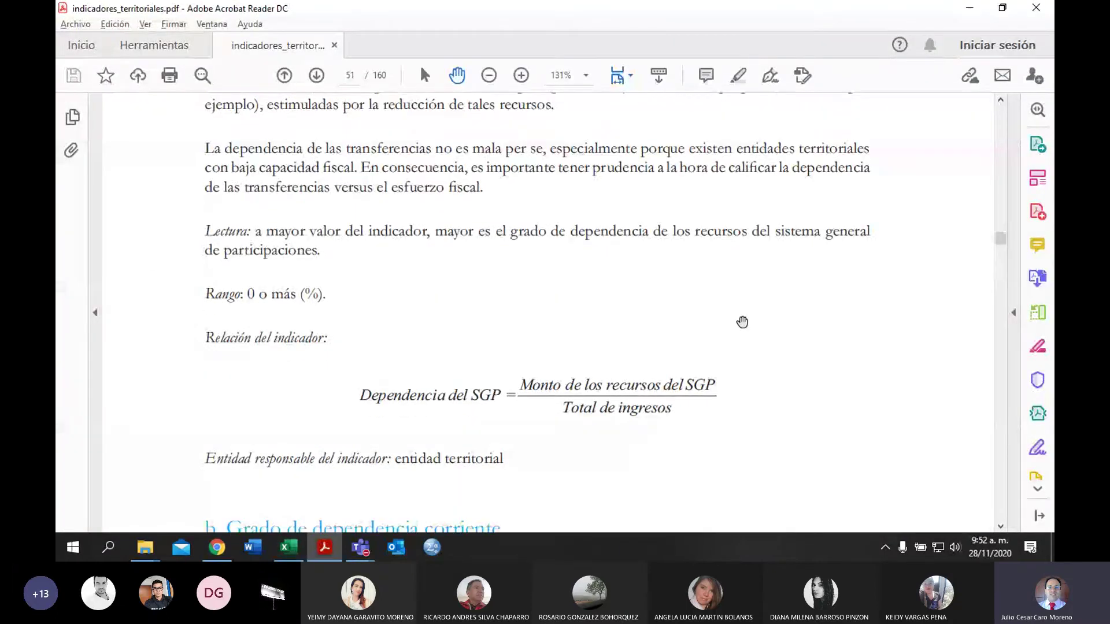
{"action": "scroll", "coordinate": [740, 321], "scroll_direction": "down", "scroll_amount": 10}
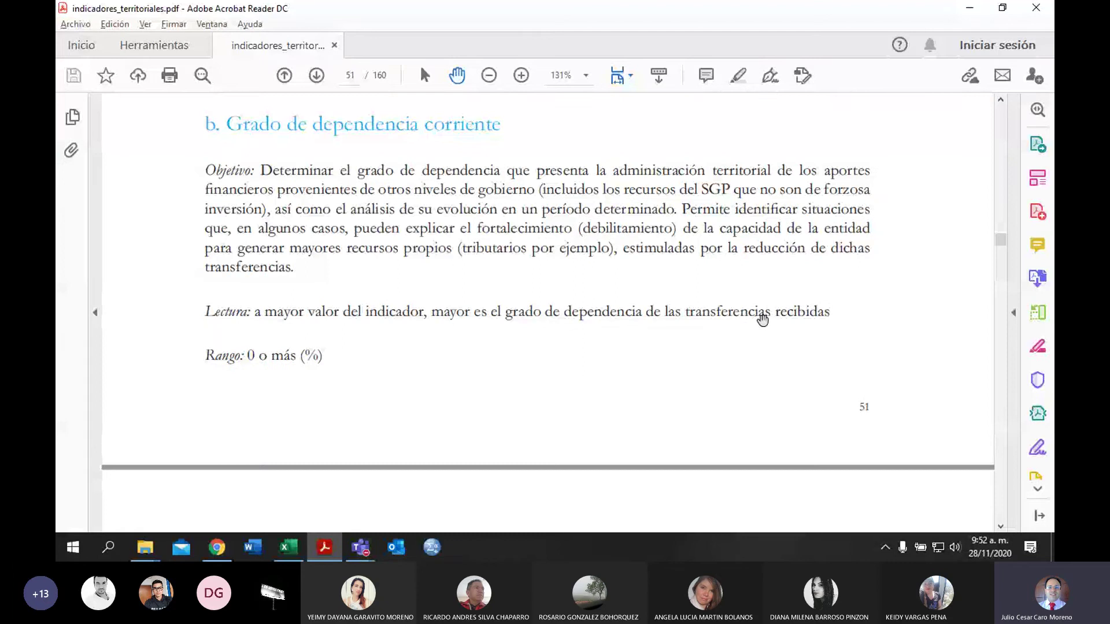
Step: Back in Excel's Indicadores Tunja sheet, correct the Dependencia corriente description in B49 to "transferencias corrientes/ingresos corrientes"
{"action": "left_click", "coordinate": [289, 547]}
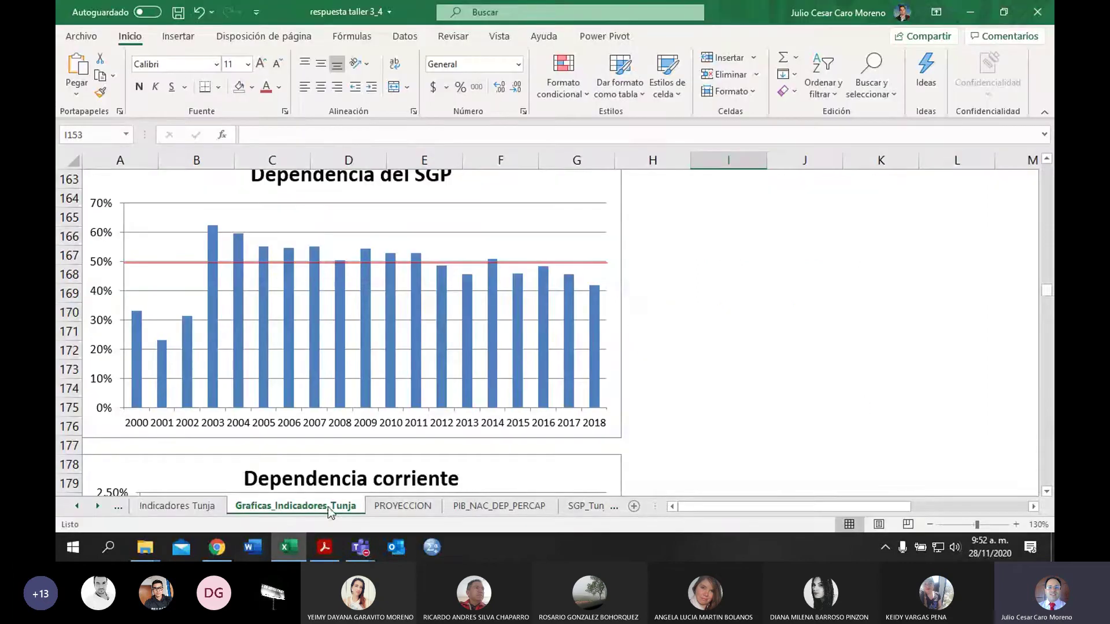
{"action": "left_click", "coordinate": [202, 506]}
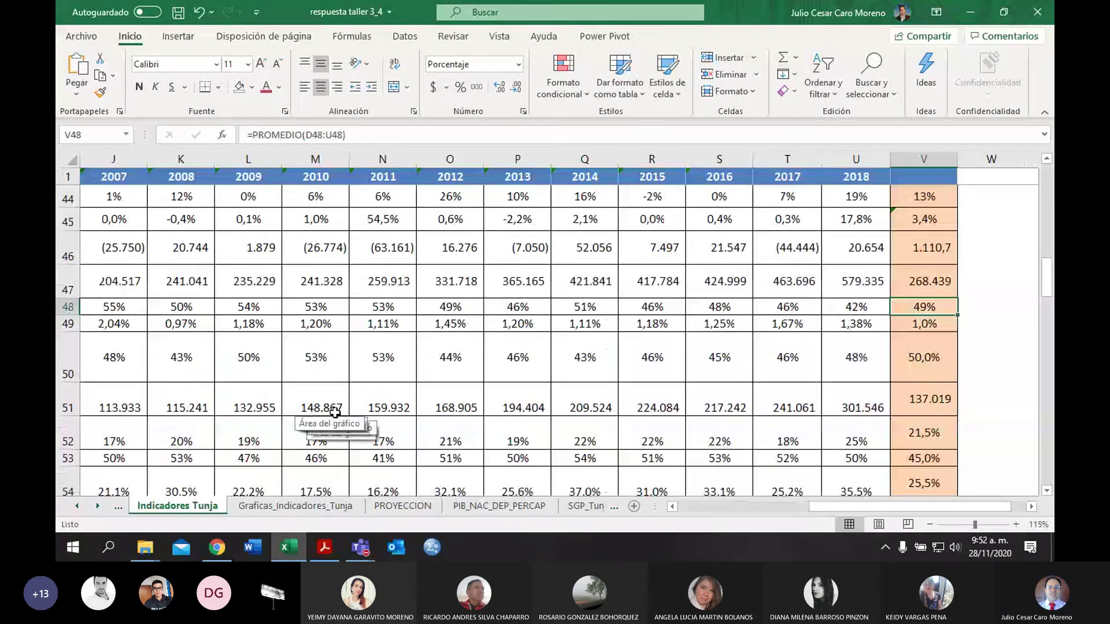
{"action": "key", "text": "Down"}
{"action": "key", "text": "Left"}
{"action": "key", "text": "Left"}
{"action": "key", "text": "Left"}
{"action": "key", "text": "Left"}
{"action": "key", "text": "Left"}
{"action": "key", "text": "Left"}
{"action": "key", "text": "Left"}
{"action": "key", "text": "Left"}
{"action": "key", "text": "Left"}
{"action": "key", "text": "Left"}
{"action": "key", "text": "Left"}
{"action": "key", "text": "Left"}
{"action": "key", "text": "Left"}
{"action": "key", "text": "Left"}
{"action": "key", "text": "Left"}
{"action": "key", "text": "Left"}
{"action": "key", "text": "Left"}
{"action": "key", "text": "Left"}
{"action": "key", "text": "Left"}
{"action": "key", "text": "Left"}
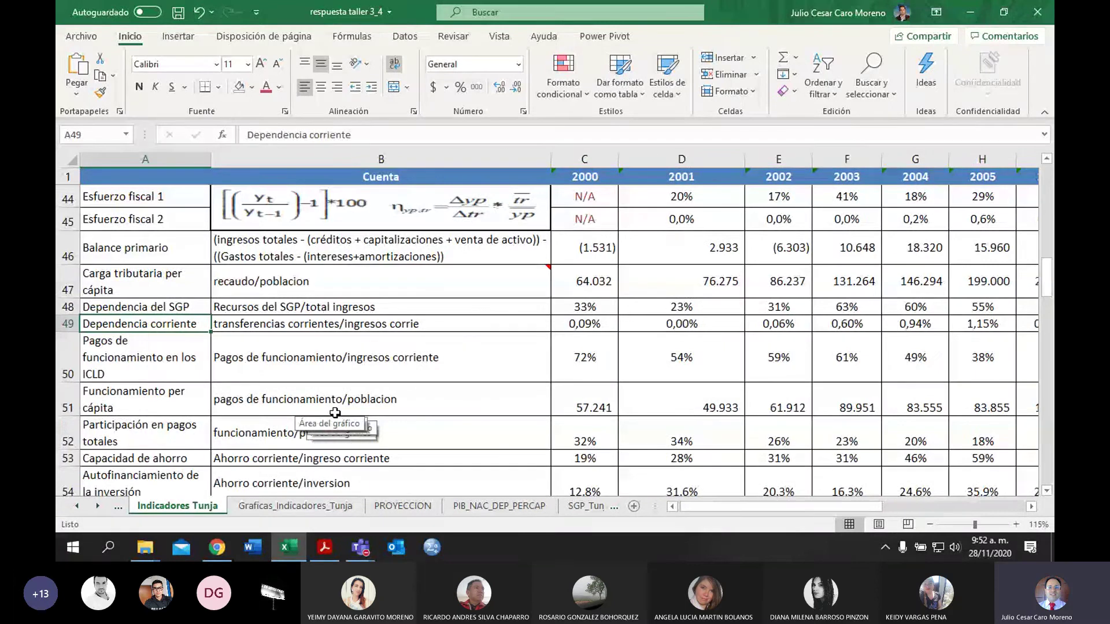
{"action": "key", "text": "Right"}
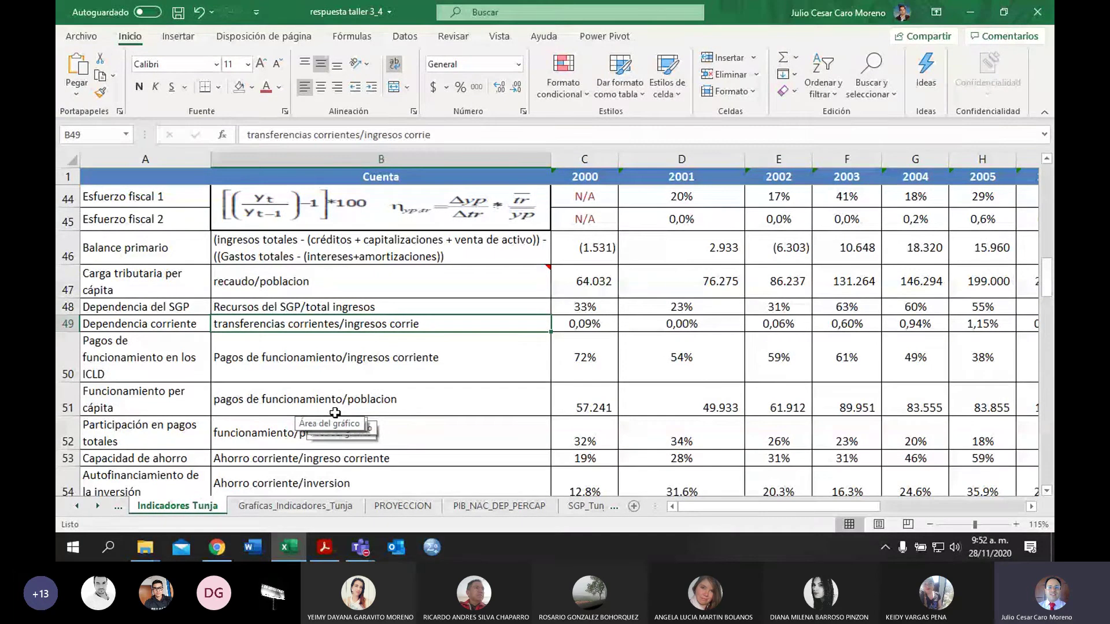
{"action": "double_click", "coordinate": [433, 327]}
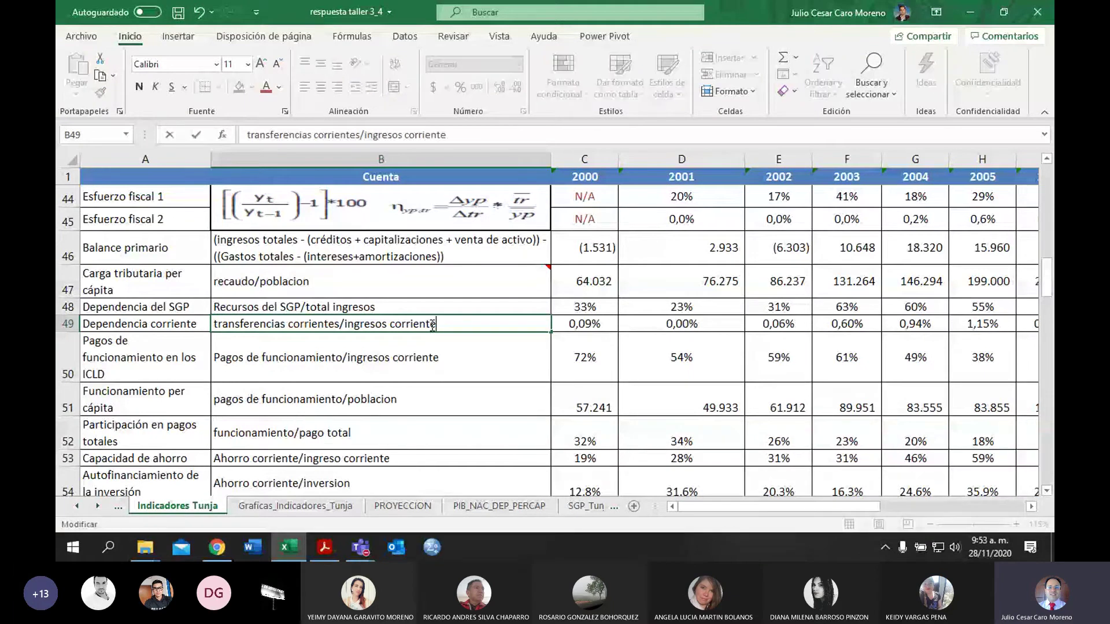
{"action": "type", "text": "s"}
Step: Check the Dependencia corriente formula in C49 against the indicator ratio in the methodology PDF, then return to Excel
{"action": "double_click", "coordinate": [578, 323]}
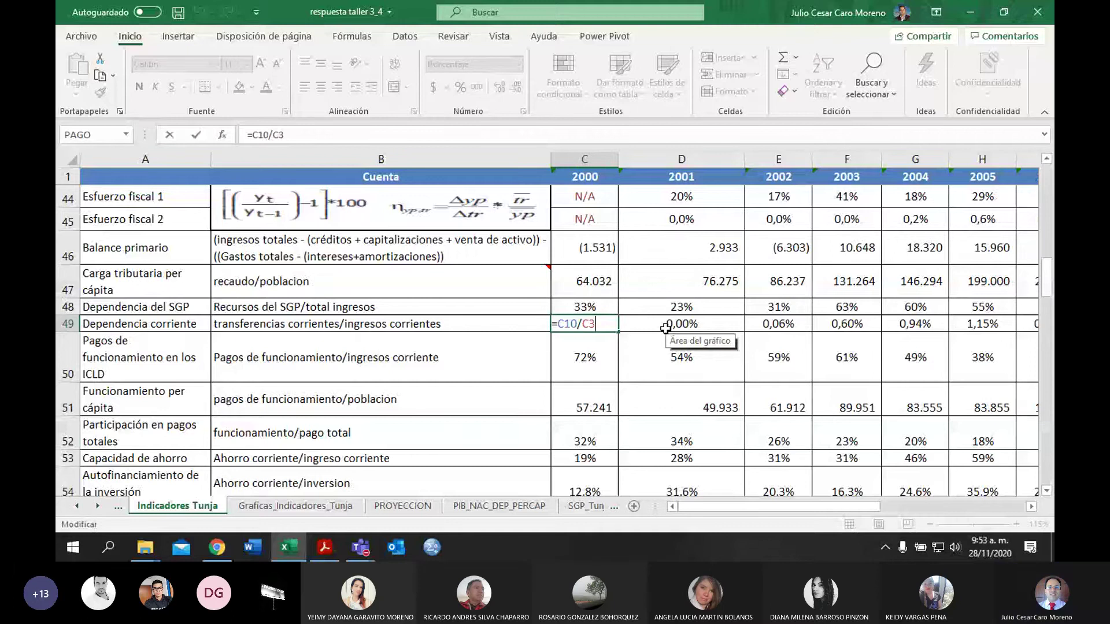
{"action": "key", "text": "alt+Tab"}
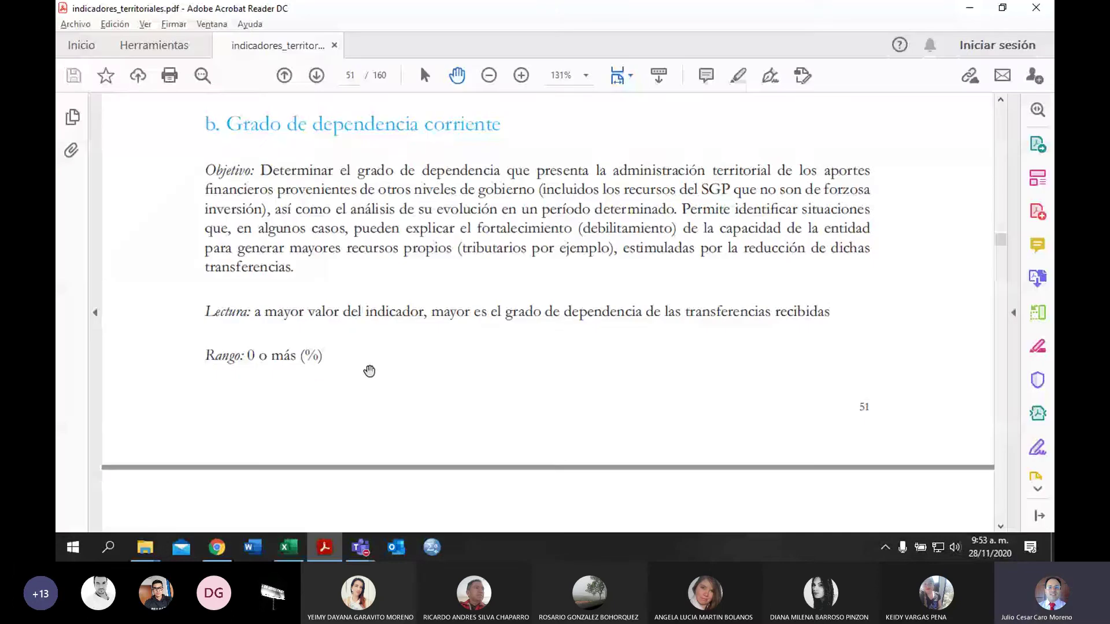
{"action": "scroll", "coordinate": [367, 371], "scroll_direction": "down", "scroll_amount": 4}
{"action": "scroll", "coordinate": [369, 371], "scroll_direction": "down", "scroll_amount": 7}
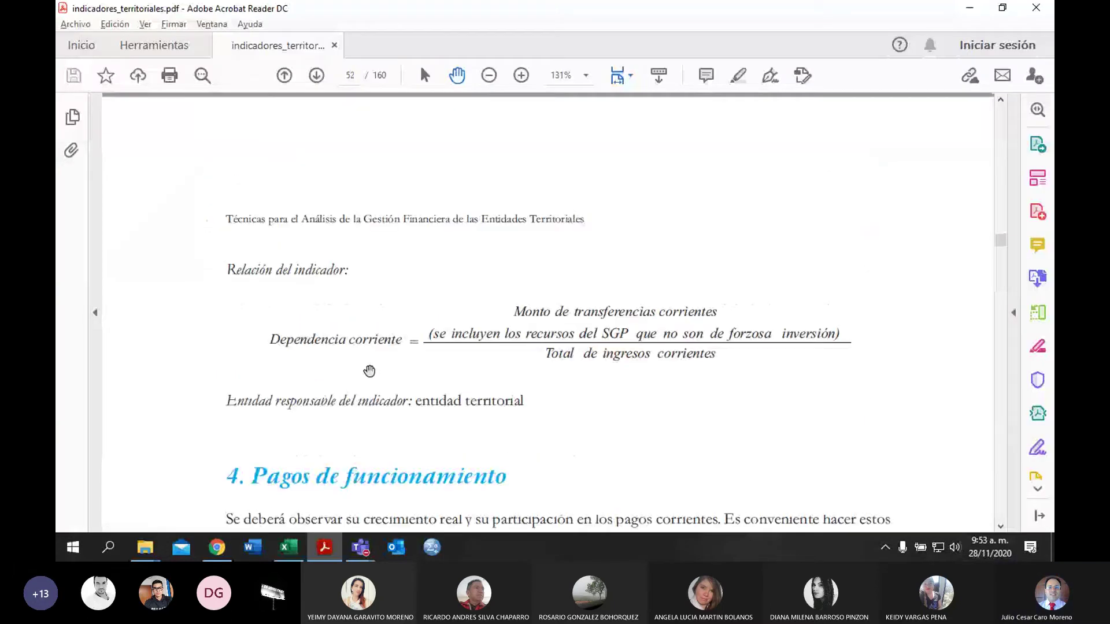
{"action": "scroll", "coordinate": [368, 372], "scroll_direction": "down", "scroll_amount": 3}
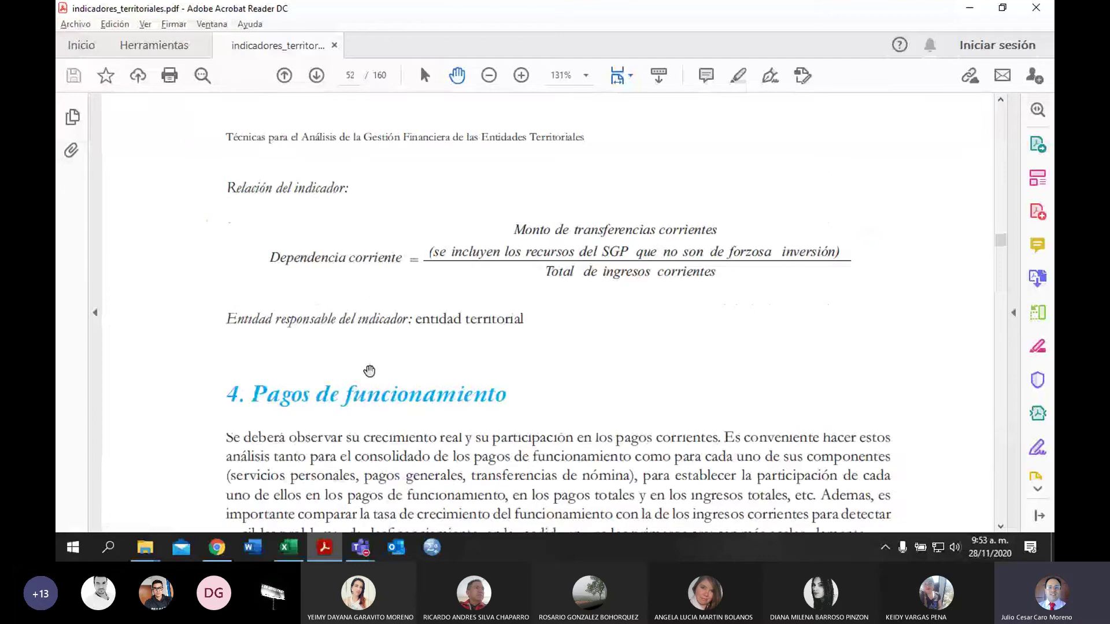
{"action": "key", "text": "alt+Tab"}
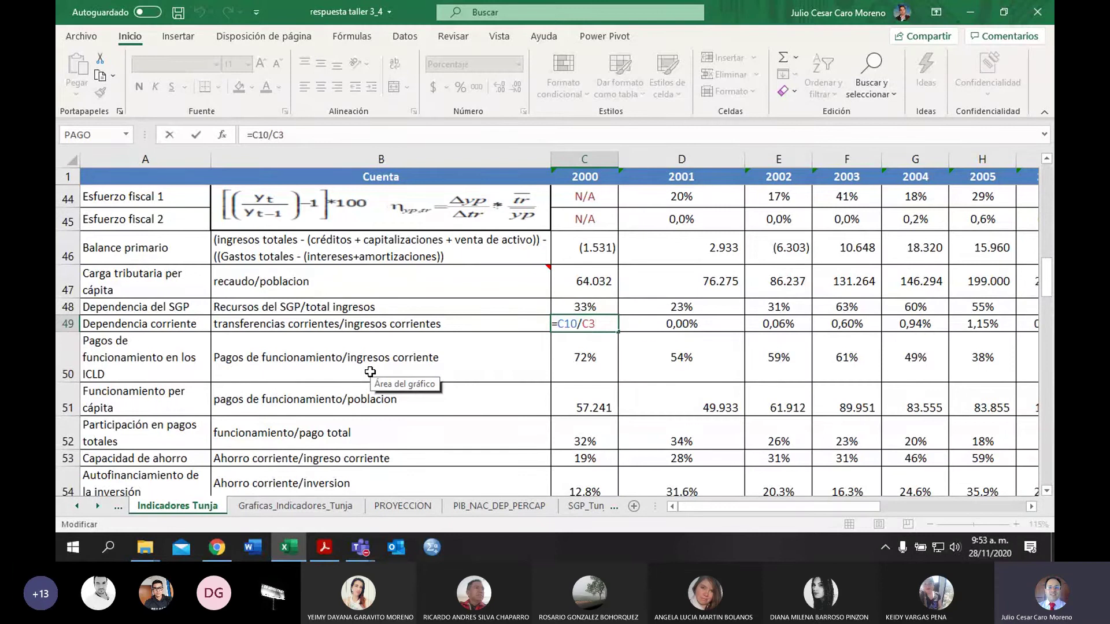
{"action": "key", "text": "Return"}
Step: Fill the Dependencia corriente formula from C49 across row 49 to 2018 and extend the V49 average to C49:U49
{"action": "left_click", "coordinate": [609, 323]}
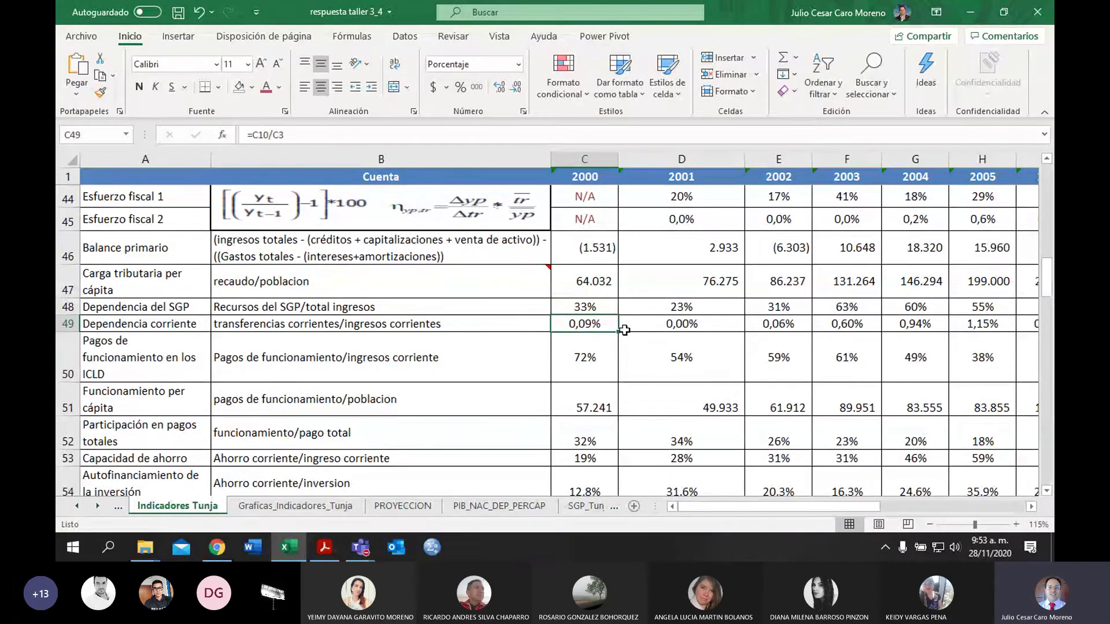
{"action": "left_click_drag", "start_coordinate": [618, 331], "coordinate": [896, 332]}
{"action": "double_click", "coordinate": [897, 326]}
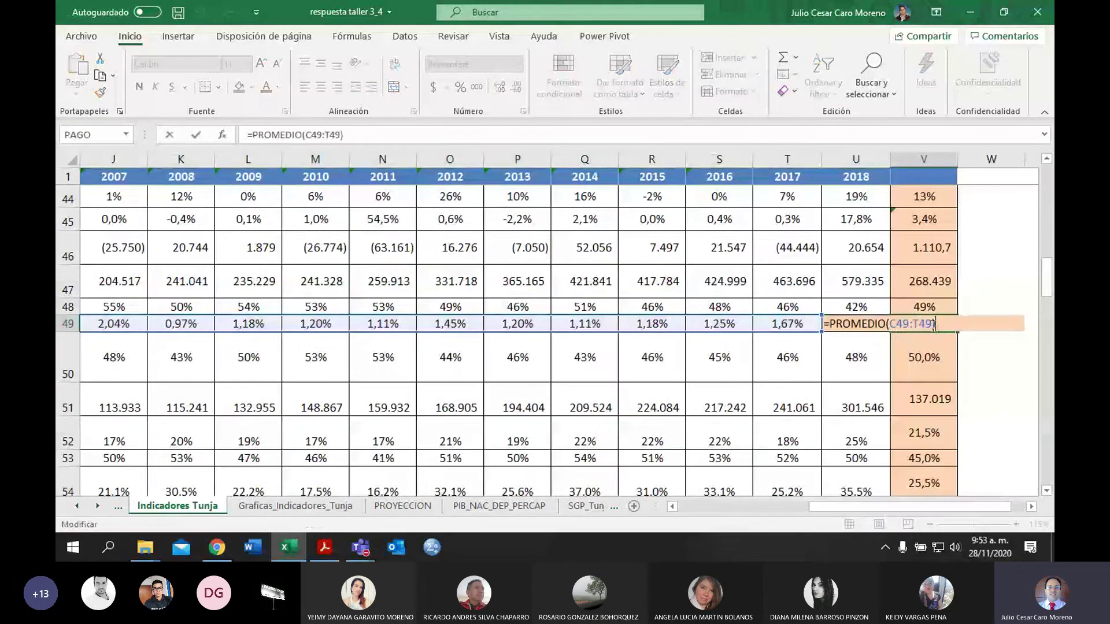
{"action": "left_click_drag", "start_coordinate": [821, 316], "coordinate": [862, 315]}
{"action": "key", "text": "Return"}
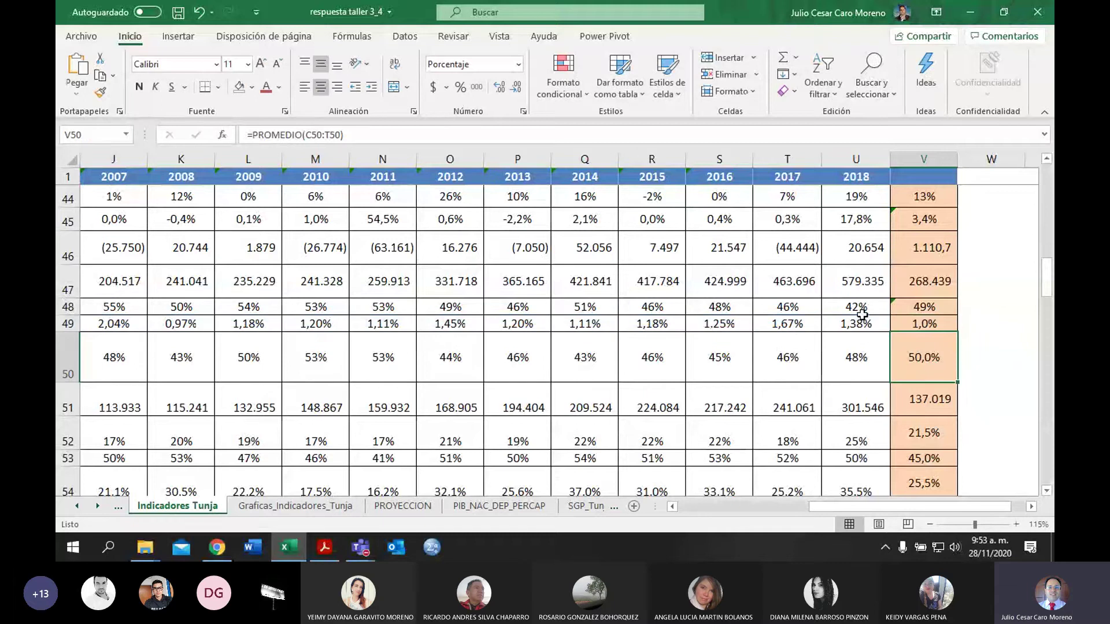
Step: Examine the Dependencia corriente chart in Graficas_Indicadores_Tunja against its red average line
{"action": "left_click", "coordinate": [258, 505]}
{"action": "scroll", "coordinate": [479, 426], "scroll_direction": "down", "scroll_amount": 9}
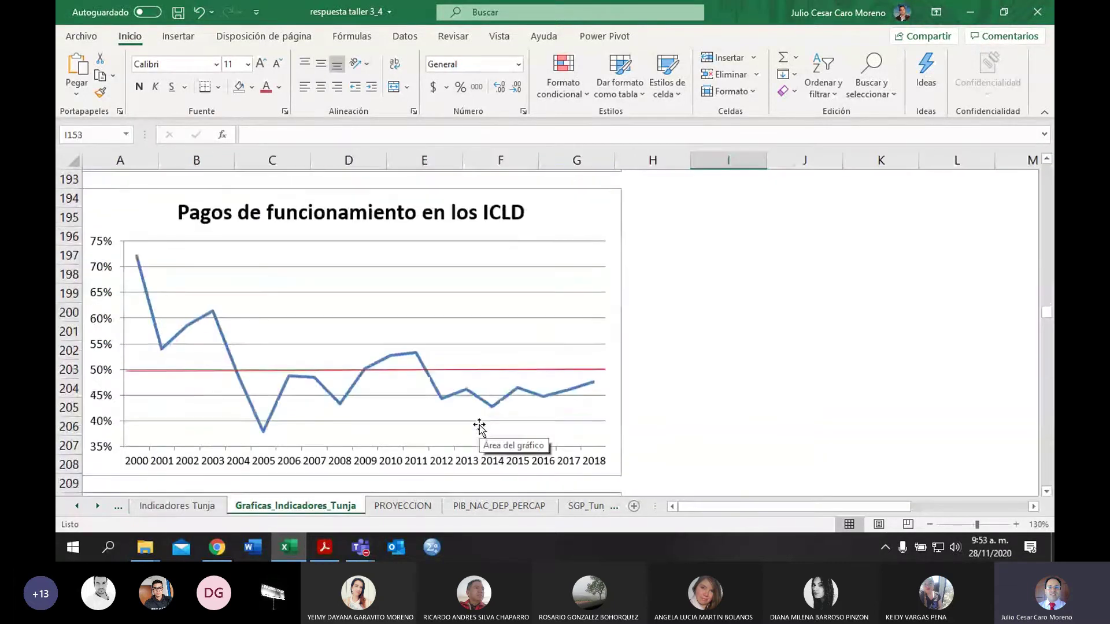
{"action": "scroll", "coordinate": [480, 426], "scroll_direction": "up", "scroll_amount": 3}
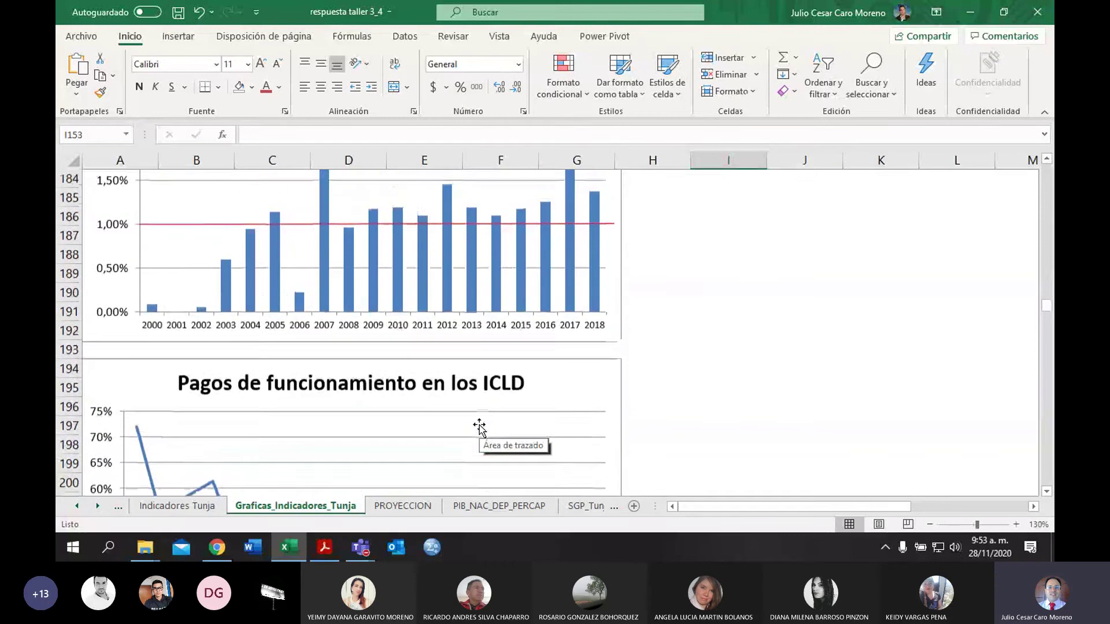
{"action": "scroll", "coordinate": [479, 427], "scroll_direction": "up", "scroll_amount": 3}
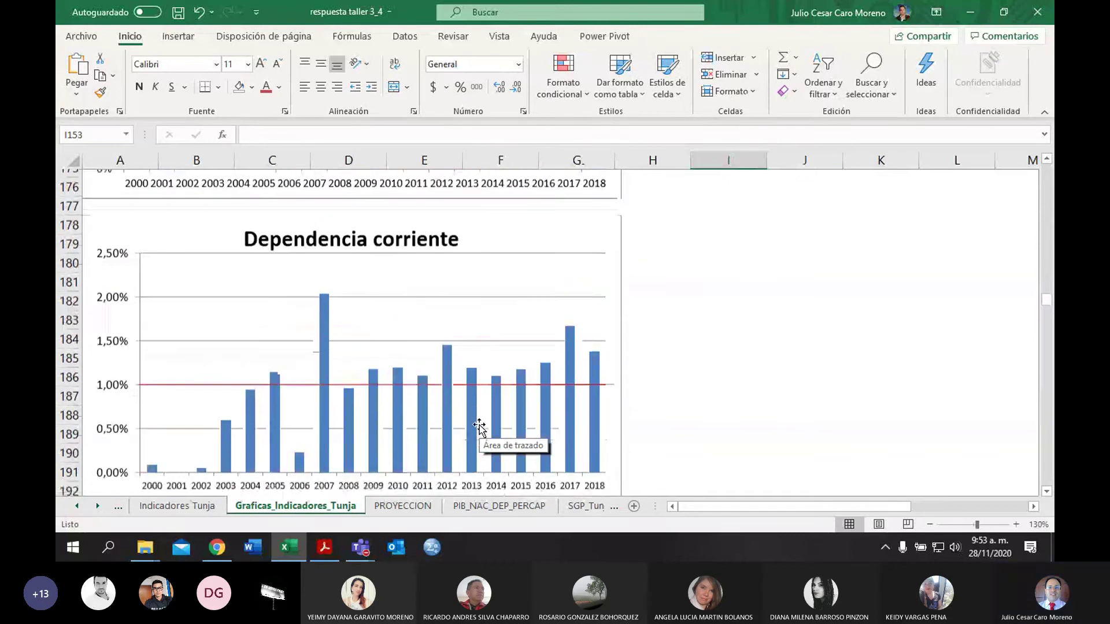
{"action": "scroll", "coordinate": [479, 427], "scroll_direction": "up", "scroll_amount": 1}
{"action": "scroll", "coordinate": [479, 427], "scroll_direction": "down", "scroll_amount": 1}
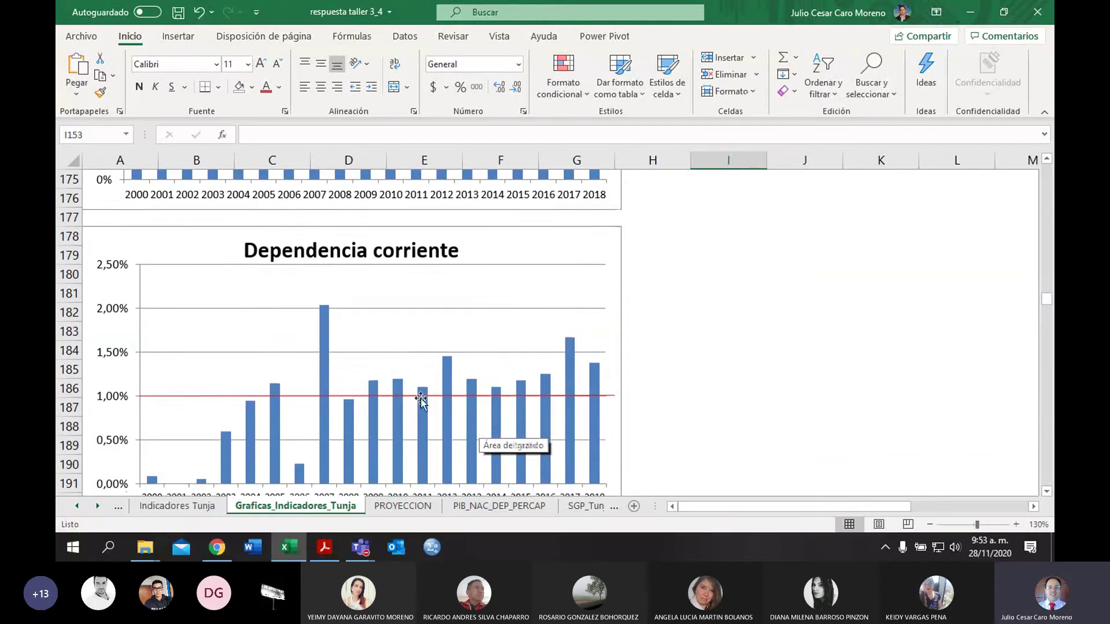
{"action": "scroll", "coordinate": [482, 405], "scroll_direction": "down", "scroll_amount": 1}
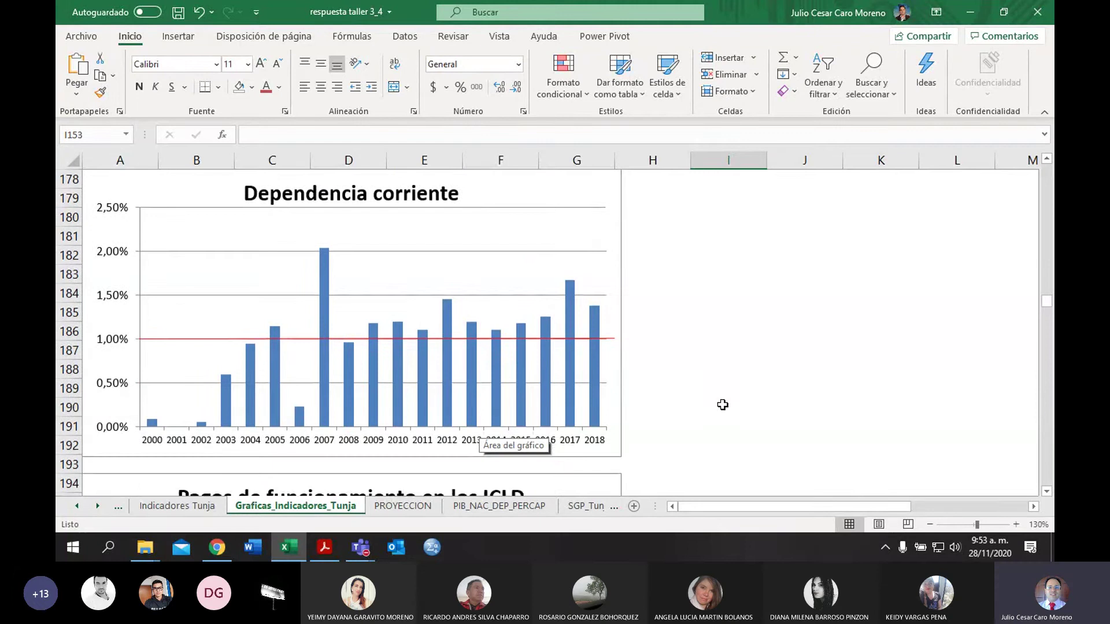
Step: Switch to the methodology PDF and read the Pagos de funcionamiento section, its Ley 617 footnote and the spending limits in Tabla 8
{"action": "key", "text": "alt+Tab"}
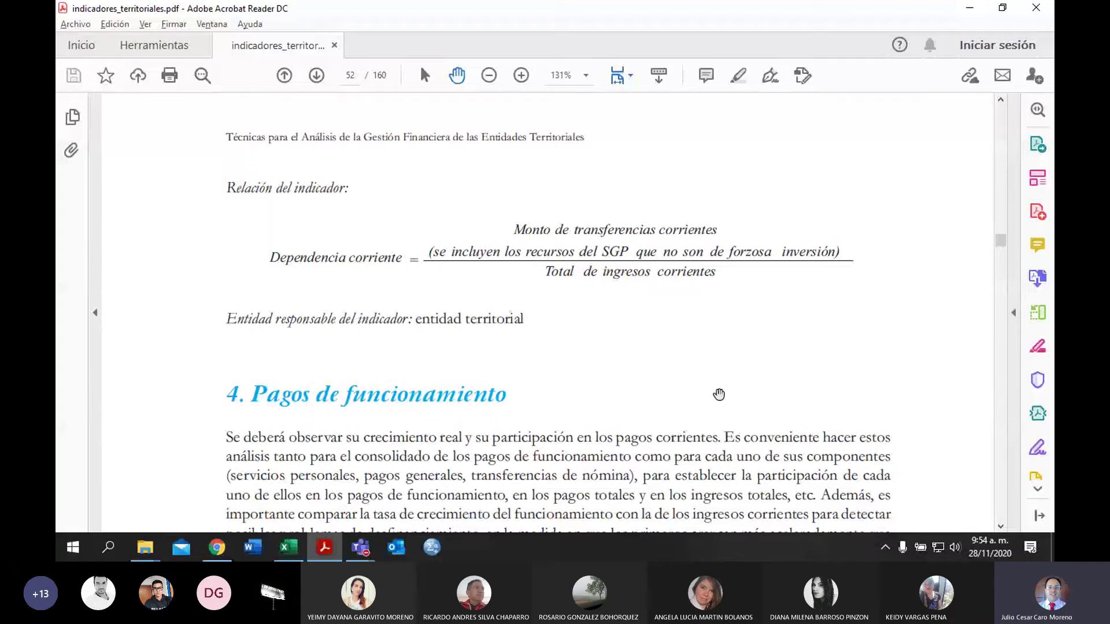
{"action": "scroll", "coordinate": [719, 395], "scroll_direction": "down", "scroll_amount": 5}
{"action": "scroll", "coordinate": [719, 394], "scroll_direction": "down", "scroll_amount": 3}
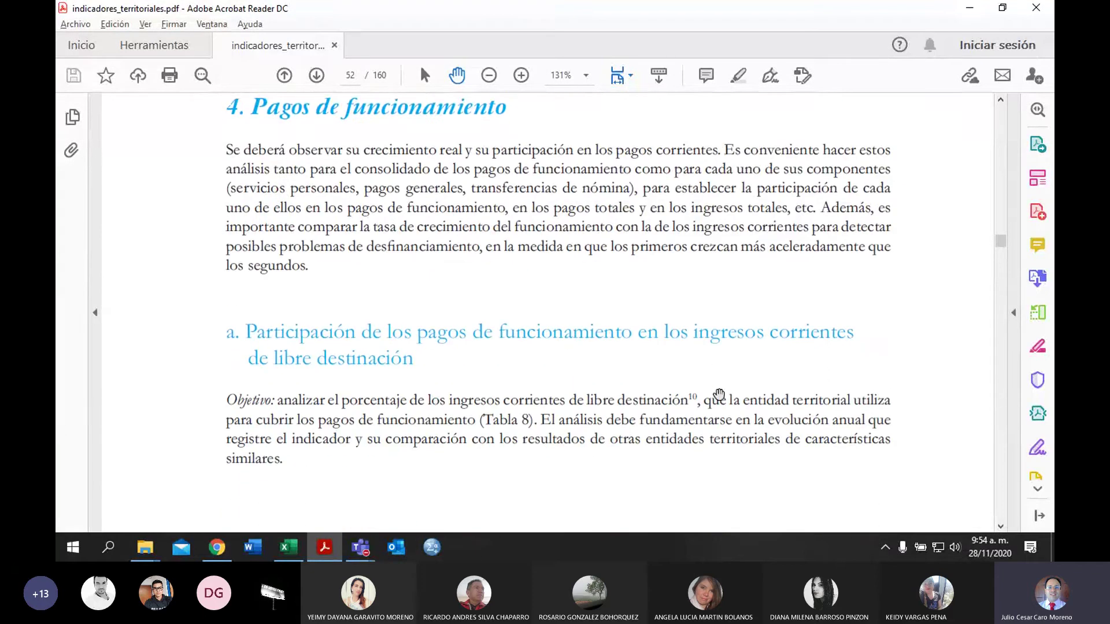
{"action": "scroll", "coordinate": [719, 394], "scroll_direction": "down", "scroll_amount": 10}
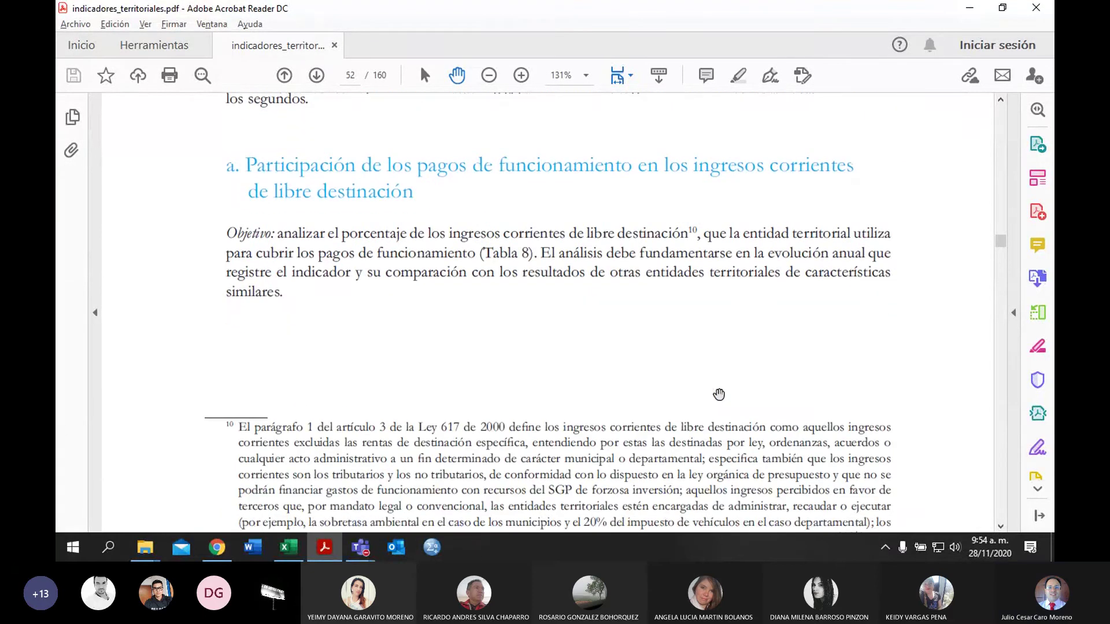
{"action": "scroll", "coordinate": [718, 394], "scroll_direction": "down", "scroll_amount": 6}
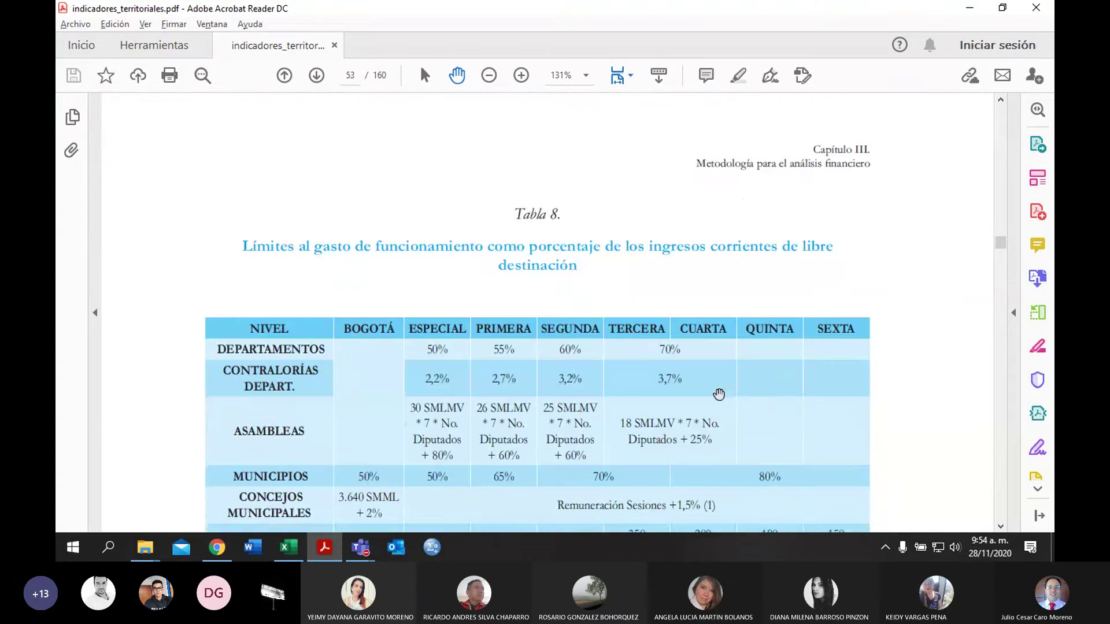
{"action": "scroll", "coordinate": [718, 394], "scroll_direction": "up", "scroll_amount": 10}
{"action": "scroll", "coordinate": [719, 394], "scroll_direction": "up", "scroll_amount": 4}
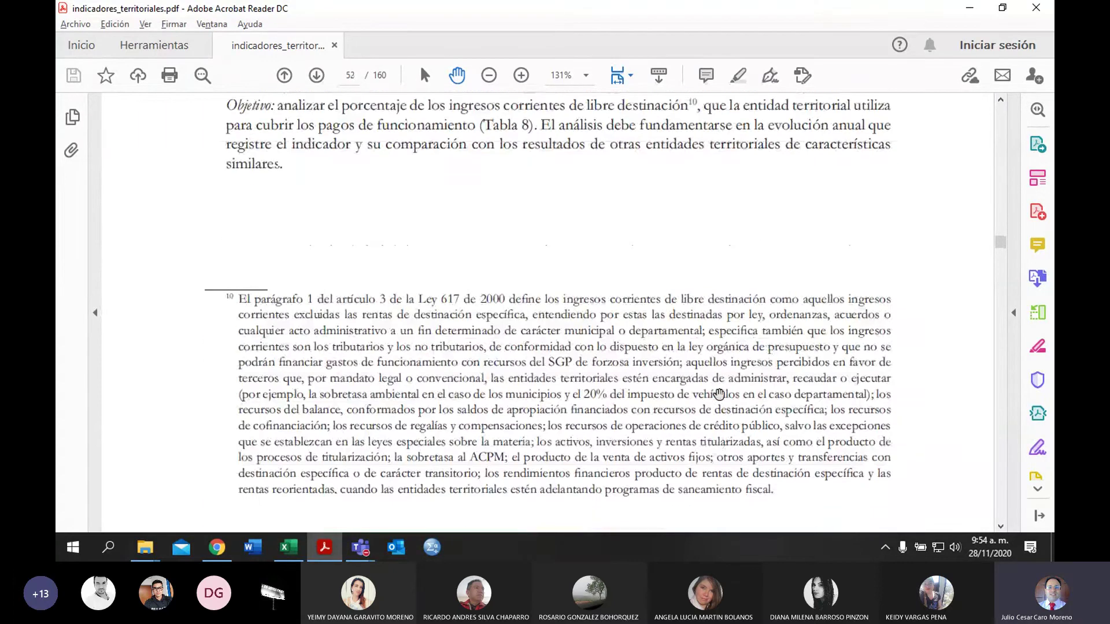
{"action": "scroll", "coordinate": [718, 394], "scroll_direction": "down", "scroll_amount": 3}
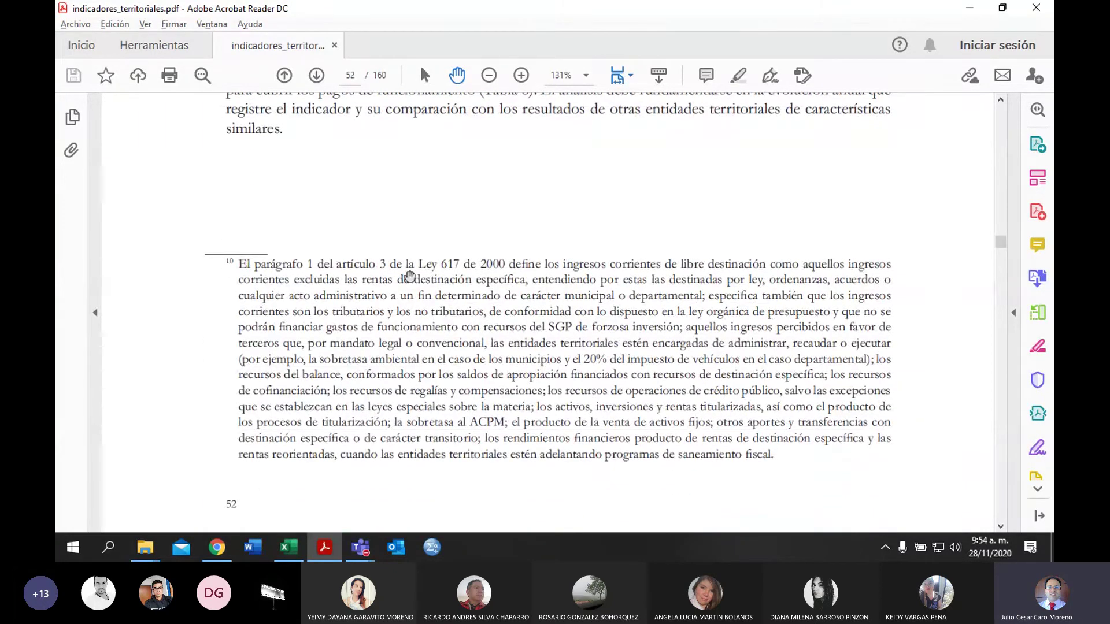
{"action": "scroll", "coordinate": [445, 304], "scroll_direction": "down", "scroll_amount": 8}
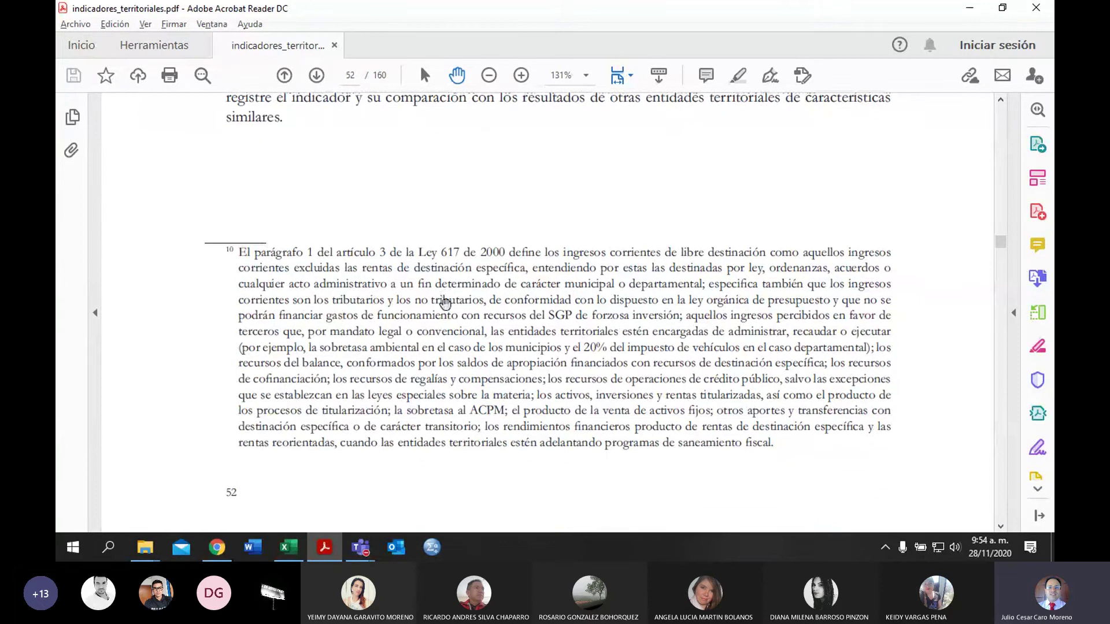
{"action": "scroll", "coordinate": [445, 305], "scroll_direction": "down", "scroll_amount": 3}
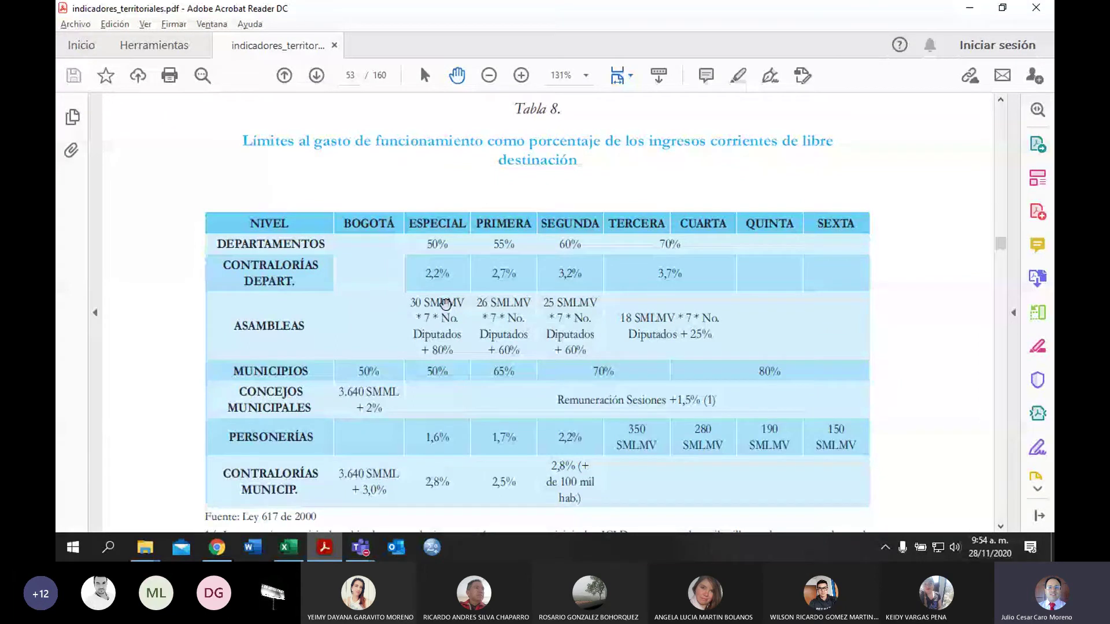
Step: Read the PDF formulas for Pagos de funcionamiento en los ICLD and Capacidad de financiamiento corriente
{"action": "scroll", "coordinate": [446, 303], "scroll_direction": "down", "scroll_amount": 8}
{"action": "scroll", "coordinate": [445, 305], "scroll_direction": "down", "scroll_amount": 2}
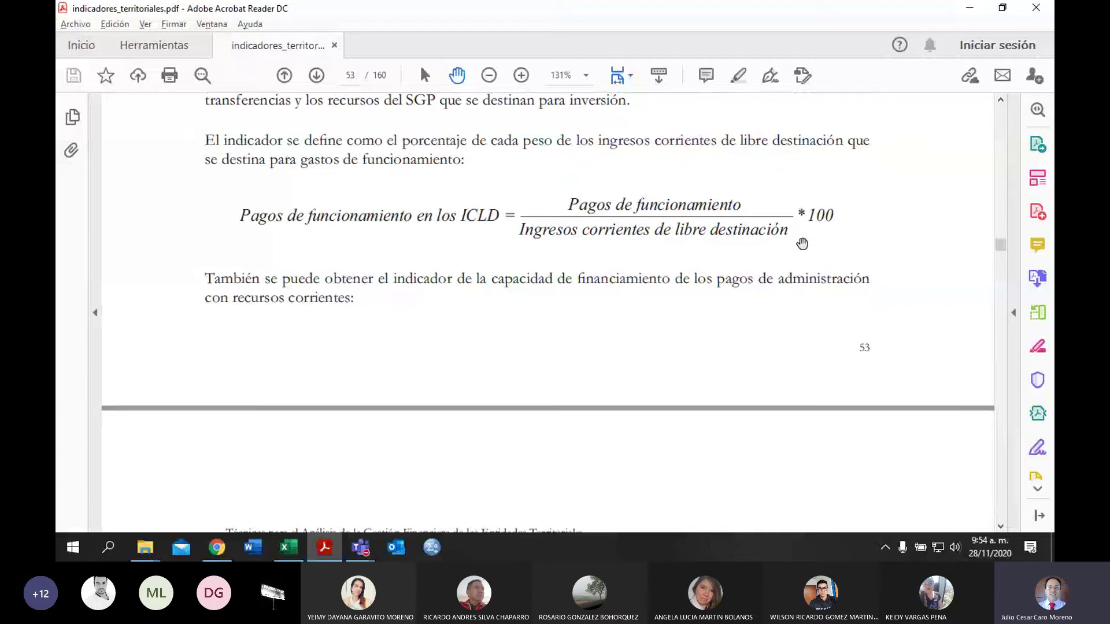
{"action": "key", "text": "alt+Tab"}
{"action": "key", "text": "alt+Tab"}
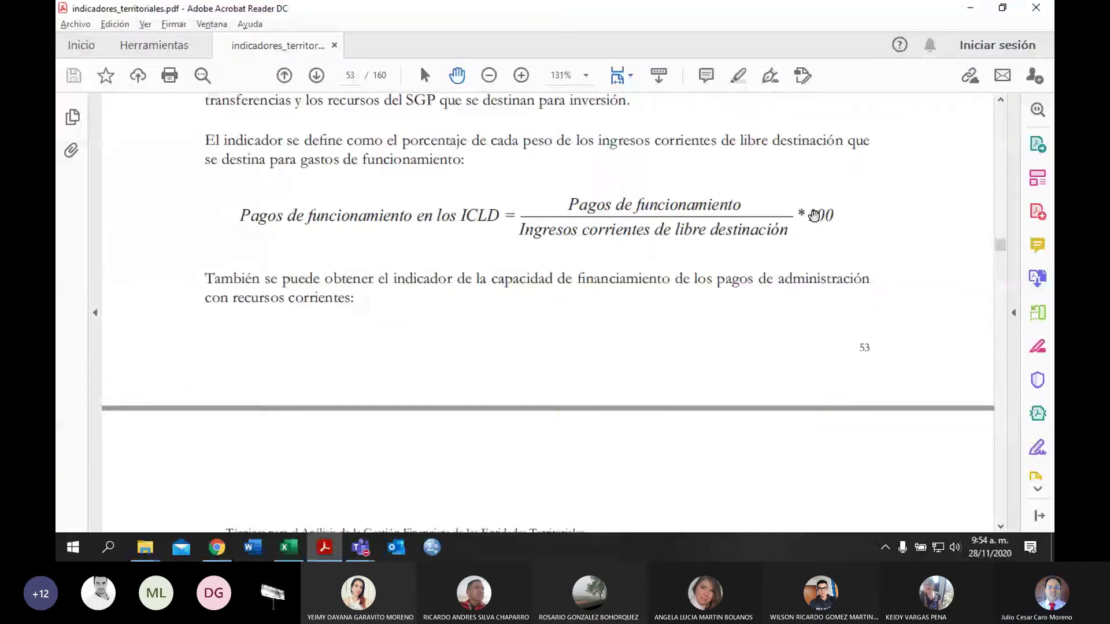
{"action": "scroll", "coordinate": [814, 216], "scroll_direction": "down", "scroll_amount": 5}
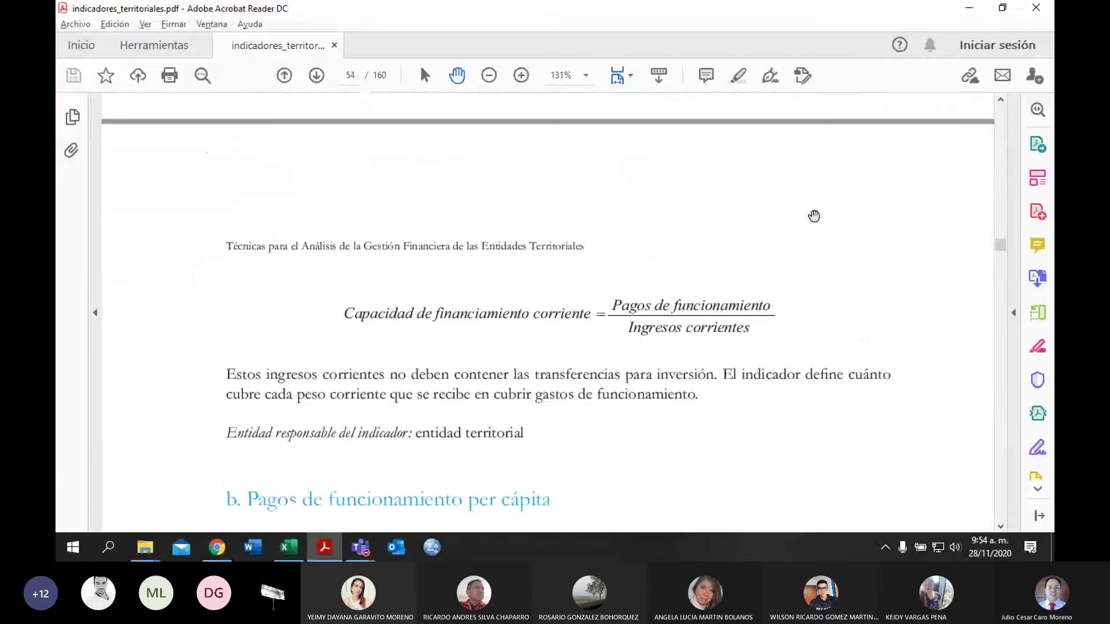
{"action": "scroll", "coordinate": [814, 216], "scroll_direction": "down", "scroll_amount": 1}
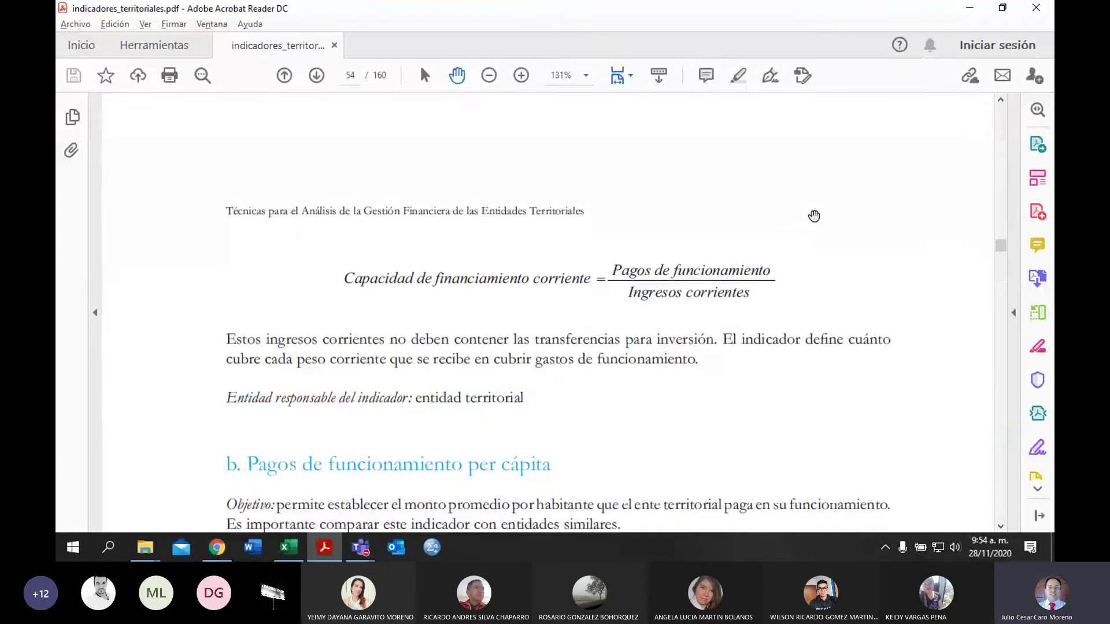
Step: Return to Excel's Indicadores Tunja sheet and check the Pagos de funcionamiento en los ICLD formula in C50
{"action": "key", "text": "alt+Tab"}
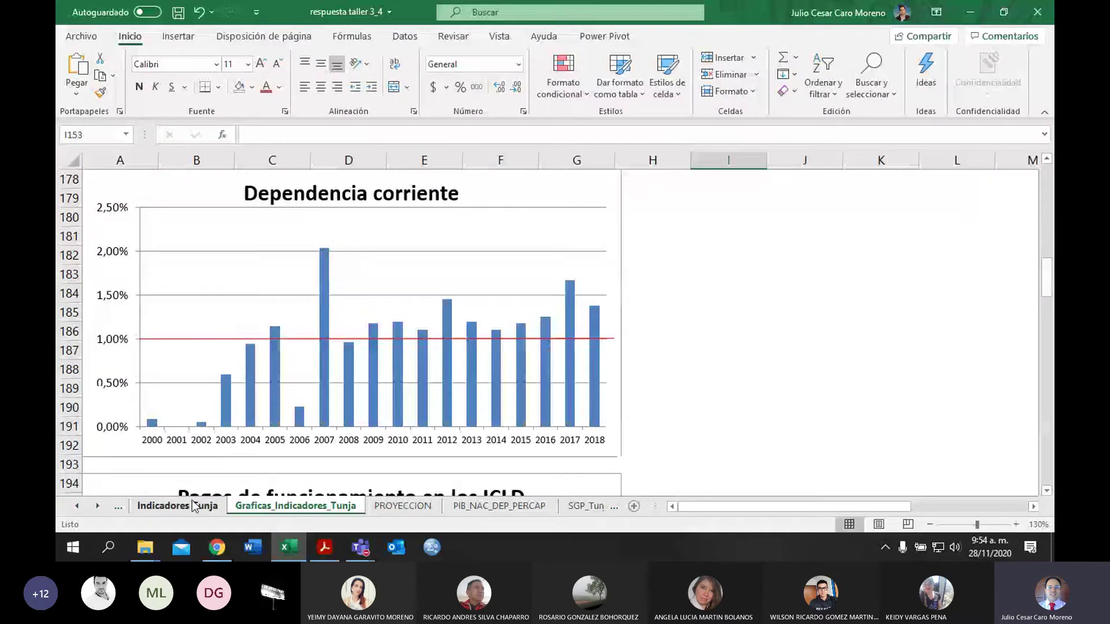
{"action": "left_click", "coordinate": [192, 501]}
{"action": "key", "text": "Left"}
{"action": "key", "text": "Left"}
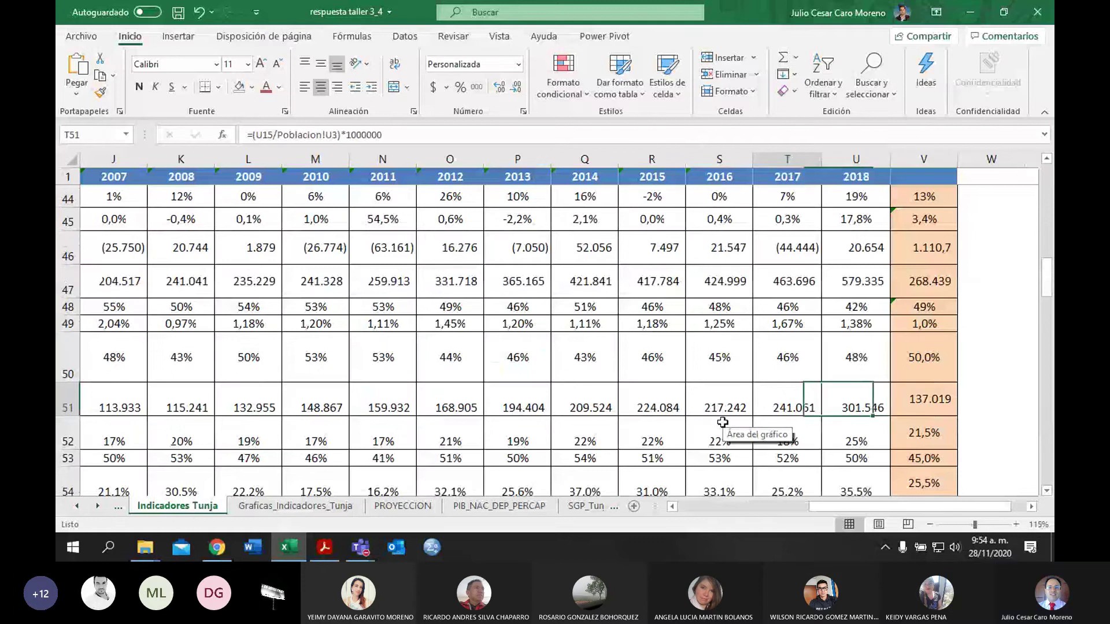
{"action": "key", "text": "Home"}
{"action": "key", "text": "Up"}
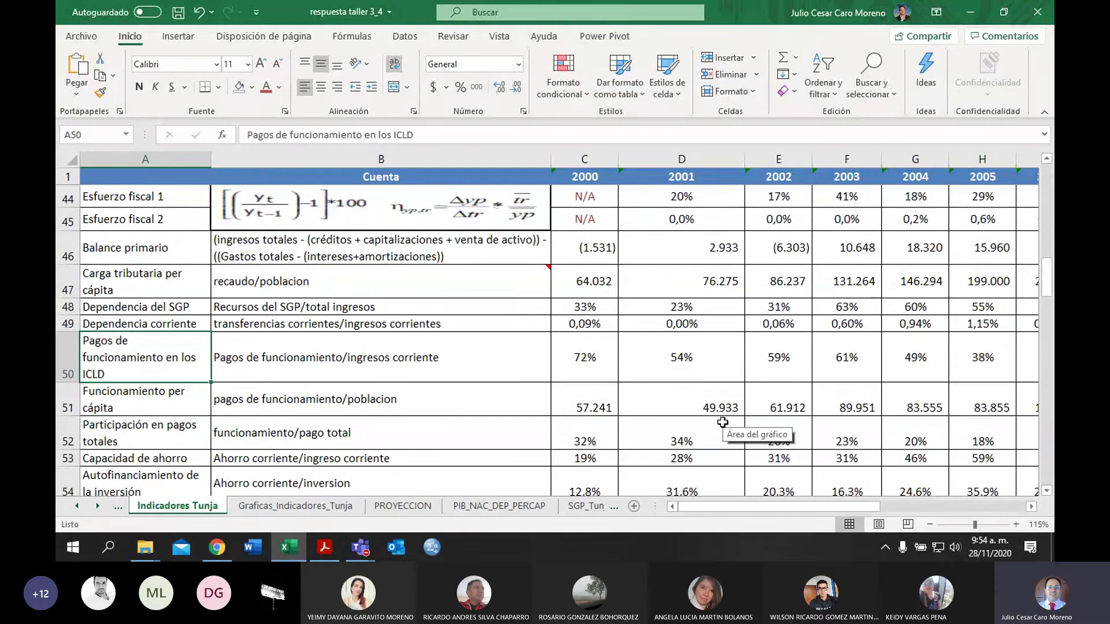
{"action": "key", "text": "Right"}
{"action": "key", "text": "Right"}
{"action": "key", "text": "Right"}
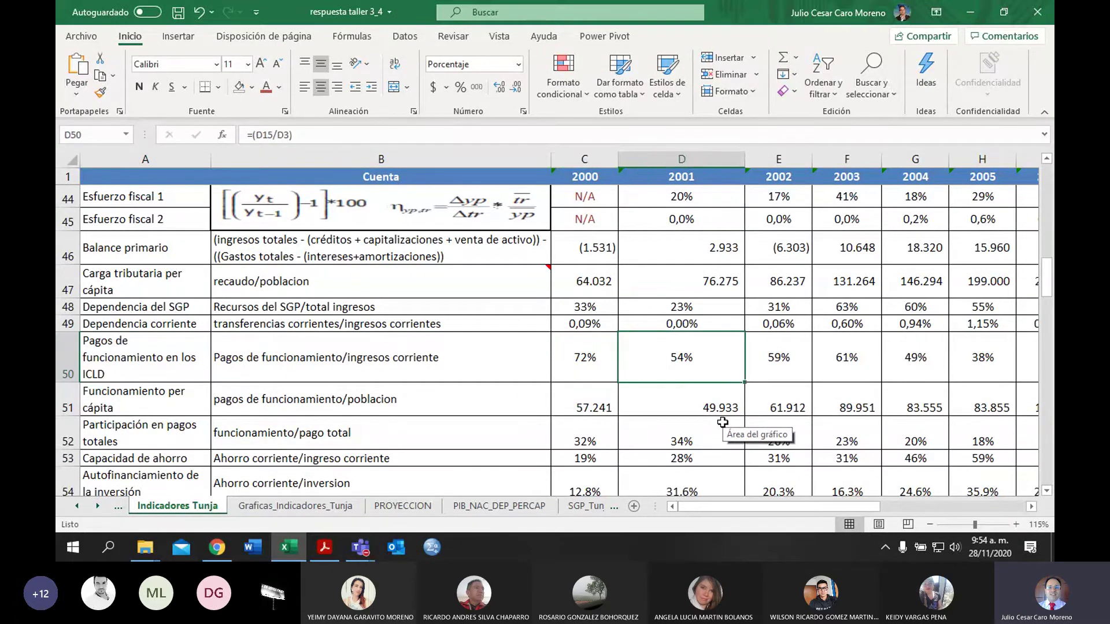
{"action": "double_click", "coordinate": [596, 361]}
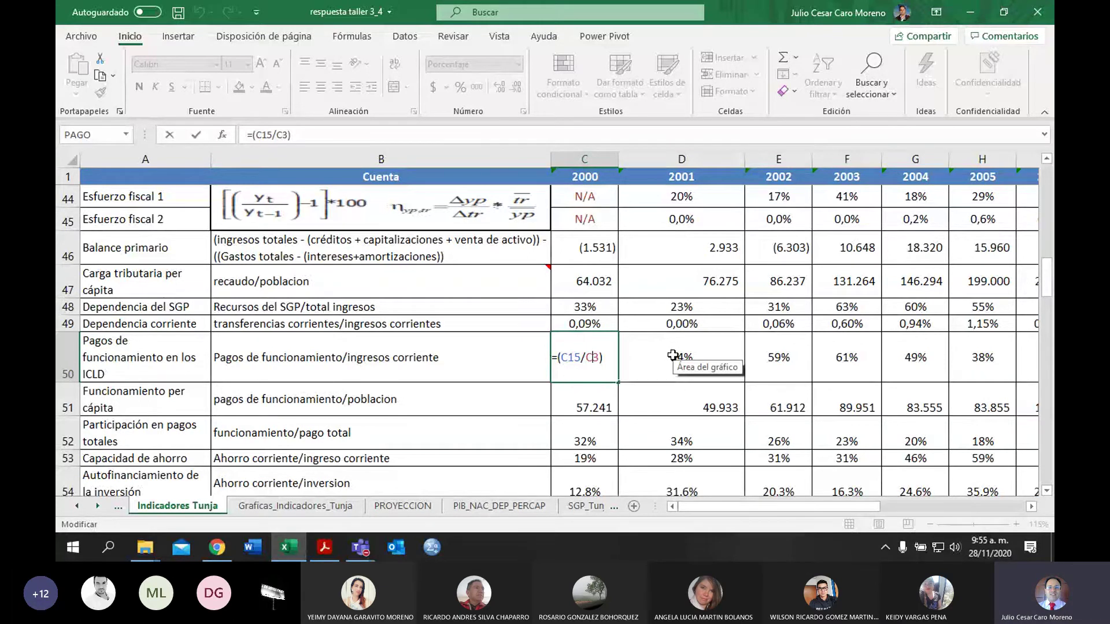
Step: Fill the C50 formula across to 2018, copy the V49 average down to V50 as C50:U50, and show V50 without decimals
{"action": "left_click_drag", "start_coordinate": [618, 382], "coordinate": [879, 376]}
{"action": "left_click", "coordinate": [931, 324]}
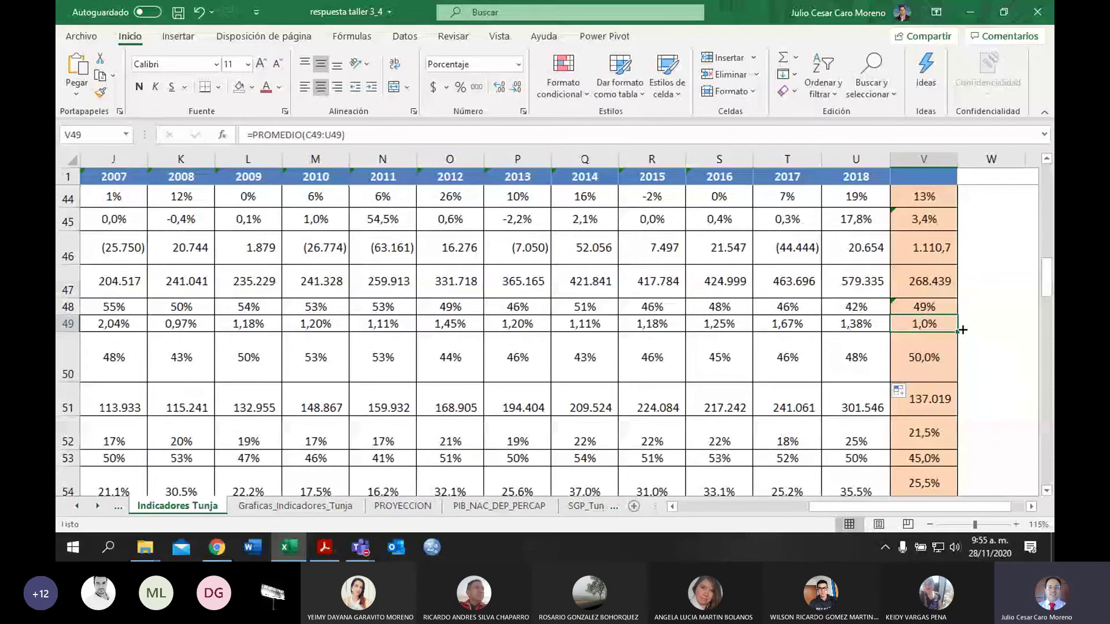
{"action": "key", "text": "Down"}
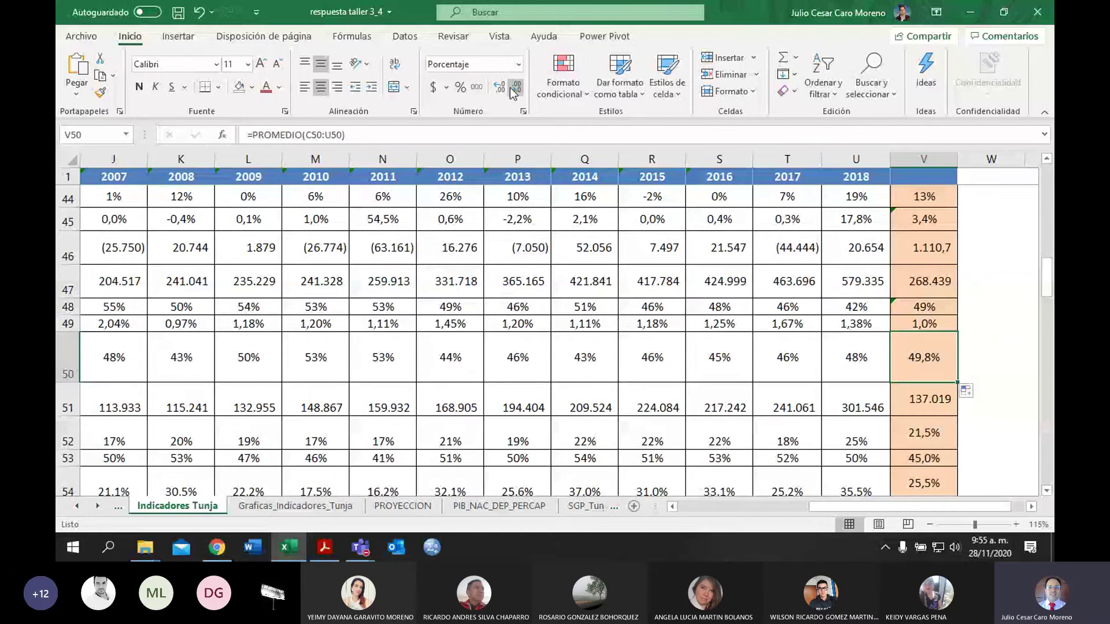
{"action": "left_click", "coordinate": [513, 88]}
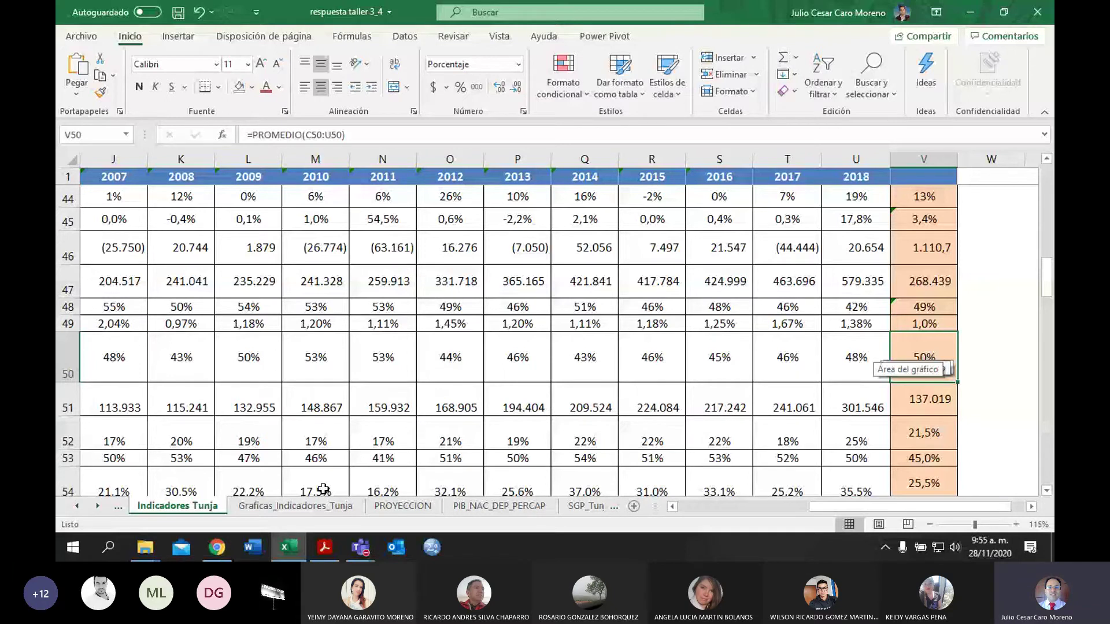
Step: Examine the Pagos de funcionamiento en los ICLD chart's data series and its red average line in Graficas_Indicadores_Tunja
{"action": "left_click", "coordinate": [296, 506]}
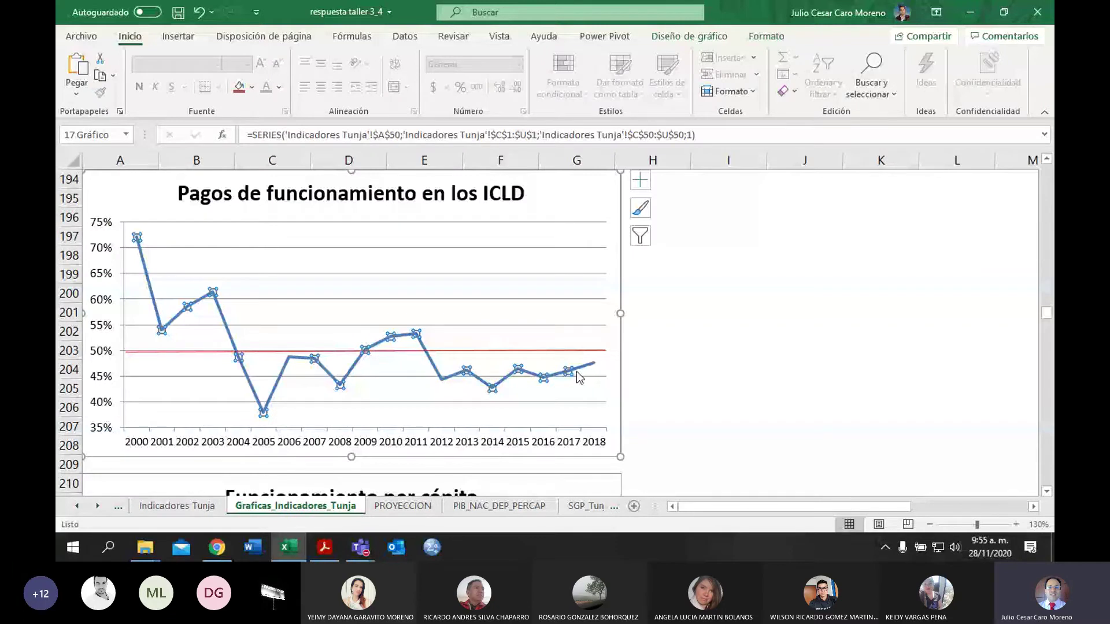
{"action": "left_click", "coordinate": [686, 373]}
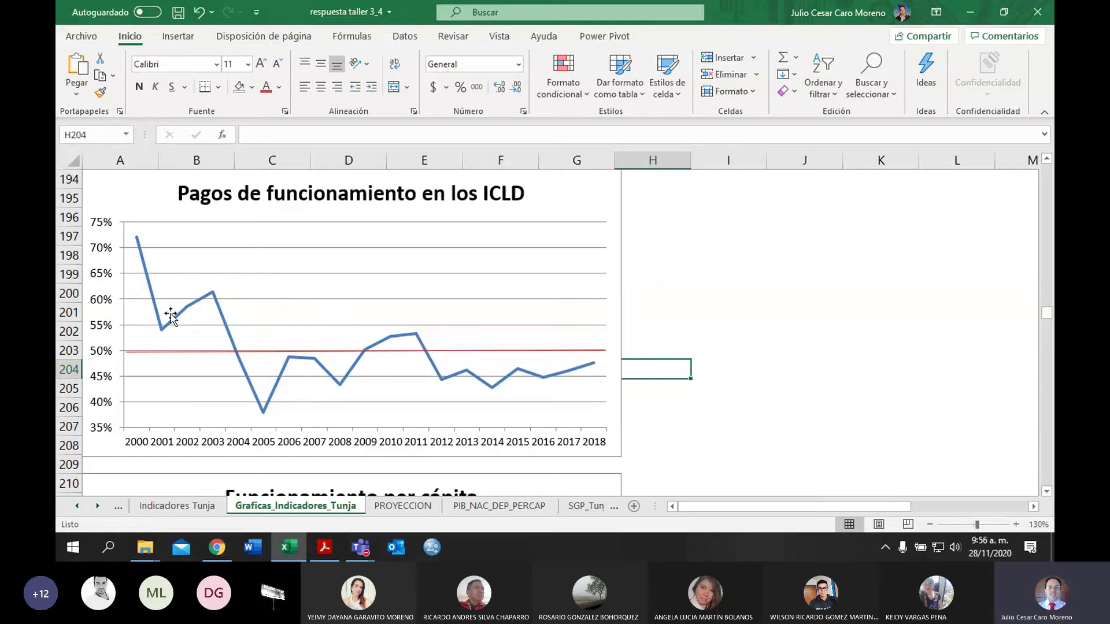
Step: Move the red average line in the Pagos de funcionamiento en los ICLD chart up to 55% and back to 50%
{"action": "left_click_drag", "start_coordinate": [349, 351], "coordinate": [349, 324]}
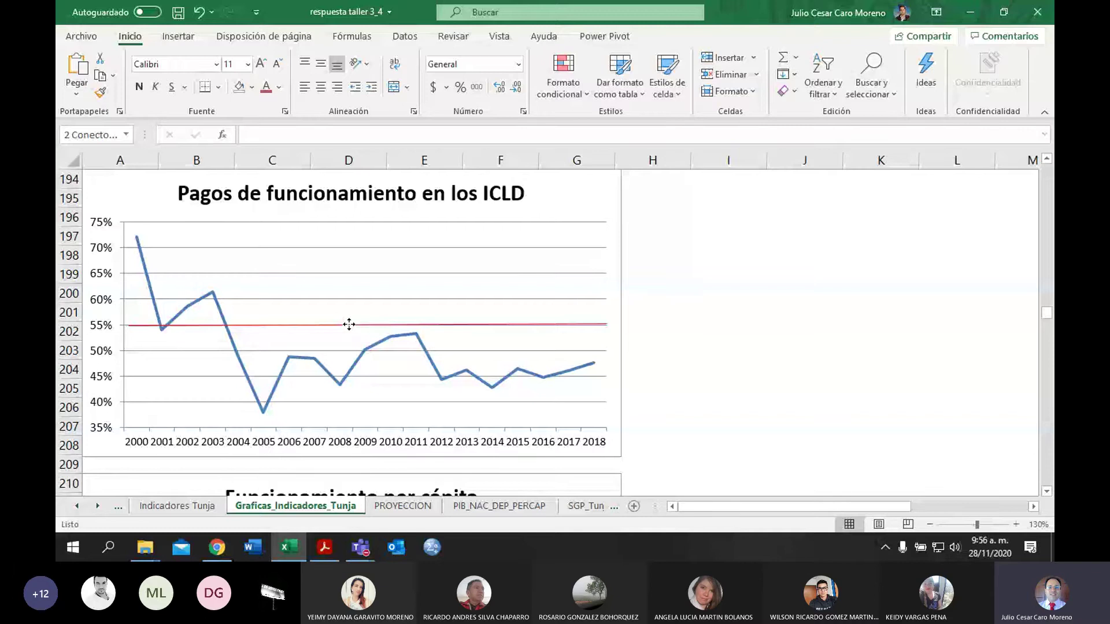
{"action": "left_click_drag", "start_coordinate": [349, 324], "coordinate": [340, 350]}
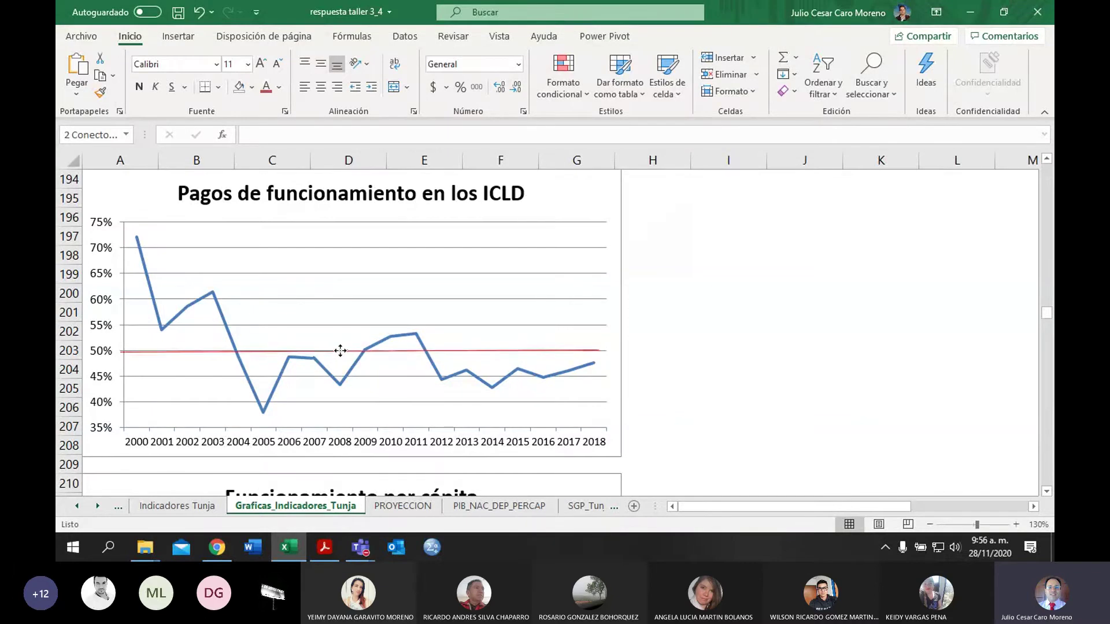
{"action": "left_click", "coordinate": [453, 356]}
{"action": "left_click", "coordinate": [750, 331]}
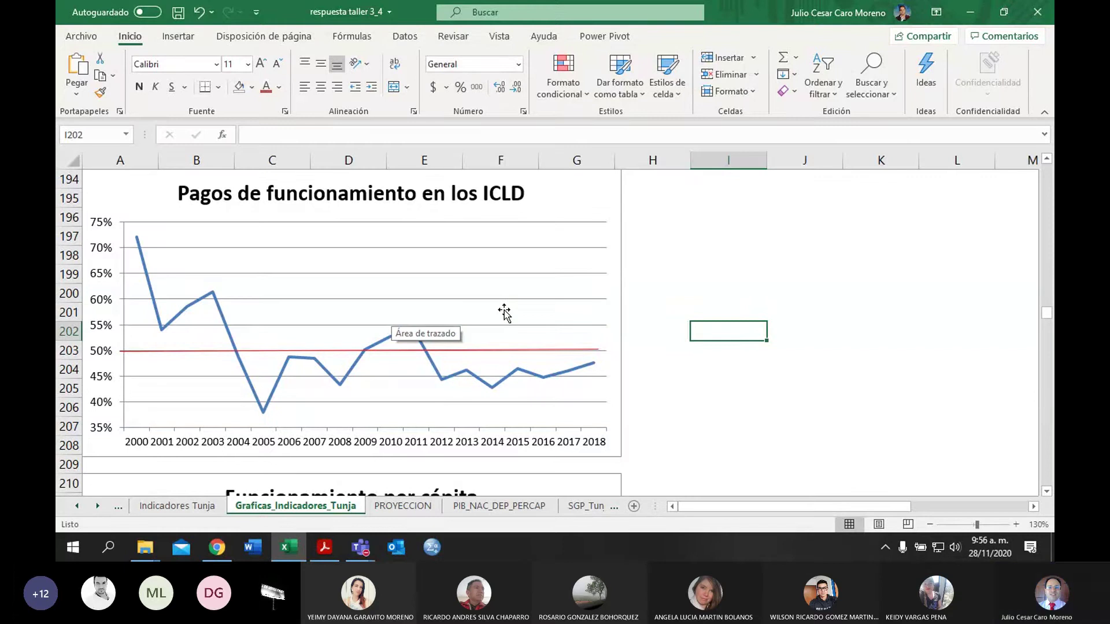
Step: Switch to the PDF in Acrobat Reader and read the Pagos de funcionamiento per cápita section and its formula
{"action": "key", "text": "alt+Tab"}
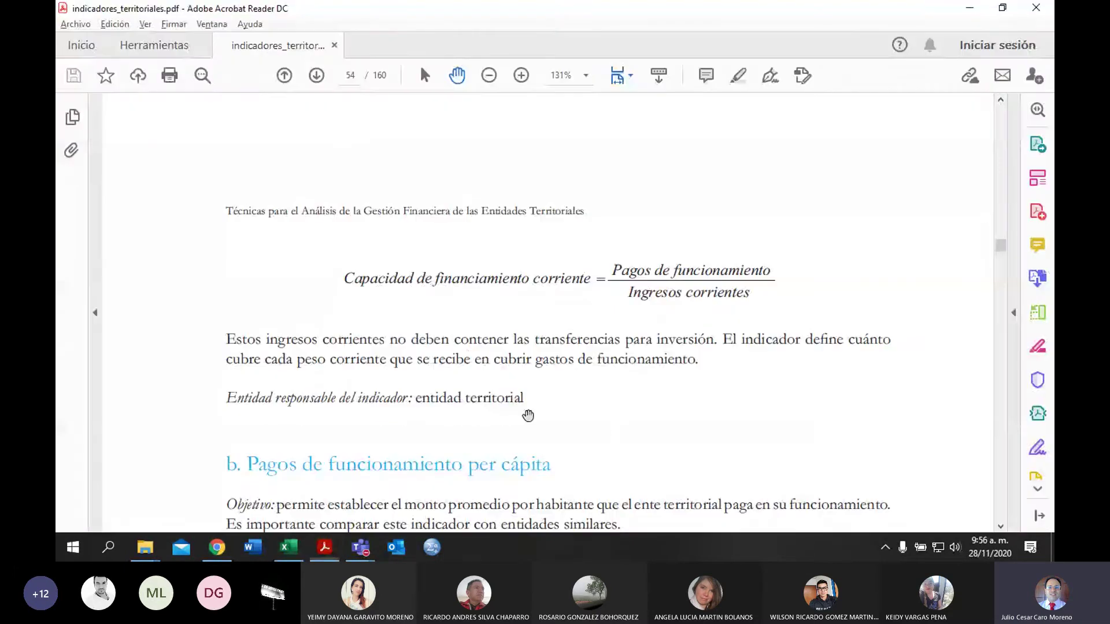
{"action": "scroll", "coordinate": [660, 400], "scroll_direction": "down", "scroll_amount": 5}
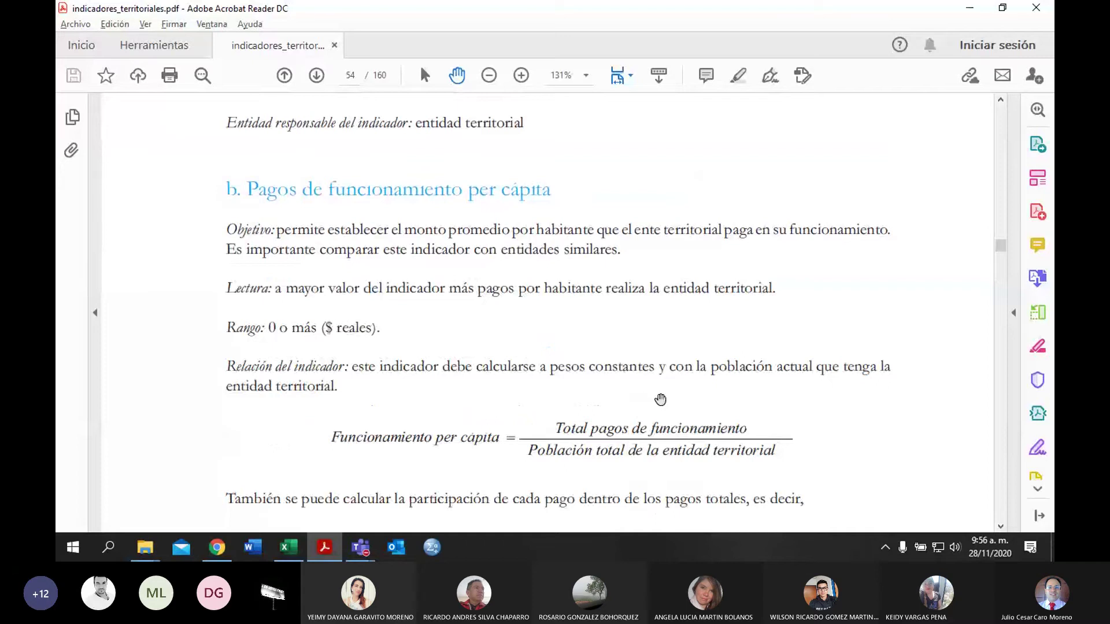
{"action": "scroll", "coordinate": [660, 399], "scroll_direction": "down", "scroll_amount": 3}
{"action": "scroll", "coordinate": [661, 399], "scroll_direction": "down", "scroll_amount": 1}
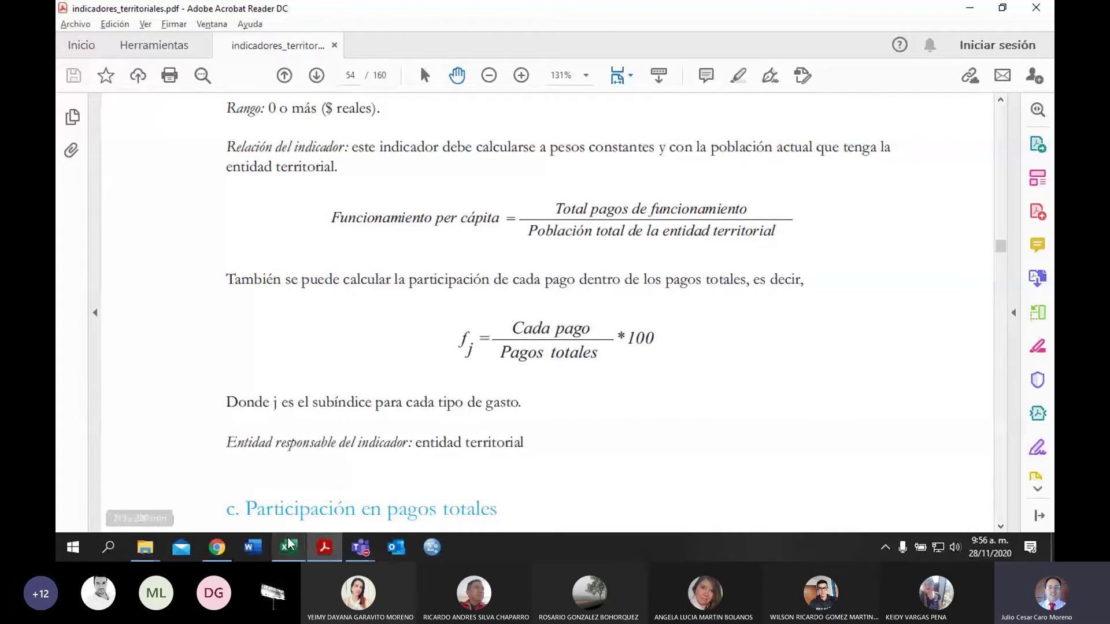
Step: Return to Excel's Indicadores Tunja sheet and check the Funcionamiento per cápita formula in C51
{"action": "left_click", "coordinate": [254, 523]}
{"action": "left_click", "coordinate": [177, 506]}
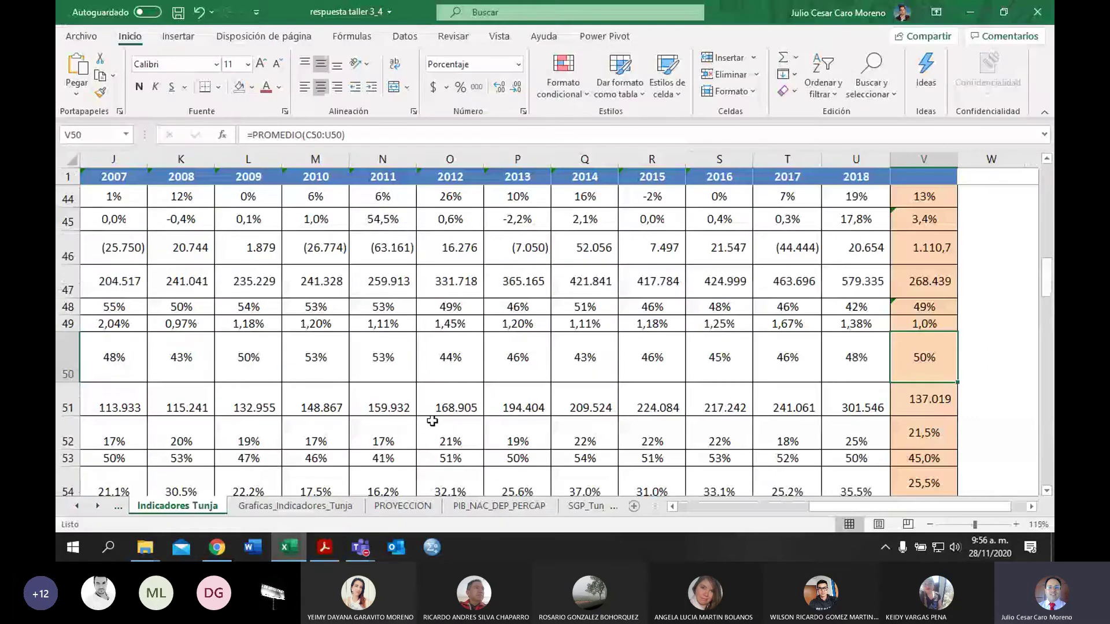
{"action": "key", "text": "Down"}
{"action": "key", "text": "Left"}
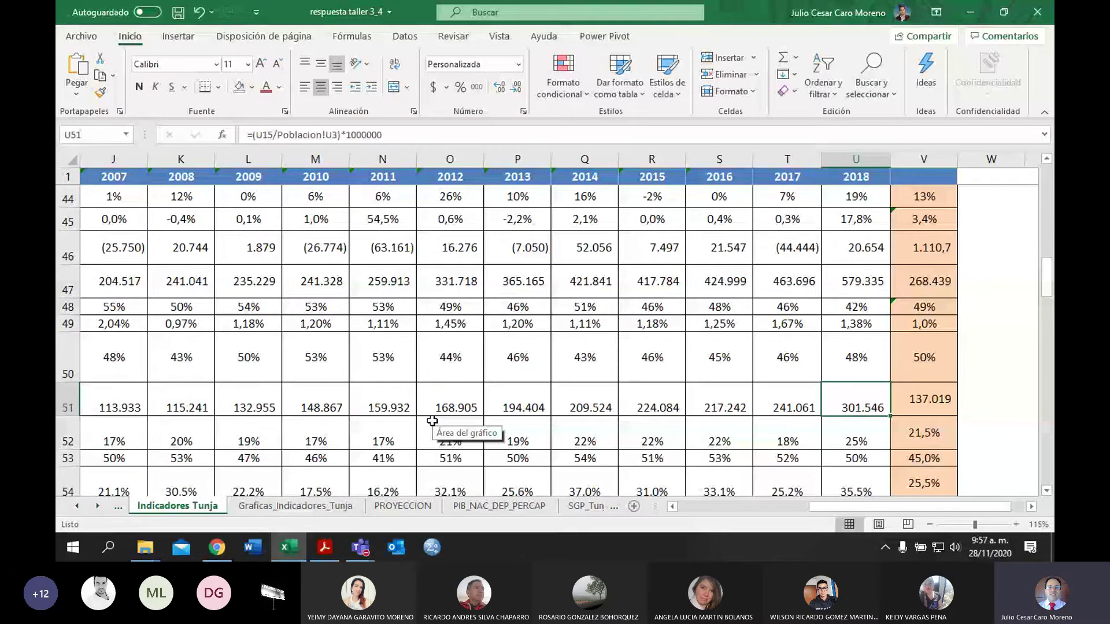
{"action": "key", "text": "ctrl+Left"}
{"action": "left_click", "coordinate": [457, 404]}
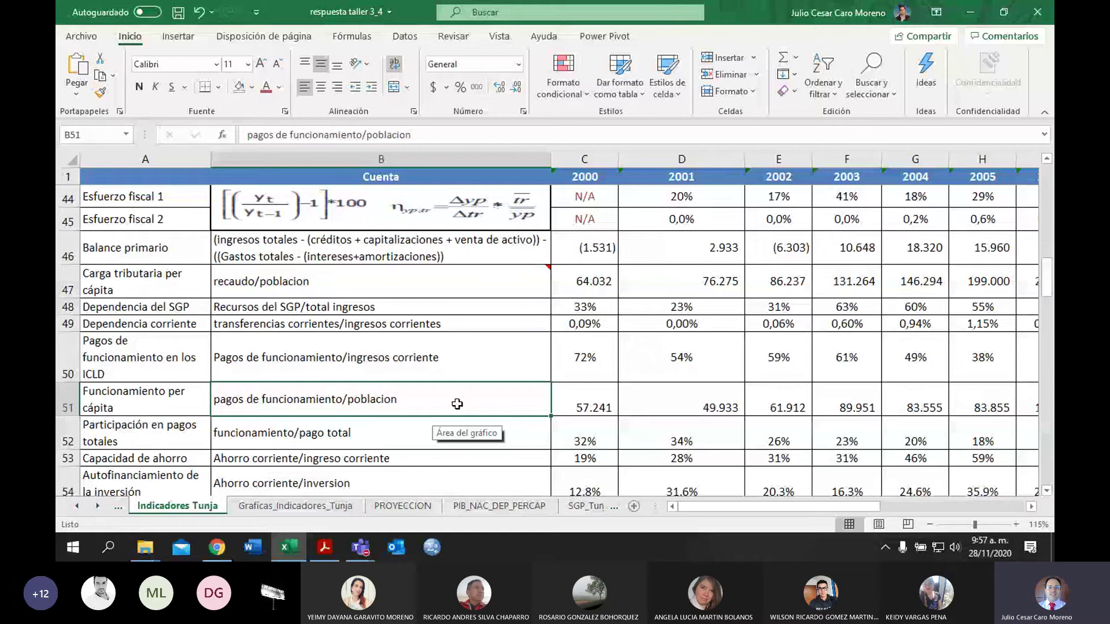
{"action": "double_click", "coordinate": [596, 407]}
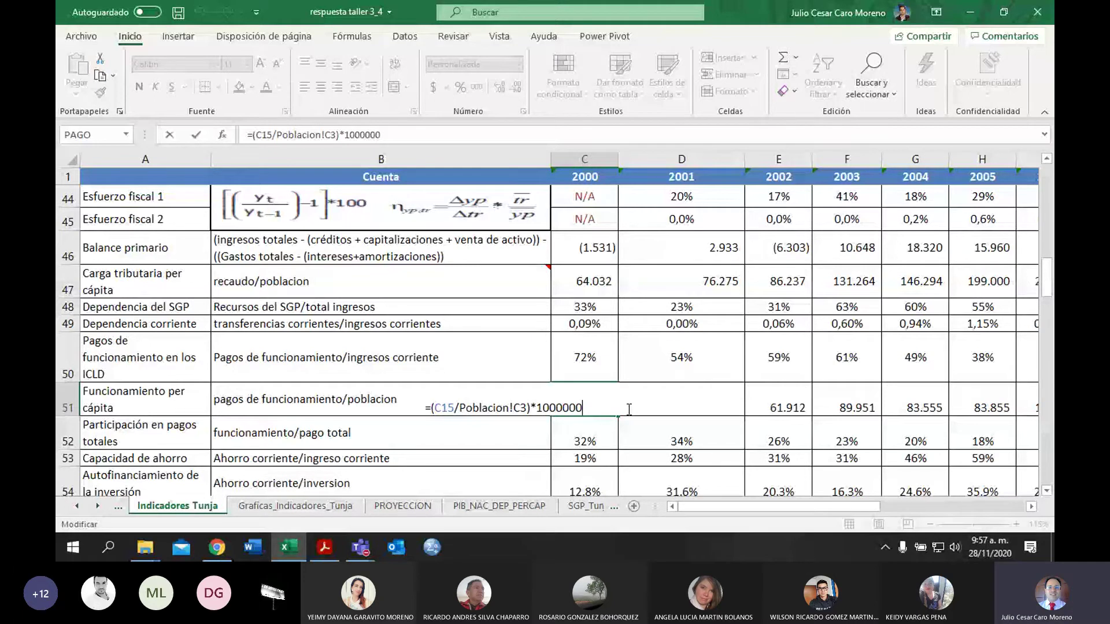
{"action": "left_click", "coordinate": [587, 399]}
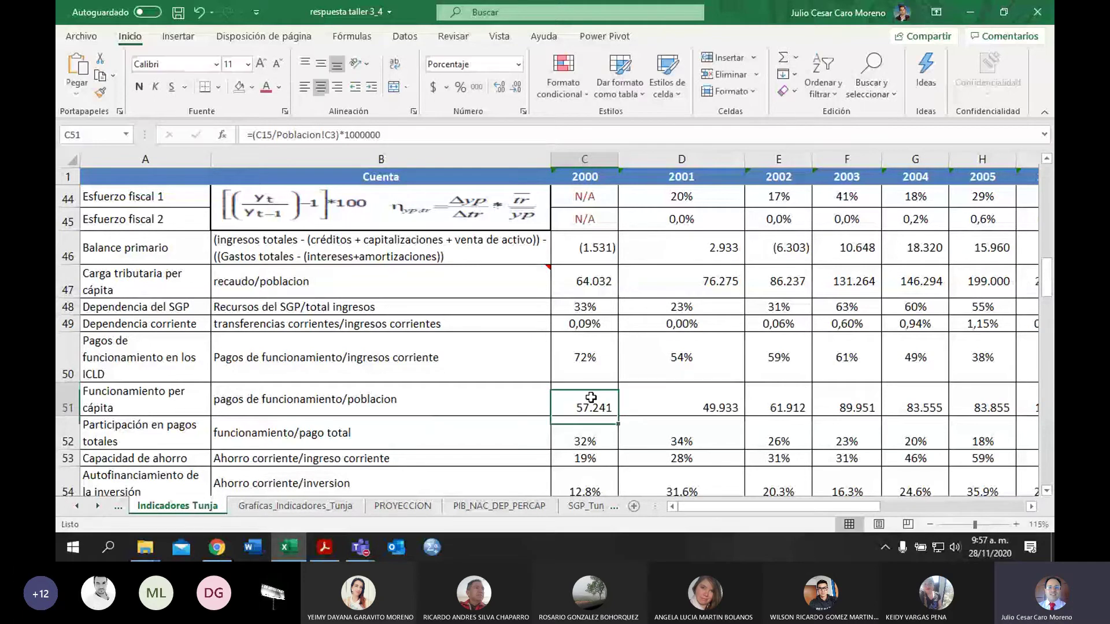
Step: Fill the C51 formula across to 2018 and update the V51 average to cover C51:U51
{"action": "left_click_drag", "start_coordinate": [614, 417], "coordinate": [1052, 431]}
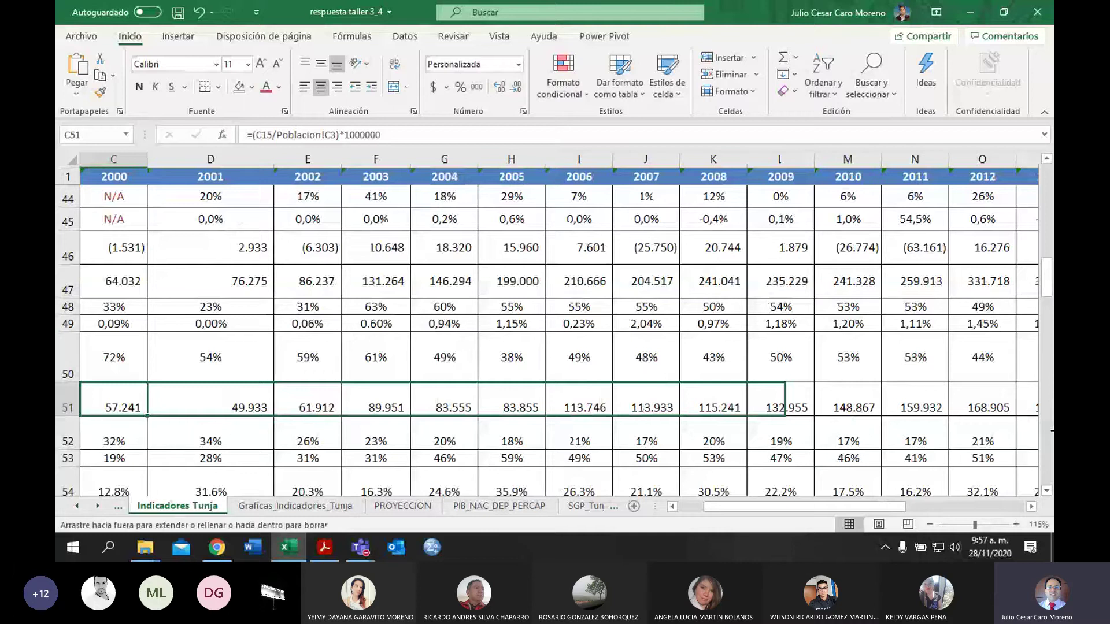
{"action": "left_click_drag", "start_coordinate": [1051, 430], "coordinate": [867, 407]}
{"action": "left_click", "coordinate": [925, 433]}
{"action": "left_click", "coordinate": [939, 397]}
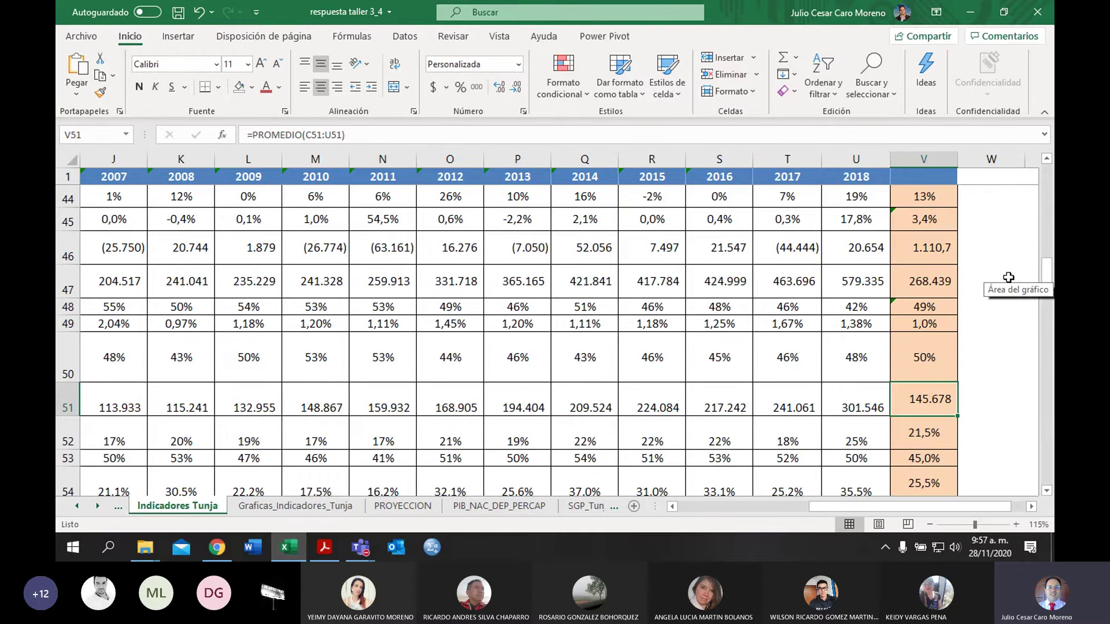
Step: Compare the averages and 2018 values of Carga tributaria per cápita (row 47) and Funcionamiento per cápita (row 51)
{"action": "left_click", "coordinate": [925, 282]}
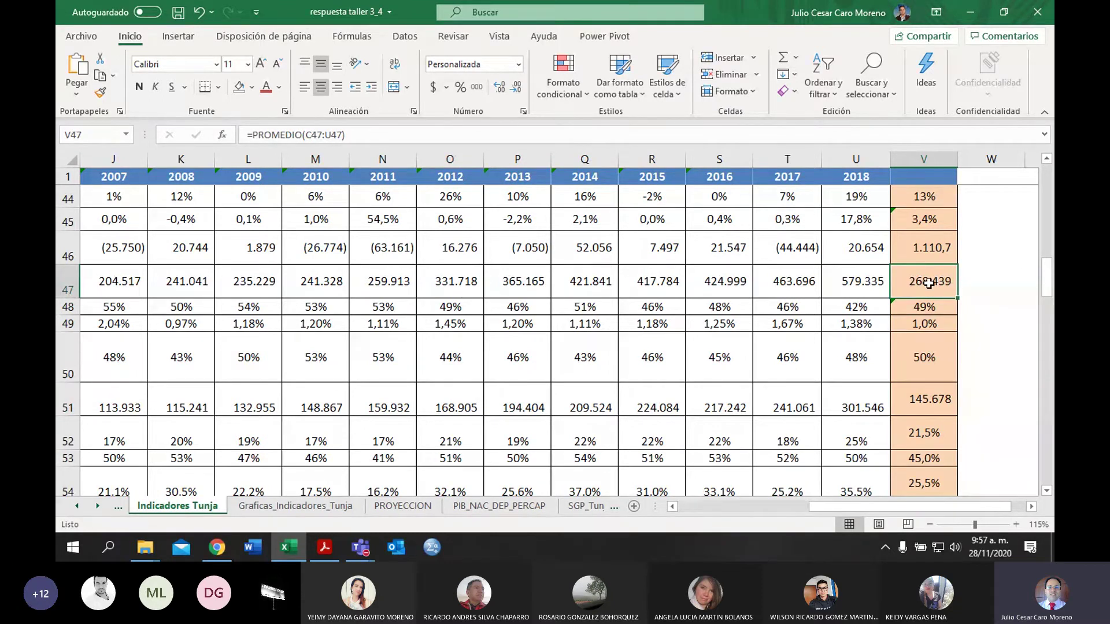
{"action": "left_click", "coordinate": [937, 400]}
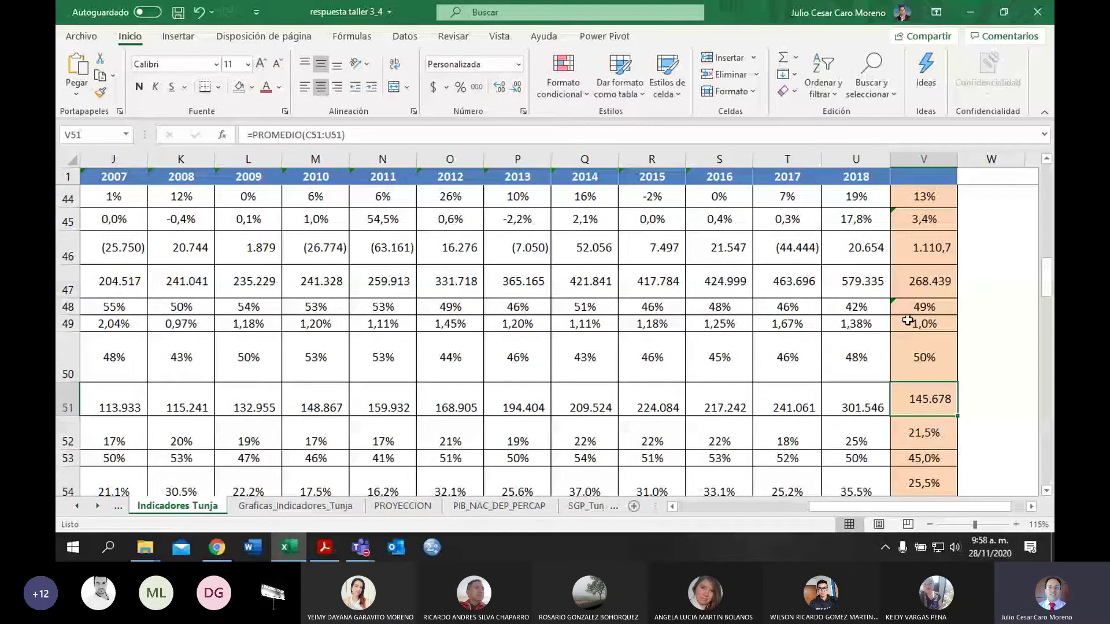
{"action": "left_click", "coordinate": [876, 281]}
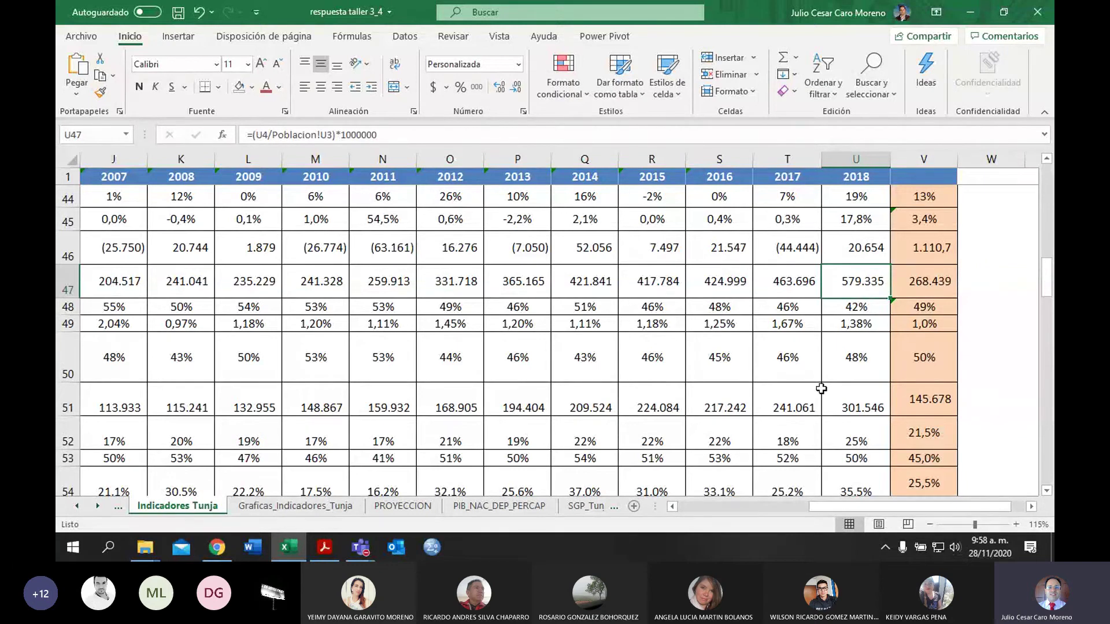
{"action": "left_click", "coordinate": [844, 397]}
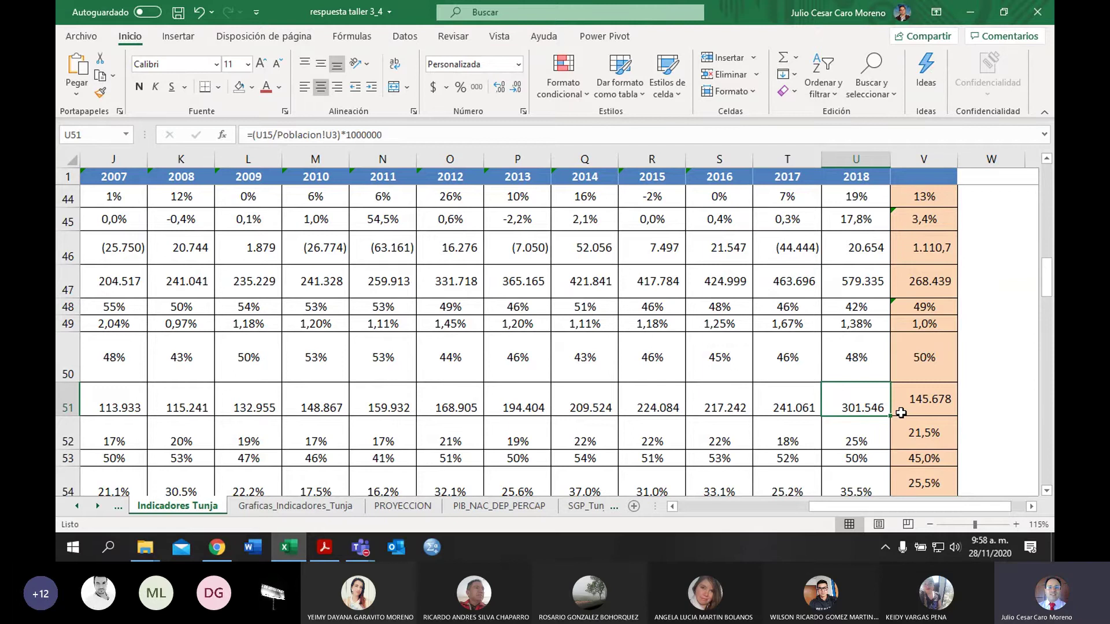
Step: In Graficas_Indicadores_Tunja, lower the red average line in the Funcionamiento per cápita chart to match the V51 average of 145.678
{"action": "left_click", "coordinate": [304, 505]}
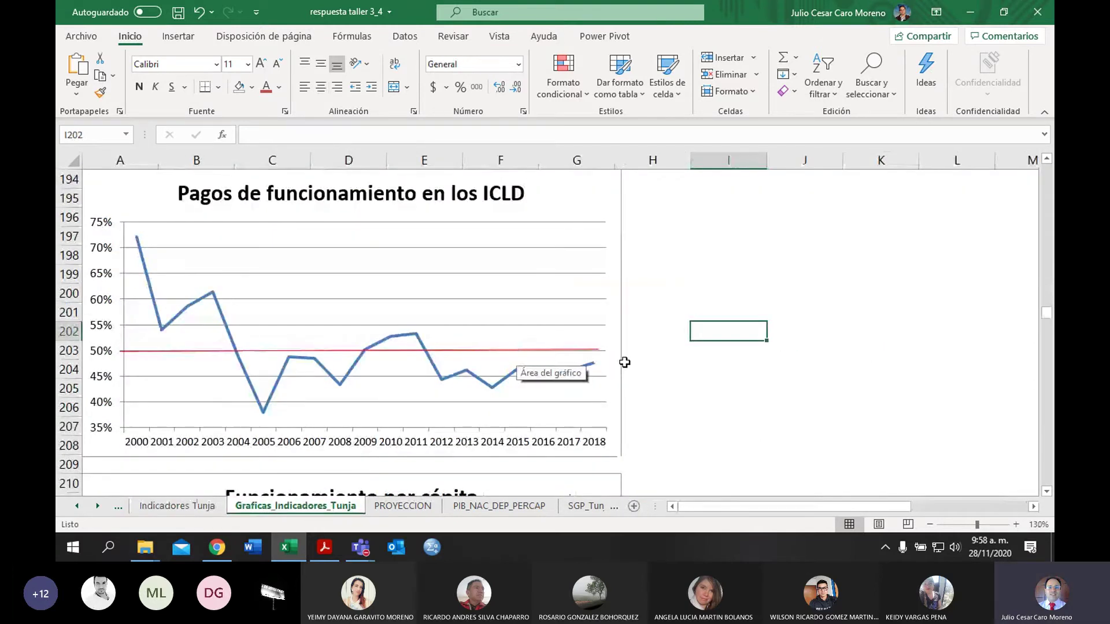
{"action": "scroll", "coordinate": [651, 362], "scroll_direction": "down", "scroll_amount": 3}
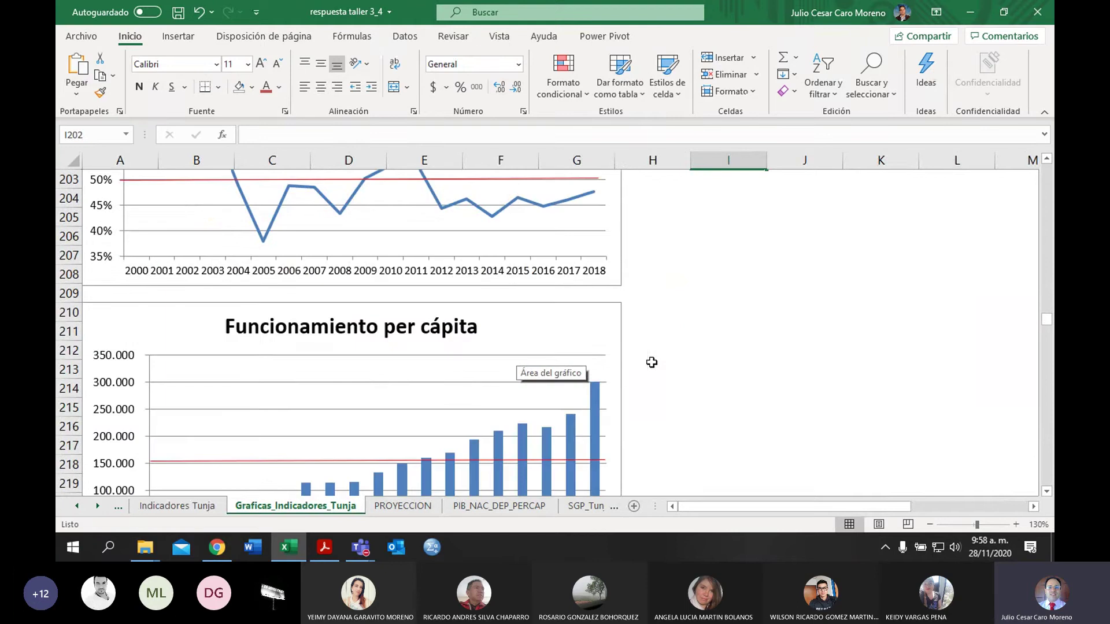
{"action": "scroll", "coordinate": [662, 338], "scroll_direction": "down", "scroll_amount": 1}
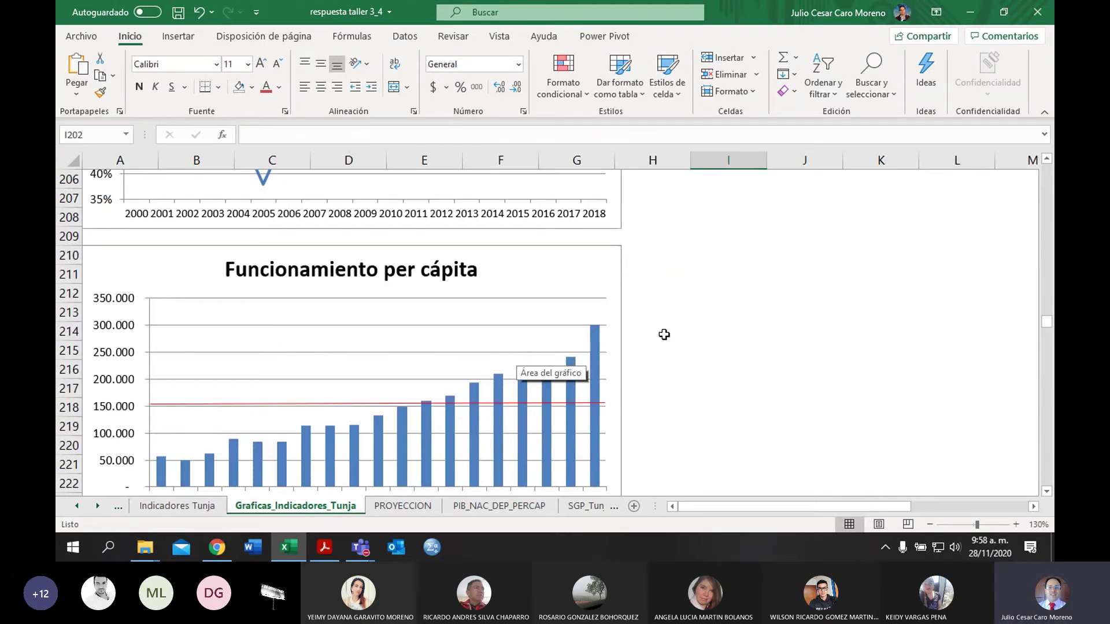
{"action": "scroll", "coordinate": [664, 335], "scroll_direction": "down", "scroll_amount": 1}
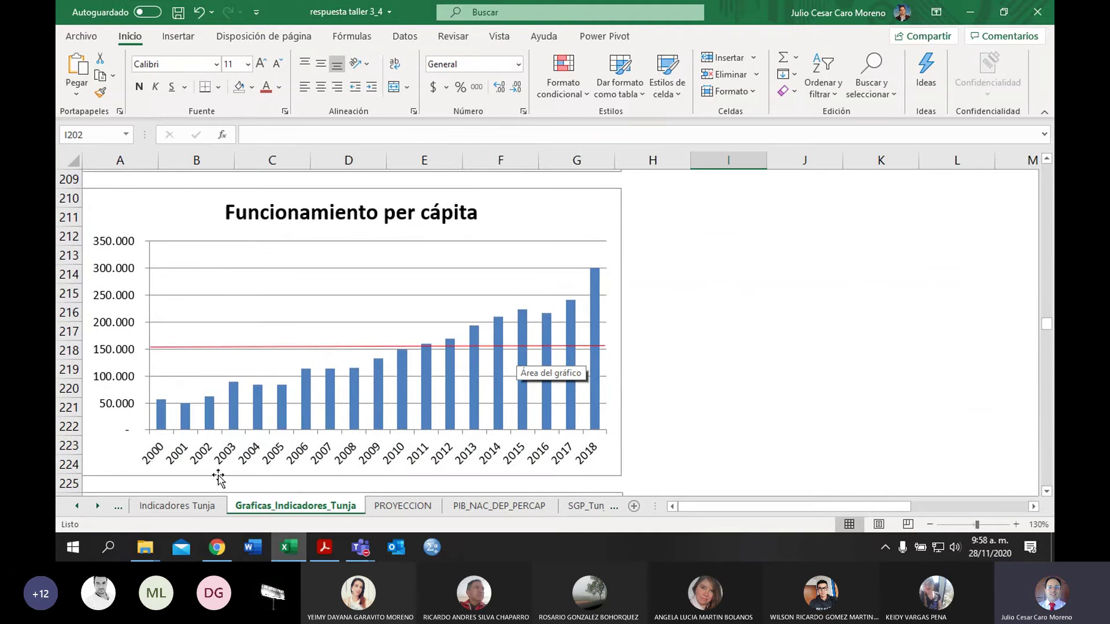
{"action": "left_click", "coordinate": [193, 505]}
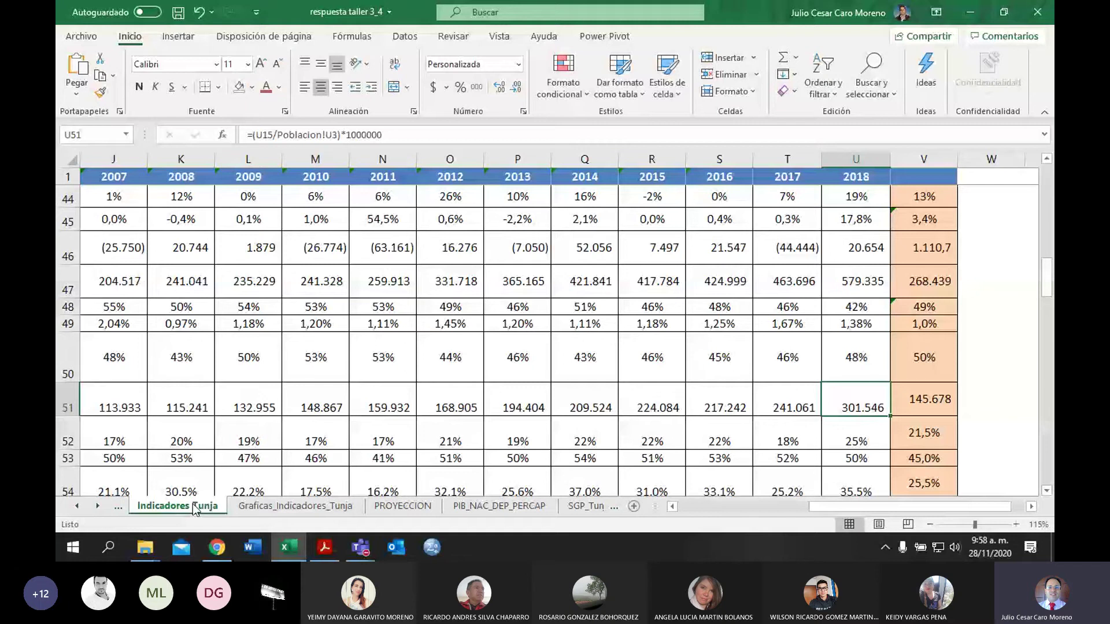
{"action": "left_click", "coordinate": [259, 506]}
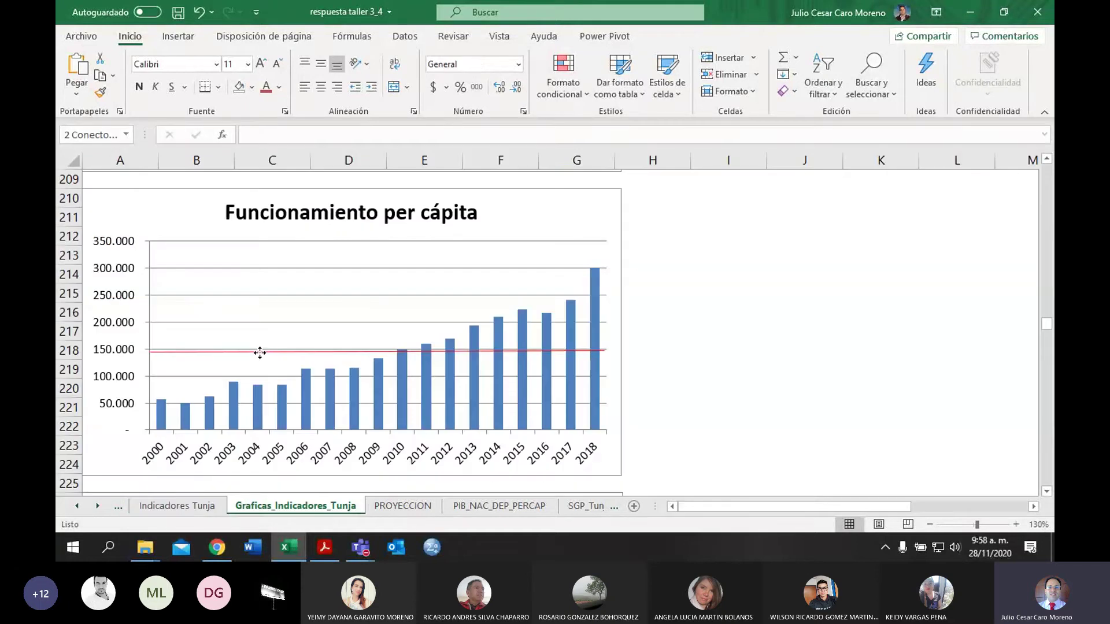
{"action": "left_click", "coordinate": [260, 353]}
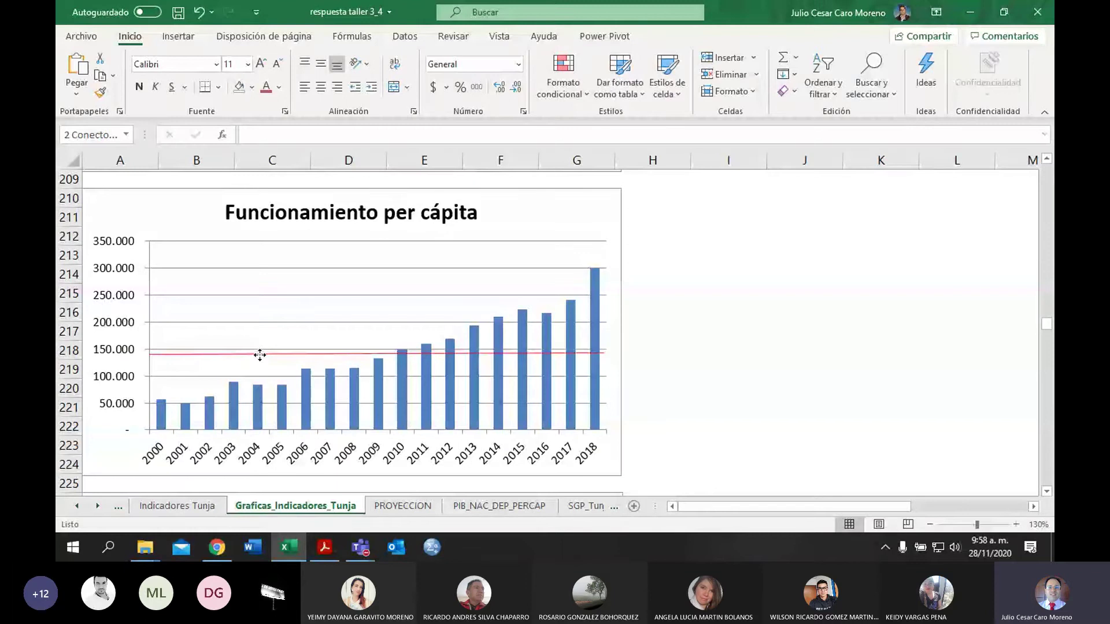
{"action": "mouse_move", "coordinate": [379, 370]}
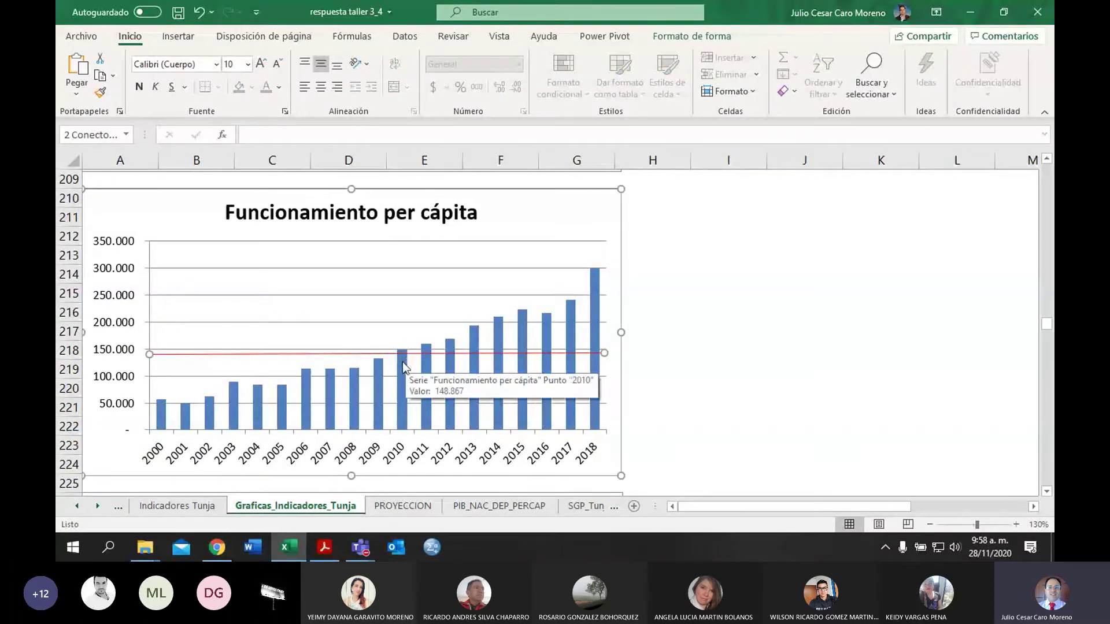
{"action": "left_click_drag", "start_coordinate": [387, 355], "coordinate": [389, 353]}
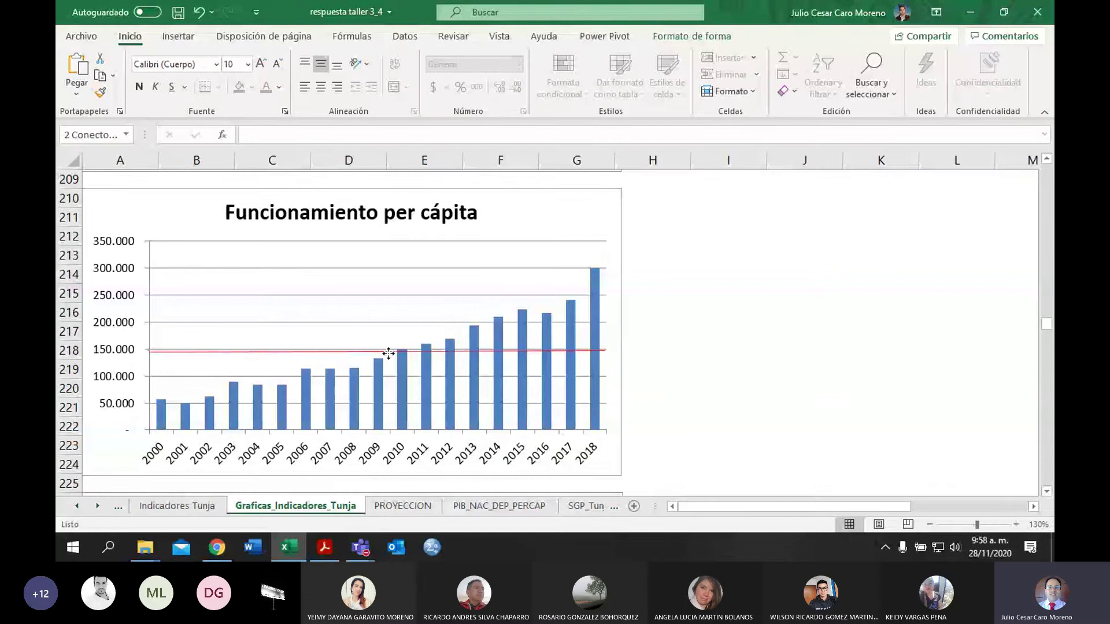
{"action": "left_click", "coordinate": [719, 339]}
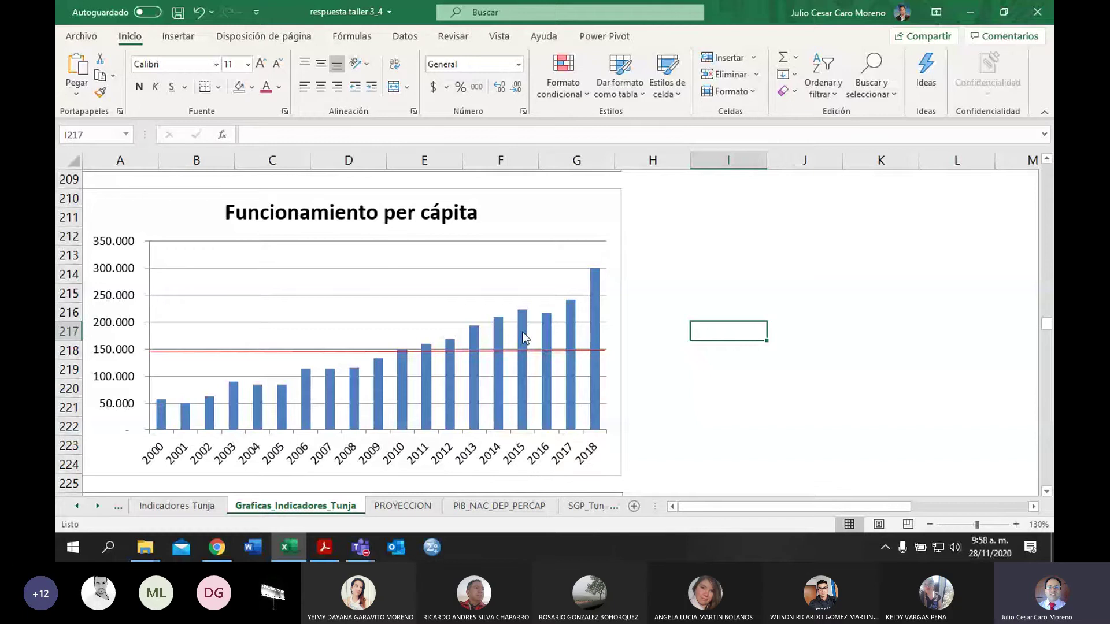
Step: Locate Participación en pagos totales in row 52 of Indicadores Tunja, and read its definition and formula in the PDF
{"action": "key", "text": "ctrl+Page_Up"}
{"action": "key", "text": "Home"}
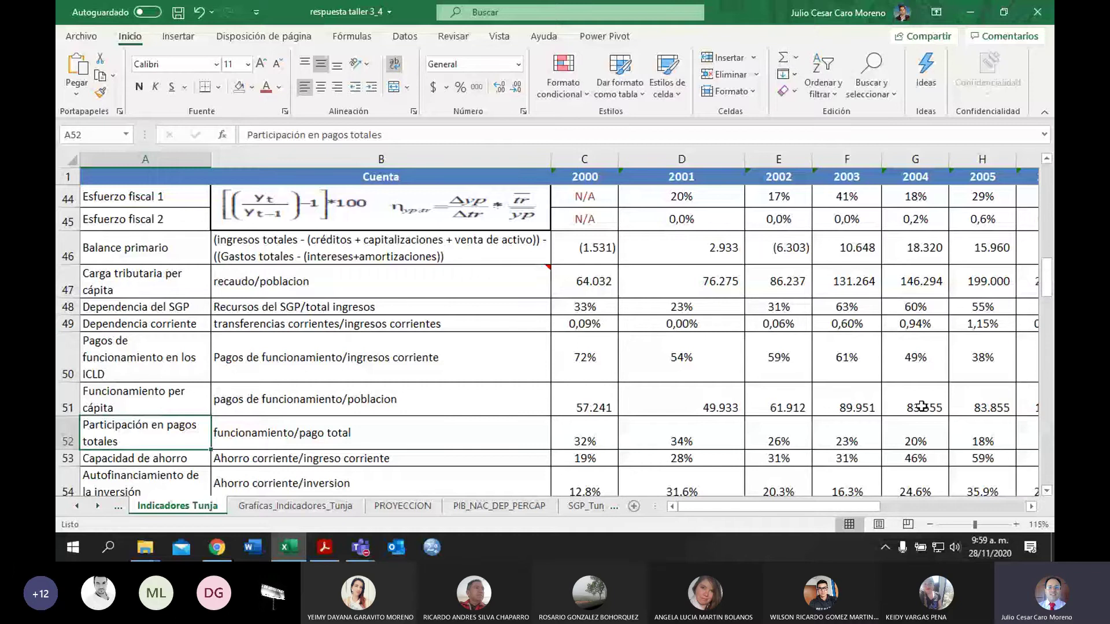
{"action": "key", "text": "alt+Tab"}
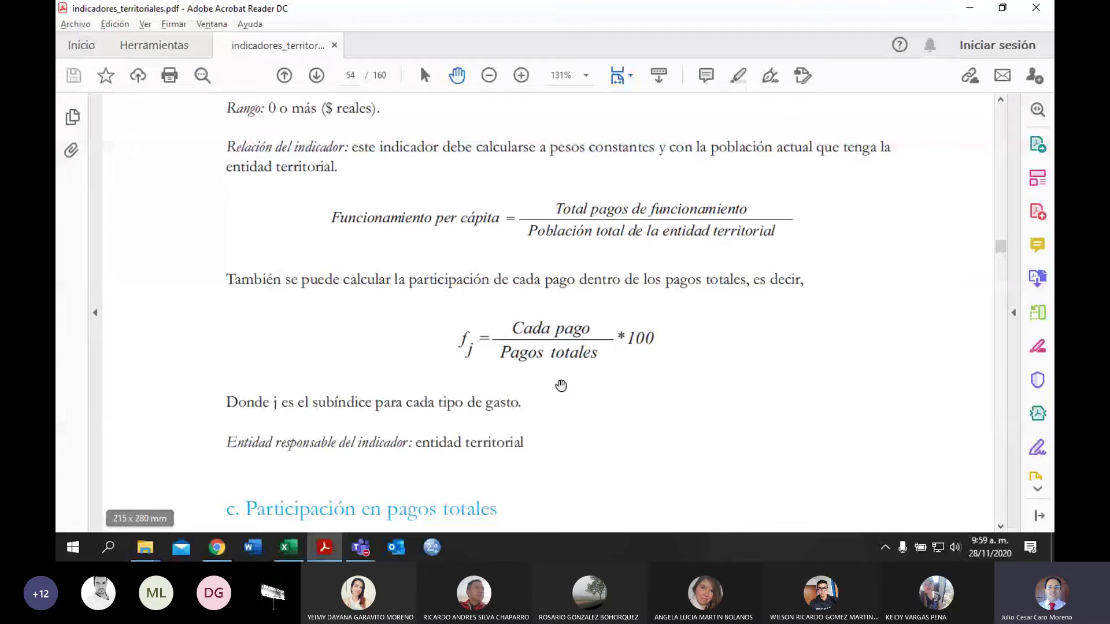
{"action": "scroll", "coordinate": [686, 380], "scroll_direction": "down", "scroll_amount": 3}
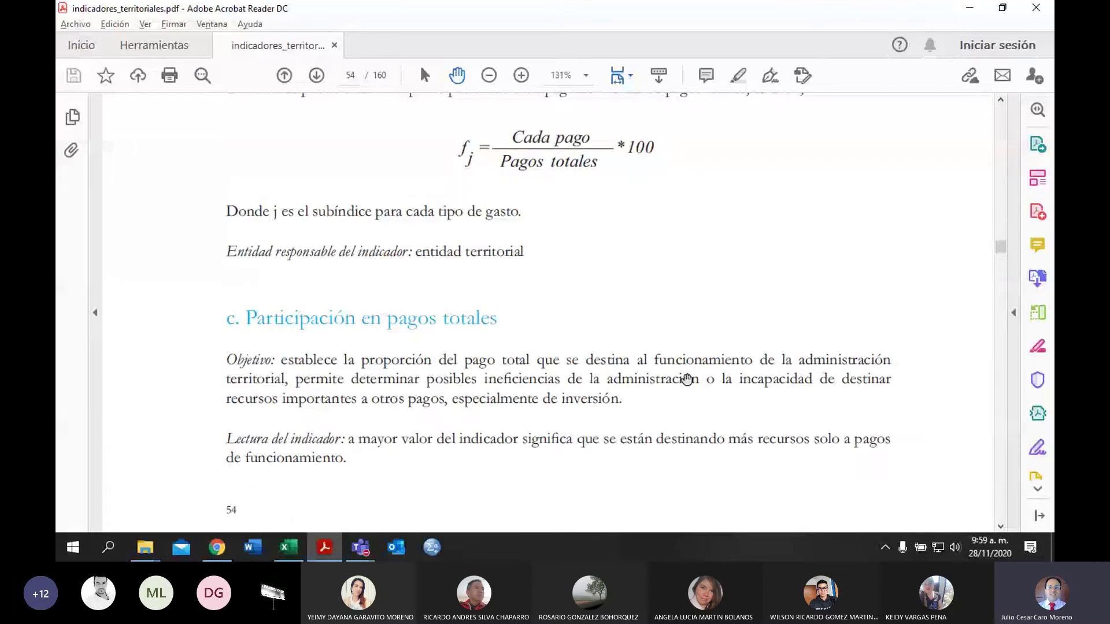
{"action": "scroll", "coordinate": [641, 297], "scroll_direction": "down", "scroll_amount": 8}
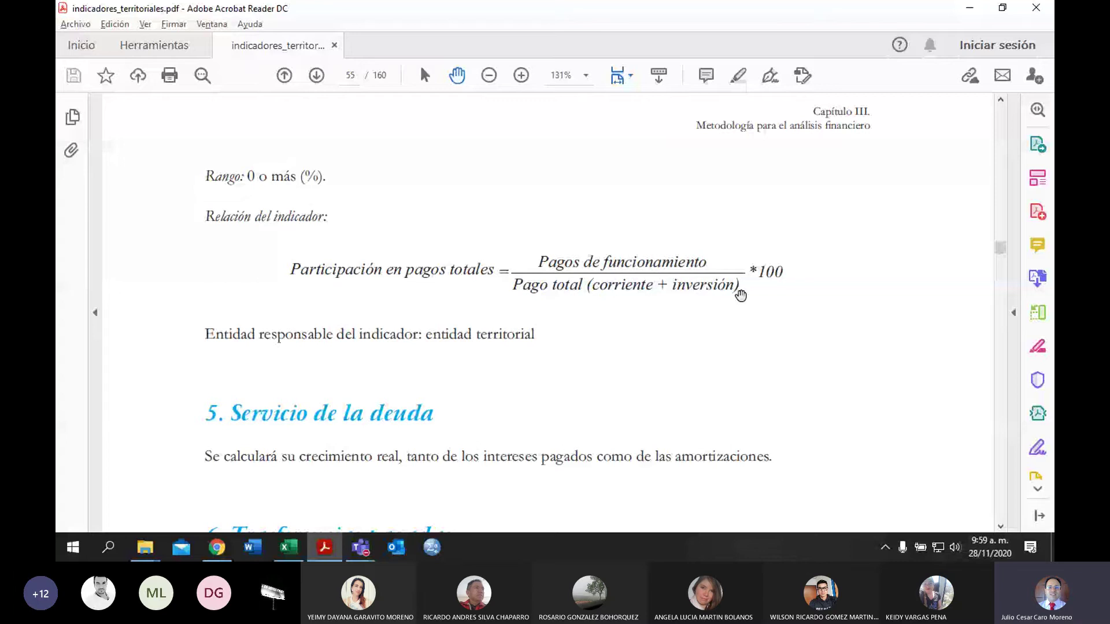
Step: Return to Excel and check the Participación en pagos totales formula in C52 against the Funcionamiento and Gastos totales rows
{"action": "key", "text": "alt+Tab"}
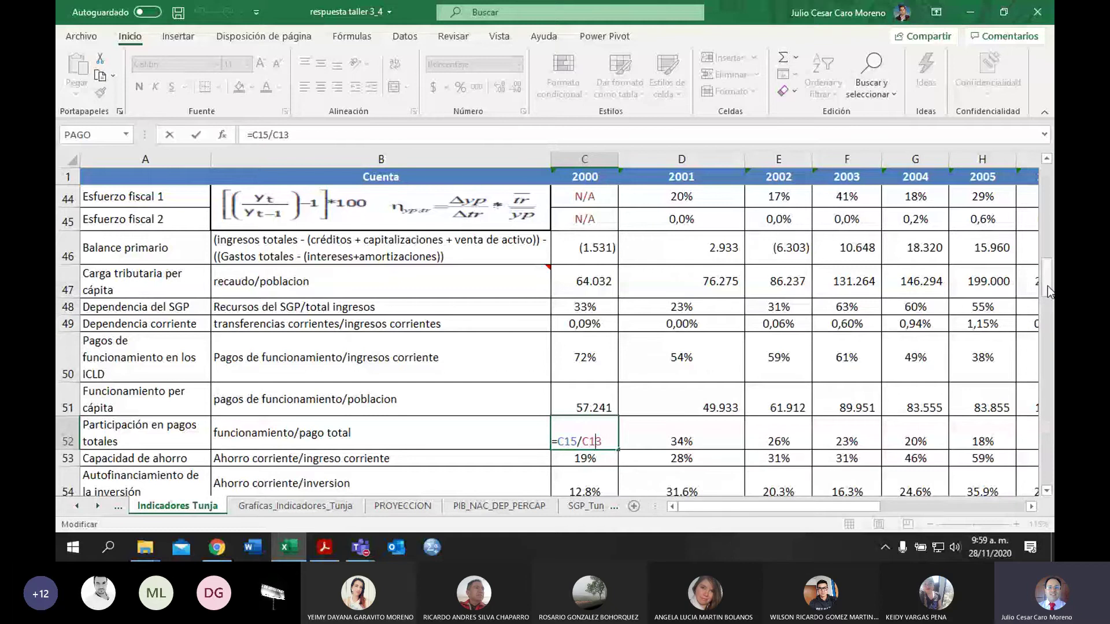
{"action": "left_click_drag", "start_coordinate": [1048, 290], "coordinate": [1047, 178]}
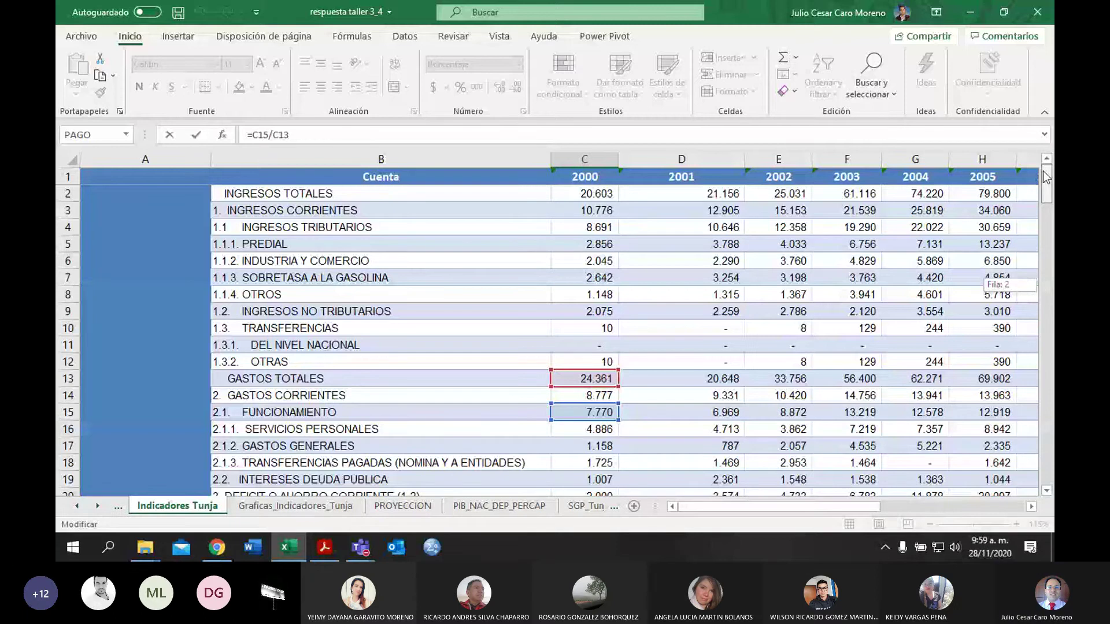
{"action": "left_click_drag", "start_coordinate": [1046, 178], "coordinate": [1026, 281]}
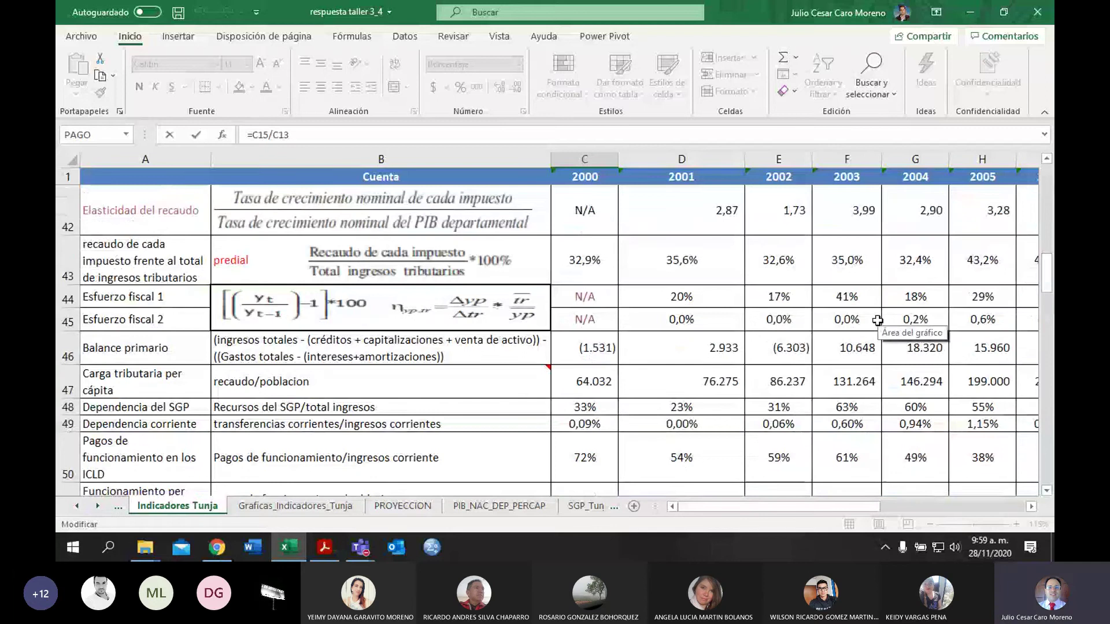
{"action": "key", "text": "Escape"}
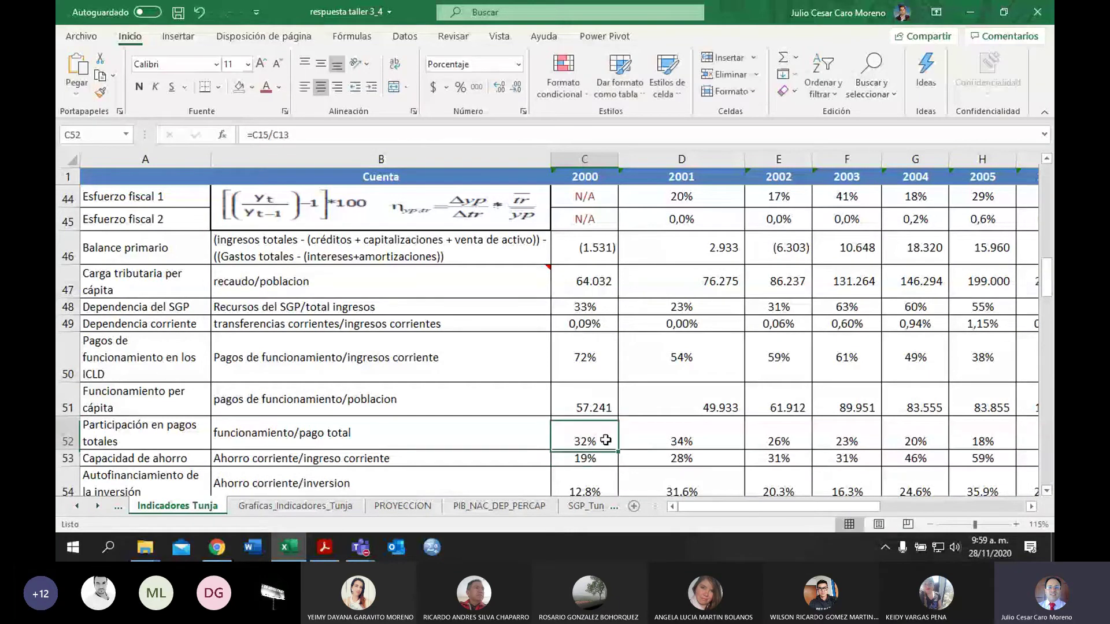
Step: Copy the Participación en pagos totales formula from C52 across row 52 through 2018, and check the average range in V52
{"action": "left_click_drag", "start_coordinate": [618, 452], "coordinate": [955, 444]}
{"action": "double_click", "coordinate": [986, 440]}
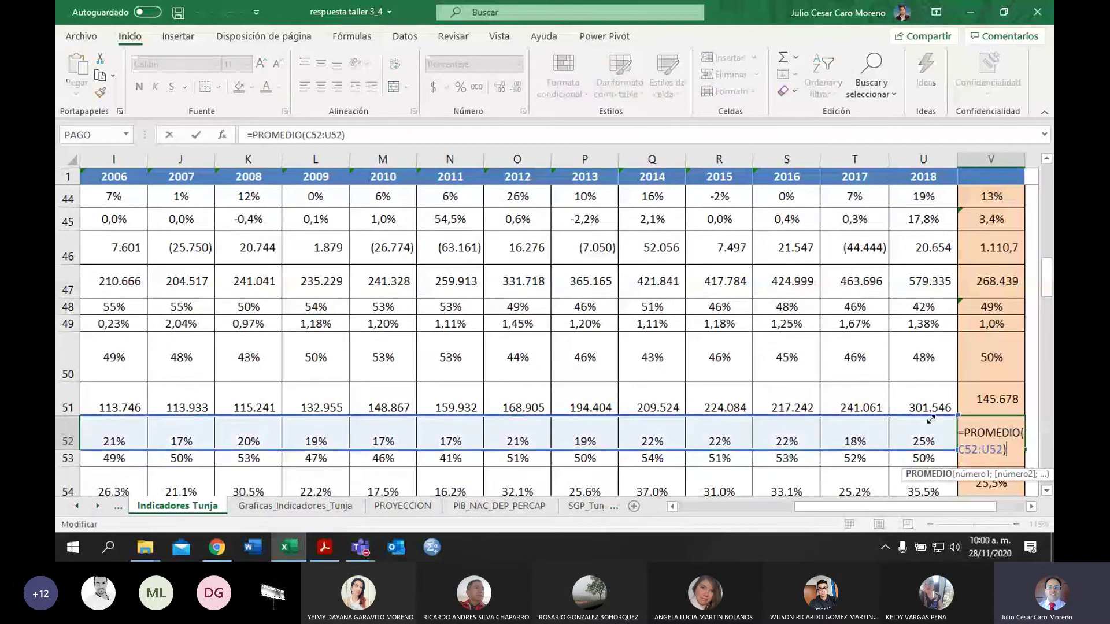
{"action": "key", "text": "Return"}
{"action": "left_click", "coordinate": [985, 430]}
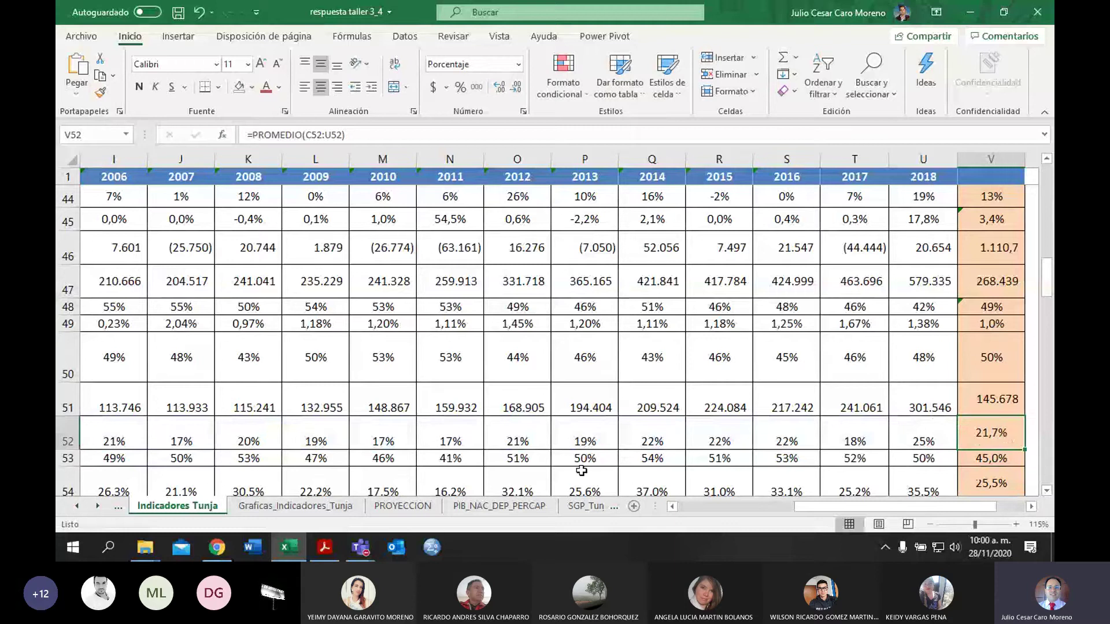
Step: In Graficas_Indicadores_Tunja, check the red average line of the Participación en pagos totales chart against the V52 average
{"action": "left_click", "coordinate": [295, 506]}
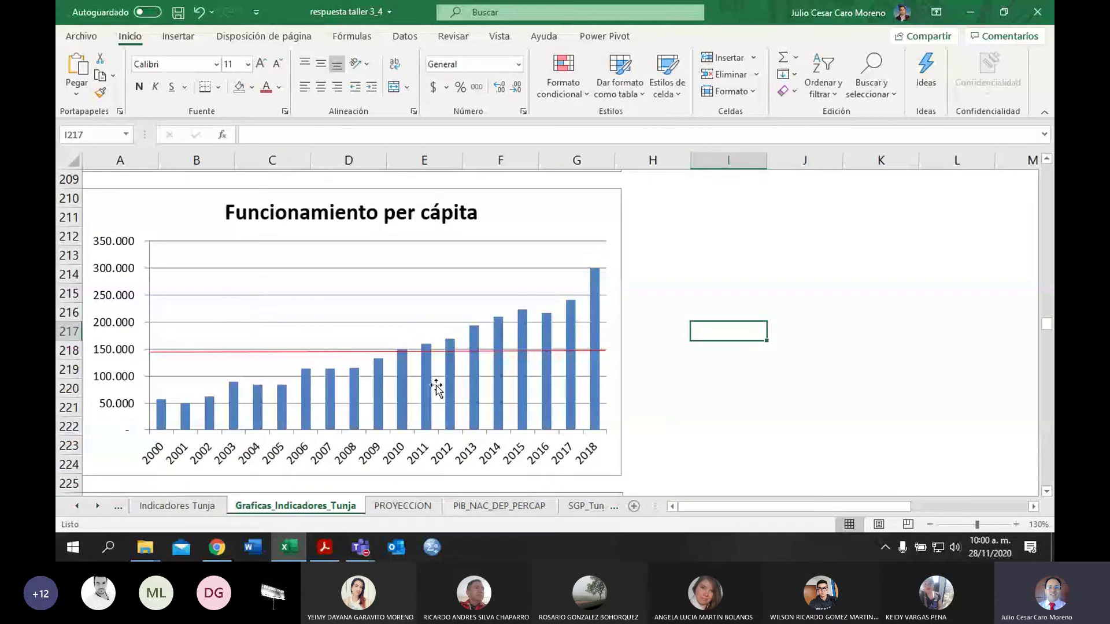
{"action": "scroll", "coordinate": [370, 403], "scroll_direction": "down", "scroll_amount": 5}
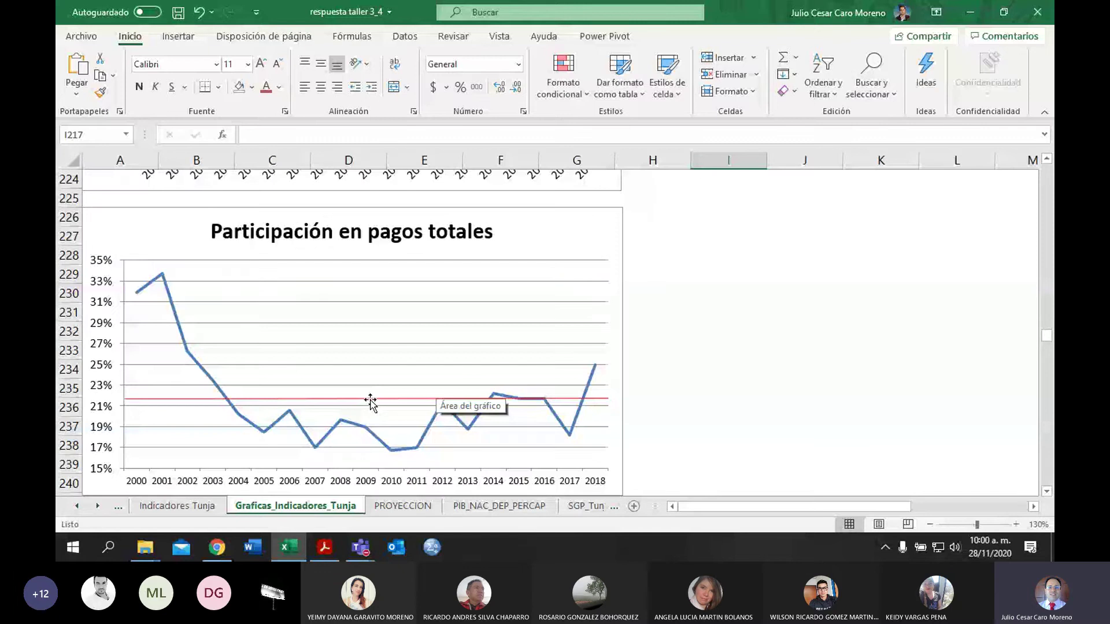
{"action": "left_click", "coordinate": [330, 398]}
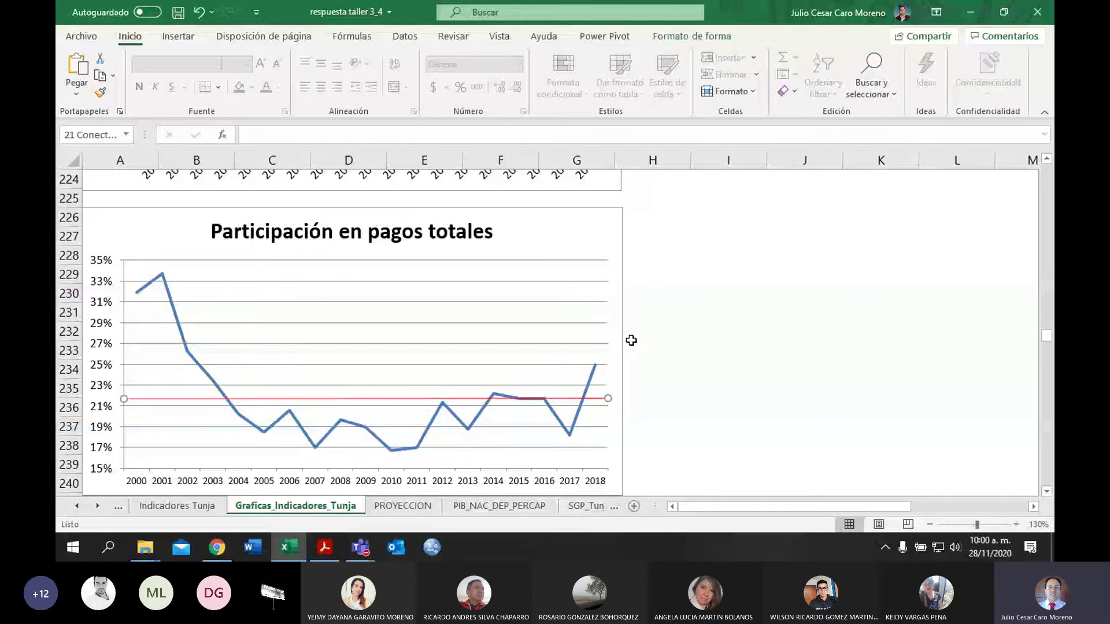
{"action": "scroll", "coordinate": [631, 340], "scroll_direction": "down", "scroll_amount": 3}
{"action": "scroll", "coordinate": [631, 341], "scroll_direction": "up", "scroll_amount": 3}
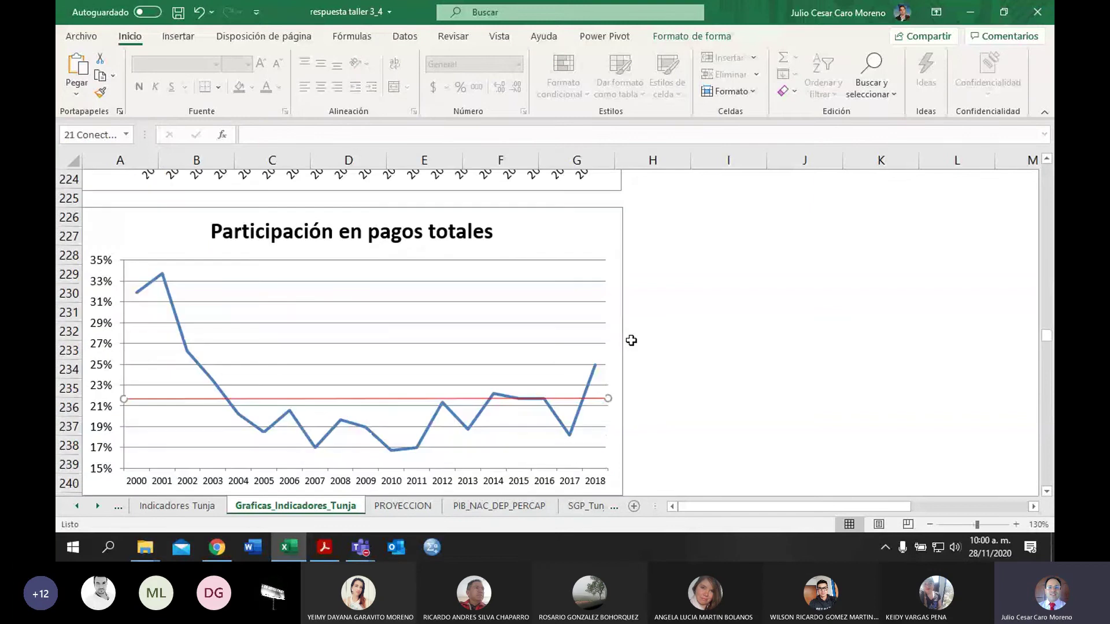
{"action": "left_click", "coordinate": [708, 337]}
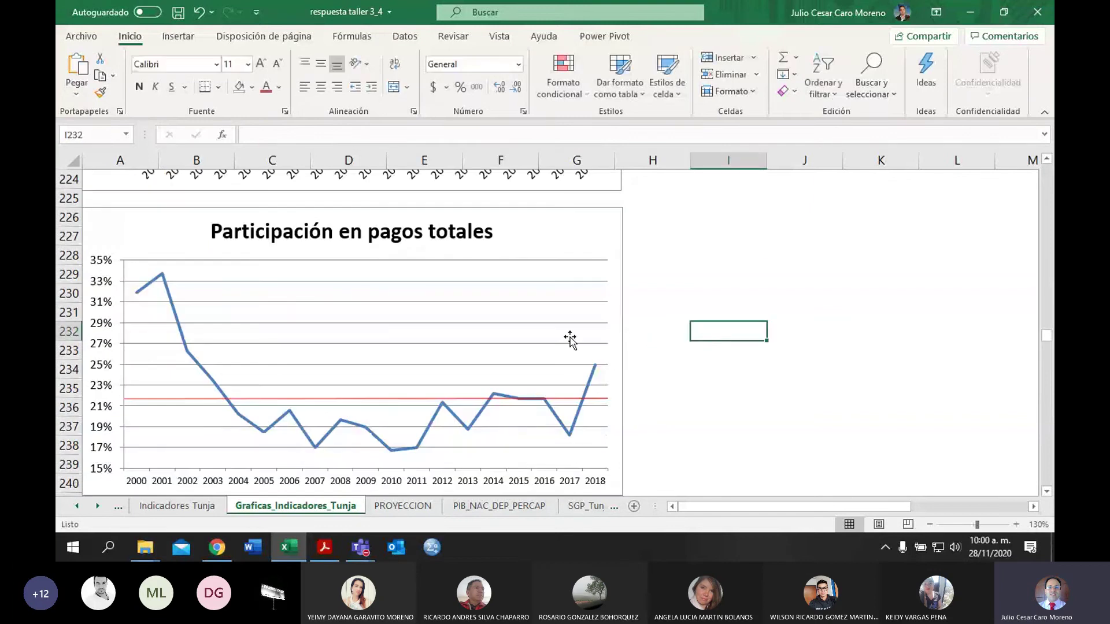
Step: Return to Indicadores Tunja and examine the Participación en pagos totales and Capacidad de ahorro rows and their 2000 formulas
{"action": "left_click", "coordinate": [178, 507]}
{"action": "key", "text": "ctrl+Left"}
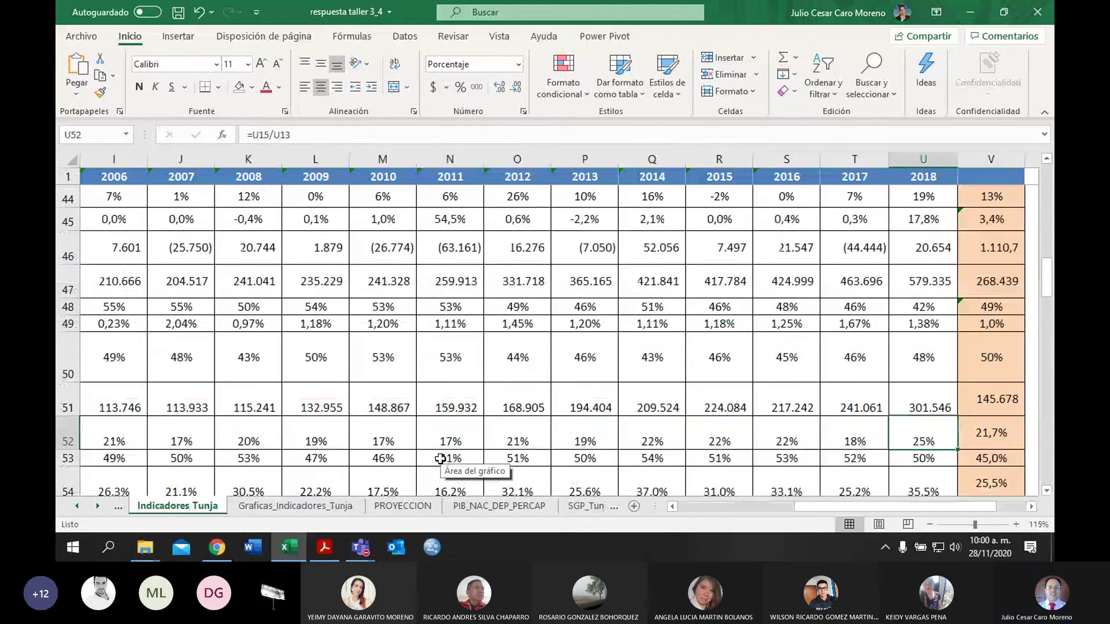
{"action": "key", "text": "Right"}
{"action": "key", "text": "Right"}
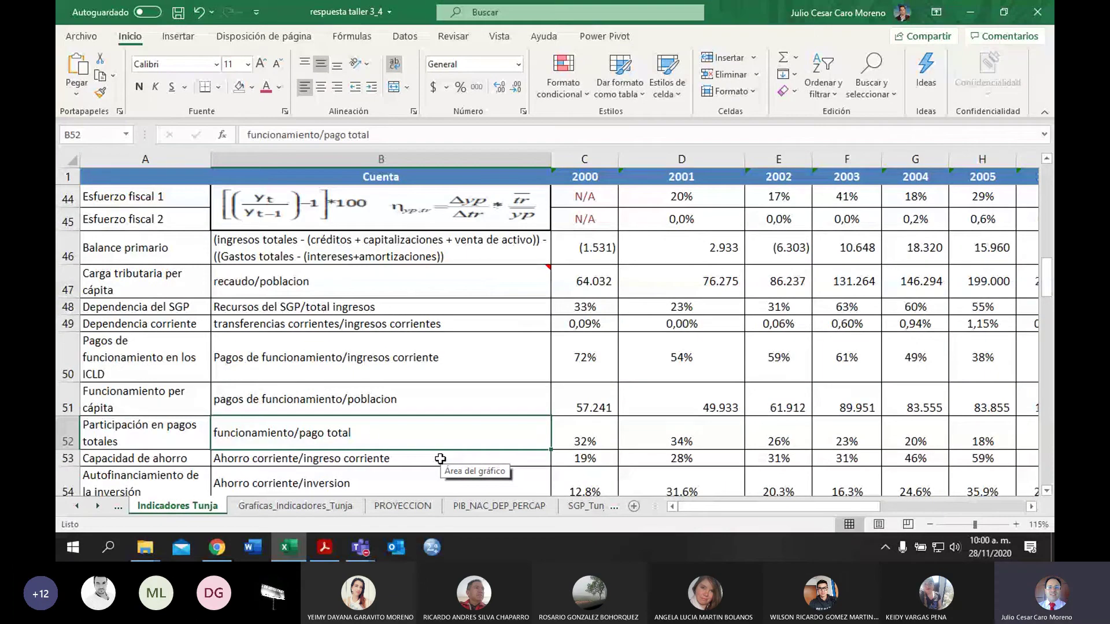
{"action": "key", "text": "Down"}
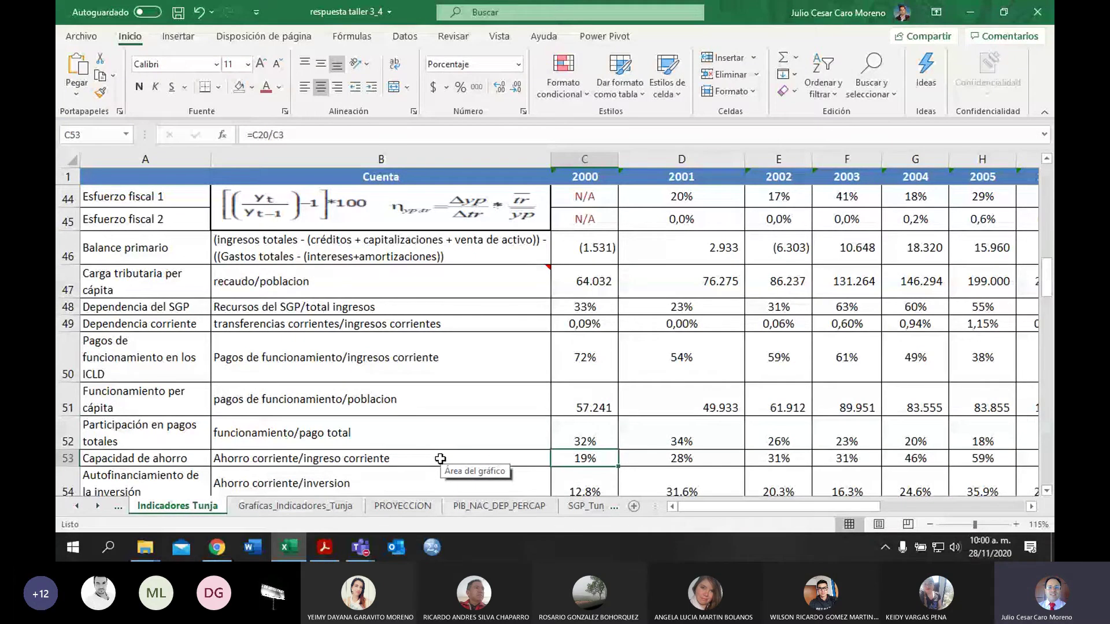
{"action": "left_click", "coordinate": [596, 439]}
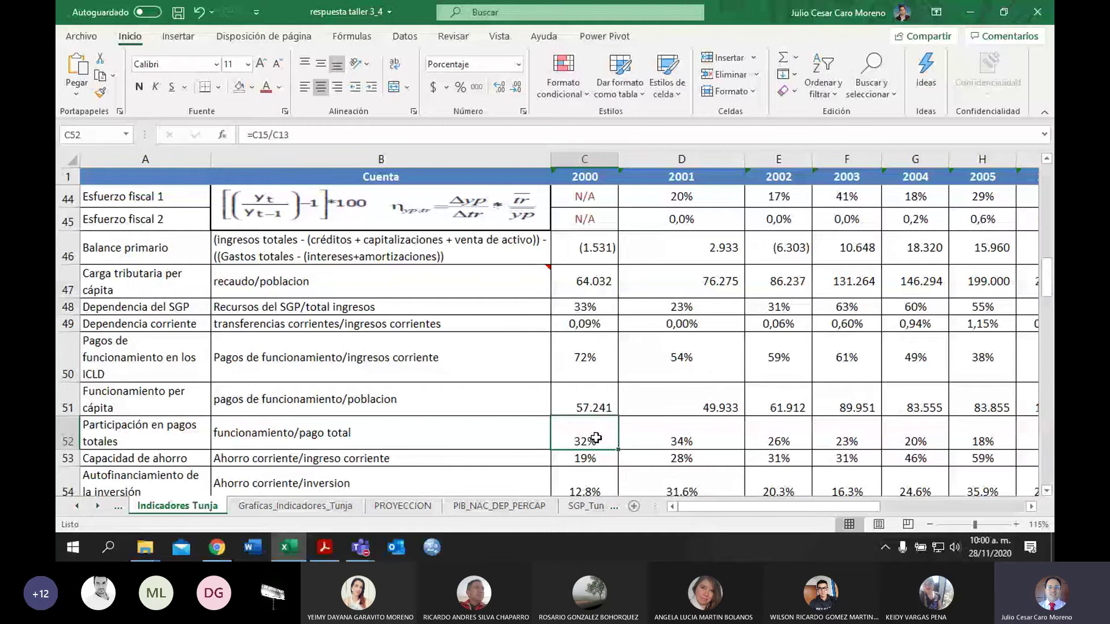
Step: Switch to the PDF and read the Servicio de la deuda, Trasferencias pagadas and Déficit o ahorro corriente sections
{"action": "key", "text": "alt+Tab"}
{"action": "scroll", "coordinate": [590, 411], "scroll_direction": "down", "scroll_amount": 3}
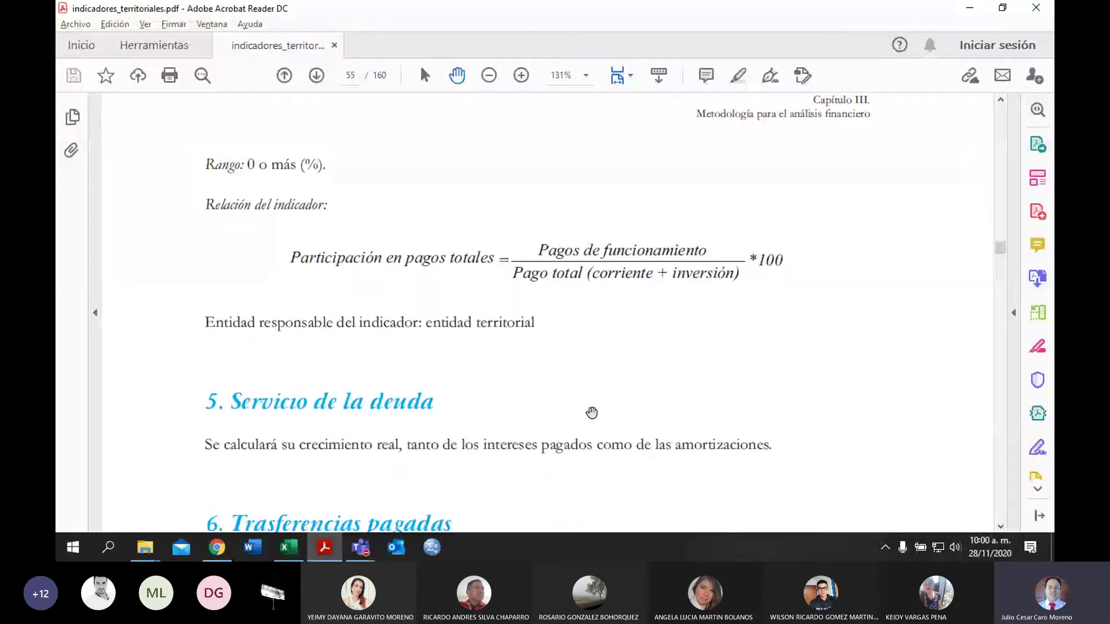
{"action": "scroll", "coordinate": [591, 412], "scroll_direction": "down", "scroll_amount": 1}
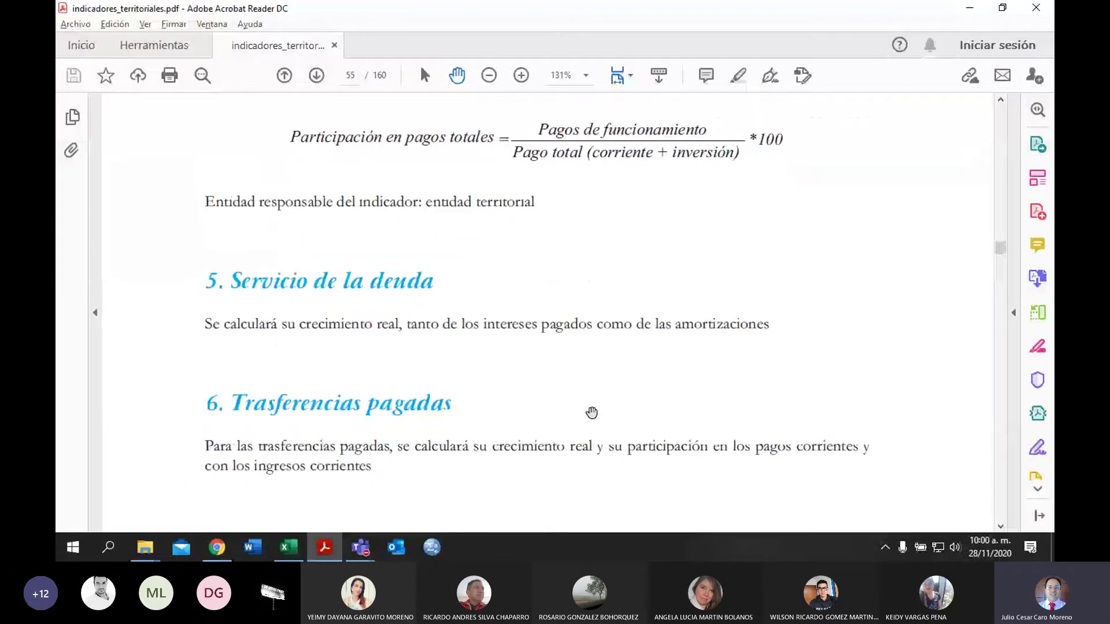
{"action": "scroll", "coordinate": [591, 413], "scroll_direction": "down", "scroll_amount": 1}
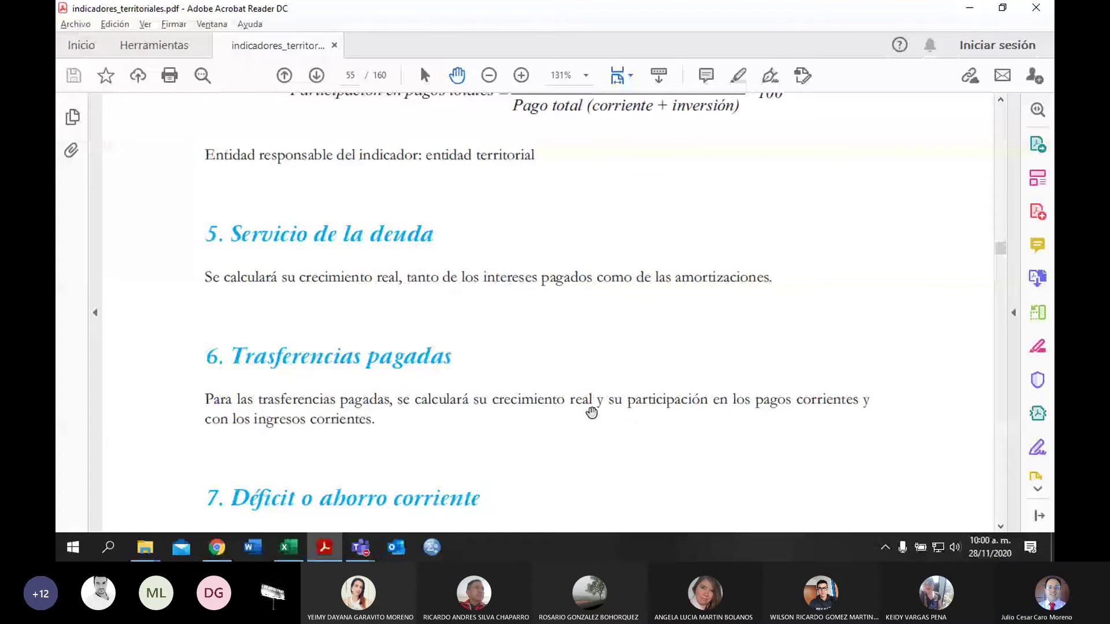
{"action": "scroll", "coordinate": [591, 413], "scroll_direction": "down", "scroll_amount": 1}
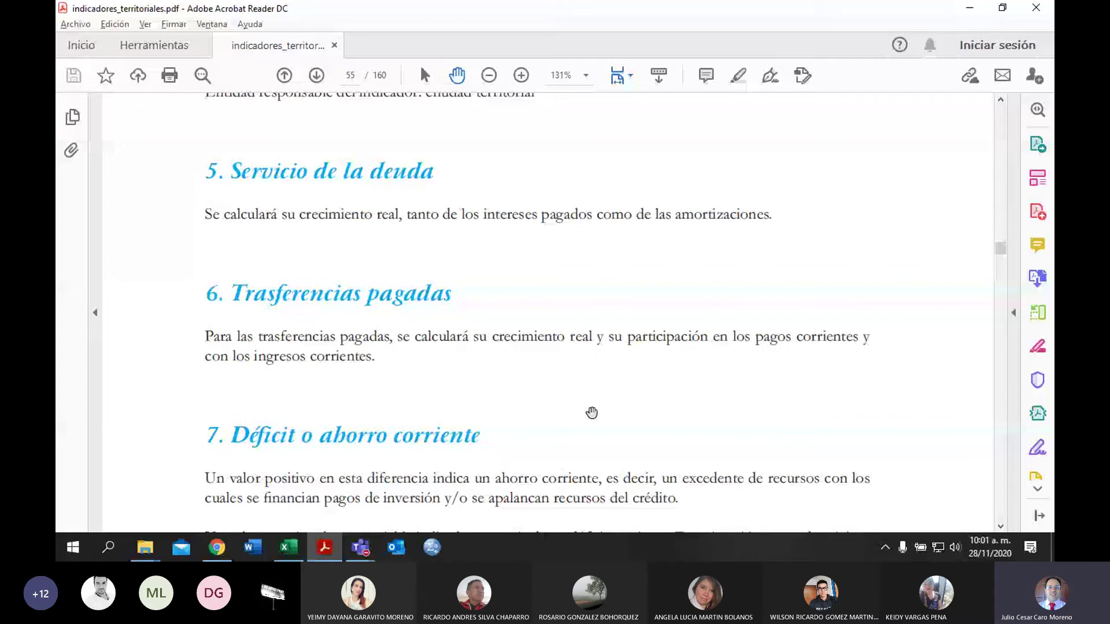
Step: Return to Excel and check which cells the Capacidad de ahorro formula in C53 references
{"action": "key", "text": "alt+Tab"}
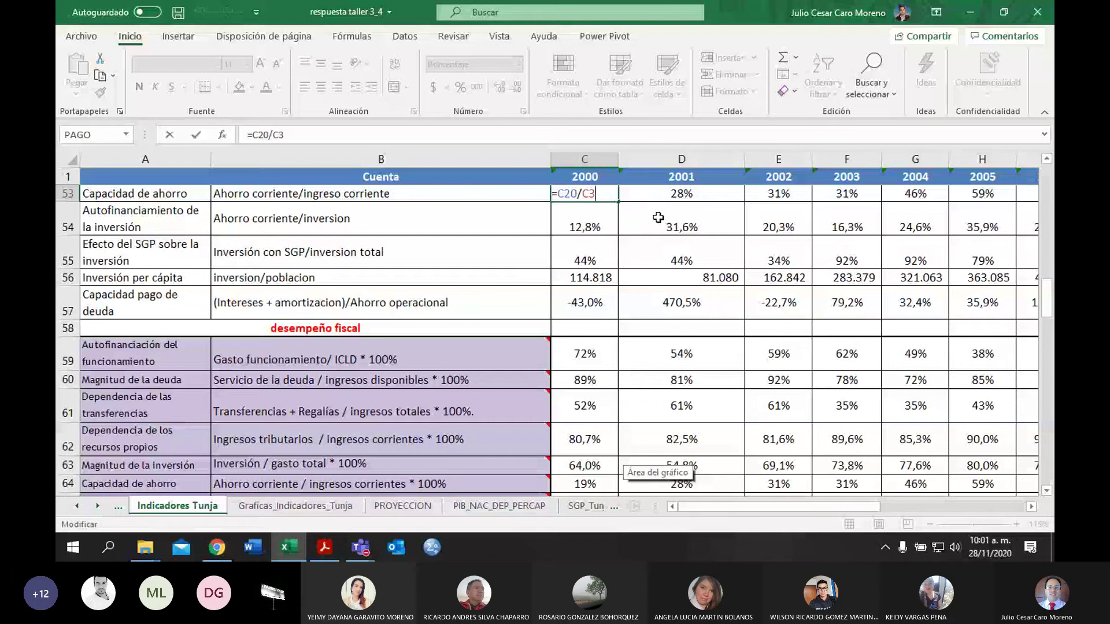
{"action": "scroll", "coordinate": [665, 220], "scroll_direction": "up", "scroll_amount": 1}
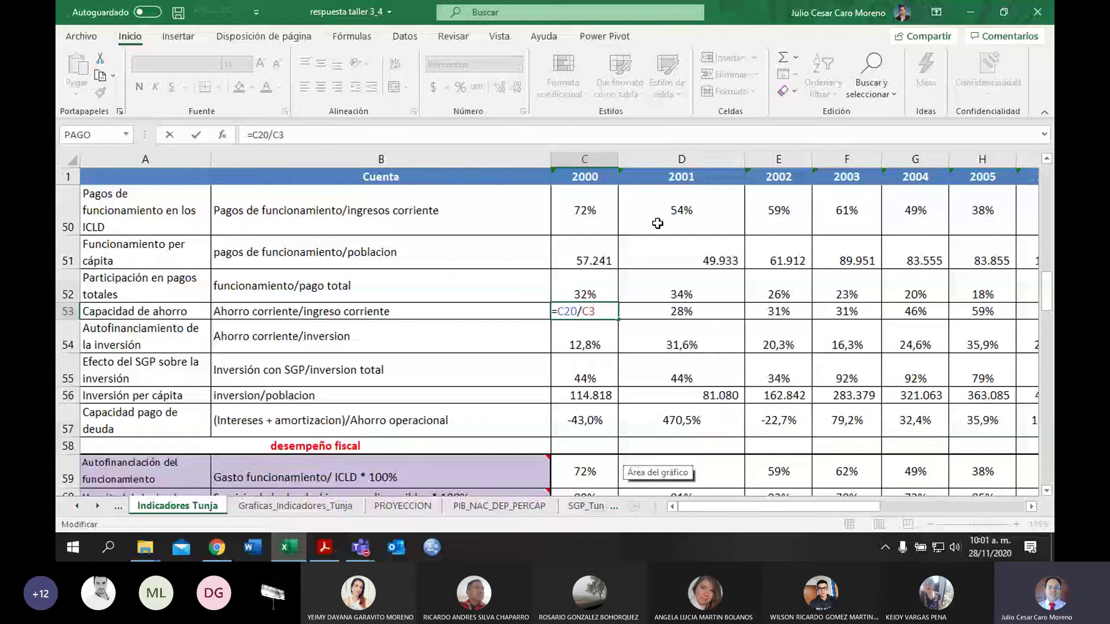
{"action": "key", "text": "ctrl+Return"}
Step: Try a decimal format on C53, comparing it with the Capacidad de ahorro range and formula in the PDF, and restore the percentage format
{"action": "left_click", "coordinate": [474, 88]}
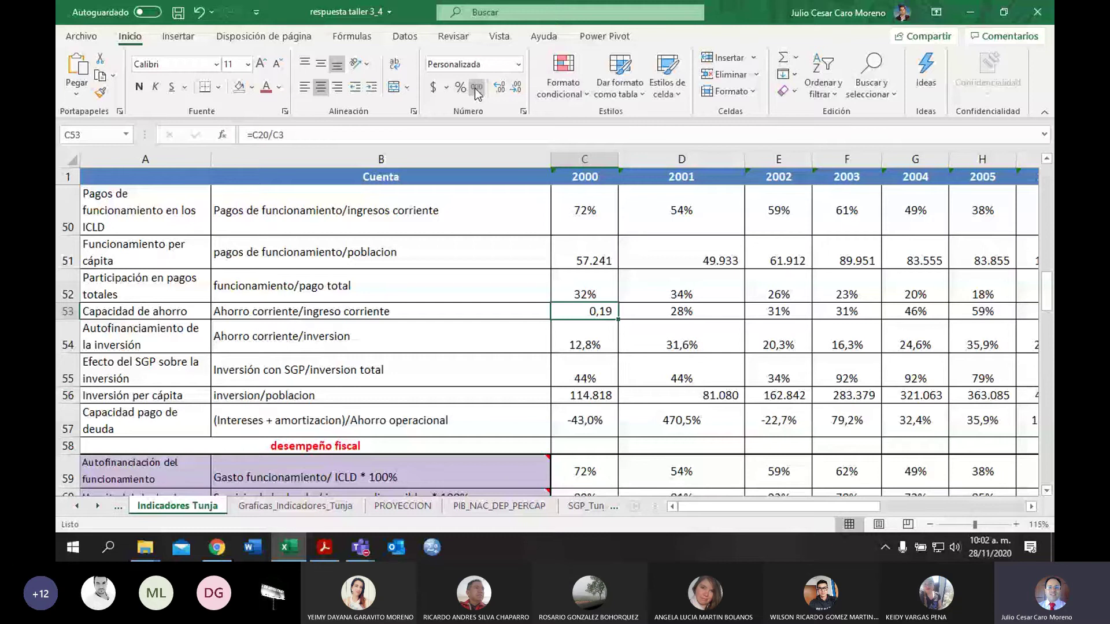
{"action": "key", "text": "alt+Tab"}
{"action": "scroll", "coordinate": [739, 193], "scroll_direction": "down", "scroll_amount": 5}
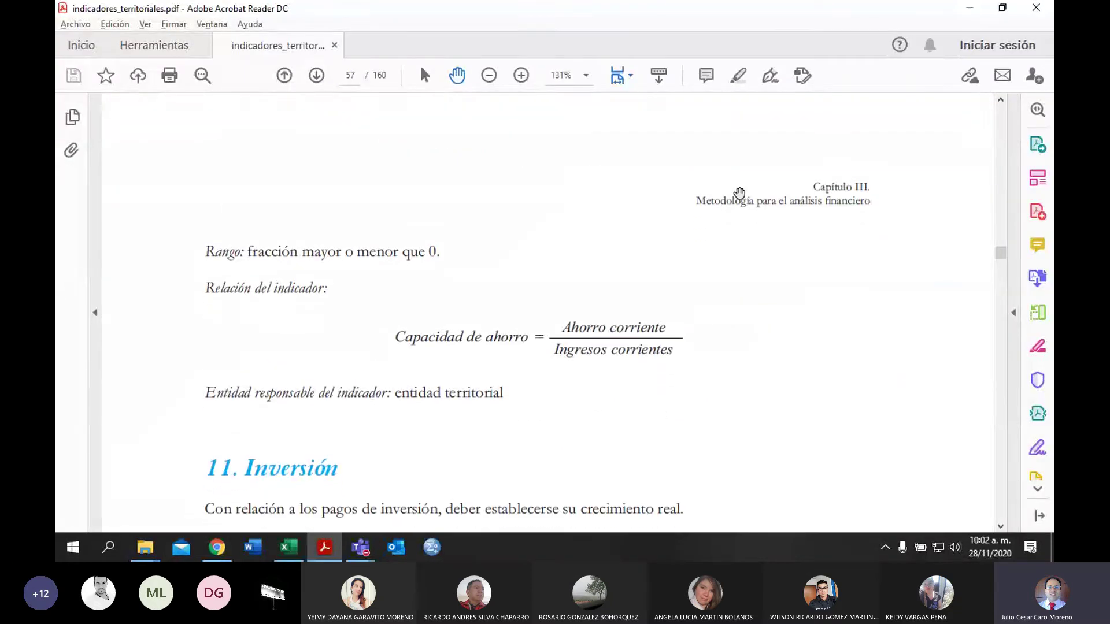
{"action": "key", "text": "alt+Tab"}
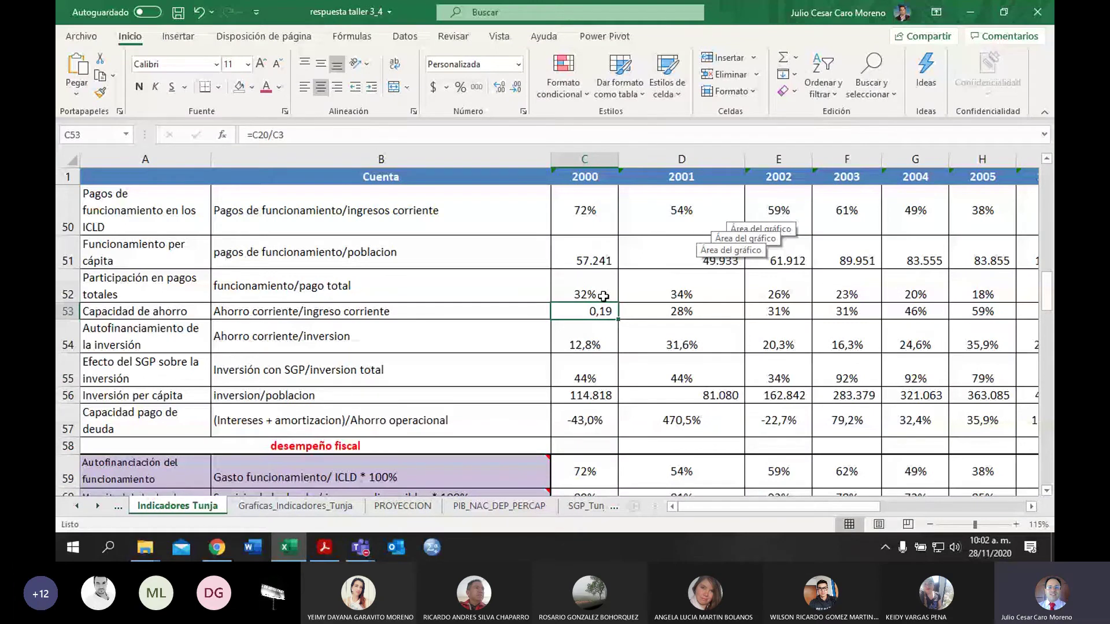
{"action": "key", "text": "ctrl+shift+5"}
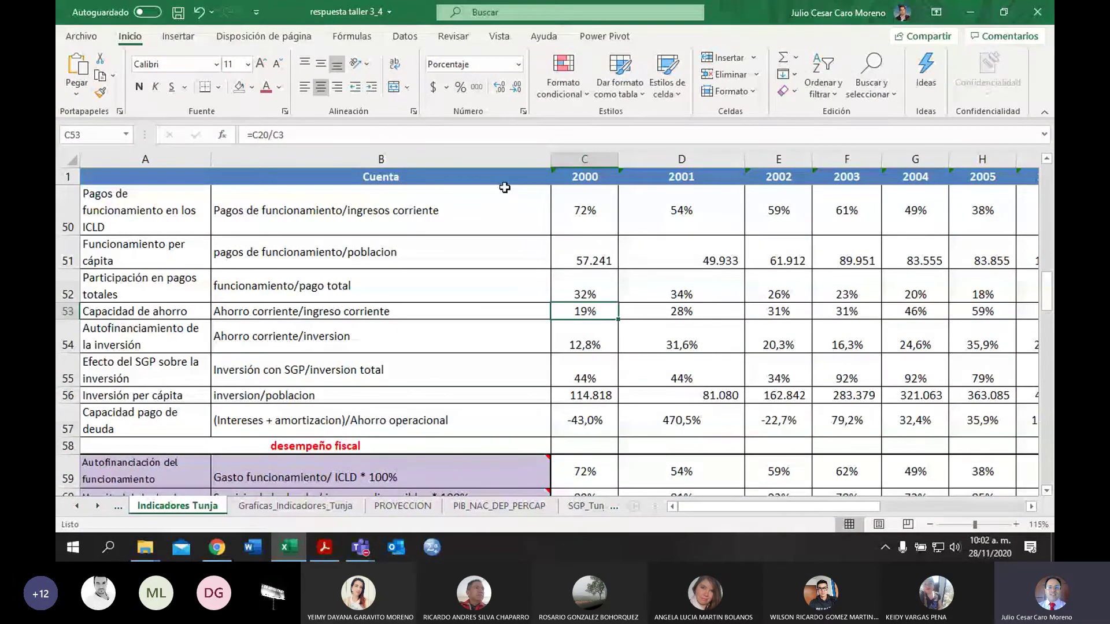
Step: Fill the Capacidad de ahorro formula from C53 across row 53 through 2018, and extend the V53 average to C53:U53
{"action": "left_click_drag", "start_coordinate": [617, 319], "coordinate": [927, 312]}
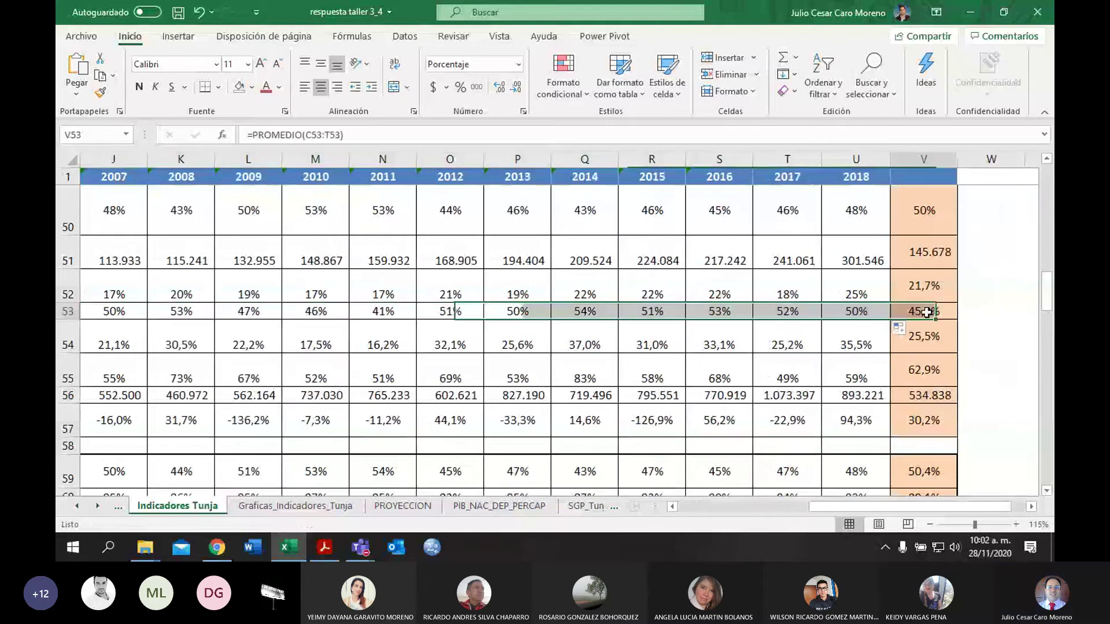
{"action": "double_click", "coordinate": [927, 312]}
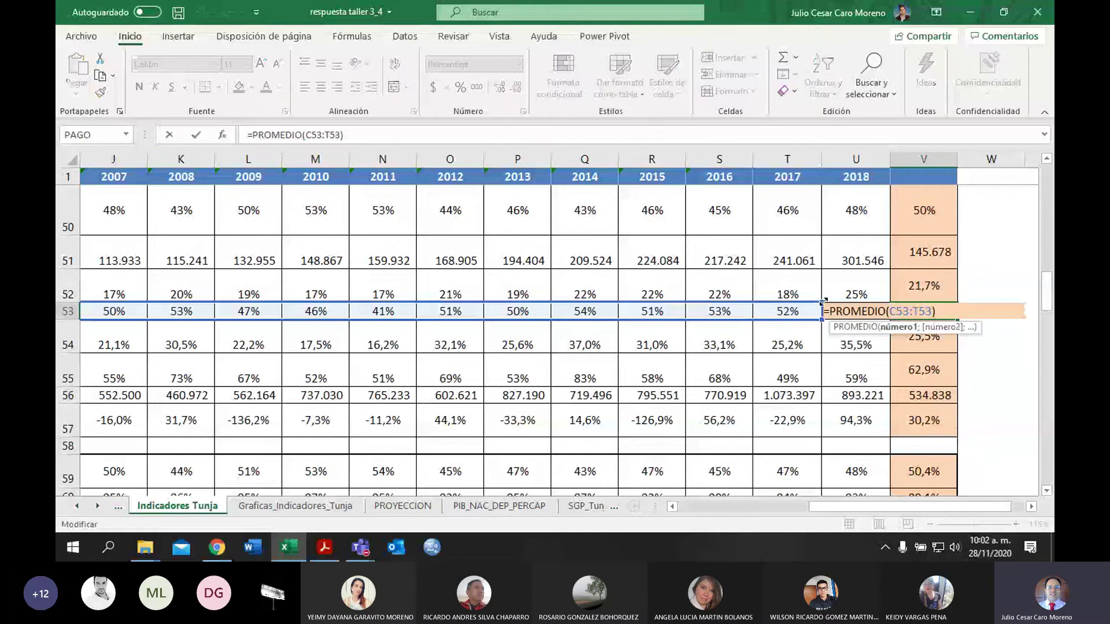
{"action": "left_click_drag", "start_coordinate": [822, 302], "coordinate": [873, 305]}
{"action": "key", "text": "Return"}
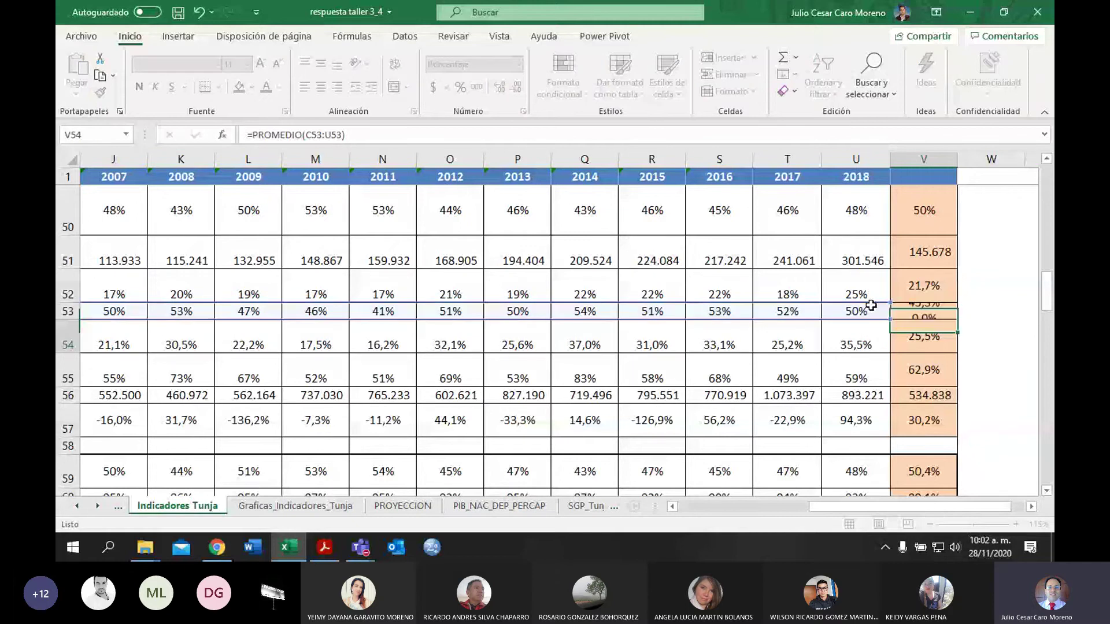
{"action": "left_click", "coordinate": [932, 311]}
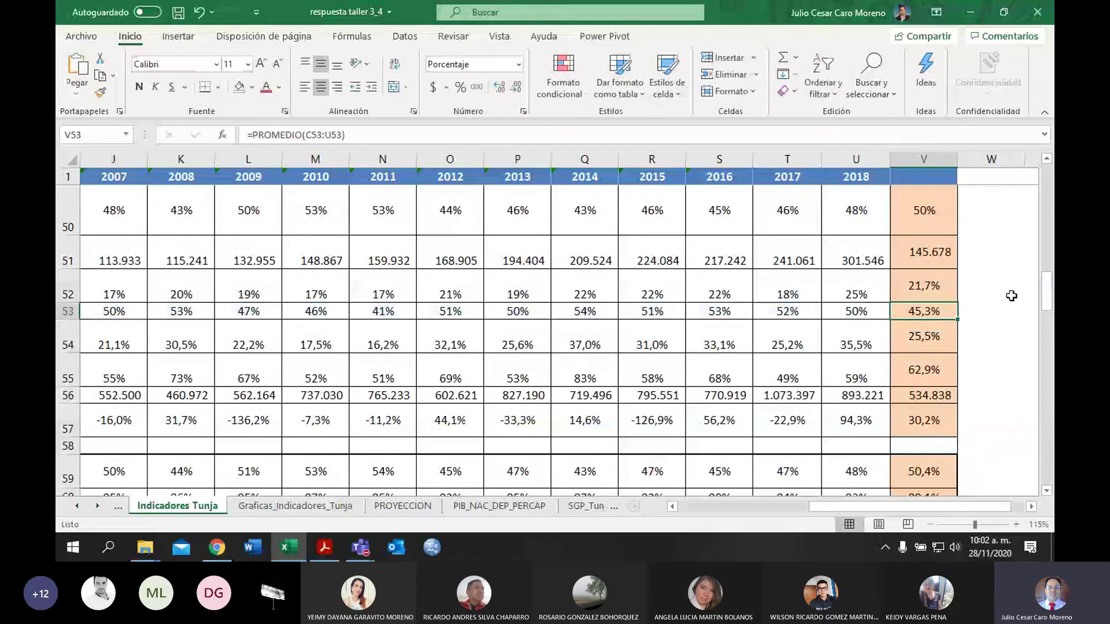
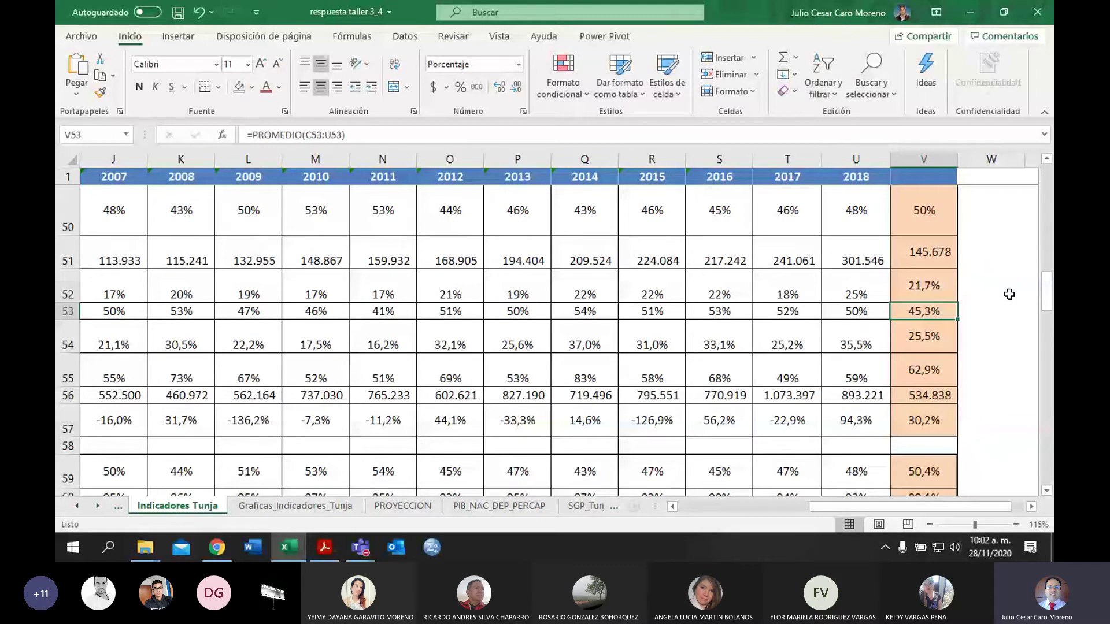
Step: Compare the 2018 Capacidad de ahorro value in U53 with the period average in V53
{"action": "scroll", "coordinate": [1009, 294], "scroll_direction": "down", "scroll_amount": 1}
{"action": "left_click", "coordinate": [860, 256]}
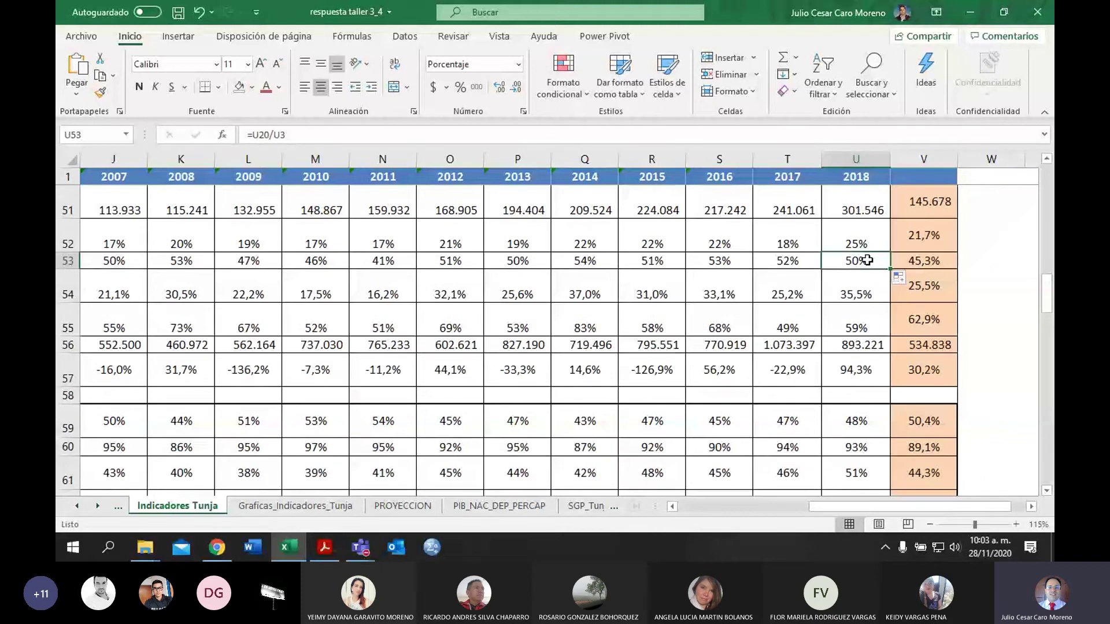
{"action": "left_click", "coordinate": [932, 261]}
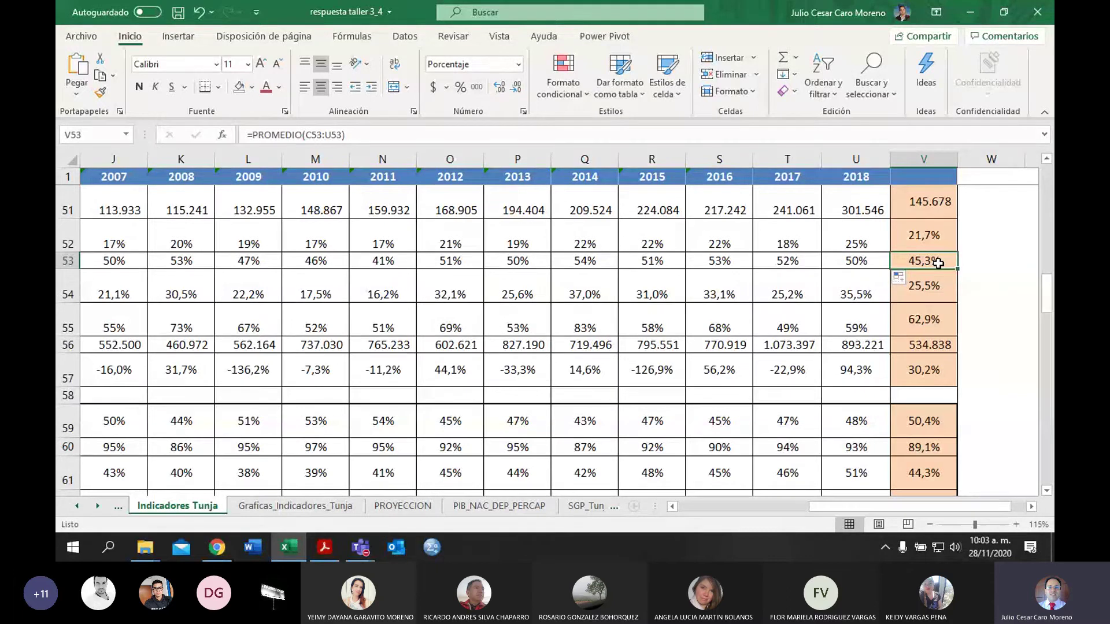
{"action": "key", "text": "Left"}
{"action": "key", "text": "Right"}
Step: Compare the red average line in the Capacidad de ahorro chart with the V53 average, and save the workbook
{"action": "left_click", "coordinate": [297, 513]}
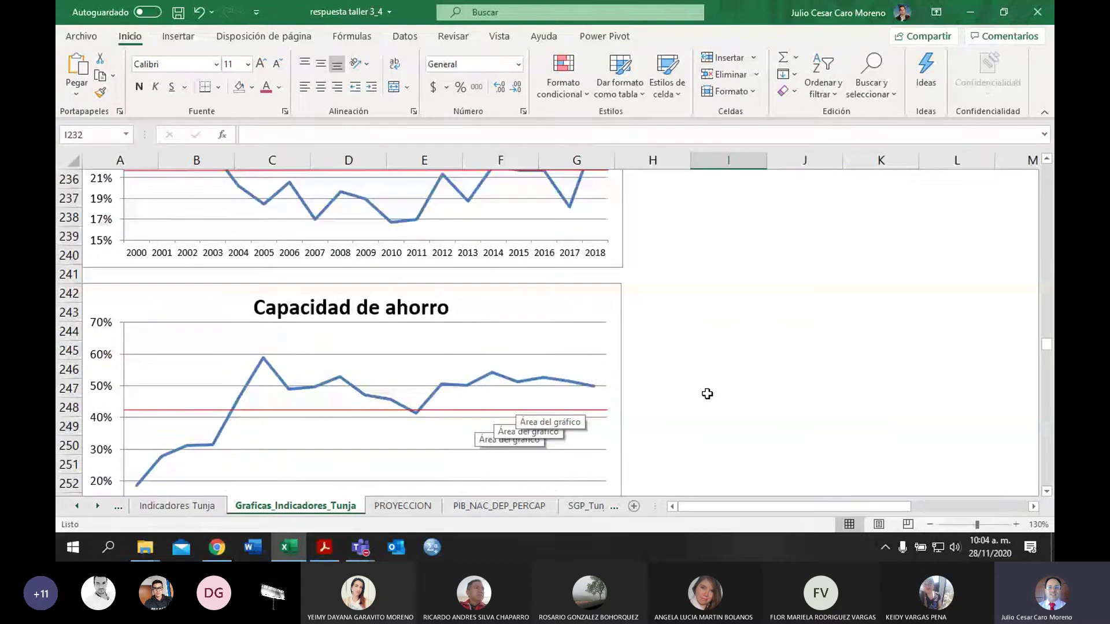
{"action": "scroll", "coordinate": [674, 387], "scroll_direction": "down", "scroll_amount": 1}
{"action": "key", "text": "alt+Tab"}
{"action": "key", "text": "alt+Tab"}
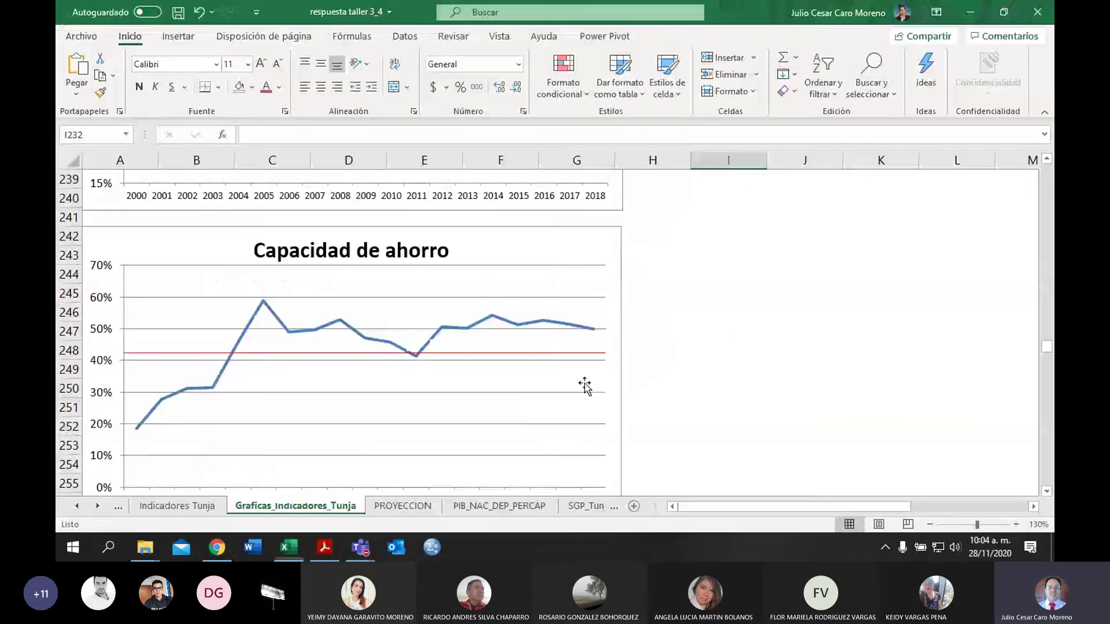
{"action": "left_click", "coordinate": [212, 509]}
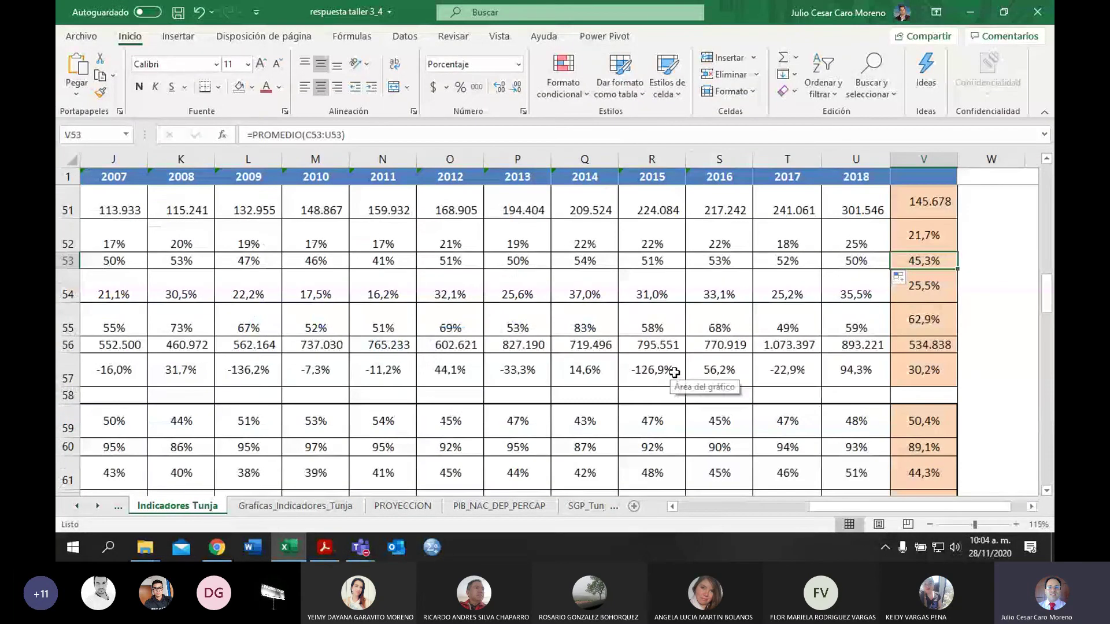
{"action": "left_click", "coordinate": [305, 507]}
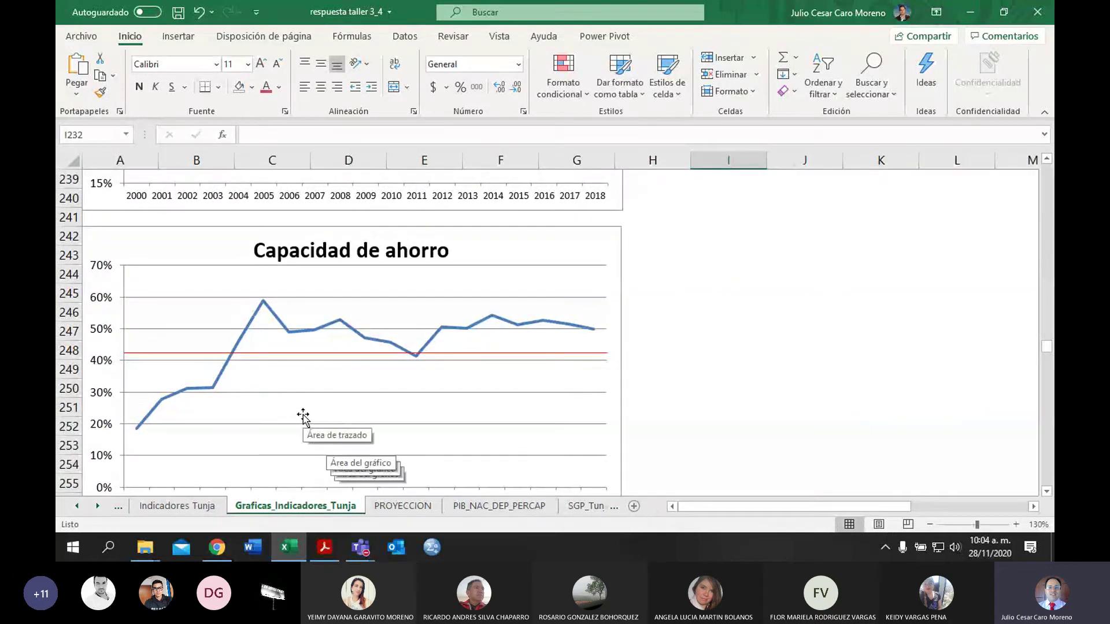
{"action": "left_click", "coordinate": [692, 403]}
{"action": "key", "text": "ctrl+s"}
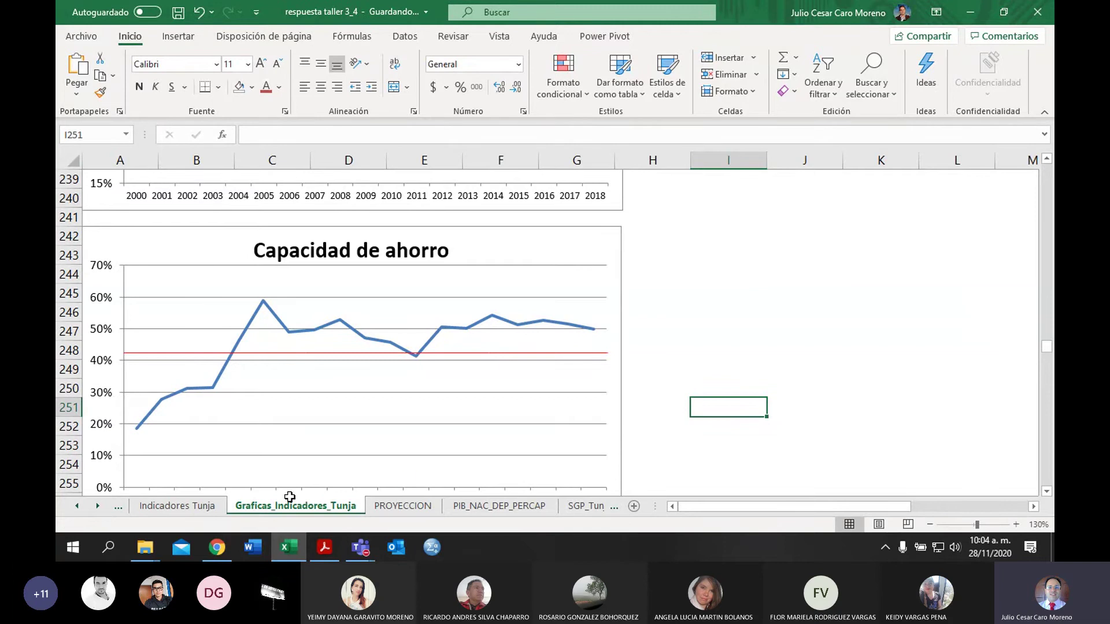
Step: Return to Indicadores Tunja and locate the Autofinanciamiento de la inversión description in B54
{"action": "left_click", "coordinate": [208, 506]}
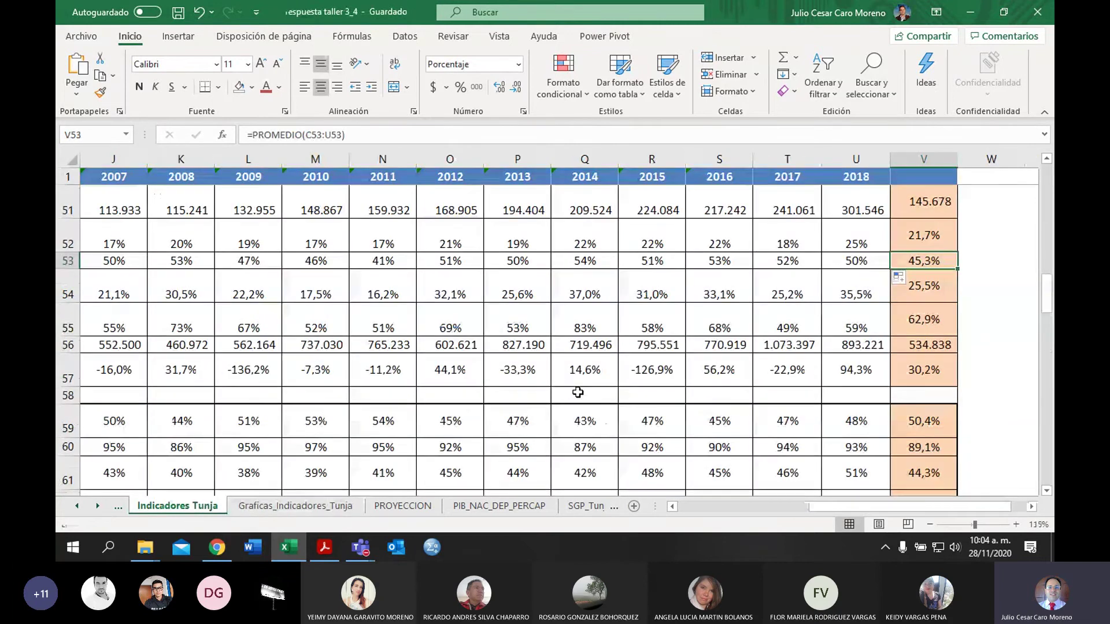
{"action": "key", "text": "Down"}
{"action": "key", "text": "Left"}
{"action": "key", "text": "Left"}
{"action": "key", "text": "Left"}
{"action": "key", "text": "Left"}
{"action": "key", "text": "Left"}
{"action": "key", "text": "Left"}
{"action": "key", "text": "Left"}
{"action": "key", "text": "Left"}
{"action": "key", "text": "Left"}
{"action": "key", "text": "Left"}
{"action": "key", "text": "Left"}
{"action": "key", "text": "Left"}
{"action": "key", "text": "Left"}
{"action": "key", "text": "Left"}
{"action": "key", "text": "Left"}
{"action": "key", "text": "Left"}
{"action": "key", "text": "Left"}
{"action": "key", "text": "Left"}
{"action": "key", "text": "Left"}
{"action": "key", "text": "Left"}
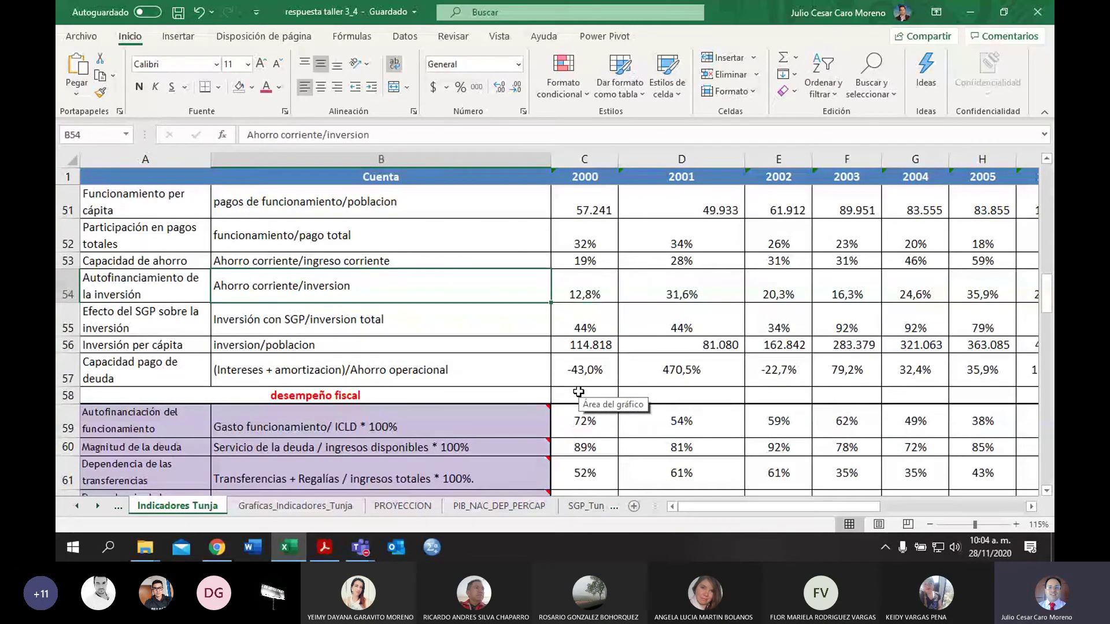
Step: Read the objective, interpretation and formula of Autofinanciamiento de la inversión in the indicadores_territoriales PDF, and return to the Excel workbook
{"action": "key", "text": "alt+Tab"}
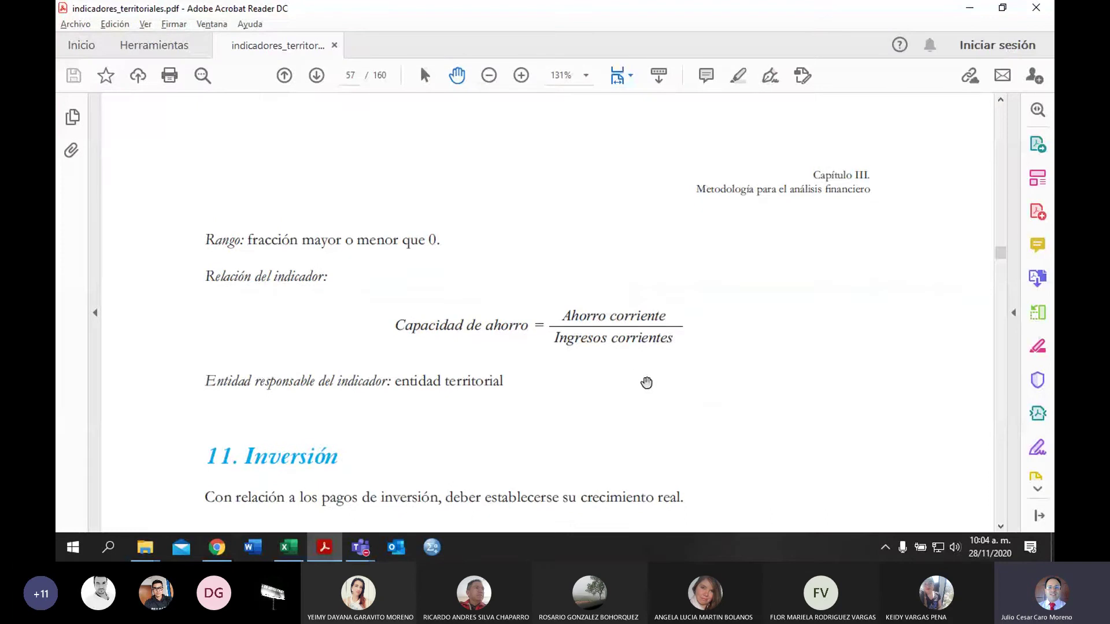
{"action": "scroll", "coordinate": [646, 382], "scroll_direction": "down", "scroll_amount": 1}
{"action": "scroll", "coordinate": [646, 383], "scroll_direction": "down", "scroll_amount": 8}
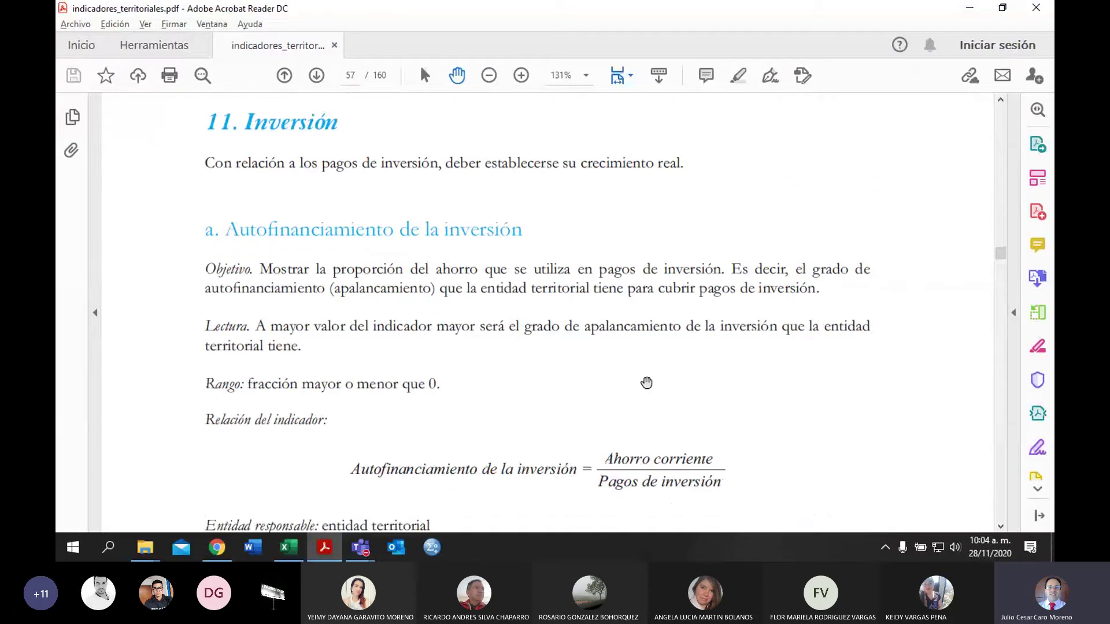
{"action": "scroll", "coordinate": [646, 383], "scroll_direction": "down", "scroll_amount": 4}
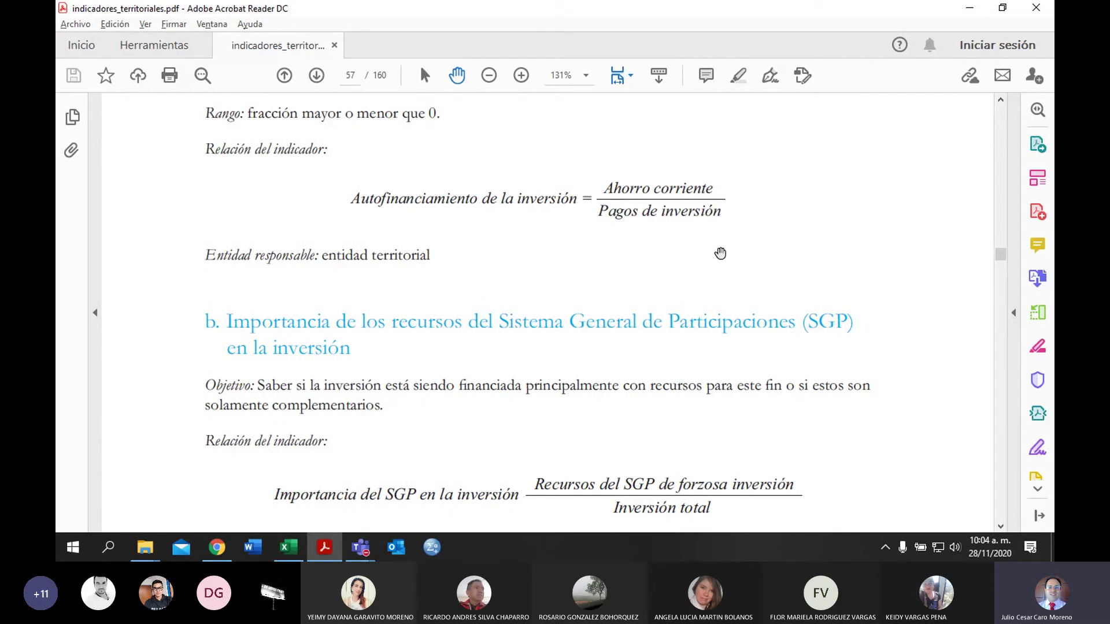
{"action": "key", "text": "alt+Tab"}
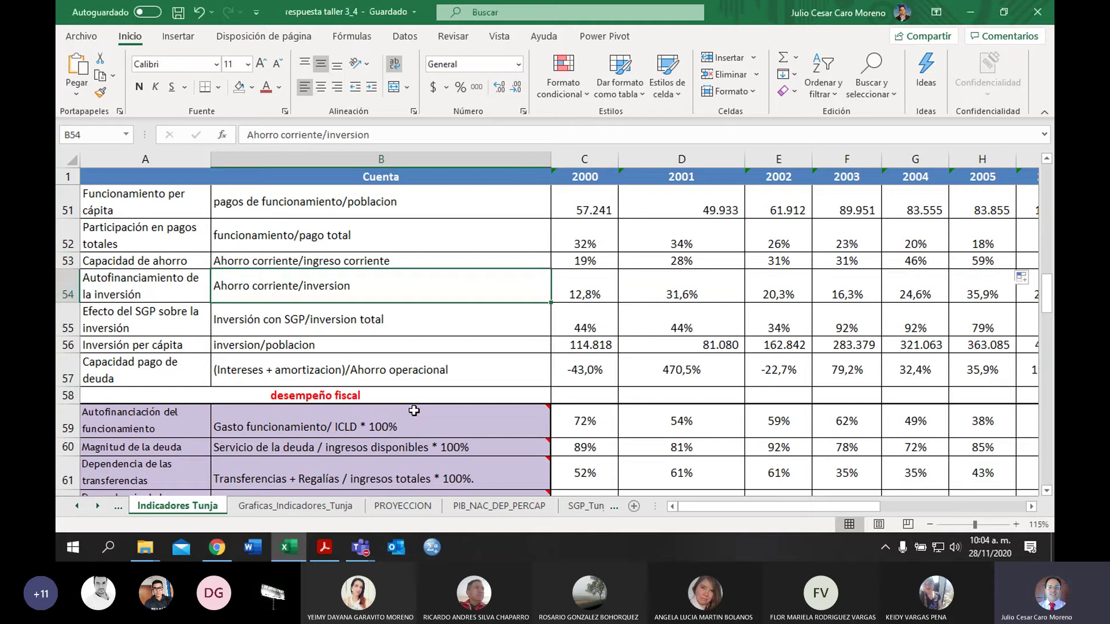
Step: Check the Autofinanciamiento de la inversión formula in C54, and extend the V54 average to C54:U54
{"action": "double_click", "coordinate": [603, 297]}
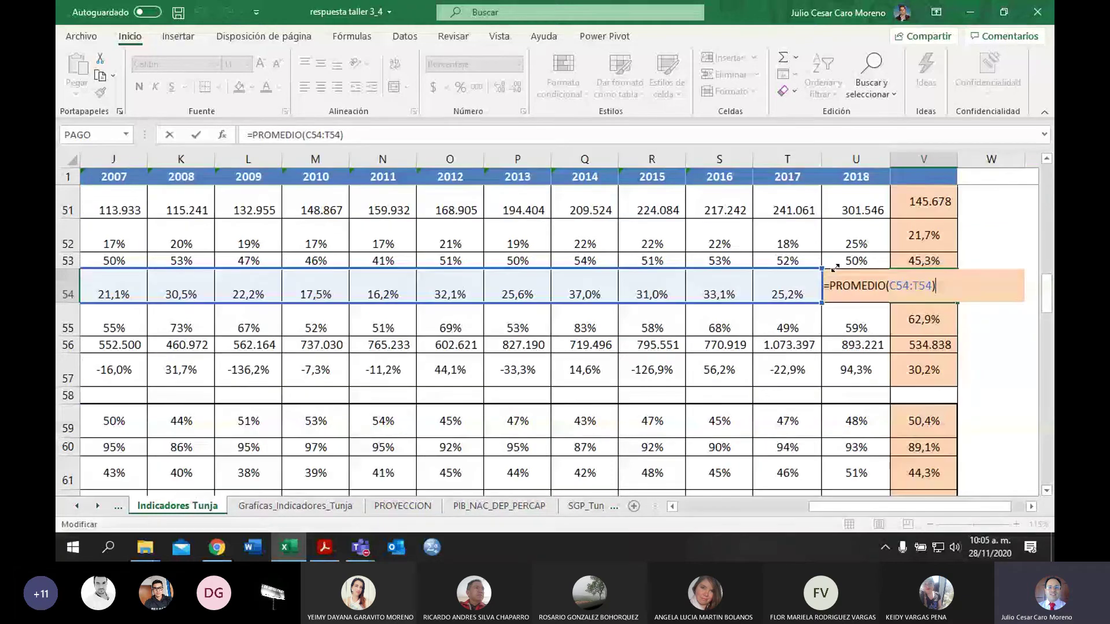
{"action": "key", "text": "Return"}
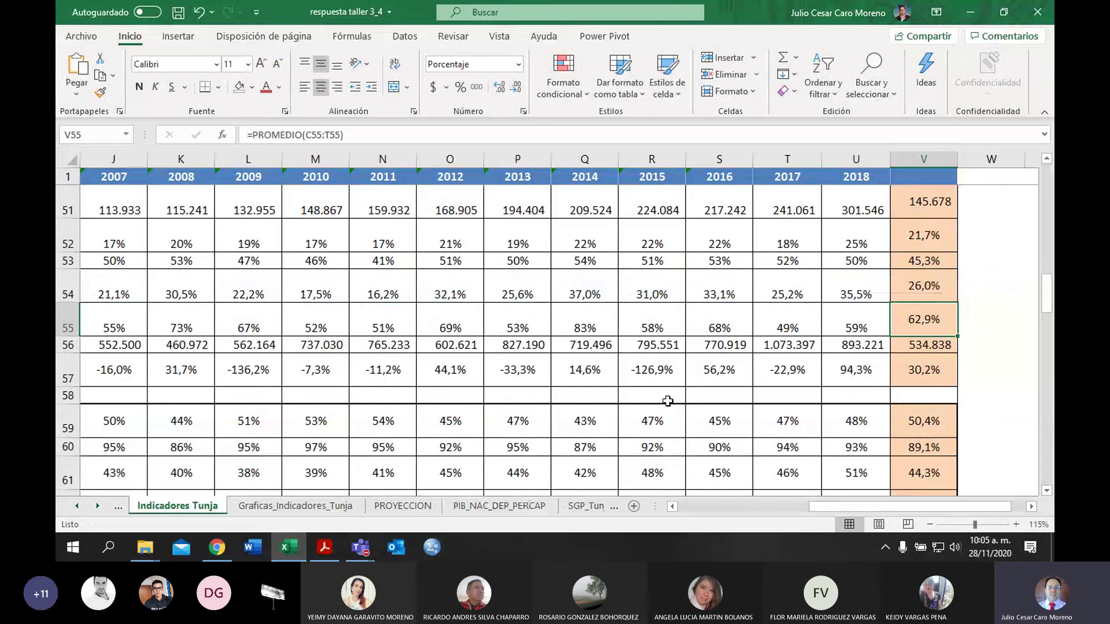
{"action": "left_click", "coordinate": [944, 291]}
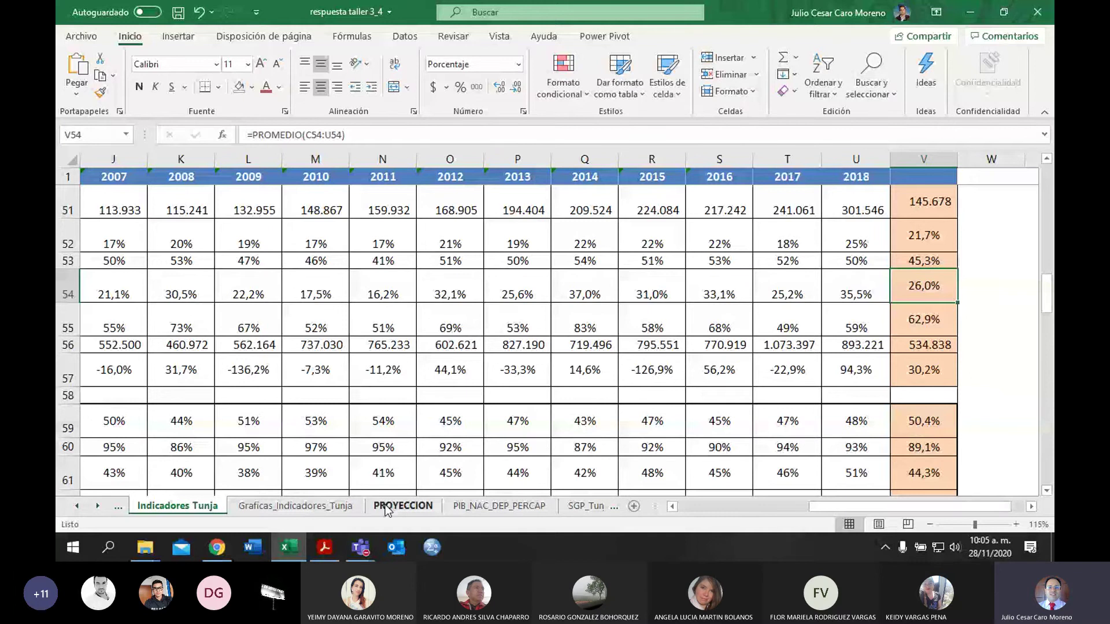
Step: Compare the red average line in the Autofinanciamiento de la inversión chart with the V54 average, and review the Capacidad de ahorro chart above it
{"action": "left_click", "coordinate": [296, 506]}
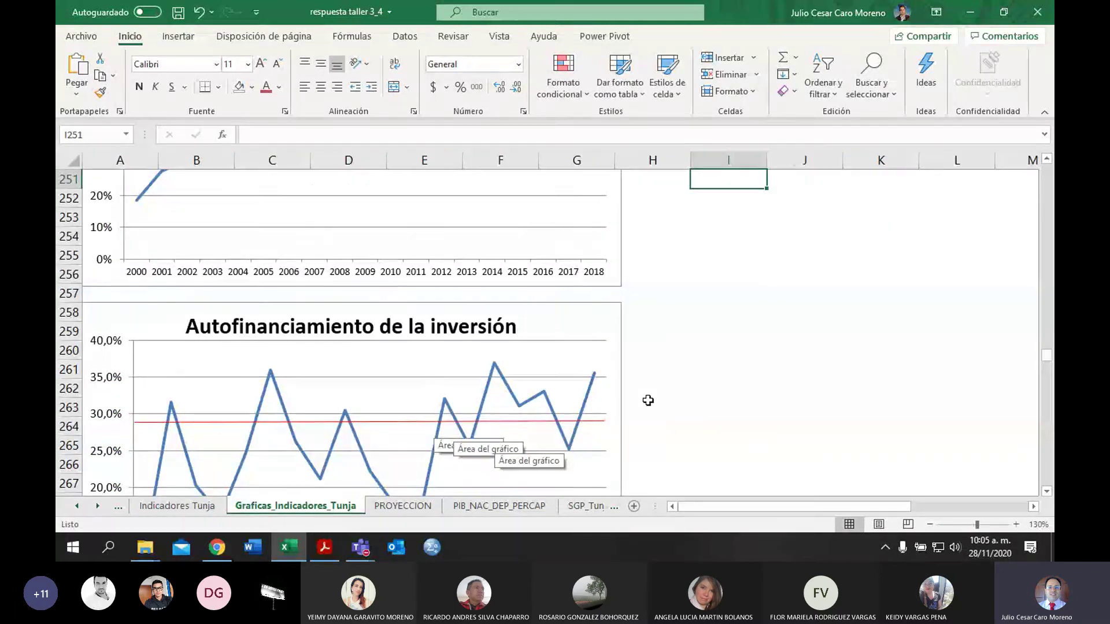
{"action": "scroll", "coordinate": [648, 401], "scroll_direction": "up", "scroll_amount": 3}
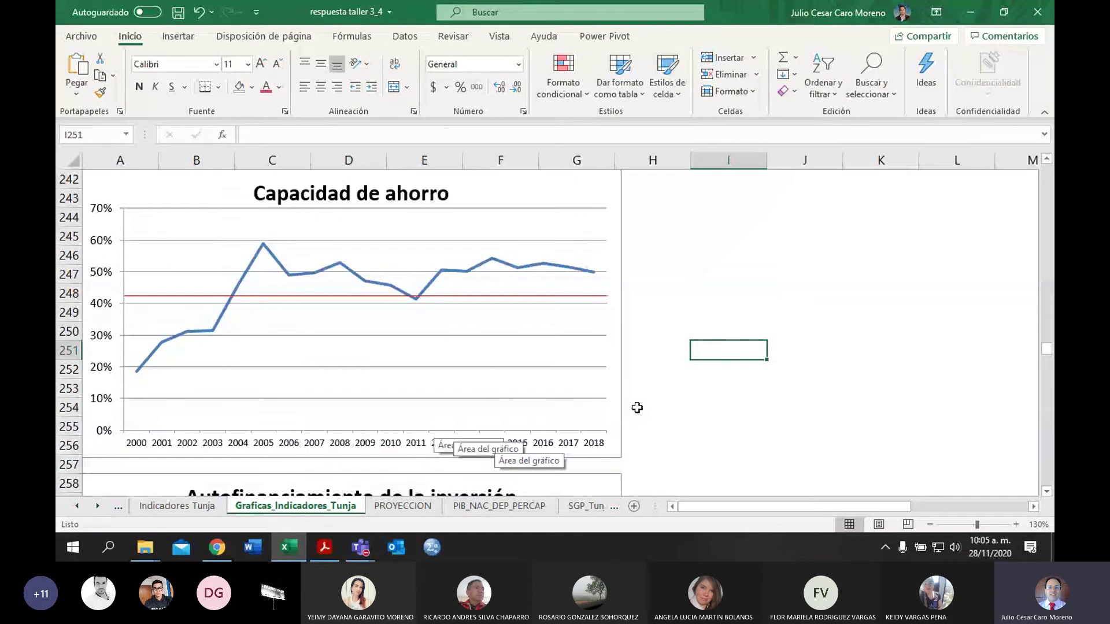
{"action": "scroll", "coordinate": [687, 395], "scroll_direction": "down", "scroll_amount": 1}
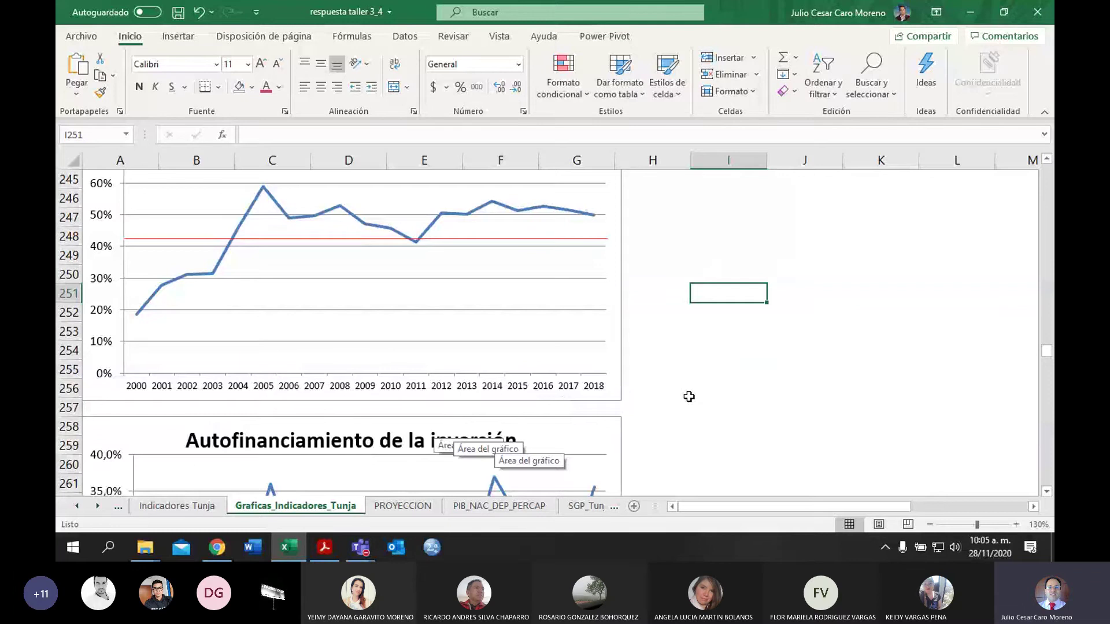
{"action": "scroll", "coordinate": [688, 397], "scroll_direction": "down", "scroll_amount": 3}
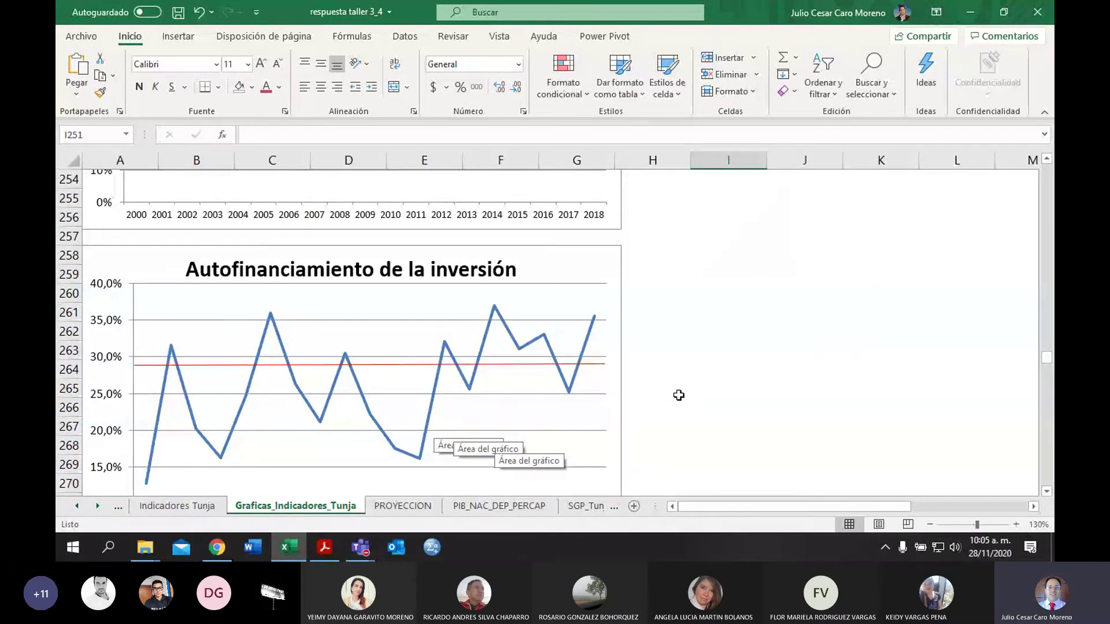
Step: Reread the Autofinanciamiento de la inversión interpretation in the PDF, and compare the 2018 value in U54 with the V54 average
{"action": "key", "text": "alt+Tab"}
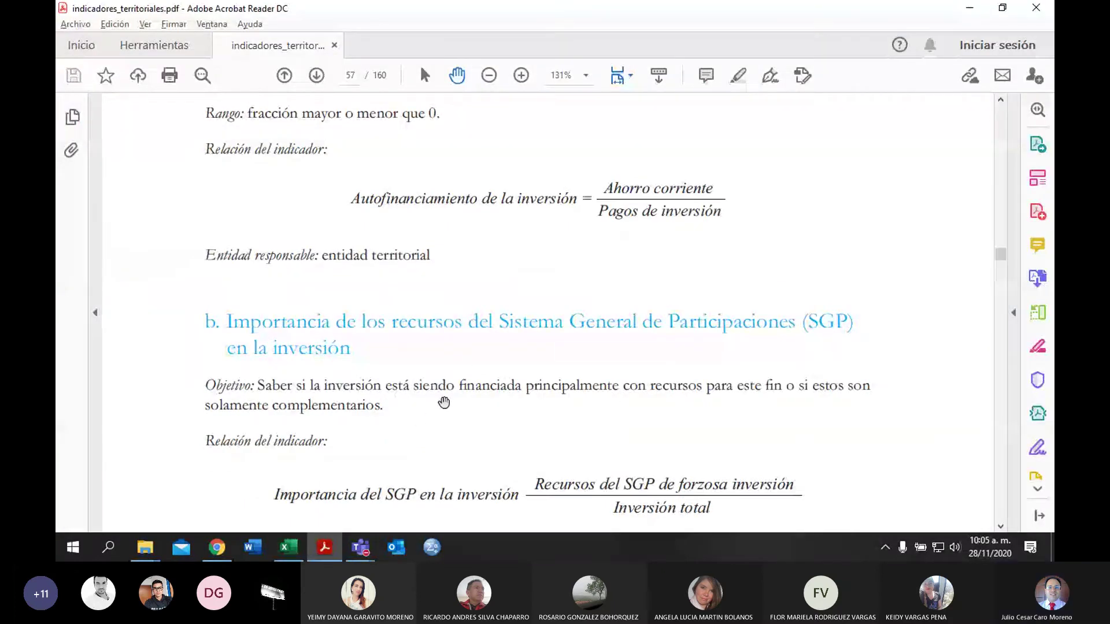
{"action": "scroll", "coordinate": [527, 267], "scroll_direction": "up", "scroll_amount": 1}
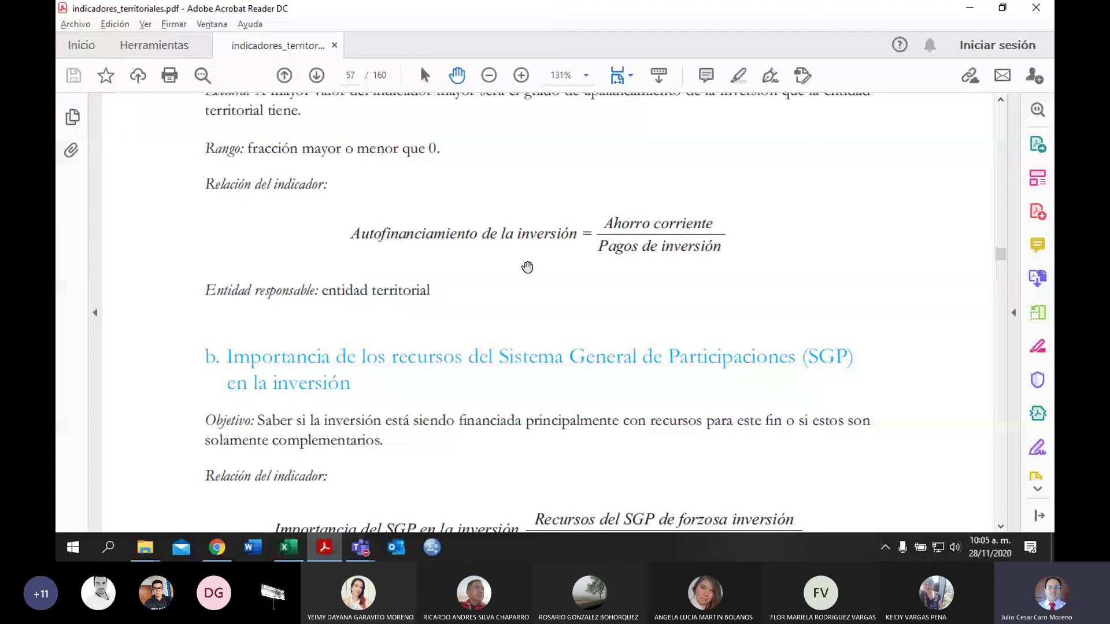
{"action": "scroll", "coordinate": [526, 265], "scroll_direction": "up", "scroll_amount": 1}
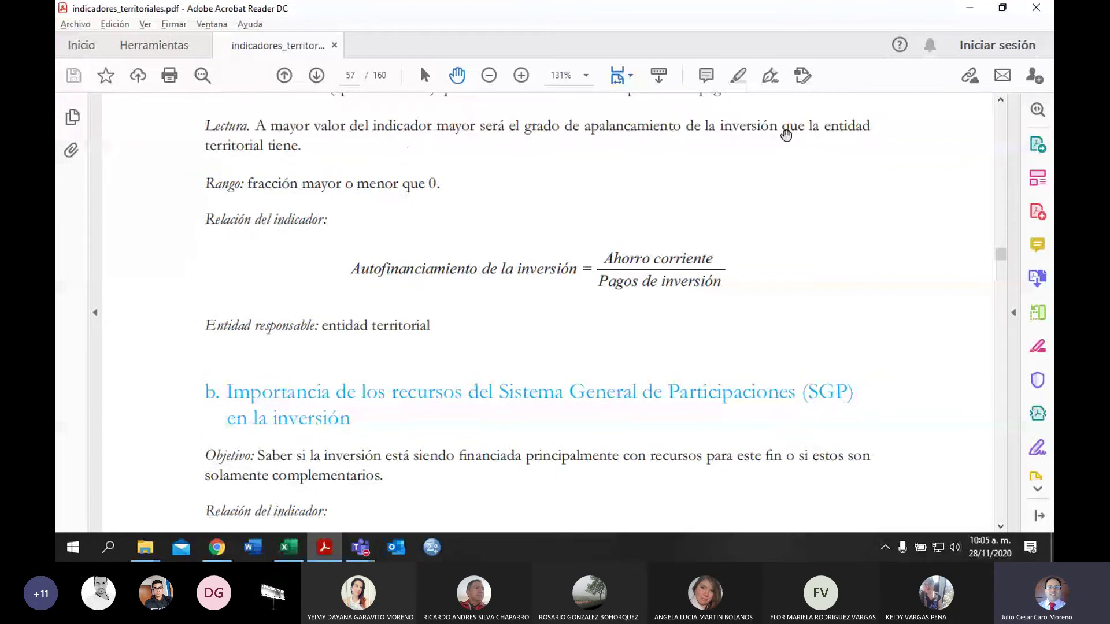
{"action": "key", "text": "alt+Tab"}
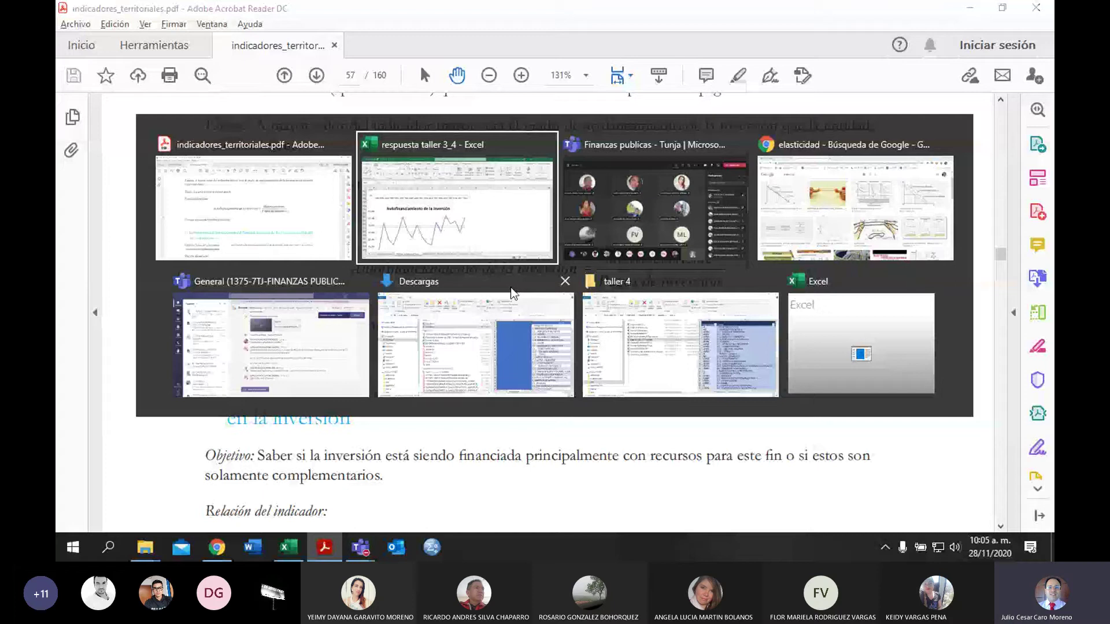
{"action": "key", "text": "alt"}
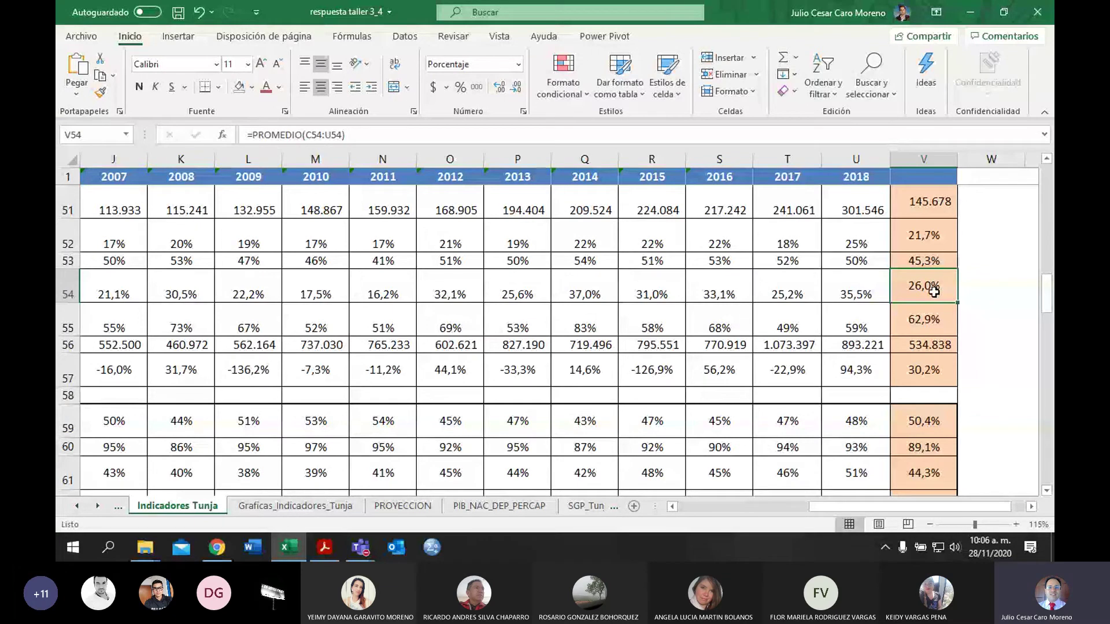
{"action": "key", "text": "Left"}
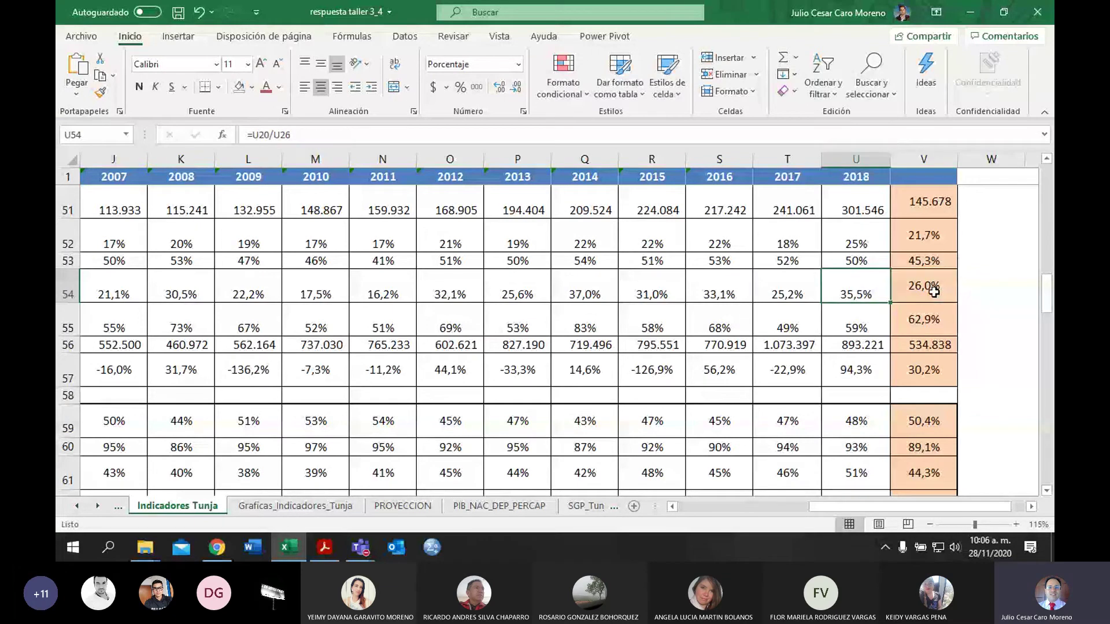
Step: Locate Efecto del SGP sobre la inversión in A55, and read the matching SGP indicator formula in the PDF
{"action": "key", "text": "Home"}
{"action": "key", "text": "Down"}
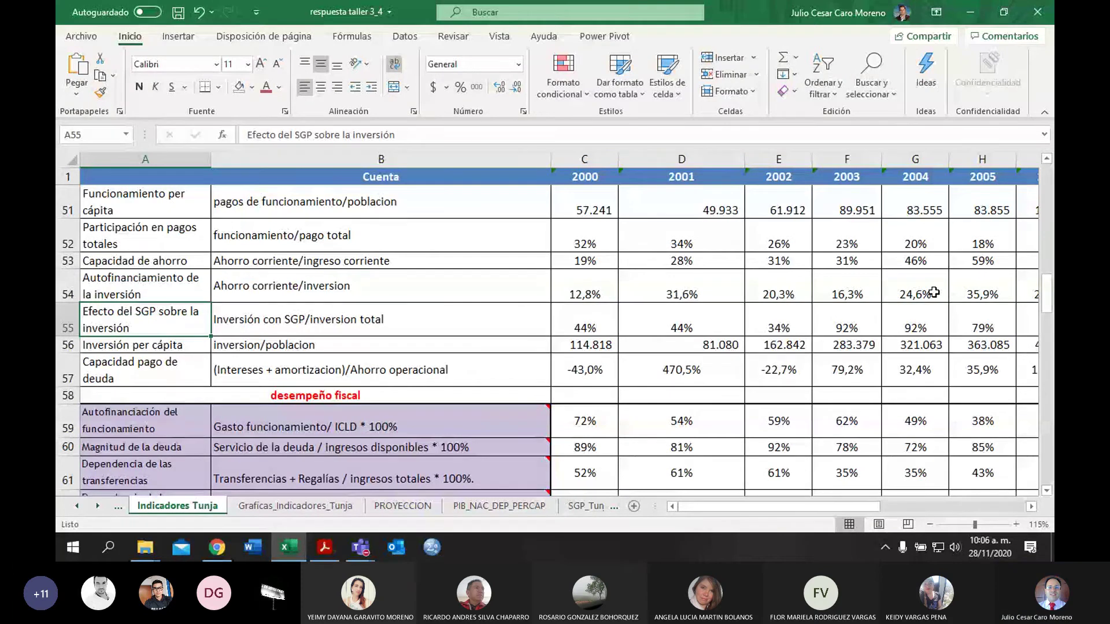
{"action": "key", "text": "alt+Tab"}
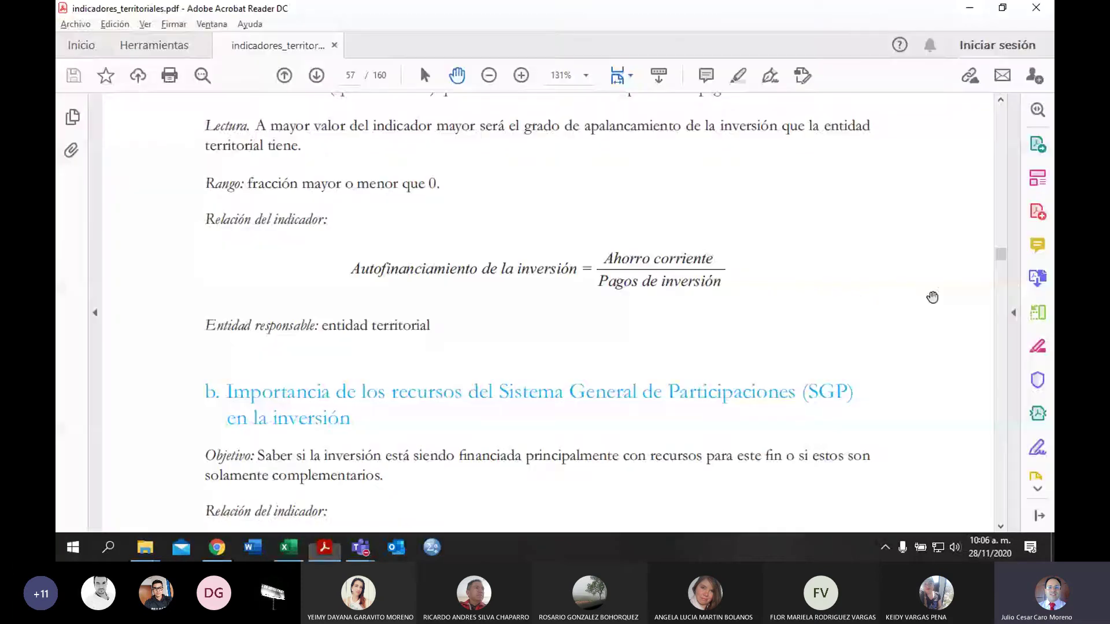
{"action": "scroll", "coordinate": [634, 411], "scroll_direction": "down", "scroll_amount": 5}
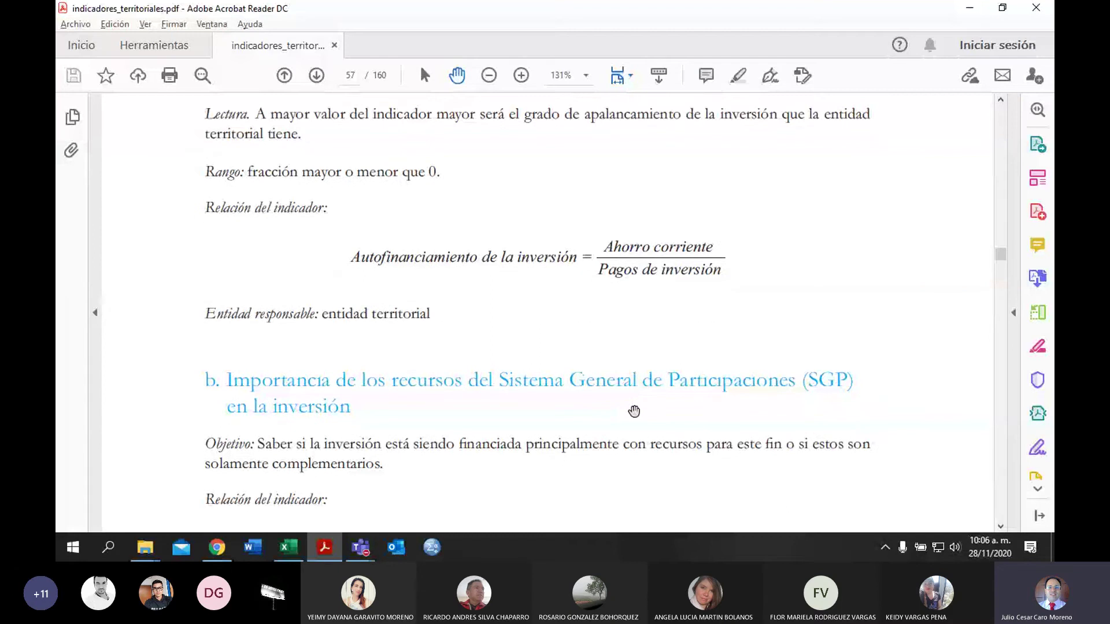
{"action": "scroll", "coordinate": [634, 411], "scroll_direction": "down", "scroll_amount": 1}
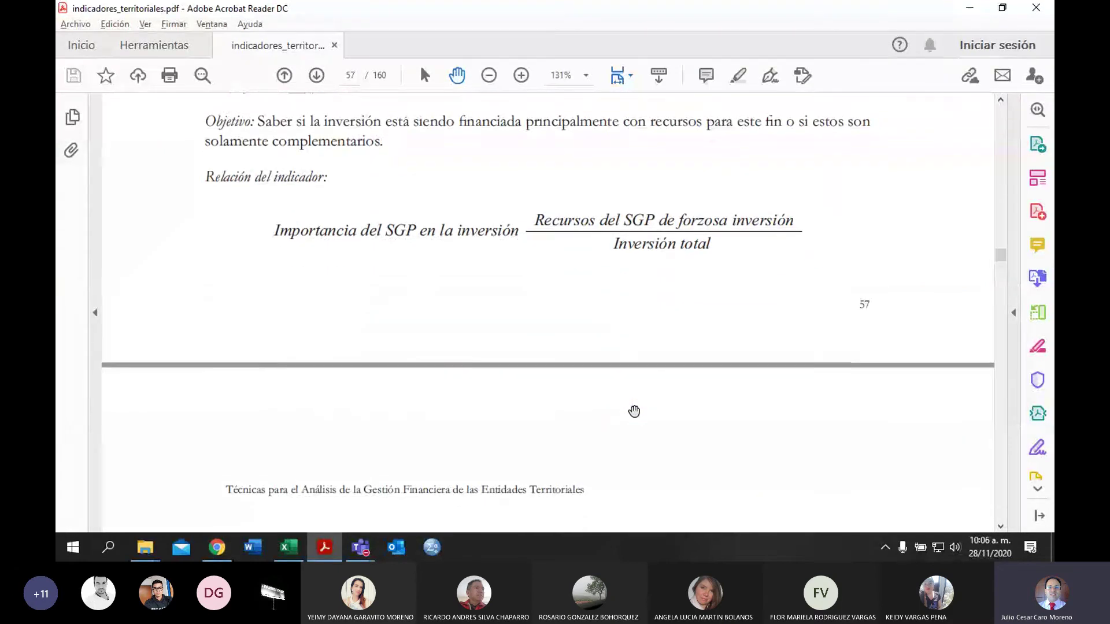
{"action": "key", "text": "alt+Tab"}
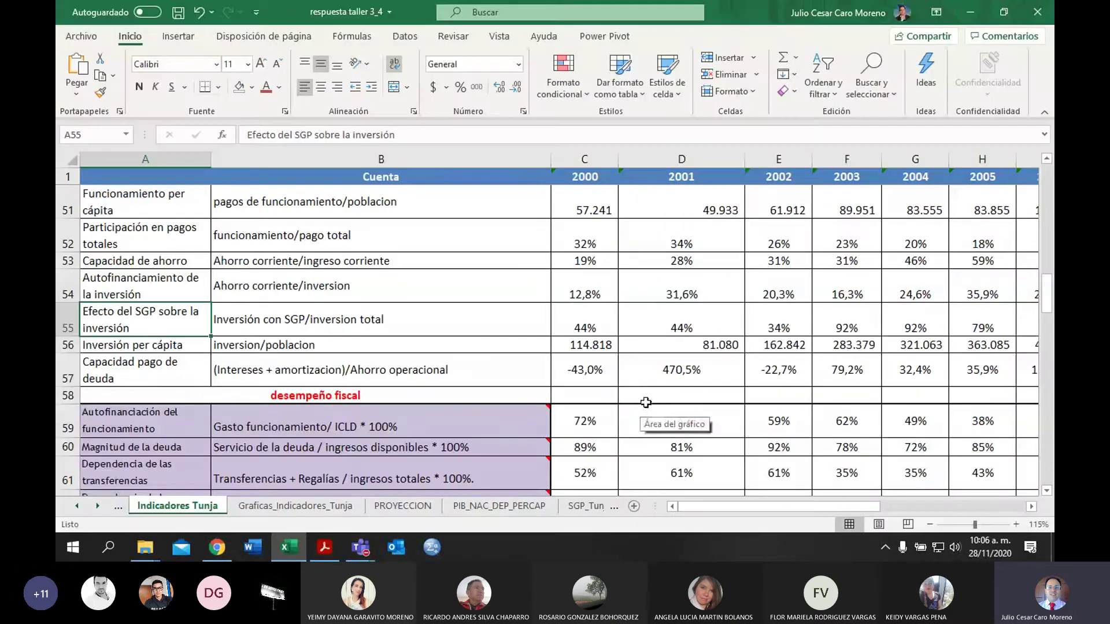
Step: Check the Efecto del SGP sobre la inversión formula in C55, and extend the V55 average to C55:U55
{"action": "double_click", "coordinate": [599, 331]}
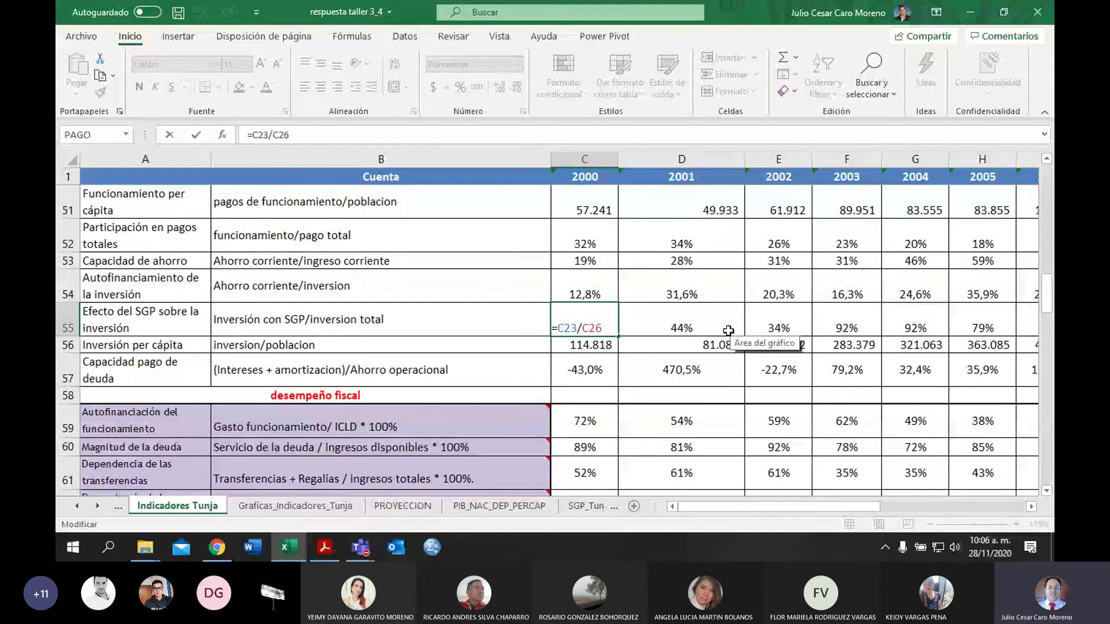
{"action": "key", "text": "ctrl+Return"}
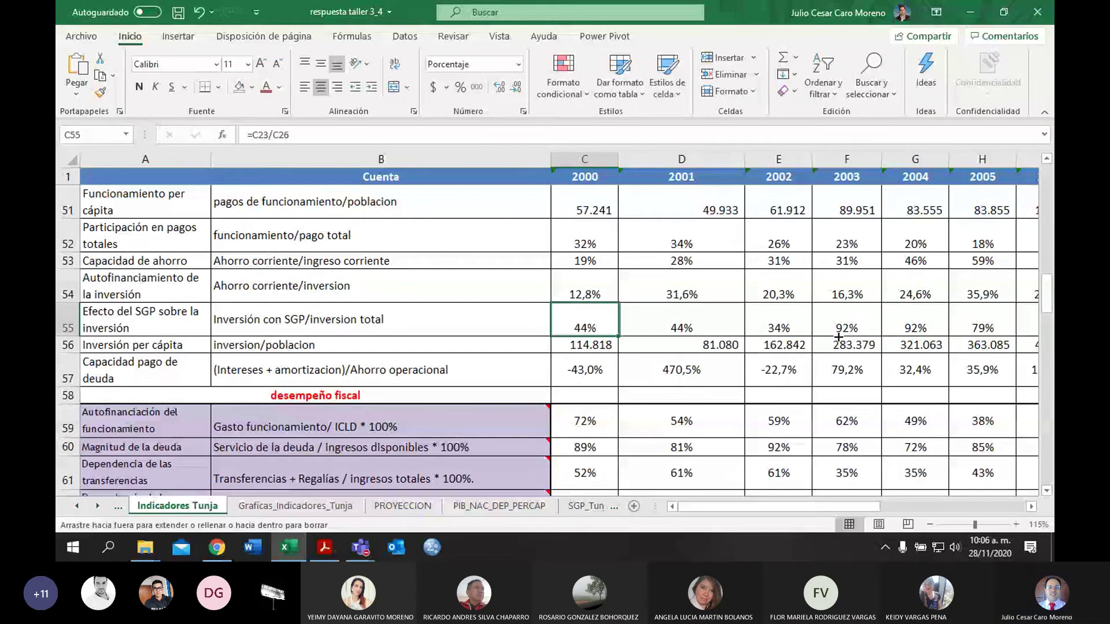
{"action": "key", "text": "ctrl+Right"}
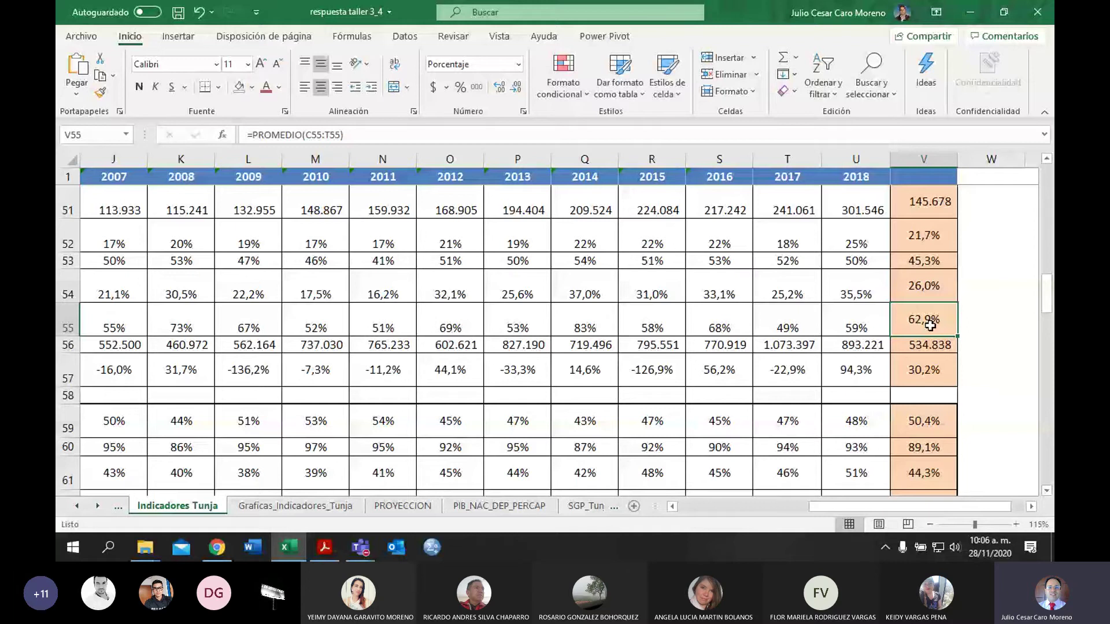
{"action": "double_click", "coordinate": [930, 325]}
{"action": "left_click_drag", "start_coordinate": [822, 303], "coordinate": [870, 300]}
{"action": "key", "text": "Return"}
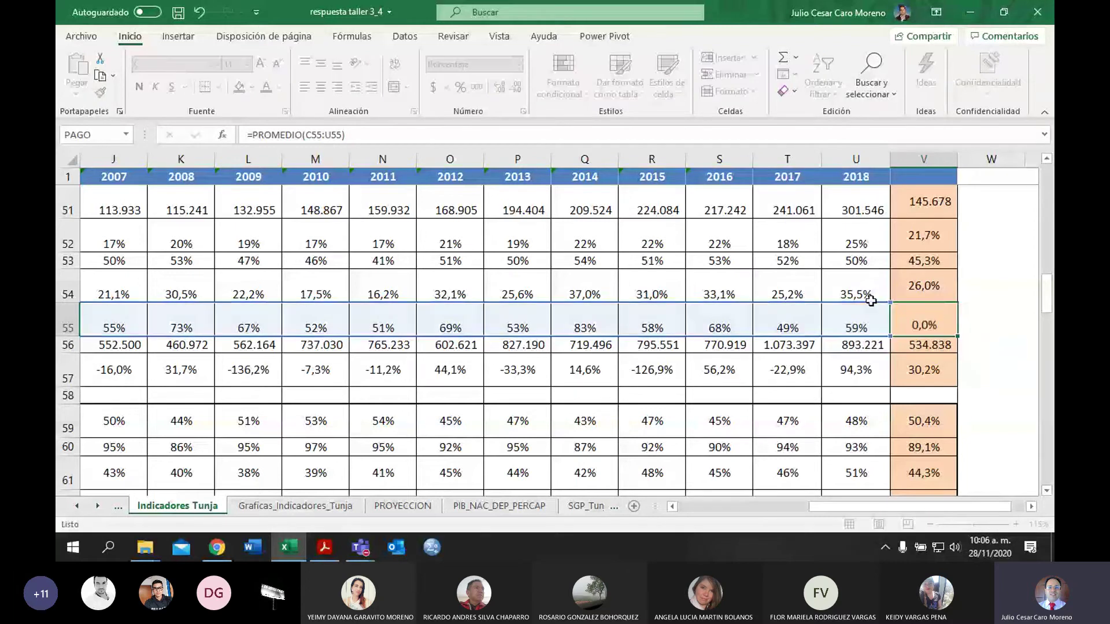
{"action": "left_click", "coordinate": [925, 316]}
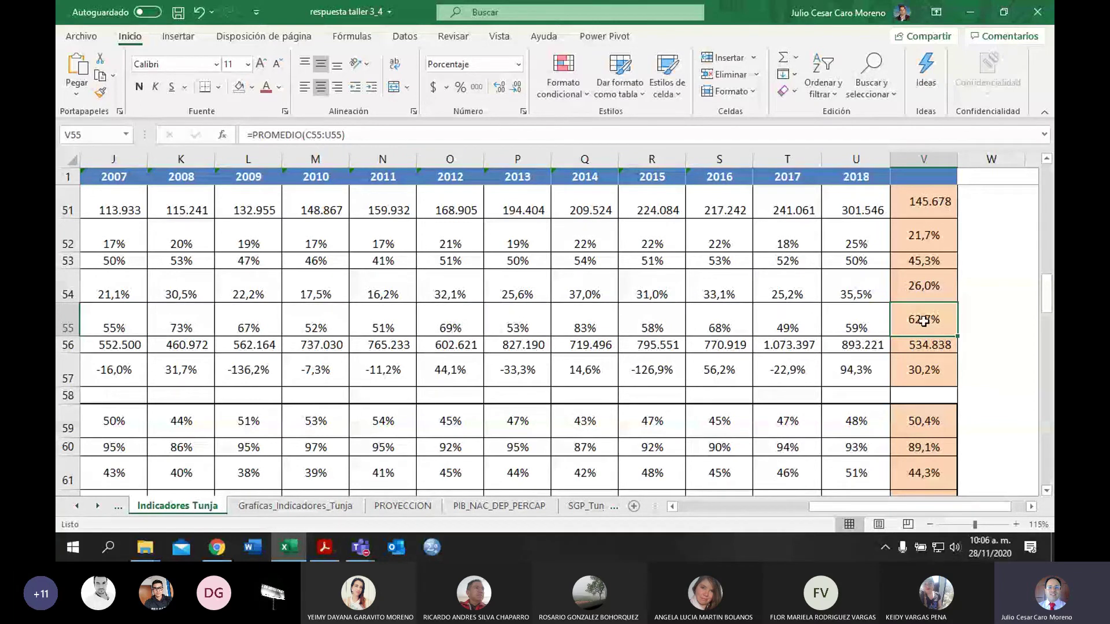
Step: Add the V54 and V55 averages in W55 with =+V54+V55, and show the result without decimals
{"action": "left_click", "coordinate": [961, 324]}
{"action": "type", "text": "+"}
{"action": "left_click", "coordinate": [932, 289]}
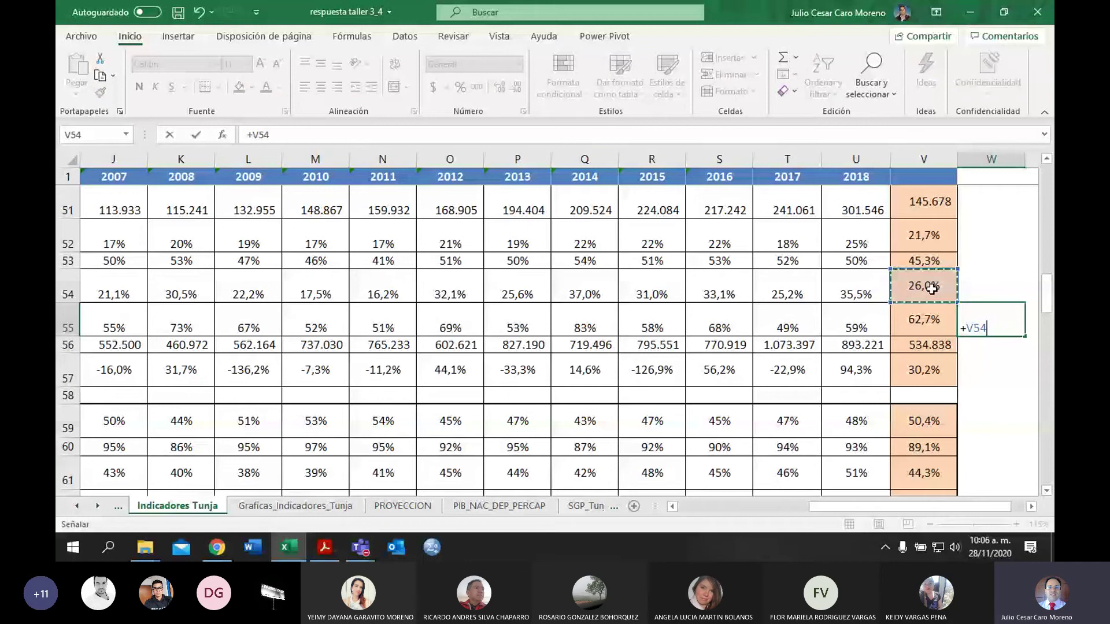
{"action": "type", "text": "+"}
{"action": "left_click", "coordinate": [929, 320]}
{"action": "key", "text": "Return"}
{"action": "left_click", "coordinate": [991, 321]}
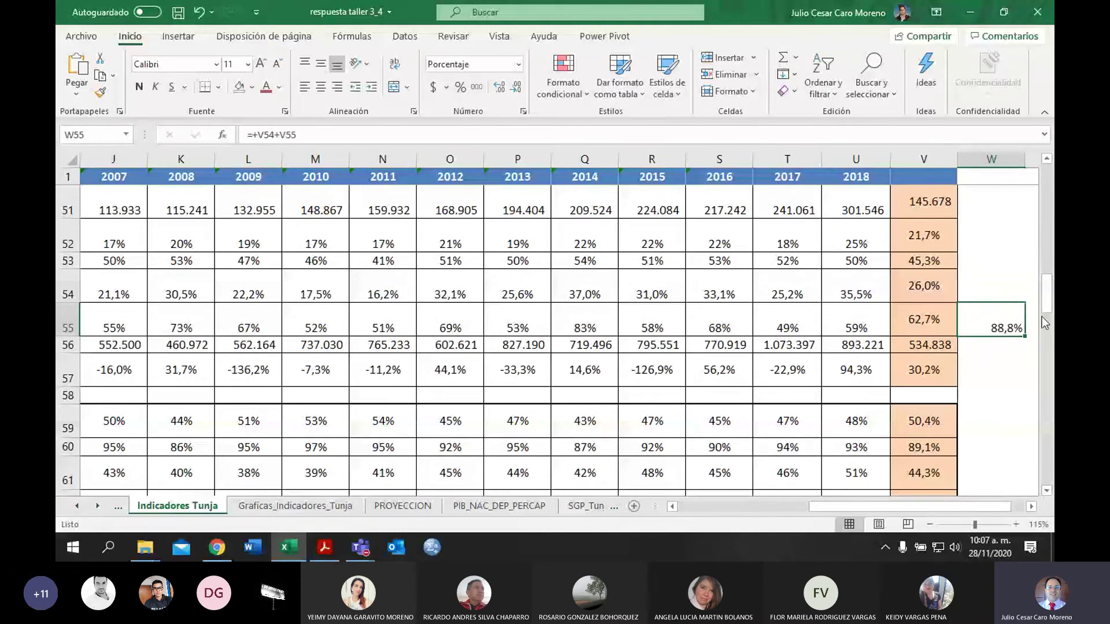
{"action": "left_click", "coordinate": [516, 87]}
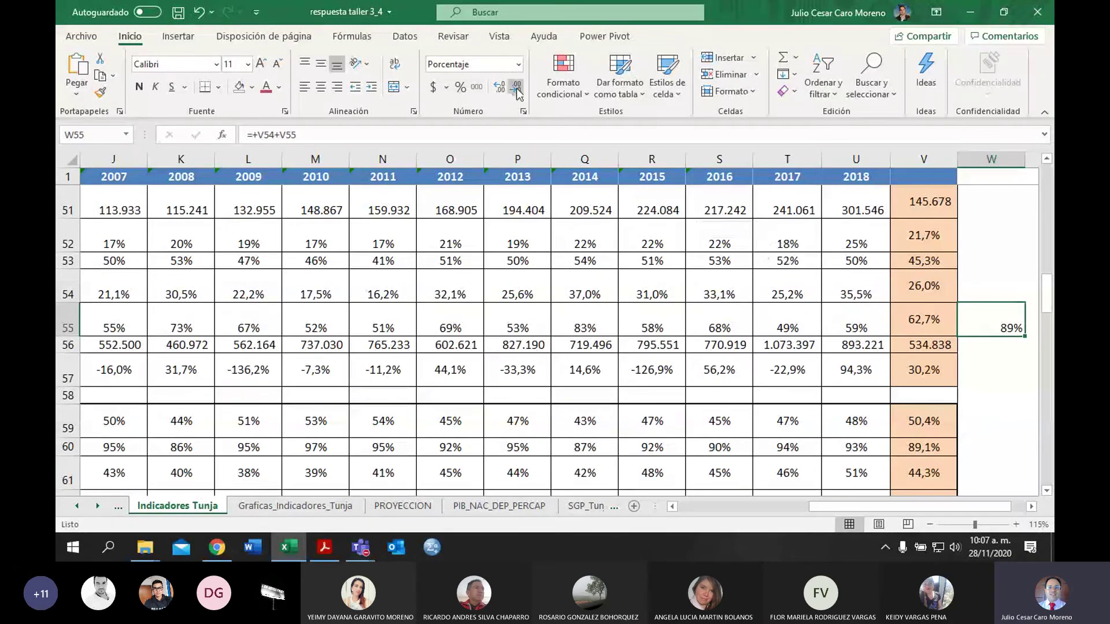
Step: Review the V54 and V55 averages against their combined share in W55, and delete the sum from W55
{"action": "left_click", "coordinate": [944, 328]}
{"action": "left_click", "coordinate": [1006, 327]}
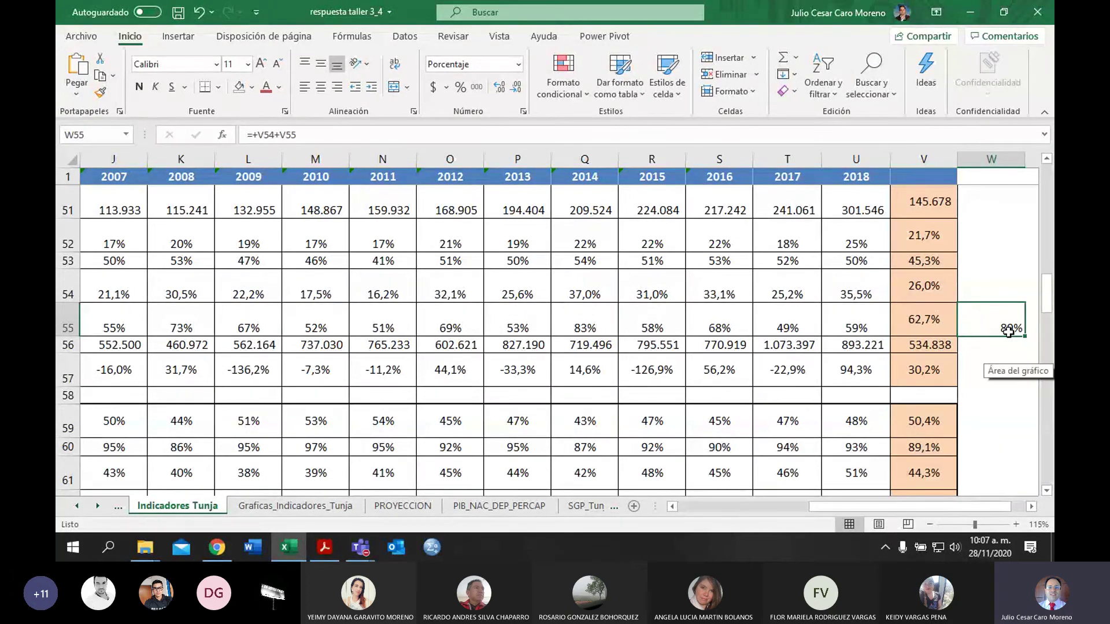
{"action": "left_click", "coordinate": [937, 286]}
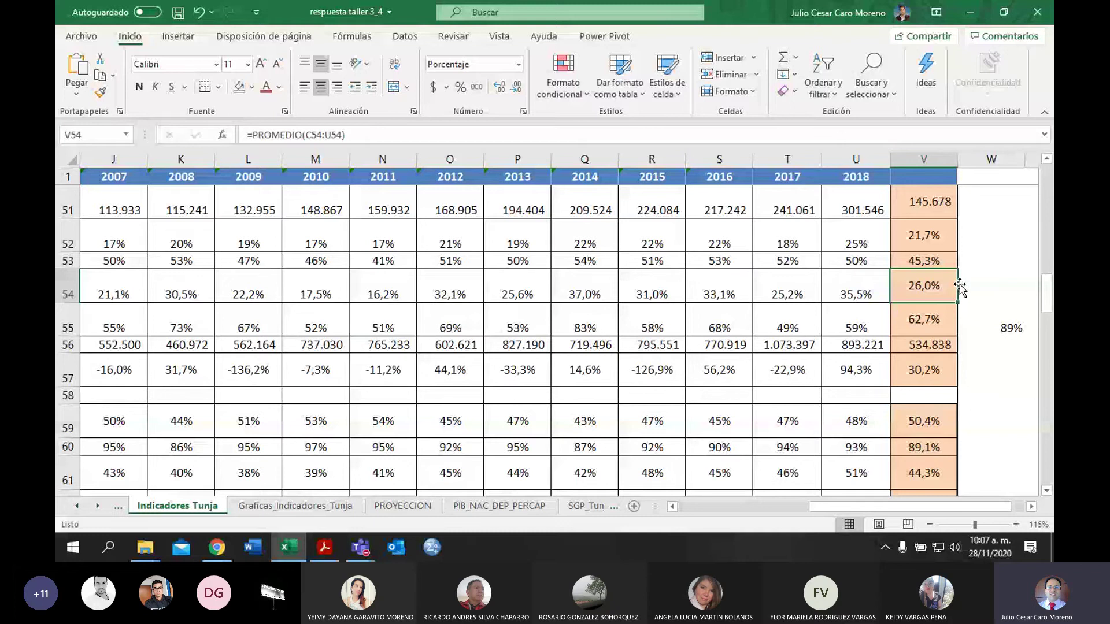
{"action": "left_click_drag", "start_coordinate": [958, 302], "coordinate": [948, 331]}
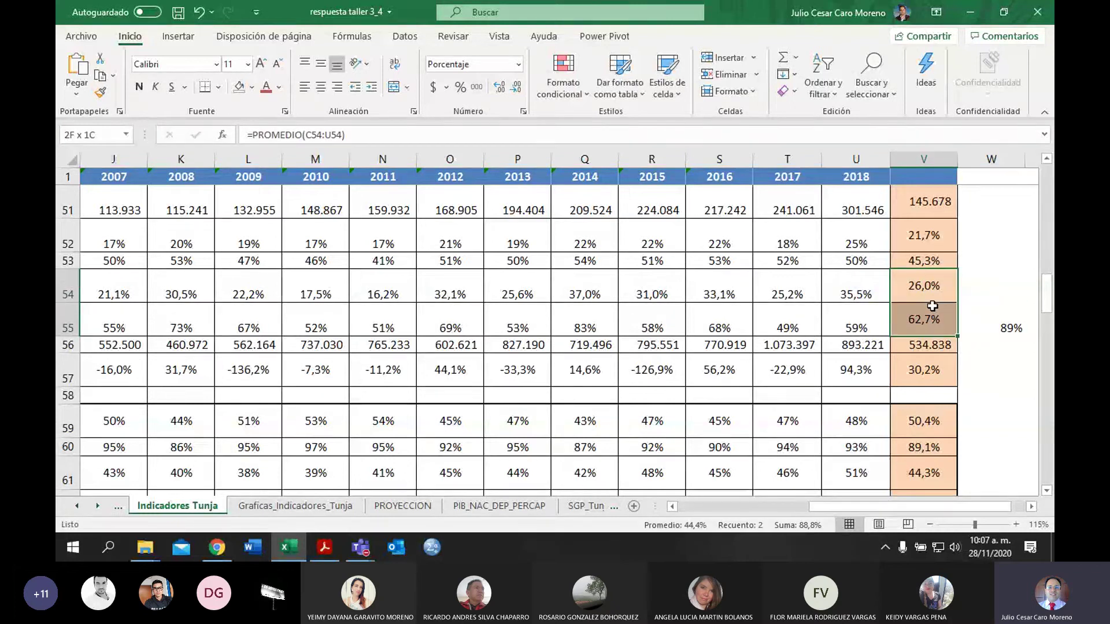
{"action": "left_click", "coordinate": [994, 315]}
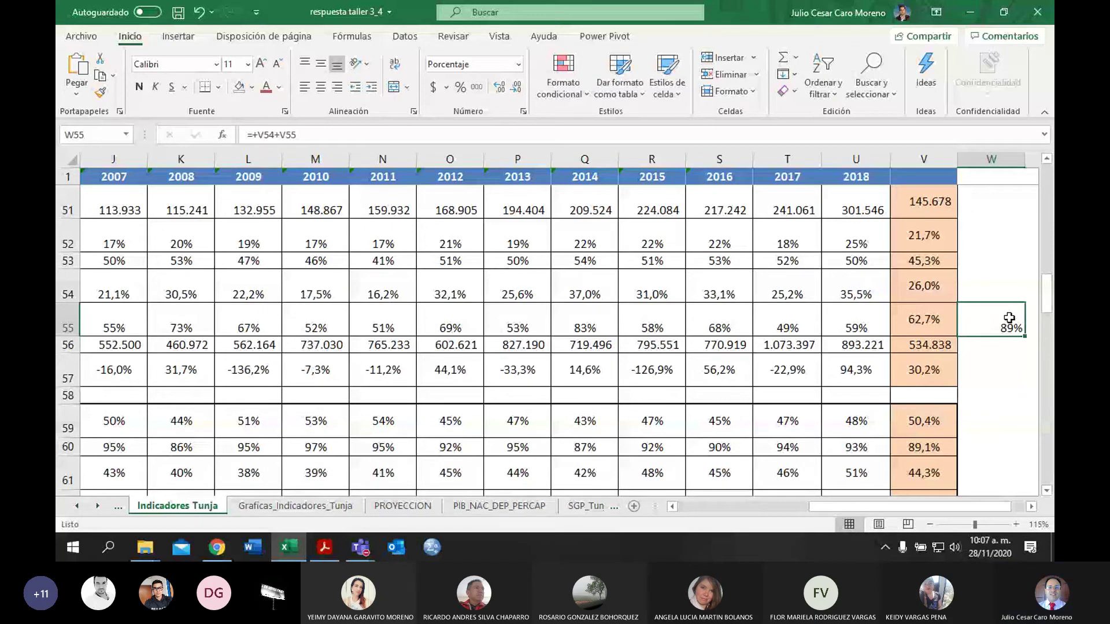
{"action": "key", "text": "Delete"}
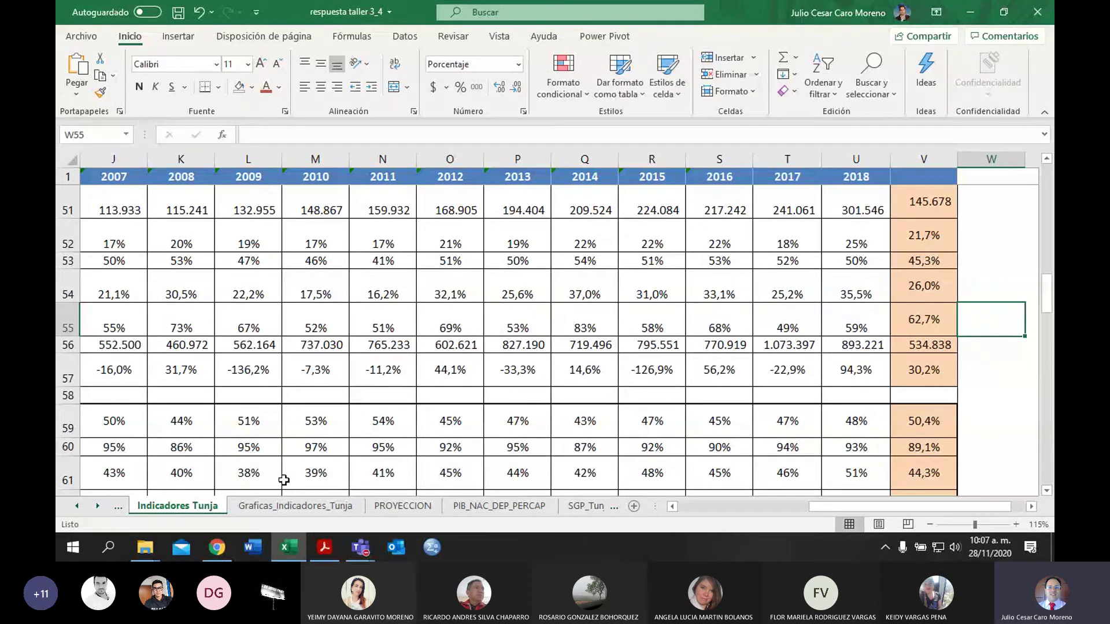
Step: Examine the Efecto del SGP sobre la inversión chart on the Graficas_Indicadores_Tunja sheet, reading its 2004 and 2018 points against the average line
{"action": "left_click", "coordinate": [287, 505]}
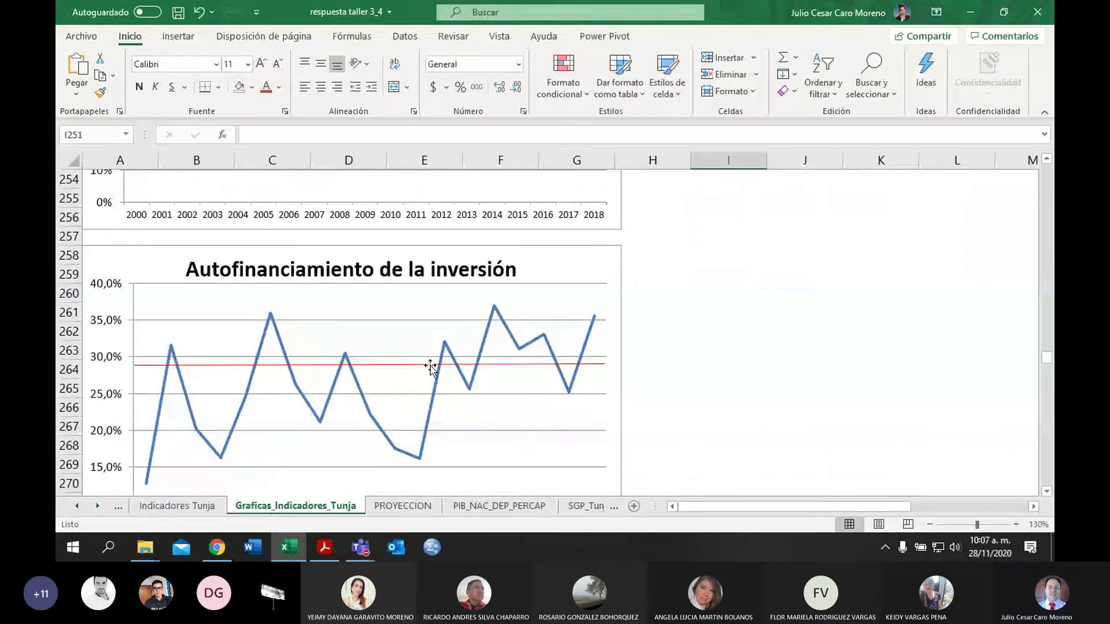
{"action": "scroll", "coordinate": [703, 350], "scroll_direction": "down", "scroll_amount": 4}
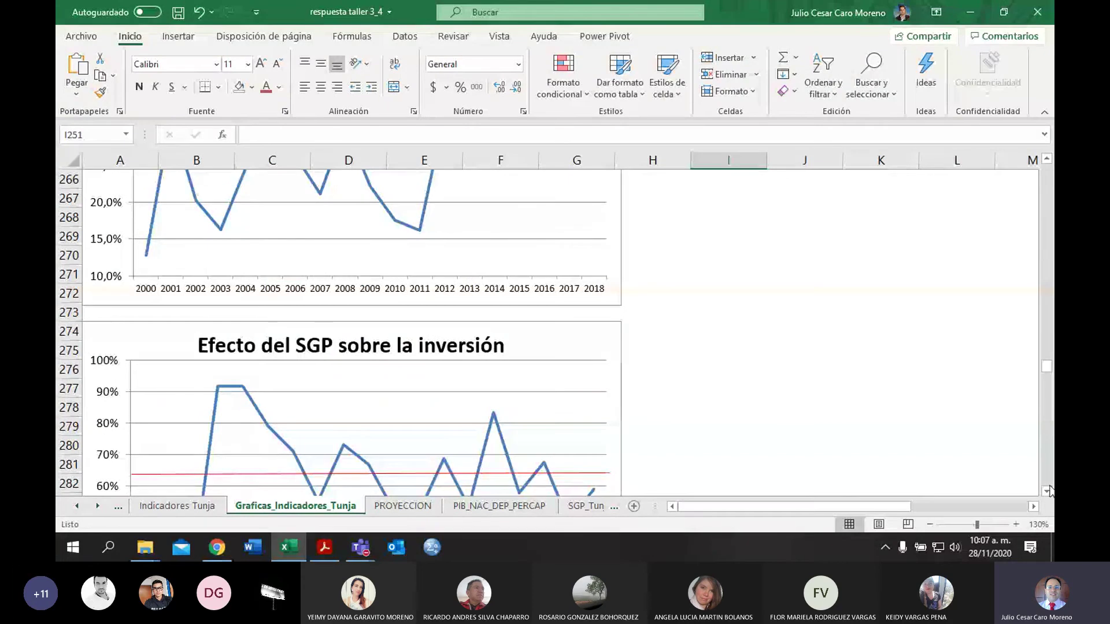
{"action": "left_click", "coordinate": [1047, 491]}
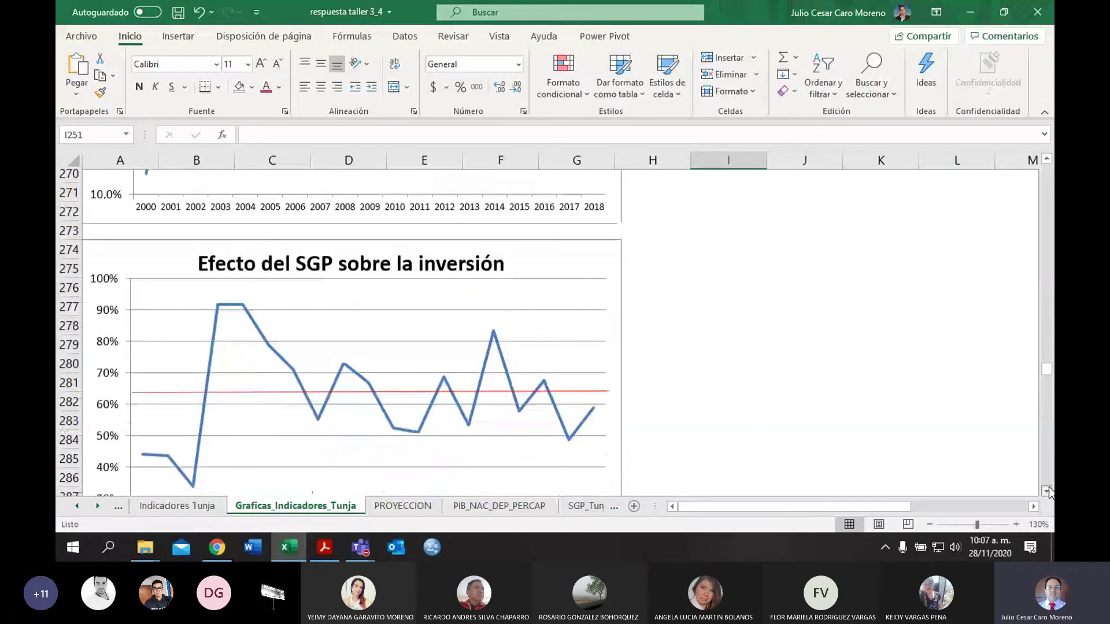
{"action": "scroll", "coordinate": [662, 399], "scroll_direction": "down", "scroll_amount": 1}
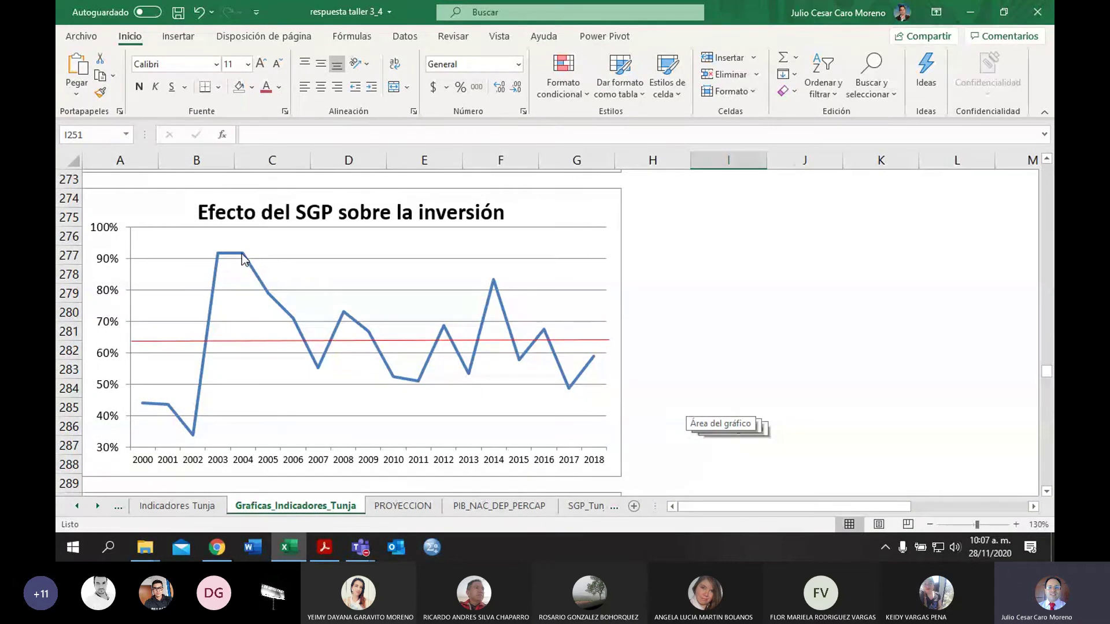
{"action": "mouse_move", "coordinate": [231, 258]}
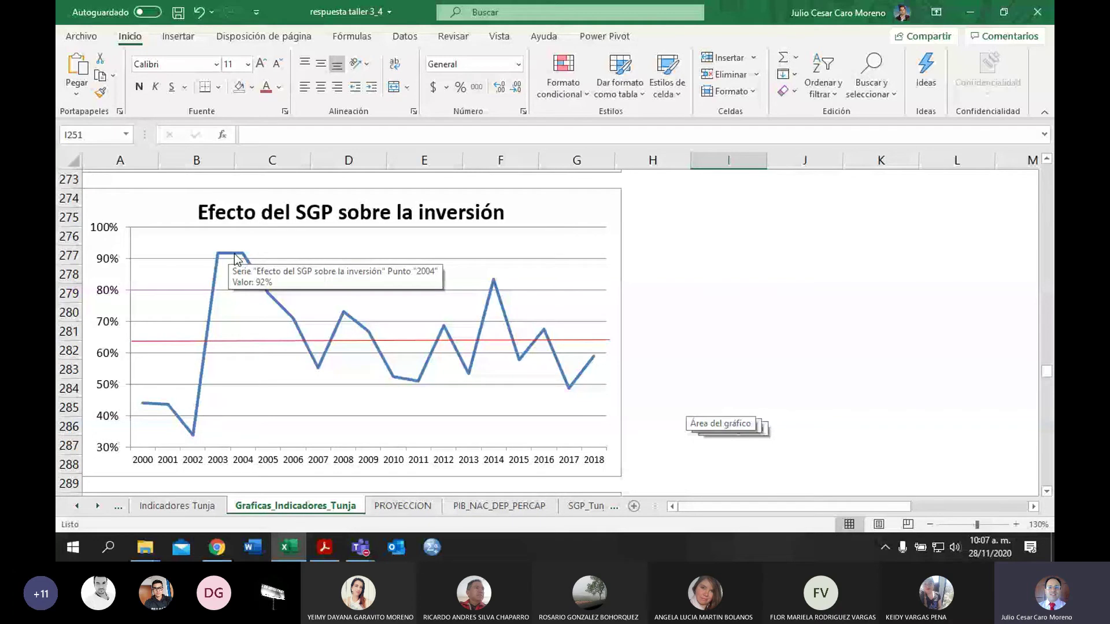
{"action": "mouse_move", "coordinate": [590, 363]}
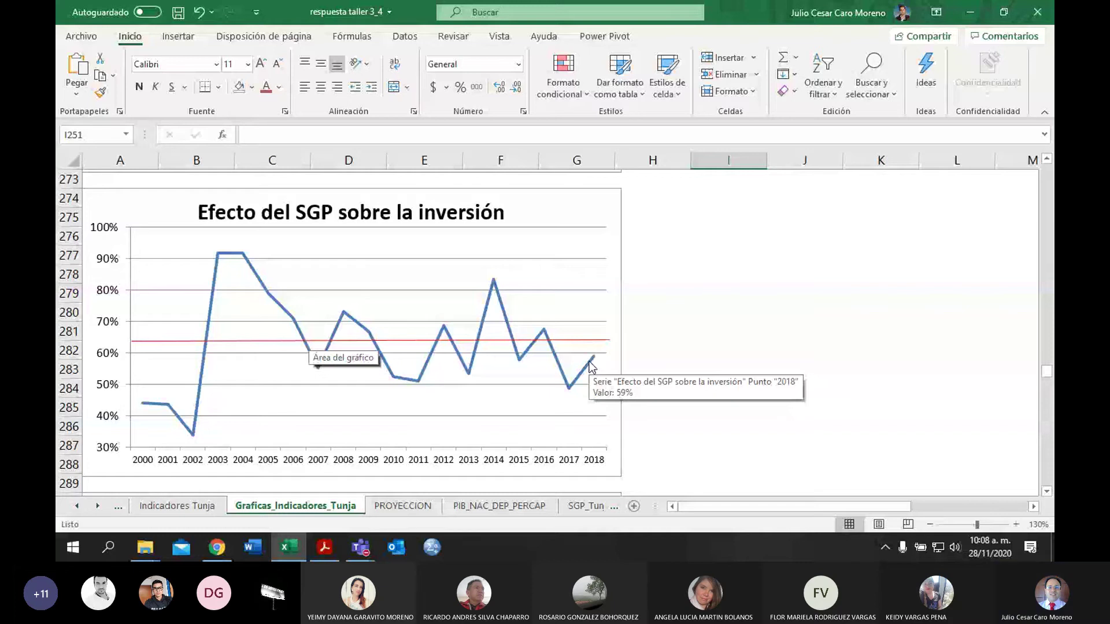
Step: Read through the SGP investment indicators in the methodology PDF up to the Efecto del SGP sobre la inversión formula on page 59
{"action": "key", "text": "alt+Tab"}
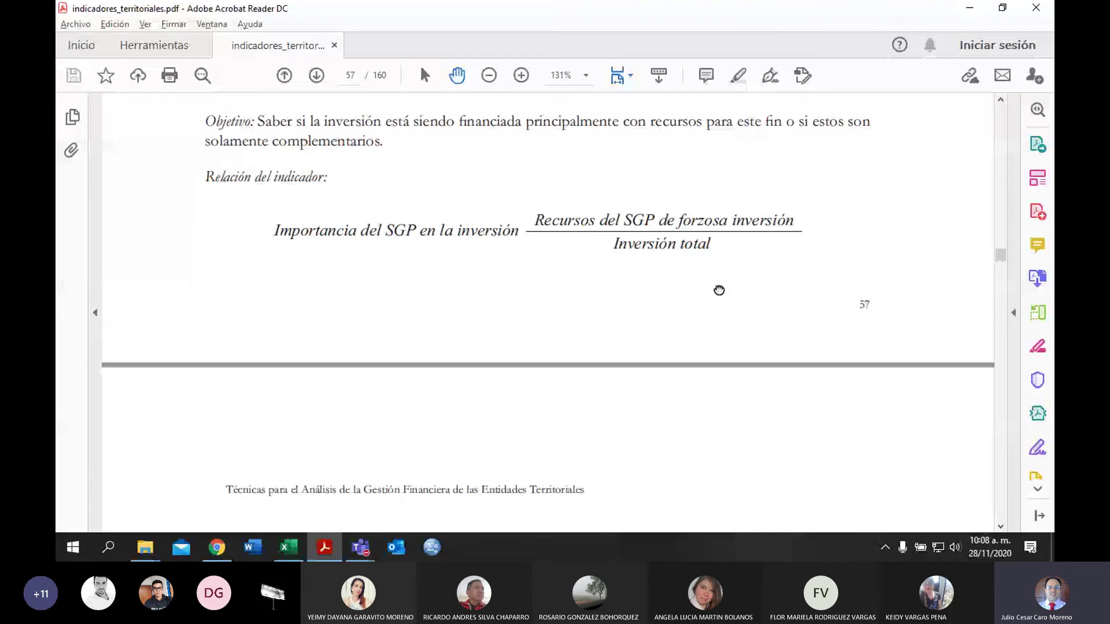
{"action": "scroll", "coordinate": [719, 291], "scroll_direction": "down", "scroll_amount": 5}
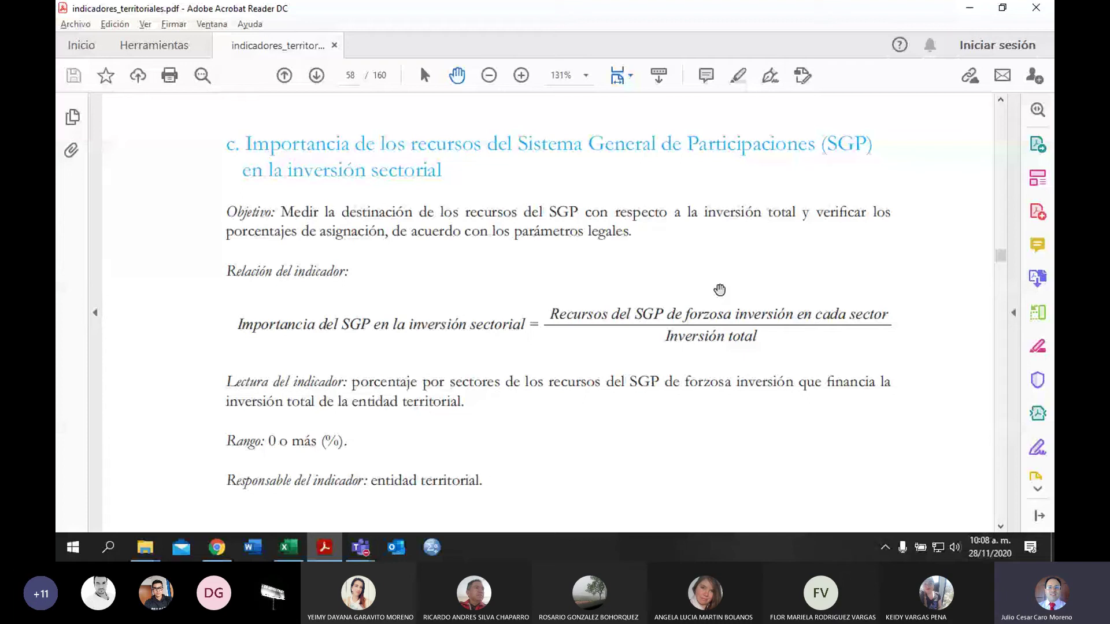
{"action": "scroll", "coordinate": [716, 289], "scroll_direction": "down", "scroll_amount": 3}
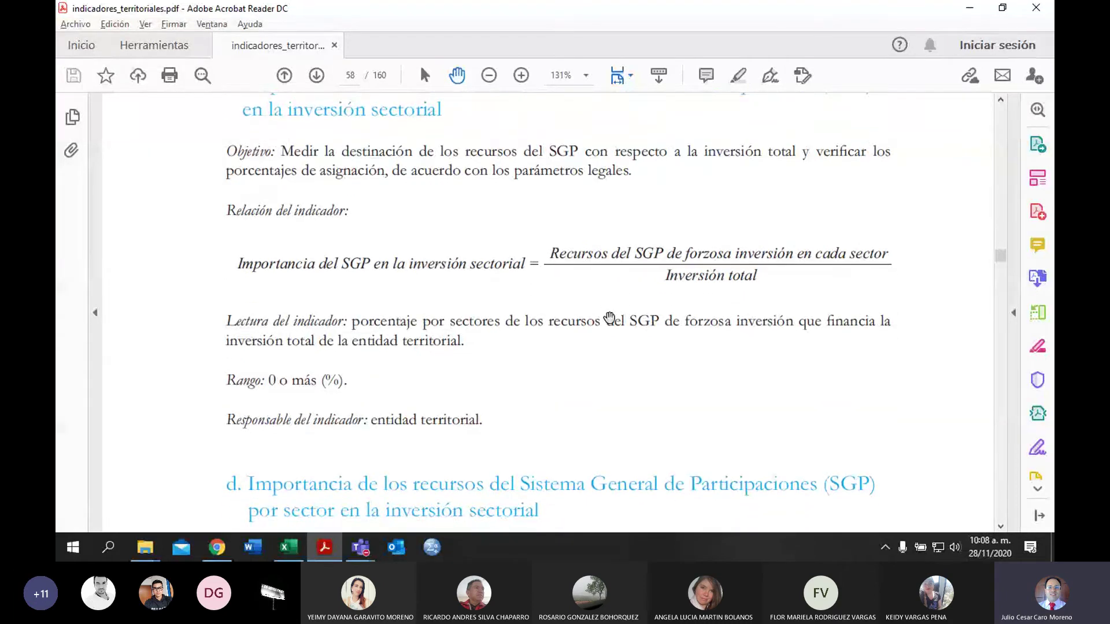
{"action": "scroll", "coordinate": [609, 318], "scroll_direction": "down", "scroll_amount": 10}
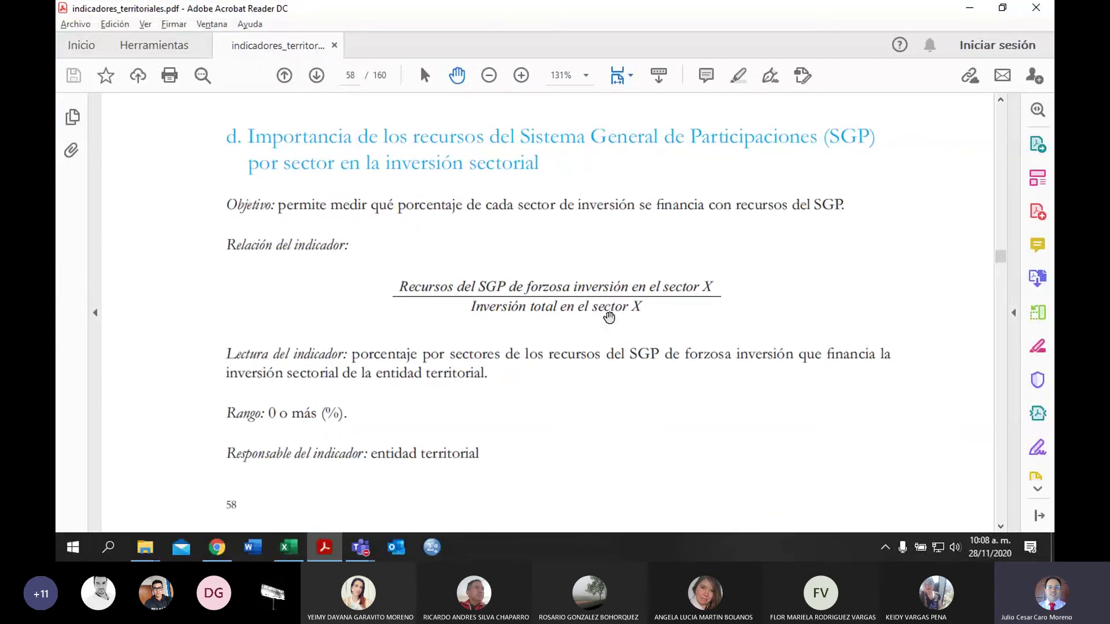
{"action": "scroll", "coordinate": [609, 317], "scroll_direction": "down", "scroll_amount": 15}
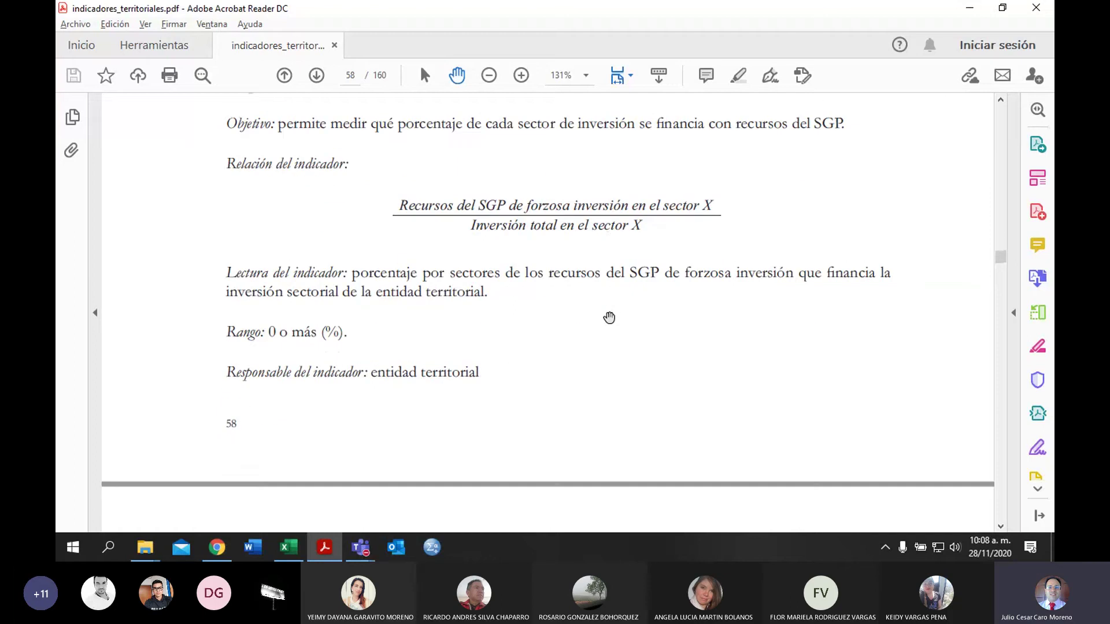
{"action": "scroll", "coordinate": [610, 318], "scroll_direction": "down", "scroll_amount": 3}
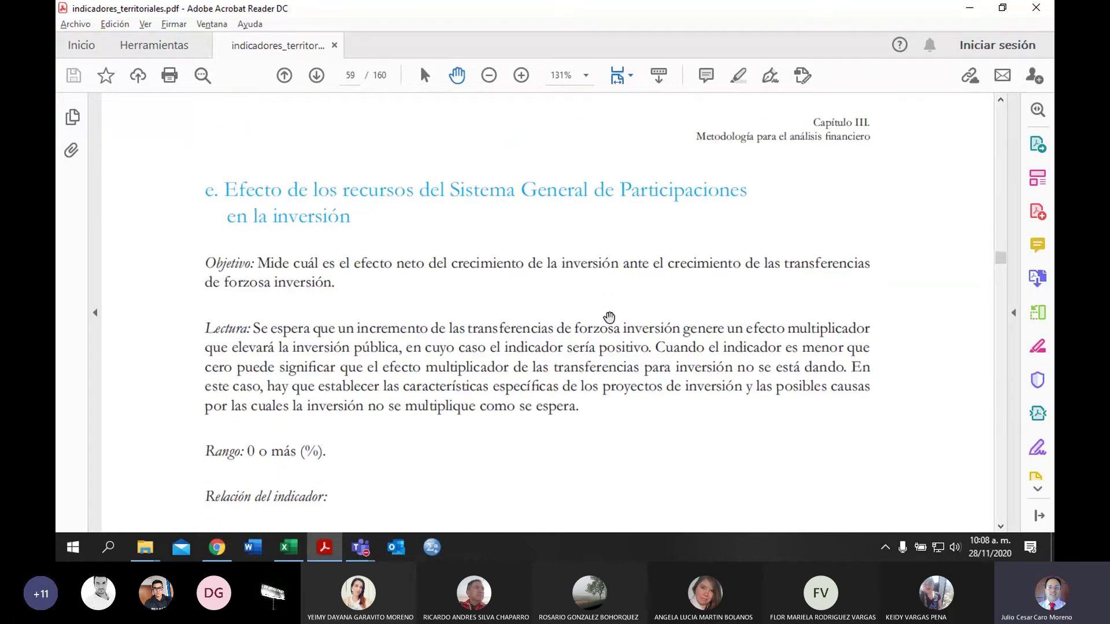
{"action": "scroll", "coordinate": [610, 317], "scroll_direction": "down", "scroll_amount": 7}
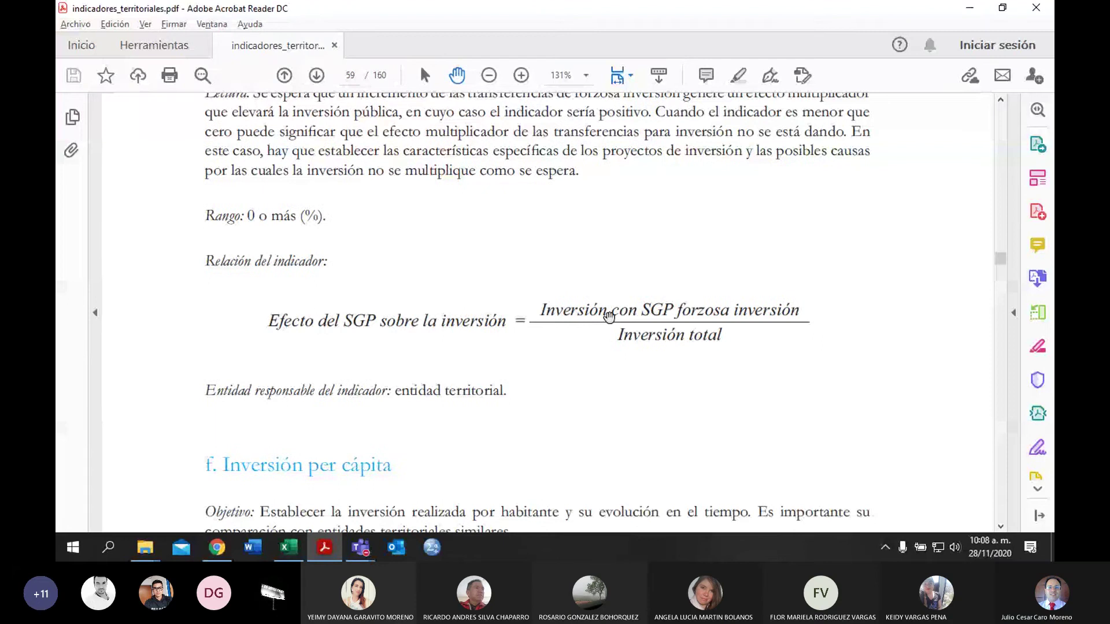
Step: Check the indicator label in A56, and read the Inversión per cápita definition and formula in the PDF
{"action": "key", "text": "alt+Tab"}
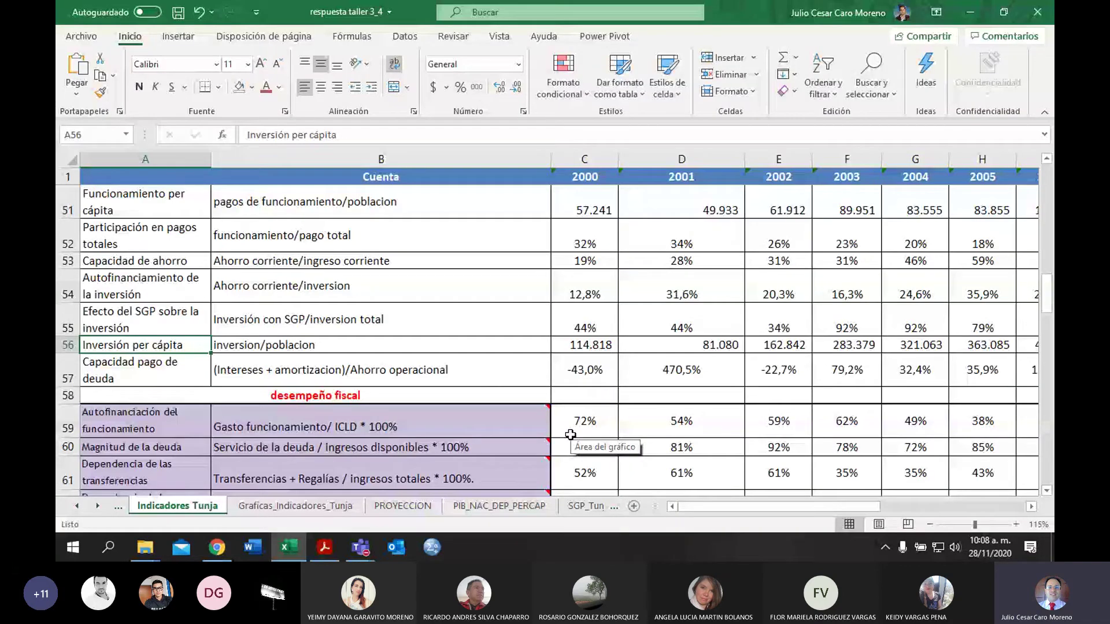
{"action": "key", "text": "alt+Tab"}
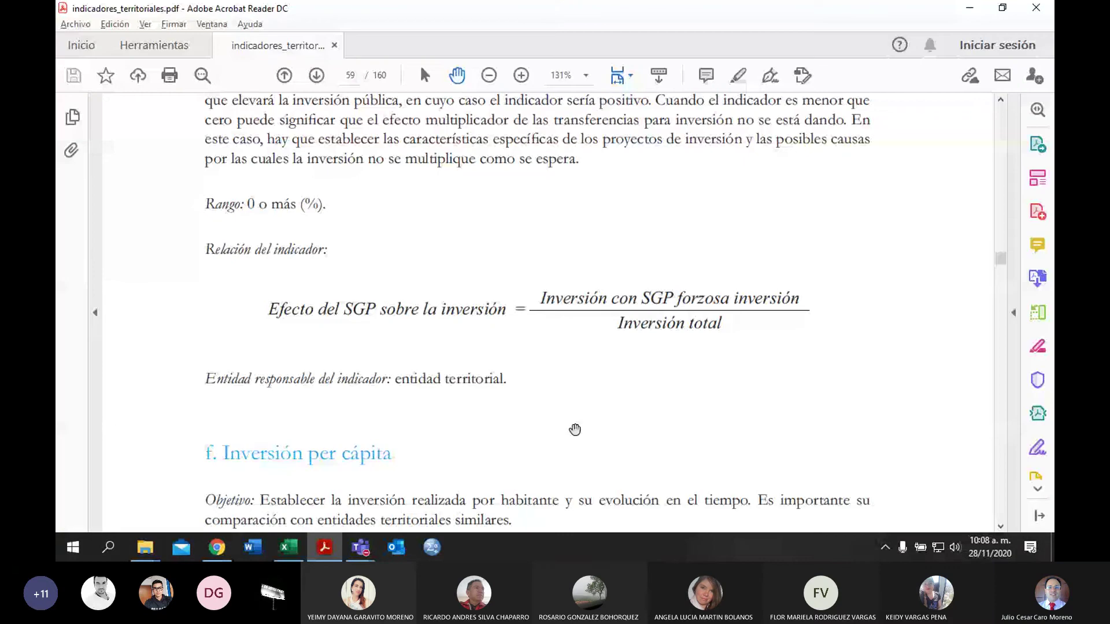
{"action": "scroll", "coordinate": [575, 430], "scroll_direction": "down", "scroll_amount": 8}
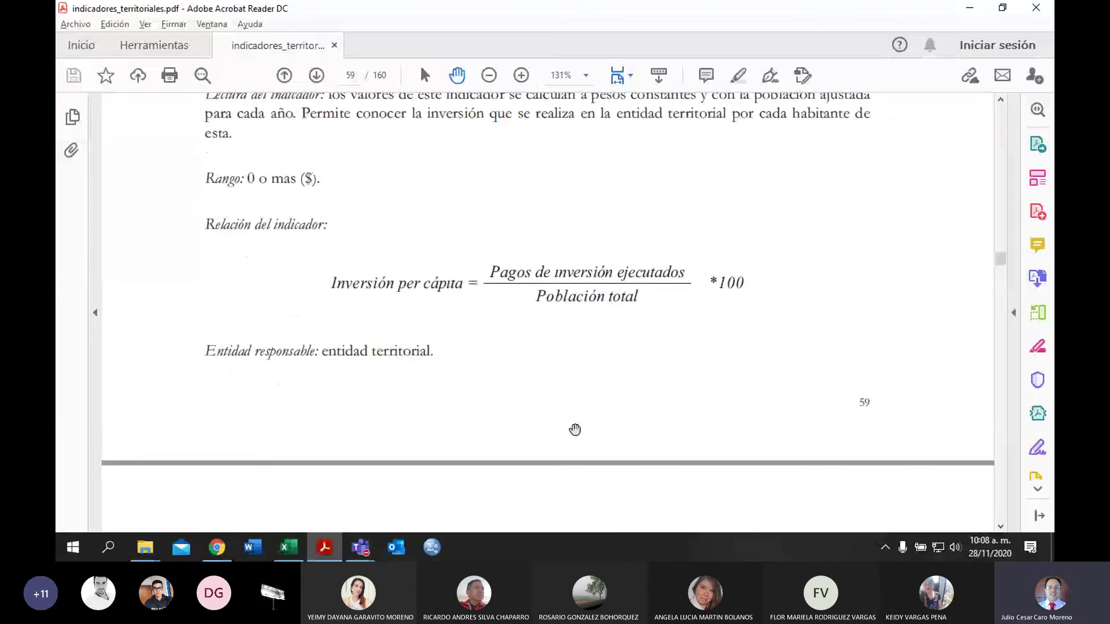
{"action": "scroll", "coordinate": [574, 429], "scroll_direction": "down", "scroll_amount": 1}
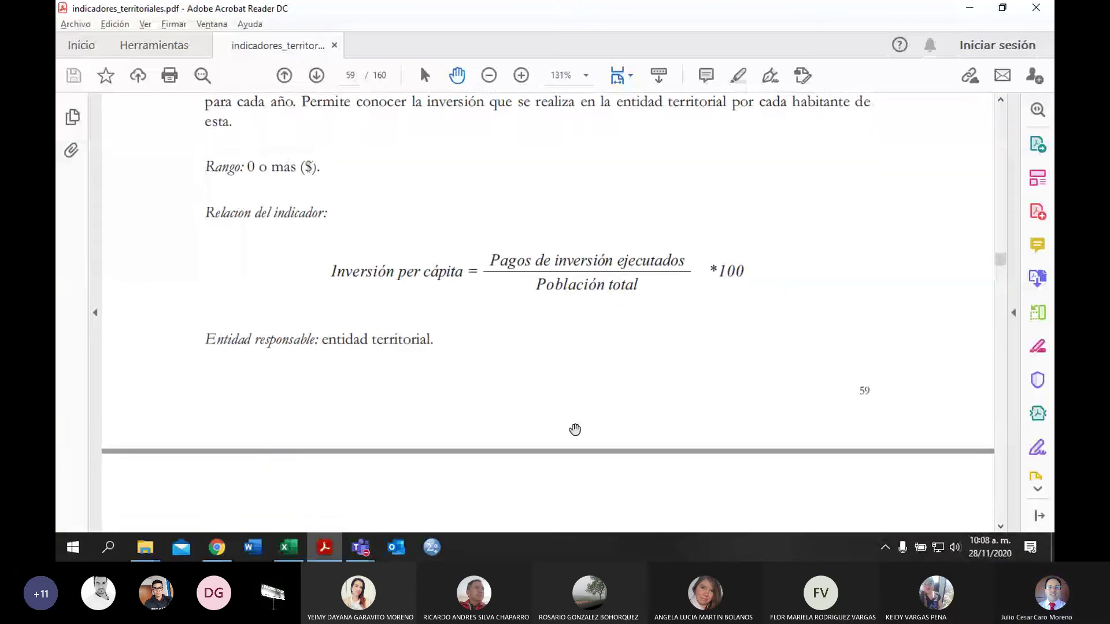
{"action": "scroll", "coordinate": [575, 430], "scroll_direction": "up", "scroll_amount": 1}
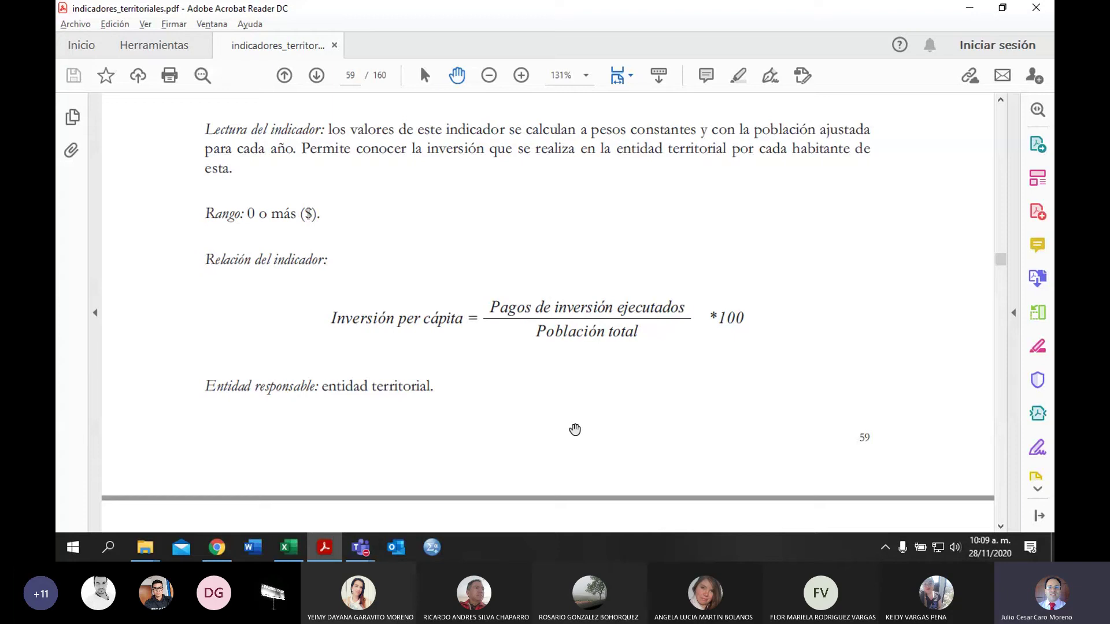
Step: Return to the Indicadores Tunja sheet and inspect the Inversión per cápita formula in C56
{"action": "key", "text": "alt+Tab"}
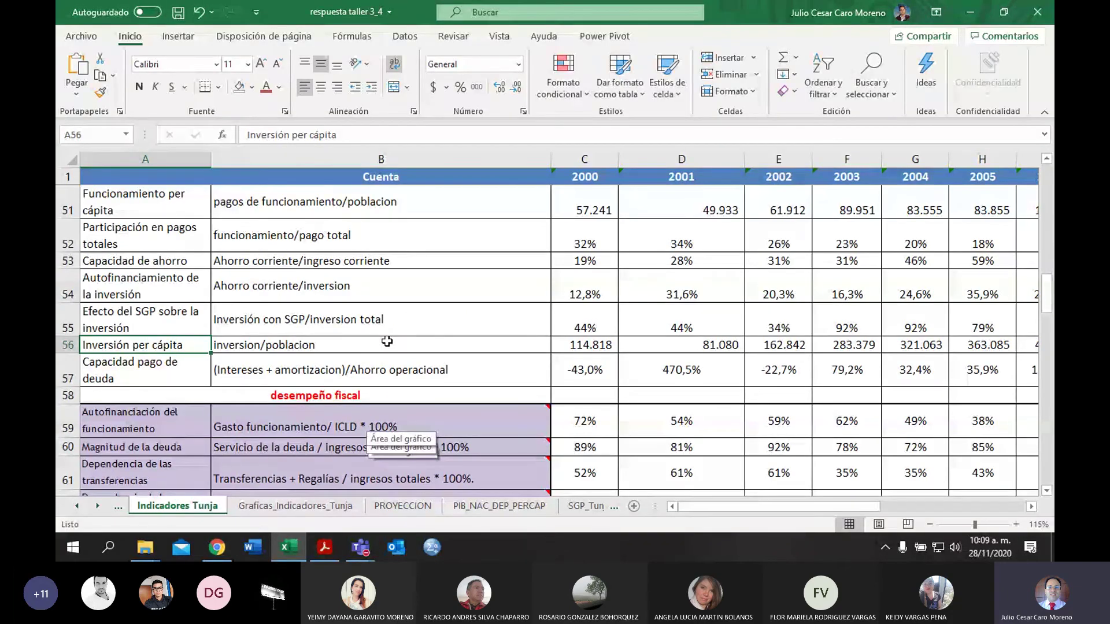
{"action": "double_click", "coordinate": [604, 347]}
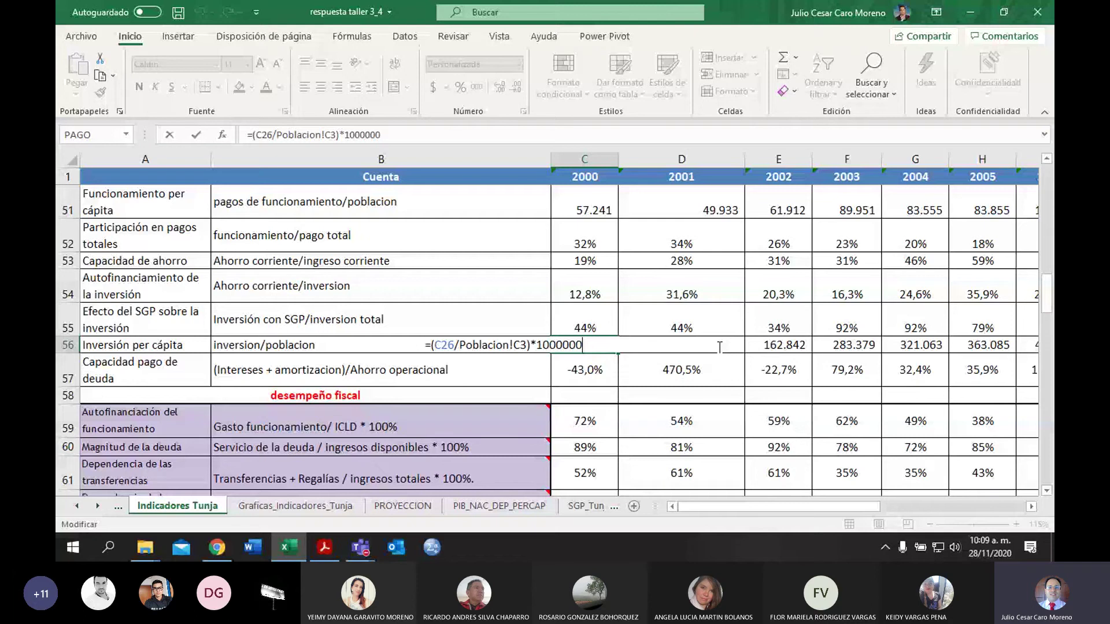
{"action": "key", "text": "Return"}
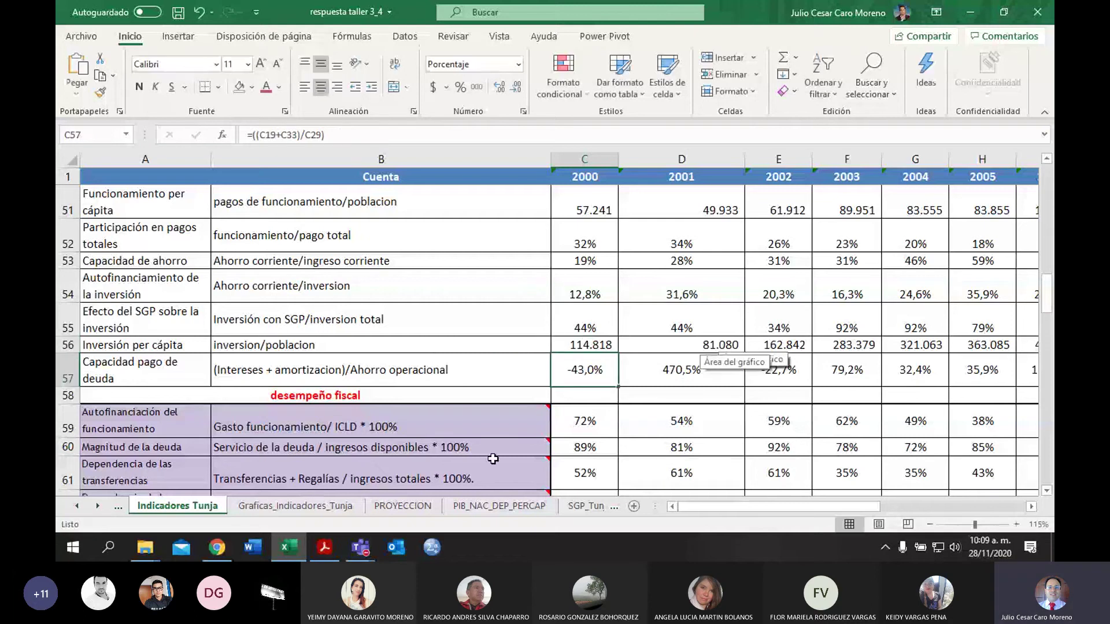
Step: Find the Poblacion sheet in the workbook and view the Tunja and Boyaca population figures starting from 2000
{"action": "left_click", "coordinate": [581, 505]}
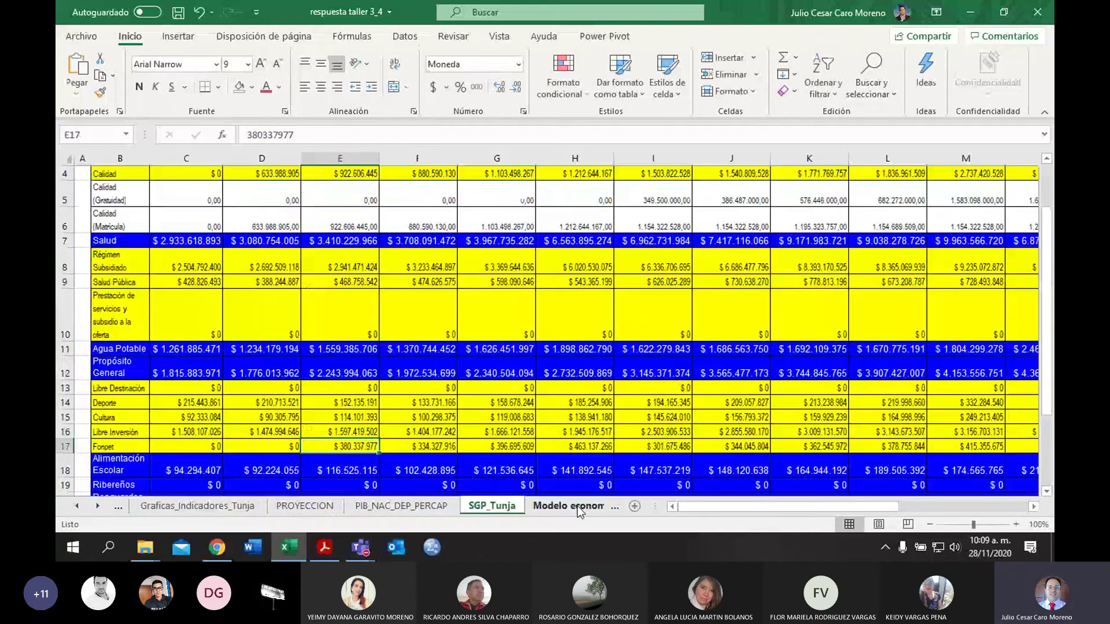
{"action": "key", "text": "ctrl+Page_Down"}
{"action": "key", "text": "ctrl+Page_Down"}
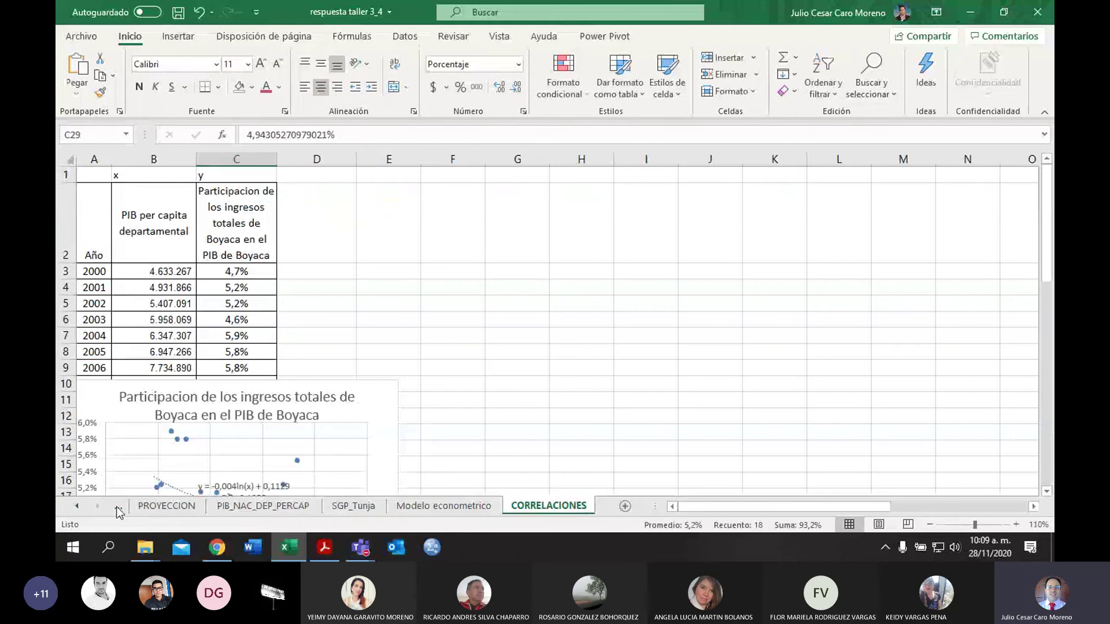
{"action": "left_click", "coordinate": [78, 506]}
{"action": "left_click", "coordinate": [79, 505]}
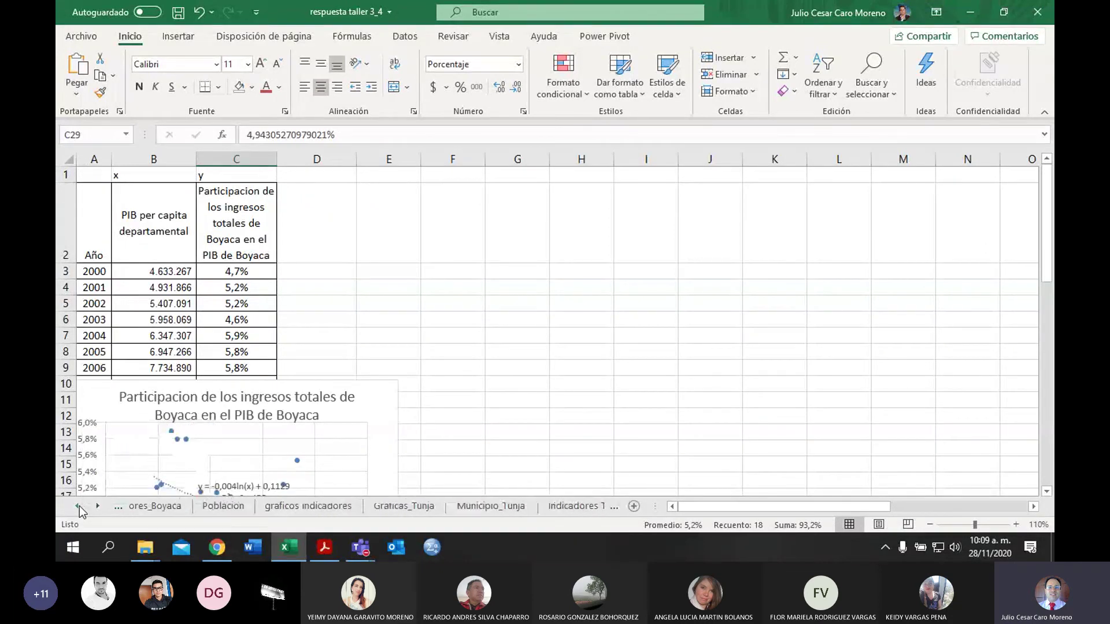
{"action": "left_click", "coordinate": [78, 505]}
{"action": "left_click", "coordinate": [78, 506]}
{"action": "left_click", "coordinate": [79, 506]}
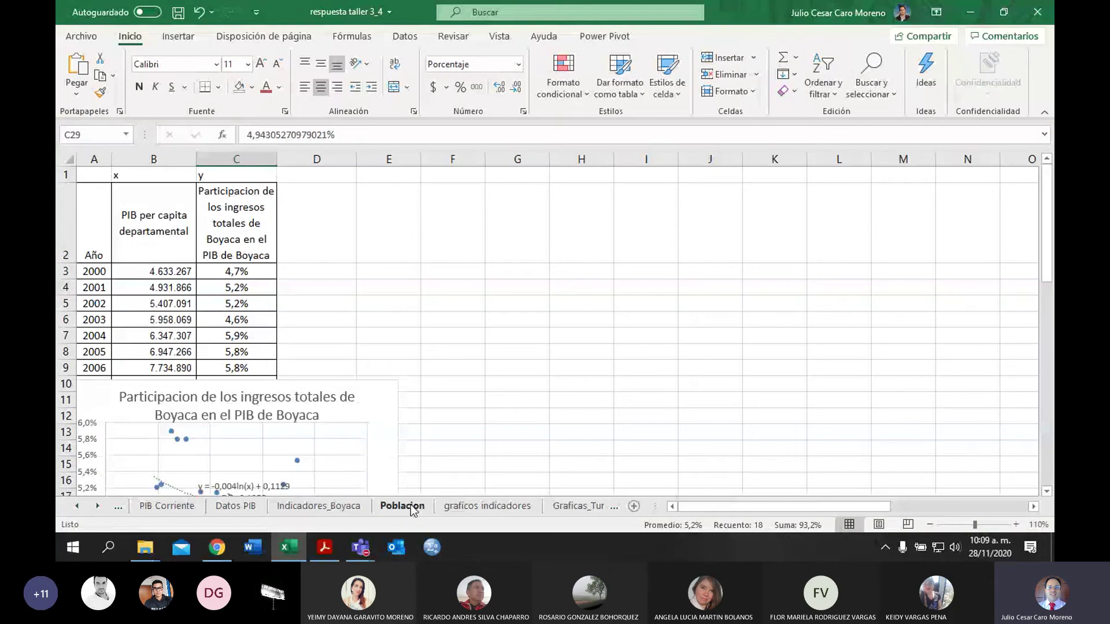
{"action": "left_click", "coordinate": [410, 505]}
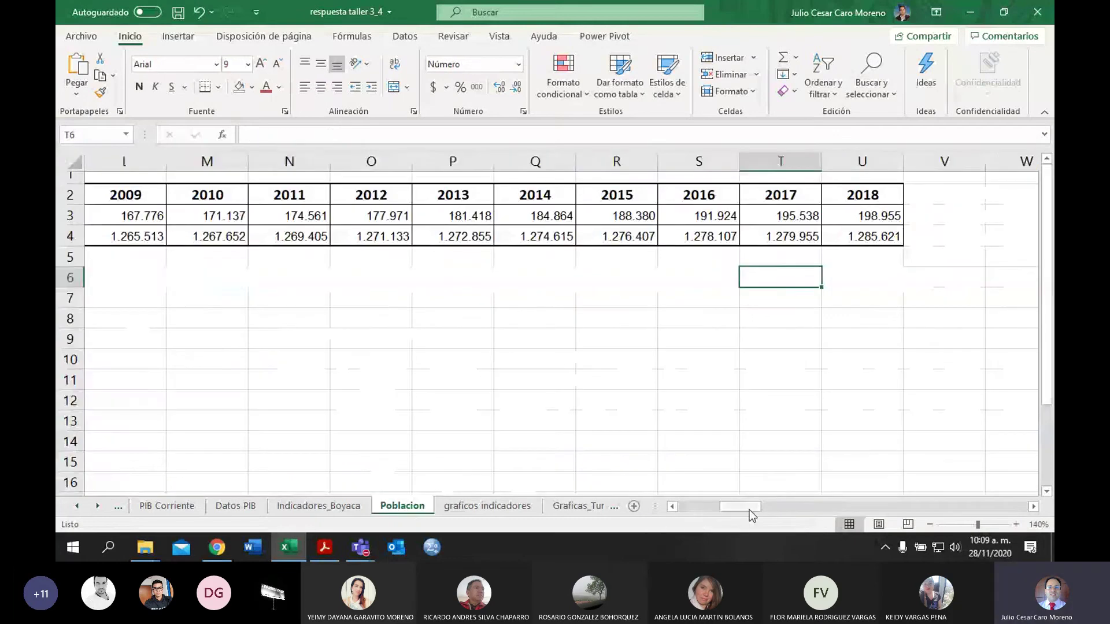
{"action": "left_click_drag", "start_coordinate": [749, 509], "coordinate": [635, 492]}
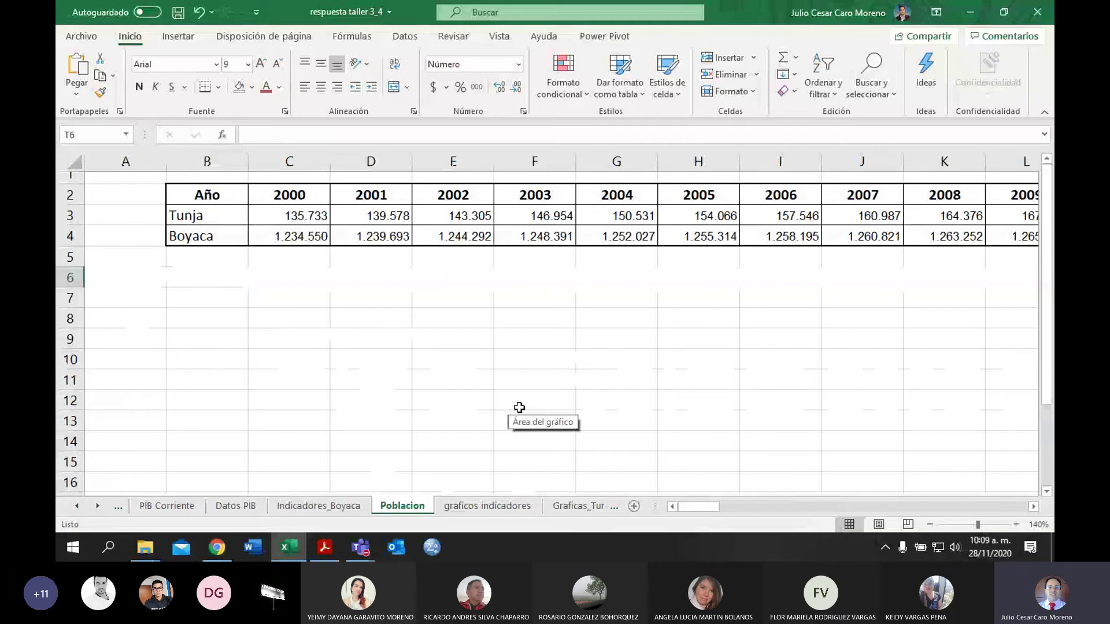
Step: Go back to the Indicadores Tunja sheet and recheck the population reference and multiplier in the C56 formula
{"action": "left_click", "coordinate": [456, 506]}
{"action": "left_click", "coordinate": [554, 509]}
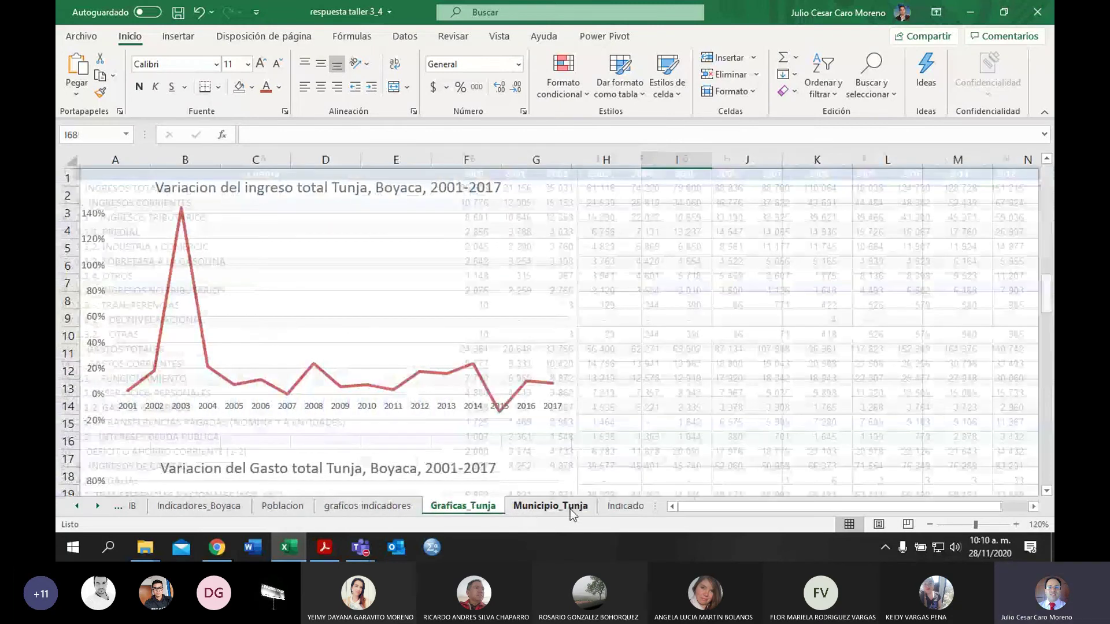
{"action": "key", "text": "ctrl+Page_Down"}
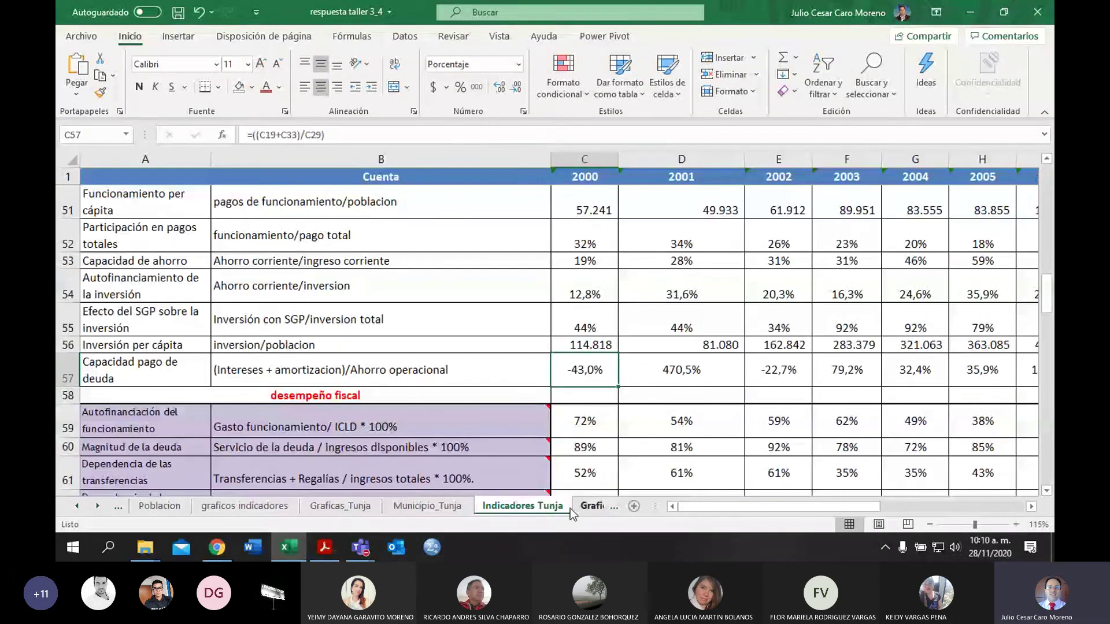
{"action": "double_click", "coordinate": [601, 350]}
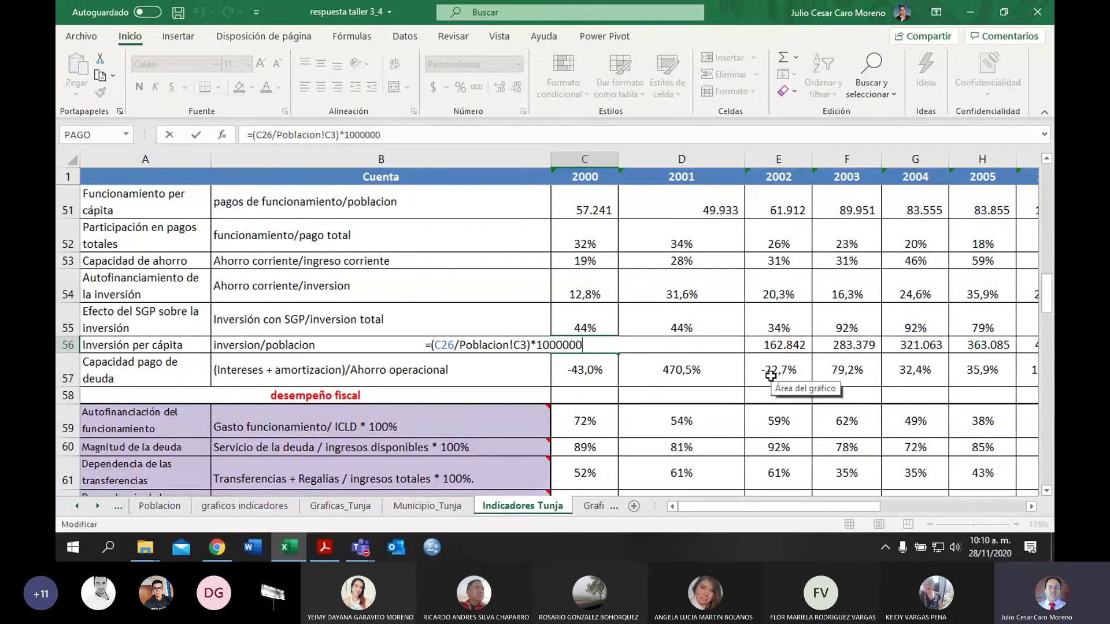
{"action": "key", "text": "Return"}
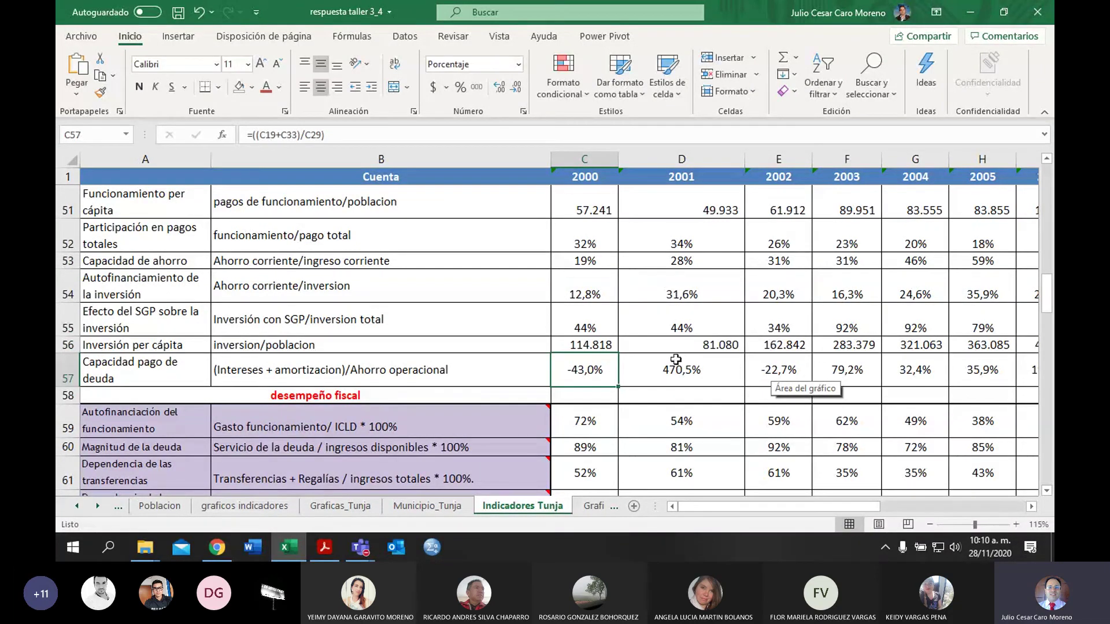
Step: Fill the Inversión per cápita formula from C56 across to U56, and extend the V56 average to C56:U56
{"action": "left_click", "coordinate": [601, 345]}
{"action": "left_click_drag", "start_coordinate": [618, 353], "coordinate": [960, 347]}
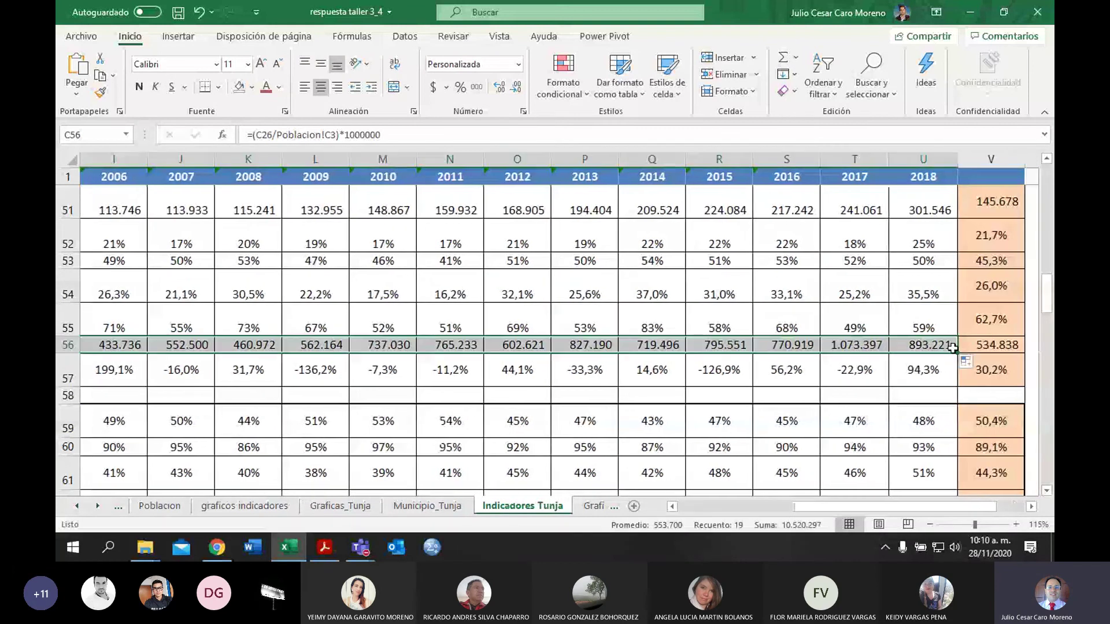
{"action": "double_click", "coordinate": [997, 339]}
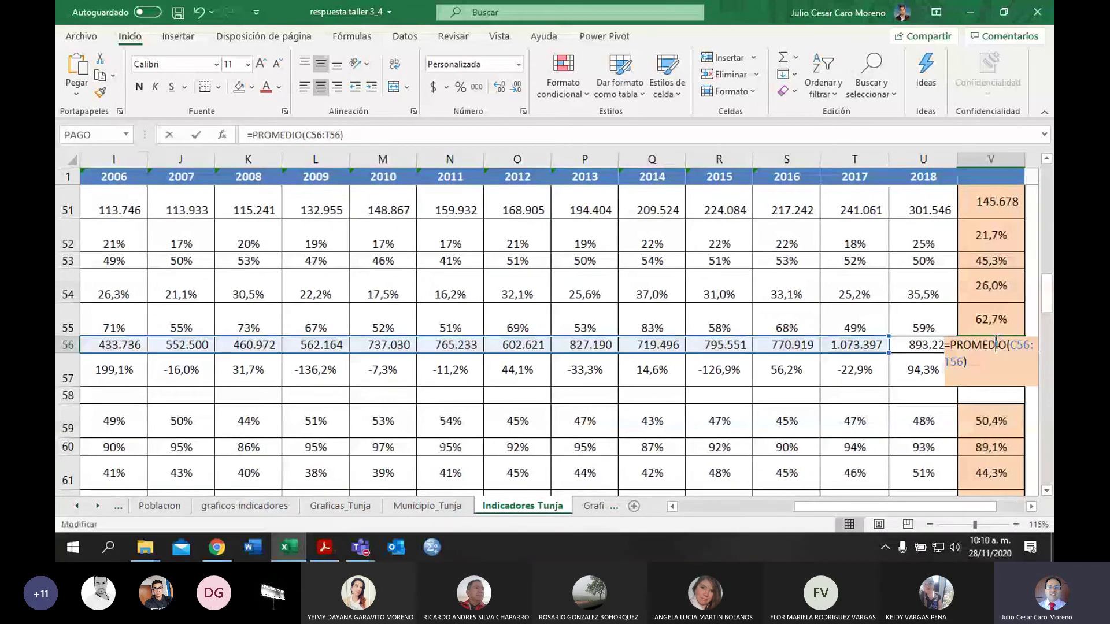
{"action": "key", "text": "Return"}
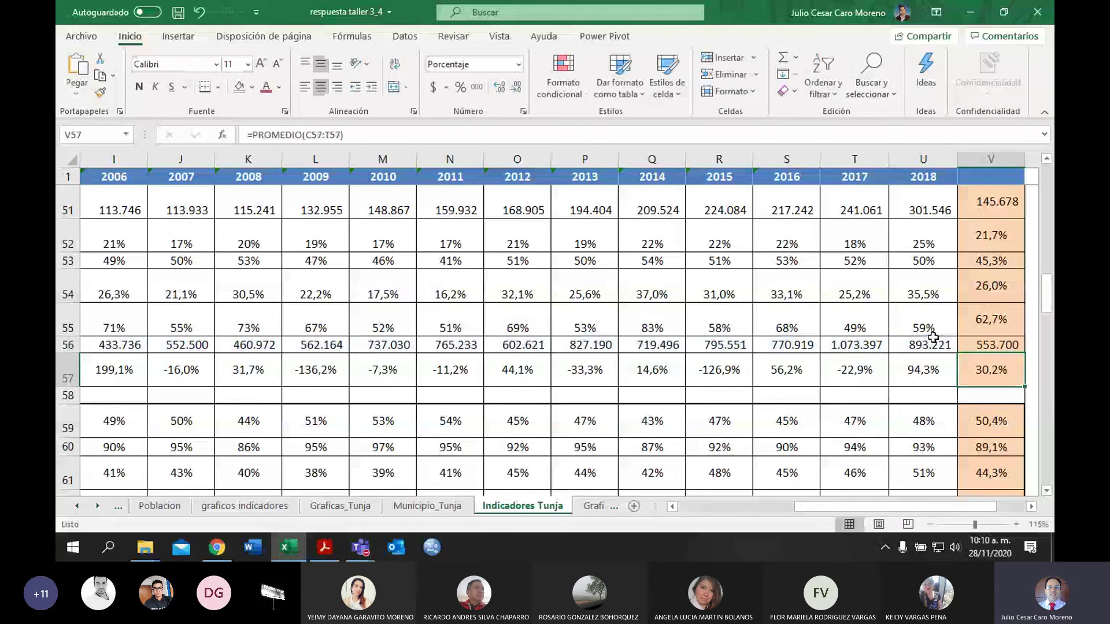
{"action": "key", "text": "Up"}
{"action": "left_click_drag", "start_coordinate": [1048, 307], "coordinate": [1052, 300]}
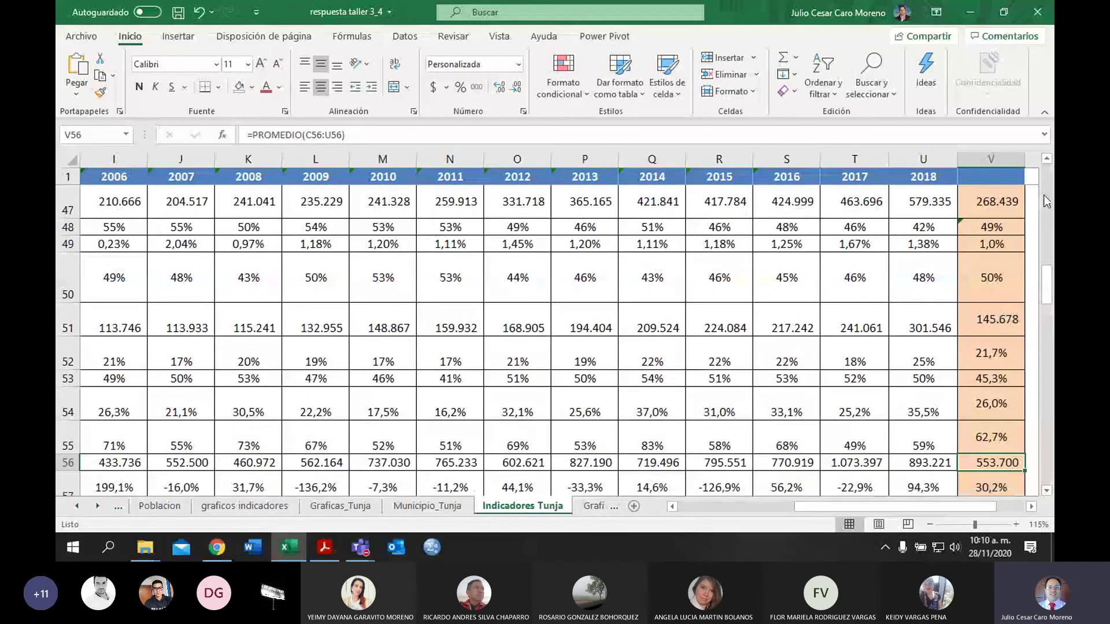
Step: Review the average column of the indicators above row 56 and compare the per capita averages in V47, V51 and V56
{"action": "left_click", "coordinate": [1050, 159]}
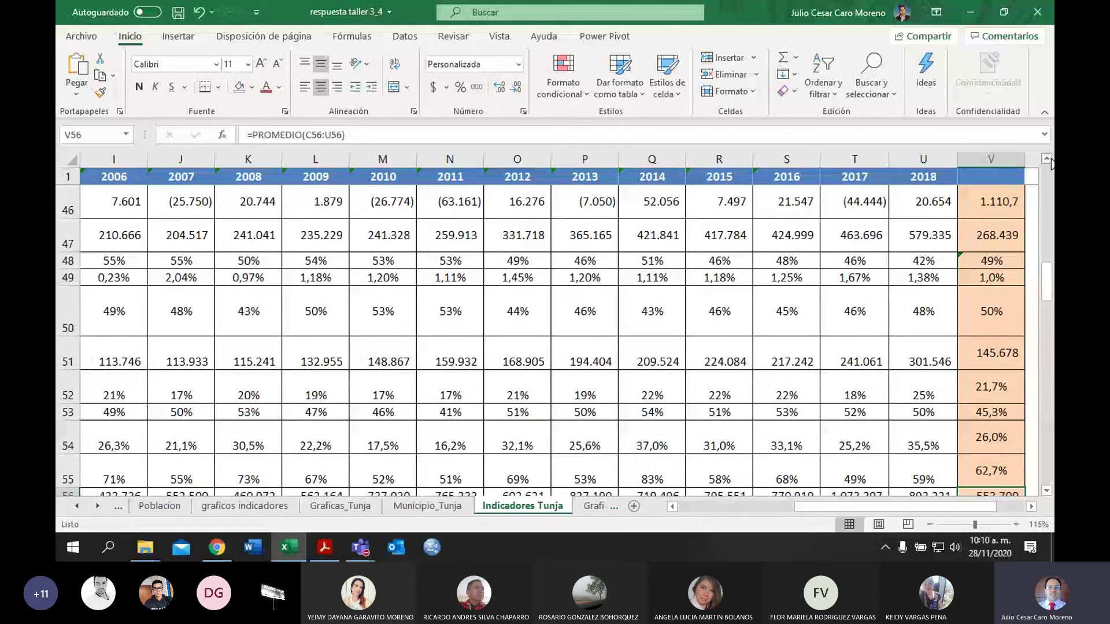
{"action": "left_click", "coordinate": [1049, 160]}
{"action": "left_click", "coordinate": [1049, 159]}
{"action": "left_click", "coordinate": [1050, 159]}
{"action": "left_click", "coordinate": [1050, 160]}
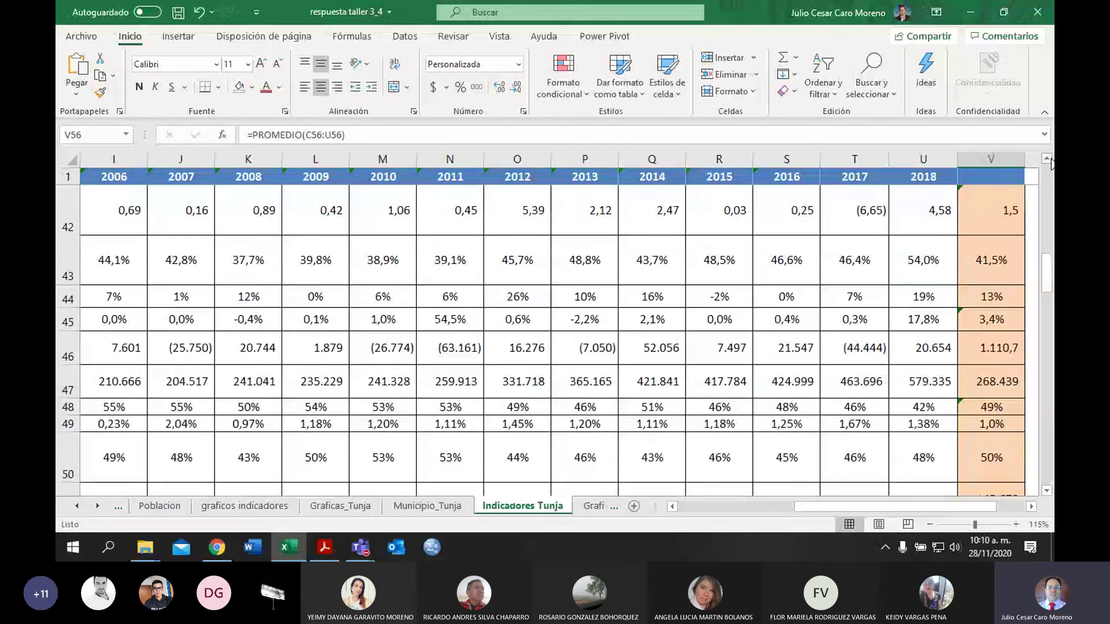
{"action": "left_click", "coordinate": [1050, 159]}
{"action": "left_click", "coordinate": [1050, 160]}
{"action": "left_click", "coordinate": [1049, 160]}
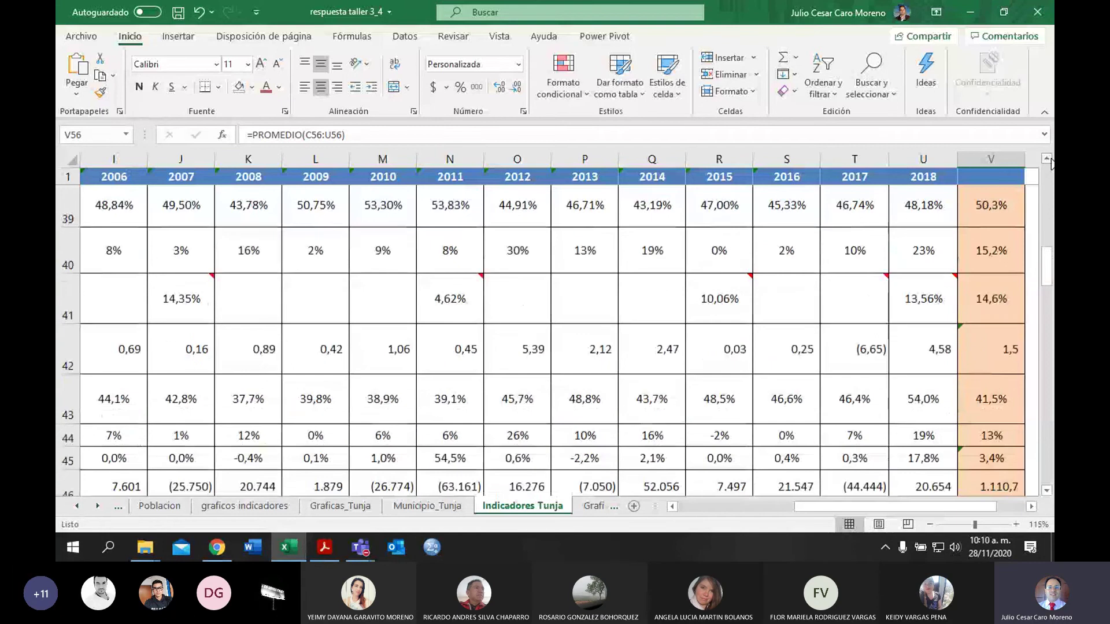
{"action": "left_click", "coordinate": [1049, 159]}
{"action": "mouse_move", "coordinate": [1050, 263]}
{"action": "left_mouse_down"}
{"action": "mouse_move", "coordinate": [1052, 244]}
{"action": "mouse_move", "coordinate": [1049, 284]}
{"action": "left_mouse_up"}
{"action": "left_click", "coordinate": [1014, 260]}
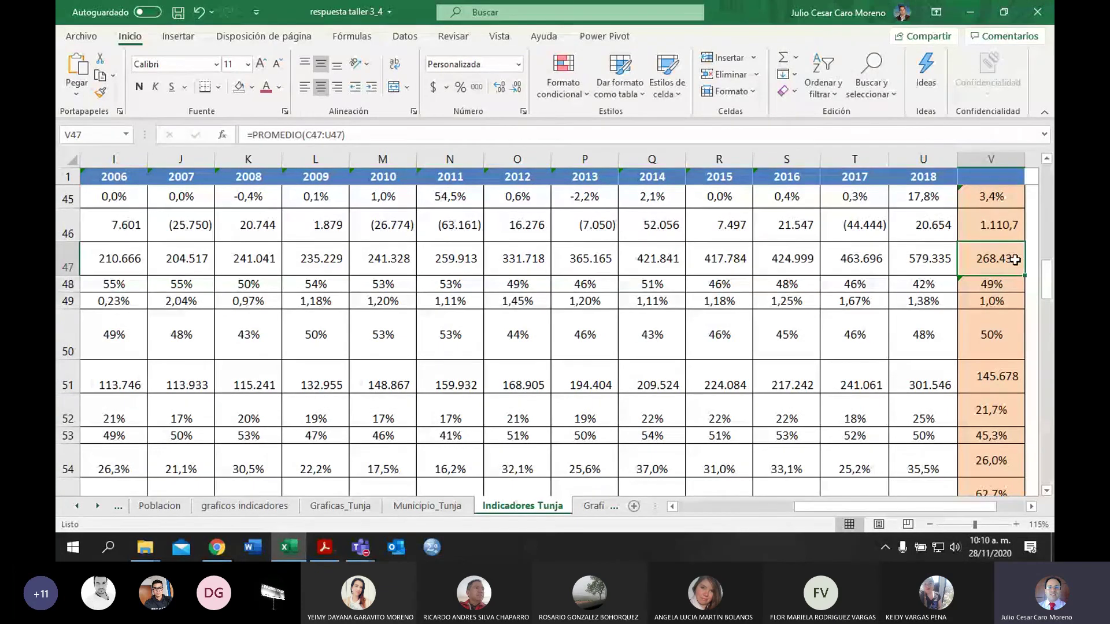
{"action": "left_click", "coordinate": [995, 378]}
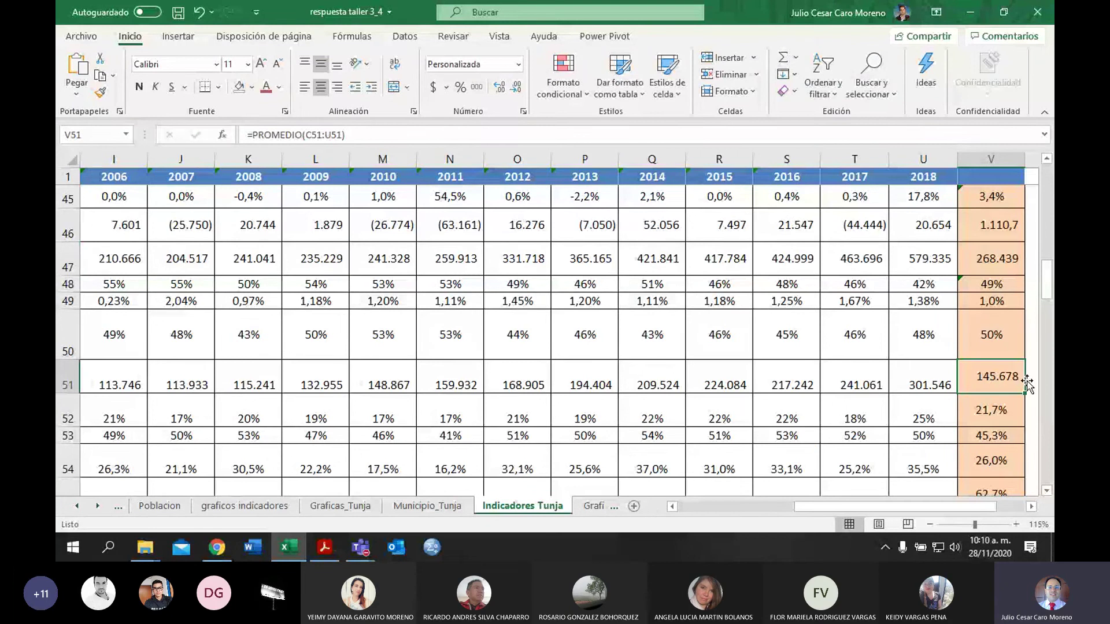
{"action": "left_click_drag", "start_coordinate": [1048, 286], "coordinate": [1049, 300]}
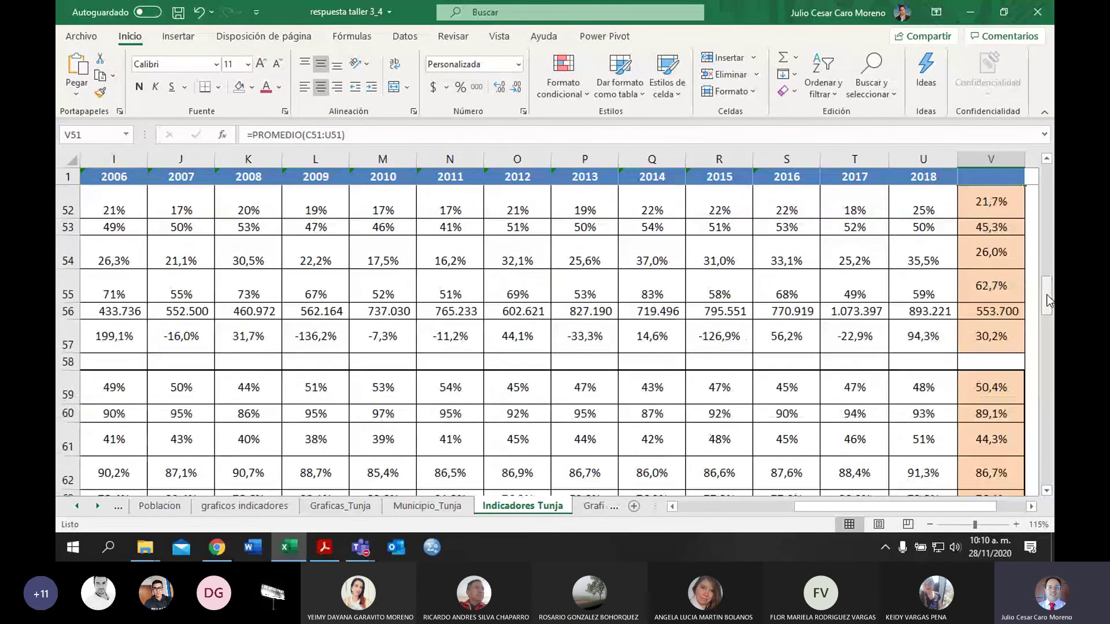
{"action": "left_click", "coordinate": [1013, 312]}
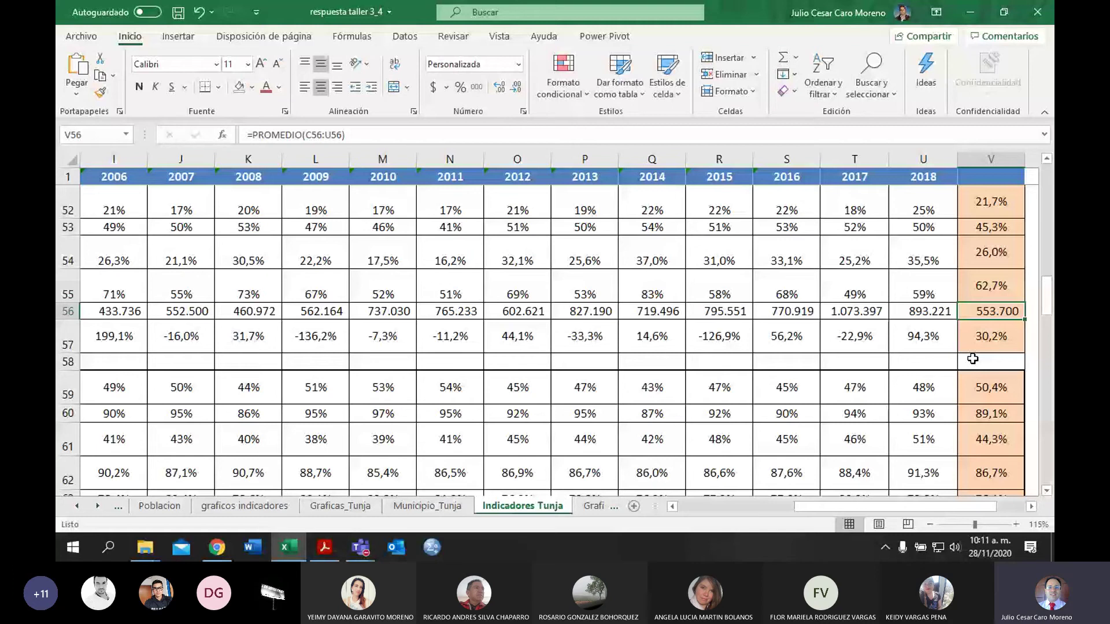
{"action": "mouse_move", "coordinate": [1046, 296]}
{"action": "left_mouse_down"}
{"action": "mouse_move", "coordinate": [1048, 265]}
{"action": "mouse_move", "coordinate": [1047, 277]}
{"action": "left_mouse_up"}
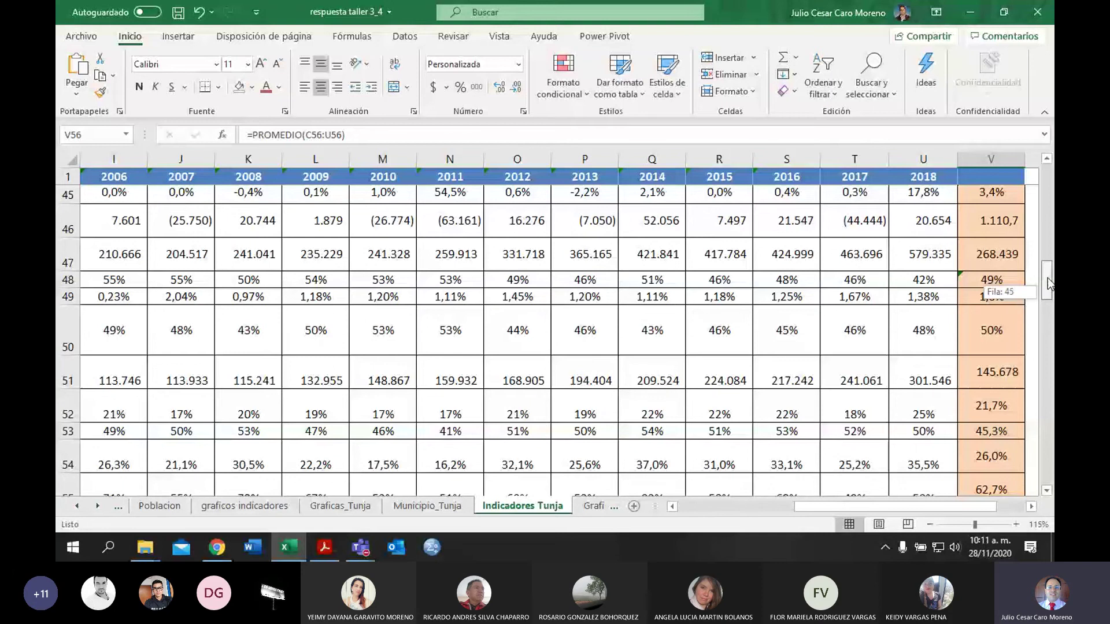
{"action": "left_click_drag", "start_coordinate": [1047, 278], "coordinate": [1047, 283]}
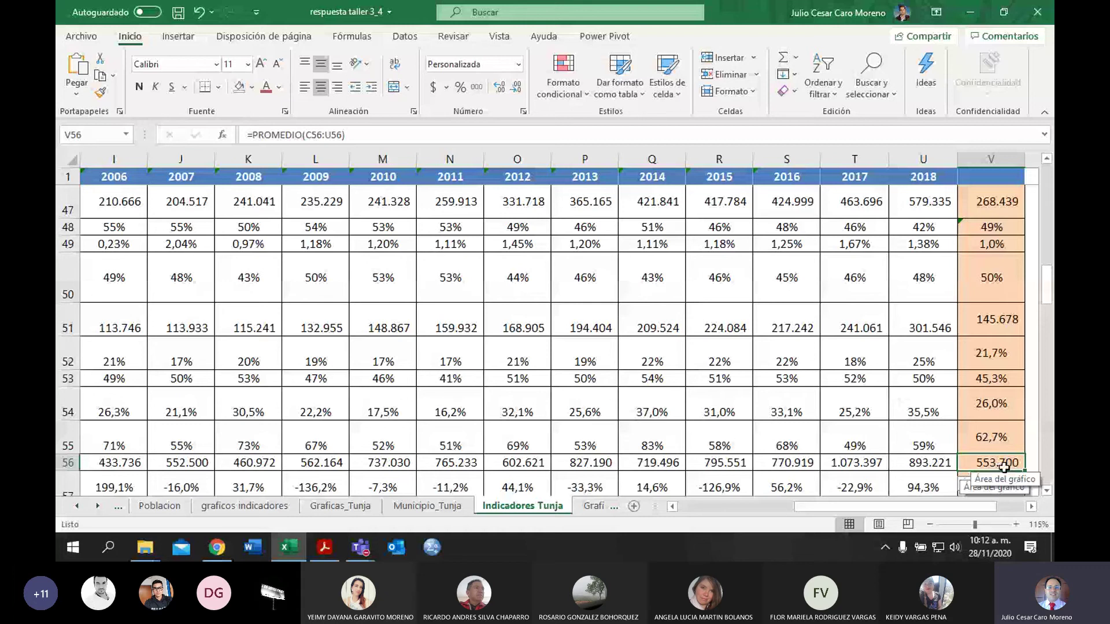
Step: Go along row 57 from its average in V57 back to the Capacidad pago de deuda label in A57
{"action": "scroll", "coordinate": [1004, 462], "scroll_direction": "down", "scroll_amount": 1}
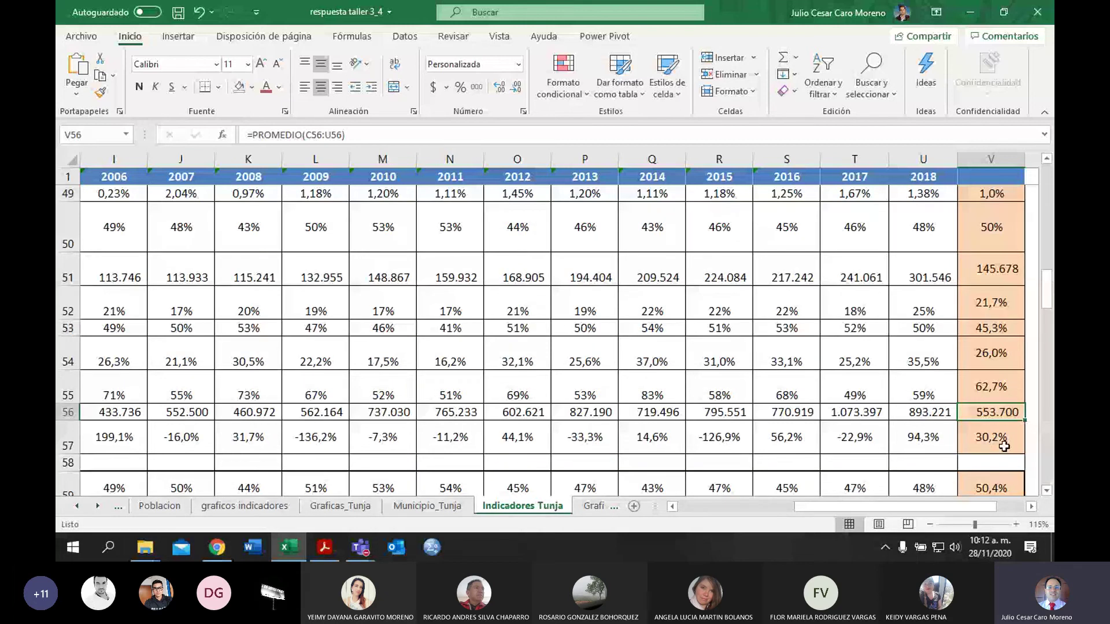
{"action": "left_click", "coordinate": [1004, 446]}
{"action": "key", "text": "Left"}
{"action": "key", "text": "Left"}
{"action": "key", "text": "Left"}
{"action": "key", "text": "Left"}
{"action": "key", "text": "Left"}
{"action": "key", "text": "Left"}
{"action": "key", "text": "Left"}
{"action": "key", "text": "Left"}
{"action": "key", "text": "Left"}
{"action": "key", "text": "Left"}
{"action": "key", "text": "Left"}
{"action": "key", "text": "Left"}
{"action": "key", "text": "Left"}
{"action": "key", "text": "Left"}
{"action": "key", "text": "Left"}
{"action": "key", "text": "Left"}
{"action": "key", "text": "Left"}
{"action": "key", "text": "Left"}
{"action": "key", "text": "Left"}
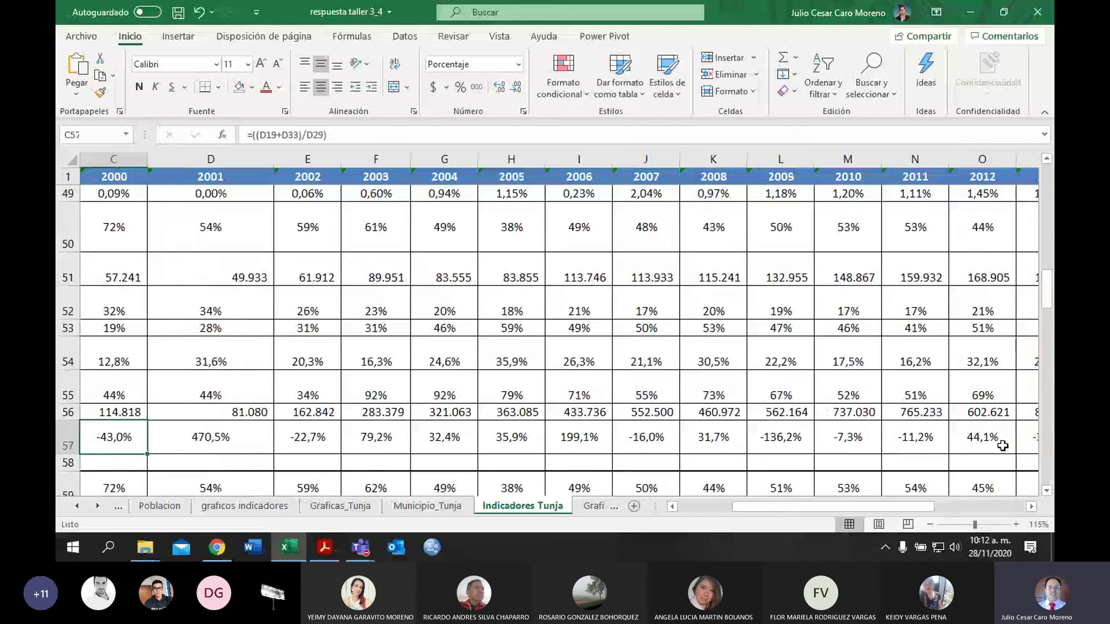
{"action": "key", "text": "Left"}
{"action": "key", "text": "Left"}
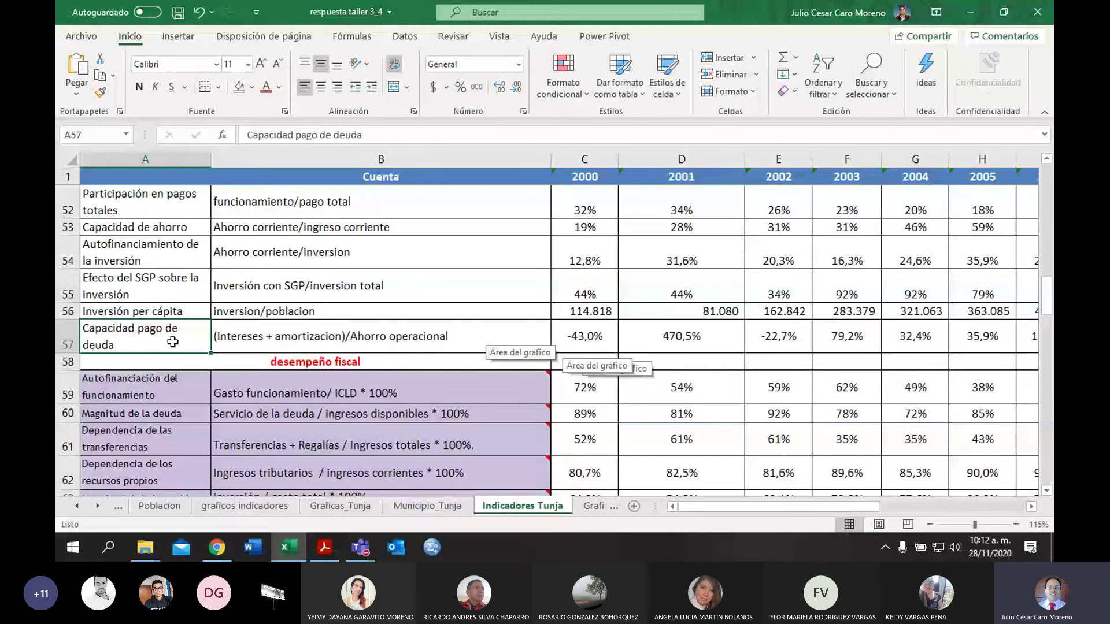
Step: Switch to the indicadores_territoriales PDF and find the Capacidad pago de deuda formula and Ahorro operacional definition on page 61
{"action": "key", "text": "alt+Tab"}
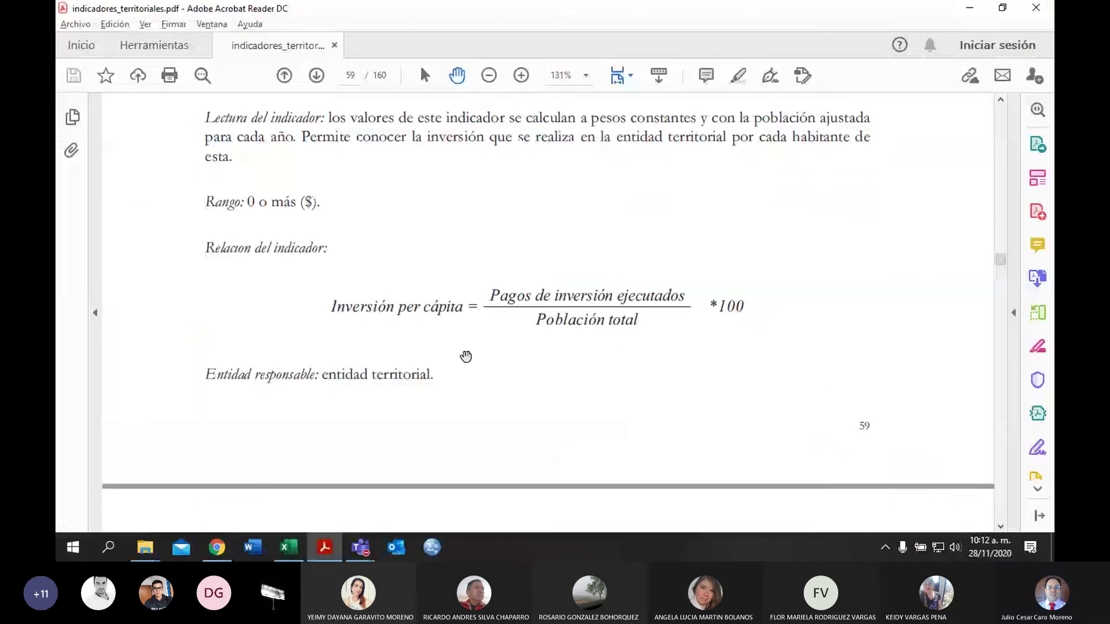
{"action": "scroll", "coordinate": [466, 356], "scroll_direction": "down", "scroll_amount": 5}
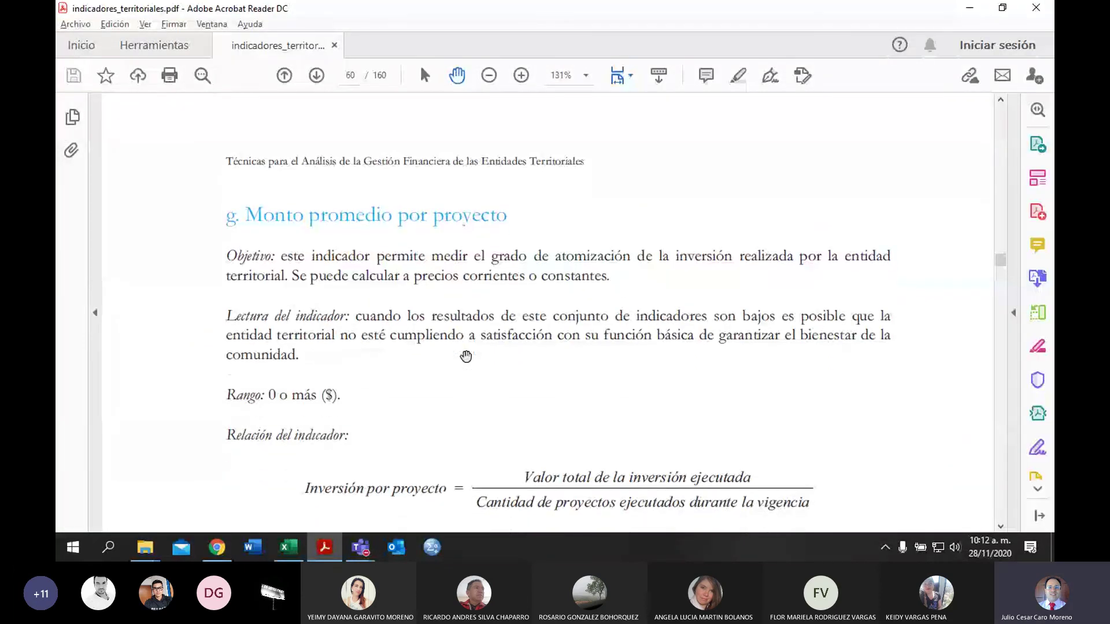
{"action": "scroll", "coordinate": [465, 356], "scroll_direction": "down", "scroll_amount": 4}
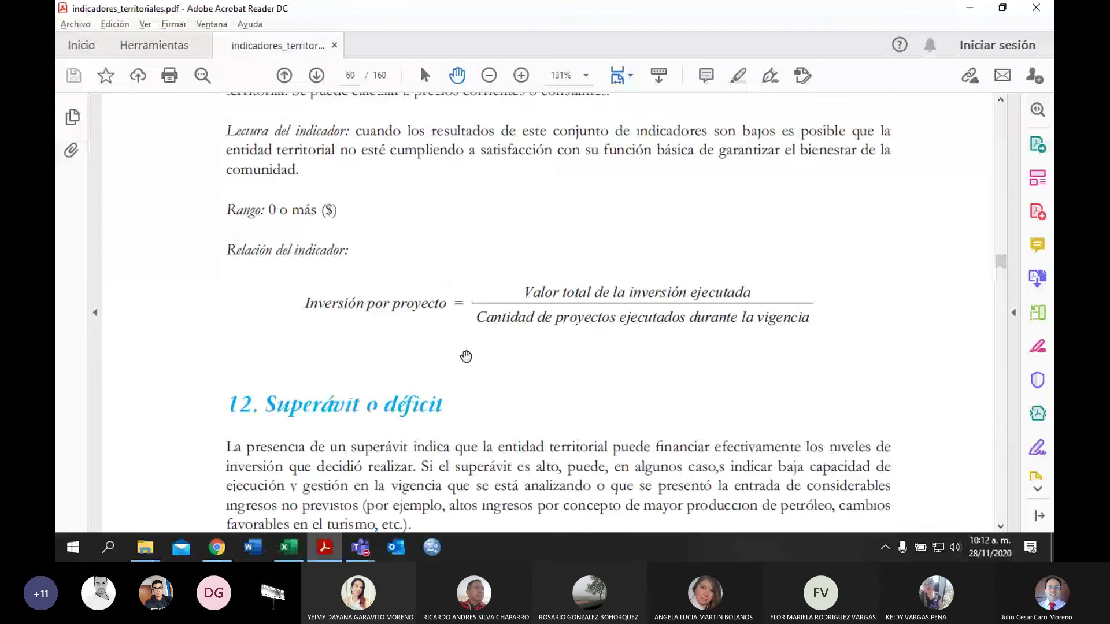
{"action": "scroll", "coordinate": [466, 356], "scroll_direction": "down", "scroll_amount": 10}
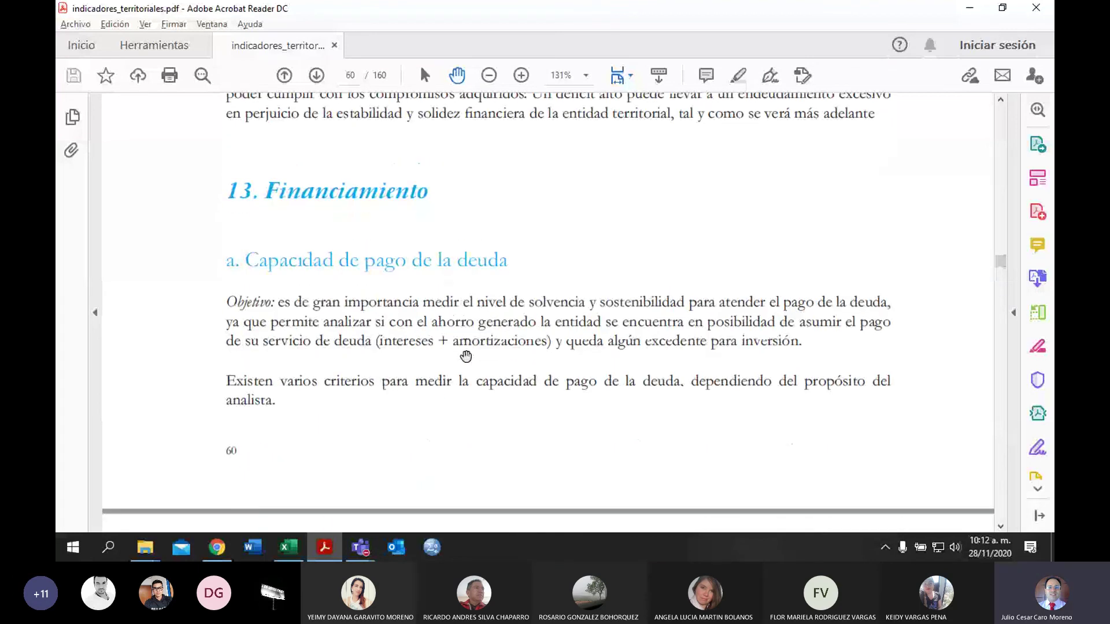
{"action": "scroll", "coordinate": [465, 356], "scroll_direction": "down", "scroll_amount": 8}
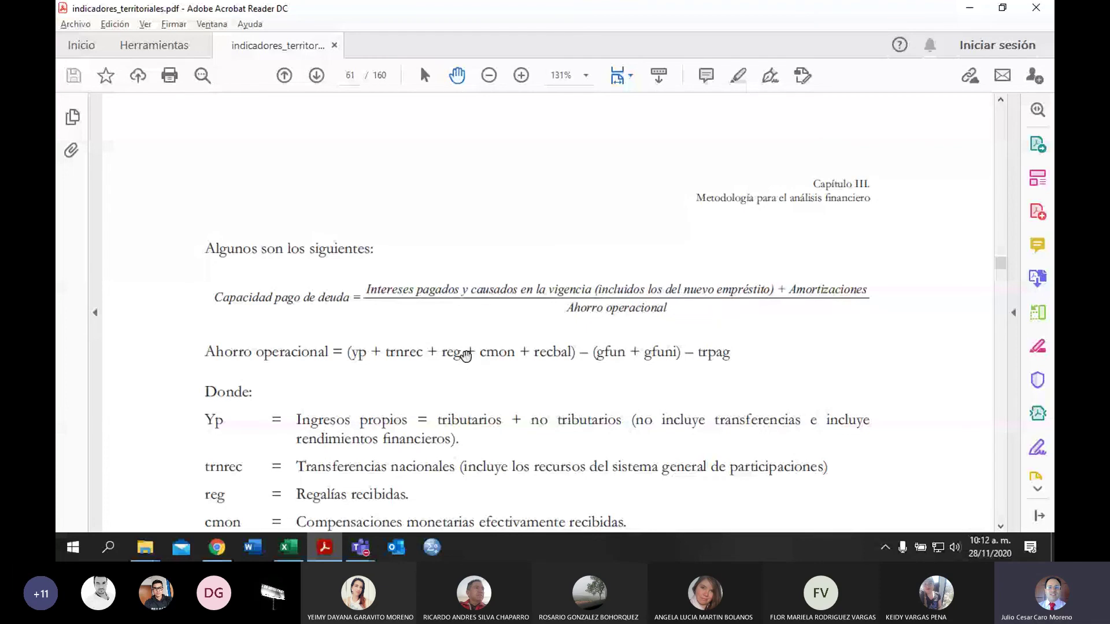
{"action": "scroll", "coordinate": [466, 356], "scroll_direction": "down", "scroll_amount": 2}
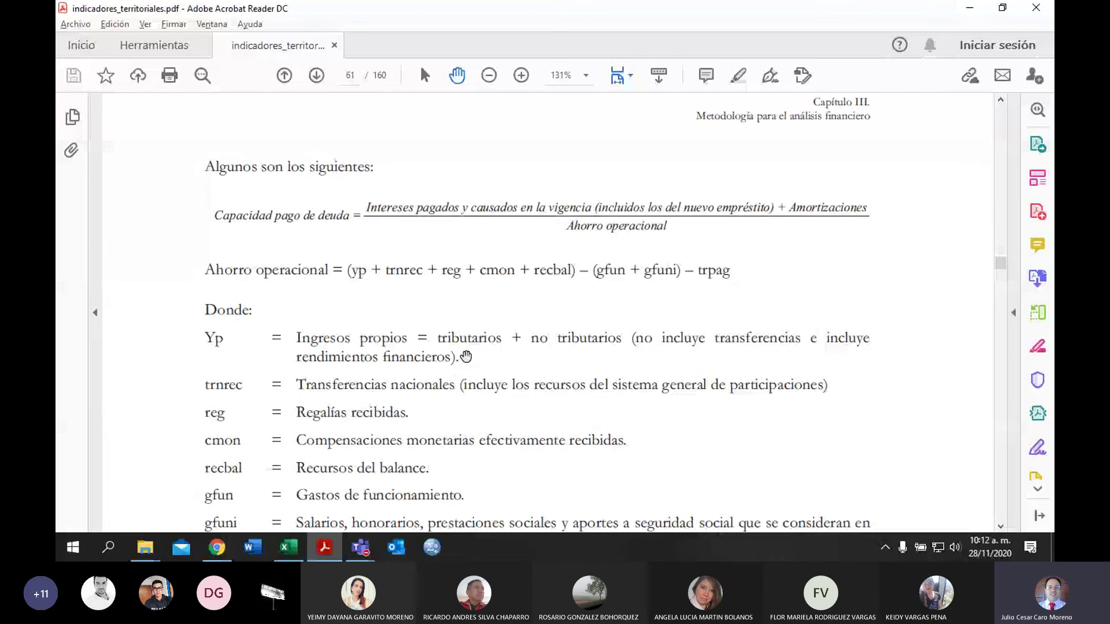
Step: Back in the Excel workbook, check the Capacidad pago de deuda formula in C57 and fill it across to U57
{"action": "key", "text": "alt+Tab"}
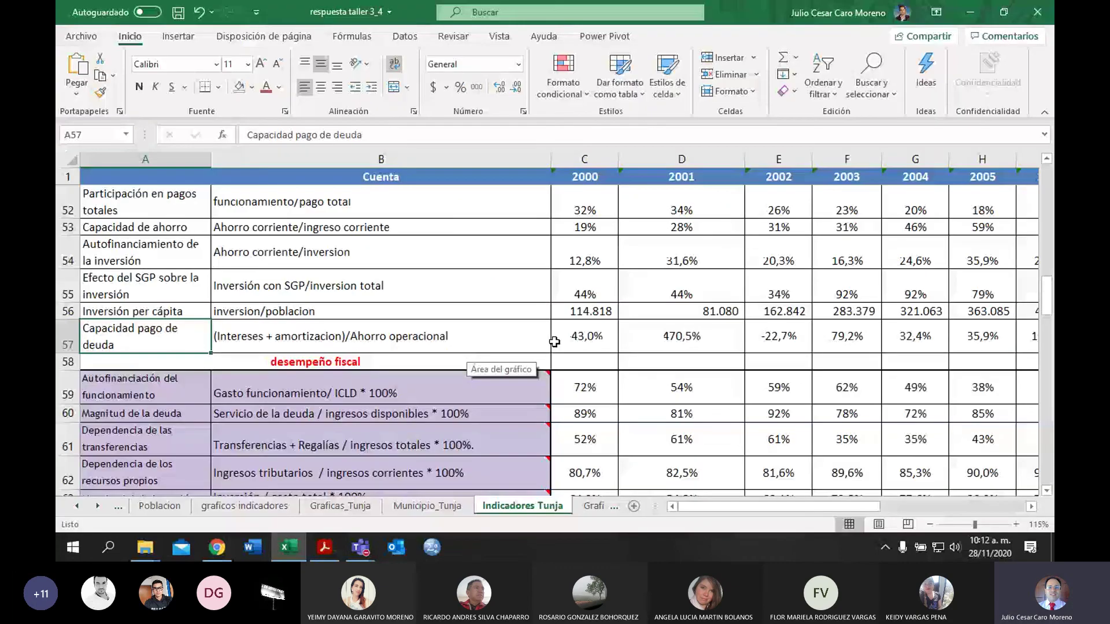
{"action": "double_click", "coordinate": [555, 342]}
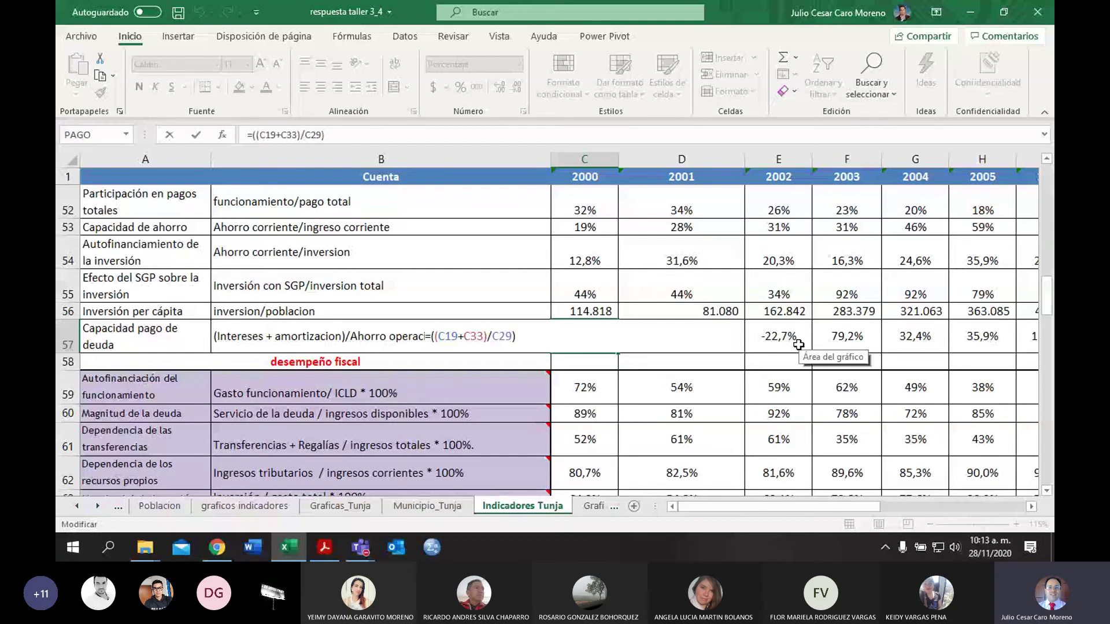
{"action": "left_click", "coordinate": [616, 351]}
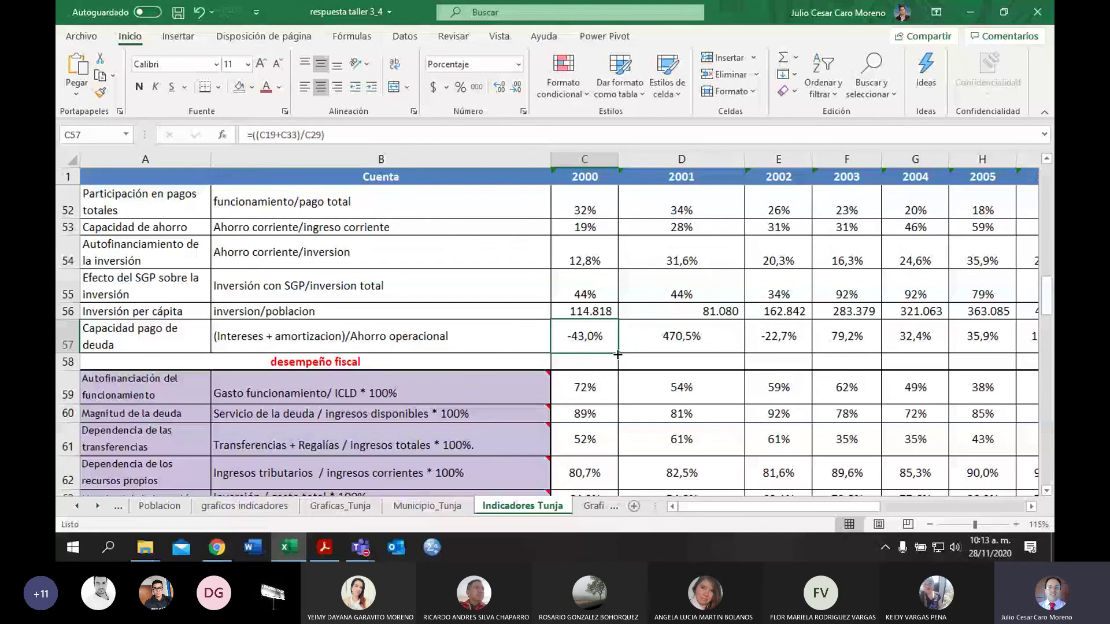
{"action": "key", "text": "ctrl+Right"}
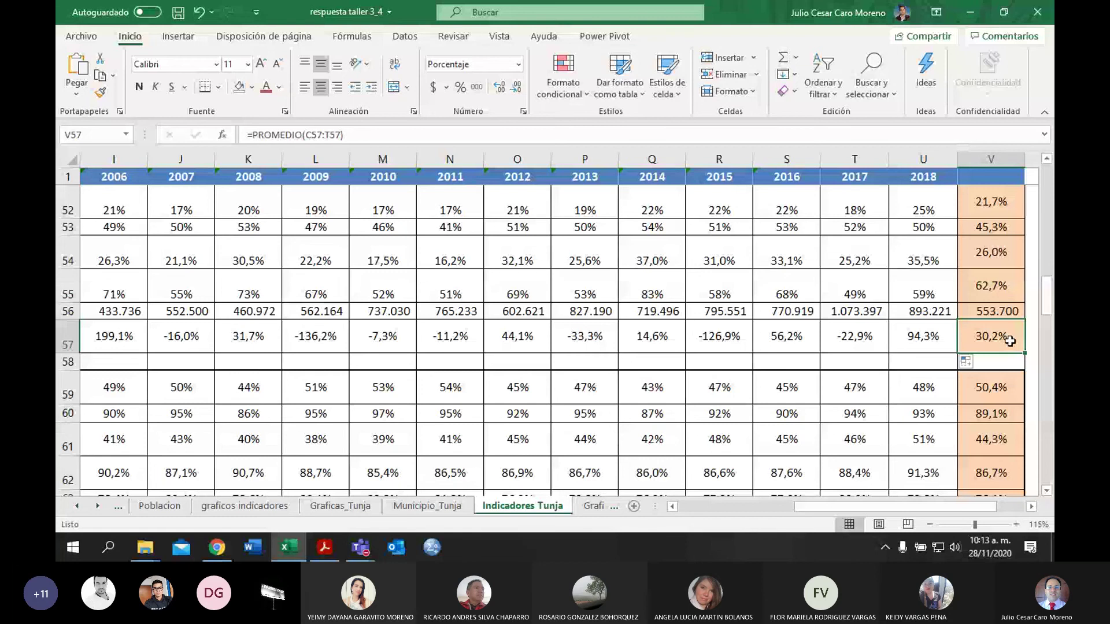
Step: Return to the PDF and reread the debt payment capacity objective on page 60 and its formula on page 61
{"action": "key", "text": "alt+Tab"}
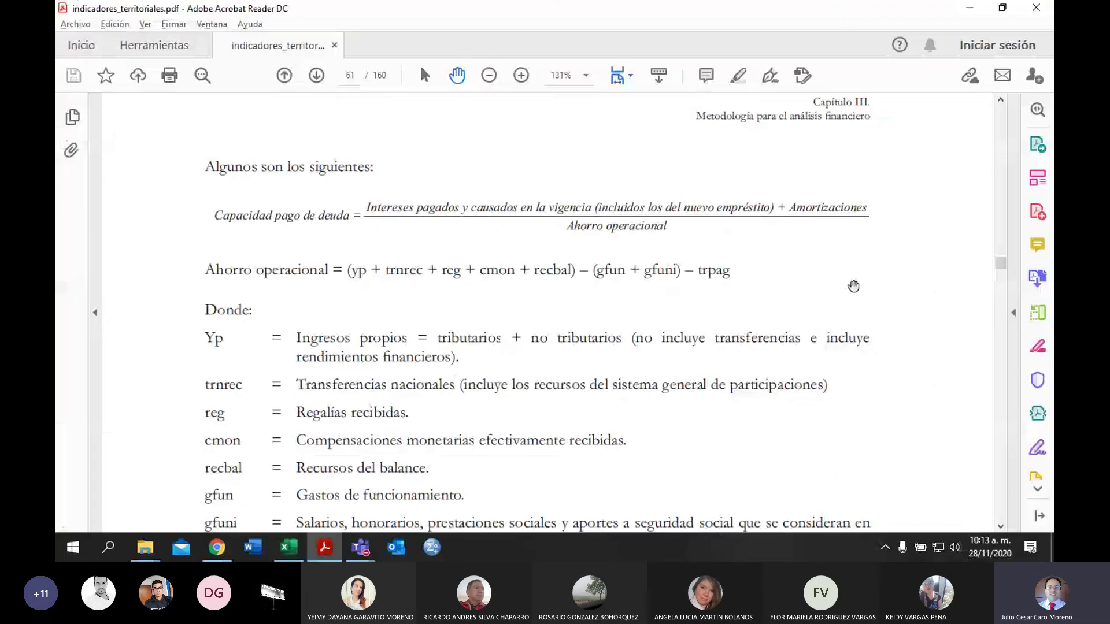
{"action": "scroll", "coordinate": [832, 279], "scroll_direction": "up", "scroll_amount": 1}
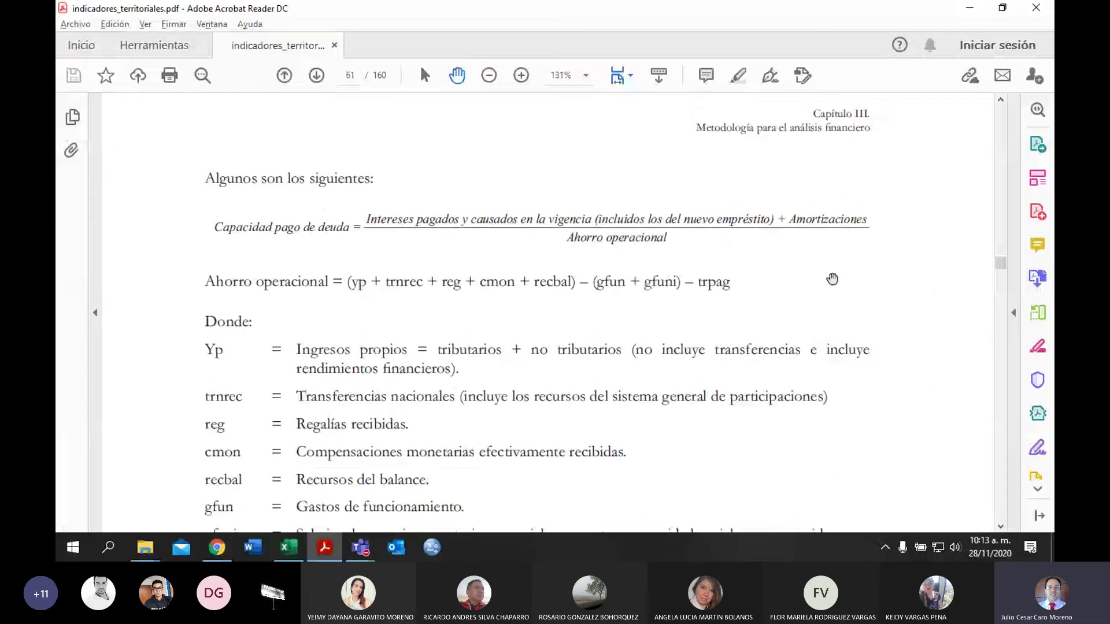
{"action": "scroll", "coordinate": [833, 279], "scroll_direction": "up", "scroll_amount": 8}
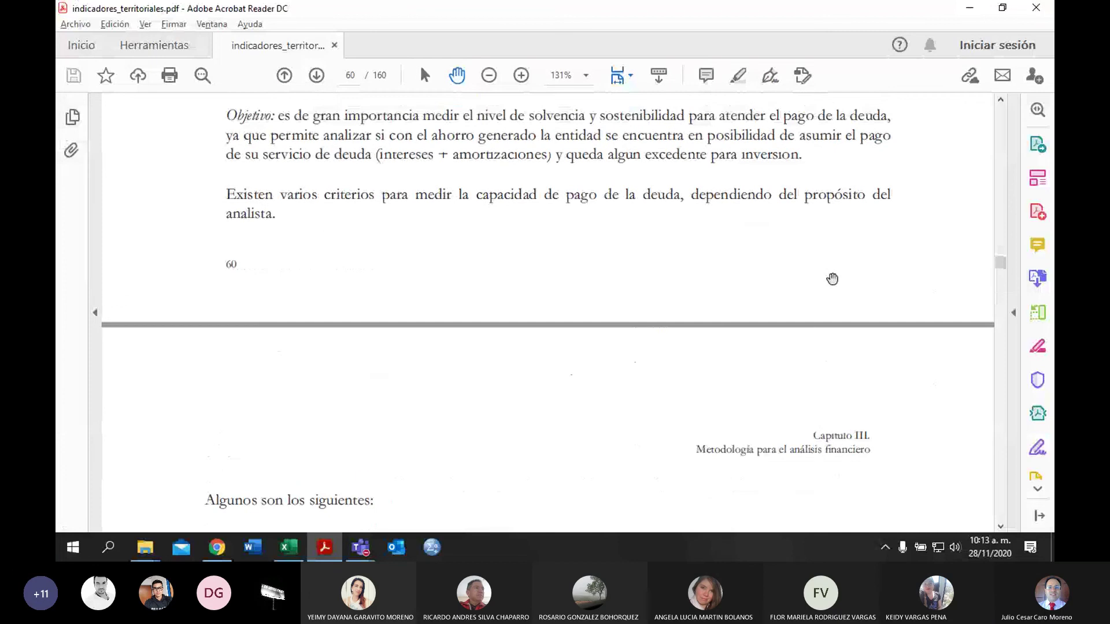
{"action": "scroll", "coordinate": [832, 279], "scroll_direction": "down", "scroll_amount": 6}
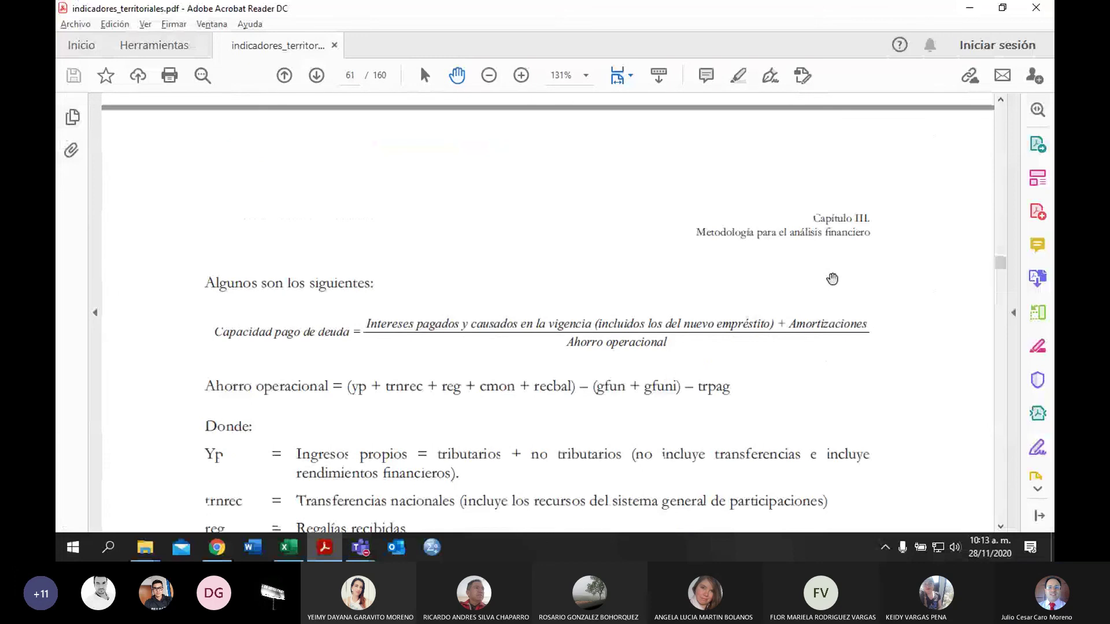
{"action": "scroll", "coordinate": [832, 279], "scroll_direction": "down", "scroll_amount": 3}
{"action": "scroll", "coordinate": [832, 279], "scroll_direction": "up", "scroll_amount": 1}
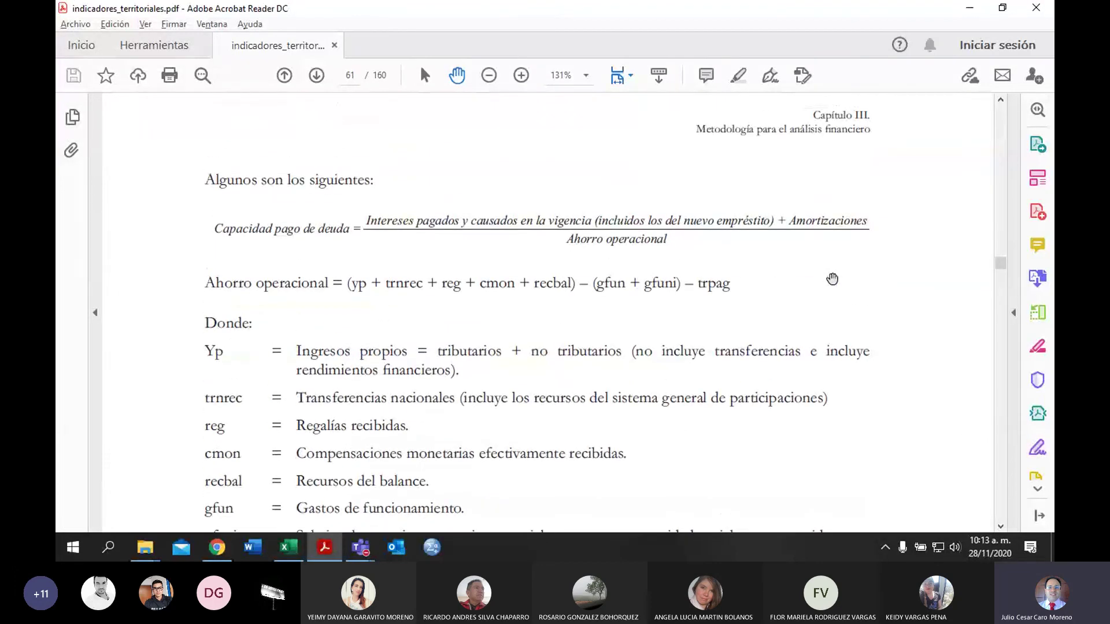
Step: Return to the Excel workbook and compare the 2018 Capacidad pago de deuda formula in U57 with the average range in V57
{"action": "key", "text": "alt+Tab"}
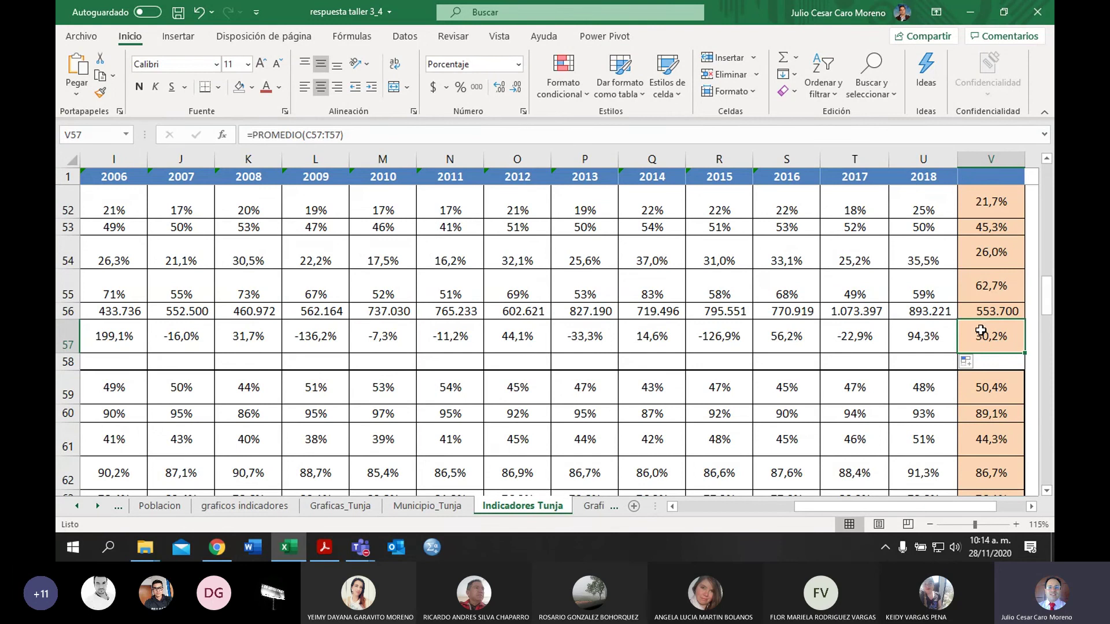
{"action": "key", "text": "Left"}
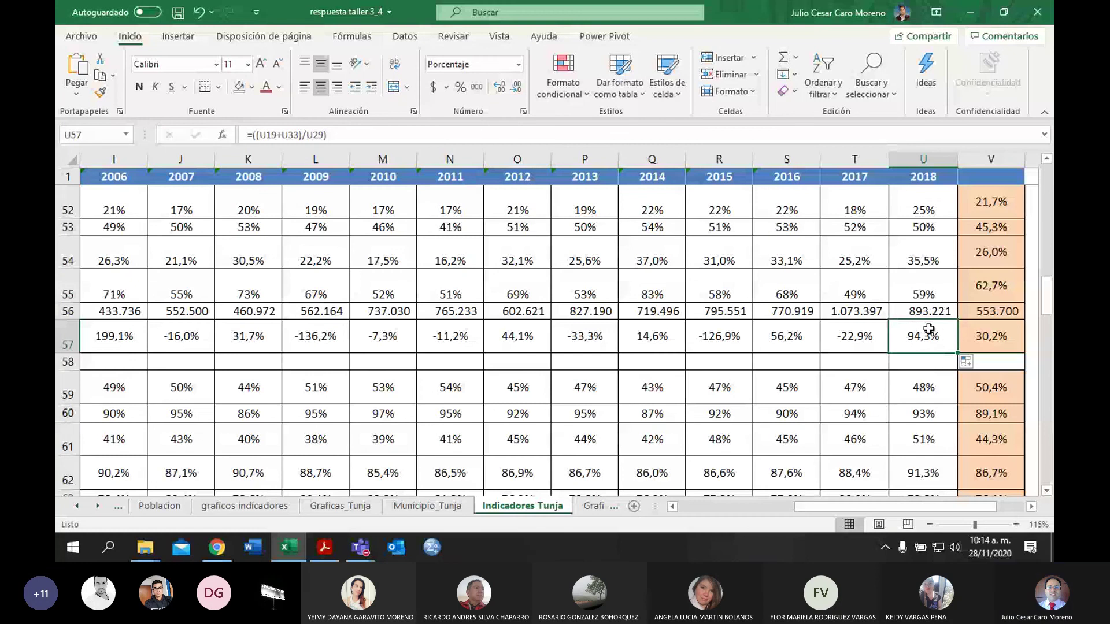
{"action": "left_click", "coordinate": [985, 336]}
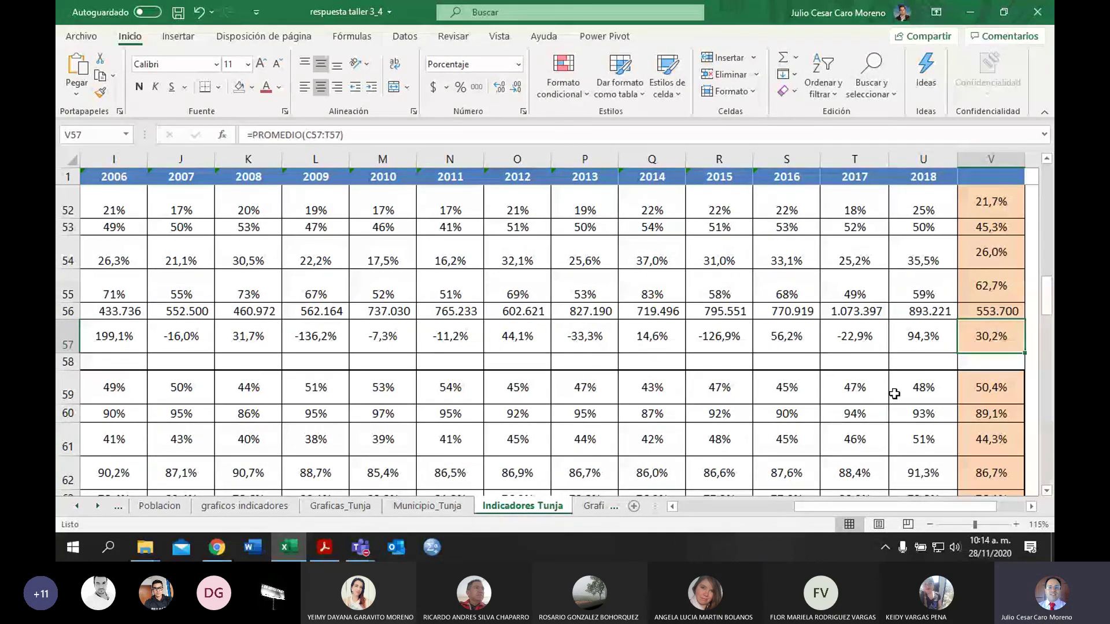
{"action": "scroll", "coordinate": [895, 394], "scroll_direction": "down", "scroll_amount": 4}
{"action": "left_click_drag", "start_coordinate": [1049, 322], "coordinate": [1050, 293]}
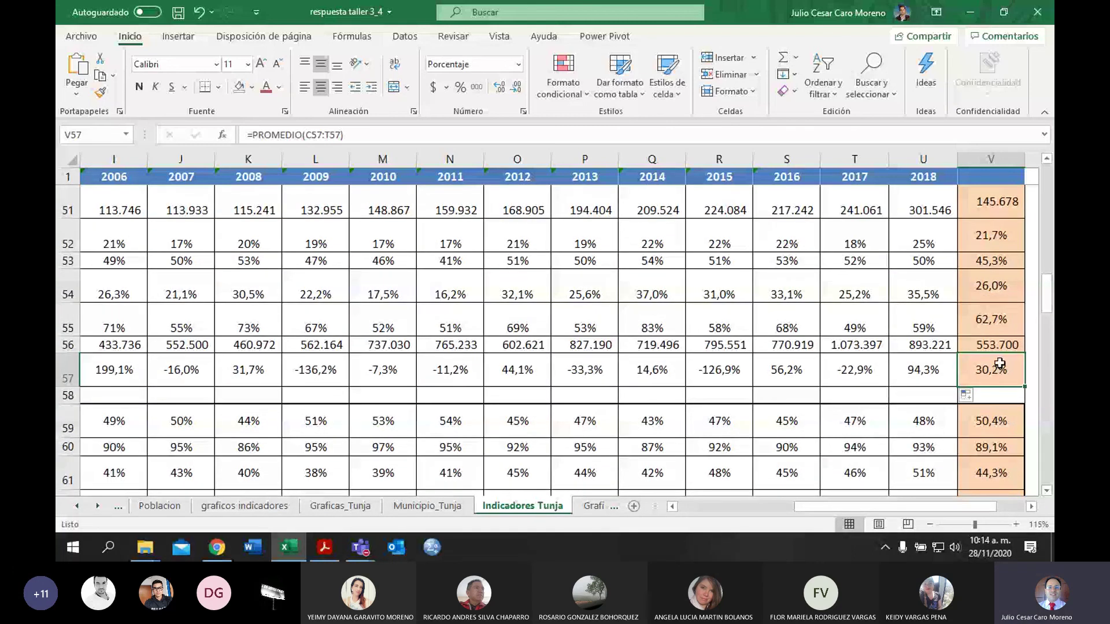
{"action": "key", "text": "Left"}
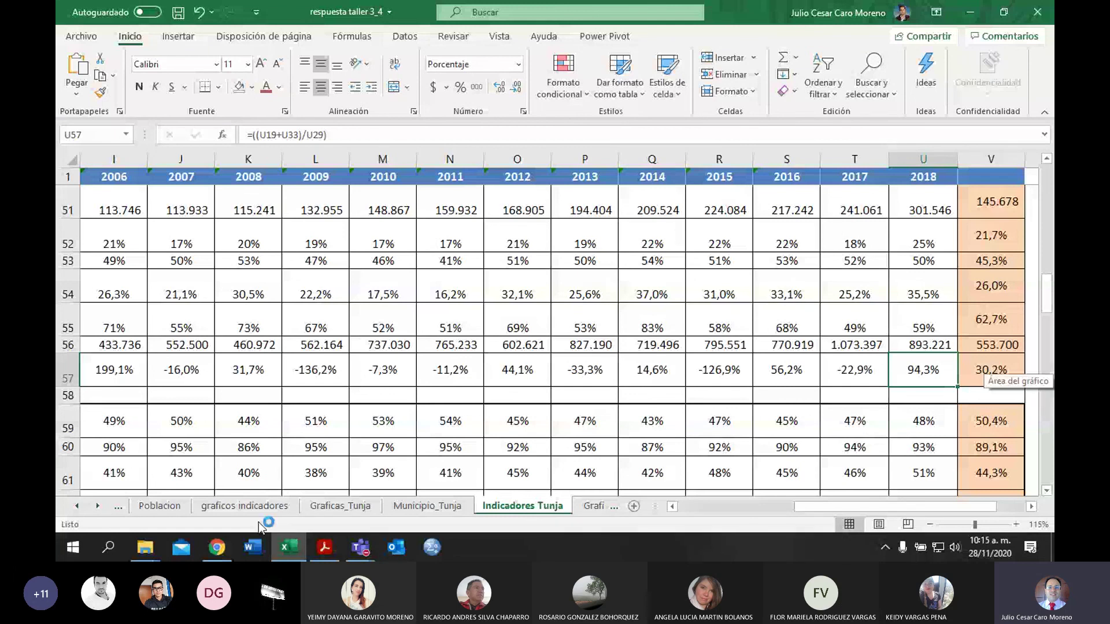
Step: Open the Graficas_Indicadores_Tunja sheet and view the Inversión per cápita and Capacidad pago de deuda charts
{"action": "left_click", "coordinate": [594, 505]}
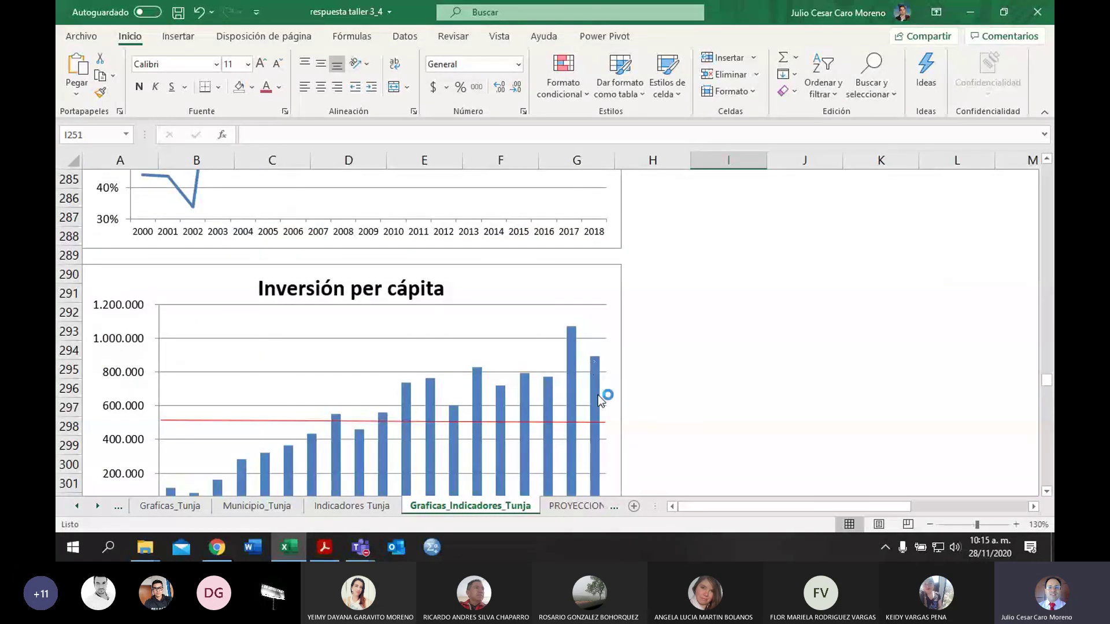
{"action": "scroll", "coordinate": [613, 404], "scroll_direction": "down", "scroll_amount": 5}
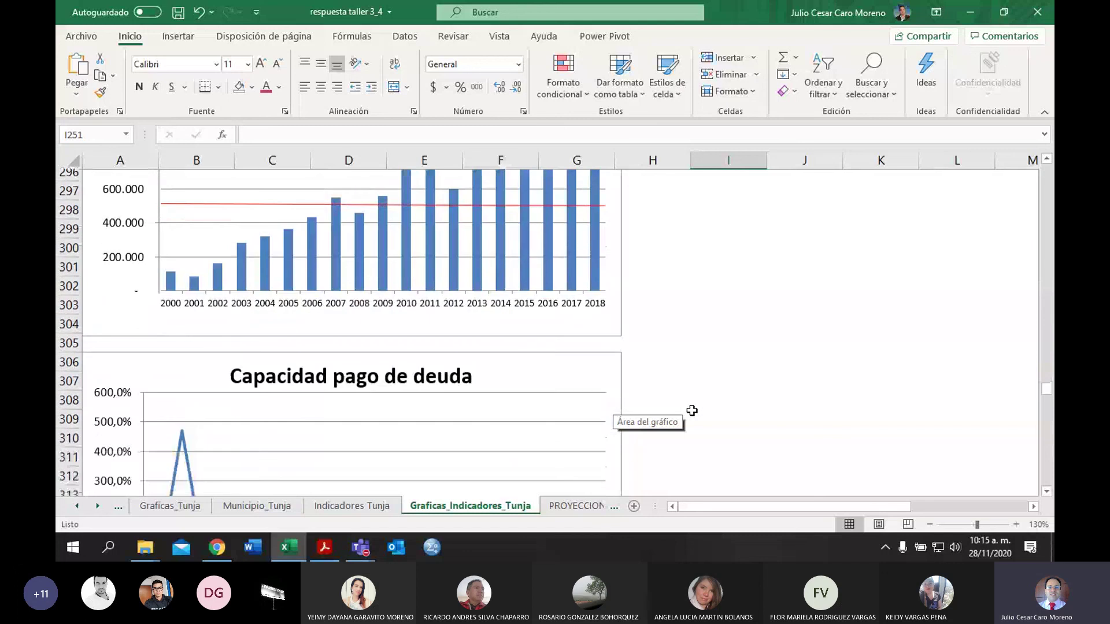
{"action": "scroll", "coordinate": [692, 410], "scroll_direction": "down", "scroll_amount": 1}
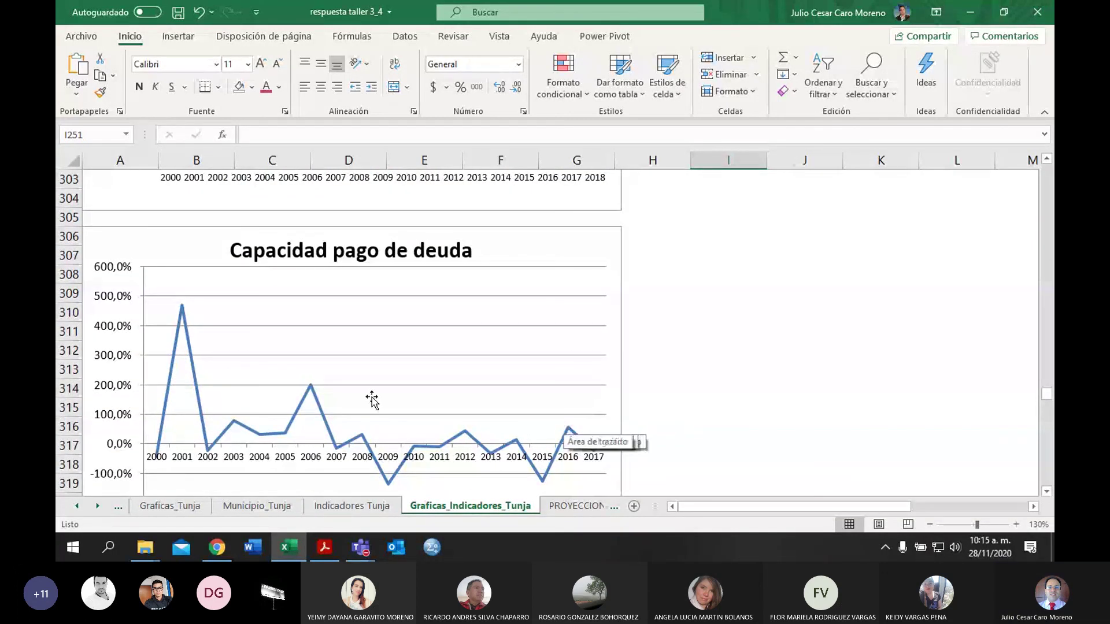
Step: Extend the Capacidad pago de deuda chart series values to 'Indicadores Tunja'!$C$57:$U$57 so they include 2018
{"action": "mouse_move", "coordinate": [182, 306]}
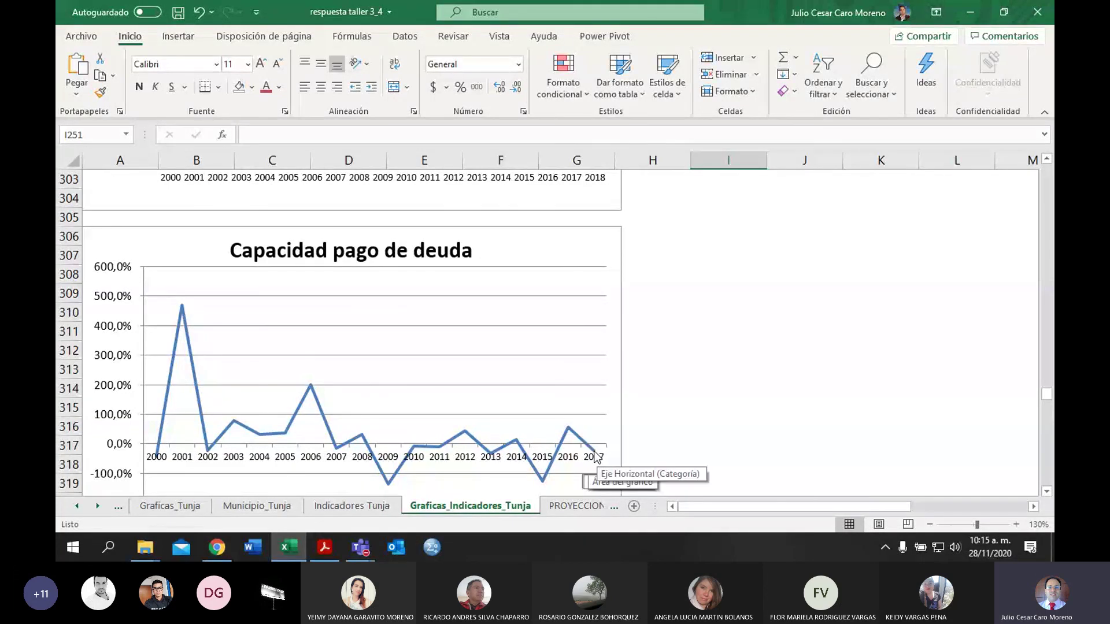
{"action": "mouse_move", "coordinate": [593, 455]}
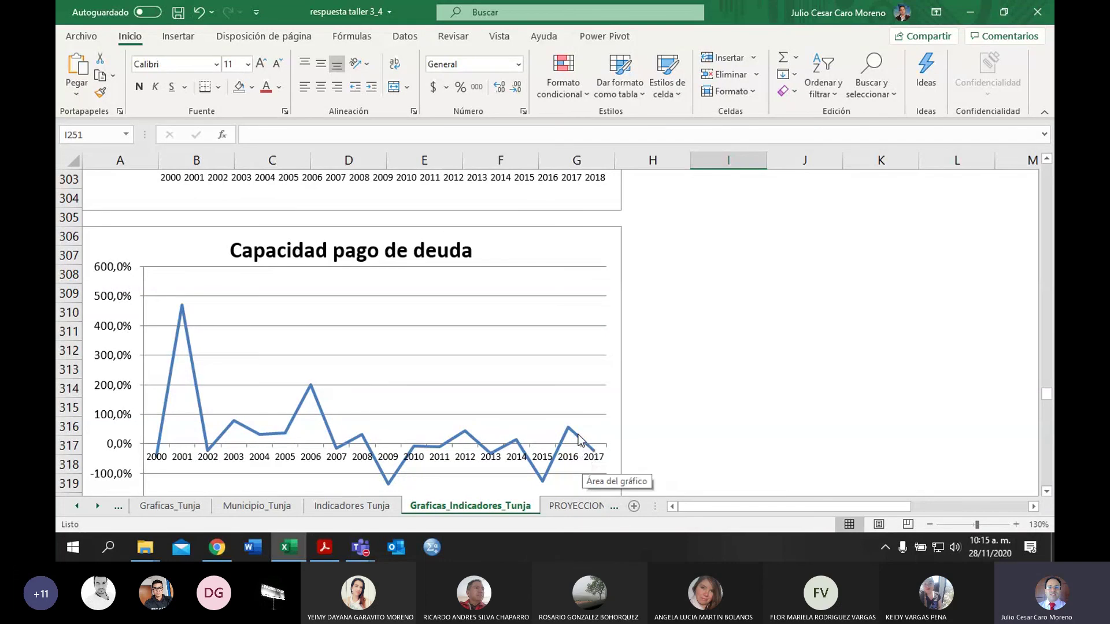
{"action": "left_click", "coordinate": [580, 439]}
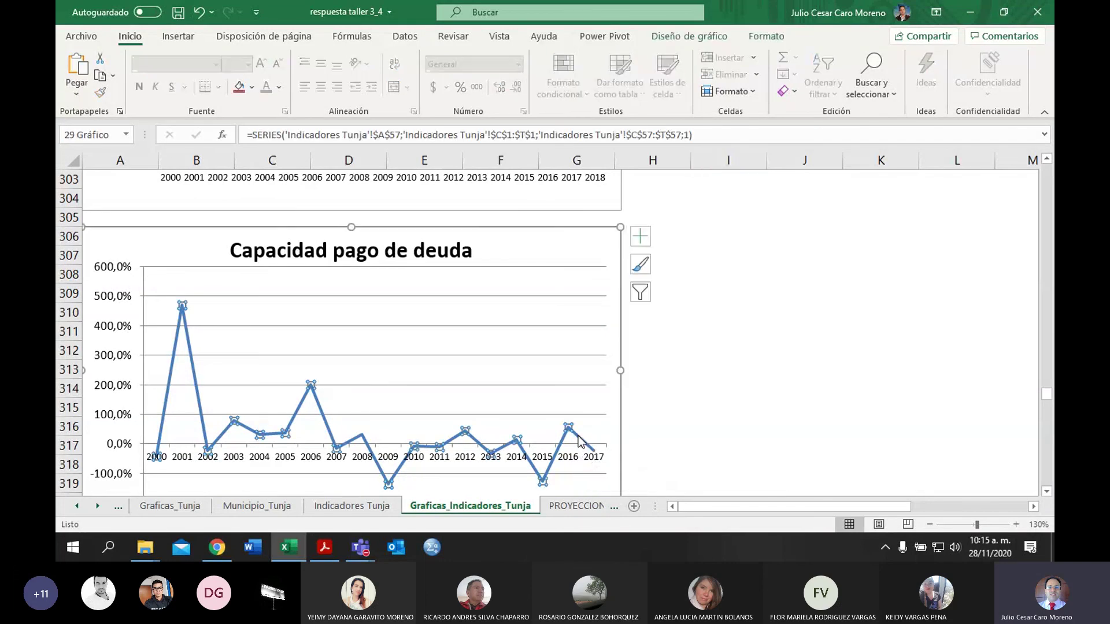
{"action": "left_click", "coordinate": [666, 134]}
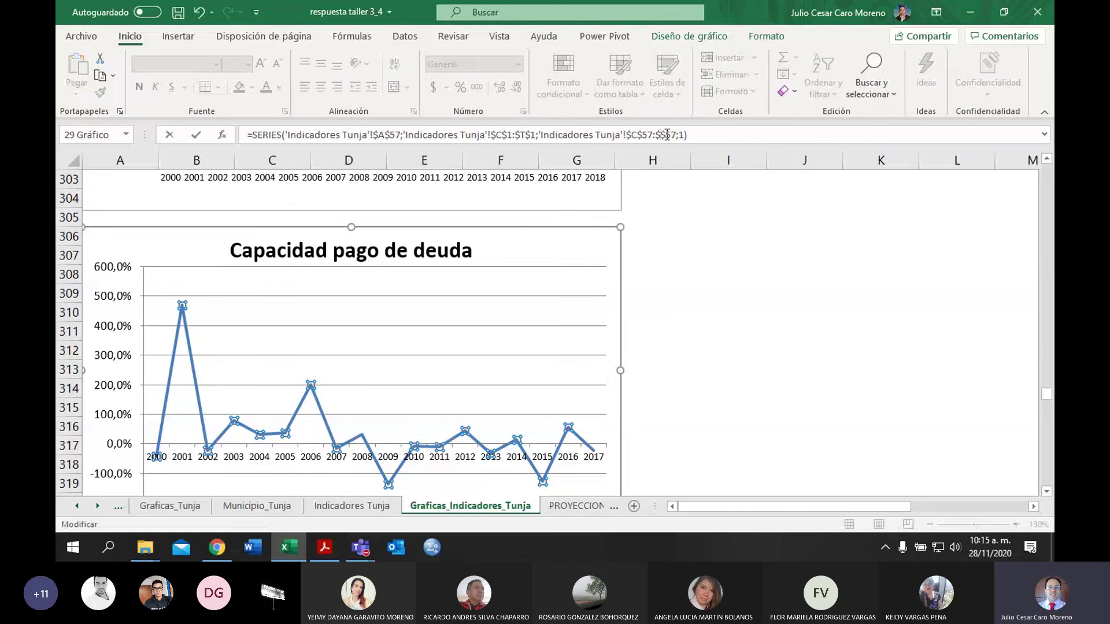
{"action": "key", "text": "BackSpace"}
{"action": "type", "text": "u"}
{"action": "key", "text": "Return"}
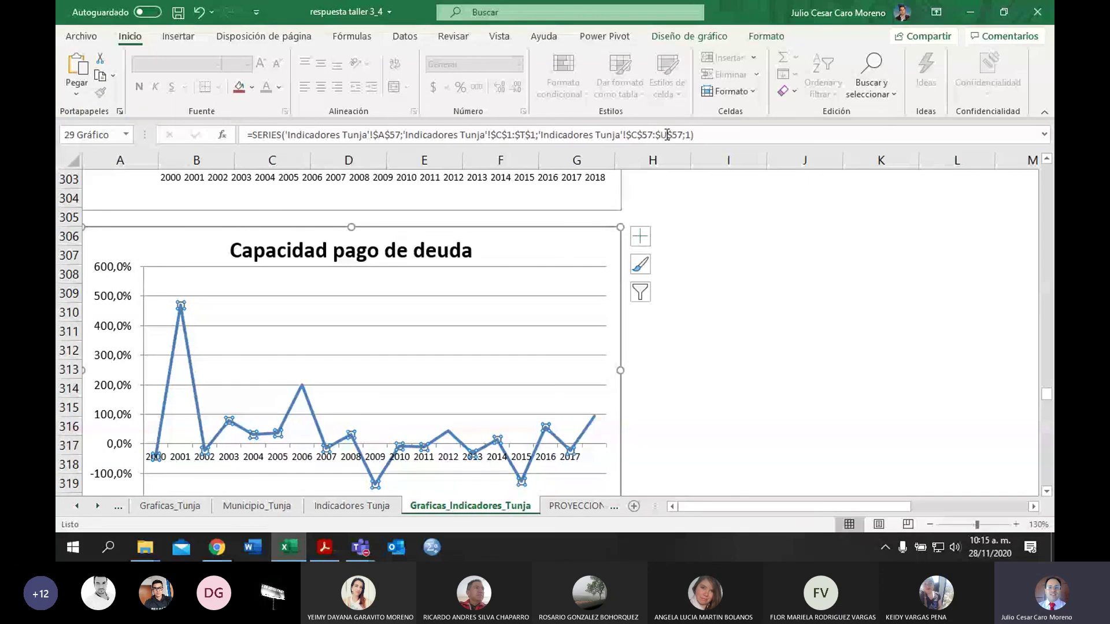
Step: Set the Capacidad pago de deuda chart's horizontal axis labels to 'Indicadores Tunja'!$C$1:$U$1 and check the 2018 point
{"action": "left_click", "coordinate": [551, 460]}
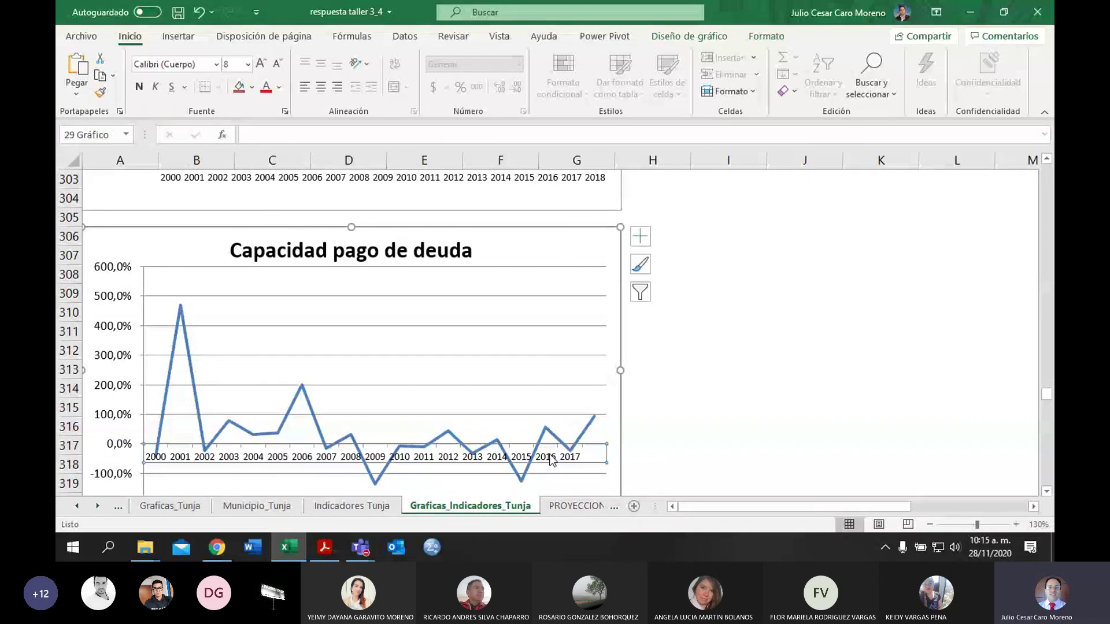
{"action": "right_click", "coordinate": [551, 460]}
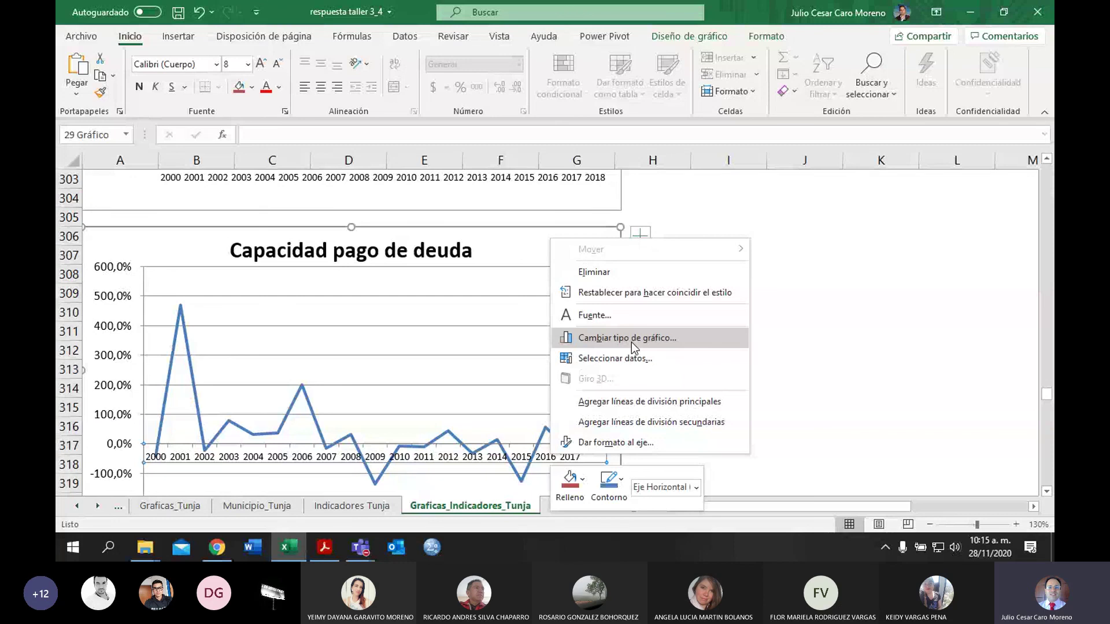
{"action": "left_click", "coordinate": [629, 357]}
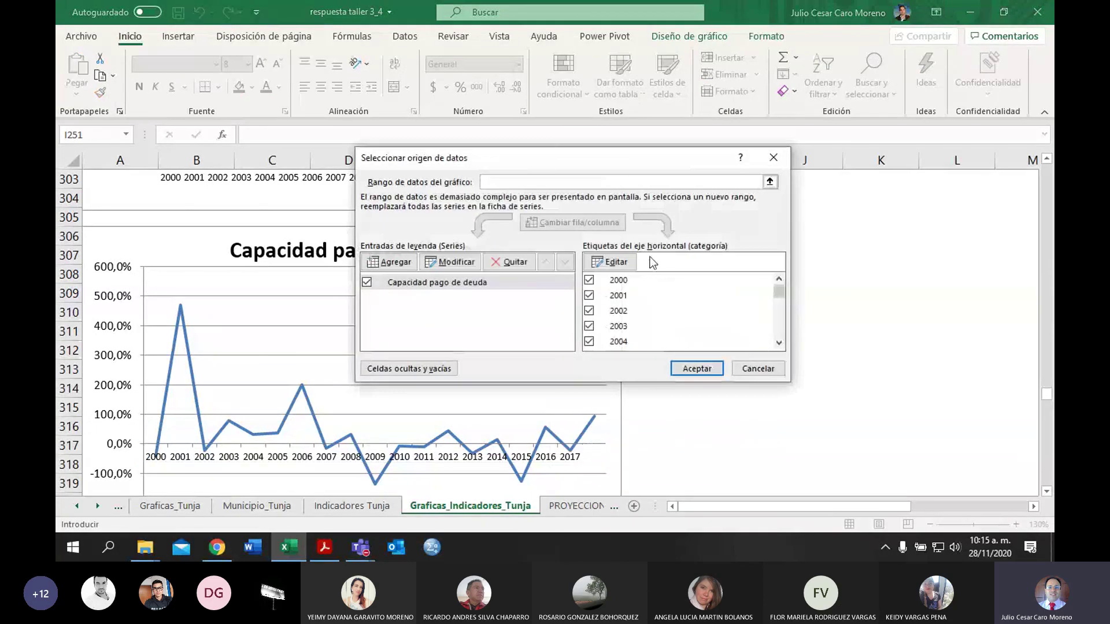
{"action": "left_click", "coordinate": [613, 263]}
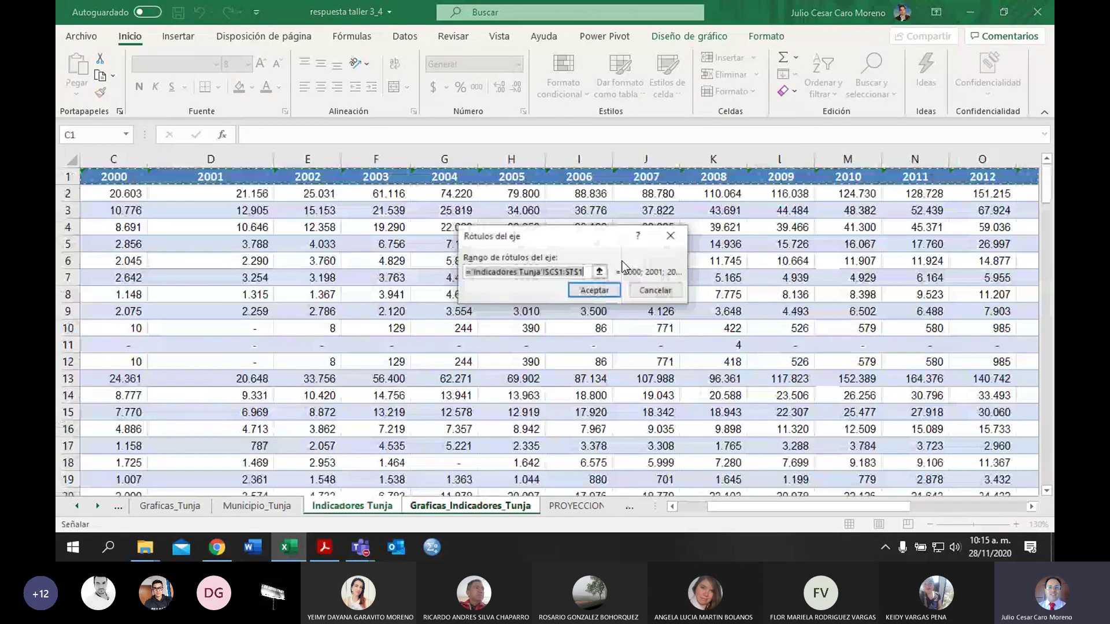
{"action": "key", "text": "shift+Right"}
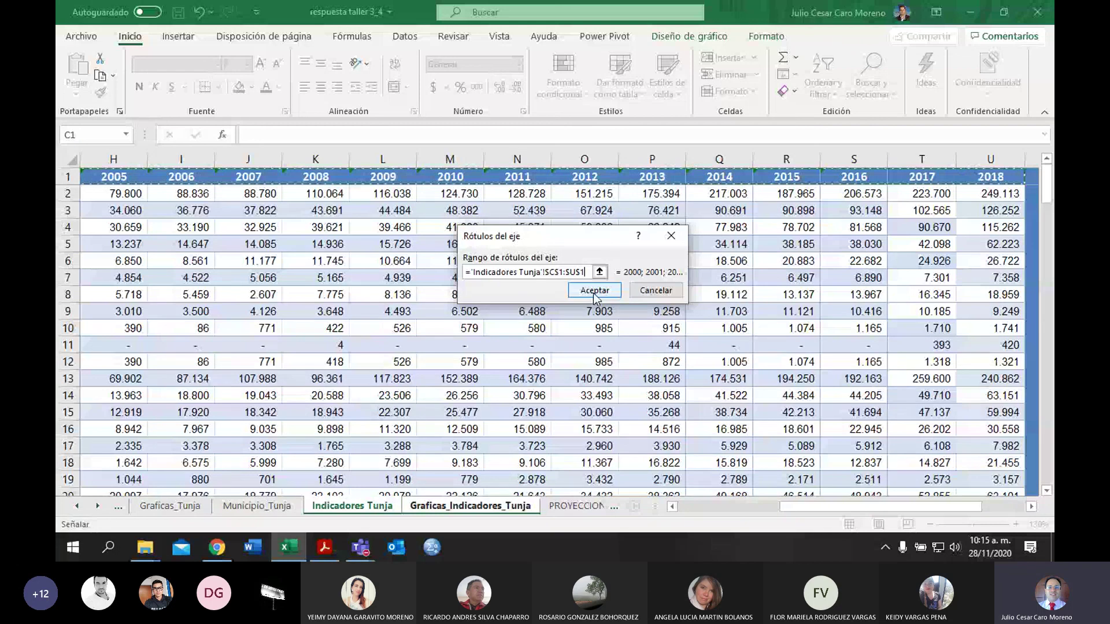
{"action": "left_click", "coordinate": [594, 291]}
{"action": "left_click", "coordinate": [594, 426]}
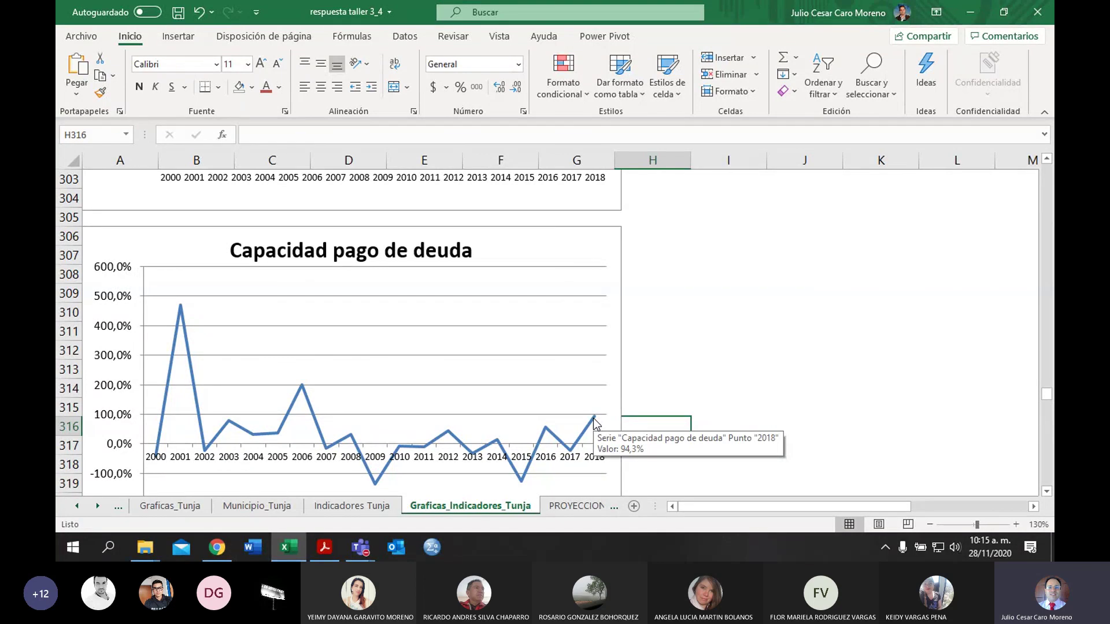
Step: Return to the Indicadores Tunja sheet and view the desempeño fiscal indicators in rows 59 to 68
{"action": "key", "text": "ctrl+Page_Up"}
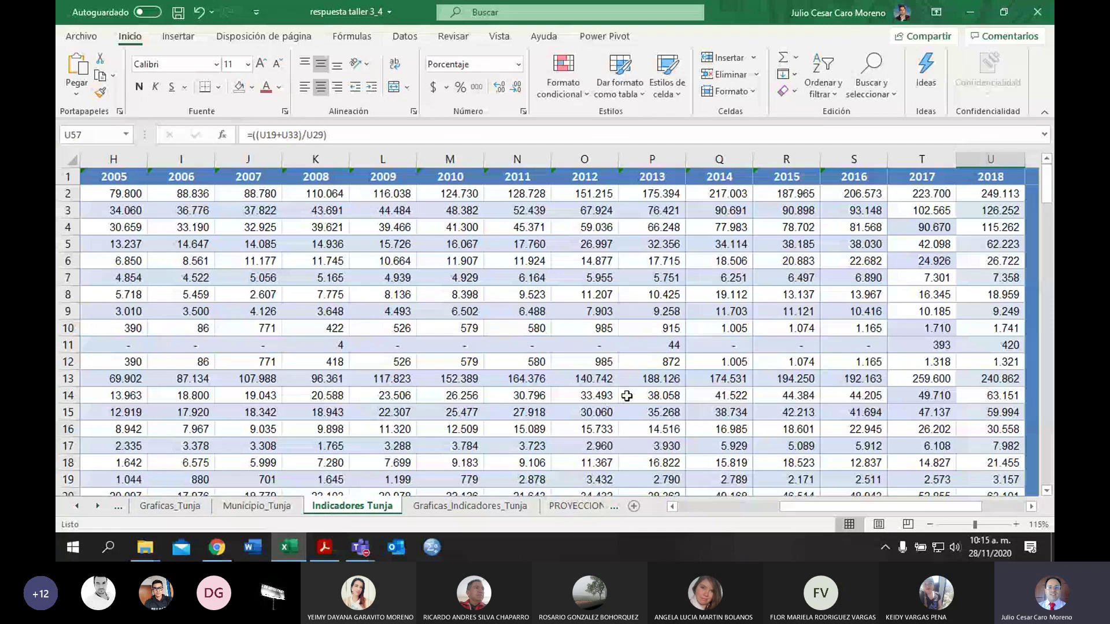
{"action": "scroll", "coordinate": [626, 396], "scroll_direction": "down", "scroll_amount": 20}
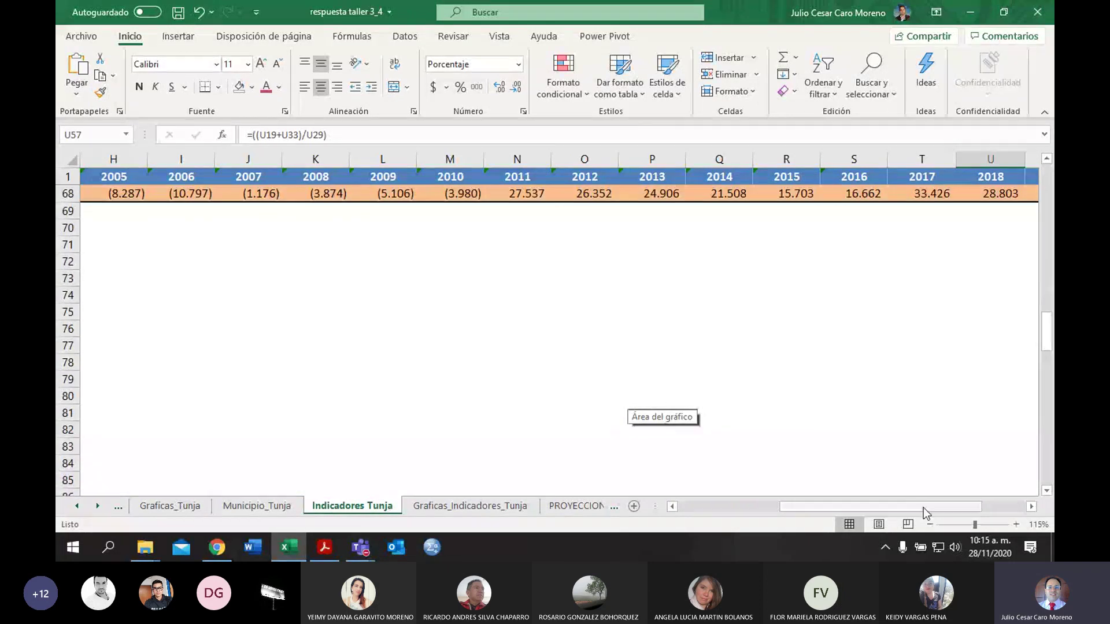
{"action": "left_click_drag", "start_coordinate": [926, 513], "coordinate": [823, 508]}
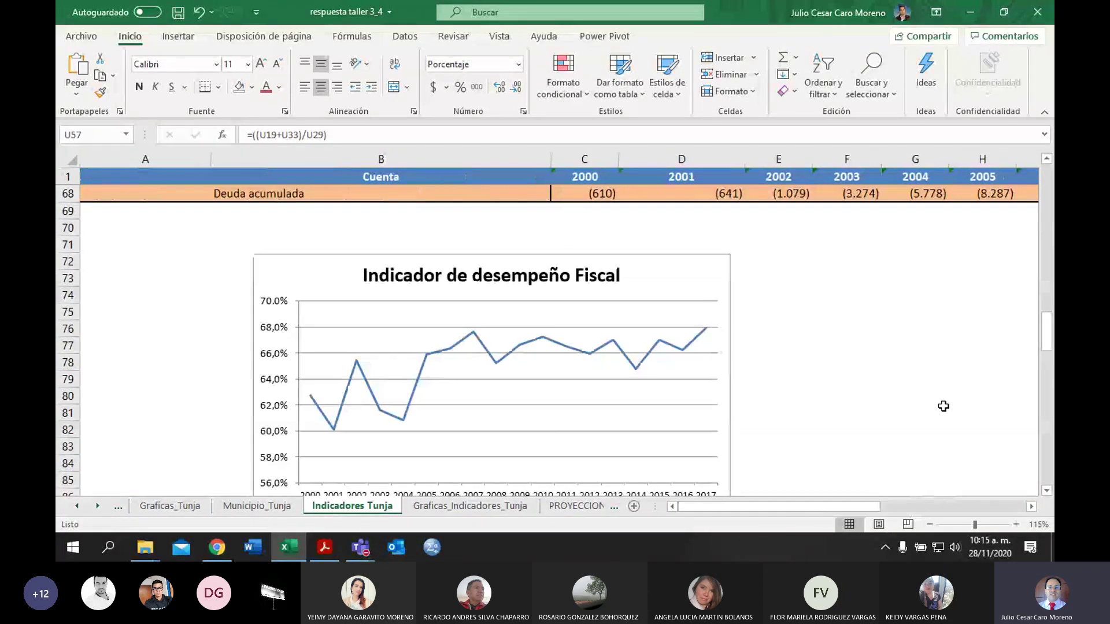
{"action": "left_click_drag", "start_coordinate": [1049, 332], "coordinate": [1051, 309]}
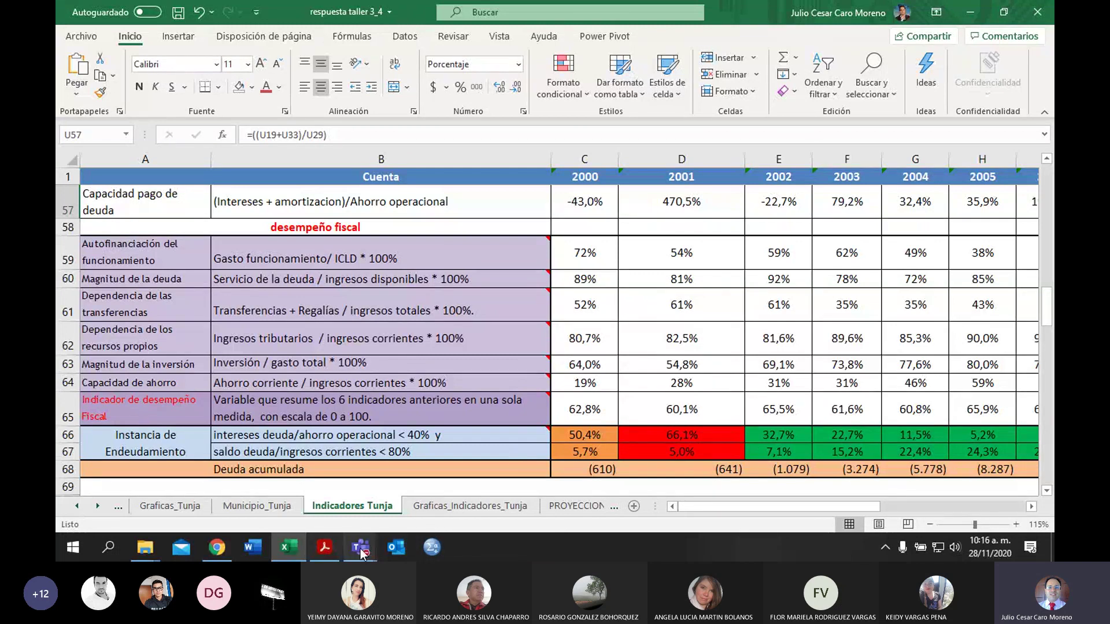
Step: Switch to the Teams meeting and bring up the option to stop the recording
{"action": "mouse_move", "coordinate": [365, 543]}
{"action": "left_click", "coordinate": [407, 487]}
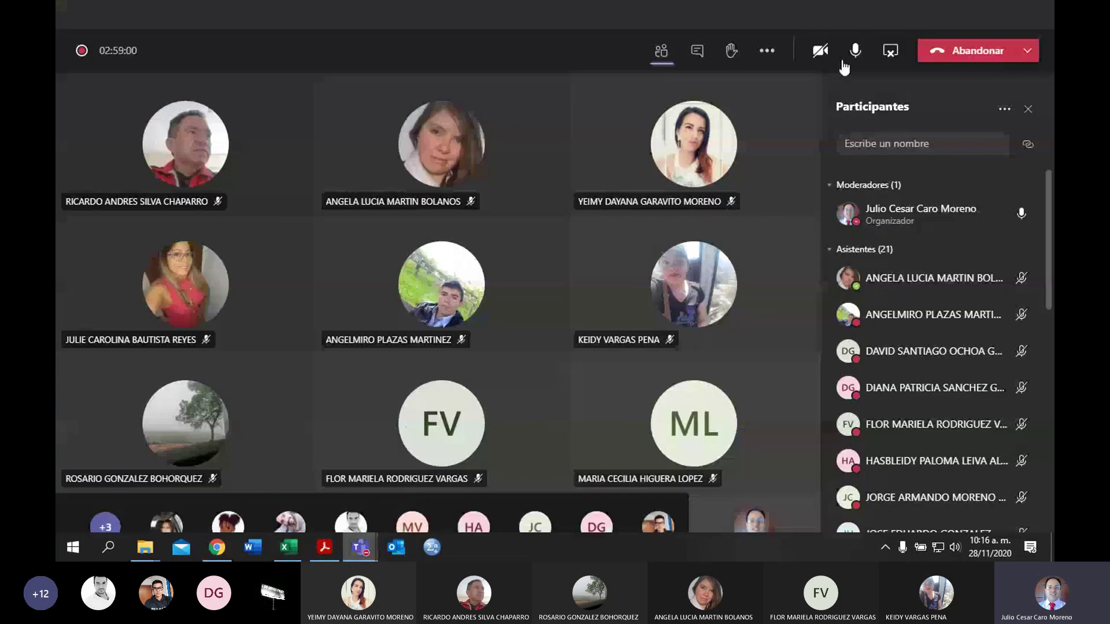
{"action": "left_click", "coordinate": [766, 53]}
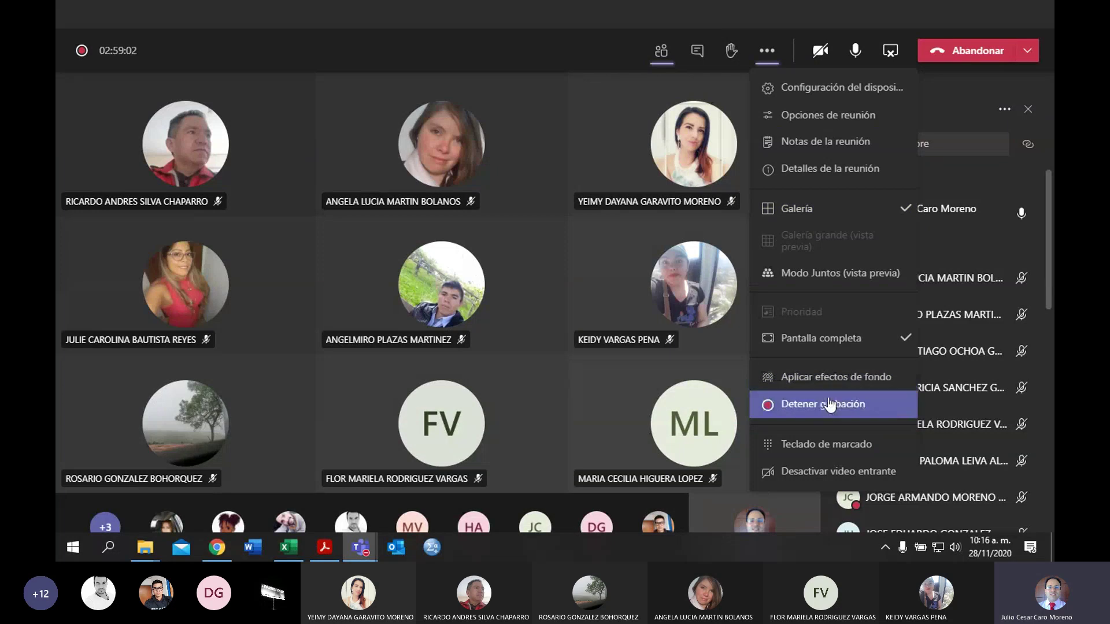